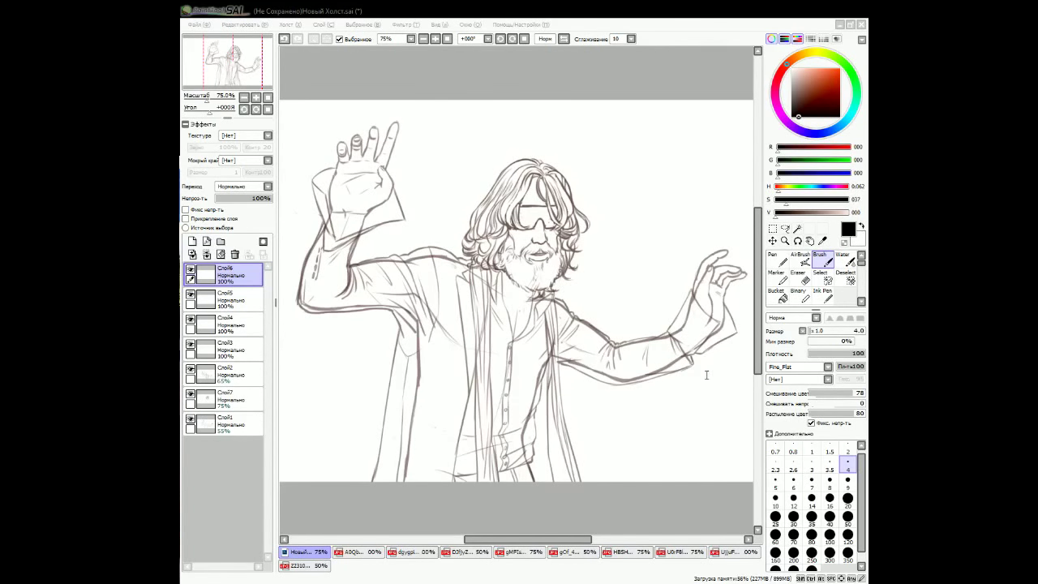
Lower the sketch layers' opacity to 41% for Слой2, 47% for Слой7 and 28% for Слой1, and make Слой6 active.
{"action": "scroll", "coordinate": [554, 209], "scroll_direction": "up", "scroll_amount": 4}
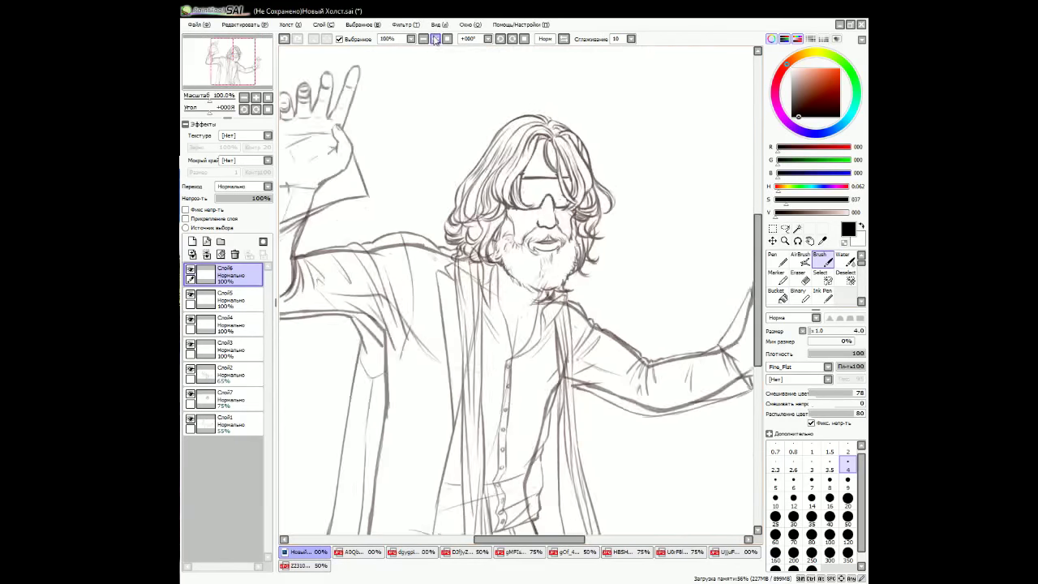
{"action": "left_click", "coordinate": [238, 386]}
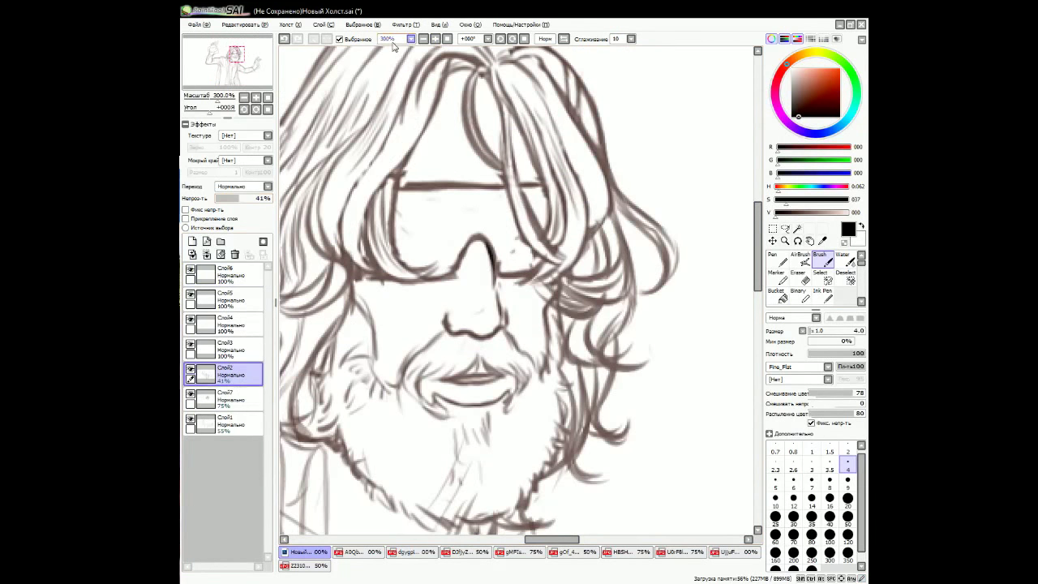
{"action": "key", "text": "ctrl+minus"}
{"action": "key", "text": "ctrl+minus"}
{"action": "key", "text": "ctrl+minus"}
{"action": "left_click", "coordinate": [235, 399]}
{"action": "left_click", "coordinate": [235, 424]}
{"action": "left_click", "coordinate": [235, 274]}
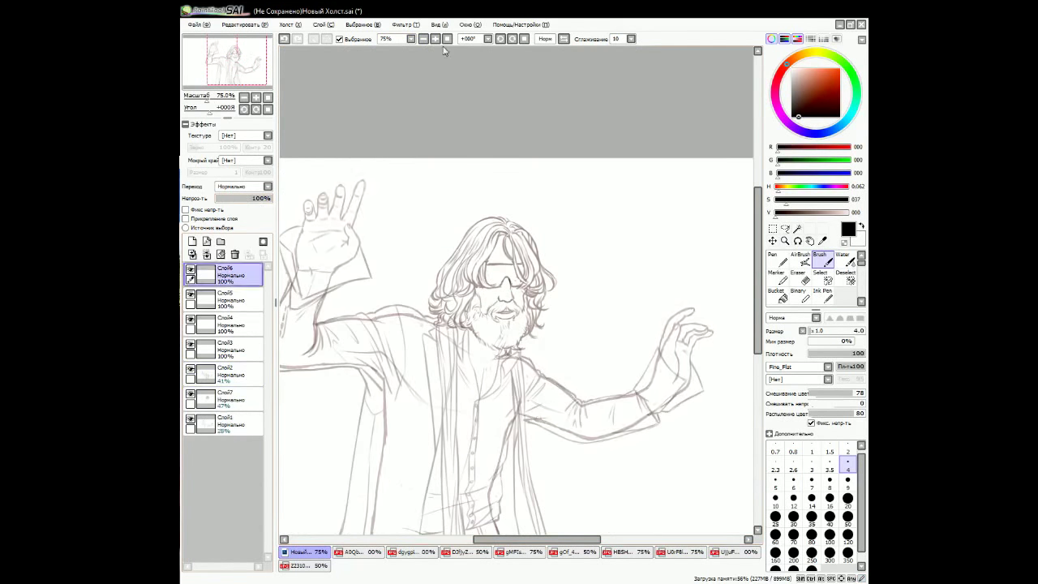
Ink the side, nostrils and lower edge of the nose with a 2.6 brush, checking the reference image.
{"action": "key", "text": "ctrl+plus"}
{"action": "key", "text": "ctrl+plus"}
{"action": "key", "text": "ctrl+plus"}
{"action": "key", "text": "ctrl+plus"}
{"action": "key", "text": "ctrl+plus"}
{"action": "left_click", "coordinate": [785, 462]}
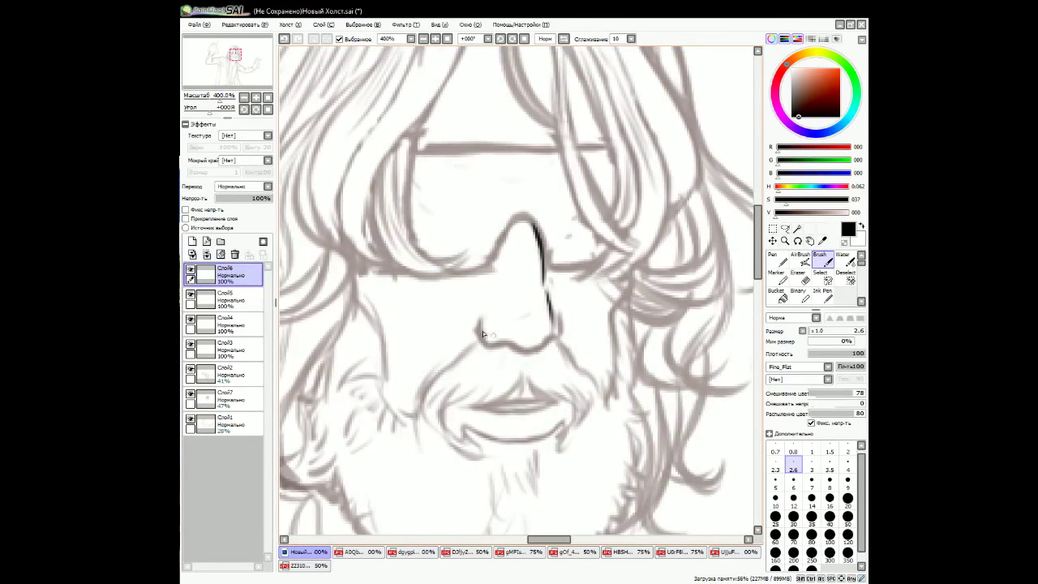
{"action": "left_click_drag", "start_coordinate": [481, 344], "coordinate": [526, 352]}
{"action": "left_click", "coordinate": [284, 39]}
{"action": "left_click", "coordinate": [284, 39]}
{"action": "left_click", "coordinate": [458, 552]}
{"action": "left_click", "coordinate": [318, 552]}
{"action": "left_click_drag", "start_coordinate": [514, 350], "coordinate": [555, 344]}
Ink the moustache with many short hair strokes fanning out from below the nose, consulting the reference image.
{"action": "left_click", "coordinate": [565, 552]}
{"action": "left_click", "coordinate": [302, 552]}
{"action": "mouse_move", "coordinate": [434, 387]}
{"action": "left_mouse_down"}
{"action": "mouse_move", "coordinate": [467, 408]}
{"action": "mouse_move", "coordinate": [436, 422]}
{"action": "left_mouse_up"}
{"action": "left_click_drag", "start_coordinate": [518, 366], "coordinate": [503, 393]}
{"action": "left_click_drag", "start_coordinate": [507, 372], "coordinate": [472, 397]}
{"action": "left_click", "coordinate": [565, 552]}
{"action": "left_click", "coordinate": [302, 553]}
{"action": "left_click_drag", "start_coordinate": [490, 347], "coordinate": [465, 365]}
{"action": "mouse_move", "coordinate": [564, 350]}
{"action": "left_mouse_down"}
{"action": "mouse_move", "coordinate": [537, 397]}
{"action": "mouse_move", "coordinate": [607, 412]}
{"action": "mouse_move", "coordinate": [641, 310]}
{"action": "left_mouse_up"}
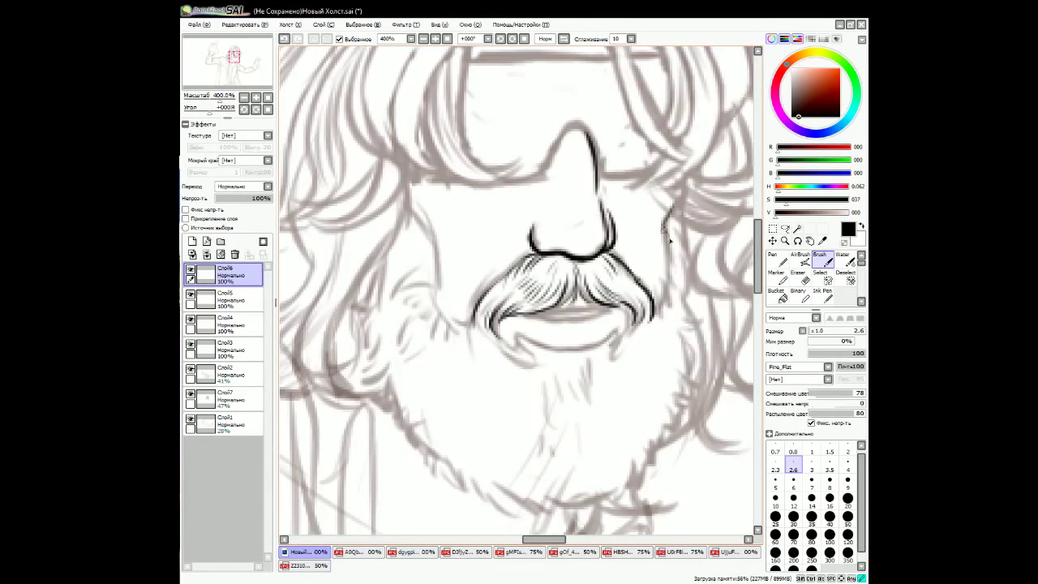
Ink the sideburn and curling beard strands along the face's right-hand cheek.
{"action": "left_click_drag", "start_coordinate": [667, 231], "coordinate": [664, 276]}
{"action": "left_click_drag", "start_coordinate": [675, 272], "coordinate": [661, 315]}
{"action": "left_click_drag", "start_coordinate": [670, 209], "coordinate": [666, 225]}
{"action": "mouse_move", "coordinate": [683, 220]}
{"action": "left_mouse_down"}
{"action": "mouse_move", "coordinate": [676, 272]}
{"action": "mouse_move", "coordinate": [696, 323]}
{"action": "left_mouse_up"}
{"action": "mouse_move", "coordinate": [670, 284]}
{"action": "left_mouse_down"}
{"action": "mouse_move", "coordinate": [701, 326]}
{"action": "mouse_move", "coordinate": [699, 390]}
{"action": "left_mouse_up"}
{"action": "left_click_drag", "start_coordinate": [657, 322], "coordinate": [671, 354]}
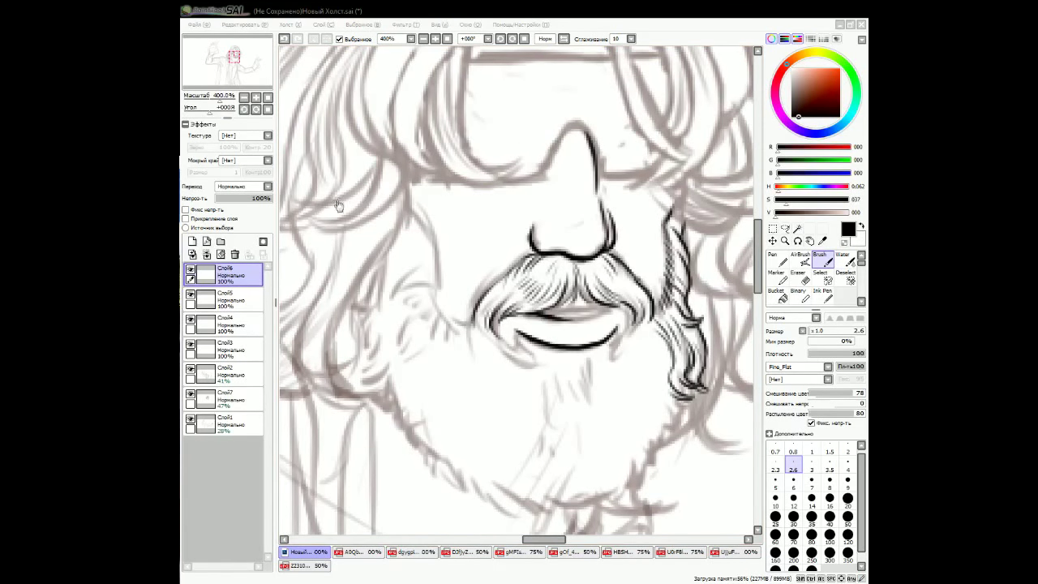
Ink the mouth line and add short beard hairs below both corners of the mouth.
{"action": "left_click", "coordinate": [580, 319]}
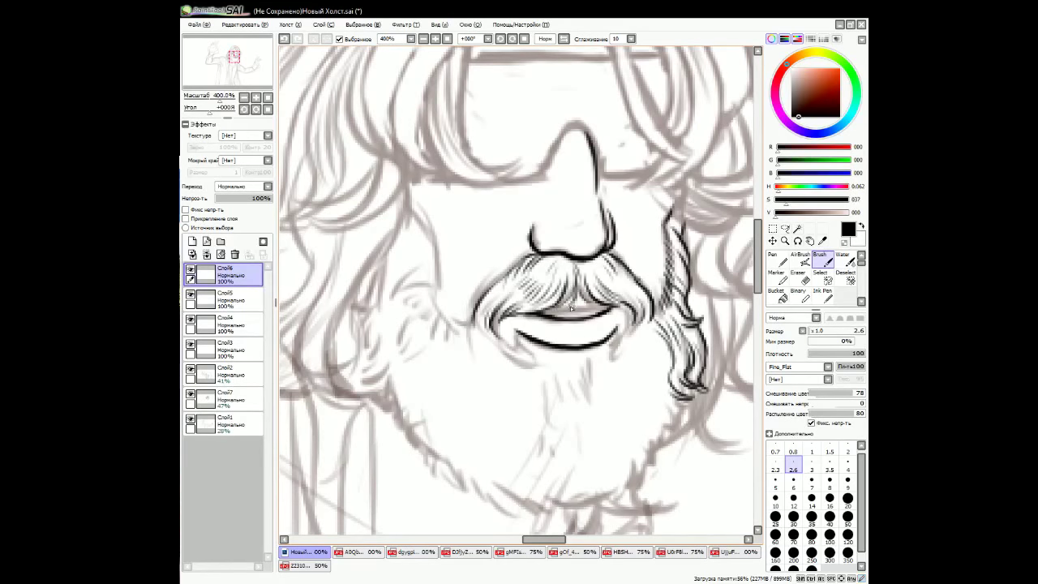
{"action": "left_click_drag", "start_coordinate": [519, 342], "coordinate": [532, 364]}
{"action": "left_click_drag", "start_coordinate": [607, 336], "coordinate": [610, 357]}
{"action": "left_click_drag", "start_coordinate": [532, 345], "coordinate": [538, 378]}
{"action": "mouse_move", "coordinate": [558, 355]}
{"action": "left_mouse_down"}
{"action": "mouse_move", "coordinate": [567, 371]}
{"action": "mouse_move", "coordinate": [608, 378]}
{"action": "left_mouse_up"}
{"action": "left_click_drag", "start_coordinate": [531, 343], "coordinate": [539, 383]}
Ink the sideburn and wavy beard strands down the face's left-hand cheek.
{"action": "mouse_move", "coordinate": [423, 226]}
{"action": "left_mouse_down"}
{"action": "mouse_move", "coordinate": [443, 329]}
{"action": "mouse_move", "coordinate": [468, 334]}
{"action": "mouse_move", "coordinate": [459, 333]}
{"action": "mouse_move", "coordinate": [438, 386]}
{"action": "left_mouse_up"}
{"action": "left_click_drag", "start_coordinate": [416, 260], "coordinate": [399, 296]}
{"action": "left_click_drag", "start_coordinate": [411, 229], "coordinate": [402, 269]}
{"action": "left_click_drag", "start_coordinate": [417, 279], "coordinate": [402, 331]}
{"action": "left_click_drag", "start_coordinate": [381, 269], "coordinate": [365, 350]}
{"action": "mouse_move", "coordinate": [380, 339]}
{"action": "left_mouse_down"}
{"action": "mouse_move", "coordinate": [376, 378]}
{"action": "mouse_move", "coordinate": [394, 380]}
{"action": "mouse_move", "coordinate": [410, 419]}
{"action": "left_mouse_up"}
{"action": "left_click_drag", "start_coordinate": [421, 326], "coordinate": [401, 384]}
{"action": "left_click_drag", "start_coordinate": [399, 297], "coordinate": [380, 346]}
{"action": "left_click_drag", "start_coordinate": [405, 322], "coordinate": [391, 358]}
{"action": "left_click_drag", "start_coordinate": [437, 301], "coordinate": [417, 336]}
{"action": "left_click_drag", "start_coordinate": [430, 269], "coordinate": [414, 297]}
Outline the beard's lower edge along both sides of the jaw with tufted strokes.
{"action": "mouse_move", "coordinate": [421, 386]}
{"action": "left_mouse_down"}
{"action": "mouse_move", "coordinate": [431, 439]}
{"action": "mouse_move", "coordinate": [466, 493]}
{"action": "mouse_move", "coordinate": [487, 496]}
{"action": "left_mouse_up"}
{"action": "left_click_drag", "start_coordinate": [489, 478], "coordinate": [539, 516]}
{"action": "scroll", "coordinate": [568, 486], "scroll_direction": "right", "scroll_amount": 2}
{"action": "left_click_drag", "start_coordinate": [622, 392], "coordinate": [592, 456]}
{"action": "left_click_drag", "start_coordinate": [407, 373], "coordinate": [383, 432]}
{"action": "left_click_drag", "start_coordinate": [430, 363], "coordinate": [407, 409]}
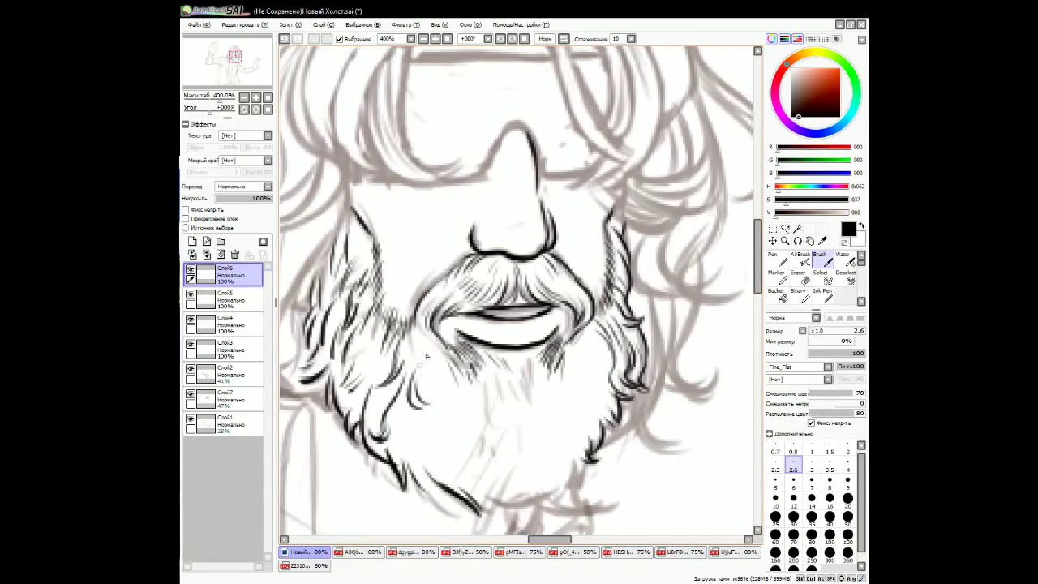
Fill the left-hand cheek beard and sideburn with additional fine hair strokes.
{"action": "left_click_drag", "start_coordinate": [375, 337], "coordinate": [358, 375]}
{"action": "left_click_drag", "start_coordinate": [375, 373], "coordinate": [363, 412]}
{"action": "left_click_drag", "start_coordinate": [369, 332], "coordinate": [353, 356]}
{"action": "left_click_drag", "start_coordinate": [373, 265], "coordinate": [364, 274]}
{"action": "left_click_drag", "start_coordinate": [378, 237], "coordinate": [354, 278]}
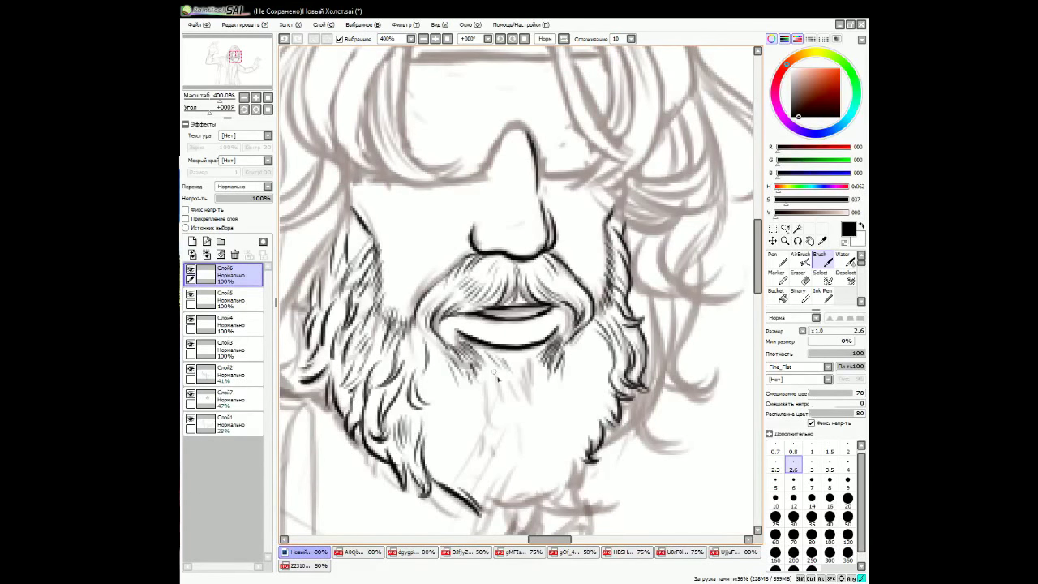
Check the reference images and ink long beard hairs running down from the mouth over the chin.
{"action": "key", "text": "ctrl+Tab"}
{"action": "key", "text": "ctrl+Tab"}
{"action": "key", "text": "ctrl+shift+Tab"}
{"action": "key", "text": "ctrl+shift+Tab"}
{"action": "left_click_drag", "start_coordinate": [459, 363], "coordinate": [446, 424]}
{"action": "left_click_drag", "start_coordinate": [455, 367], "coordinate": [435, 468]}
{"action": "left_click_drag", "start_coordinate": [496, 369], "coordinate": [473, 431]}
{"action": "left_click_drag", "start_coordinate": [513, 388], "coordinate": [503, 429]}
{"action": "left_click_drag", "start_coordinate": [542, 380], "coordinate": [521, 439]}
{"action": "left_click_drag", "start_coordinate": [569, 368], "coordinate": [557, 408]}
Fill the beard's right-hand side with hair strokes and complete its lower edge under the chin.
{"action": "left_click_drag", "start_coordinate": [599, 346], "coordinate": [577, 381]}
{"action": "left_click_drag", "start_coordinate": [615, 341], "coordinate": [592, 413]}
{"action": "mouse_move", "coordinate": [612, 381]}
{"action": "left_mouse_down"}
{"action": "mouse_move", "coordinate": [581, 391]}
{"action": "mouse_move", "coordinate": [580, 439]}
{"action": "left_mouse_up"}
{"action": "left_click_drag", "start_coordinate": [594, 391], "coordinate": [567, 495]}
{"action": "left_click_drag", "start_coordinate": [568, 414], "coordinate": [555, 479]}
{"action": "left_click_drag", "start_coordinate": [570, 451], "coordinate": [526, 493]}
{"action": "mouse_move", "coordinate": [496, 419]}
{"action": "left_mouse_down"}
{"action": "mouse_move", "coordinate": [484, 471]}
{"action": "mouse_move", "coordinate": [464, 494]}
{"action": "left_mouse_up"}
{"action": "left_click_drag", "start_coordinate": [529, 439], "coordinate": [513, 491]}
{"action": "left_click_drag", "start_coordinate": [555, 430], "coordinate": [543, 485]}
{"action": "left_click_drag", "start_coordinate": [479, 456], "coordinate": [443, 496]}
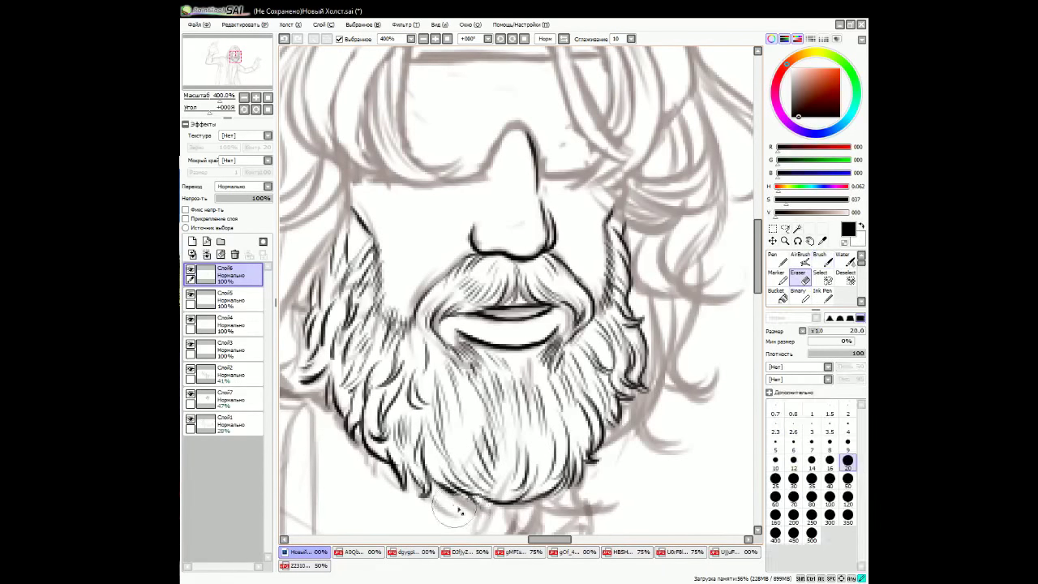
Ink the nose bridge and outline the long hair locks falling from the parting over the glasses' right-hand side.
{"action": "mouse_move", "coordinate": [531, 134]}
{"action": "left_mouse_down"}
{"action": "mouse_move", "coordinate": [563, 158]}
{"action": "mouse_move", "coordinate": [589, 276]}
{"action": "mouse_move", "coordinate": [539, 318]}
{"action": "left_mouse_up"}
{"action": "left_click_drag", "start_coordinate": [590, 282], "coordinate": [601, 317]}
{"action": "mouse_move", "coordinate": [517, 69]}
{"action": "left_mouse_down"}
{"action": "mouse_move", "coordinate": [560, 162]}
{"action": "mouse_move", "coordinate": [568, 268]}
{"action": "left_mouse_up"}
{"action": "mouse_move", "coordinate": [628, 329]}
{"action": "left_mouse_down"}
{"action": "mouse_move", "coordinate": [665, 294]}
{"action": "mouse_move", "coordinate": [681, 299]}
{"action": "left_mouse_up"}
{"action": "mouse_move", "coordinate": [596, 70]}
{"action": "left_mouse_down"}
{"action": "mouse_move", "coordinate": [596, 112]}
{"action": "mouse_move", "coordinate": [649, 320]}
{"action": "mouse_move", "coordinate": [691, 345]}
{"action": "left_mouse_up"}
{"action": "left_click_drag", "start_coordinate": [608, 120], "coordinate": [679, 327]}
{"action": "left_click_drag", "start_coordinate": [588, 87], "coordinate": [609, 207]}
{"action": "mouse_move", "coordinate": [581, 78]}
{"action": "left_mouse_down"}
{"action": "mouse_move", "coordinate": [561, 135]}
{"action": "mouse_move", "coordinate": [608, 216]}
{"action": "left_mouse_up"}
Fill the right-hand front hair locks with flowing strands from the parting down to the cheek.
{"action": "scroll", "coordinate": [597, 367], "scroll_direction": "right", "scroll_amount": 3}
{"action": "mouse_move", "coordinate": [446, 86]}
{"action": "left_mouse_down"}
{"action": "mouse_move", "coordinate": [481, 175]}
{"action": "mouse_move", "coordinate": [508, 325]}
{"action": "mouse_move", "coordinate": [490, 350]}
{"action": "left_mouse_up"}
{"action": "left_click_drag", "start_coordinate": [467, 116], "coordinate": [514, 251]}
{"action": "mouse_move", "coordinate": [464, 97]}
{"action": "left_mouse_down"}
{"action": "mouse_move", "coordinate": [527, 251]}
{"action": "mouse_move", "coordinate": [524, 321]}
{"action": "left_mouse_up"}
{"action": "mouse_move", "coordinate": [486, 114]}
{"action": "left_mouse_down"}
{"action": "mouse_move", "coordinate": [562, 288]}
{"action": "mouse_move", "coordinate": [537, 349]}
{"action": "left_mouse_up"}
{"action": "left_click_drag", "start_coordinate": [559, 280], "coordinate": [505, 371]}
{"action": "mouse_move", "coordinate": [450, 81]}
{"action": "left_mouse_down"}
{"action": "mouse_move", "coordinate": [511, 114]}
{"action": "mouse_move", "coordinate": [543, 195]}
{"action": "left_mouse_up"}
{"action": "mouse_move", "coordinate": [498, 73]}
{"action": "left_mouse_down"}
{"action": "mouse_move", "coordinate": [585, 204]}
{"action": "mouse_move", "coordinate": [571, 299]}
{"action": "left_mouse_up"}
{"action": "left_click_drag", "start_coordinate": [535, 138], "coordinate": [568, 231]}
{"action": "mouse_move", "coordinate": [602, 280]}
{"action": "left_mouse_down"}
{"action": "mouse_move", "coordinate": [585, 354]}
{"action": "mouse_move", "coordinate": [540, 371]}
{"action": "left_mouse_up"}
Ink the hair curls tucked beside the right-hand cheek, just below the front locks.
{"action": "left_click_drag", "start_coordinate": [615, 349], "coordinate": [529, 395]}
{"action": "left_click_drag", "start_coordinate": [613, 309], "coordinate": [568, 396]}
{"action": "mouse_move", "coordinate": [597, 309]}
{"action": "left_mouse_down"}
{"action": "mouse_move", "coordinate": [599, 331]}
{"action": "mouse_move", "coordinate": [580, 354]}
{"action": "left_mouse_up"}
{"action": "mouse_move", "coordinate": [579, 297]}
{"action": "left_mouse_down"}
{"action": "mouse_move", "coordinate": [531, 388]}
{"action": "mouse_move", "coordinate": [503, 412]}
{"action": "left_mouse_up"}
{"action": "left_click_drag", "start_coordinate": [587, 392], "coordinate": [540, 414]}
{"action": "left_click_drag", "start_coordinate": [534, 362], "coordinate": [518, 394]}
{"action": "left_click_drag", "start_coordinate": [574, 313], "coordinate": [555, 355]}
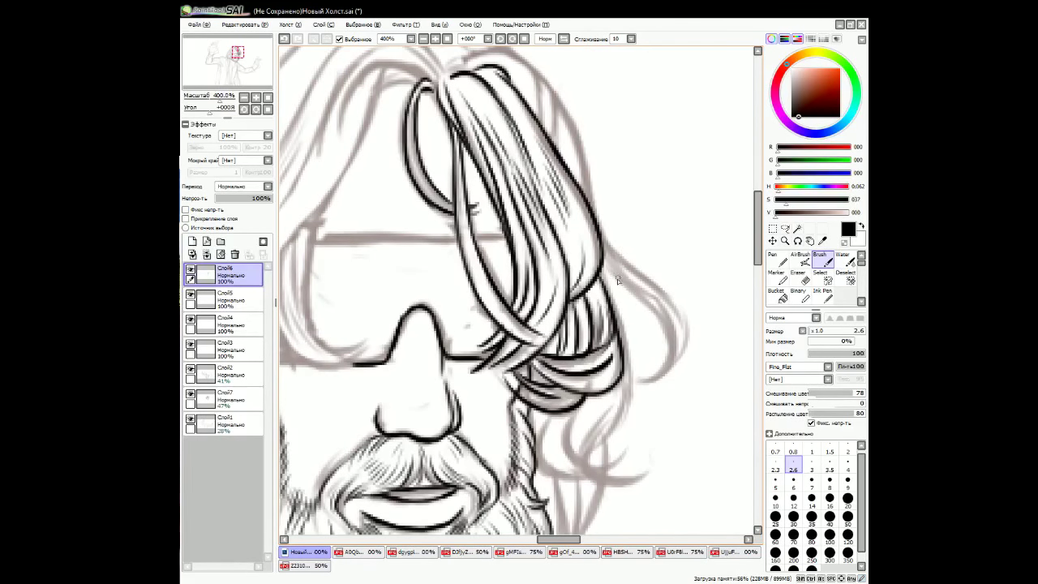
Ink the outermost curl on the hair's right-hand side and the strands along the crown.
{"action": "left_click_drag", "start_coordinate": [607, 257], "coordinate": [674, 378]}
{"action": "left_click_drag", "start_coordinate": [598, 222], "coordinate": [683, 349]}
{"action": "left_click_drag", "start_coordinate": [625, 275], "coordinate": [670, 326]}
{"action": "scroll", "coordinate": [617, 309], "scroll_direction": "up", "scroll_amount": 2}
{"action": "mouse_move", "coordinate": [462, 139]}
{"action": "left_mouse_down"}
{"action": "mouse_move", "coordinate": [540, 161]}
{"action": "mouse_move", "coordinate": [589, 277]}
{"action": "left_mouse_up"}
{"action": "left_click_drag", "start_coordinate": [506, 131], "coordinate": [532, 185]}
Ink the lower wavy curls hanging on the right-hand side of the hair, beside the beard.
{"action": "scroll", "coordinate": [528, 187], "scroll_direction": "down", "scroll_amount": 4}
{"action": "mouse_move", "coordinate": [682, 219]}
{"action": "left_mouse_down"}
{"action": "mouse_move", "coordinate": [645, 355]}
{"action": "mouse_move", "coordinate": [696, 378]}
{"action": "left_mouse_up"}
{"action": "mouse_move", "coordinate": [662, 313]}
{"action": "left_mouse_down"}
{"action": "mouse_move", "coordinate": [636, 366]}
{"action": "mouse_move", "coordinate": [618, 366]}
{"action": "left_mouse_up"}
{"action": "left_click_drag", "start_coordinate": [638, 372], "coordinate": [677, 362]}
{"action": "left_click_drag", "start_coordinate": [655, 300], "coordinate": [635, 333]}
{"action": "left_click_drag", "start_coordinate": [641, 311], "coordinate": [593, 379]}
{"action": "left_click_drag", "start_coordinate": [659, 349], "coordinate": [641, 426]}
{"action": "left_click_drag", "start_coordinate": [649, 402], "coordinate": [630, 453]}
{"action": "left_click_drag", "start_coordinate": [654, 381], "coordinate": [628, 475]}
{"action": "left_click_drag", "start_coordinate": [637, 454], "coordinate": [677, 464]}
{"action": "left_click_drag", "start_coordinate": [623, 381], "coordinate": [612, 428]}
Ink the curled hair ends below the right-hand cheek, beside the lower beard.
{"action": "scroll", "coordinate": [641, 454], "scroll_direction": "down", "scroll_amount": 4}
{"action": "left_click_drag", "start_coordinate": [678, 309], "coordinate": [641, 329]}
{"action": "mouse_move", "coordinate": [606, 225]}
{"action": "left_mouse_down"}
{"action": "mouse_move", "coordinate": [617, 330]}
{"action": "mouse_move", "coordinate": [609, 398]}
{"action": "left_mouse_up"}
{"action": "left_click_drag", "start_coordinate": [607, 273], "coordinate": [597, 357]}
{"action": "mouse_move", "coordinate": [610, 383]}
{"action": "left_mouse_down"}
{"action": "mouse_move", "coordinate": [637, 403]}
{"action": "mouse_move", "coordinate": [635, 392]}
{"action": "left_mouse_up"}
{"action": "left_click_drag", "start_coordinate": [649, 315], "coordinate": [626, 336]}
{"action": "left_click_drag", "start_coordinate": [608, 226], "coordinate": [592, 292]}
{"action": "left_click_drag", "start_coordinate": [602, 343], "coordinate": [555, 387]}
Rotate the canvas to ink the straight top bar of the glasses across the forehead, and reset the rotation.
{"action": "scroll", "coordinate": [649, 421], "scroll_direction": "left", "scroll_amount": 3}
{"action": "scroll", "coordinate": [560, 520], "scroll_direction": "up", "scroll_amount": 3}
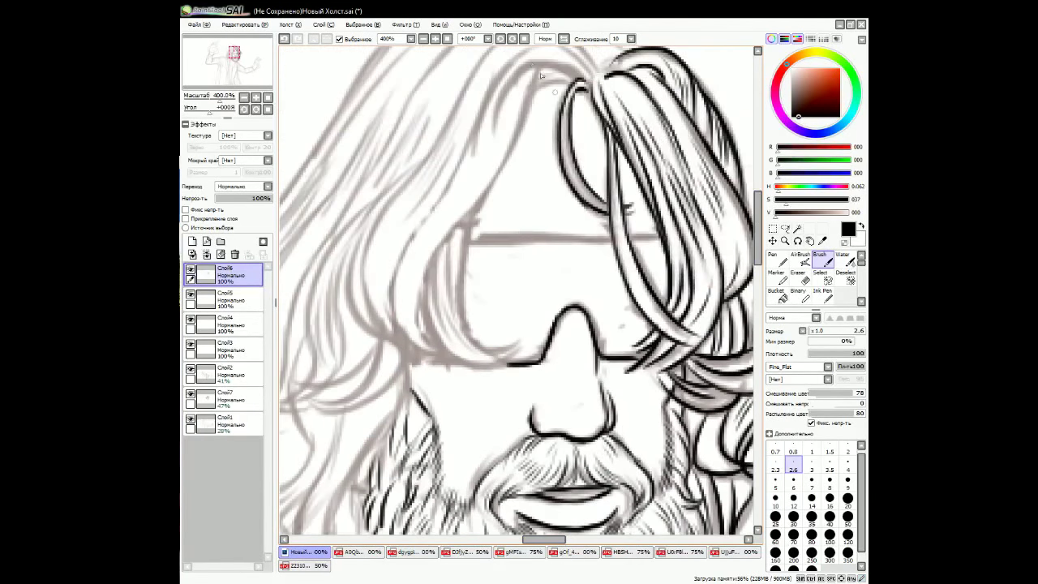
{"action": "key", "text": "Delete"}
{"action": "key", "text": "Delete"}
{"action": "key", "text": "Delete"}
{"action": "key", "text": "Delete"}
{"action": "key", "text": "Delete"}
{"action": "key", "text": "Delete"}
{"action": "left_click_drag", "start_coordinate": [465, 144], "coordinate": [470, 341]}
{"action": "key", "text": "e"}
{"action": "key", "text": "b"}
{"action": "key", "text": "Home"}
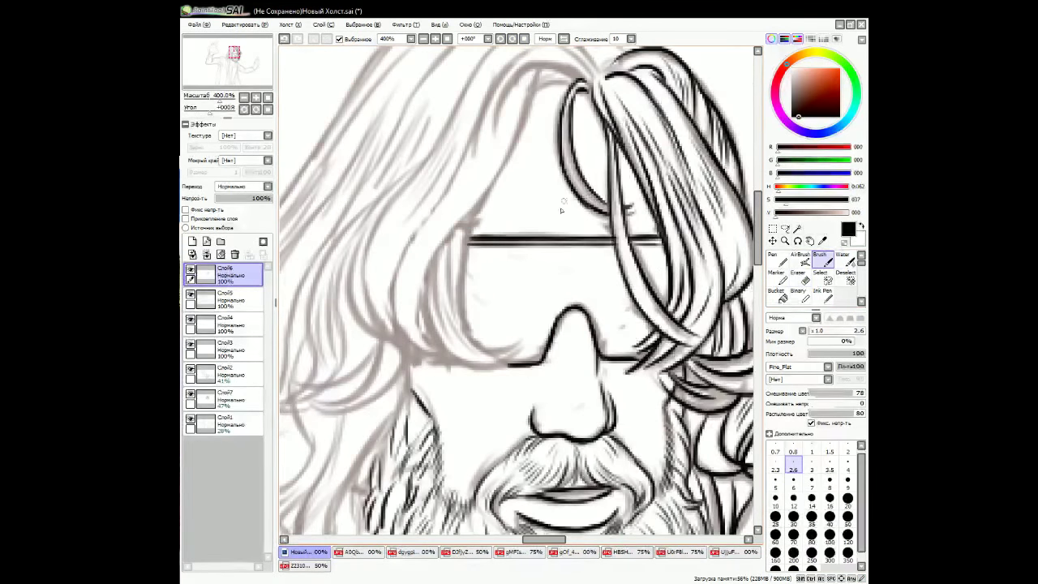
Ink the glasses' left-hand frame edge and the hair locks overlapping that side of the lens.
{"action": "mouse_move", "coordinate": [474, 207]}
{"action": "left_mouse_down"}
{"action": "mouse_move", "coordinate": [487, 357]}
{"action": "mouse_move", "coordinate": [519, 350]}
{"action": "left_mouse_up"}
{"action": "left_click_drag", "start_coordinate": [456, 247], "coordinate": [442, 349]}
{"action": "mouse_move", "coordinate": [426, 267]}
{"action": "left_mouse_down"}
{"action": "mouse_move", "coordinate": [501, 366]}
{"action": "mouse_move", "coordinate": [420, 359]}
{"action": "left_mouse_up"}
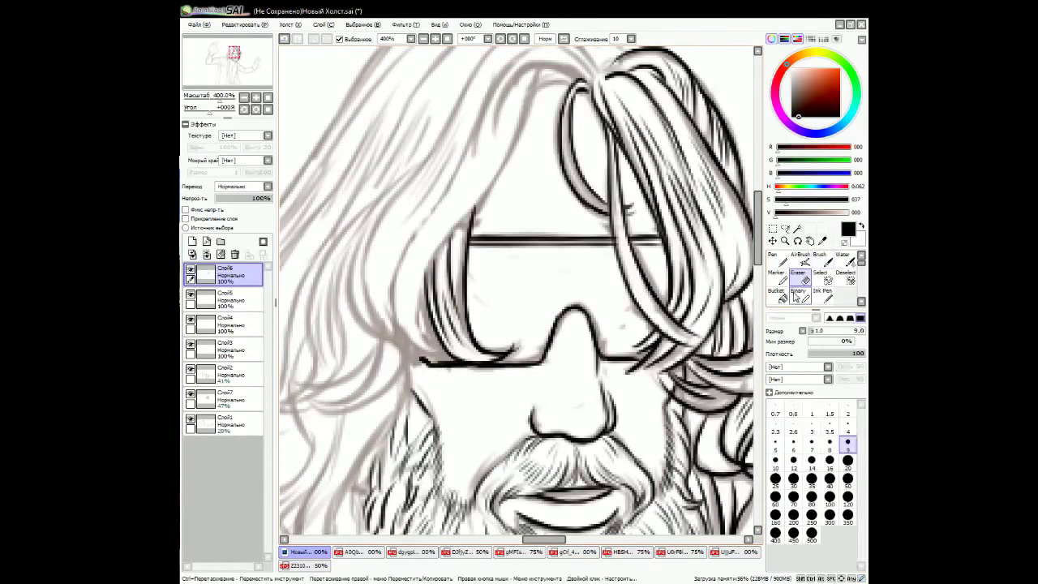
Ink the hair locks framing the left-hand side of the forehead and falling over the left-hand lens.
{"action": "left_click_drag", "start_coordinate": [438, 243], "coordinate": [418, 346]}
{"action": "left_click_drag", "start_coordinate": [414, 230], "coordinate": [391, 344]}
{"action": "left_click_drag", "start_coordinate": [405, 301], "coordinate": [443, 350]}
{"action": "left_click_drag", "start_coordinate": [484, 189], "coordinate": [432, 261]}
{"action": "scroll", "coordinate": [537, 127], "scroll_direction": "up", "scroll_amount": 1}
{"action": "mouse_move", "coordinate": [574, 105]}
{"action": "left_mouse_down"}
{"action": "mouse_move", "coordinate": [531, 136]}
{"action": "mouse_move", "coordinate": [493, 187]}
{"action": "mouse_move", "coordinate": [520, 166]}
{"action": "mouse_move", "coordinate": [464, 258]}
{"action": "left_mouse_up"}
{"action": "left_click_drag", "start_coordinate": [531, 90], "coordinate": [437, 271]}
Add fine inner strands to the hair beside the left-hand side of the forehead.
{"action": "mouse_move", "coordinate": [496, 144]}
{"action": "left_mouse_down"}
{"action": "mouse_move", "coordinate": [478, 200]}
{"action": "mouse_move", "coordinate": [481, 182]}
{"action": "left_mouse_up"}
{"action": "left_click_drag", "start_coordinate": [524, 114], "coordinate": [508, 172]}
{"action": "left_click_drag", "start_coordinate": [487, 132], "coordinate": [454, 253]}
{"action": "left_click_drag", "start_coordinate": [478, 161], "coordinate": [404, 261]}
{"action": "left_click_drag", "start_coordinate": [438, 192], "coordinate": [408, 243]}
Ink the strands sweeping out from the parting and down the left-hand side of the head.
{"action": "mouse_move", "coordinate": [589, 73]}
{"action": "left_mouse_down"}
{"action": "mouse_move", "coordinate": [552, 109]}
{"action": "mouse_move", "coordinate": [621, 159]}
{"action": "left_mouse_up"}
{"action": "scroll", "coordinate": [567, 106], "scroll_direction": "up", "scroll_amount": 2}
{"action": "mouse_move", "coordinate": [599, 133]}
{"action": "left_mouse_down"}
{"action": "mouse_move", "coordinate": [650, 154]}
{"action": "mouse_move", "coordinate": [590, 114]}
{"action": "left_mouse_up"}
{"action": "left_click_drag", "start_coordinate": [579, 115], "coordinate": [667, 157]}
{"action": "mouse_move", "coordinate": [591, 112]}
{"action": "left_mouse_down"}
{"action": "mouse_move", "coordinate": [560, 98]}
{"action": "mouse_move", "coordinate": [580, 124]}
{"action": "mouse_move", "coordinate": [502, 151]}
{"action": "mouse_move", "coordinate": [392, 310]}
{"action": "left_mouse_up"}
{"action": "key", "text": "ctrl+z"}
{"action": "mouse_move", "coordinate": [422, 309]}
{"action": "left_mouse_down"}
{"action": "mouse_move", "coordinate": [406, 268]}
{"action": "mouse_move", "coordinate": [400, 388]}
{"action": "left_mouse_up"}
{"action": "left_click_drag", "start_coordinate": [422, 365], "coordinate": [401, 456]}
Reset the canvas rotation and ink the wavy lower ends of the left-hand hair level with the glasses.
{"action": "key", "text": "Home"}
{"action": "mouse_move", "coordinate": [362, 327]}
{"action": "left_mouse_down"}
{"action": "mouse_move", "coordinate": [354, 423]}
{"action": "mouse_move", "coordinate": [425, 482]}
{"action": "left_mouse_up"}
{"action": "left_click_drag", "start_coordinate": [405, 382], "coordinate": [503, 381]}
{"action": "left_click_drag", "start_coordinate": [519, 326], "coordinate": [493, 385]}
{"action": "mouse_move", "coordinate": [548, 213]}
{"action": "left_mouse_down"}
{"action": "mouse_move", "coordinate": [519, 284]}
{"action": "mouse_move", "coordinate": [487, 321]}
{"action": "left_mouse_up"}
{"action": "mouse_move", "coordinate": [506, 295]}
{"action": "left_mouse_down"}
{"action": "mouse_move", "coordinate": [467, 359]}
{"action": "mouse_move", "coordinate": [429, 487]}
{"action": "left_mouse_up"}
{"action": "left_click_drag", "start_coordinate": [469, 349], "coordinate": [430, 495]}
{"action": "left_click_drag", "start_coordinate": [492, 436], "coordinate": [413, 501]}
{"action": "left_click_drag", "start_coordinate": [475, 417], "coordinate": [430, 459]}
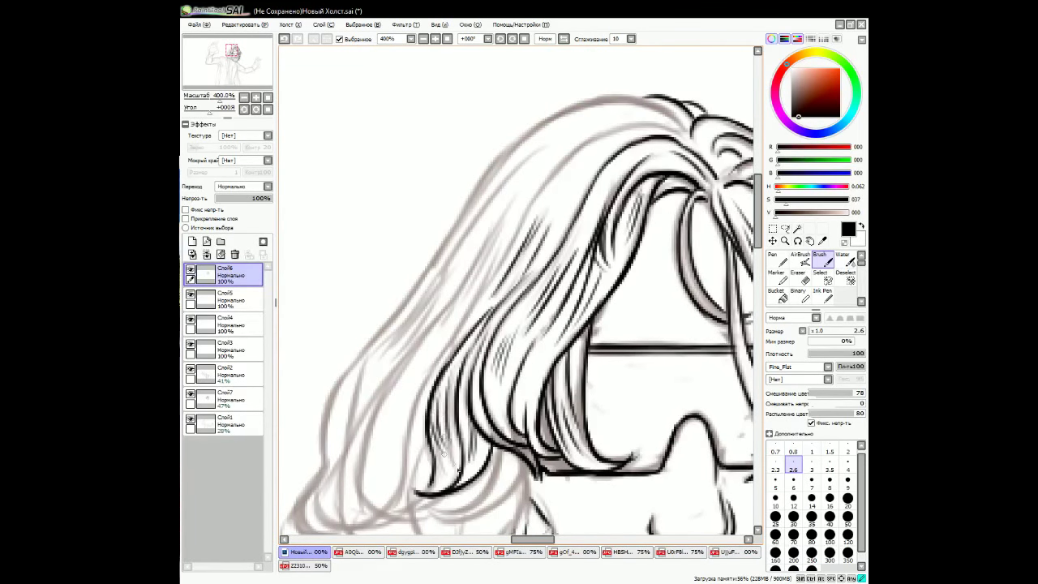
Ink the lower left-hand locks that curl up at their ends beside the beard.
{"action": "scroll", "coordinate": [438, 454], "scroll_direction": "down", "scroll_amount": 5}
{"action": "left_click_drag", "start_coordinate": [519, 321], "coordinate": [386, 369]}
{"action": "left_click_drag", "start_coordinate": [527, 318], "coordinate": [484, 416]}
{"action": "scroll", "coordinate": [438, 336], "scroll_direction": "down", "scroll_amount": 4}
{"action": "left_click_drag", "start_coordinate": [522, 241], "coordinate": [451, 386]}
{"action": "mouse_move", "coordinate": [441, 316]}
{"action": "left_mouse_down"}
{"action": "mouse_move", "coordinate": [472, 388]}
{"action": "mouse_move", "coordinate": [423, 396]}
{"action": "left_mouse_up"}
{"action": "left_click_drag", "start_coordinate": [495, 402], "coordinate": [430, 436]}
{"action": "left_click_drag", "start_coordinate": [430, 323], "coordinate": [378, 425]}
Ink the overlapping small curls at the lower left-hand end of the hair, above the shoulder.
{"action": "scroll", "coordinate": [447, 196], "scroll_direction": "left", "scroll_amount": 3}
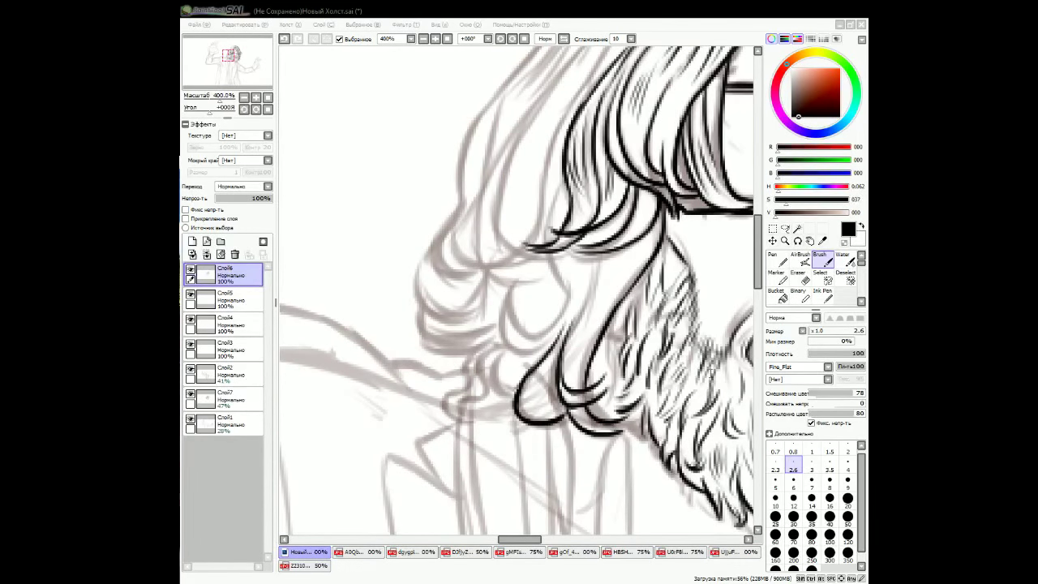
{"action": "left_click_drag", "start_coordinate": [603, 253], "coordinate": [575, 328]}
{"action": "left_click_drag", "start_coordinate": [624, 252], "coordinate": [617, 283]}
{"action": "mouse_move", "coordinate": [560, 180]}
{"action": "left_mouse_down"}
{"action": "mouse_move", "coordinate": [548, 297]}
{"action": "mouse_move", "coordinate": [503, 357]}
{"action": "mouse_move", "coordinate": [497, 346]}
{"action": "mouse_move", "coordinate": [461, 423]}
{"action": "left_mouse_up"}
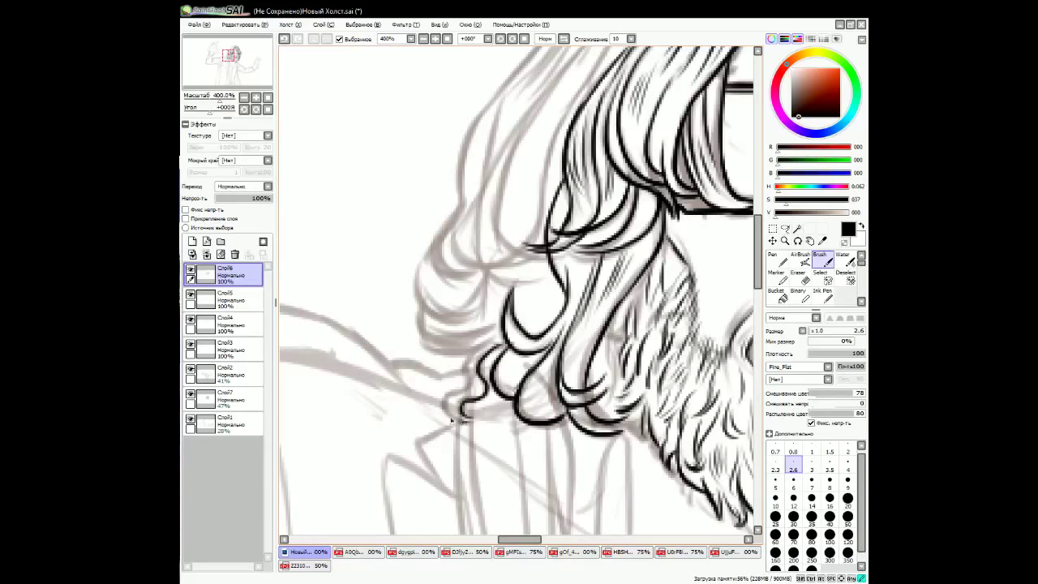
{"action": "left_click_drag", "start_coordinate": [443, 381], "coordinate": [470, 425]}
{"action": "left_click_drag", "start_coordinate": [496, 334], "coordinate": [462, 389]}
{"action": "left_click_drag", "start_coordinate": [500, 316], "coordinate": [487, 350]}
{"action": "left_click_drag", "start_coordinate": [537, 247], "coordinate": [525, 338]}
Ink the long outer strands running from the crown down the left-hand side of the hair, then reset the view.
{"action": "scroll", "coordinate": [525, 337], "scroll_direction": "up", "scroll_amount": 3}
{"action": "mouse_move", "coordinate": [602, 170]}
{"action": "left_mouse_down"}
{"action": "mouse_move", "coordinate": [540, 312]}
{"action": "mouse_move", "coordinate": [446, 345]}
{"action": "mouse_move", "coordinate": [535, 381]}
{"action": "left_mouse_up"}
{"action": "left_click_drag", "start_coordinate": [626, 118], "coordinate": [592, 185]}
{"action": "scroll", "coordinate": [592, 185], "scroll_direction": "up", "scroll_amount": 3}
{"action": "mouse_move", "coordinate": [568, 412]}
{"action": "left_mouse_down"}
{"action": "mouse_move", "coordinate": [486, 77]}
{"action": "mouse_move", "coordinate": [421, 170]}
{"action": "mouse_move", "coordinate": [419, 274]}
{"action": "left_mouse_up"}
{"action": "left_click_drag", "start_coordinate": [421, 212], "coordinate": [400, 362]}
{"action": "left_click_drag", "start_coordinate": [399, 123], "coordinate": [381, 271]}
{"action": "left_click_drag", "start_coordinate": [388, 224], "coordinate": [371, 427]}
{"action": "left_click_drag", "start_coordinate": [399, 295], "coordinate": [381, 401]}
{"action": "left_click_drag", "start_coordinate": [421, 352], "coordinate": [410, 484]}
{"action": "scroll", "coordinate": [386, 418], "scroll_direction": "down", "scroll_amount": 1}
{"action": "mouse_move", "coordinate": [512, 105]}
{"action": "left_mouse_down"}
{"action": "mouse_move", "coordinate": [438, 134]}
{"action": "mouse_move", "coordinate": [389, 331]}
{"action": "mouse_move", "coordinate": [393, 207]}
{"action": "mouse_move", "coordinate": [446, 477]}
{"action": "mouse_move", "coordinate": [462, 492]}
{"action": "left_mouse_up"}
{"action": "key", "text": "Home"}
Ink the outermost rounded curls of the left-hand hair and the fine lines inside them.
{"action": "mouse_move", "coordinate": [617, 341]}
{"action": "left_mouse_down"}
{"action": "mouse_move", "coordinate": [590, 122]}
{"action": "mouse_move", "coordinate": [531, 215]}
{"action": "mouse_move", "coordinate": [521, 287]}
{"action": "left_mouse_up"}
{"action": "left_click_drag", "start_coordinate": [561, 160], "coordinate": [475, 284]}
{"action": "left_click_drag", "start_coordinate": [511, 231], "coordinate": [469, 308]}
{"action": "left_click_drag", "start_coordinate": [531, 163], "coordinate": [508, 231]}
{"action": "left_click_drag", "start_coordinate": [512, 245], "coordinate": [501, 292]}
{"action": "left_click_drag", "start_coordinate": [545, 300], "coordinate": [512, 311]}
{"action": "left_click_drag", "start_coordinate": [474, 283], "coordinate": [459, 334]}
{"action": "left_click_drag", "start_coordinate": [511, 302], "coordinate": [464, 345]}
{"action": "mouse_move", "coordinate": [526, 323]}
{"action": "left_mouse_down"}
{"action": "mouse_move", "coordinate": [467, 350]}
{"action": "mouse_move", "coordinate": [479, 358]}
{"action": "left_mouse_up"}
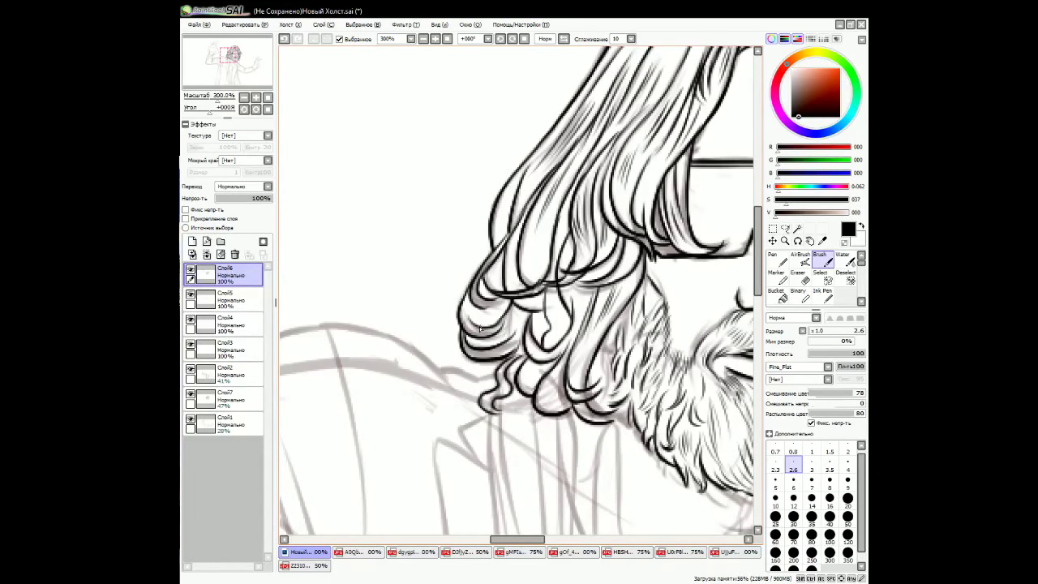
{"action": "left_click_drag", "start_coordinate": [565, 289], "coordinate": [551, 336]}
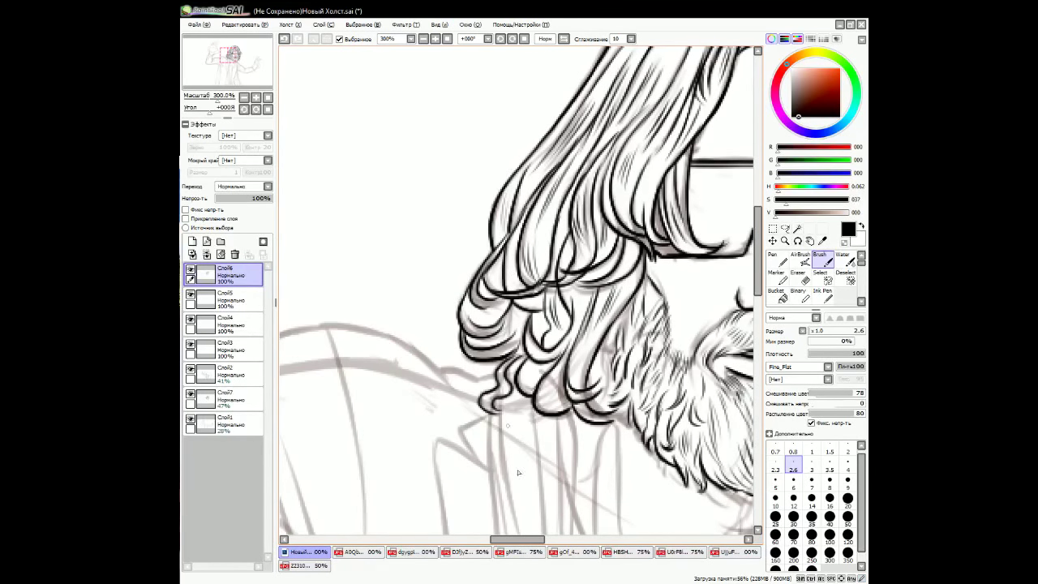
Rotate the canvas to ink the right-hand shirt collar and neckline below the beard, and reset the rotation.
{"action": "left_click_drag", "start_coordinate": [526, 541], "coordinate": [537, 541]}
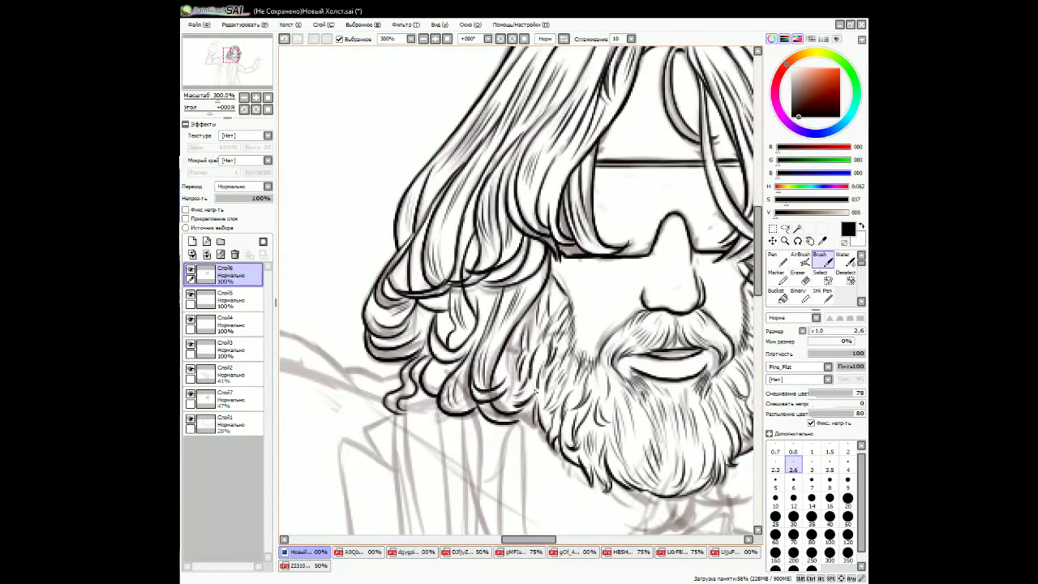
{"action": "mouse_move", "coordinate": [553, 494]}
{"action": "left_mouse_down"}
{"action": "mouse_move", "coordinate": [413, 354]}
{"action": "mouse_move", "coordinate": [487, 171]}
{"action": "mouse_move", "coordinate": [634, 280]}
{"action": "mouse_move", "coordinate": [553, 407]}
{"action": "mouse_move", "coordinate": [539, 350]}
{"action": "mouse_move", "coordinate": [596, 301]}
{"action": "left_mouse_up"}
{"action": "left_click_drag", "start_coordinate": [539, 284], "coordinate": [524, 372]}
{"action": "key", "text": "Delete"}
{"action": "mouse_move", "coordinate": [526, 264]}
{"action": "left_mouse_down"}
{"action": "mouse_move", "coordinate": [466, 381]}
{"action": "mouse_move", "coordinate": [427, 412]}
{"action": "left_mouse_up"}
{"action": "mouse_move", "coordinate": [535, 282]}
{"action": "left_mouse_down"}
{"action": "mouse_move", "coordinate": [527, 351]}
{"action": "mouse_move", "coordinate": [503, 378]}
{"action": "left_mouse_up"}
{"action": "left_click", "coordinate": [501, 38]}
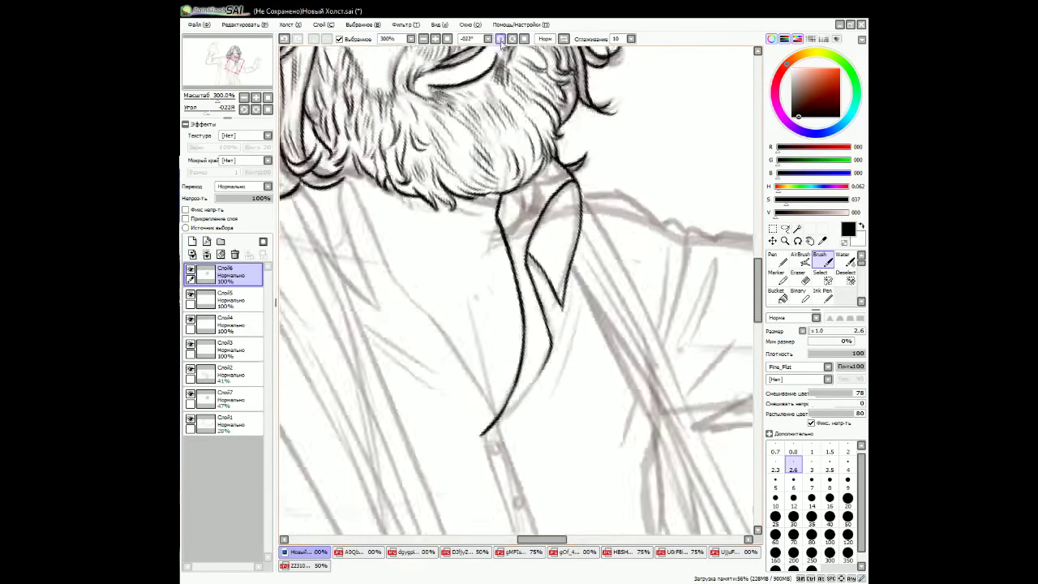
{"action": "left_click", "coordinate": [524, 38]}
Ink the left-hand neckline and collar of the shirt, and blacken the gap between the curls and beard.
{"action": "mouse_move", "coordinate": [532, 118]}
{"action": "left_mouse_down"}
{"action": "mouse_move", "coordinate": [536, 198]}
{"action": "mouse_move", "coordinate": [581, 385]}
{"action": "left_mouse_up"}
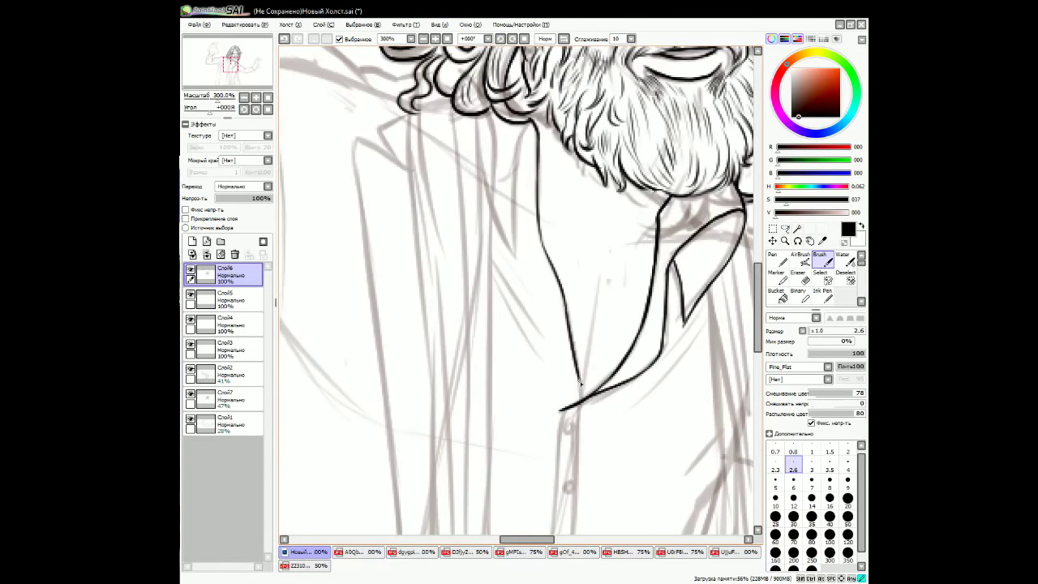
{"action": "scroll", "coordinate": [581, 385], "scroll_direction": "up", "scroll_amount": 1}
{"action": "left_click_drag", "start_coordinate": [528, 154], "coordinate": [520, 309]}
{"action": "left_click_drag", "start_coordinate": [490, 221], "coordinate": [525, 315]}
{"action": "scroll", "coordinate": [568, 321], "scroll_direction": "up", "scroll_amount": 3}
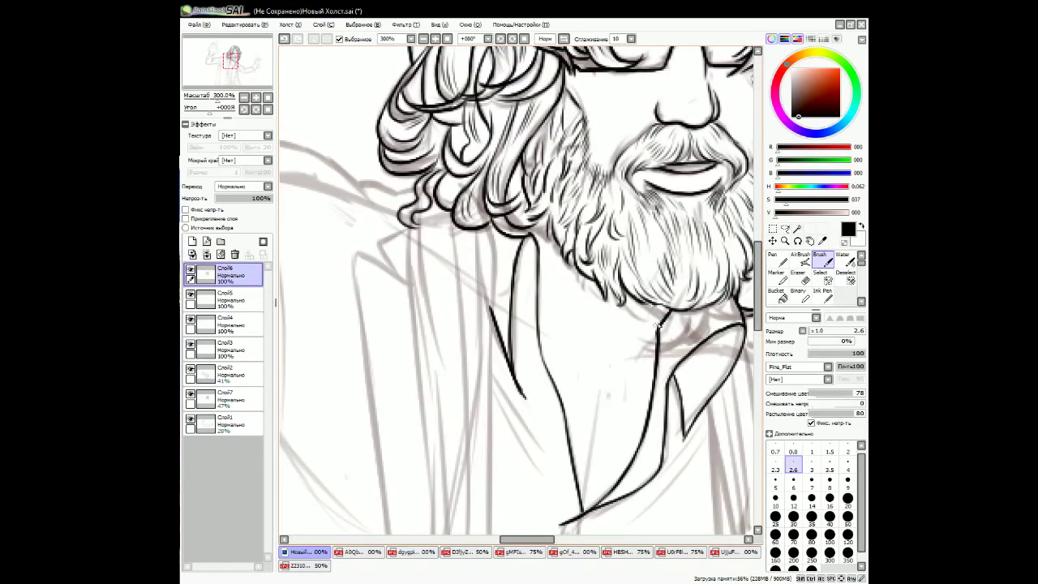
{"action": "scroll", "coordinate": [566, 294], "scroll_direction": "up", "scroll_amount": 2}
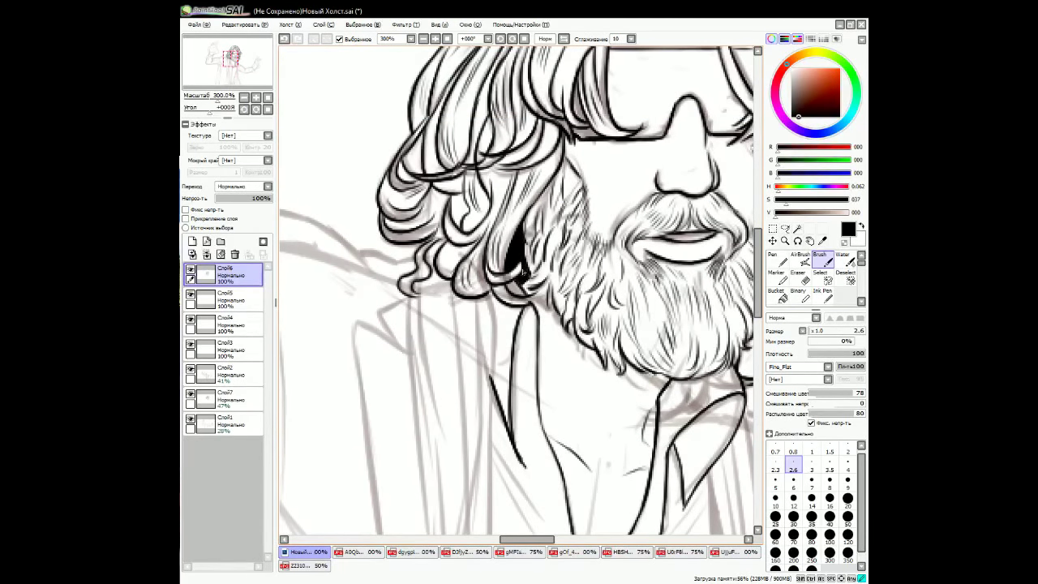
Ink the long vertical edges and folds of the left-hand scarf strip, from the hair down over the chest.
{"action": "scroll", "coordinate": [491, 304], "scroll_direction": "down", "scroll_amount": 3}
{"action": "left_click_drag", "start_coordinate": [491, 180], "coordinate": [492, 367]}
{"action": "scroll", "coordinate": [492, 367], "scroll_direction": "down", "scroll_amount": 1}
{"action": "mouse_move", "coordinate": [445, 168]}
{"action": "left_mouse_down"}
{"action": "mouse_move", "coordinate": [455, 296]}
{"action": "mouse_move", "coordinate": [466, 253]}
{"action": "mouse_move", "coordinate": [469, 283]}
{"action": "left_mouse_up"}
{"action": "left_click_drag", "start_coordinate": [475, 158], "coordinate": [487, 311]}
{"action": "left_click_drag", "start_coordinate": [494, 167], "coordinate": [483, 475]}
{"action": "left_click_drag", "start_coordinate": [501, 332], "coordinate": [498, 420]}
{"action": "scroll", "coordinate": [456, 217], "scroll_direction": "down", "scroll_amount": 2}
{"action": "left_click_drag", "start_coordinate": [457, 146], "coordinate": [472, 296]}
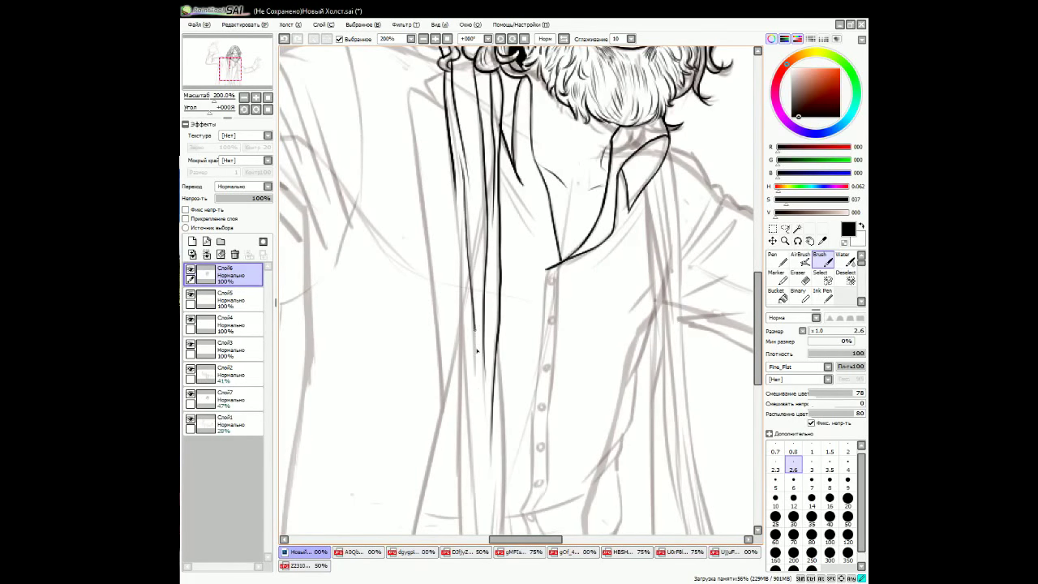
Extend the left-hand scarf strip's edges and folds down to the lower end of the drawing.
{"action": "scroll", "coordinate": [547, 360], "scroll_direction": "down", "scroll_amount": 3}
{"action": "left_click_drag", "start_coordinate": [495, 223], "coordinate": [499, 525]}
{"action": "left_click_drag", "start_coordinate": [503, 404], "coordinate": [520, 529]}
{"action": "left_click_drag", "start_coordinate": [458, 106], "coordinate": [467, 529]}
Save the drawing to the desktop as себастьян.sai and touch up the left-hand scarf strip's lower fold lines.
{"action": "key", "text": "alt+Tab"}
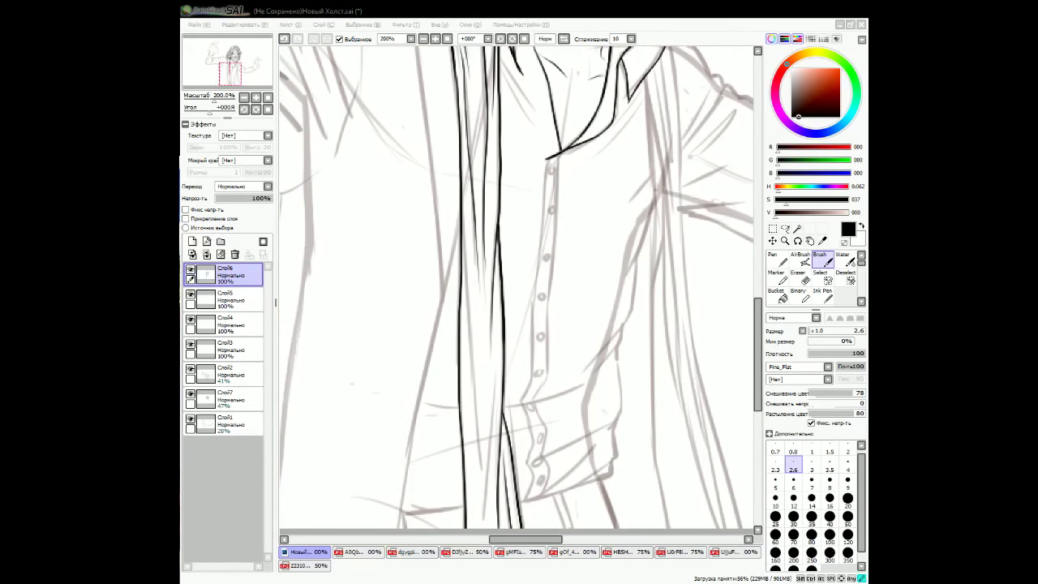
{"action": "key", "text": "Return"}
{"action": "left_click_drag", "start_coordinate": [462, 217], "coordinate": [478, 481]}
{"action": "key", "text": "ctrl+z"}
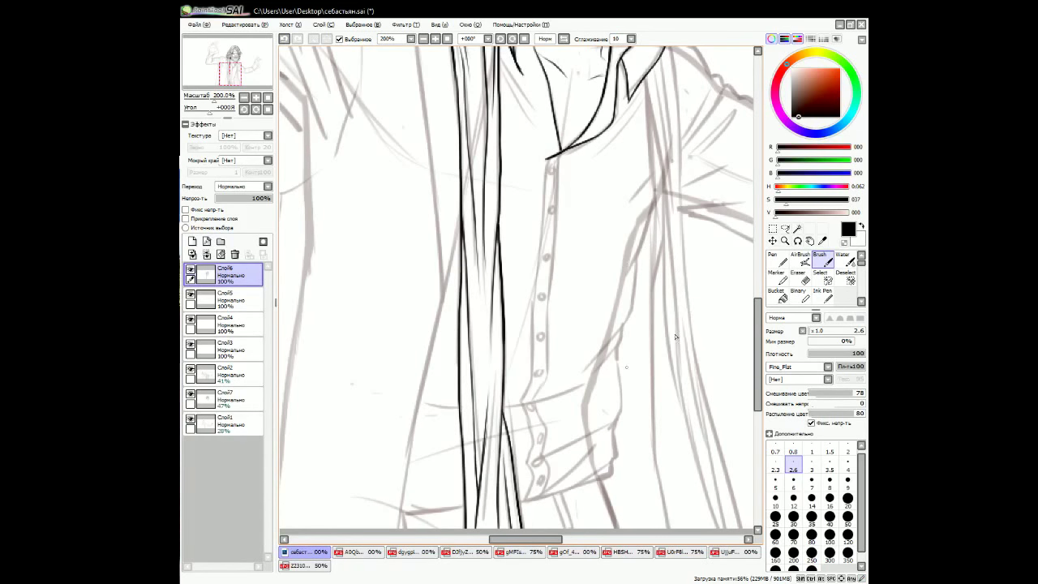
Ink both edges of the shirt's button placket down to the wavy hem, and draw its uppermost buttons.
{"action": "left_click_drag", "start_coordinate": [540, 252], "coordinate": [527, 414]}
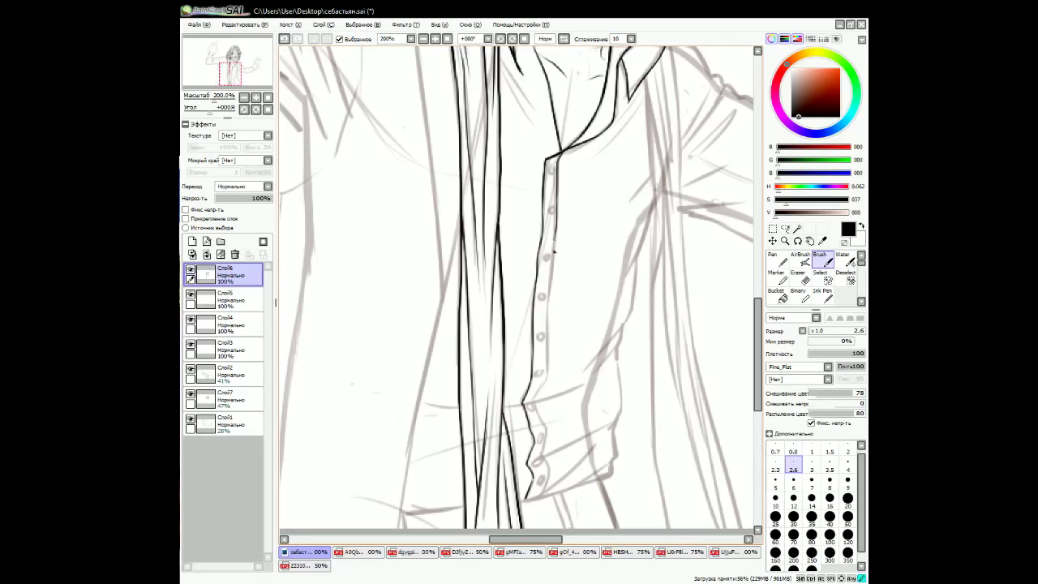
{"action": "left_click_drag", "start_coordinate": [550, 289], "coordinate": [550, 381]}
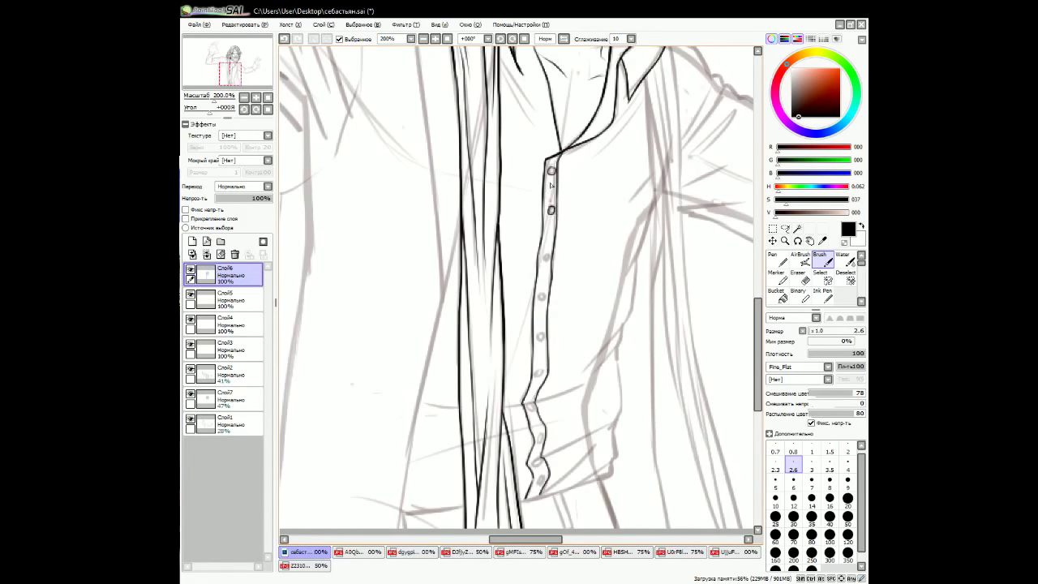
{"action": "scroll", "coordinate": [550, 185], "scroll_direction": "up", "scroll_amount": 3}
{"action": "key", "text": "ctrl+z"}
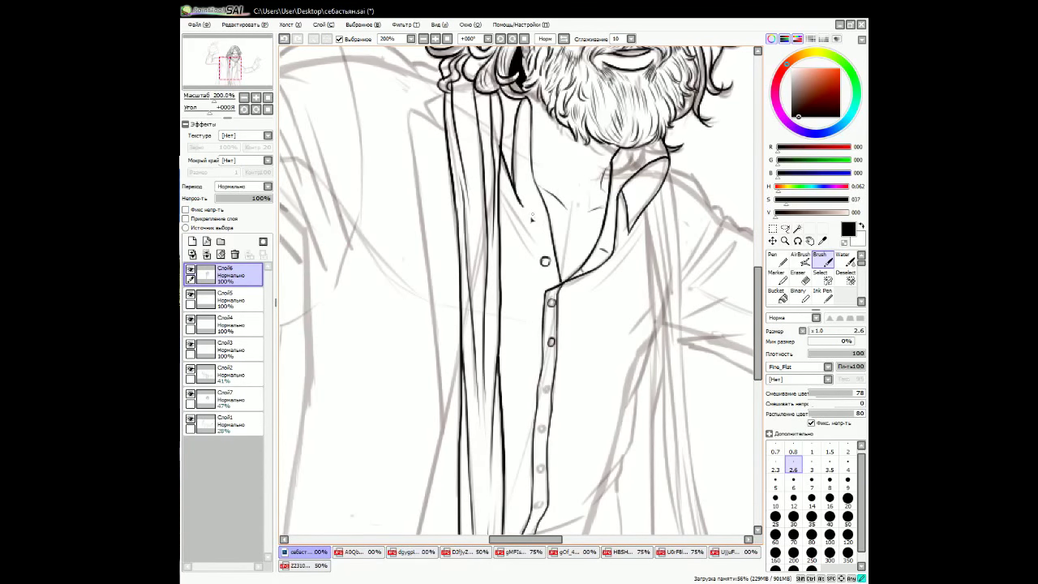
Zoom in to 400% and ink the remaining round buttons down the shirt placket to the hem.
{"action": "scroll", "coordinate": [534, 215], "scroll_direction": "down", "scroll_amount": 4}
{"action": "key", "text": "ctrl+z"}
{"action": "key", "text": "ctrl+plus"}
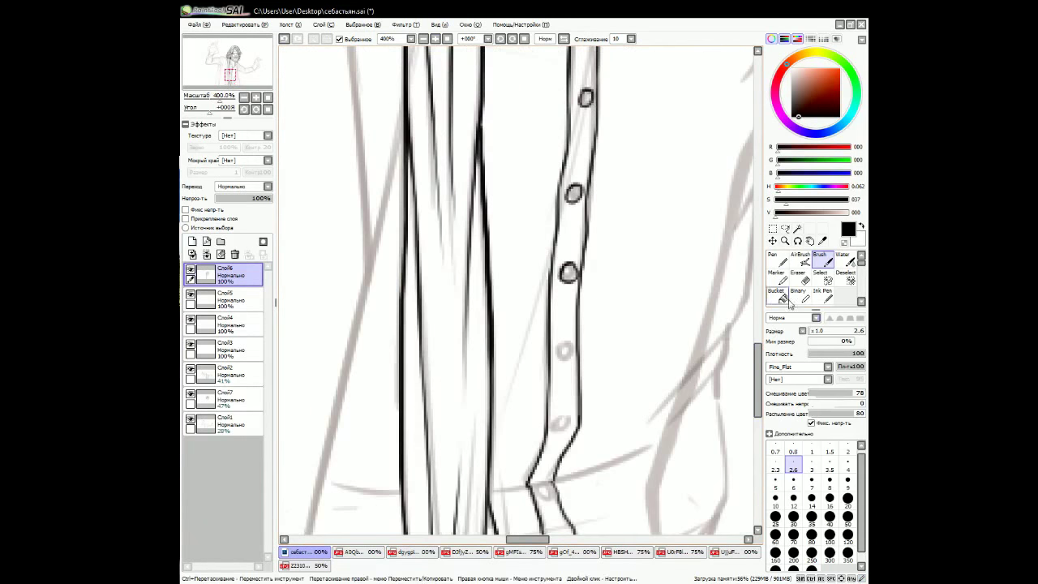
{"action": "left_click_drag", "start_coordinate": [560, 347], "coordinate": [563, 354]}
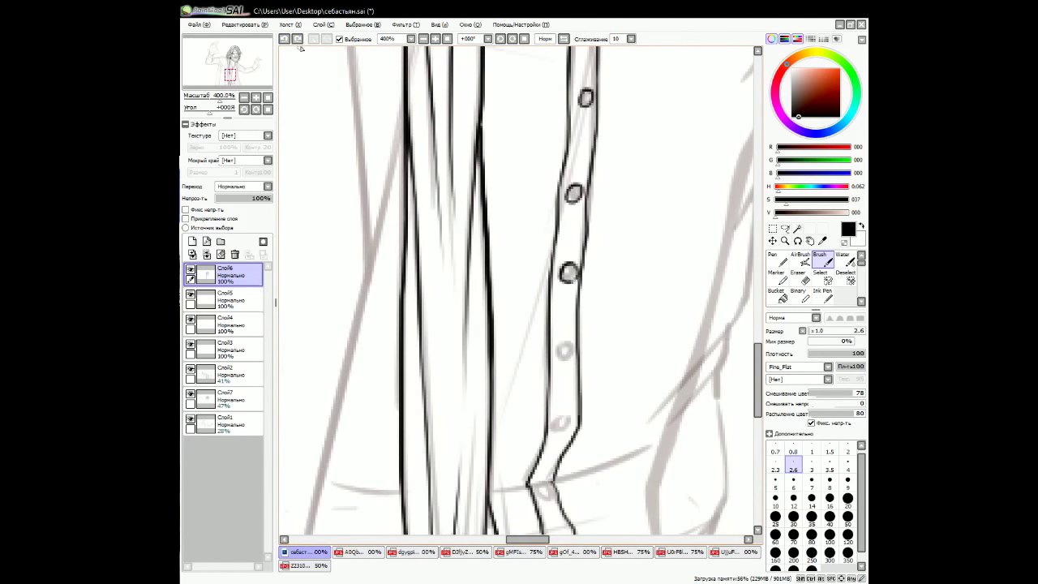
{"action": "scroll", "coordinate": [564, 353], "scroll_direction": "down", "scroll_amount": 3}
{"action": "mouse_move", "coordinate": [563, 306]}
{"action": "left_mouse_down"}
{"action": "mouse_move", "coordinate": [551, 318]}
{"action": "mouse_move", "coordinate": [572, 311]}
{"action": "left_mouse_up"}
{"action": "key", "text": "ctrl+z"}
{"action": "left_click_drag", "start_coordinate": [544, 362], "coordinate": [548, 370]}
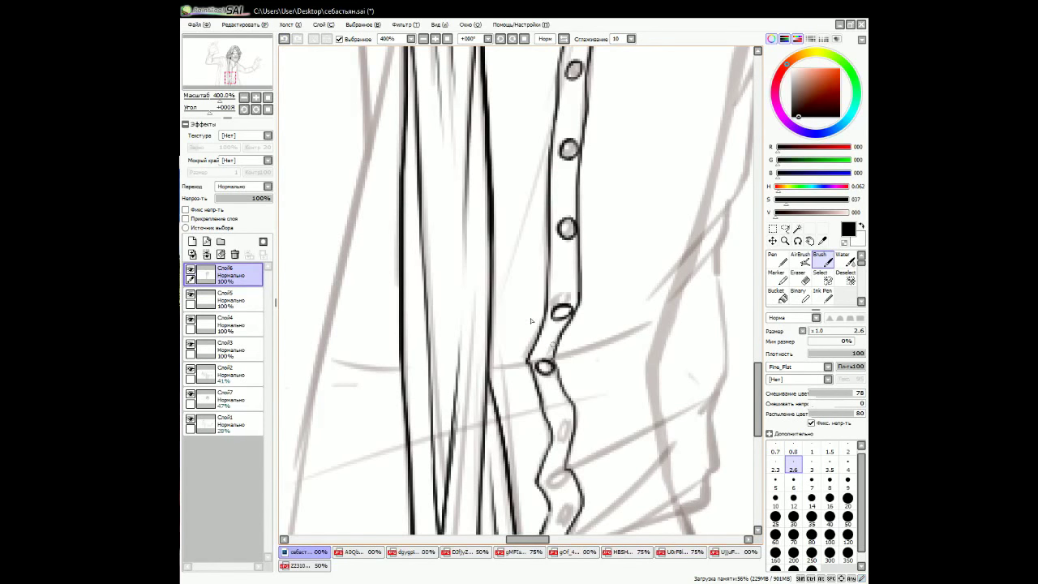
{"action": "left_click_drag", "start_coordinate": [561, 419], "coordinate": [567, 427]}
{"action": "mouse_move", "coordinate": [555, 473]}
{"action": "left_mouse_down"}
{"action": "mouse_move", "coordinate": [561, 485]}
{"action": "mouse_move", "coordinate": [568, 479]}
{"action": "left_mouse_up"}
{"action": "scroll", "coordinate": [565, 454], "scroll_direction": "down", "scroll_amount": 3}
{"action": "left_click_drag", "start_coordinate": [560, 396], "coordinate": [568, 408]}
Ink the right-hand scarf strip's edges from the collar down to the lower end of the drawing.
{"action": "scroll", "coordinate": [566, 406], "scroll_direction": "down", "scroll_amount": 4}
{"action": "scroll", "coordinate": [566, 406], "scroll_direction": "up", "scroll_amount": 2}
{"action": "scroll", "coordinate": [568, 257], "scroll_direction": "up", "scroll_amount": 2}
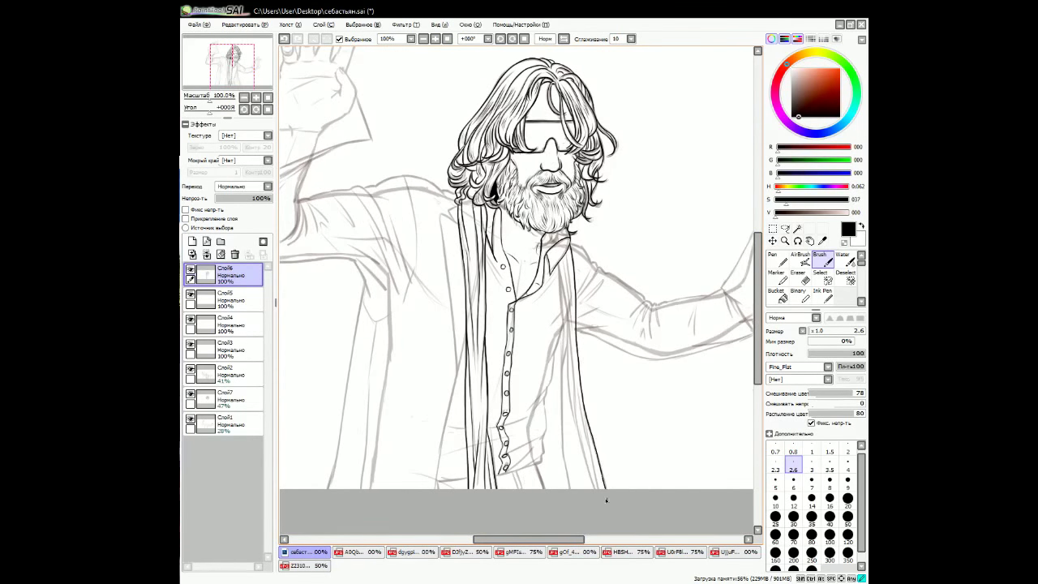
{"action": "scroll", "coordinate": [606, 490], "scroll_direction": "up", "scroll_amount": 1}
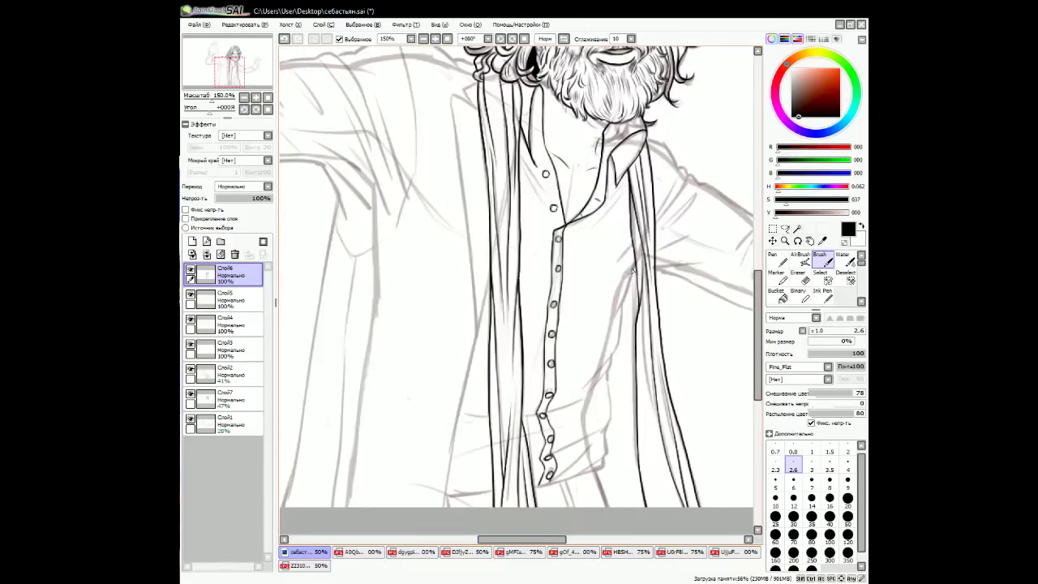
Ink the shirt's right-hand side contour from beneath the scarf down to the hem.
{"action": "left_click_drag", "start_coordinate": [623, 302], "coordinate": [611, 363]}
{"action": "key", "text": "ctrl+z"}
{"action": "left_click_drag", "start_coordinate": [624, 305], "coordinate": [606, 380]}
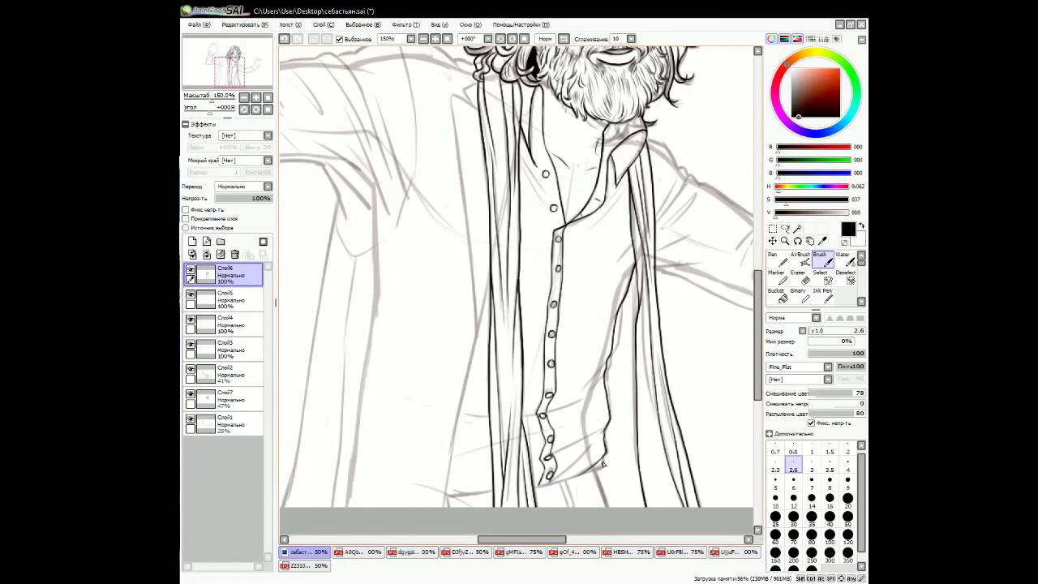
Rotate the canvas to ink the fabric folds on the lower shirt beside the placket, and reset the rotation.
{"action": "scroll", "coordinate": [380, 224], "scroll_direction": "up", "scroll_amount": 2}
{"action": "left_click_drag", "start_coordinate": [519, 365], "coordinate": [416, 227]}
{"action": "key", "text": "Delete"}
{"action": "key", "text": "Delete"}
{"action": "key", "text": "Delete"}
{"action": "left_click_drag", "start_coordinate": [555, 224], "coordinate": [552, 400]}
{"action": "left_click_drag", "start_coordinate": [583, 334], "coordinate": [549, 410]}
{"action": "mouse_move", "coordinate": [535, 279]}
{"action": "left_mouse_down"}
{"action": "mouse_move", "coordinate": [496, 394]}
{"action": "mouse_move", "coordinate": [609, 395]}
{"action": "left_mouse_up"}
{"action": "key", "text": "Home"}
Ink the shirt's hem and waist folds on the left-hand side of the scarf.
{"action": "mouse_move", "coordinate": [405, 324]}
{"action": "left_mouse_down"}
{"action": "mouse_move", "coordinate": [493, 324]}
{"action": "mouse_move", "coordinate": [493, 267]}
{"action": "left_mouse_up"}
{"action": "left_click_drag", "start_coordinate": [523, 375], "coordinate": [463, 377]}
{"action": "left_click_drag", "start_coordinate": [476, 421], "coordinate": [430, 428]}
Check the whole figure and add long inner fold lines to the right-hand scarf strip.
{"action": "scroll", "coordinate": [430, 427], "scroll_direction": "down", "scroll_amount": 6}
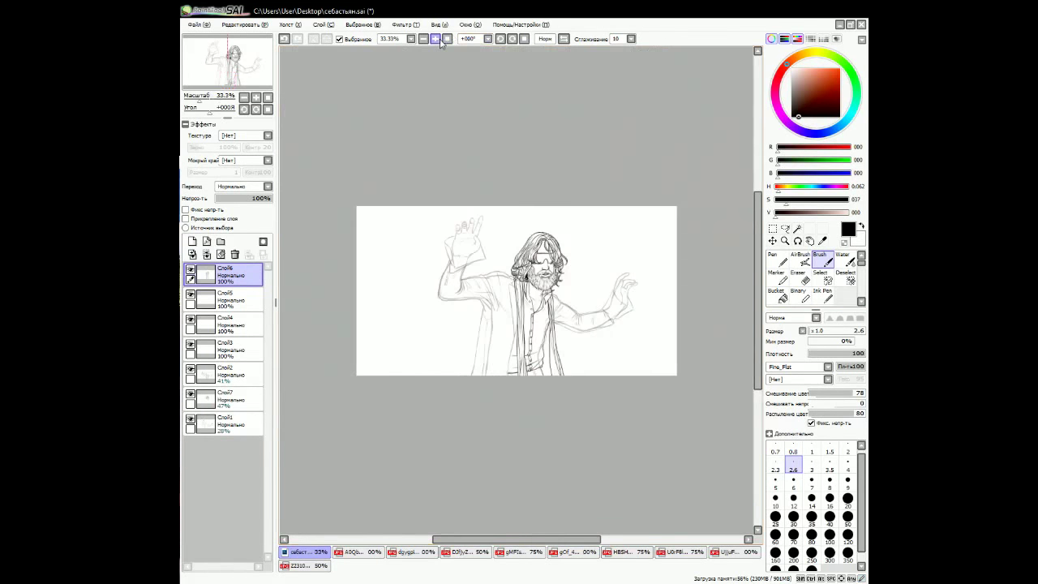
{"action": "scroll", "coordinate": [598, 270], "scroll_direction": "up", "scroll_amount": 4}
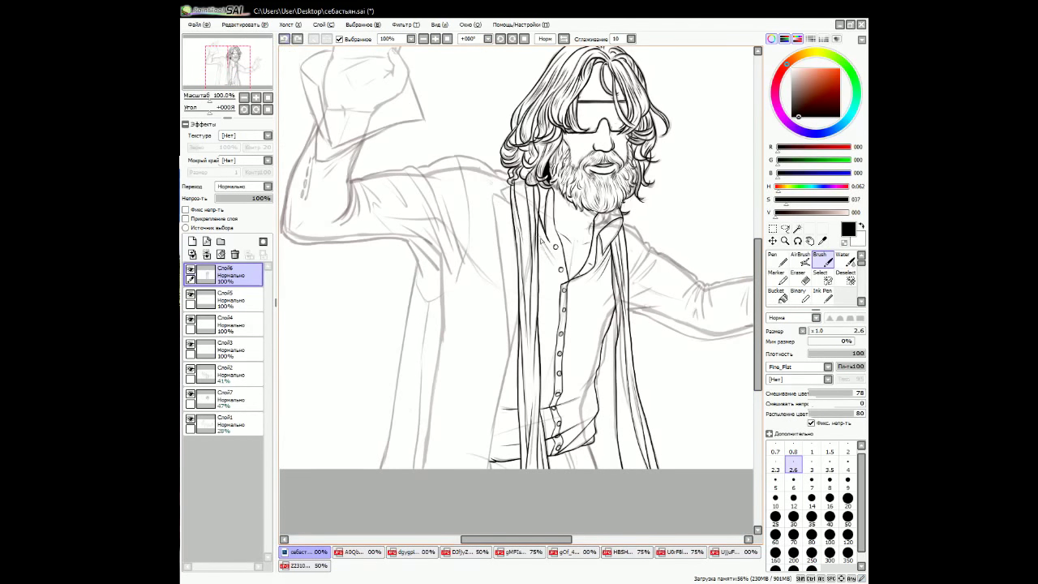
{"action": "left_click_drag", "start_coordinate": [568, 262], "coordinate": [527, 262]}
{"action": "scroll", "coordinate": [725, 332], "scroll_direction": "up", "scroll_amount": 1}
{"action": "left_click_drag", "start_coordinate": [528, 539], "coordinate": [536, 539]}
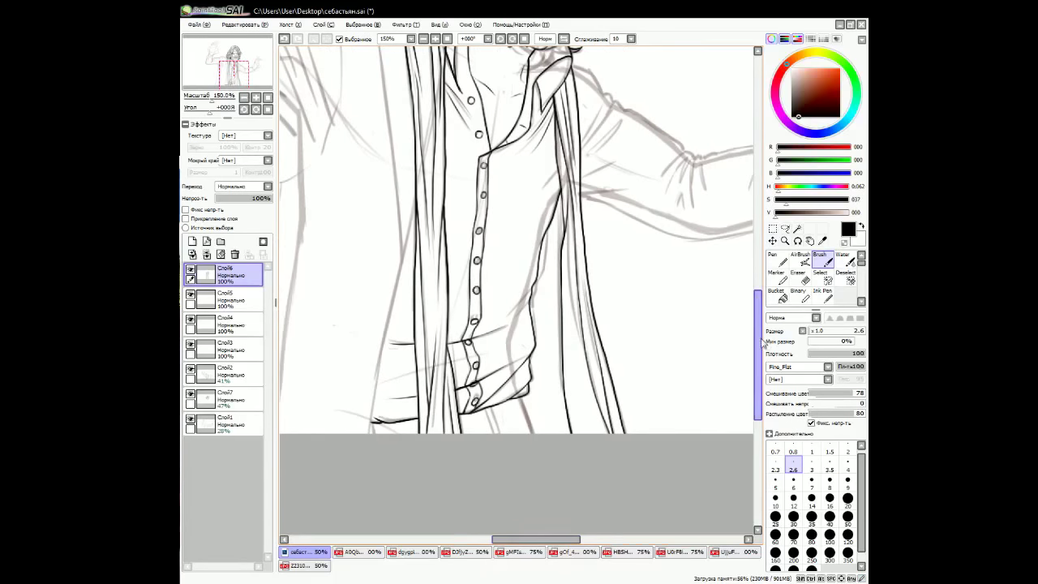
{"action": "left_click_drag", "start_coordinate": [758, 356], "coordinate": [758, 346]}
{"action": "left_click_drag", "start_coordinate": [568, 258], "coordinate": [580, 367]}
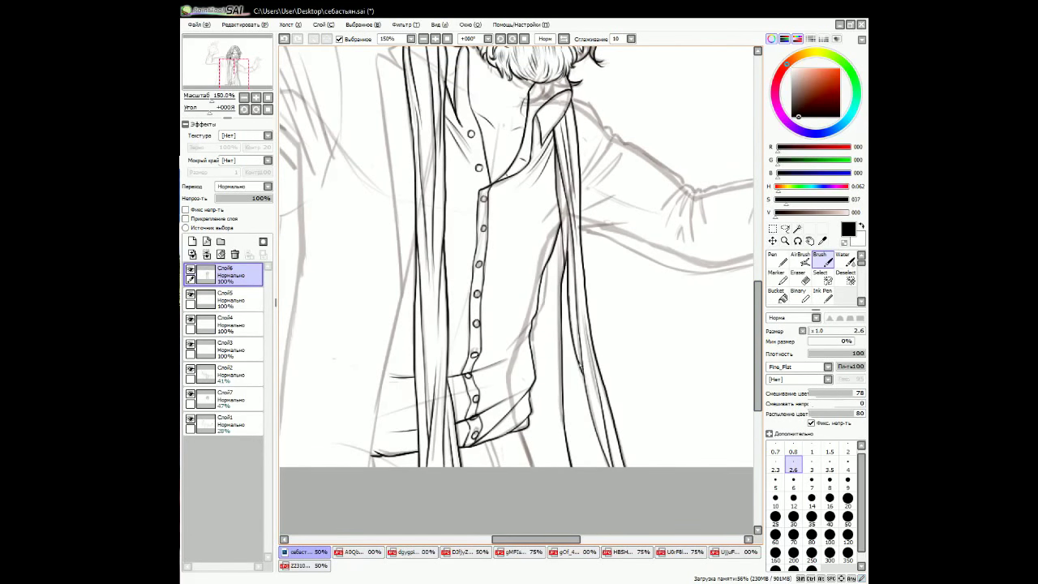
Ink the right-hand sleeve's armpit creases and the shoulder line beside the collar.
{"action": "left_click_drag", "start_coordinate": [756, 336], "coordinate": [756, 311]}
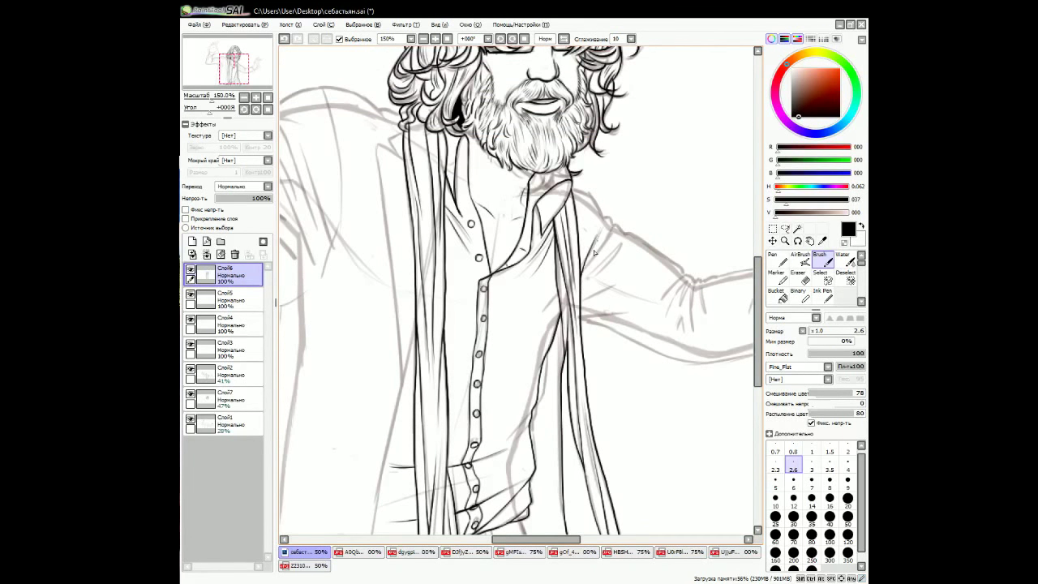
{"action": "left_click_drag", "start_coordinate": [621, 243], "coordinate": [582, 301]}
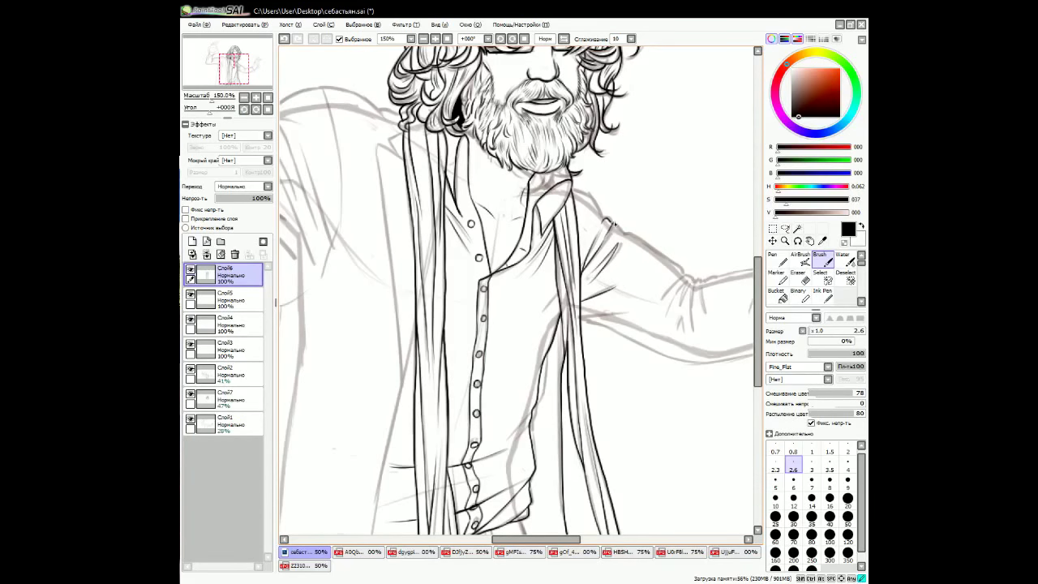
{"action": "left_click_drag", "start_coordinate": [585, 193], "coordinate": [530, 234]}
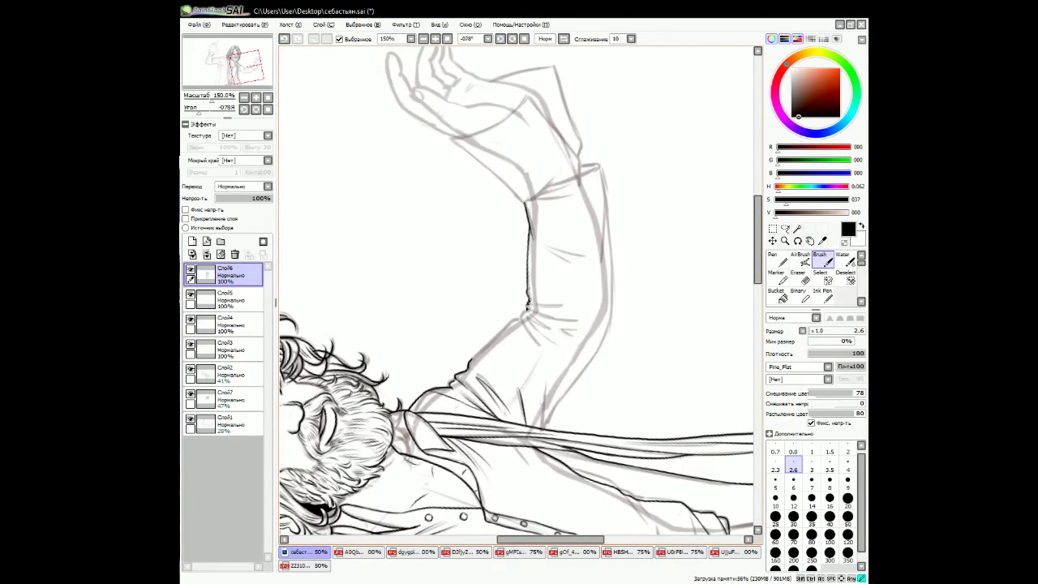
Rotate the canvas to ink the upper and lower contours of the right-hand sleeve along the arm.
{"action": "left_click_drag", "start_coordinate": [515, 321], "coordinate": [530, 321]}
{"action": "mouse_move", "coordinate": [641, 203]}
{"action": "left_mouse_down"}
{"action": "mouse_move", "coordinate": [624, 256]}
{"action": "mouse_move", "coordinate": [651, 432]}
{"action": "left_mouse_up"}
{"action": "left_click_drag", "start_coordinate": [647, 357], "coordinate": [608, 425]}
{"action": "left_click_drag", "start_coordinate": [520, 217], "coordinate": [551, 311]}
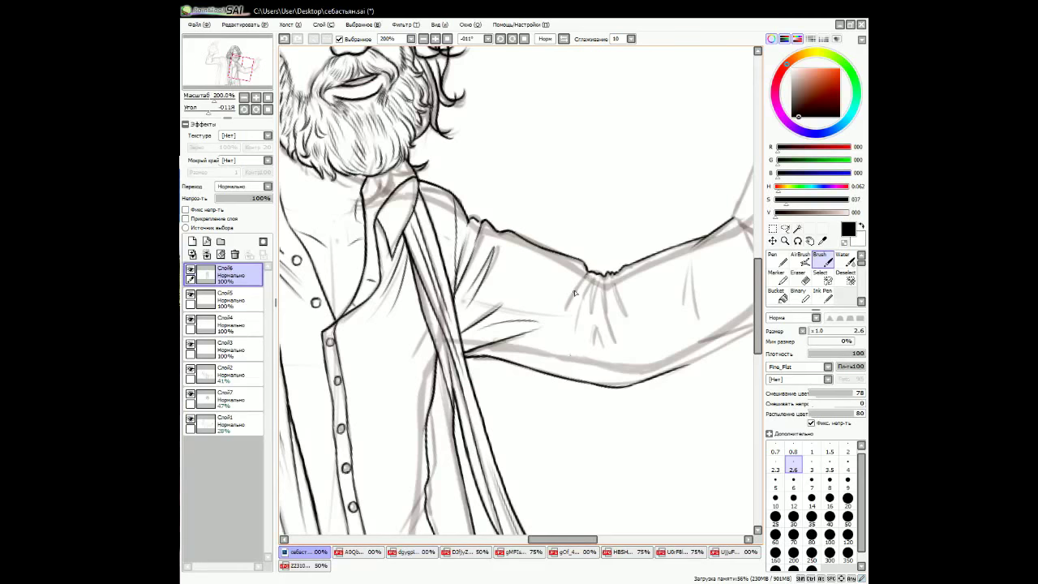
Ink the gathered creases at the right-hand elbow and the slanted cuff edge, undoing and redrawing misplaced strokes.
{"action": "left_click_drag", "start_coordinate": [606, 274], "coordinate": [604, 347]}
{"action": "scroll", "coordinate": [584, 464], "scroll_direction": "right", "scroll_amount": 2}
{"action": "mouse_move", "coordinate": [615, 282]}
{"action": "left_mouse_down"}
{"action": "mouse_move", "coordinate": [576, 150]}
{"action": "mouse_move", "coordinate": [654, 159]}
{"action": "mouse_move", "coordinate": [600, 121]}
{"action": "mouse_move", "coordinate": [585, 243]}
{"action": "left_mouse_up"}
{"action": "left_click", "coordinate": [285, 39]}
{"action": "left_click_drag", "start_coordinate": [584, 247], "coordinate": [581, 295]}
{"action": "left_click", "coordinate": [286, 39]}
{"action": "left_click", "coordinate": [285, 39]}
{"action": "left_click_drag", "start_coordinate": [598, 118], "coordinate": [582, 284]}
{"action": "key", "text": "Delete"}
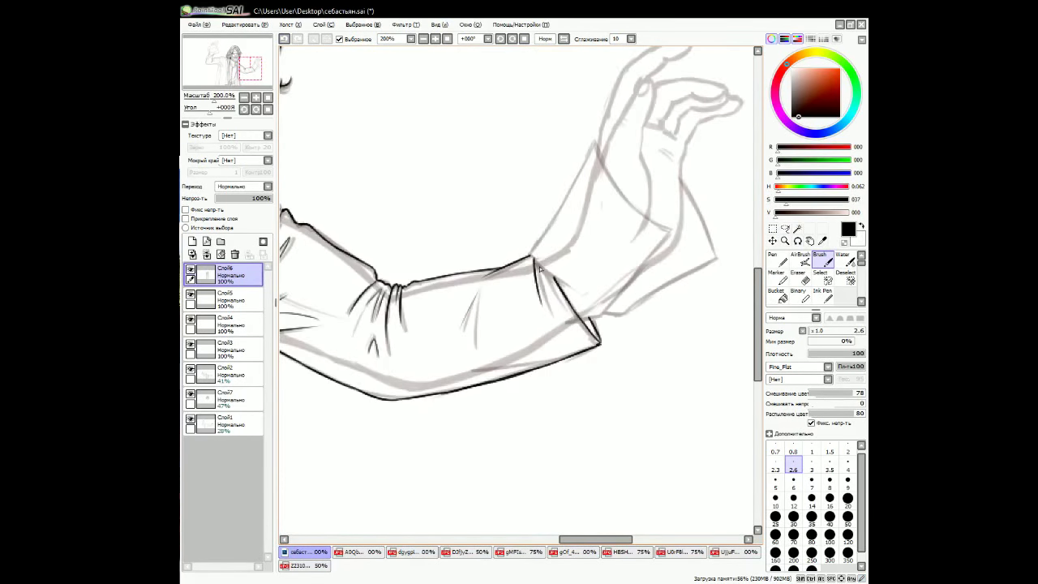
Ink the creases at the right-hand sleeve's end and the outline of the turned-back cuff around the wrist, redrawing a misplaced stroke.
{"action": "scroll", "coordinate": [463, 51], "scroll_direction": "up", "scroll_amount": 1}
{"action": "left_click_drag", "start_coordinate": [528, 365], "coordinate": [563, 375]}
{"action": "left_click_drag", "start_coordinate": [455, 266], "coordinate": [468, 294]}
{"action": "left_click_drag", "start_coordinate": [463, 275], "coordinate": [519, 333]}
{"action": "left_click_drag", "start_coordinate": [493, 65], "coordinate": [498, 366]}
{"action": "key", "text": "ctrl+z"}
{"action": "key", "text": "Delete"}
{"action": "mouse_move", "coordinate": [654, 220]}
{"action": "left_mouse_down"}
{"action": "mouse_move", "coordinate": [643, 357]}
{"action": "mouse_move", "coordinate": [671, 365]}
{"action": "mouse_move", "coordinate": [730, 223]}
{"action": "mouse_move", "coordinate": [595, 201]}
{"action": "mouse_move", "coordinate": [628, 349]}
{"action": "mouse_move", "coordinate": [649, 367]}
{"action": "left_mouse_up"}
{"action": "left_click_drag", "start_coordinate": [694, 303], "coordinate": [700, 401]}
Ink the right-hand thumb's outline, nail and knuckle creases, extending its base line down to the cuff.
{"action": "key", "text": "Home"}
{"action": "mouse_move", "coordinate": [537, 193]}
{"action": "left_mouse_down"}
{"action": "mouse_move", "coordinate": [530, 244]}
{"action": "mouse_move", "coordinate": [552, 135]}
{"action": "left_mouse_up"}
{"action": "mouse_move", "coordinate": [479, 245]}
{"action": "left_mouse_down"}
{"action": "mouse_move", "coordinate": [517, 153]}
{"action": "mouse_move", "coordinate": [553, 140]}
{"action": "left_mouse_up"}
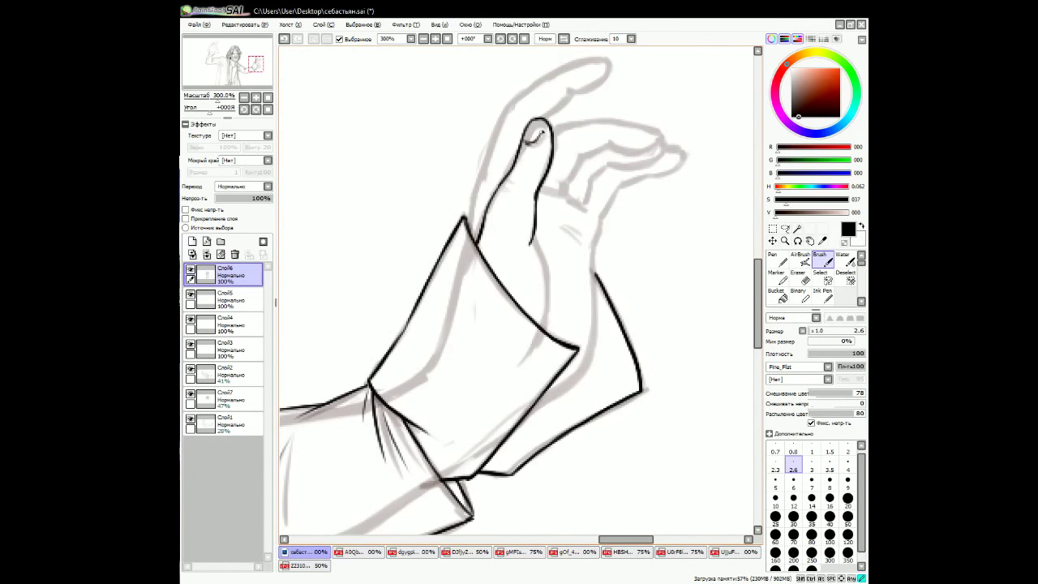
{"action": "left_click_drag", "start_coordinate": [536, 234], "coordinate": [555, 333]}
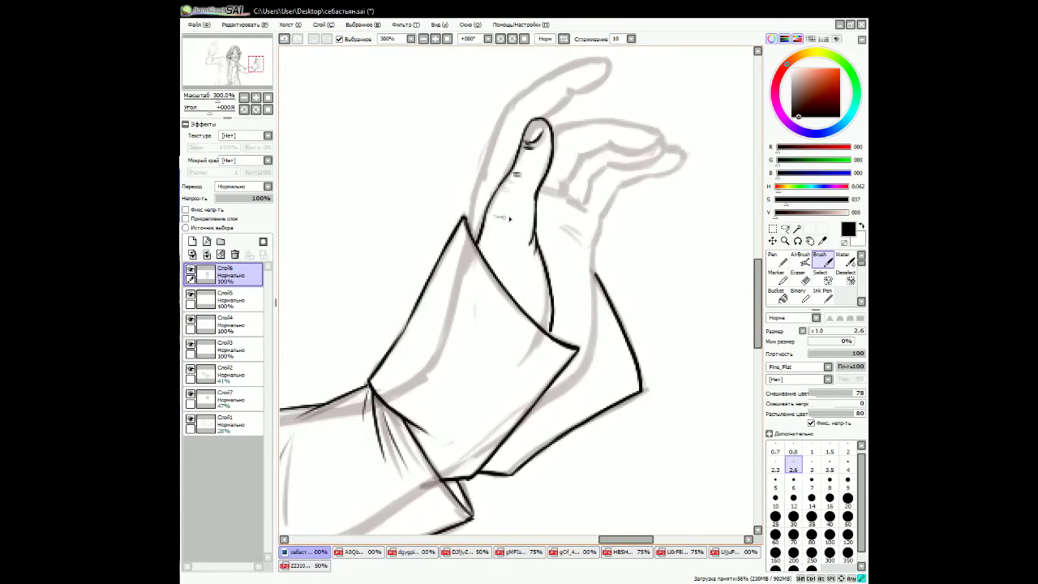
Ink the index finger and the remaining bent fingers of the right-hand hand over the sketch.
{"action": "mouse_move", "coordinate": [468, 226]}
{"action": "left_mouse_down"}
{"action": "mouse_move", "coordinate": [487, 147]}
{"action": "mouse_move", "coordinate": [532, 86]}
{"action": "mouse_move", "coordinate": [572, 64]}
{"action": "left_mouse_up"}
{"action": "scroll", "coordinate": [554, 152], "scroll_direction": "up", "scroll_amount": 1}
{"action": "mouse_move", "coordinate": [526, 198]}
{"action": "left_mouse_down"}
{"action": "mouse_move", "coordinate": [564, 154]}
{"action": "mouse_move", "coordinate": [580, 207]}
{"action": "mouse_move", "coordinate": [548, 268]}
{"action": "mouse_move", "coordinate": [649, 208]}
{"action": "mouse_move", "coordinate": [698, 212]}
{"action": "mouse_move", "coordinate": [641, 245]}
{"action": "mouse_move", "coordinate": [614, 277]}
{"action": "mouse_move", "coordinate": [609, 328]}
{"action": "left_mouse_up"}
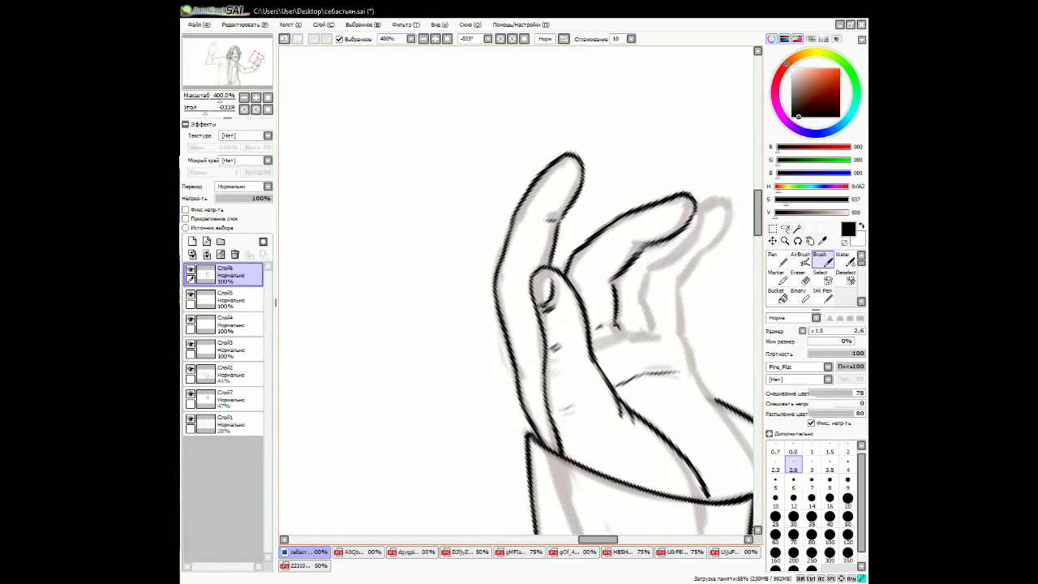
{"action": "scroll", "coordinate": [630, 302], "scroll_direction": "right", "scroll_amount": 3}
{"action": "mouse_move", "coordinate": [531, 326]}
{"action": "left_mouse_down"}
{"action": "mouse_move", "coordinate": [566, 330]}
{"action": "mouse_move", "coordinate": [631, 366]}
{"action": "left_mouse_up"}
{"action": "mouse_move", "coordinate": [585, 331]}
{"action": "left_mouse_down"}
{"action": "mouse_move", "coordinate": [608, 340]}
{"action": "mouse_move", "coordinate": [577, 279]}
{"action": "mouse_move", "coordinate": [608, 253]}
{"action": "mouse_move", "coordinate": [630, 204]}
{"action": "left_mouse_up"}
{"action": "mouse_move", "coordinate": [616, 341]}
{"action": "left_mouse_down"}
{"action": "mouse_move", "coordinate": [616, 284]}
{"action": "mouse_move", "coordinate": [649, 231]}
{"action": "mouse_move", "coordinate": [653, 197]}
{"action": "left_mouse_up"}
{"action": "left_click_drag", "start_coordinate": [526, 283], "coordinate": [571, 287]}
Ink the right-hand palm's outer edge down into the cuff and add the palm creases.
{"action": "scroll", "coordinate": [520, 292], "scroll_direction": "down", "scroll_amount": 3}
{"action": "left_click_drag", "start_coordinate": [572, 226], "coordinate": [552, 400]}
{"action": "scroll", "coordinate": [519, 292], "scroll_direction": "right", "scroll_amount": 3}
{"action": "mouse_move", "coordinate": [611, 342]}
{"action": "left_mouse_down"}
{"action": "mouse_move", "coordinate": [608, 392]}
{"action": "mouse_move", "coordinate": [579, 460]}
{"action": "left_mouse_up"}
{"action": "left_click", "coordinate": [524, 39]}
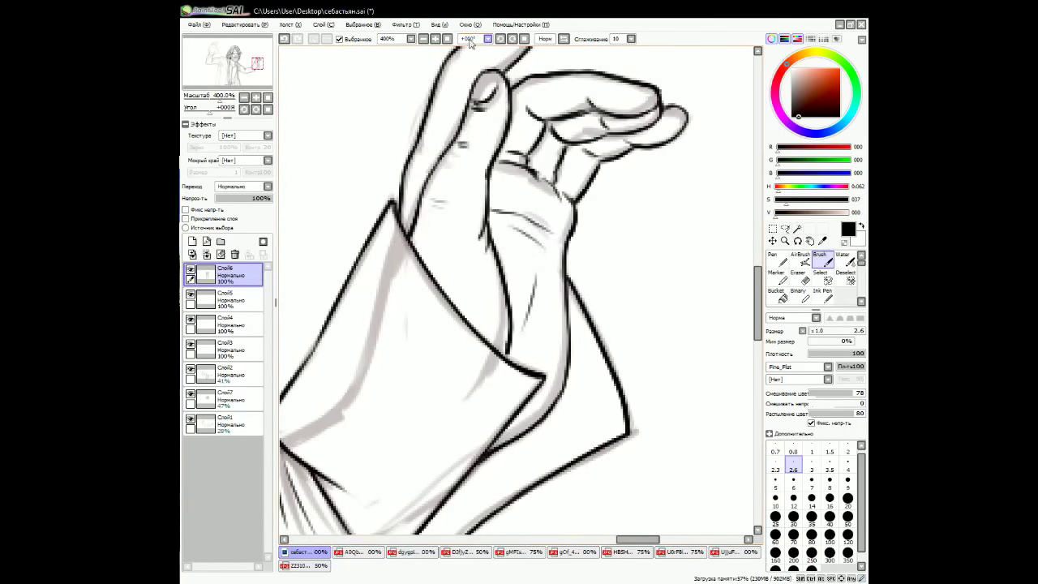
Clean up line ends at the hem and ink the coat's front edge beside the left-hand scarf strip, from lapel to hem.
{"action": "scroll", "coordinate": [492, 453], "scroll_direction": "down", "scroll_amount": 5}
{"action": "scroll", "coordinate": [492, 453], "scroll_direction": "up", "scroll_amount": 3}
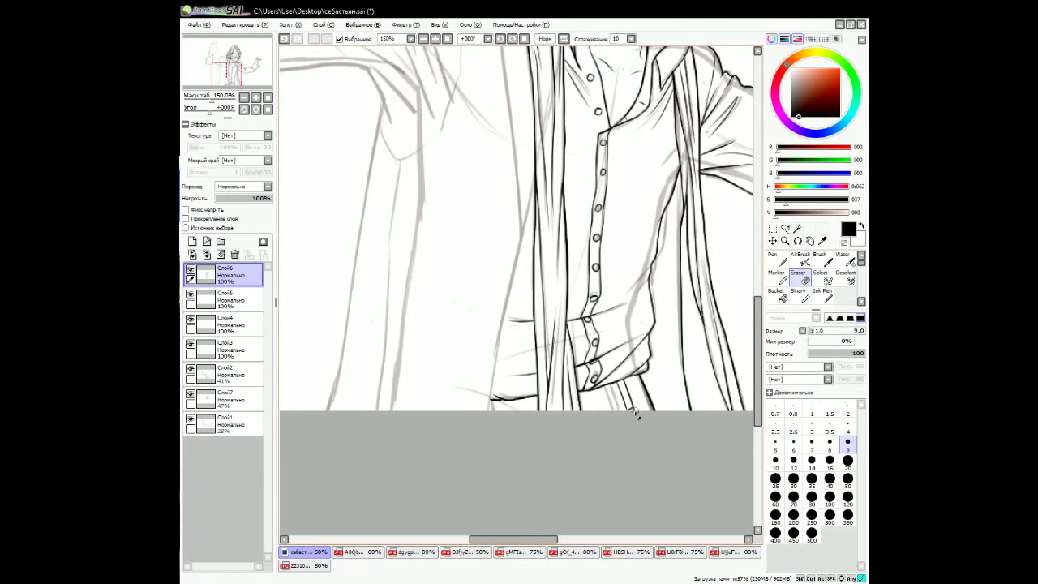
{"action": "left_click_drag", "start_coordinate": [607, 400], "coordinate": [547, 286]}
{"action": "left_click_drag", "start_coordinate": [758, 341], "coordinate": [757, 297]}
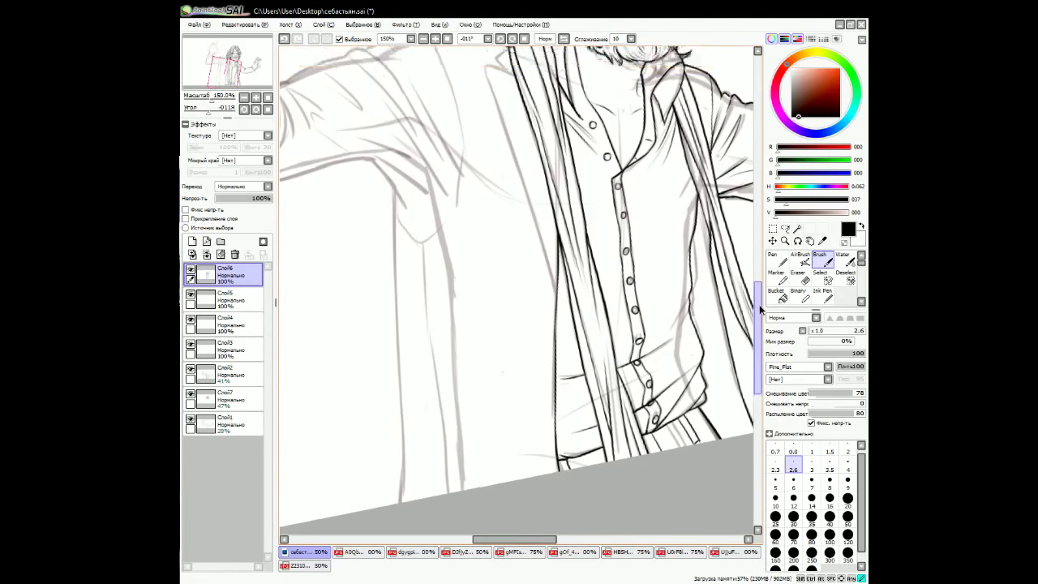
{"action": "key", "text": "Home"}
{"action": "left_click_drag", "start_coordinate": [522, 144], "coordinate": [547, 357]}
{"action": "scroll", "coordinate": [542, 227], "scroll_direction": "up", "scroll_amount": 3}
{"action": "scroll", "coordinate": [560, 369], "scroll_direction": "left", "scroll_amount": 4}
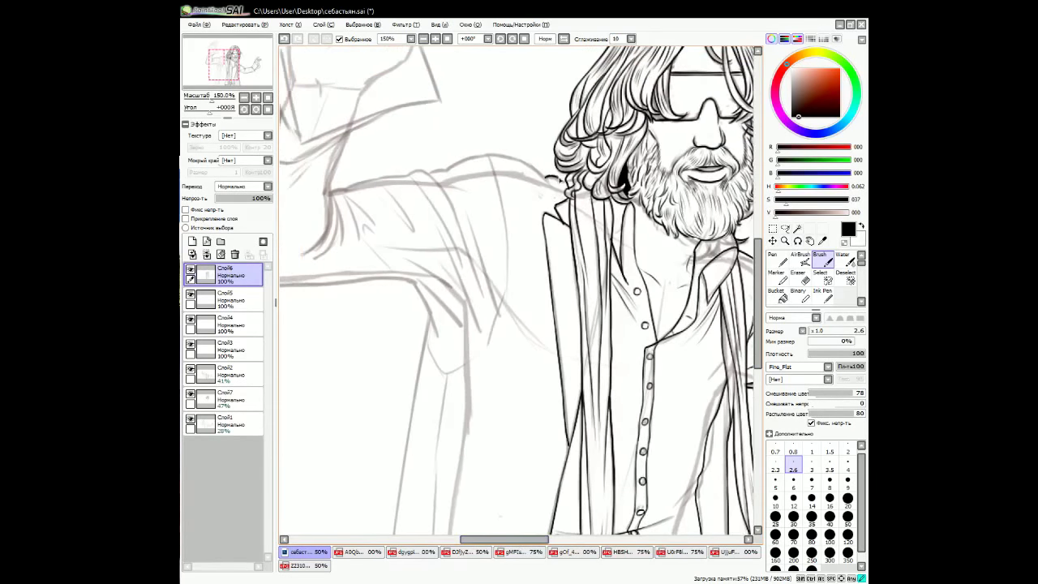
Ink the left-hand sleeve's armpit creases and long shoulder folds, undoing and redrawing misplaced strokes.
{"action": "mouse_move", "coordinate": [512, 282]}
{"action": "left_mouse_down"}
{"action": "mouse_move", "coordinate": [535, 341]}
{"action": "mouse_move", "coordinate": [547, 308]}
{"action": "mouse_move", "coordinate": [509, 258]}
{"action": "left_mouse_up"}
{"action": "key", "text": "ctrl+z"}
{"action": "mouse_move", "coordinate": [577, 331]}
{"action": "left_mouse_down"}
{"action": "mouse_move", "coordinate": [540, 235]}
{"action": "mouse_move", "coordinate": [551, 259]}
{"action": "left_mouse_up"}
{"action": "key", "text": "ctrl+z"}
{"action": "key", "text": "ctrl+z"}
{"action": "mouse_move", "coordinate": [514, 174]}
{"action": "left_mouse_down"}
{"action": "mouse_move", "coordinate": [568, 284]}
{"action": "mouse_move", "coordinate": [511, 173]}
{"action": "mouse_move", "coordinate": [525, 180]}
{"action": "mouse_move", "coordinate": [602, 320]}
{"action": "left_mouse_up"}
{"action": "key", "text": "ctrl+z"}
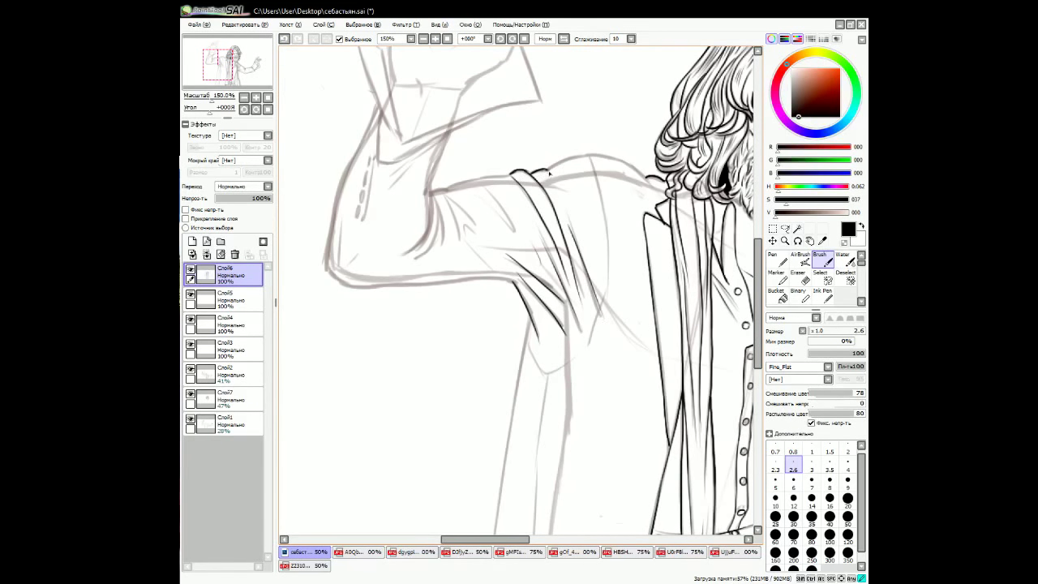
{"action": "left_click_drag", "start_coordinate": [549, 172], "coordinate": [504, 159]}
Ink the coat's outer side edge and the inner fold line from the left-hand armpit down to the hem.
{"action": "left_click_drag", "start_coordinate": [507, 242], "coordinate": [511, 350]}
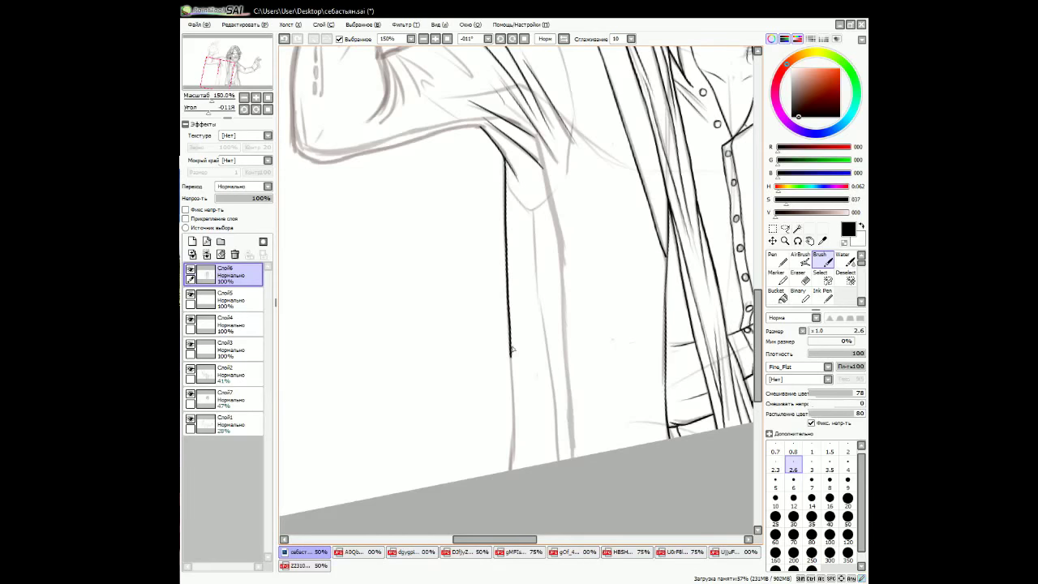
{"action": "left_click_drag", "start_coordinate": [513, 420], "coordinate": [512, 469]}
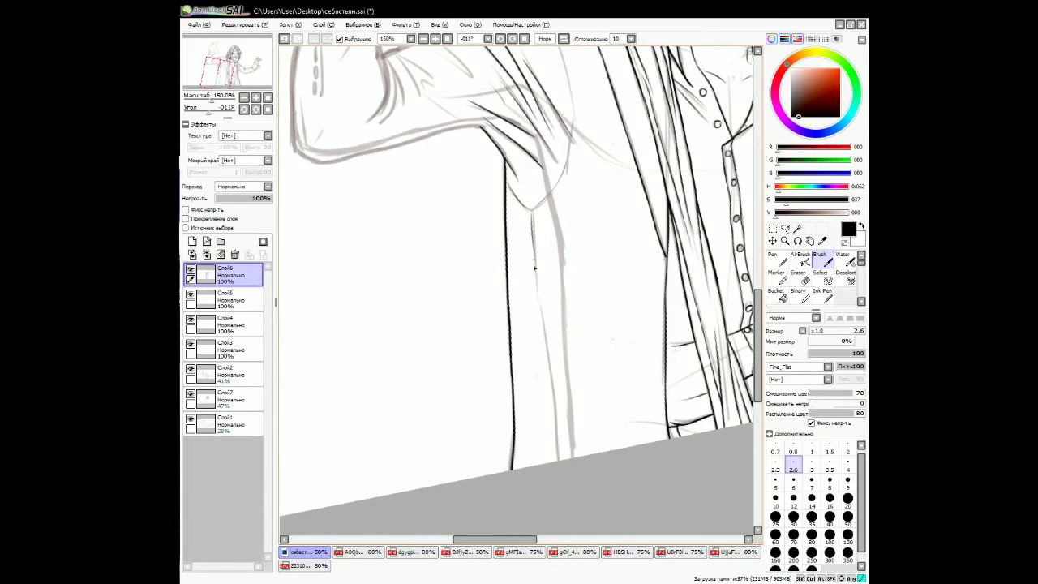
{"action": "left_click_drag", "start_coordinate": [534, 273], "coordinate": [558, 459]}
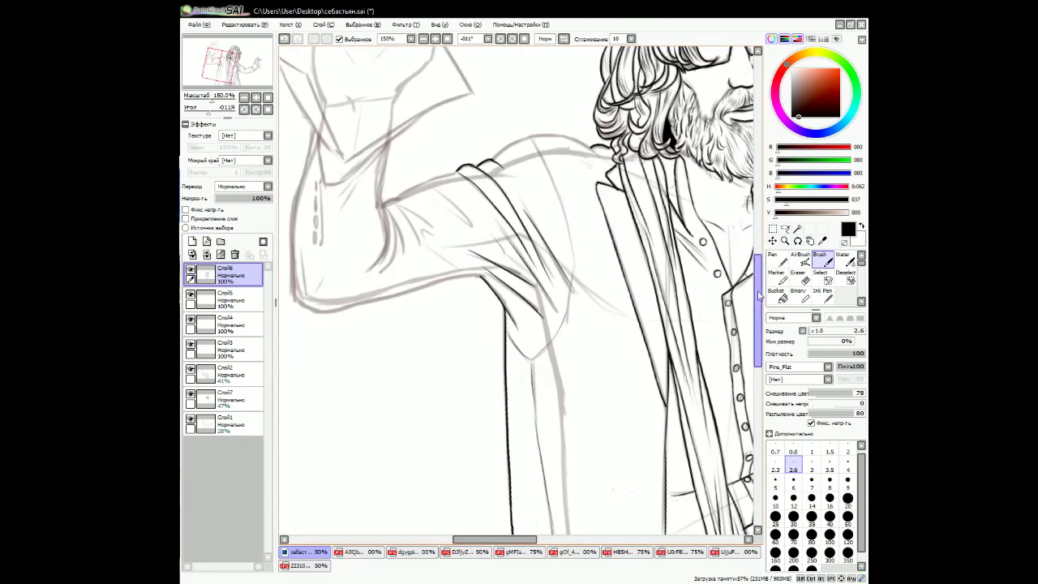
Ink the left-hand shoulder contour and the upper edge of the sleeve down to the elbow bend.
{"action": "mouse_move", "coordinate": [539, 150]}
{"action": "left_mouse_down"}
{"action": "mouse_move", "coordinate": [563, 200]}
{"action": "mouse_move", "coordinate": [568, 315]}
{"action": "mouse_move", "coordinate": [559, 286]}
{"action": "mouse_move", "coordinate": [597, 221]}
{"action": "mouse_move", "coordinate": [661, 196]}
{"action": "left_mouse_up"}
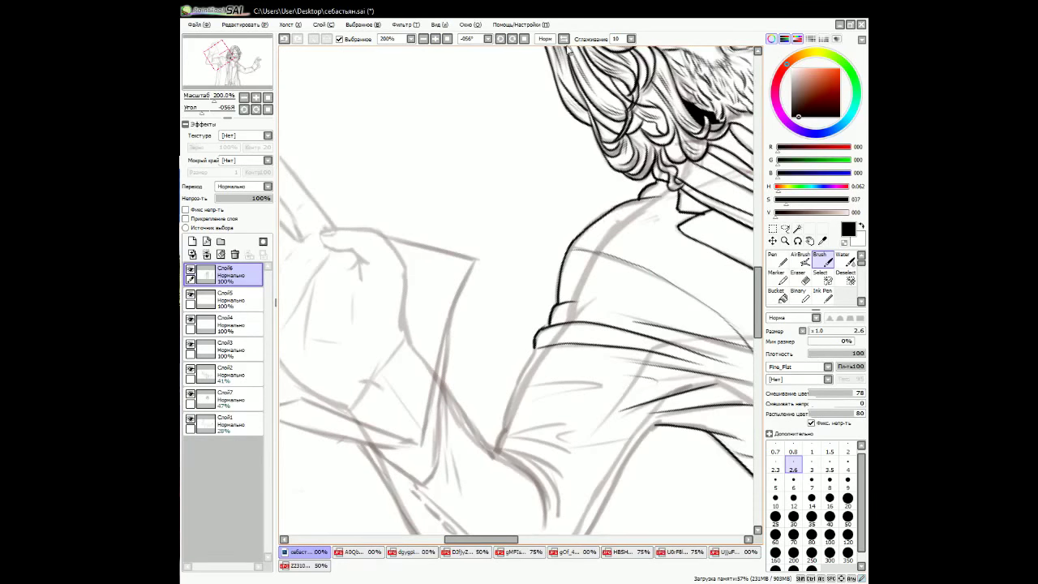
{"action": "key", "text": "Delete"}
{"action": "scroll", "coordinate": [599, 165], "scroll_direction": "down", "scroll_amount": 3}
{"action": "mouse_move", "coordinate": [598, 166]}
{"action": "left_mouse_down"}
{"action": "mouse_move", "coordinate": [490, 208]}
{"action": "mouse_move", "coordinate": [501, 240]}
{"action": "mouse_move", "coordinate": [558, 297]}
{"action": "left_mouse_up"}
{"action": "scroll", "coordinate": [552, 186], "scroll_direction": "up", "scroll_amount": 3}
{"action": "key", "text": "Delete"}
{"action": "key", "text": "ctrl+z"}
Ink the curved creases in the raised arm's elbow bend and the forearm's inner contour, undoing and redrawing misplaced strokes.
{"action": "mouse_move", "coordinate": [505, 267]}
{"action": "left_mouse_down"}
{"action": "mouse_move", "coordinate": [545, 292]}
{"action": "mouse_move", "coordinate": [516, 324]}
{"action": "mouse_move", "coordinate": [519, 360]}
{"action": "left_mouse_up"}
{"action": "left_click_drag", "start_coordinate": [518, 283], "coordinate": [483, 367]}
{"action": "key", "text": "ctrl+z"}
{"action": "left_click", "coordinate": [500, 39]}
{"action": "left_click", "coordinate": [500, 39]}
{"action": "left_click_drag", "start_coordinate": [525, 300], "coordinate": [536, 355]}
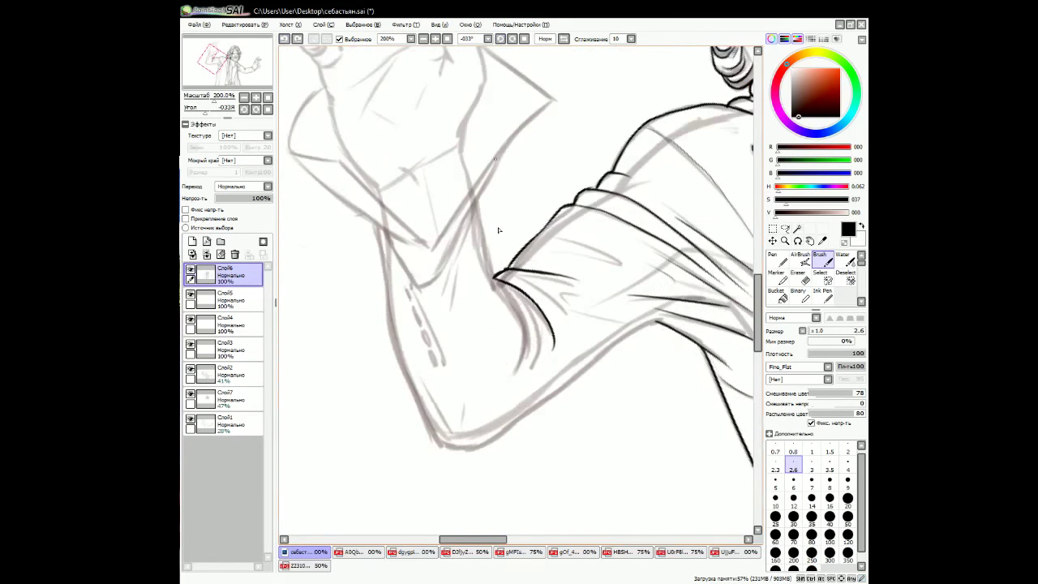
{"action": "key", "text": "ctrl+z"}
{"action": "left_click_drag", "start_coordinate": [491, 278], "coordinate": [538, 357]}
{"action": "key", "text": "ctrl+z"}
{"action": "mouse_move", "coordinate": [494, 278]}
{"action": "left_mouse_down"}
{"action": "mouse_move", "coordinate": [533, 318]}
{"action": "mouse_move", "coordinate": [537, 363]}
{"action": "left_mouse_up"}
{"action": "left_click_drag", "start_coordinate": [480, 201], "coordinate": [496, 277]}
{"action": "left_click_drag", "start_coordinate": [494, 279], "coordinate": [516, 378]}
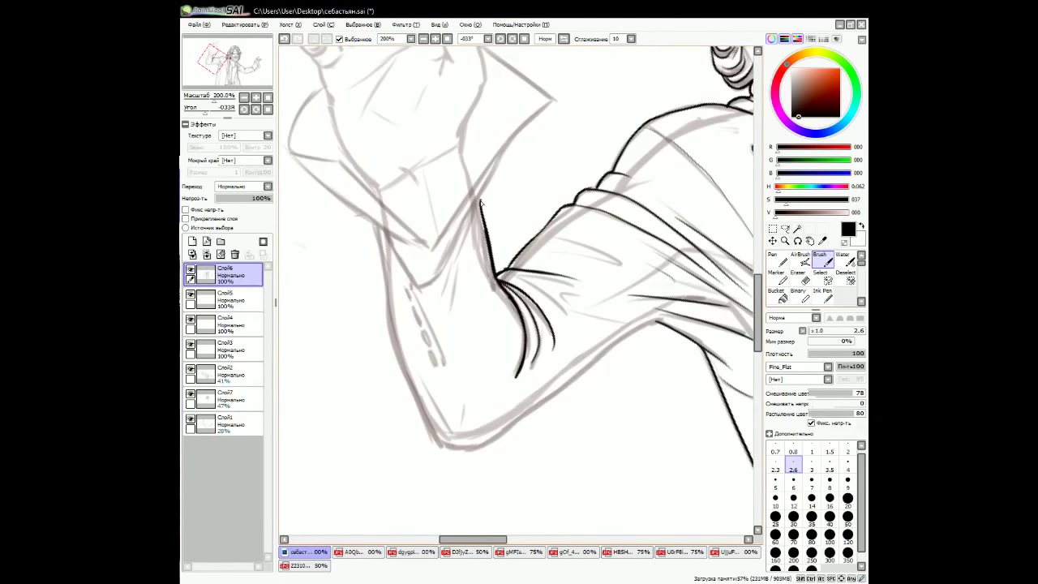
Rotate the canvas to ink the underside of the raised arm's sleeve from the armpit to the elbow.
{"action": "key", "text": "Delete"}
{"action": "key", "text": "Delete"}
{"action": "key", "text": "Delete"}
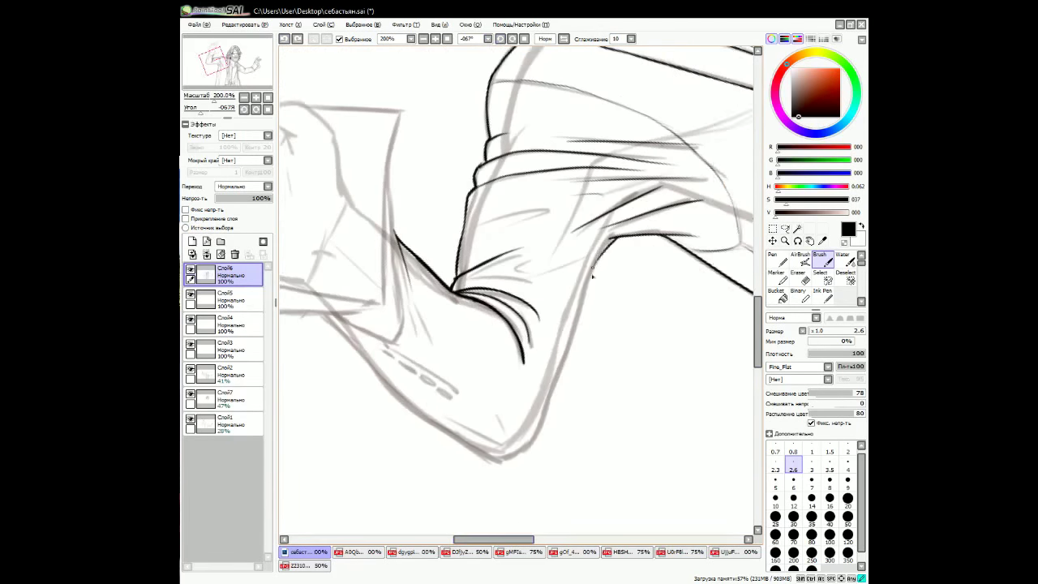
{"action": "key", "text": "Home"}
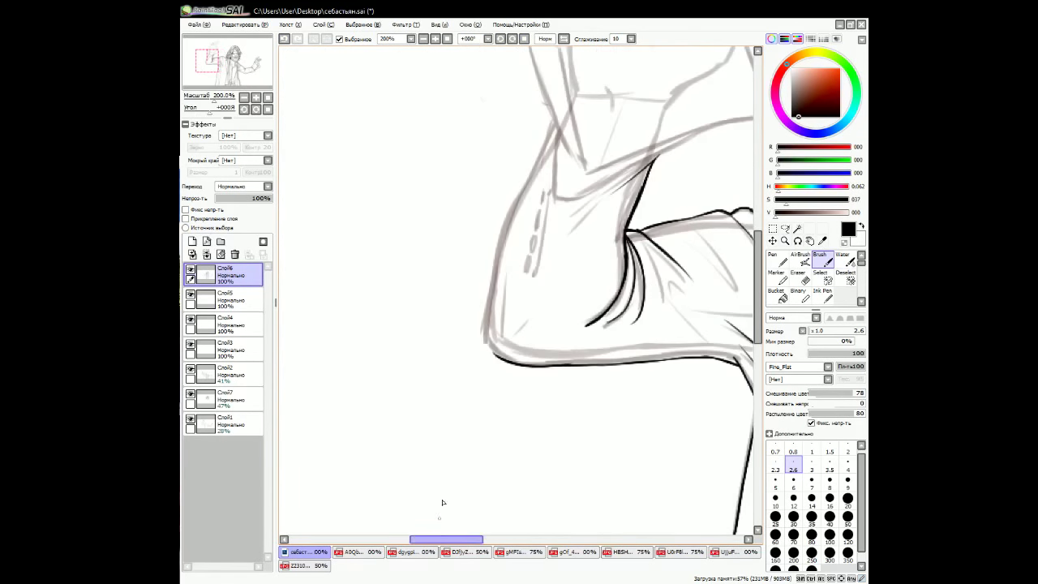
Ink the raised forearm's outer contour from the elbow up towards the cuff, cleaning up the stroke joins.
{"action": "left_click_drag", "start_coordinate": [606, 230], "coordinate": [506, 174]}
{"action": "mouse_move", "coordinate": [507, 324]}
{"action": "left_mouse_down"}
{"action": "mouse_move", "coordinate": [547, 440]}
{"action": "mouse_move", "coordinate": [614, 369]}
{"action": "mouse_move", "coordinate": [600, 366]}
{"action": "mouse_move", "coordinate": [615, 434]}
{"action": "left_mouse_up"}
{"action": "key", "text": "e"}
{"action": "key", "text": "b"}
{"action": "key", "text": "e"}
{"action": "key", "text": "b"}
{"action": "left_click_drag", "start_coordinate": [590, 355], "coordinate": [586, 422]}
{"action": "key", "text": "Home"}
{"action": "left_click_drag", "start_coordinate": [480, 423], "coordinate": [606, 420]}
{"action": "key", "text": "Home"}
Check the sketch layer's visibility and ink the outer-side edge of the raised arm's turned-back cuff, redrawing a stroke.
{"action": "scroll", "coordinate": [378, 108], "scroll_direction": "down", "scroll_amount": 5}
{"action": "left_click", "coordinate": [190, 393]}
{"action": "left_click", "coordinate": [190, 393]}
{"action": "scroll", "coordinate": [518, 279], "scroll_direction": "up", "scroll_amount": 6}
{"action": "left_click_drag", "start_coordinate": [308, 105], "coordinate": [568, 227]}
{"action": "mouse_move", "coordinate": [405, 163]}
{"action": "left_mouse_down"}
{"action": "mouse_move", "coordinate": [455, 239]}
{"action": "mouse_move", "coordinate": [487, 341]}
{"action": "left_mouse_up"}
{"action": "key", "text": "ctrl+z"}
{"action": "left_click_drag", "start_coordinate": [468, 294], "coordinate": [493, 351]}
Ink the front edge and underlying fold line of the raised arm's turned-back cuff, redrawing a misplaced stroke.
{"action": "left_click", "coordinate": [796, 280]}
{"action": "key", "text": "b"}
{"action": "mouse_move", "coordinate": [476, 394]}
{"action": "left_mouse_down"}
{"action": "mouse_move", "coordinate": [487, 268]}
{"action": "mouse_move", "coordinate": [519, 211]}
{"action": "left_mouse_up"}
{"action": "left_click_drag", "start_coordinate": [608, 136], "coordinate": [590, 328]}
{"action": "key", "text": "ctrl+z"}
{"action": "left_click_drag", "start_coordinate": [597, 219], "coordinate": [607, 364]}
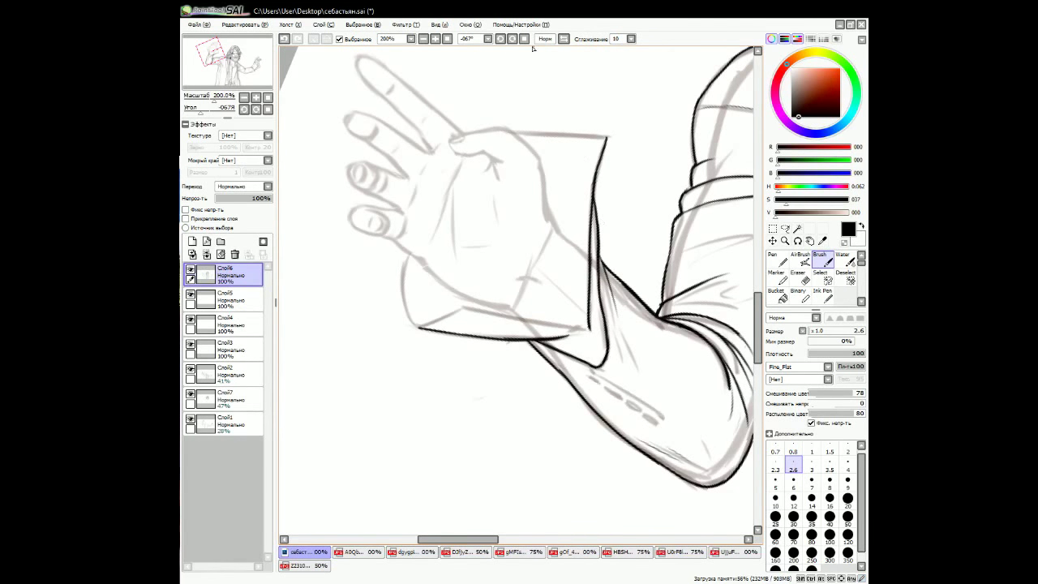
Ink the dashed detail on the raised forearm and the inner edge of the cuff's opening.
{"action": "left_click", "coordinate": [524, 38]}
{"action": "left_click_drag", "start_coordinate": [455, 474], "coordinate": [464, 401]}
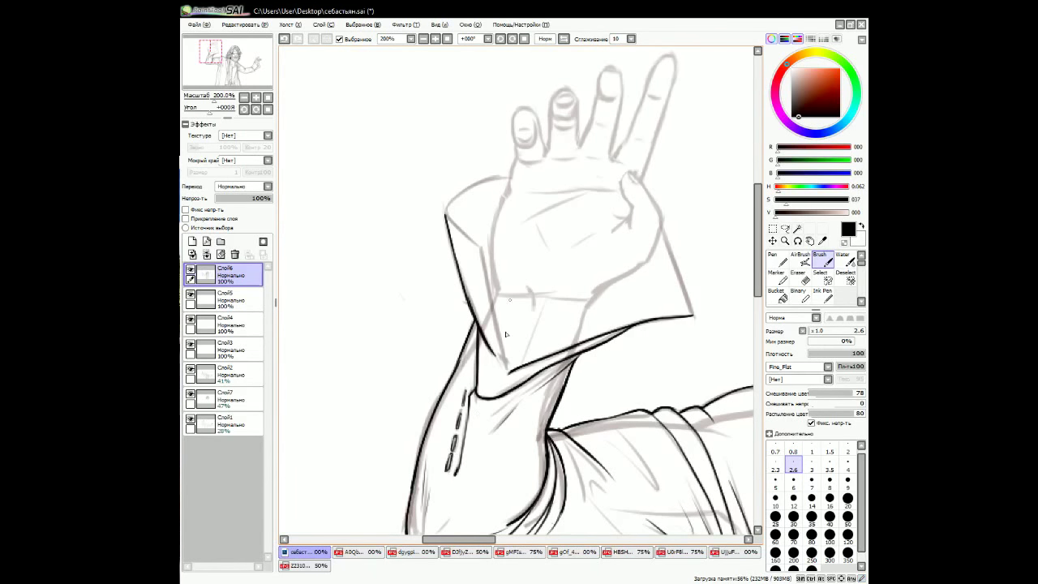
{"action": "left_click_drag", "start_coordinate": [484, 246], "coordinate": [508, 372]}
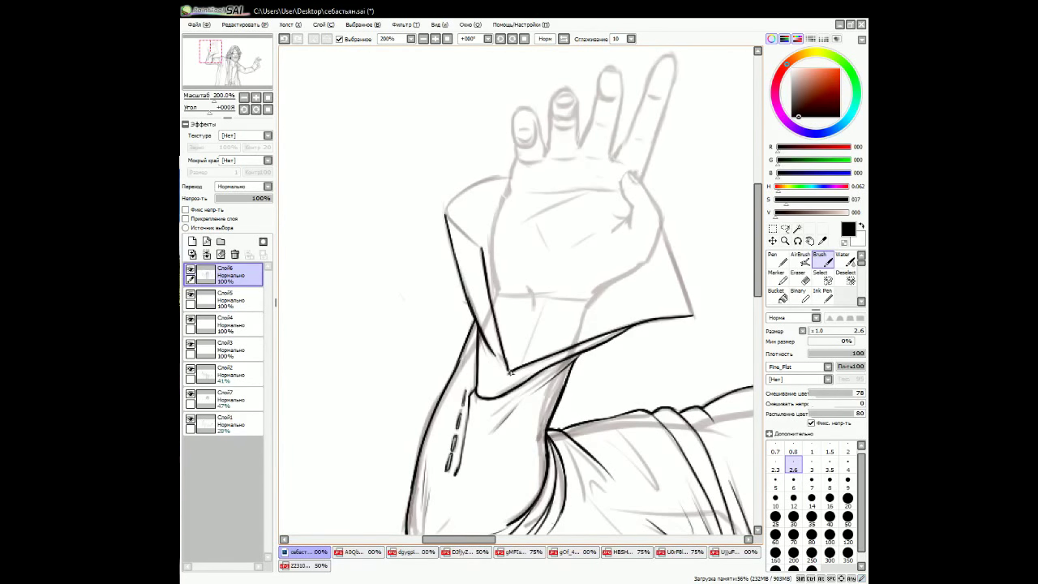
{"action": "left_click_drag", "start_coordinate": [453, 150], "coordinate": [489, 239]}
Ink the cuff's upper curve, both sides of the raised hand's wrist and the wrist tendon lines.
{"action": "left_click_drag", "start_coordinate": [408, 300], "coordinate": [624, 391]}
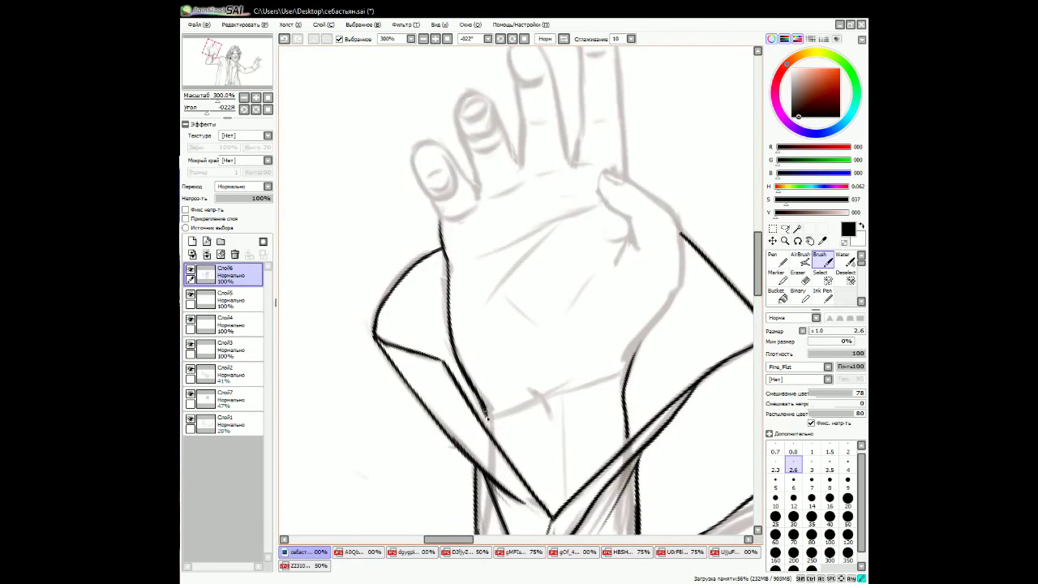
{"action": "left_click_drag", "start_coordinate": [529, 387], "coordinate": [541, 402]}
{"action": "left_click_drag", "start_coordinate": [549, 470], "coordinate": [548, 400]}
{"action": "left_click_drag", "start_coordinate": [562, 477], "coordinate": [562, 415]}
Ink the raised hand's palm creases, thumb and four fingers with their joint lines, erasing overlapping strokes.
{"action": "scroll", "coordinate": [666, 287], "scroll_direction": "up", "scroll_amount": 2}
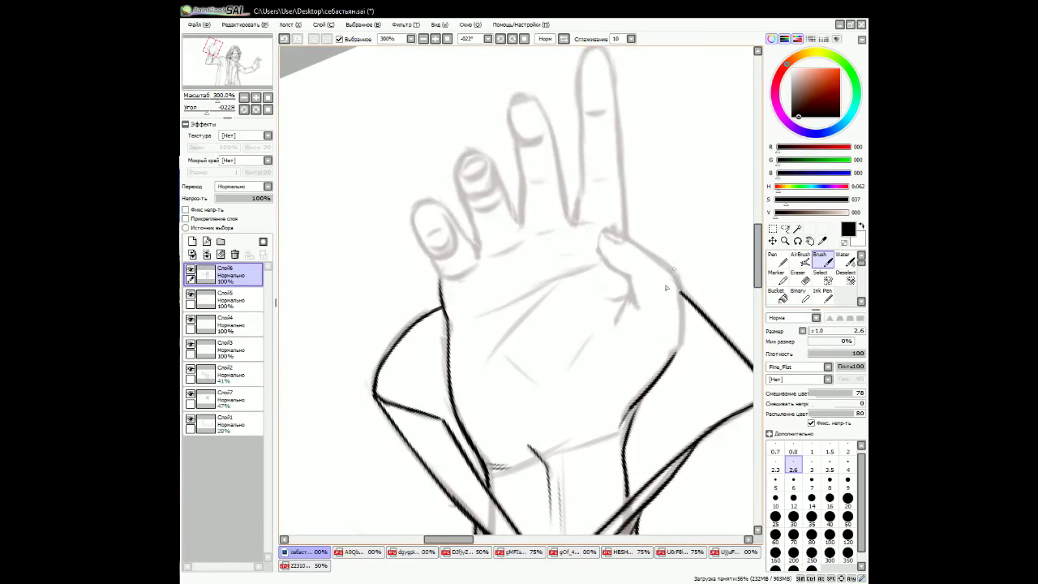
{"action": "key", "text": "Home"}
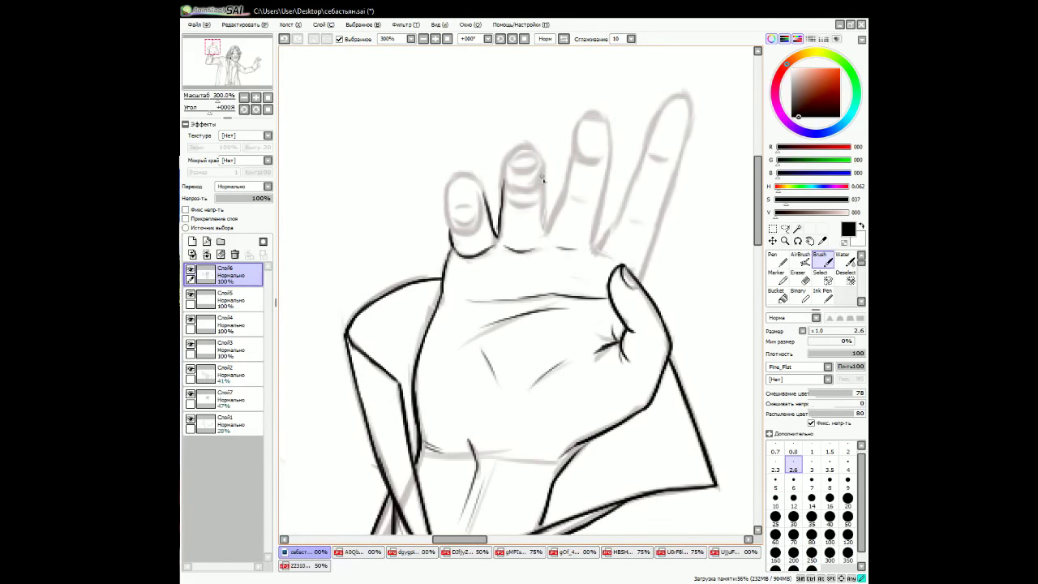
{"action": "left_click_drag", "start_coordinate": [682, 195], "coordinate": [653, 265]}
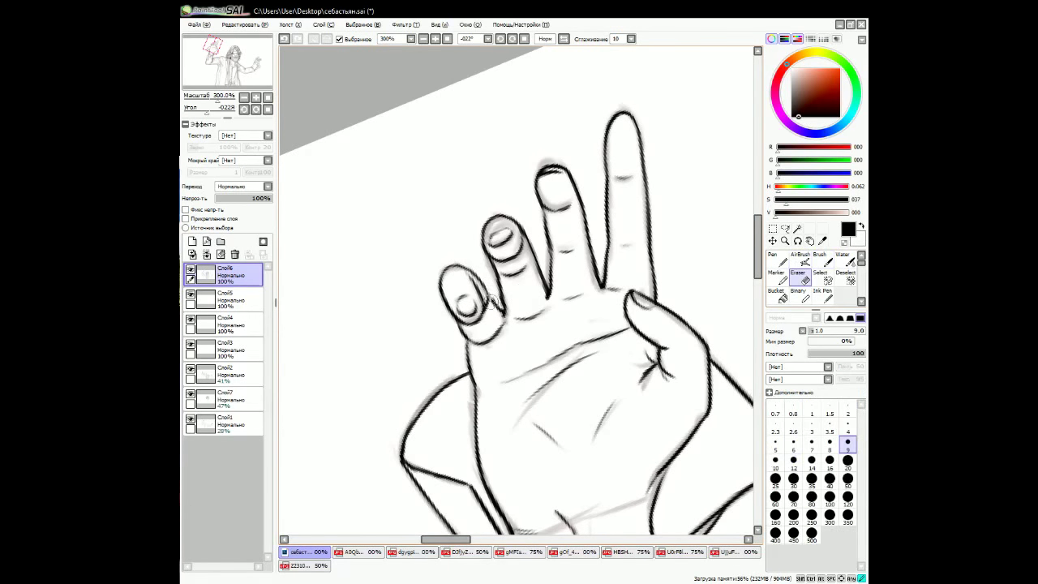
Hide the bottom sketch layer Слой1 and check the inked figure at a reduced zoom.
{"action": "left_click", "coordinate": [524, 39]}
{"action": "left_click", "coordinate": [436, 41]}
{"action": "left_click", "coordinate": [435, 40]}
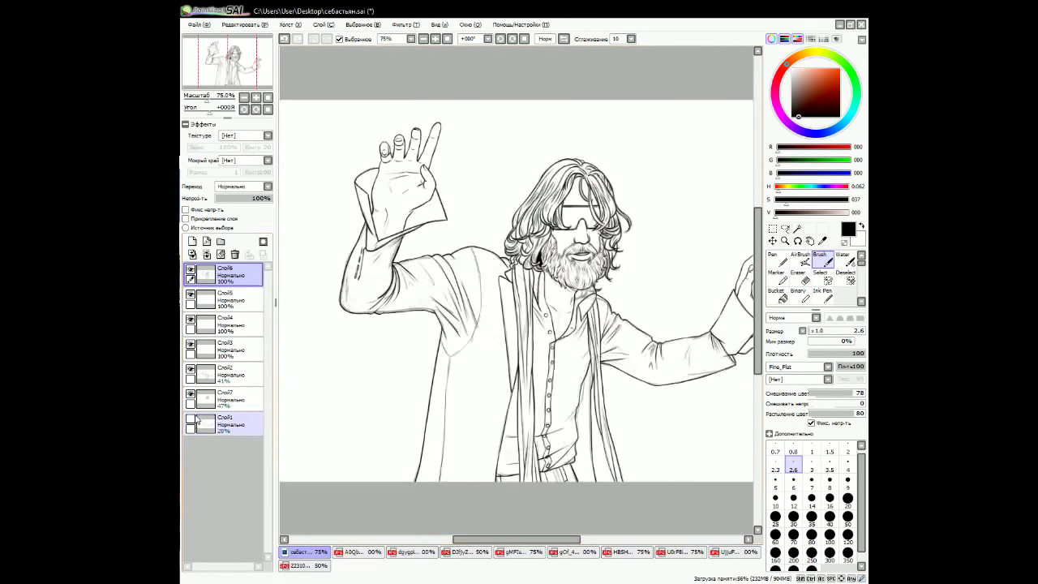
Sample a skin tone from the forehead in the reference photo HBSHwLYdtBU.jpg.
{"action": "left_click", "coordinate": [422, 41]}
{"action": "left_click", "coordinate": [435, 40]}
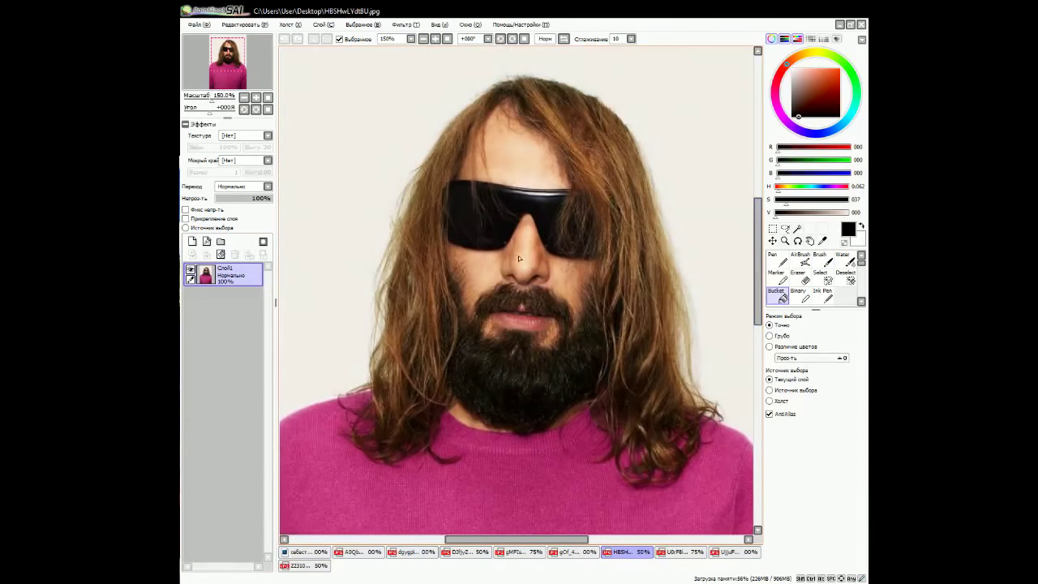
{"action": "left_click", "coordinate": [511, 165], "text": "alt"}
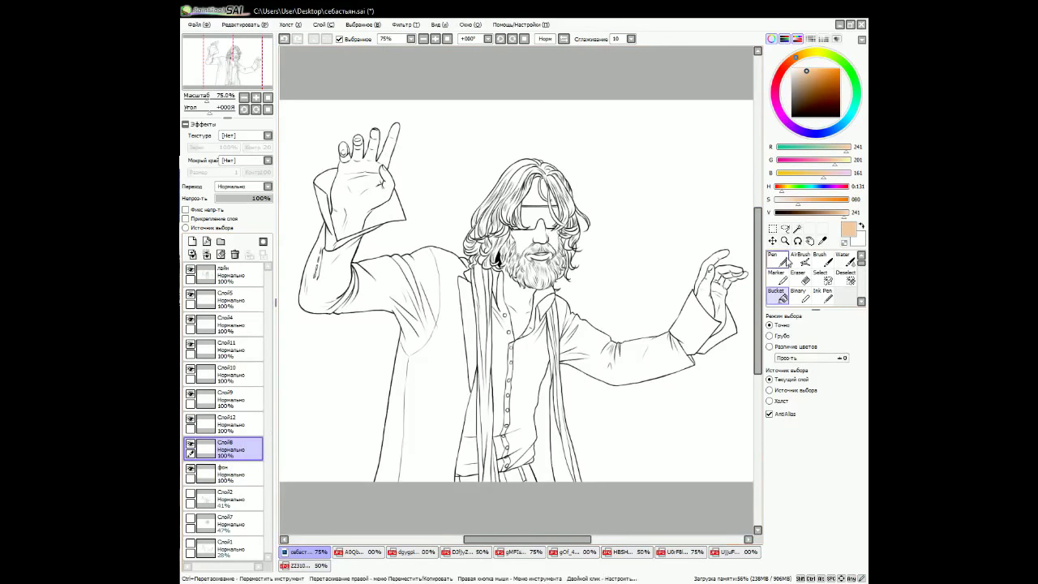
{"action": "left_click", "coordinate": [772, 260]}
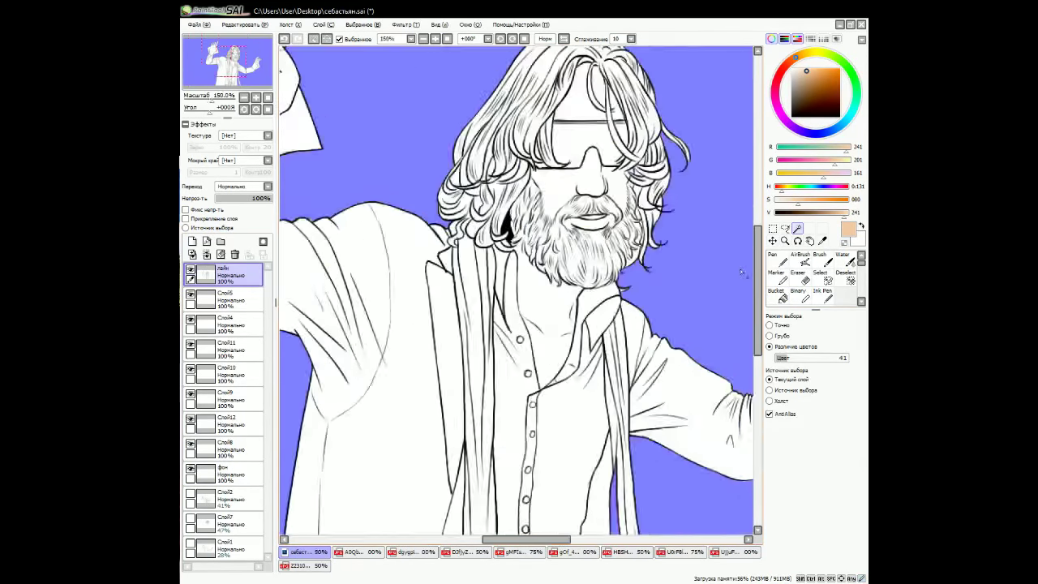
{"action": "key", "text": "d"}
{"action": "scroll", "coordinate": [742, 273], "scroll_direction": "down", "scroll_amount": 2}
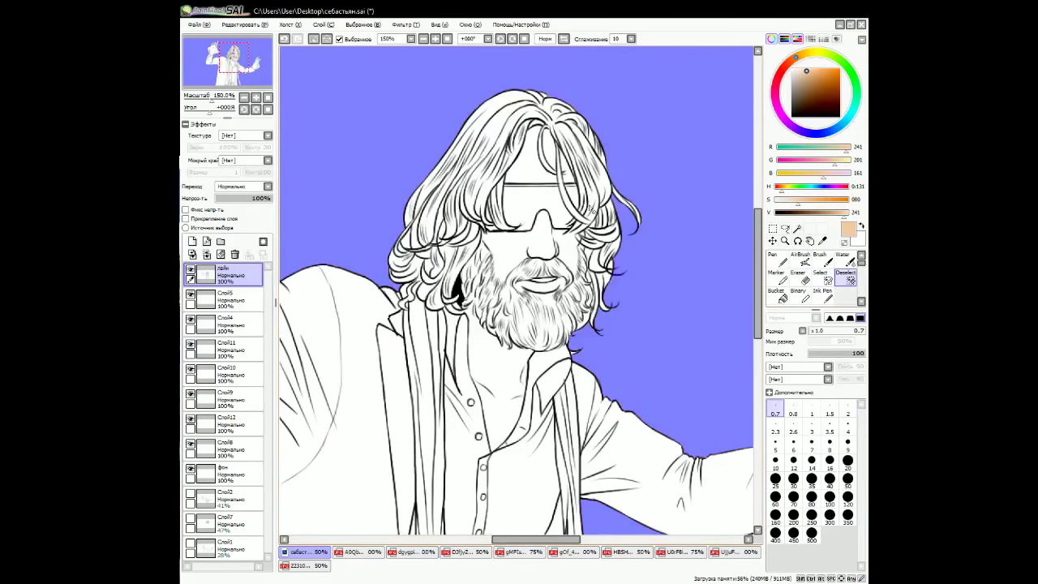
{"action": "scroll", "coordinate": [646, 269], "scroll_direction": "up", "scroll_amount": 3}
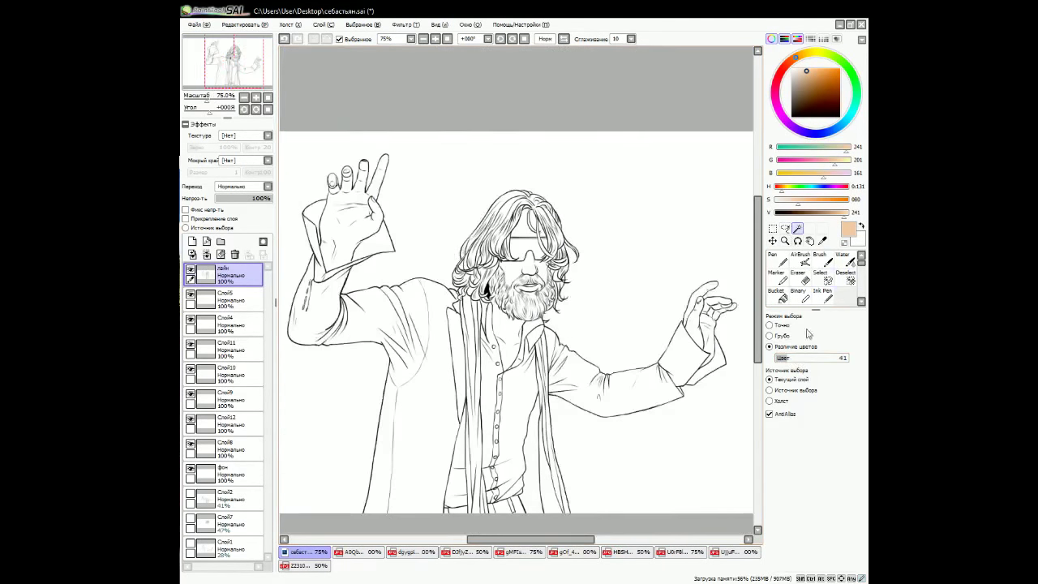
Set the Magic Wand's colour difference to 89 and select the background around the figure on the лайн layer.
{"action": "left_click_drag", "start_coordinate": [792, 358], "coordinate": [794, 358]}
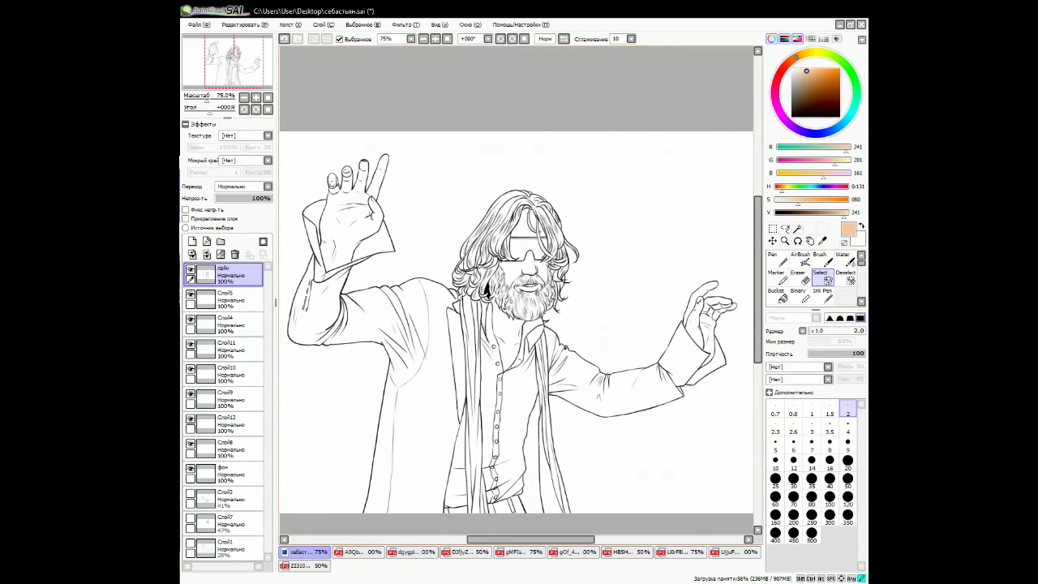
{"action": "left_click", "coordinate": [435, 38]}
{"action": "left_click", "coordinate": [435, 38]}
{"action": "left_click", "coordinate": [422, 38]}
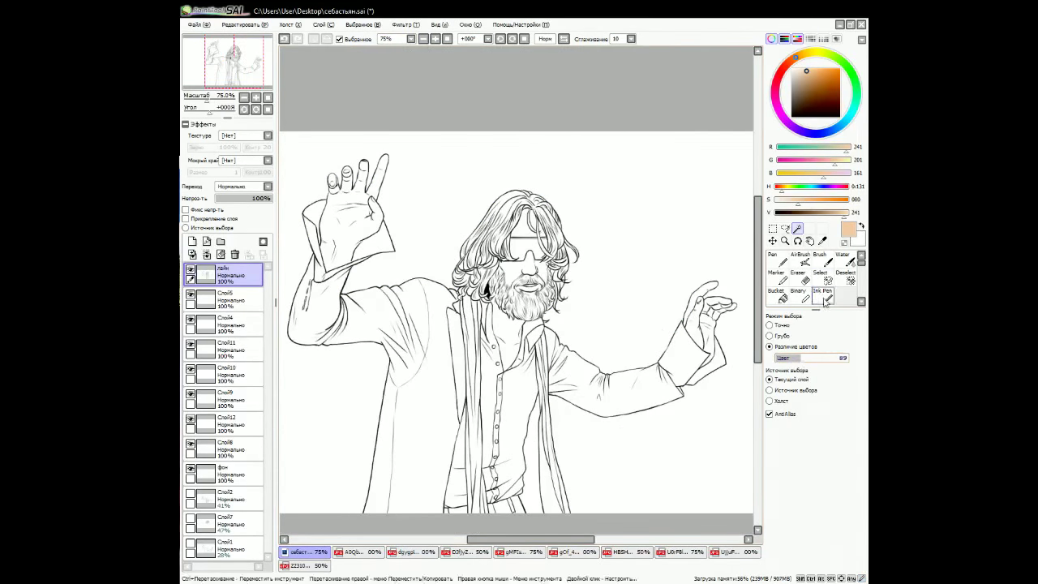
{"action": "left_click", "coordinate": [691, 289]}
Touch up the background selection along the loose hair ends beside the face with the Select and Deselect brushes.
{"action": "scroll", "coordinate": [691, 289], "scroll_direction": "up", "scroll_amount": 3}
{"action": "left_click", "coordinate": [846, 278]}
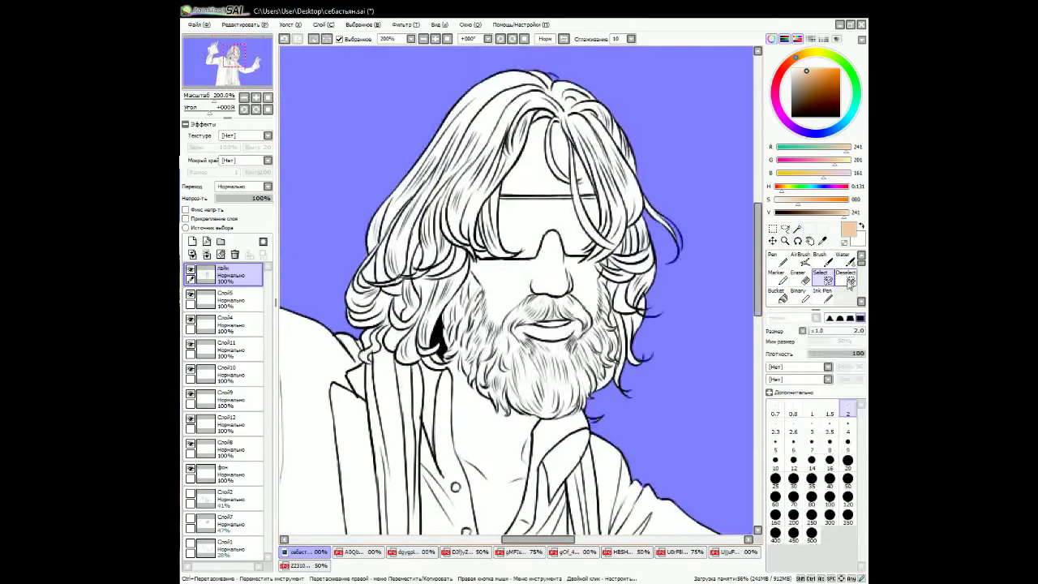
{"action": "key", "text": "s"}
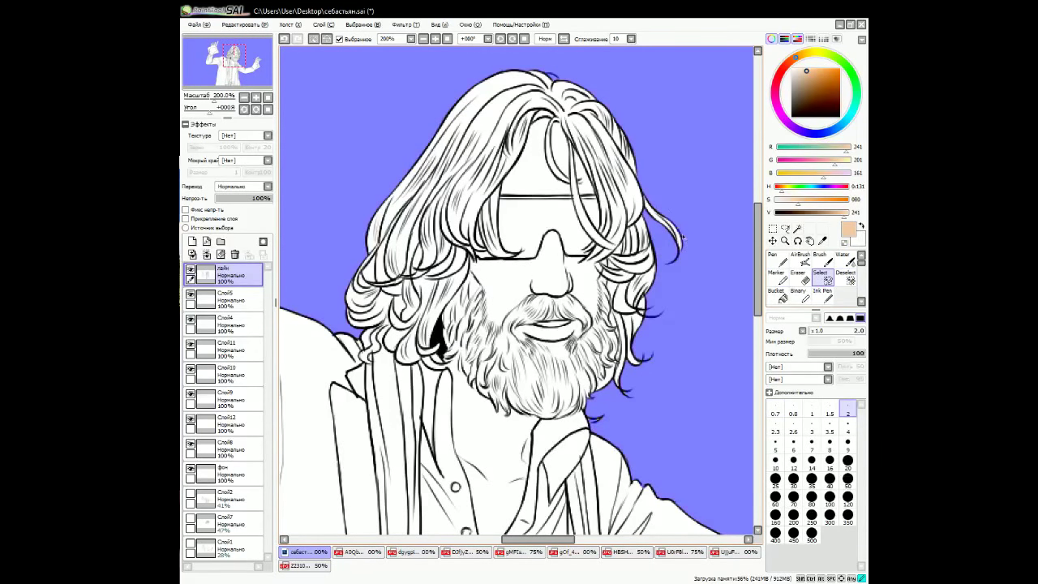
{"action": "key", "text": "d"}
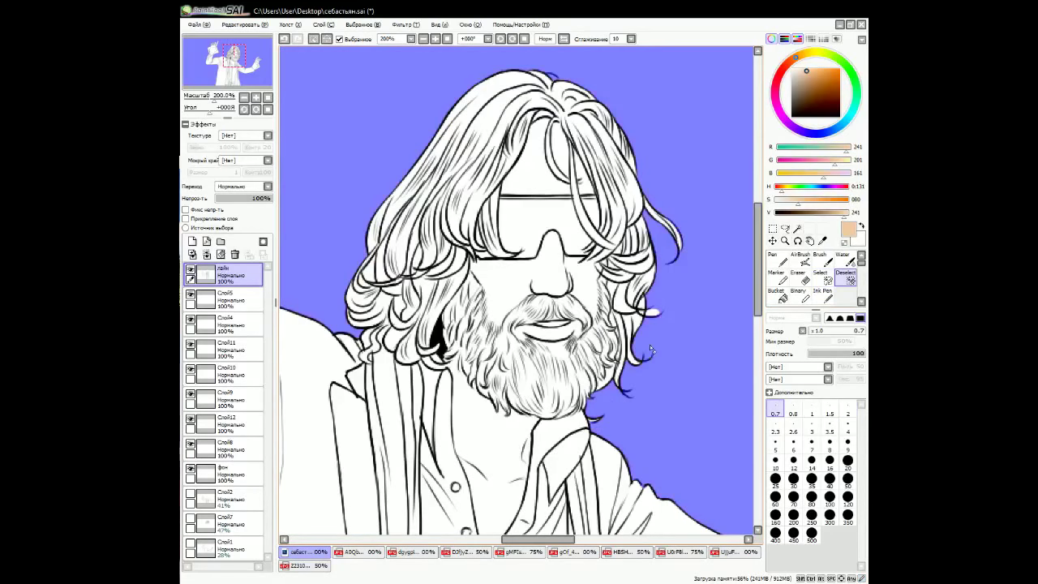
{"action": "key", "text": "s"}
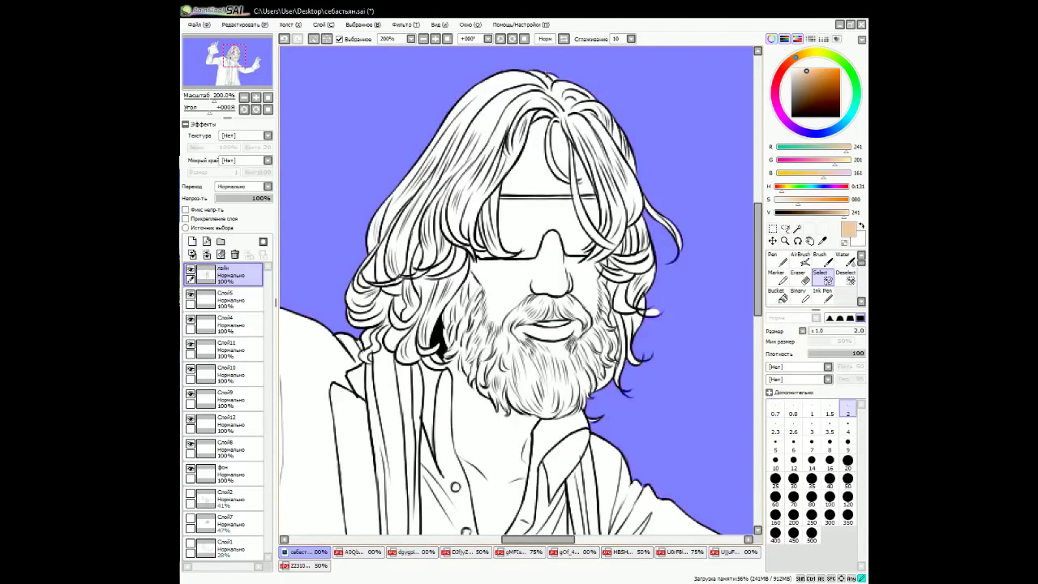
{"action": "key", "text": "ctrl+minus"}
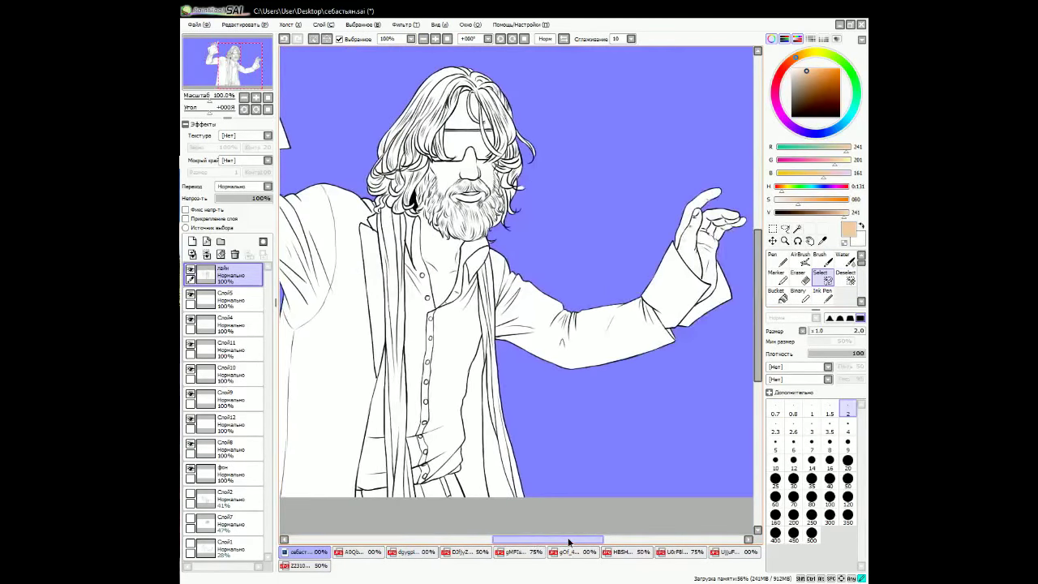
Invert the selection and fill the figure with the sampled skin tone on layer Слой8, removing the selection when done.
{"action": "left_click", "coordinate": [224, 448]}
{"action": "key", "text": "n"}
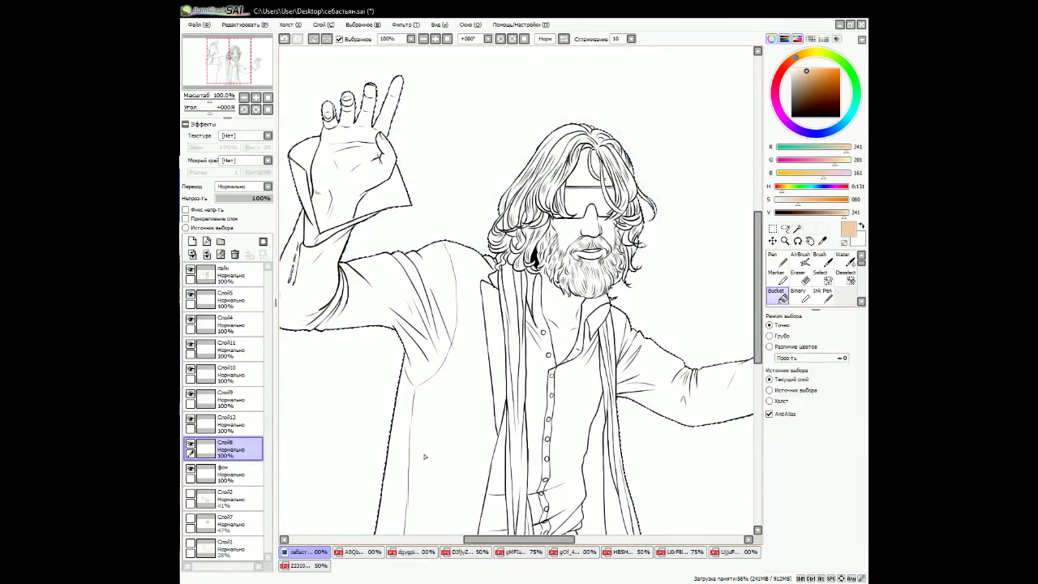
{"action": "key", "text": "ctrl+minus"}
{"action": "mouse_move", "coordinate": [422, 207]}
{"action": "left_mouse_down"}
{"action": "mouse_move", "coordinate": [433, 223]}
{"action": "mouse_move", "coordinate": [614, 214]}
{"action": "left_mouse_up"}
{"action": "left_click", "coordinate": [313, 38]}
{"action": "left_click", "coordinate": [436, 38]}
{"action": "left_click", "coordinate": [436, 38]}
{"action": "key", "text": "ctrl+minus"}
{"action": "key", "text": "ctrl+minus"}
Fill the фон layer with dark blue (R 0, G 41, B 128), trying progressively different shades.
{"action": "left_click", "coordinate": [223, 474]}
{"action": "left_click", "coordinate": [783, 296]}
{"action": "left_click", "coordinate": [830, 72]}
{"action": "left_click", "coordinate": [835, 82]}
{"action": "left_click", "coordinate": [341, 195]}
{"action": "left_click", "coordinate": [824, 81]}
{"action": "left_click", "coordinate": [421, 182]}
{"action": "left_click", "coordinate": [820, 92]}
{"action": "left_click", "coordinate": [422, 183]}
{"action": "left_click", "coordinate": [436, 38]}
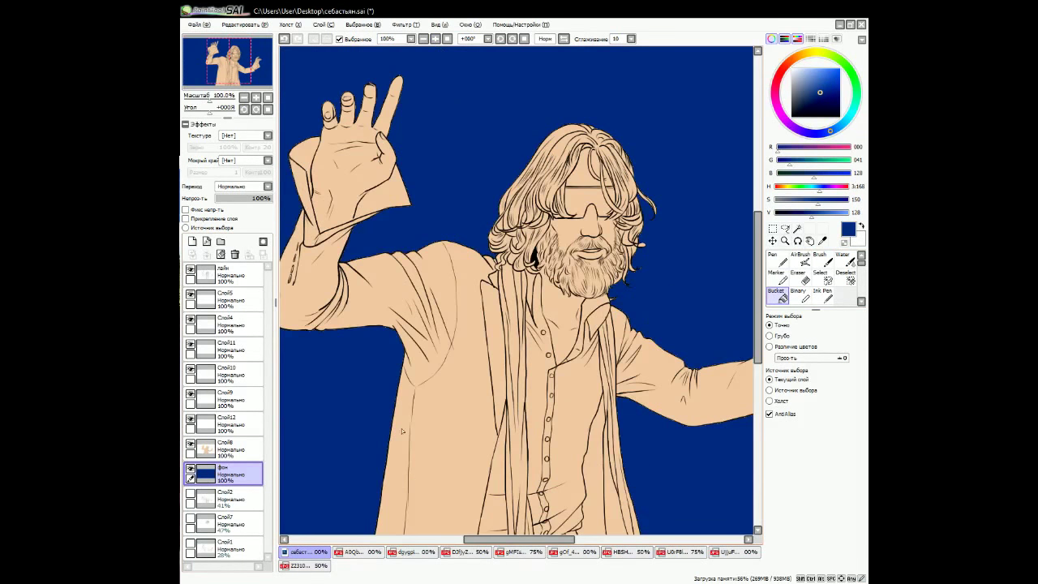
Clear the skin fill from layer Слой8 and sample a fresh skin tone from the forehead in HBSHwLYdtBU.jpg.
{"action": "left_click", "coordinate": [223, 448]}
{"action": "left_click", "coordinate": [283, 264]}
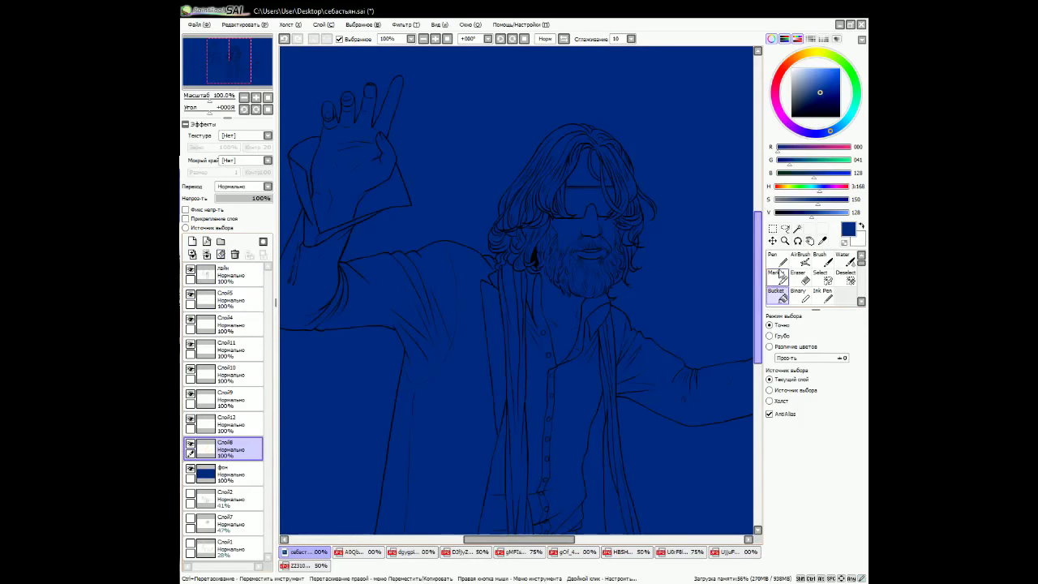
{"action": "left_click", "coordinate": [797, 229]}
{"action": "left_click", "coordinate": [621, 553]}
{"action": "left_click", "coordinate": [508, 168], "text": "alt"}
{"action": "left_click", "coordinate": [305, 552]}
Set the Magic Wand's colour difference to 111 and select the background areas around the figure on the лайн layer.
{"action": "left_click", "coordinate": [224, 274]}
{"action": "left_click", "coordinate": [818, 278]}
{"action": "left_click", "coordinate": [797, 228]}
{"action": "left_click", "coordinate": [431, 155]}
{"action": "left_click_drag", "start_coordinate": [811, 357], "coordinate": [807, 358]}
{"action": "left_click", "coordinate": [658, 430]}
{"action": "mouse_move", "coordinate": [658, 431]}
{"action": "left_mouse_down"}
{"action": "mouse_move", "coordinate": [503, 454]}
{"action": "mouse_move", "coordinate": [503, 439]}
{"action": "left_mouse_up"}
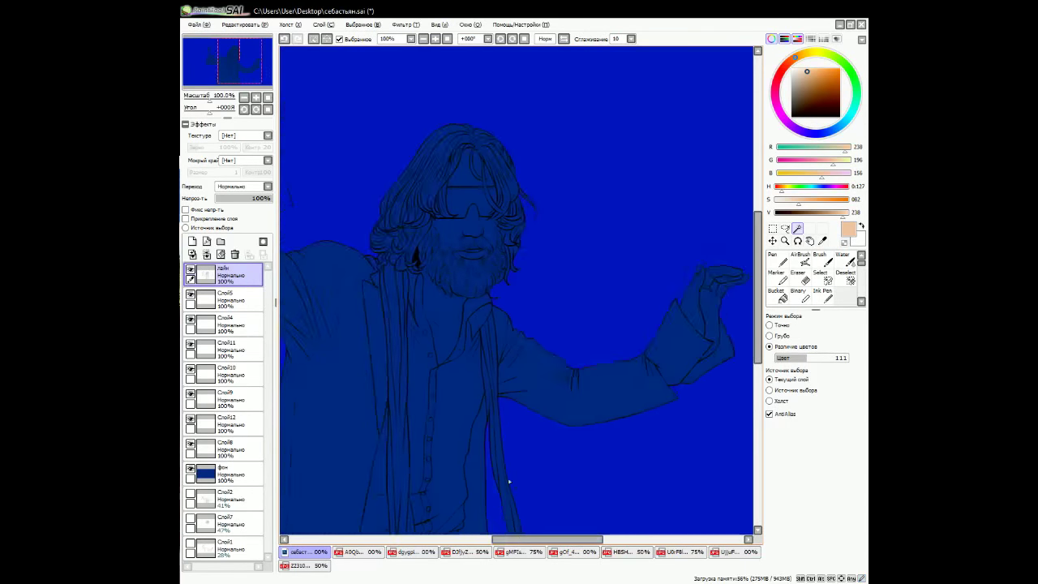
Refine the background selection's edge around the fingers of the outstretched hand with the Select and Deselect brushes.
{"action": "scroll", "coordinate": [523, 378], "scroll_direction": "up", "scroll_amount": 2}
{"action": "left_click", "coordinate": [846, 278]}
{"action": "scroll", "coordinate": [523, 378], "scroll_direction": "up", "scroll_amount": 1}
{"action": "left_click_drag", "start_coordinate": [523, 378], "coordinate": [604, 290]}
{"action": "key", "text": "bracketright"}
{"action": "key", "text": "bracketright"}
{"action": "key", "text": "bracketright"}
{"action": "key", "text": "bracketright"}
{"action": "key", "text": "bracketright"}
{"action": "key", "text": "bracketright"}
{"action": "key", "text": "bracketright"}
{"action": "key", "text": "bracketright"}
{"action": "key", "text": "bracketright"}
{"action": "key", "text": "bracketright"}
{"action": "key", "text": "bracketright"}
{"action": "key", "text": "bracketright"}
{"action": "key", "text": "bracketright"}
{"action": "key", "text": "bracketright"}
{"action": "key", "text": "bracketleft"}
{"action": "key", "text": "bracketleft"}
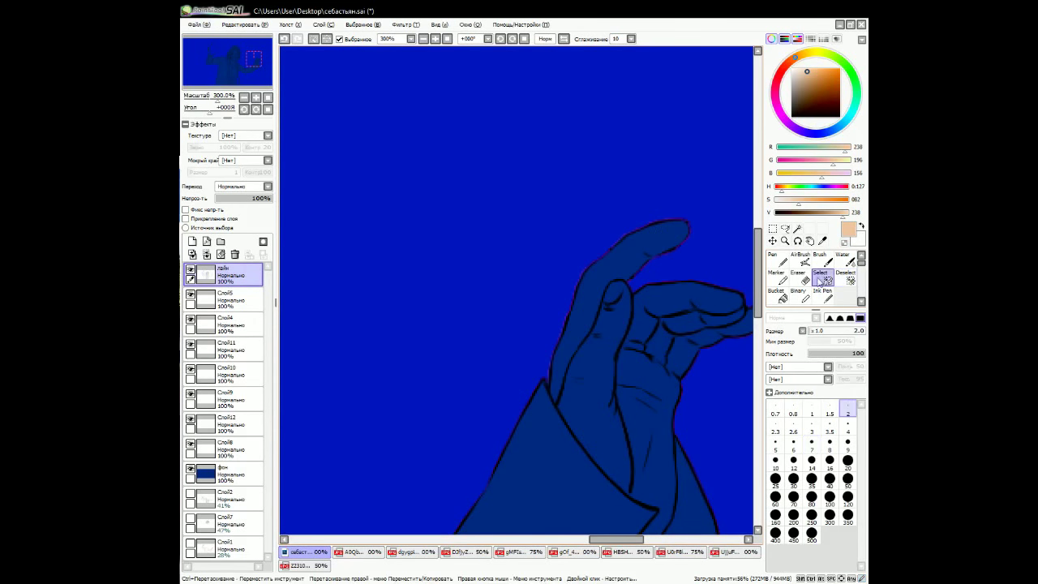
Remove the raised hand's palm and fingers from the background selection with the Deselect brush, adjusting its size as needed.
{"action": "left_click_drag", "start_coordinate": [616, 538], "coordinate": [442, 576]}
{"action": "scroll", "coordinate": [522, 471], "scroll_direction": "up", "scroll_amount": 5}
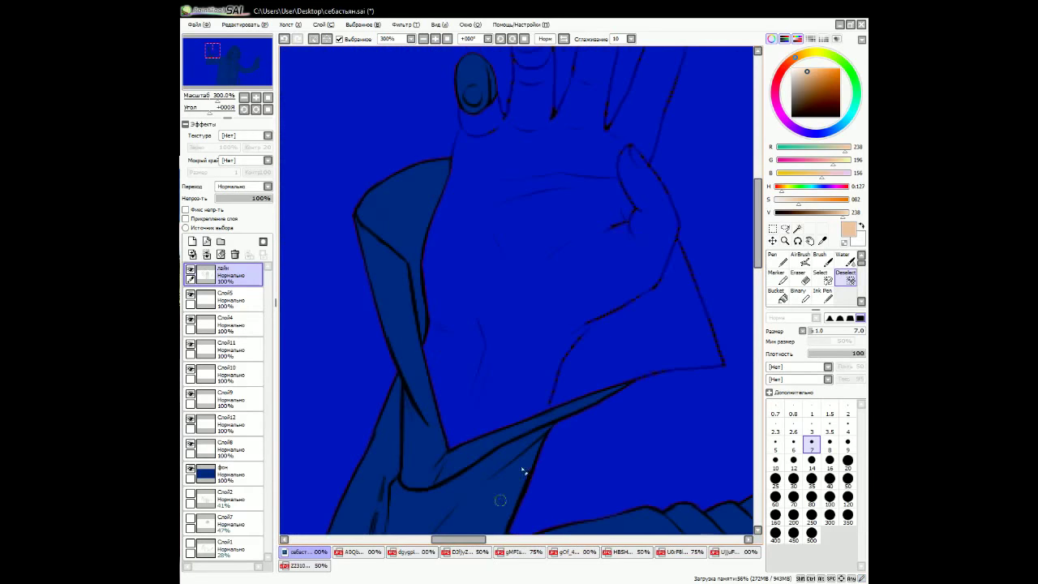
{"action": "key", "text": "bracketright"}
{"action": "key", "text": "bracketright"}
{"action": "key", "text": "bracketright"}
{"action": "key", "text": "bracketright"}
{"action": "key", "text": "bracketright"}
{"action": "key", "text": "bracketright"}
{"action": "key", "text": "bracketright"}
{"action": "key", "text": "bracketright"}
{"action": "key", "text": "bracketright"}
{"action": "key", "text": "bracketright"}
{"action": "key", "text": "bracketright"}
{"action": "key", "text": "bracketright"}
{"action": "scroll", "coordinate": [578, 363], "scroll_direction": "up", "scroll_amount": 2}
{"action": "left_click_drag", "start_coordinate": [579, 363], "coordinate": [479, 394]}
{"action": "key", "text": "bracketleft"}
{"action": "key", "text": "bracketleft"}
{"action": "key", "text": "bracketleft"}
{"action": "key", "text": "bracketleft"}
{"action": "key", "text": "bracketleft"}
{"action": "left_click_drag", "start_coordinate": [567, 300], "coordinate": [630, 317]}
{"action": "key", "text": "bracketleft"}
{"action": "key", "text": "bracketleft"}
{"action": "key", "text": "bracketleft"}
{"action": "key", "text": "bracketleft"}
{"action": "key", "text": "bracketleft"}
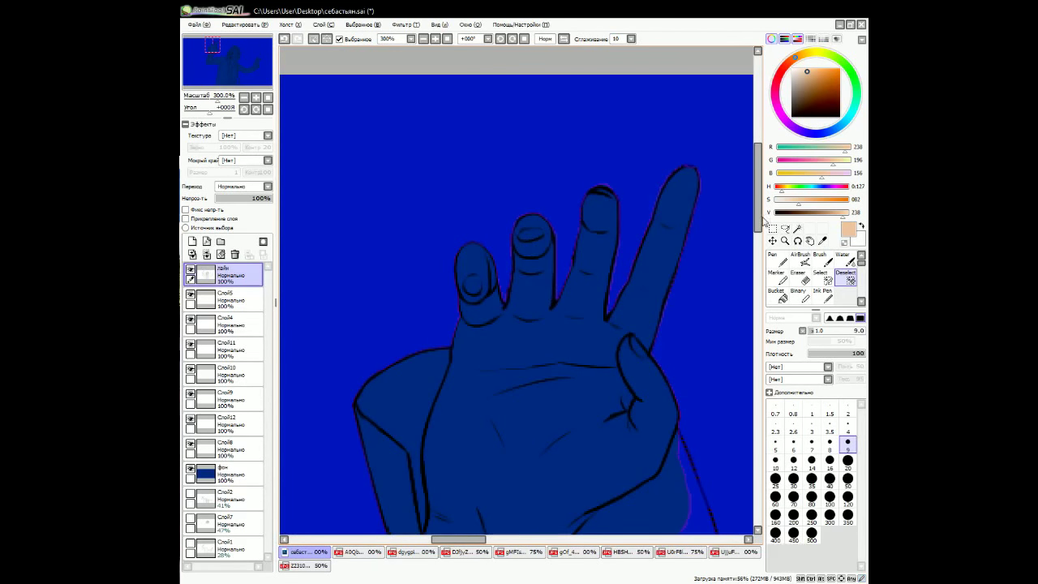
Deselect the raised arm's wide cuff and tidy the selection along its edge and corner.
{"action": "scroll", "coordinate": [686, 249], "scroll_direction": "down", "scroll_amount": 3}
{"action": "mouse_move", "coordinate": [531, 81]}
{"action": "left_mouse_down"}
{"action": "mouse_move", "coordinate": [468, 539]}
{"action": "mouse_move", "coordinate": [477, 540]}
{"action": "left_mouse_up"}
{"action": "key", "text": "bracketleft"}
{"action": "key", "text": "bracketleft"}
{"action": "key", "text": "bracketleft"}
{"action": "key", "text": "bracketleft"}
{"action": "key", "text": "bracketleft"}
{"action": "scroll", "coordinate": [627, 215], "scroll_direction": "up", "scroll_amount": 3}
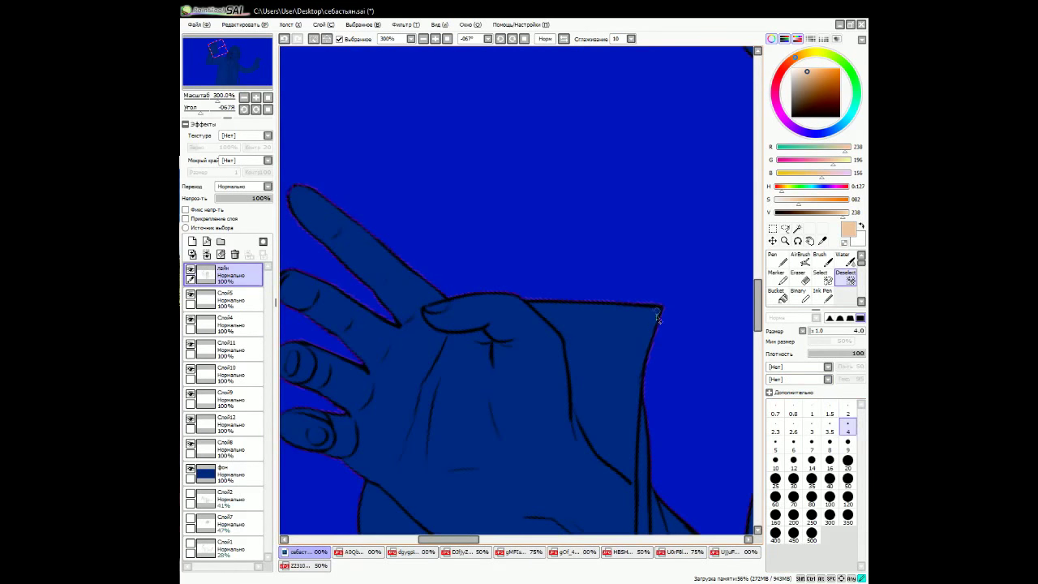
{"action": "key", "text": "s"}
{"action": "key", "text": "Home"}
{"action": "scroll", "coordinate": [647, 301], "scroll_direction": "down", "scroll_amount": 3}
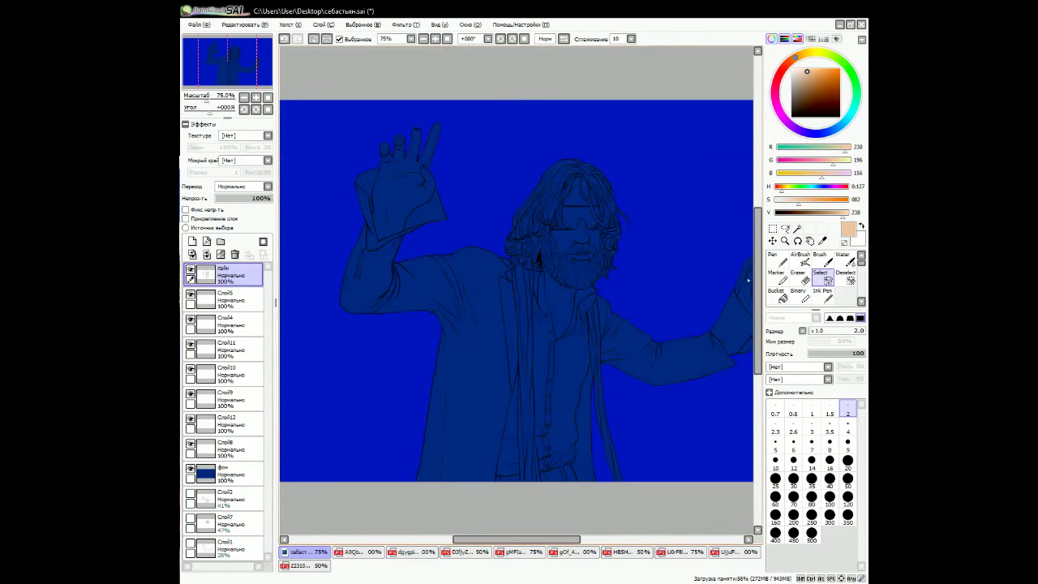
Refine the selection's edge along the loose hair strands and curled ends beside the face and beard.
{"action": "scroll", "coordinate": [646, 301], "scroll_direction": "up", "scroll_amount": 3}
{"action": "key", "text": "d"}
{"action": "key", "text": "bracketleft"}
{"action": "key", "text": "bracketleft"}
{"action": "key", "text": "bracketleft"}
{"action": "key", "text": "bracketleft"}
{"action": "key", "text": "bracketleft"}
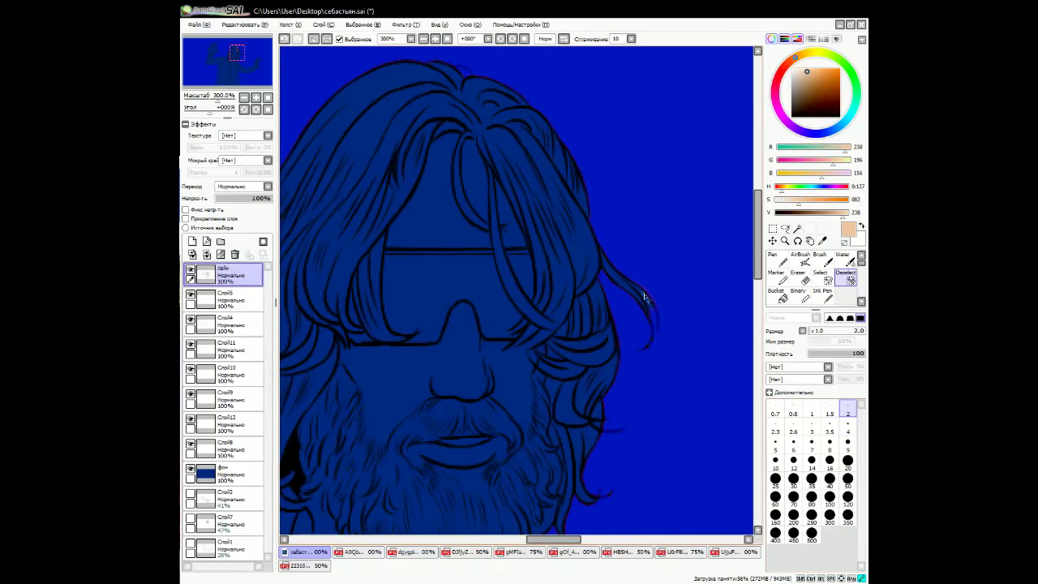
{"action": "key", "text": "s"}
{"action": "scroll", "coordinate": [657, 338], "scroll_direction": "down", "scroll_amount": 2}
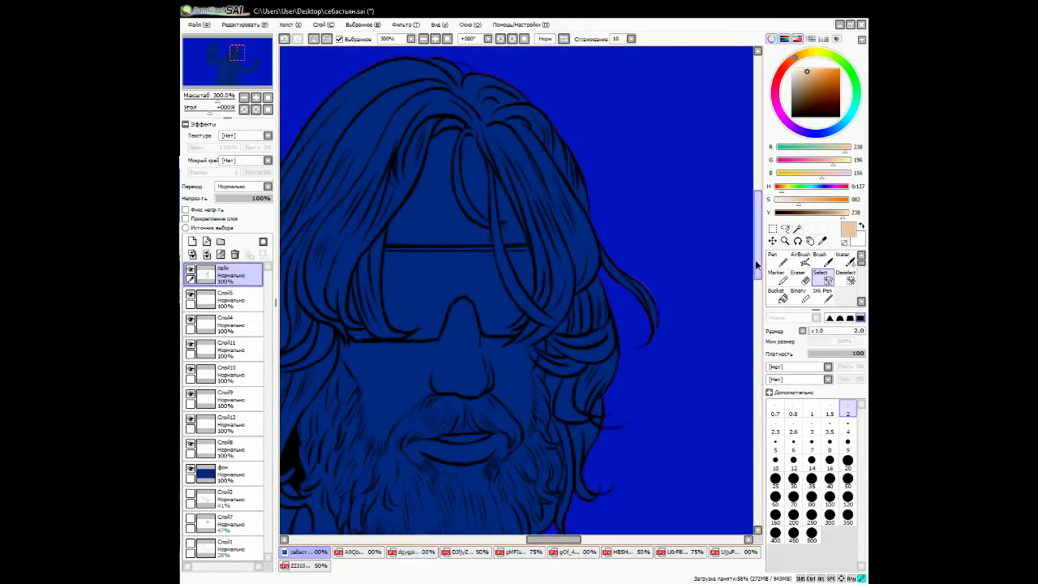
{"action": "scroll", "coordinate": [464, 113], "scroll_direction": "up", "scroll_amount": 3}
{"action": "key", "text": "d"}
{"action": "scroll", "coordinate": [602, 406], "scroll_direction": "down", "scroll_amount": 4}
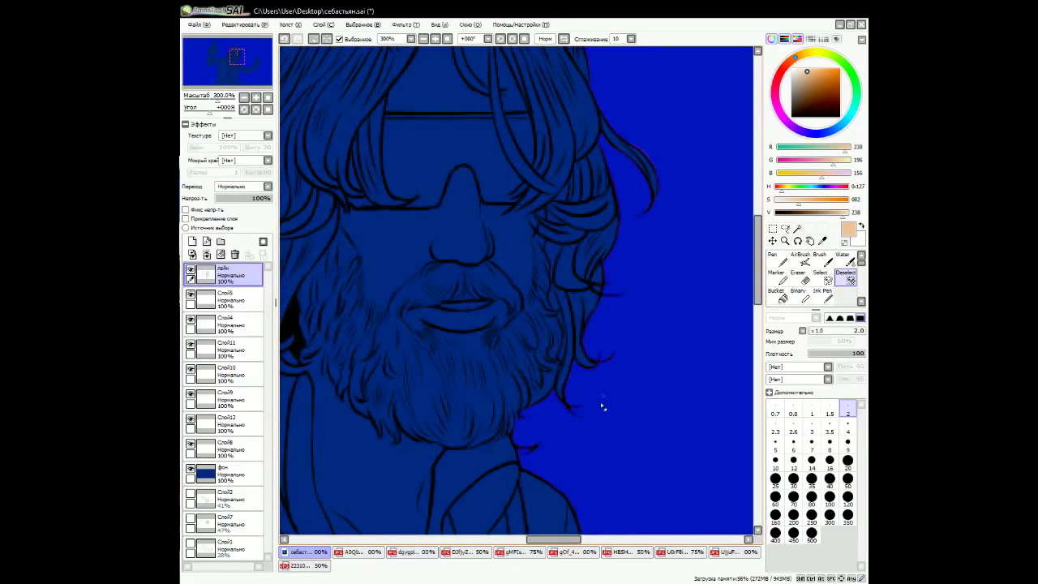
{"action": "key", "text": "ctrl+minus"}
{"action": "scroll", "coordinate": [520, 454], "scroll_direction": "up", "scroll_amount": 3}
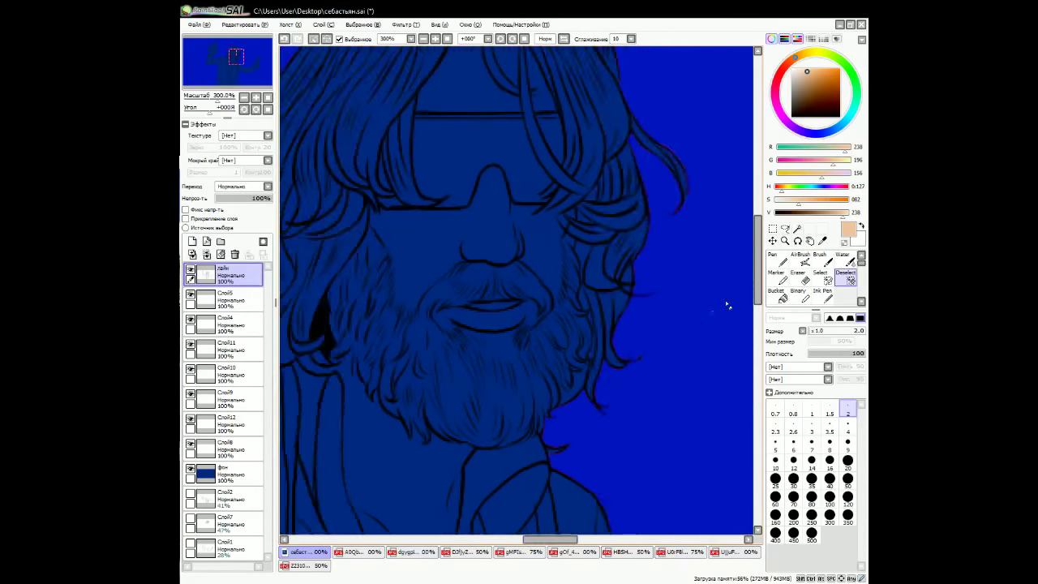
Invert the selection, fill the whole figure with the skin tone on layer Слой8, and remove the selection.
{"action": "key", "text": "ctrl+minus"}
{"action": "key", "text": "g"}
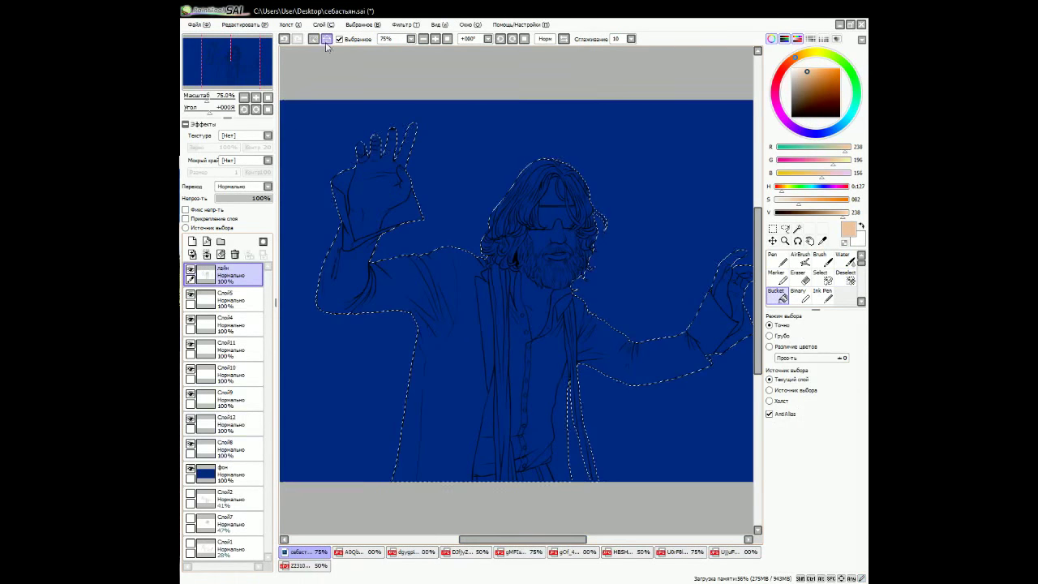
{"action": "left_click", "coordinate": [227, 449]}
{"action": "left_click", "coordinate": [519, 390]}
{"action": "left_click", "coordinate": [436, 38]}
Erase skin colour spilling outside the line art around the hair, cuff and raised hand on Слой8.
{"action": "key", "text": "e"}
{"action": "scroll", "coordinate": [519, 292], "scroll_direction": "up", "scroll_amount": 2}
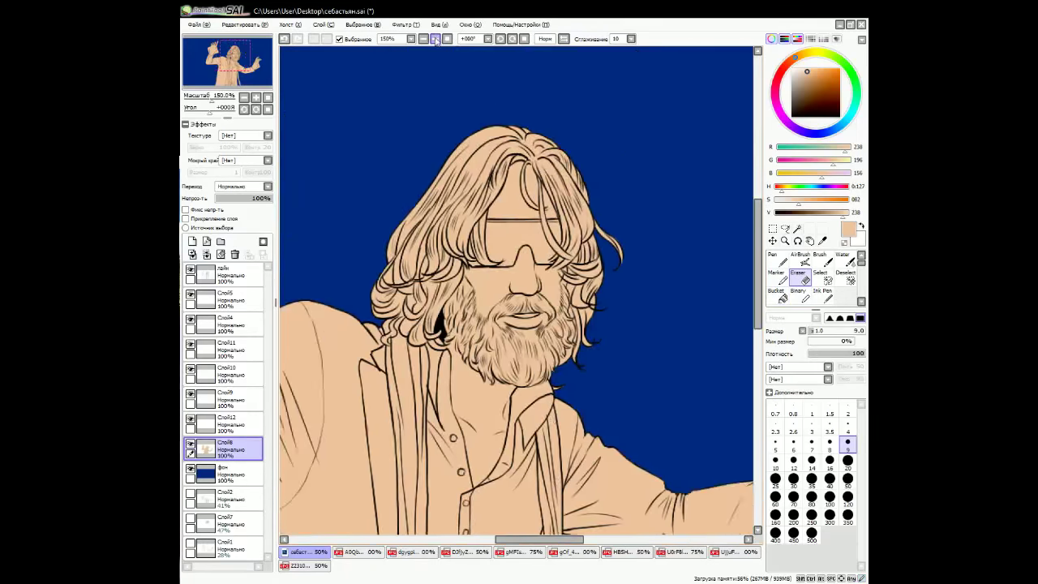
{"action": "key", "text": "ctrl+plus"}
{"action": "left_click_drag", "start_coordinate": [758, 297], "coordinate": [748, 236]}
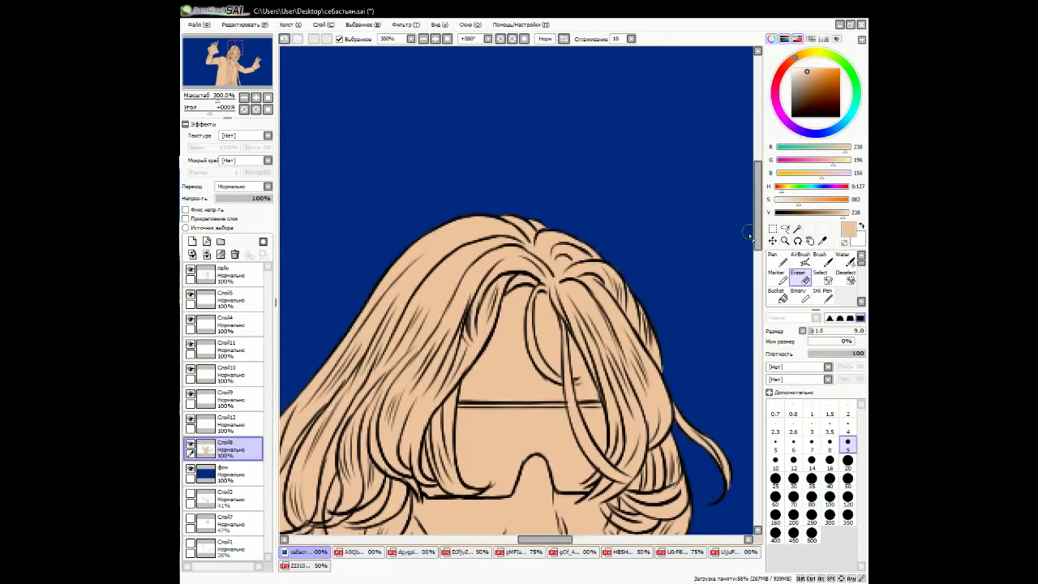
{"action": "left_click_drag", "start_coordinate": [566, 539], "coordinate": [687, 240]}
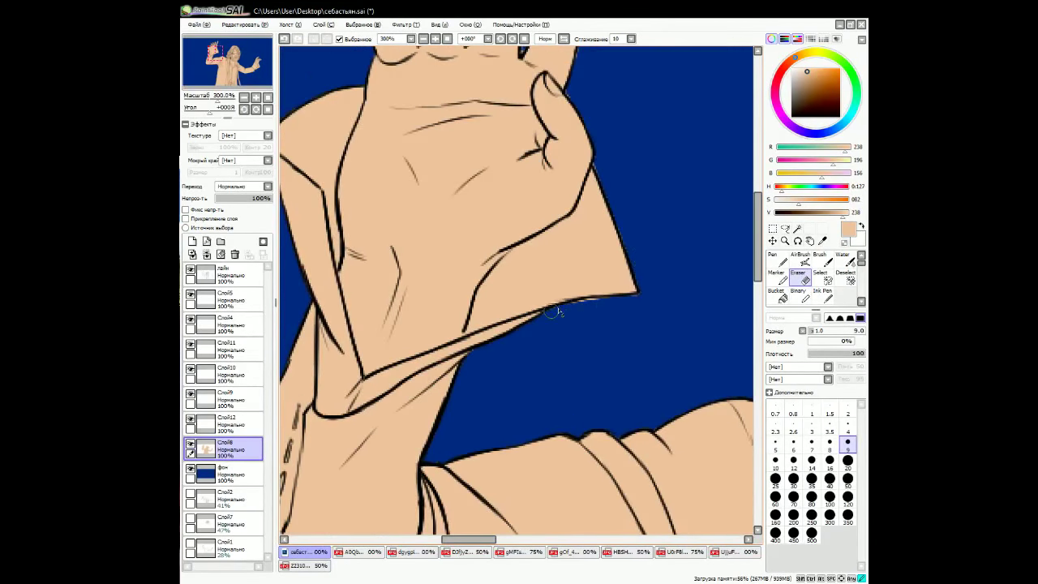
{"action": "scroll", "coordinate": [573, 298], "scroll_direction": "up", "scroll_amount": 3}
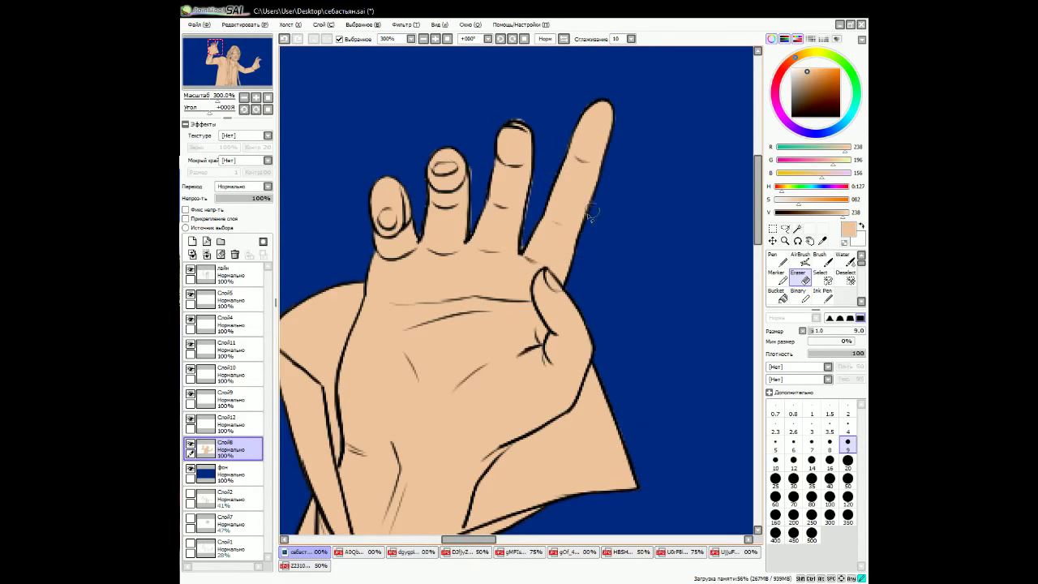
{"action": "mouse_move", "coordinate": [758, 202]}
{"action": "left_mouse_down"}
{"action": "mouse_move", "coordinate": [763, 405]}
{"action": "mouse_move", "coordinate": [633, 244]}
{"action": "left_mouse_up"}
Patch gaps in the skin fill with a size 4 pen and erase spills along the coat and outstretched arm.
{"action": "key", "text": "n"}
{"action": "key", "text": "bracketleft"}
{"action": "key", "text": "bracketleft"}
{"action": "key", "text": "bracketleft"}
{"action": "key", "text": "bracketleft"}
{"action": "key", "text": "bracketleft"}
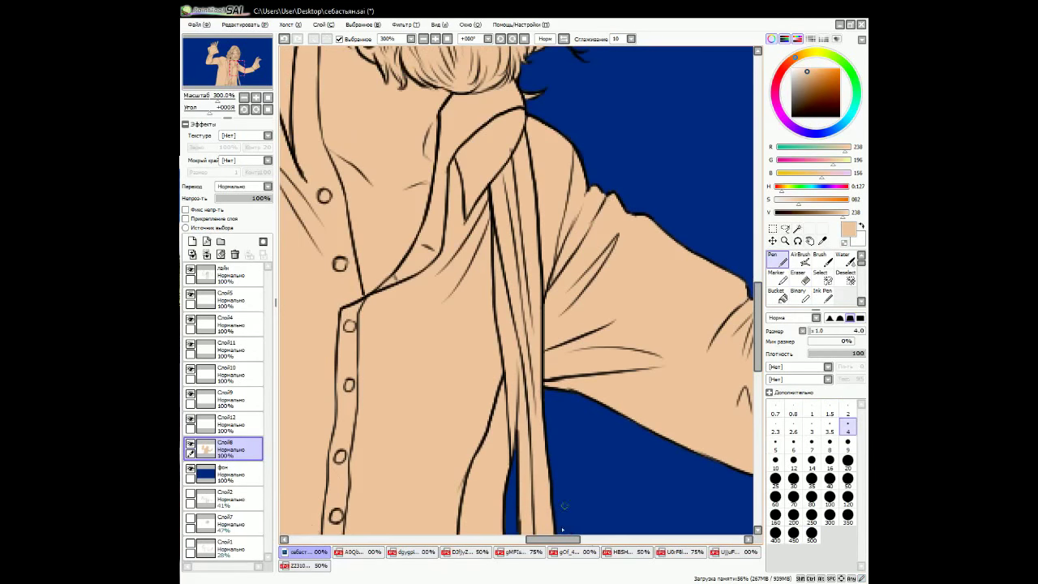
{"action": "scroll", "coordinate": [611, 213], "scroll_direction": "right", "scroll_amount": 6}
{"action": "left_click", "coordinate": [798, 280]}
{"action": "scroll", "coordinate": [593, 210], "scroll_direction": "up", "scroll_amount": 2}
{"action": "scroll", "coordinate": [568, 529], "scroll_direction": "left", "scroll_amount": 4}
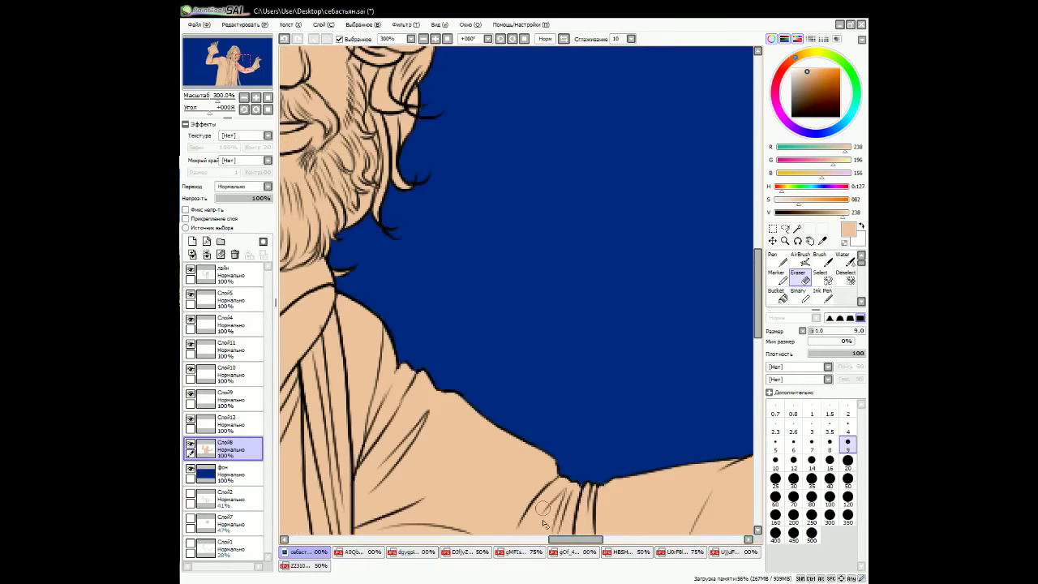
Move the skin-colour layer Слой8 above layer Слой12.
{"action": "key", "text": "ctrl+minus"}
{"action": "key", "text": "ctrl+minus"}
{"action": "key", "text": "ctrl+minus"}
{"action": "key", "text": "ctrl+plus"}
{"action": "key", "text": "n"}
{"action": "scroll", "coordinate": [517, 293], "scroll_direction": "right", "scroll_amount": 1}
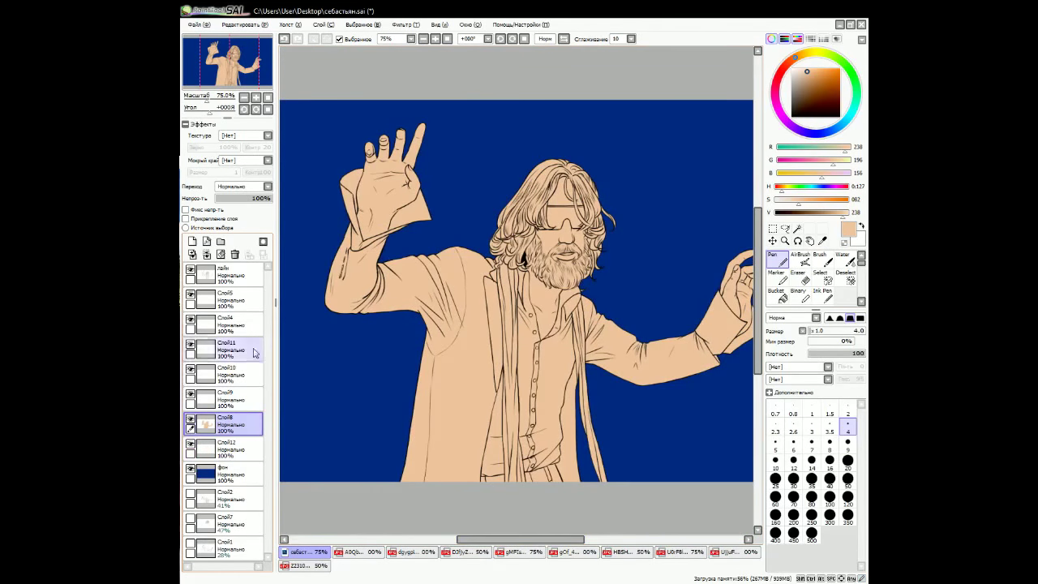
Look through the reference photos and sample a brown hair tone from HBSHwLYdtBU.jpg.
{"action": "left_click", "coordinate": [459, 552]}
{"action": "left_click", "coordinate": [573, 552]}
{"action": "left_click", "coordinate": [622, 551]}
{"action": "left_click", "coordinate": [684, 552]}
{"action": "left_click", "coordinate": [622, 552]}
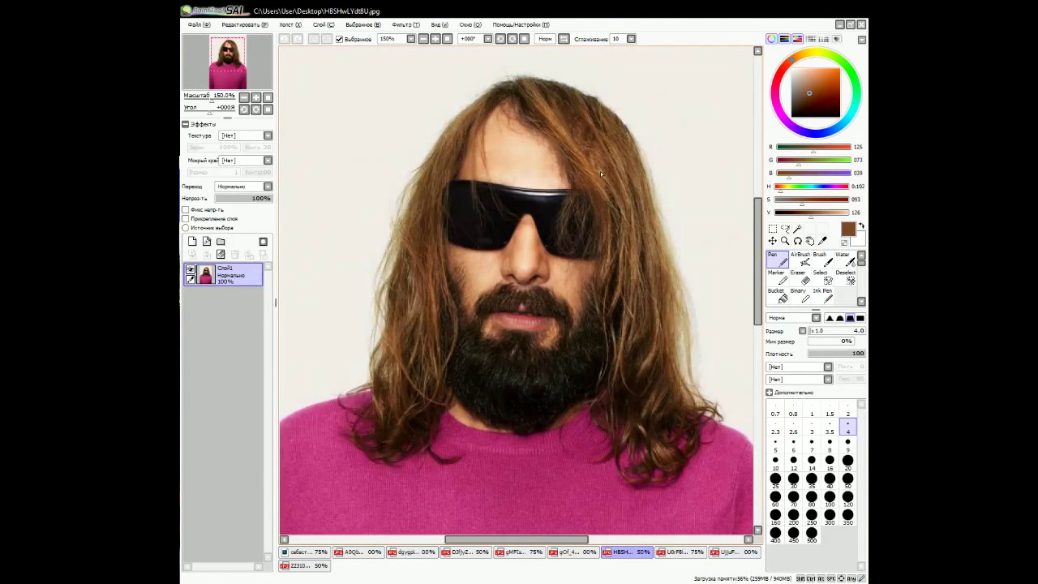
{"action": "left_click_drag", "start_coordinate": [603, 184], "coordinate": [589, 140]}
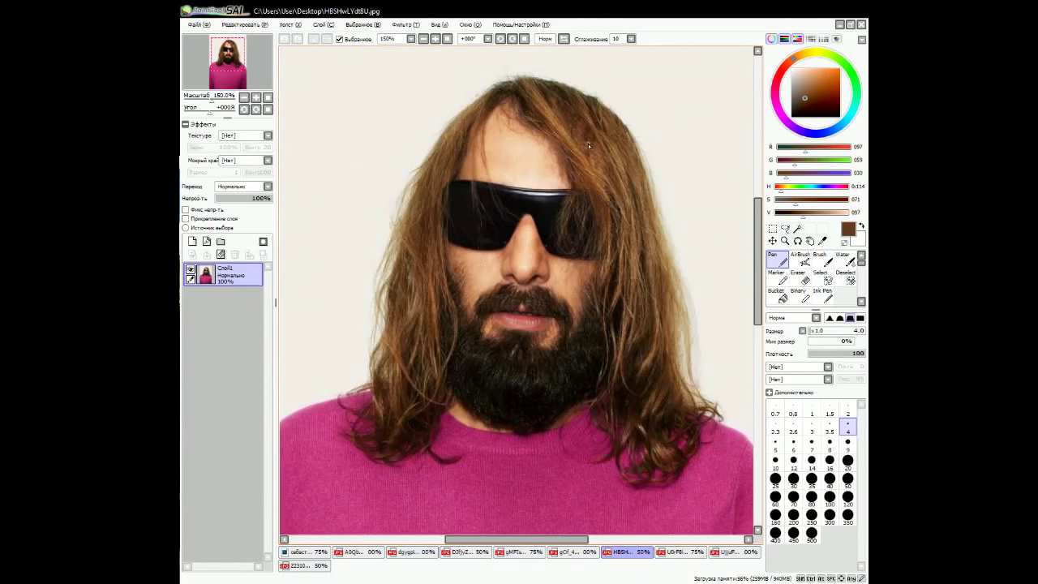
Compare other reference photos, return to the drawing and set the hair colour to dark brown (R 62, G 27, B 0).
{"action": "left_click", "coordinate": [459, 552]}
{"action": "left_click", "coordinate": [414, 552]}
{"action": "left_click", "coordinate": [369, 552]}
{"action": "left_click", "coordinate": [413, 552]}
{"action": "left_click", "coordinate": [304, 552]}
{"action": "left_click", "coordinate": [804, 106]}
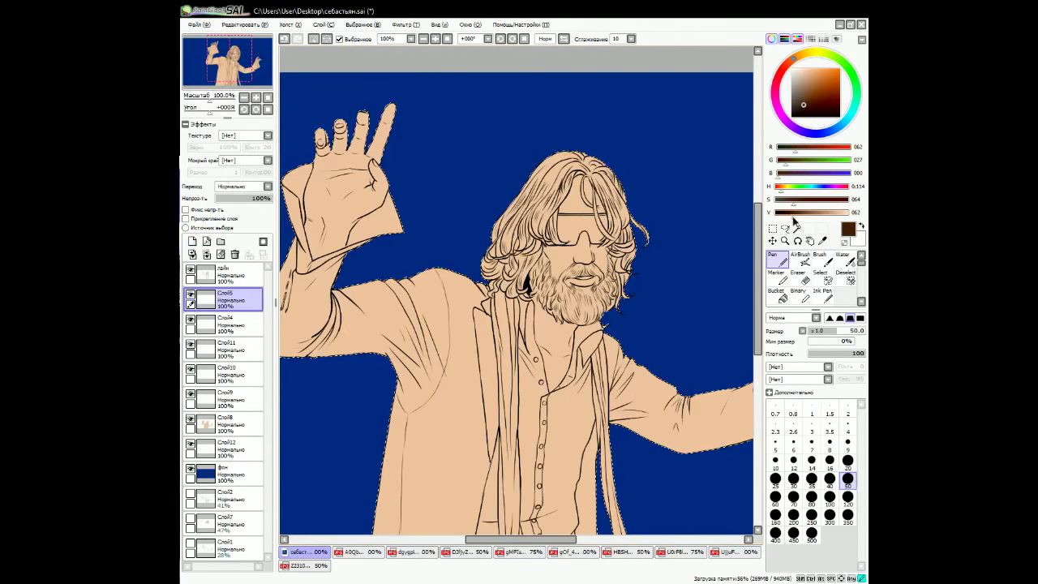
Paint the crown and the long outer hair on layer Слой5 in dark brown with the size 50 pen.
{"action": "mouse_move", "coordinate": [567, 155]}
{"action": "left_mouse_down"}
{"action": "mouse_move", "coordinate": [525, 203]}
{"action": "mouse_move", "coordinate": [507, 243]}
{"action": "left_mouse_up"}
{"action": "scroll", "coordinate": [519, 211], "scroll_direction": "up", "scroll_amount": 1}
{"action": "mouse_move", "coordinate": [624, 138]}
{"action": "left_mouse_down"}
{"action": "mouse_move", "coordinate": [652, 163]}
{"action": "mouse_move", "coordinate": [690, 300]}
{"action": "left_mouse_up"}
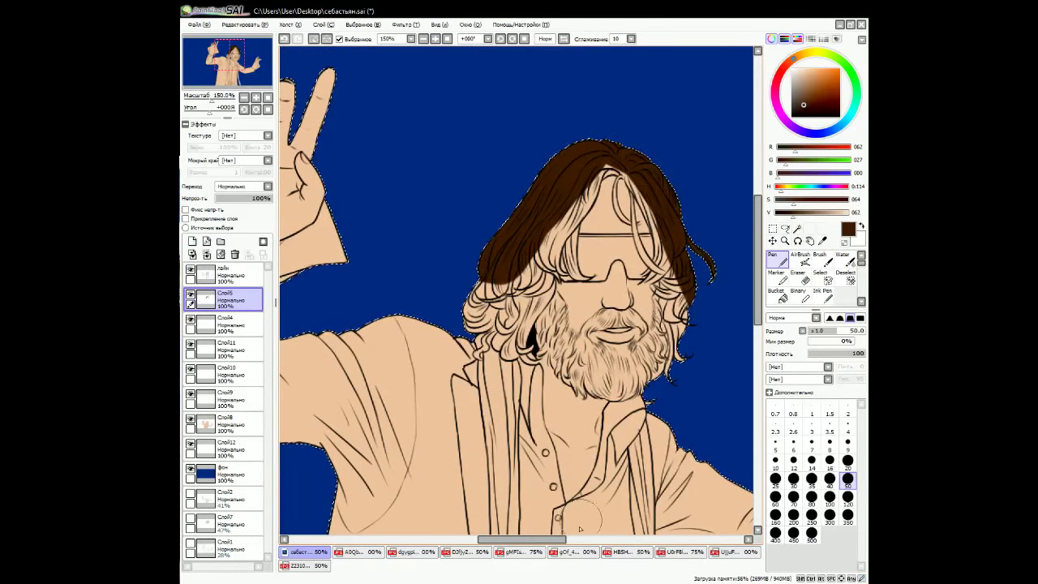
{"action": "scroll", "coordinate": [445, 237], "scroll_direction": "up", "scroll_amount": 1}
{"action": "left_click_drag", "start_coordinate": [446, 238], "coordinate": [475, 239]}
Fill the outer locks beside the cheek and beard with size 20 and 9 pens, ready to trim with the eraser.
{"action": "left_click", "coordinate": [848, 460]}
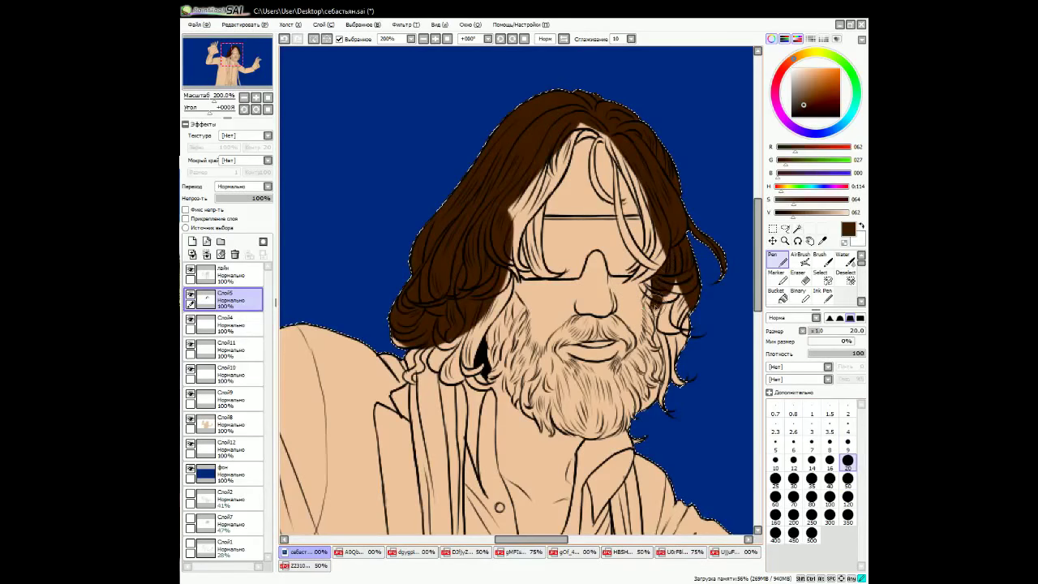
{"action": "left_click_drag", "start_coordinate": [662, 340], "coordinate": [674, 402]}
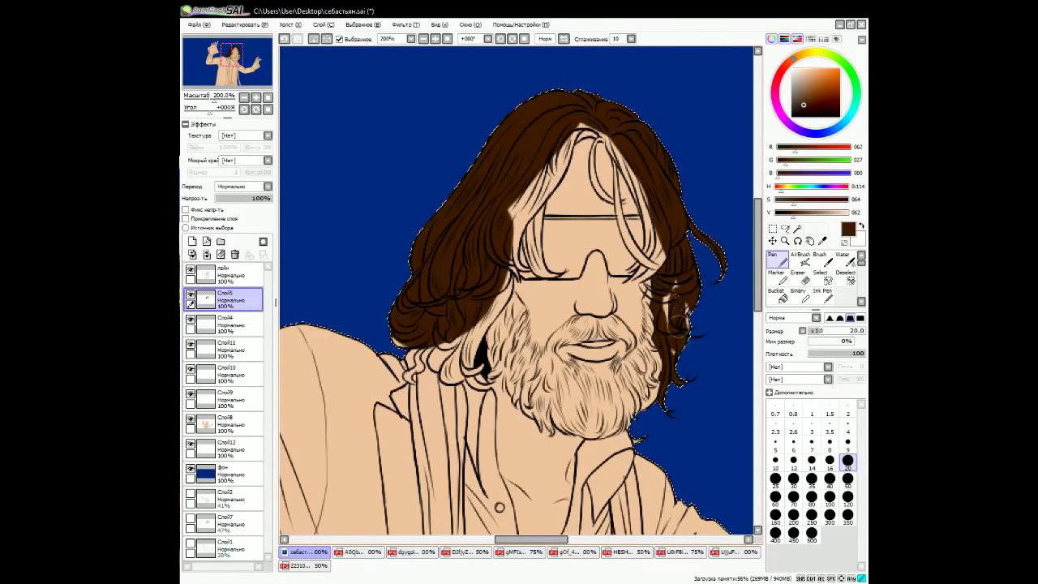
{"action": "left_click_drag", "start_coordinate": [690, 284], "coordinate": [674, 348]}
{"action": "left_click", "coordinate": [848, 442]}
{"action": "left_click_drag", "start_coordinate": [688, 186], "coordinate": [698, 276]}
{"action": "left_click_drag", "start_coordinate": [649, 378], "coordinate": [649, 438]}
{"action": "key", "text": "e"}
{"action": "scroll", "coordinate": [649, 405], "scroll_direction": "up", "scroll_amount": 1}
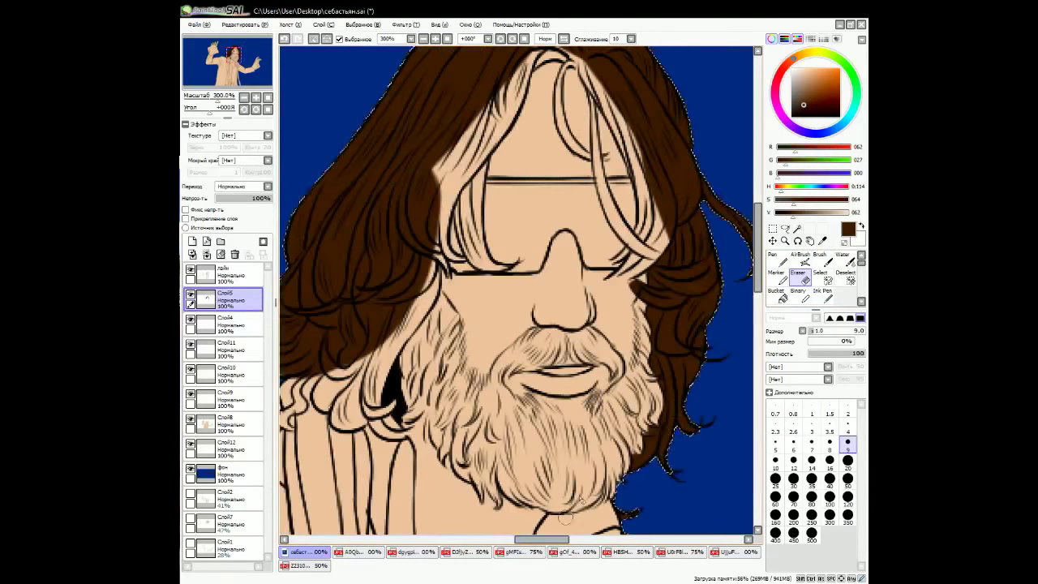
Fill the strands framing the forehead and the curls over the collar in dark brown with the size 9 pen.
{"action": "key", "text": "n"}
{"action": "scroll", "coordinate": [658, 428], "scroll_direction": "up", "scroll_amount": 1}
{"action": "mouse_move", "coordinate": [657, 325]}
{"action": "left_mouse_down"}
{"action": "mouse_move", "coordinate": [669, 296]}
{"action": "mouse_move", "coordinate": [655, 285]}
{"action": "mouse_move", "coordinate": [611, 335]}
{"action": "mouse_move", "coordinate": [660, 250]}
{"action": "mouse_move", "coordinate": [585, 112]}
{"action": "mouse_move", "coordinate": [640, 266]}
{"action": "mouse_move", "coordinate": [636, 188]}
{"action": "mouse_move", "coordinate": [593, 163]}
{"action": "mouse_move", "coordinate": [602, 245]}
{"action": "mouse_move", "coordinate": [603, 215]}
{"action": "mouse_move", "coordinate": [572, 150]}
{"action": "mouse_move", "coordinate": [558, 154]}
{"action": "mouse_move", "coordinate": [557, 168]}
{"action": "mouse_move", "coordinate": [592, 215]}
{"action": "mouse_move", "coordinate": [511, 223]}
{"action": "left_mouse_up"}
{"action": "scroll", "coordinate": [568, 199], "scroll_direction": "up", "scroll_amount": 1}
{"action": "scroll", "coordinate": [610, 512], "scroll_direction": "left", "scroll_amount": 1}
{"action": "mouse_move", "coordinate": [584, 207]}
{"action": "left_mouse_down"}
{"action": "mouse_move", "coordinate": [527, 325]}
{"action": "mouse_move", "coordinate": [506, 301]}
{"action": "mouse_move", "coordinate": [487, 357]}
{"action": "mouse_move", "coordinate": [539, 365]}
{"action": "mouse_move", "coordinate": [554, 330]}
{"action": "mouse_move", "coordinate": [532, 402]}
{"action": "mouse_move", "coordinate": [601, 267]}
{"action": "left_mouse_up"}
{"action": "mouse_move", "coordinate": [503, 349]}
{"action": "left_mouse_down"}
{"action": "mouse_move", "coordinate": [478, 438]}
{"action": "mouse_move", "coordinate": [434, 463]}
{"action": "left_mouse_up"}
{"action": "left_click_drag", "start_coordinate": [357, 446], "coordinate": [341, 466]}
{"action": "mouse_move", "coordinate": [604, 365]}
{"action": "left_mouse_down"}
{"action": "mouse_move", "coordinate": [624, 403]}
{"action": "mouse_move", "coordinate": [625, 319]}
{"action": "left_mouse_up"}
{"action": "left_click_drag", "start_coordinate": [423, 421], "coordinate": [438, 409]}
{"action": "mouse_move", "coordinate": [503, 361]}
{"action": "left_mouse_down"}
{"action": "mouse_move", "coordinate": [513, 410]}
{"action": "mouse_move", "coordinate": [539, 414]}
{"action": "left_mouse_up"}
Touch up the black shadow beside the neck on layer лайн, then resample the hair brown and finish the nearby curls on layer Слой5.
{"action": "left_click", "coordinate": [223, 276]}
{"action": "left_click", "coordinate": [533, 398], "text": "alt"}
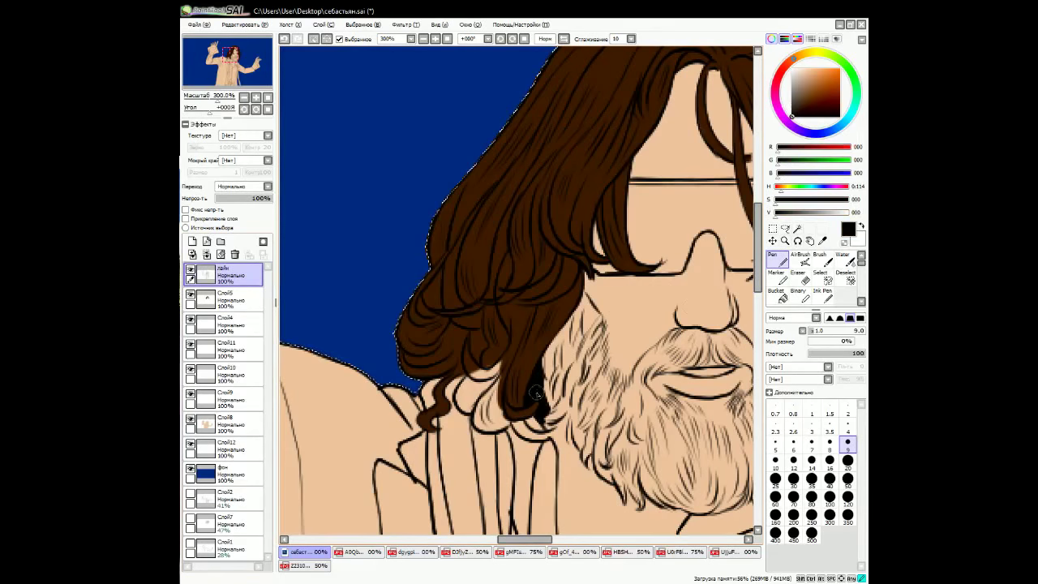
{"action": "left_click", "coordinate": [454, 195], "text": "alt"}
{"action": "left_click", "coordinate": [223, 300]}
{"action": "mouse_move", "coordinate": [507, 363]}
{"action": "left_mouse_down"}
{"action": "mouse_move", "coordinate": [465, 399]}
{"action": "mouse_move", "coordinate": [510, 359]}
{"action": "mouse_move", "coordinate": [459, 386]}
{"action": "mouse_move", "coordinate": [460, 375]}
{"action": "mouse_move", "coordinate": [497, 423]}
{"action": "left_mouse_up"}
{"action": "key", "text": "e"}
{"action": "key", "text": "n"}
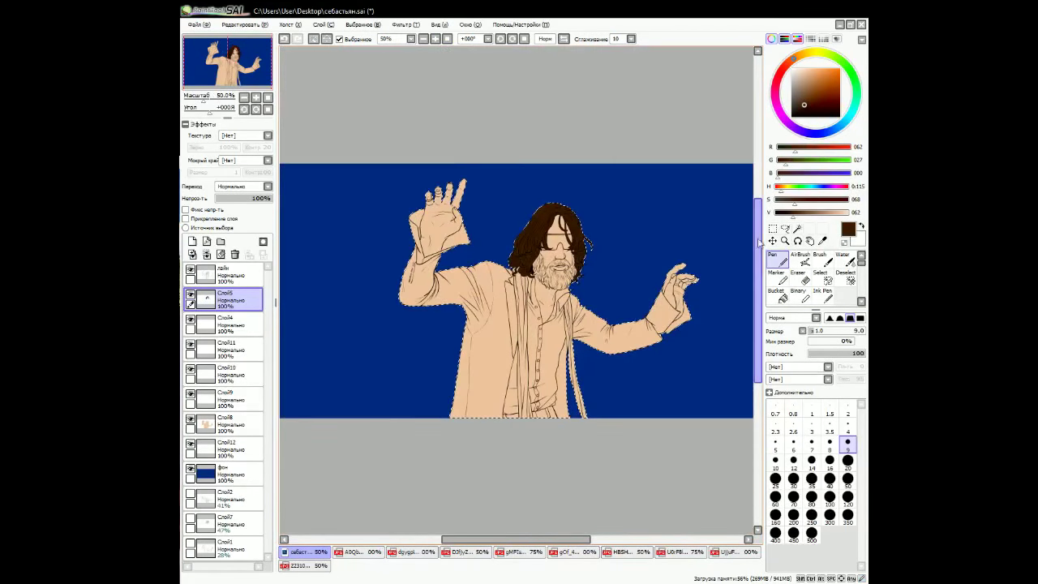
Compare reference photos and fill the beard on layer Слой4 in very dark brown (R 36, G 22, B 11) with a size 20 pen.
{"action": "left_click", "coordinate": [415, 552]}
{"action": "left_click", "coordinate": [573, 551]}
{"action": "left_click", "coordinate": [305, 552]}
{"action": "left_click", "coordinate": [436, 38]}
{"action": "scroll", "coordinate": [362, 103], "scroll_direction": "up", "scroll_amount": 1}
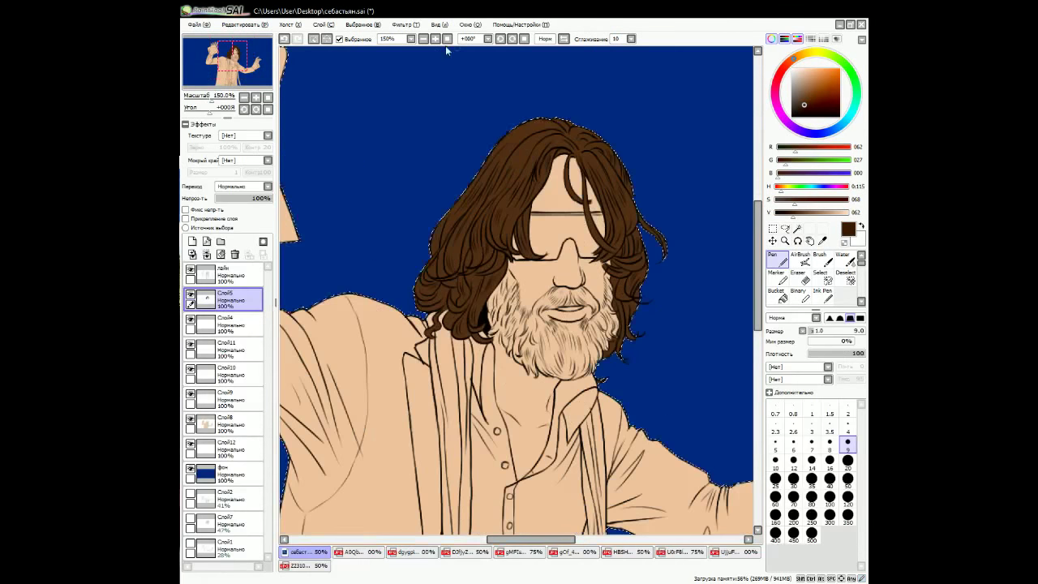
{"action": "left_click", "coordinate": [227, 324]}
{"action": "mouse_move", "coordinate": [486, 316]}
{"action": "left_mouse_down"}
{"action": "mouse_move", "coordinate": [543, 381]}
{"action": "mouse_move", "coordinate": [584, 397]}
{"action": "left_mouse_up"}
{"action": "left_click", "coordinate": [848, 460]}
{"action": "left_click_drag", "start_coordinate": [624, 341], "coordinate": [674, 397]}
{"action": "key", "text": "ctrl+z"}
{"action": "key", "text": "ctrl+z"}
{"action": "left_click", "coordinate": [786, 214]}
{"action": "mouse_move", "coordinate": [563, 365]}
{"action": "left_mouse_down"}
{"action": "mouse_move", "coordinate": [498, 311]}
{"action": "mouse_move", "coordinate": [486, 349]}
{"action": "mouse_move", "coordinate": [497, 357]}
{"action": "mouse_move", "coordinate": [499, 345]}
{"action": "mouse_move", "coordinate": [596, 361]}
{"action": "mouse_move", "coordinate": [653, 320]}
{"action": "mouse_move", "coordinate": [645, 267]}
{"action": "left_mouse_up"}
Erase the hair colour overlapping the side of the beard on layer Слой5 with a size 9 eraser.
{"action": "key", "text": "e"}
{"action": "key", "text": "n"}
{"action": "left_click", "coordinate": [227, 299]}
{"action": "scroll", "coordinate": [641, 341], "scroll_direction": "up", "scroll_amount": 2}
{"action": "key", "text": "e"}
{"action": "key", "text": "n"}
{"action": "key", "text": "e"}
{"action": "left_click_drag", "start_coordinate": [645, 308], "coordinate": [653, 341]}
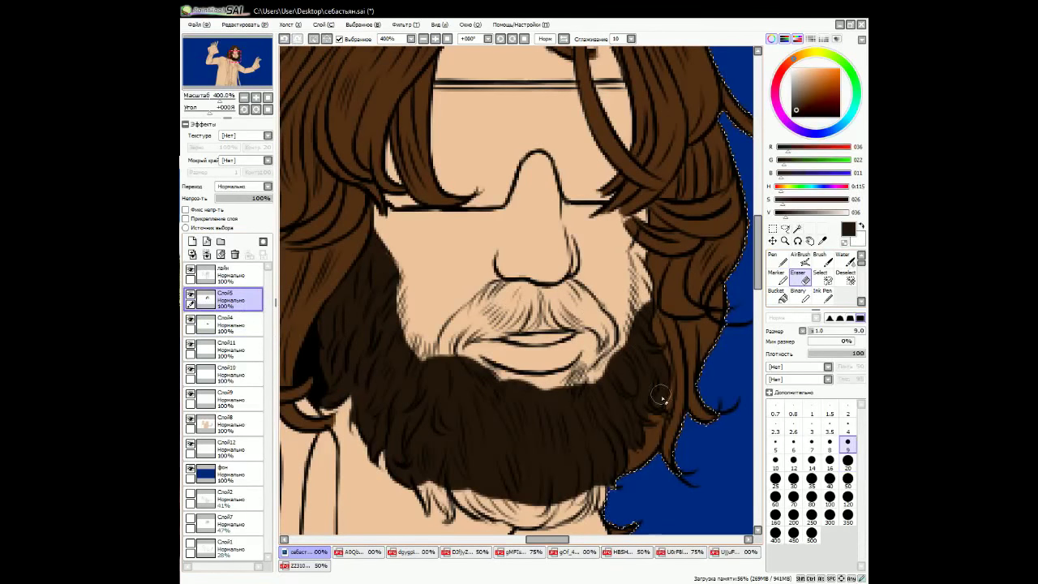
Fill the moustache, the area under the lip and the beard's lower tips on layer Слой4 with the size 20 pen.
{"action": "key", "text": "n"}
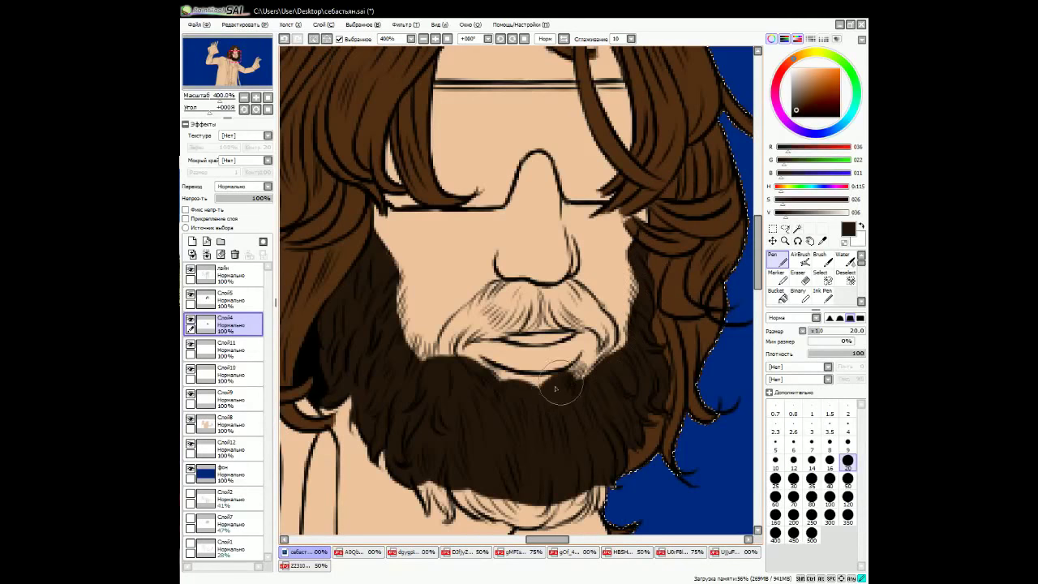
{"action": "left_click_drag", "start_coordinate": [556, 389], "coordinate": [514, 371]}
{"action": "key", "text": "e"}
{"action": "key", "text": "n"}
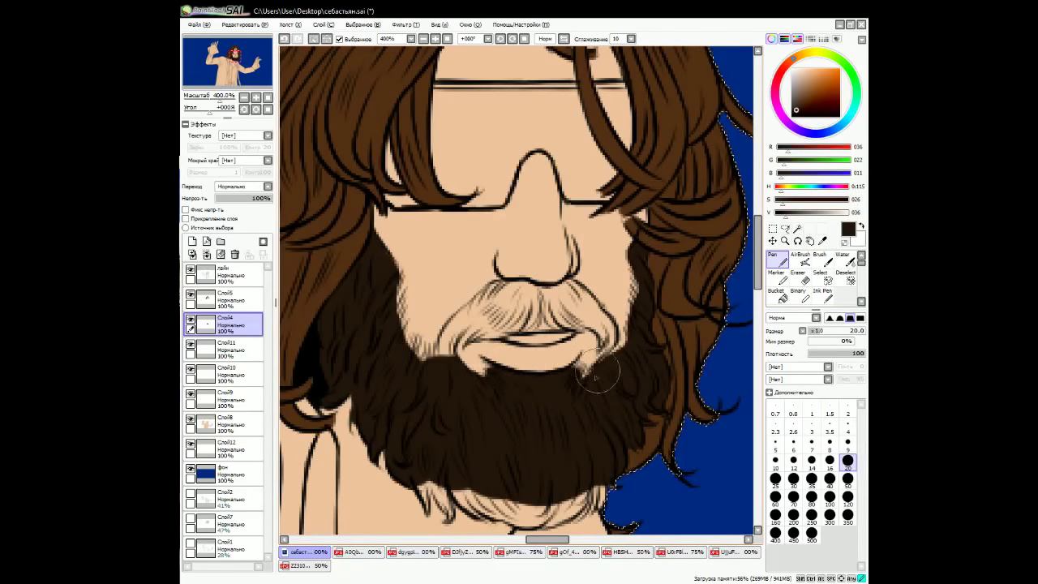
{"action": "mouse_move", "coordinate": [455, 328]}
{"action": "left_mouse_down"}
{"action": "mouse_move", "coordinate": [495, 296]}
{"action": "mouse_move", "coordinate": [483, 326]}
{"action": "mouse_move", "coordinate": [514, 321]}
{"action": "mouse_move", "coordinate": [522, 307]}
{"action": "mouse_move", "coordinate": [528, 314]}
{"action": "mouse_move", "coordinate": [513, 303]}
{"action": "mouse_move", "coordinate": [514, 312]}
{"action": "mouse_move", "coordinate": [542, 290]}
{"action": "mouse_move", "coordinate": [550, 315]}
{"action": "mouse_move", "coordinate": [558, 295]}
{"action": "mouse_move", "coordinate": [581, 322]}
{"action": "left_mouse_up"}
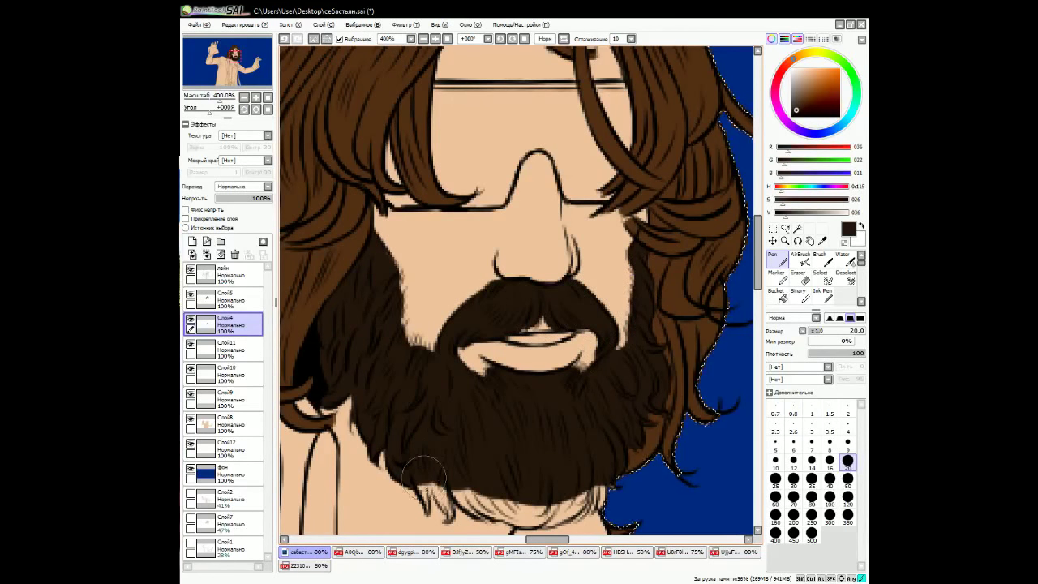
{"action": "left_click_drag", "start_coordinate": [465, 499], "coordinate": [524, 508]}
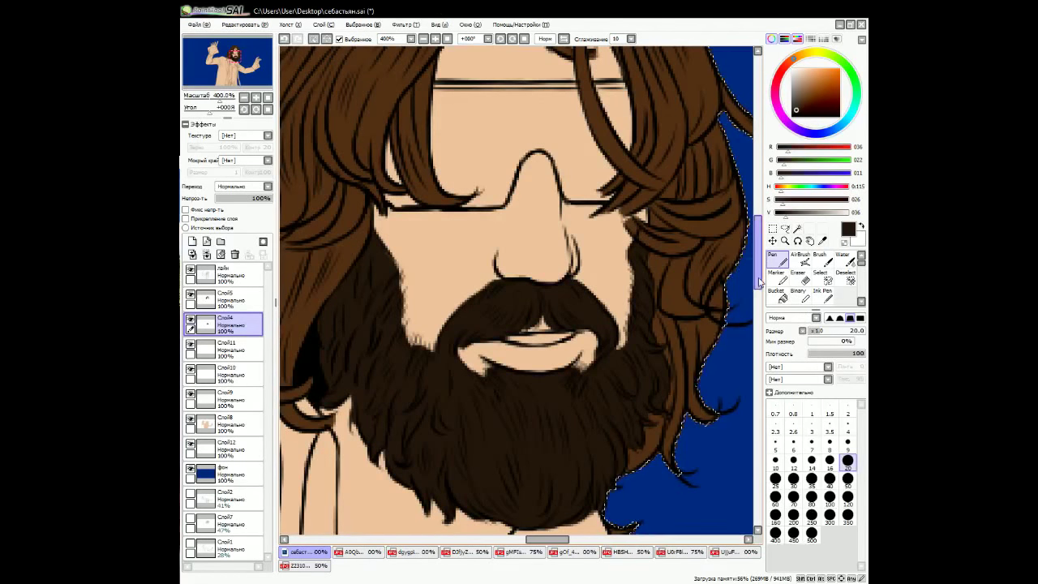
Soften the beard's edge along the cheeks with the Blur tool at size 8.
{"action": "scroll", "coordinate": [515, 406], "scroll_direction": "down", "scroll_amount": 3}
{"action": "left_click_drag", "start_coordinate": [543, 539], "coordinate": [515, 539]}
{"action": "left_click", "coordinate": [840, 295]}
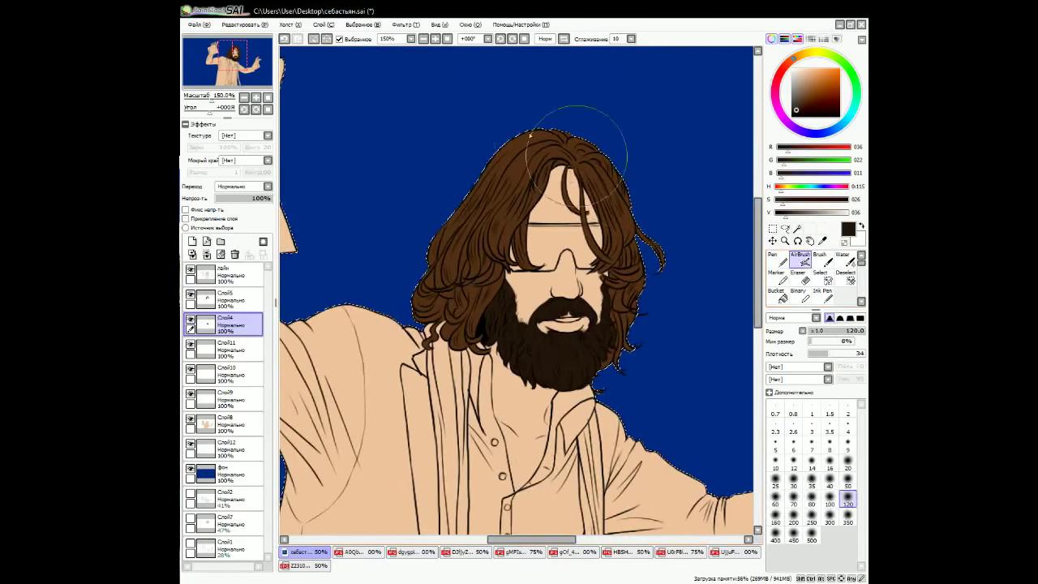
{"action": "scroll", "coordinate": [649, 386], "scroll_direction": "up", "scroll_amount": 2}
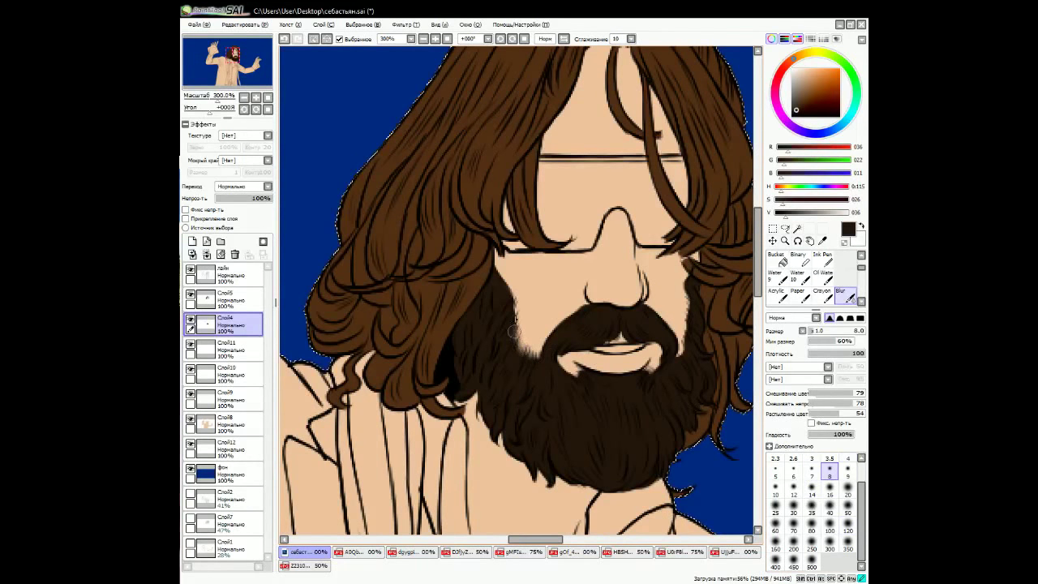
{"action": "mouse_move", "coordinate": [516, 339]}
{"action": "left_mouse_down"}
{"action": "mouse_move", "coordinate": [507, 296]}
{"action": "mouse_move", "coordinate": [519, 344]}
{"action": "left_mouse_up"}
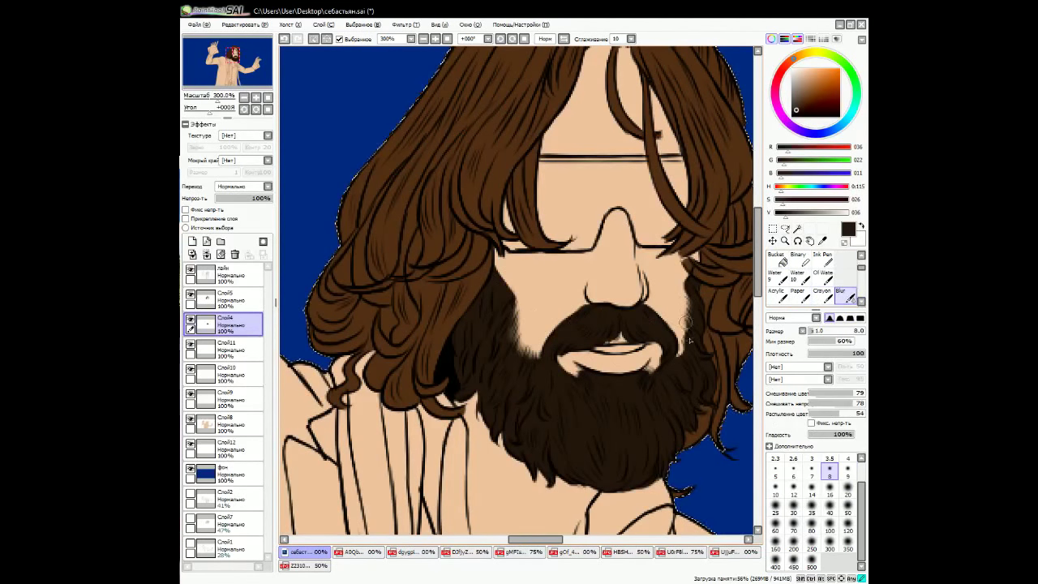
{"action": "scroll", "coordinate": [646, 375], "scroll_direction": "down", "scroll_amount": 4}
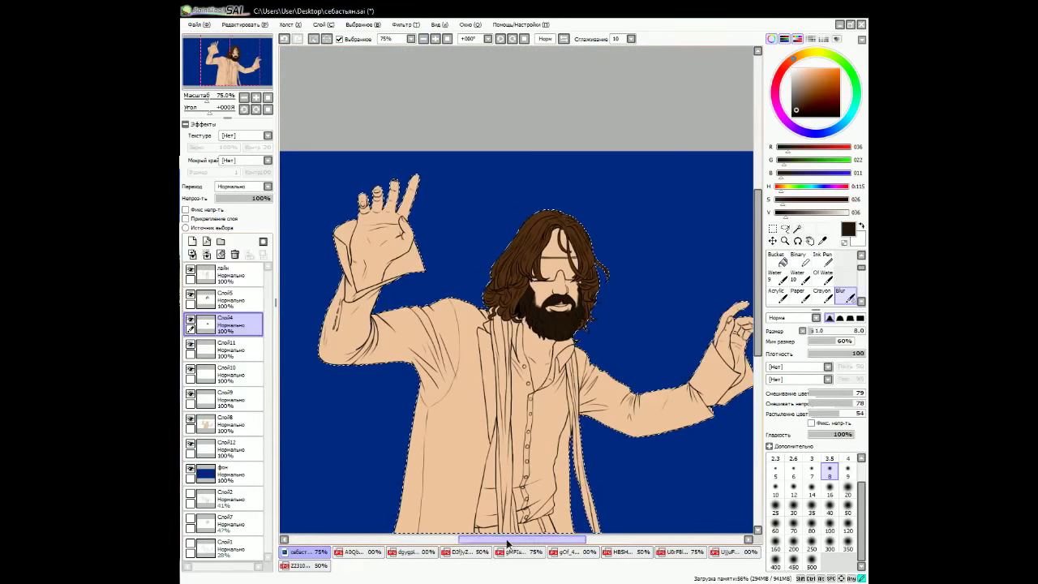
Look through the reference photos for the suit colour and set a light beige (R 214, G 206, B 191) on a new layer.
{"action": "left_click", "coordinate": [862, 255]}
{"action": "key", "text": "n"}
{"action": "key", "text": "ctrl+Tab"}
{"action": "key", "text": "ctrl+Tab"}
{"action": "key", "text": "ctrl+Tab"}
{"action": "key", "text": "ctrl+Tab"}
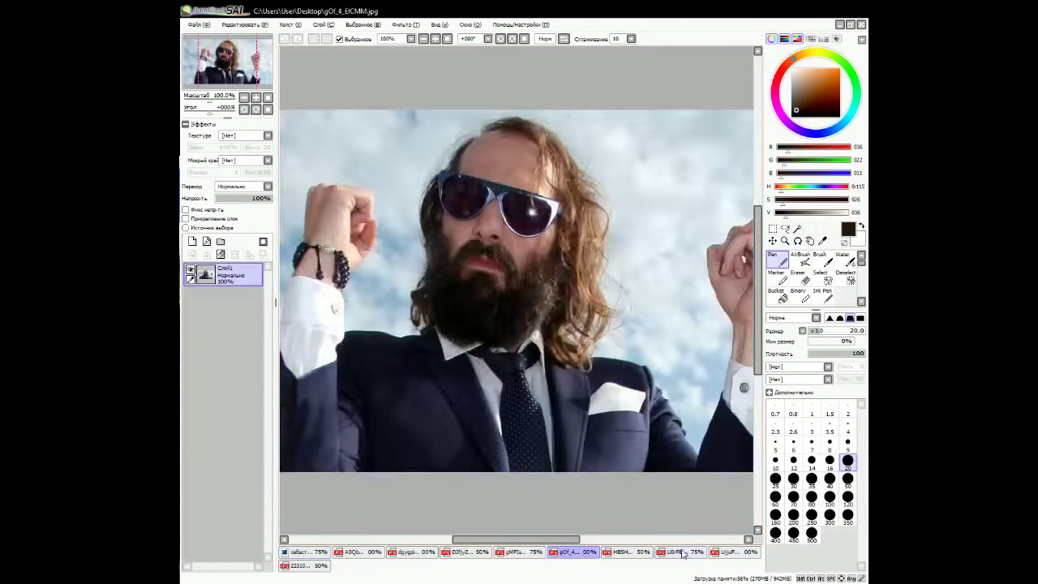
{"action": "key", "text": "ctrl+shift+Tab"}
{"action": "key", "text": "ctrl+shift+Tab"}
{"action": "key", "text": "ctrl+shift+Tab"}
{"action": "key", "text": "ctrl+shift+Tab"}
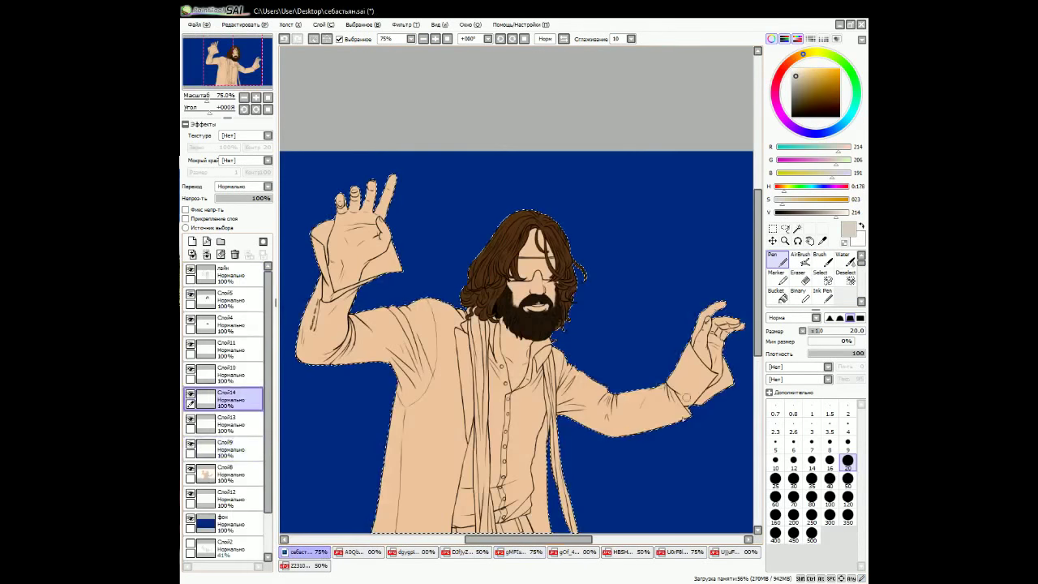
Undo the first coat strokes and repaint the coat's body and both sleeves in beige on layer костюм with the size 50 pen.
{"action": "left_click", "coordinate": [843, 481]}
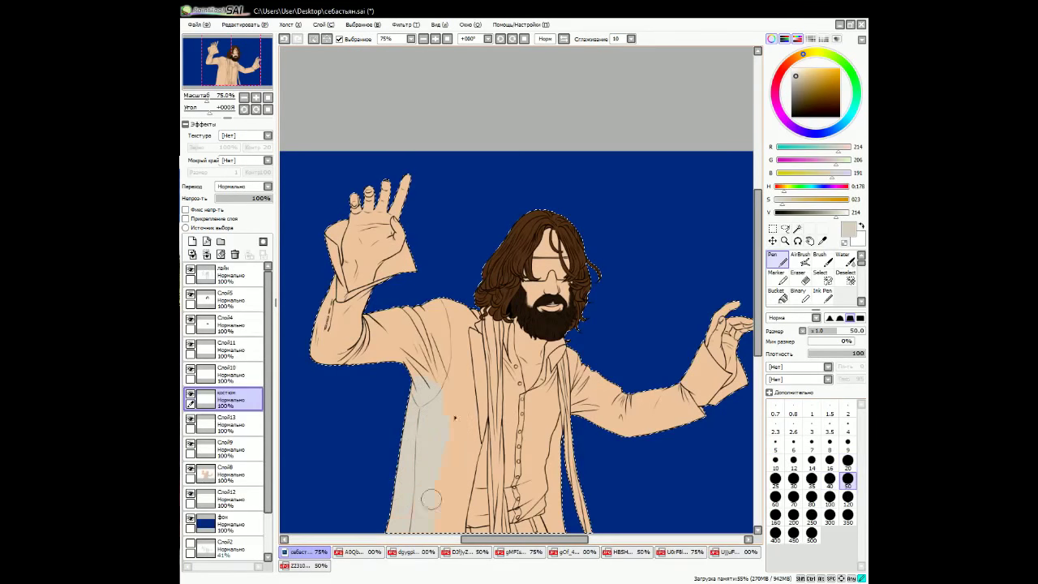
{"action": "key", "text": "ctrl+z"}
{"action": "key", "text": "ctrl+z"}
{"action": "key", "text": "ctrl+z"}
{"action": "key", "text": "ctrl+z"}
{"action": "key", "text": "ctrl+z"}
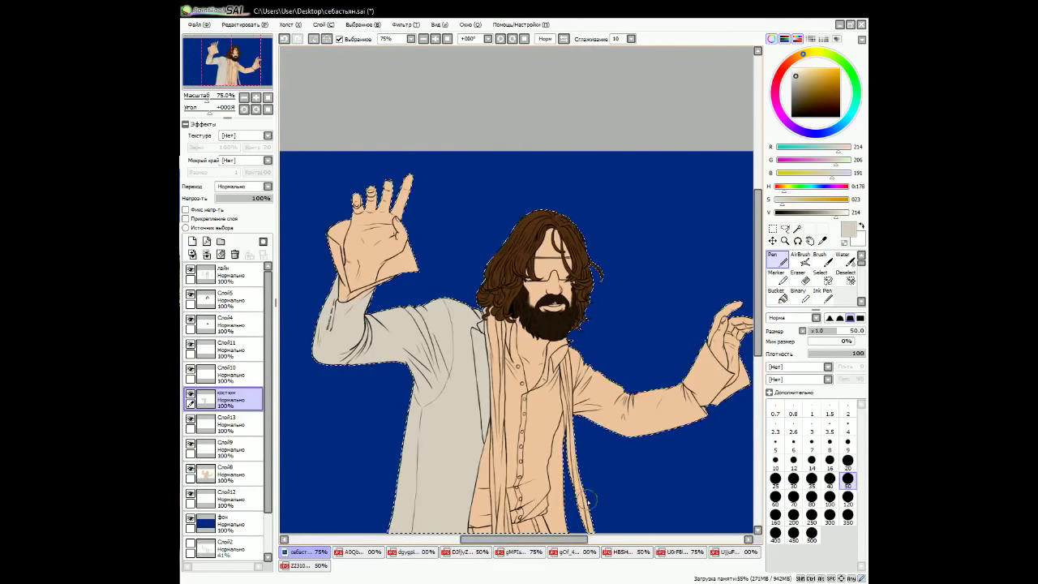
{"action": "mouse_move", "coordinate": [696, 415]}
{"action": "left_mouse_down"}
{"action": "mouse_move", "coordinate": [619, 383]}
{"action": "mouse_move", "coordinate": [690, 424]}
{"action": "left_mouse_up"}
{"action": "left_click_drag", "start_coordinate": [576, 335], "coordinate": [554, 492]}
Hide skin layer Слой8 and erase coat colour spilling over the shirt, trousers and scarf on layer костюм with a size 9 eraser.
{"action": "scroll", "coordinate": [616, 340], "scroll_direction": "up", "scroll_amount": 2}
{"action": "key", "text": "e"}
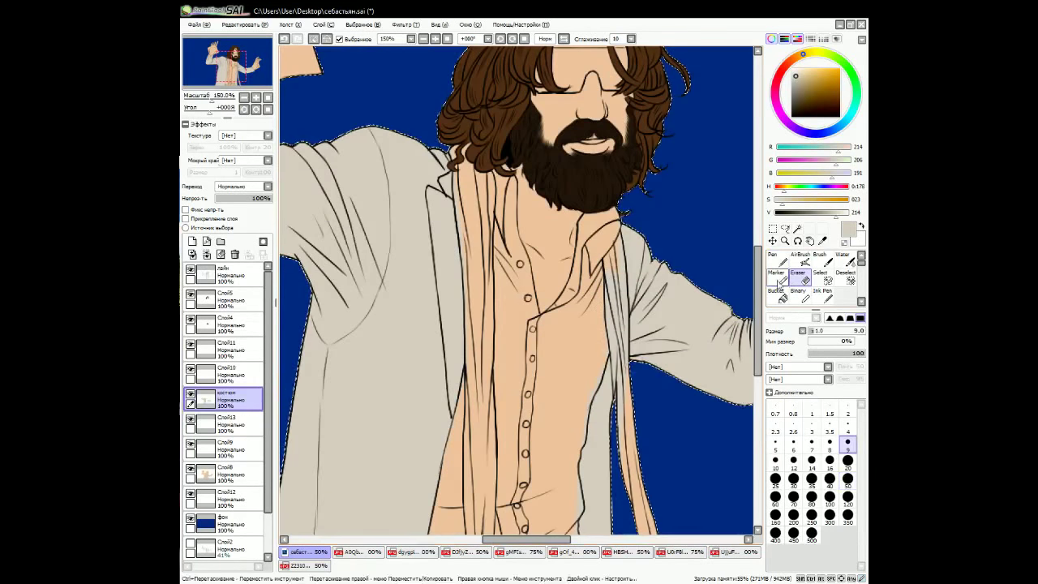
{"action": "left_click_drag", "start_coordinate": [607, 354], "coordinate": [606, 285]}
{"action": "left_click", "coordinate": [190, 470]}
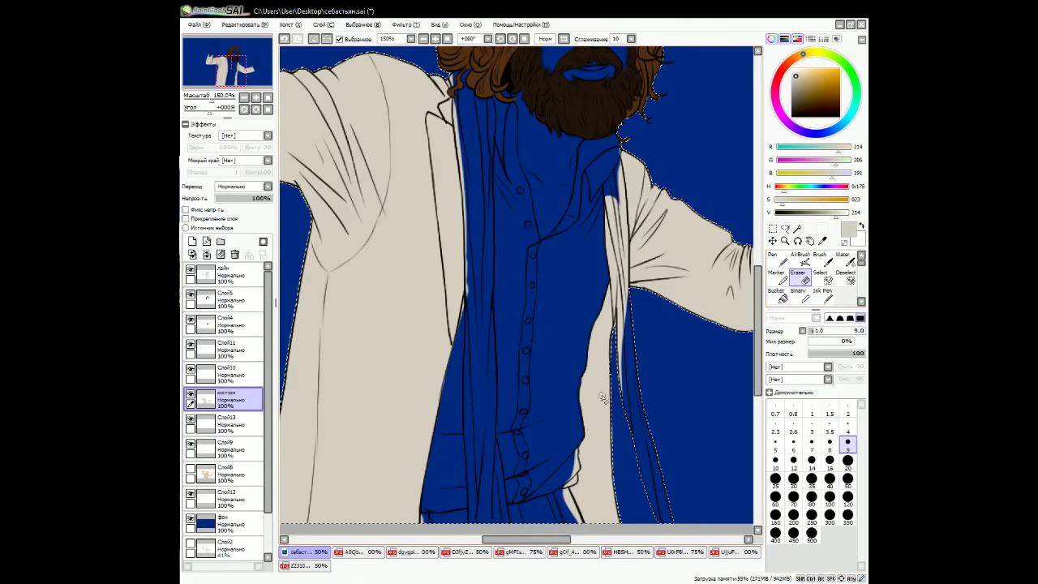
{"action": "scroll", "coordinate": [572, 474], "scroll_direction": "up", "scroll_amount": 2}
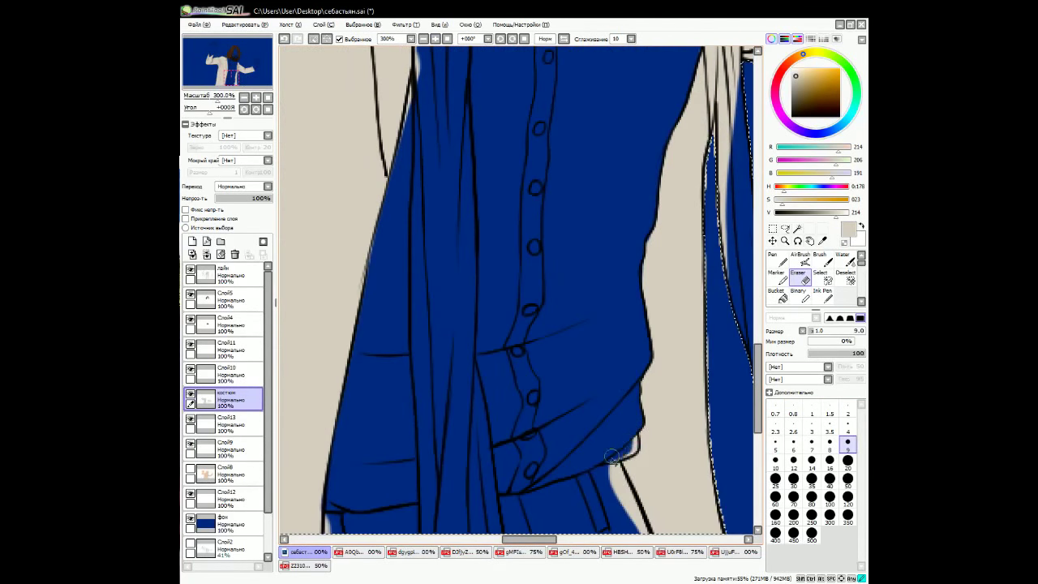
{"action": "scroll", "coordinate": [627, 239], "scroll_direction": "right", "scroll_amount": 3}
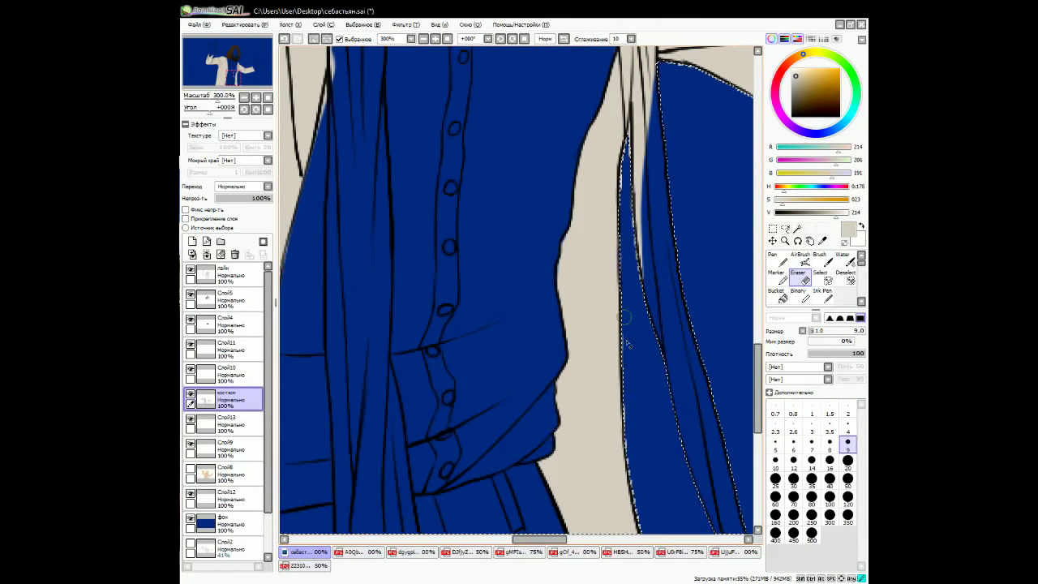
{"action": "scroll", "coordinate": [629, 440], "scroll_direction": "up", "scroll_amount": 4}
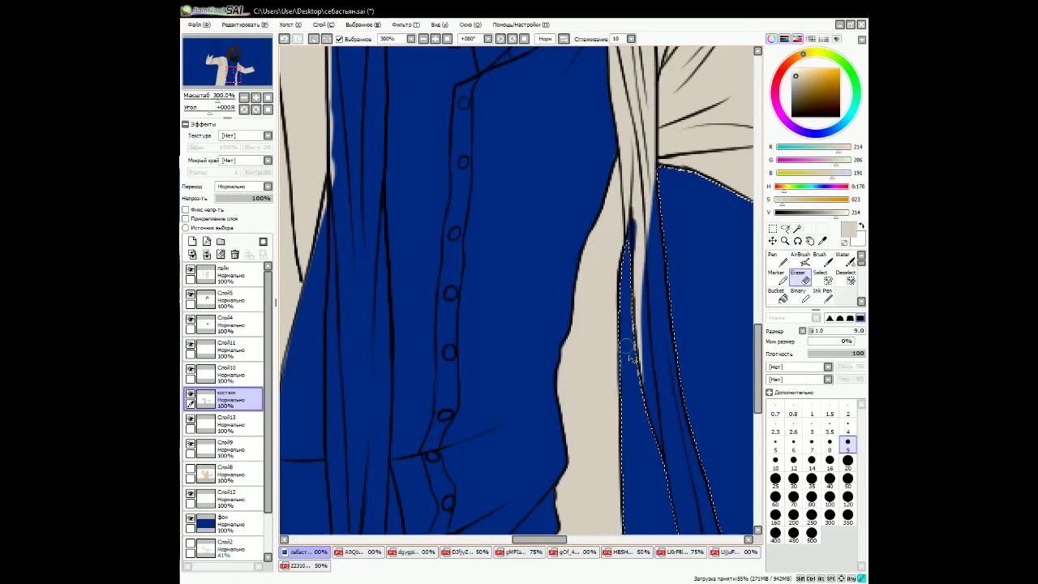
Clean the coat colour along the front edge and raised cuff, and touch up the outstretched sleeve's end with the size 9 pen.
{"action": "scroll", "coordinate": [676, 243], "scroll_direction": "left", "scroll_amount": 10}
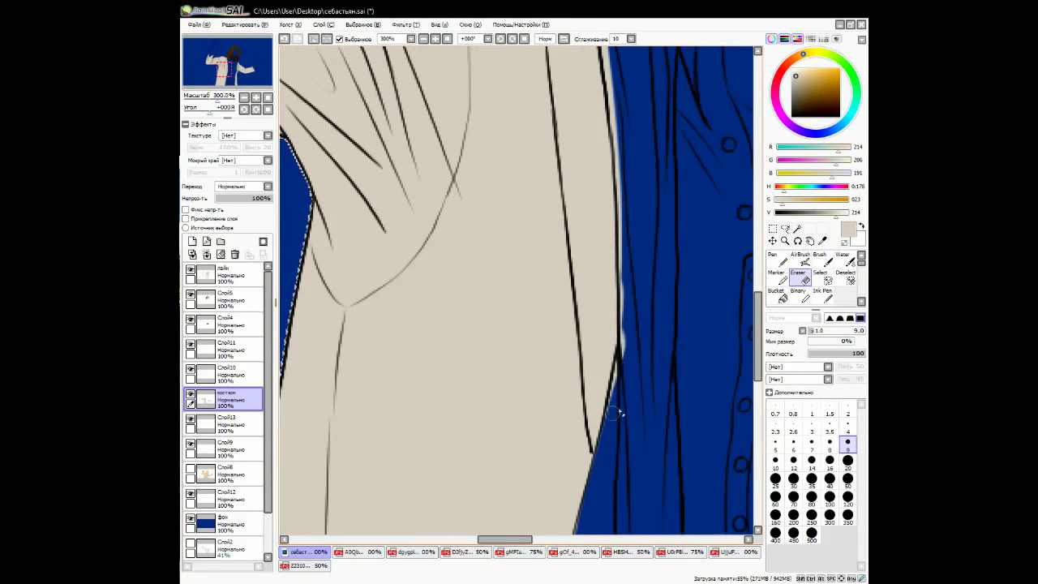
{"action": "scroll", "coordinate": [761, 331], "scroll_direction": "down", "scroll_amount": 10}
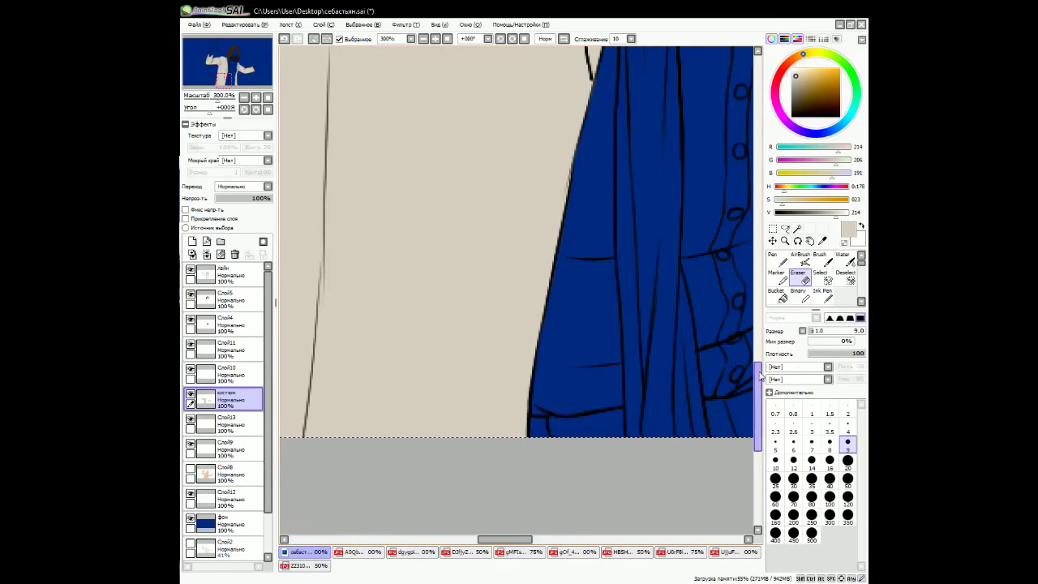
{"action": "scroll", "coordinate": [600, 281], "scroll_direction": "up", "scroll_amount": 20}
{"action": "scroll", "coordinate": [466, 430], "scroll_direction": "left", "scroll_amount": 5}
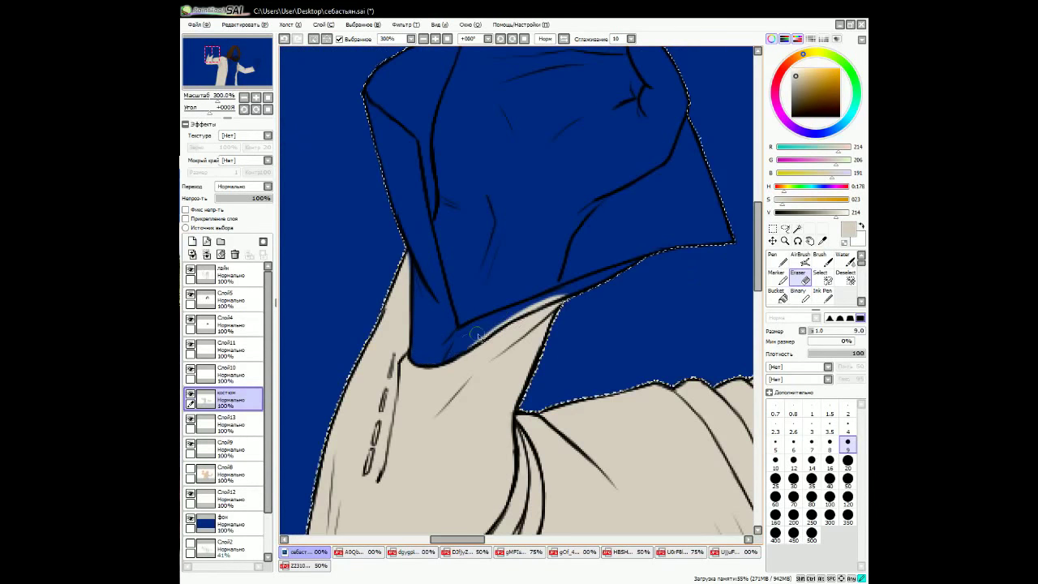
{"action": "scroll", "coordinate": [557, 300], "scroll_direction": "down", "scroll_amount": 4}
{"action": "scroll", "coordinate": [608, 381], "scroll_direction": "up", "scroll_amount": 2}
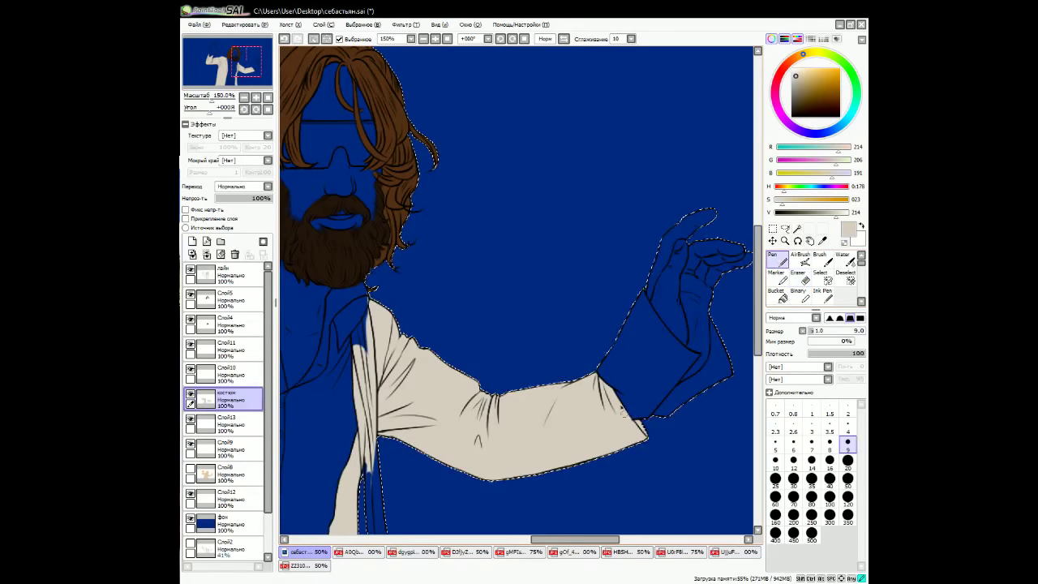
{"action": "key", "text": "n"}
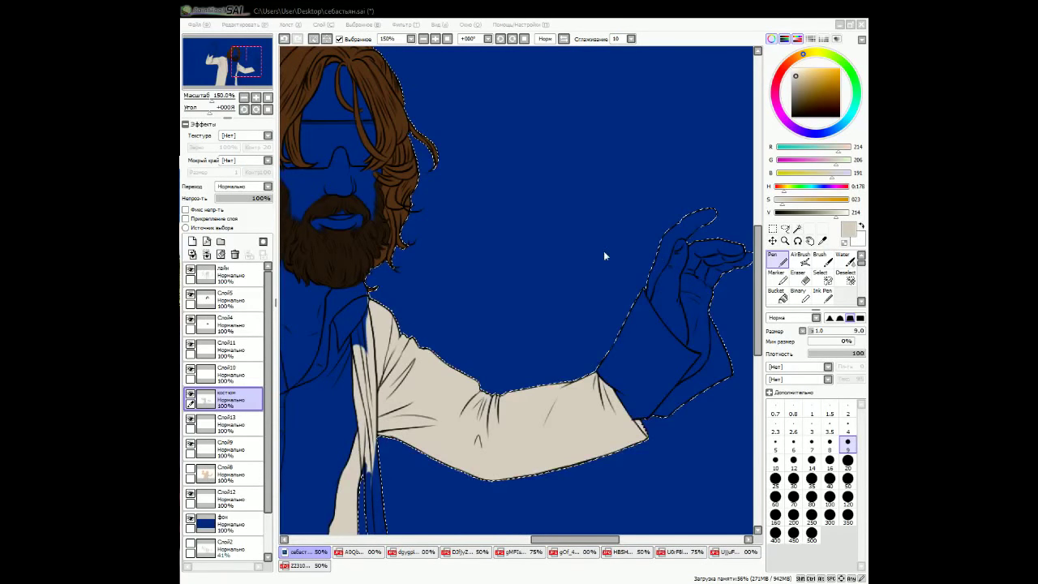
{"action": "scroll", "coordinate": [445, 49], "scroll_direction": "down", "scroll_amount": 2}
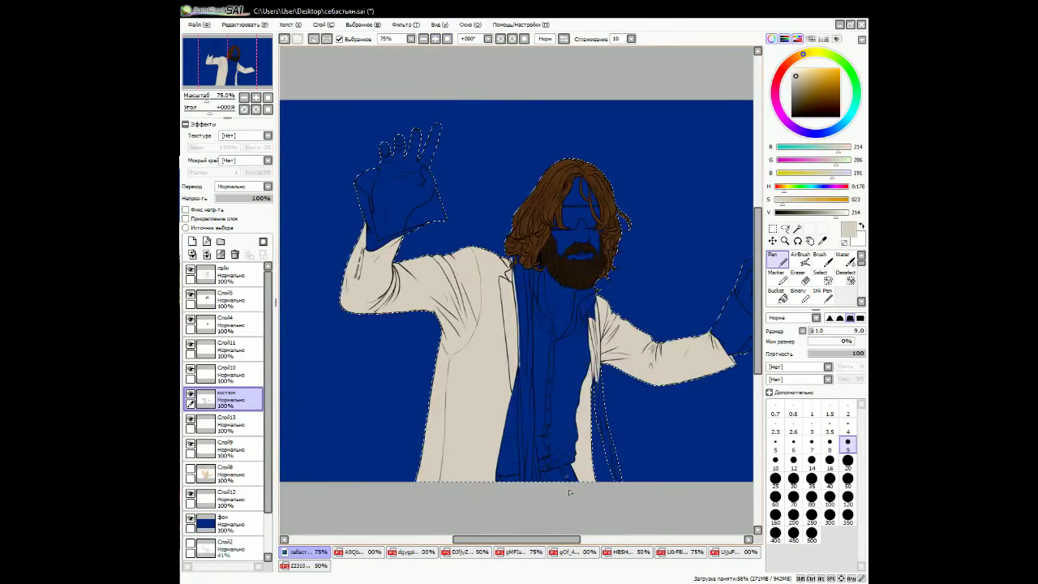
Sample a light grey (R 216, G 213, B 207) from the reference photos and paint the shirt and cuffs on layer Слой14.
{"action": "left_click", "coordinate": [681, 552]}
{"action": "left_click", "coordinate": [484, 553]}
{"action": "left_click", "coordinate": [375, 552]}
{"action": "left_click", "coordinate": [515, 552]}
{"action": "left_click", "coordinate": [489, 397], "text": "alt"}
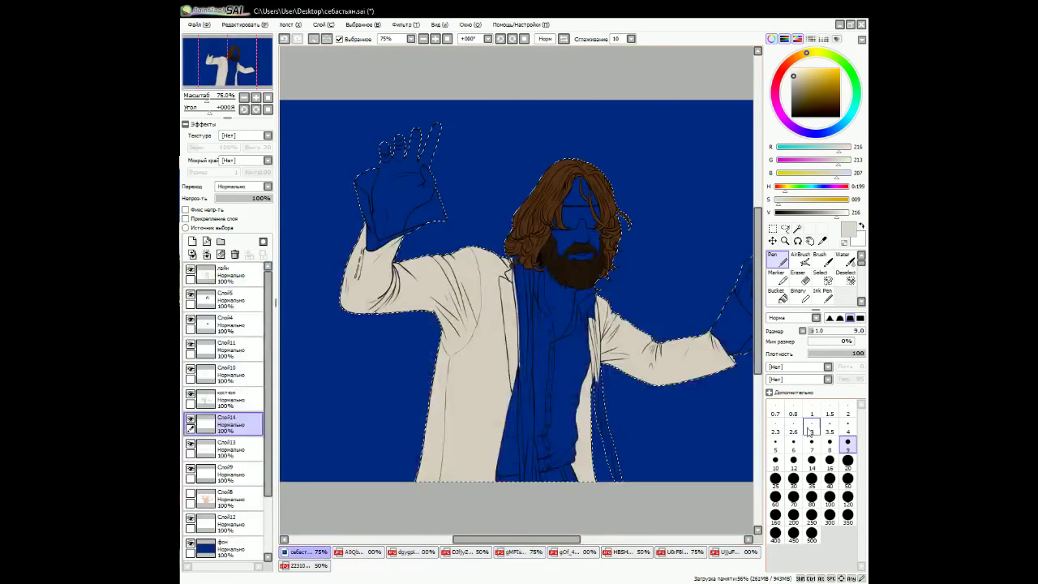
{"action": "mouse_move", "coordinate": [536, 455]}
{"action": "left_mouse_down"}
{"action": "mouse_move", "coordinate": [560, 349]}
{"action": "mouse_move", "coordinate": [533, 325]}
{"action": "mouse_move", "coordinate": [617, 321]}
{"action": "mouse_move", "coordinate": [503, 211]}
{"action": "mouse_move", "coordinate": [453, 80]}
{"action": "left_mouse_up"}
Erase the shirt colour from the raised palm and wrist on layer Слой14 and tidy the cuff's edges up to the line art.
{"action": "key", "text": "e"}
{"action": "scroll", "coordinate": [451, 138], "scroll_direction": "up", "scroll_amount": 3}
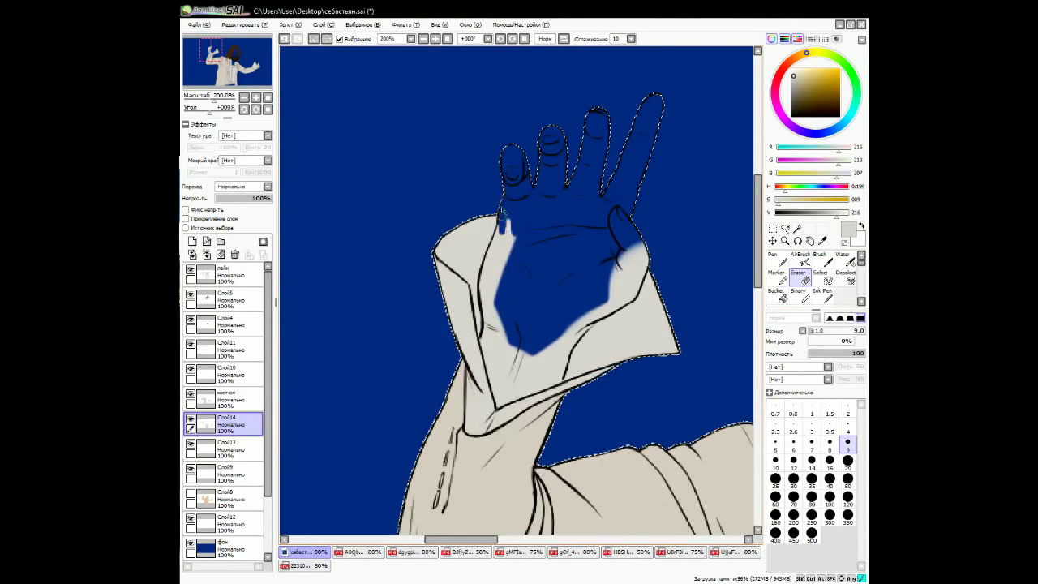
{"action": "key", "text": "bracketright"}
{"action": "key", "text": "bracketright"}
{"action": "key", "text": "bracketright"}
{"action": "key", "text": "bracketright"}
{"action": "key", "text": "bracketright"}
{"action": "mouse_move", "coordinate": [497, 352]}
{"action": "left_mouse_down"}
{"action": "mouse_move", "coordinate": [579, 247]}
{"action": "mouse_move", "coordinate": [514, 255]}
{"action": "mouse_move", "coordinate": [531, 330]}
{"action": "mouse_move", "coordinate": [634, 257]}
{"action": "mouse_move", "coordinate": [635, 276]}
{"action": "mouse_move", "coordinate": [602, 180]}
{"action": "mouse_move", "coordinate": [598, 233]}
{"action": "mouse_move", "coordinate": [615, 235]}
{"action": "mouse_move", "coordinate": [600, 293]}
{"action": "left_mouse_up"}
{"action": "key", "text": "n"}
{"action": "key", "text": "e"}
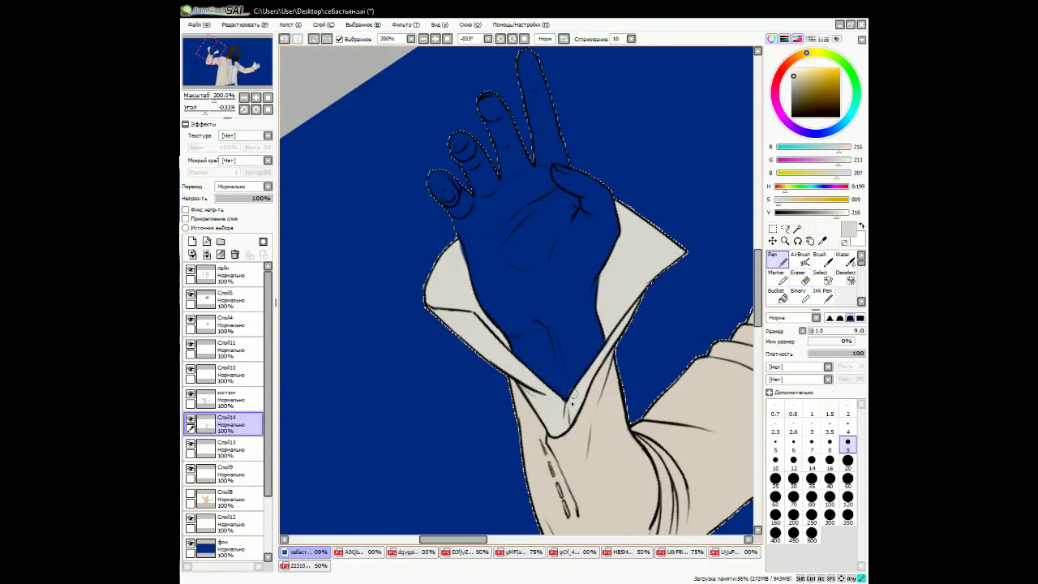
{"action": "left_click_drag", "start_coordinate": [567, 398], "coordinate": [584, 310]}
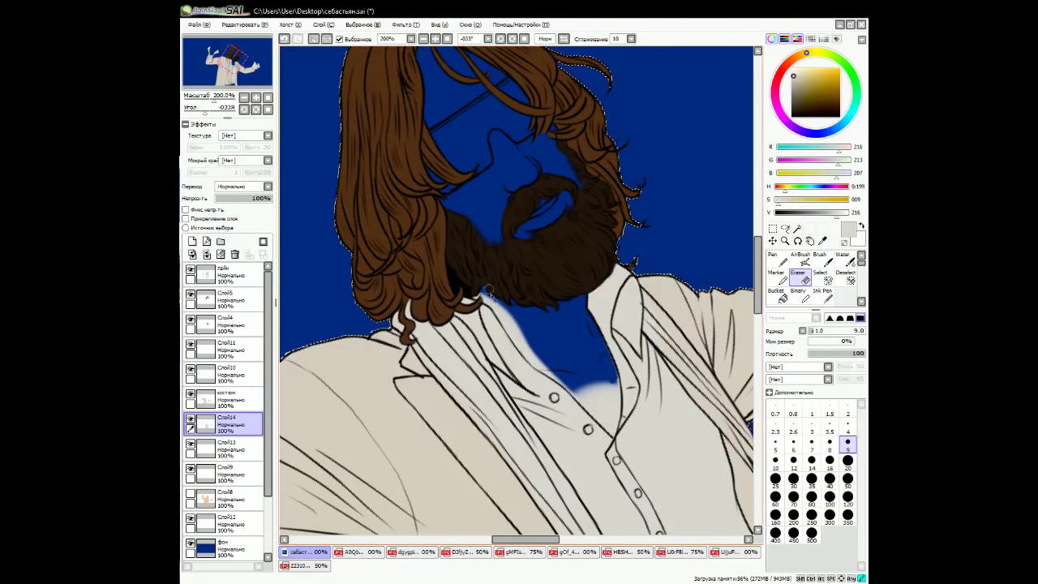
Erase the shirt colour spilling onto the neck opening and past the shirt's hem on layer Слой14.
{"action": "mouse_move", "coordinate": [576, 386]}
{"action": "left_mouse_down"}
{"action": "mouse_move", "coordinate": [602, 425]}
{"action": "mouse_move", "coordinate": [601, 340]}
{"action": "mouse_move", "coordinate": [617, 385]}
{"action": "mouse_move", "coordinate": [613, 419]}
{"action": "mouse_move", "coordinate": [538, 299]}
{"action": "mouse_move", "coordinate": [636, 302]}
{"action": "mouse_move", "coordinate": [621, 412]}
{"action": "left_mouse_up"}
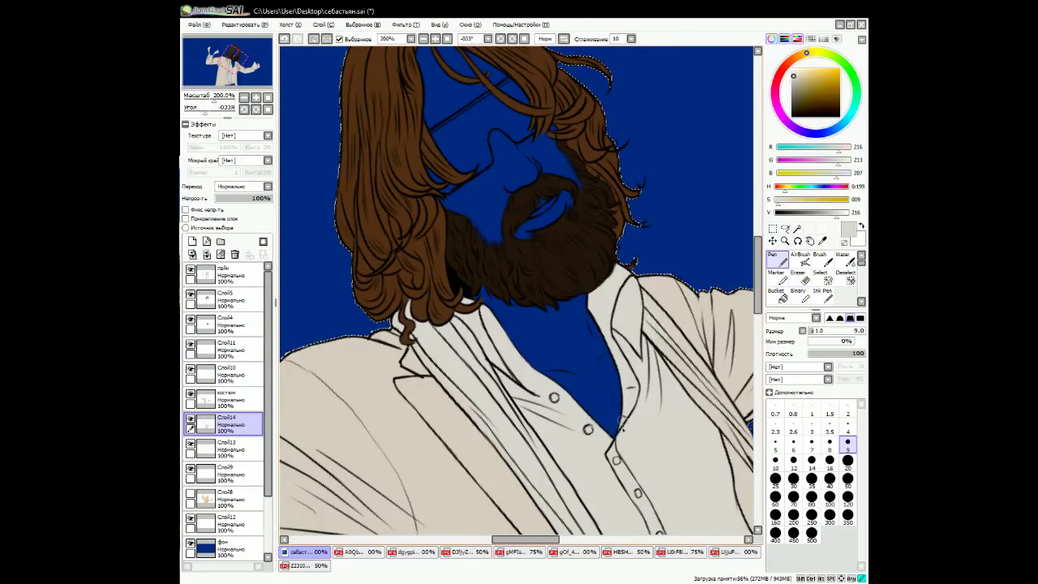
{"action": "left_click", "coordinate": [512, 39]}
{"action": "scroll", "coordinate": [511, 45], "scroll_direction": "down", "scroll_amount": 5}
{"action": "left_click_drag", "start_coordinate": [512, 45], "coordinate": [659, 394]}
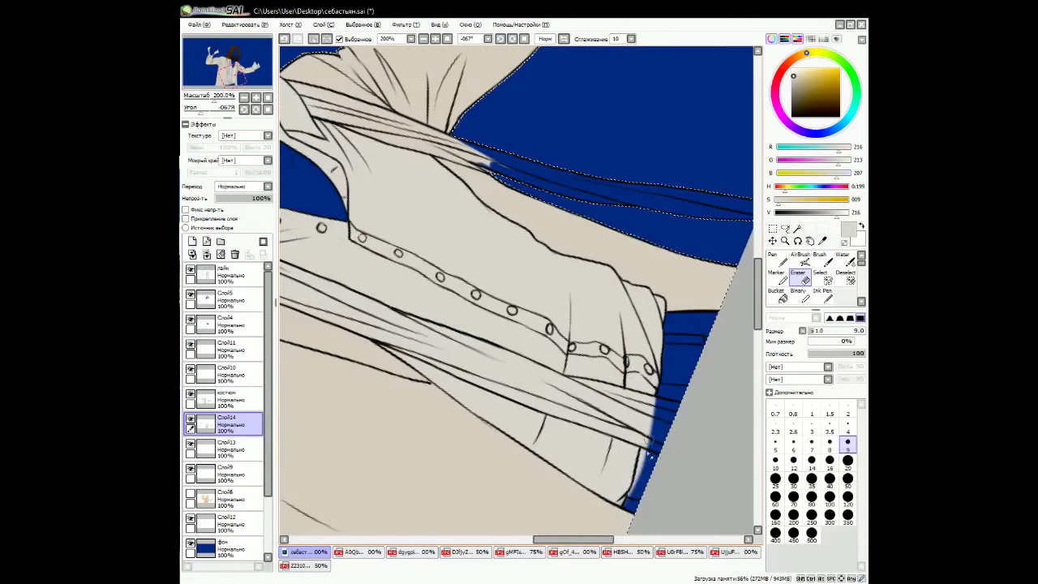
{"action": "key", "text": "Escape"}
{"action": "left_click_drag", "start_coordinate": [499, 174], "coordinate": [684, 267]}
{"action": "left_click_drag", "start_coordinate": [568, 248], "coordinate": [580, 300]}
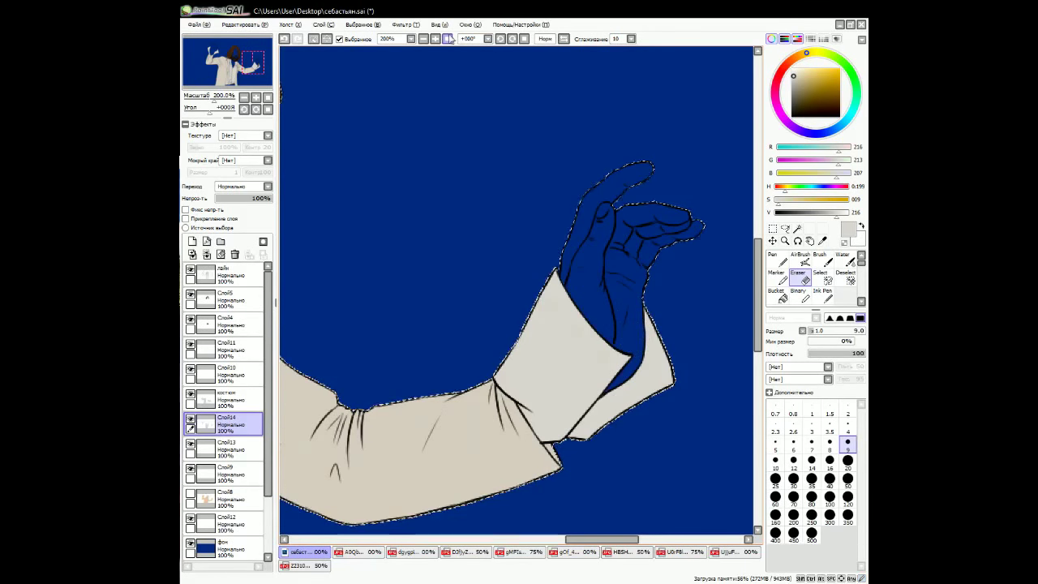
Sample a cream (R 227, G 223, B 196) from the beach reference photo, rename layer Слой10 to шарф, and hide layers костюм and Слой14.
{"action": "scroll", "coordinate": [636, 355], "scroll_direction": "down", "scroll_amount": 5}
{"action": "scroll", "coordinate": [637, 356], "scroll_direction": "up", "scroll_amount": 2}
{"action": "left_click", "coordinate": [685, 553]}
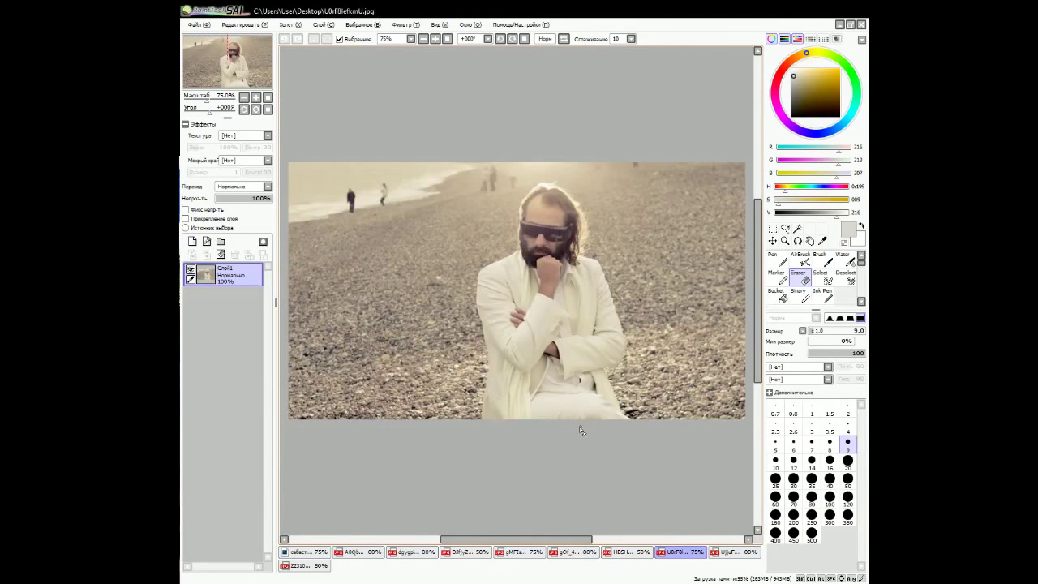
{"action": "left_click", "coordinate": [779, 260]}
{"action": "left_click", "coordinate": [305, 552]}
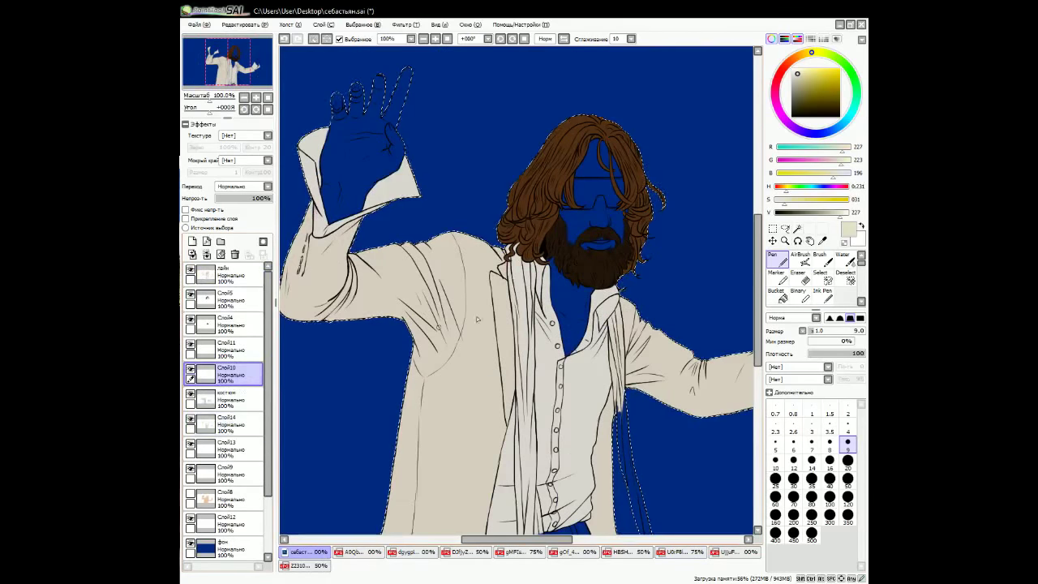
{"action": "key", "text": "Return"}
{"action": "left_click_drag", "start_coordinate": [190, 394], "coordinate": [189, 418]}
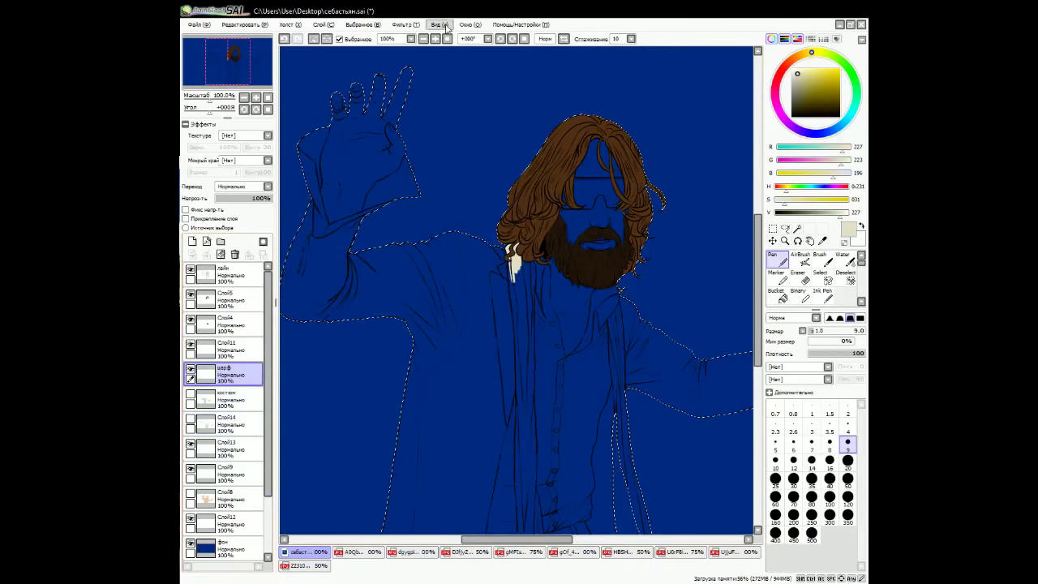
Paint the long scarf strip on the raised-arm side down to the canvas edge with the size 20 pen on layer шарф.
{"action": "scroll", "coordinate": [527, 292], "scroll_direction": "up", "scroll_amount": 2}
{"action": "left_click", "coordinate": [847, 460]}
{"action": "left_click_drag", "start_coordinate": [537, 284], "coordinate": [526, 471]}
{"action": "left_click_drag", "start_coordinate": [535, 390], "coordinate": [531, 495]}
{"action": "scroll", "coordinate": [531, 495], "scroll_direction": "down", "scroll_amount": 3}
{"action": "left_click_drag", "start_coordinate": [539, 252], "coordinate": [528, 365]}
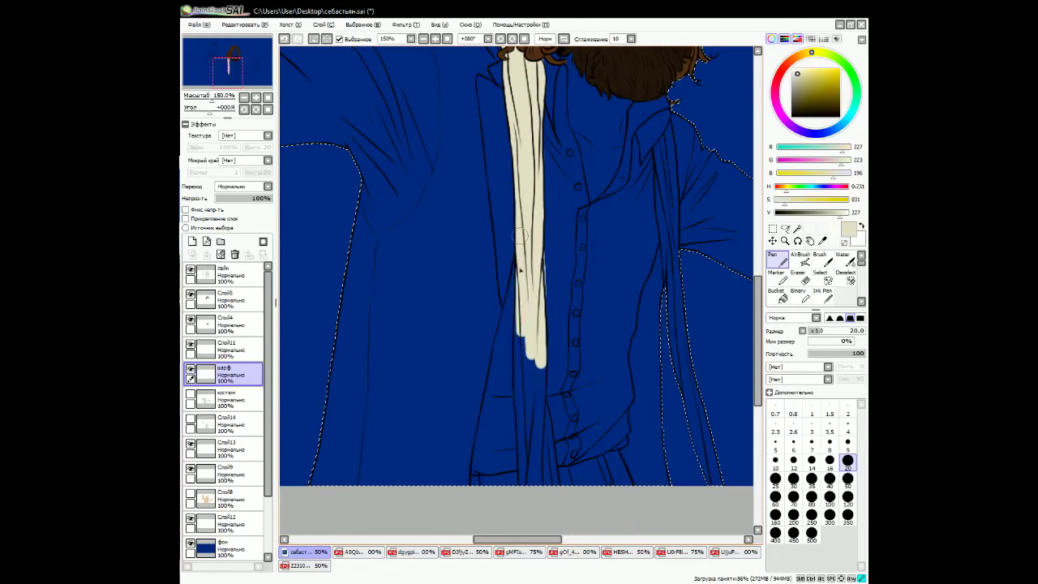
{"action": "left_click_drag", "start_coordinate": [519, 235], "coordinate": [550, 478]}
{"action": "left_click_drag", "start_coordinate": [531, 357], "coordinate": [539, 483]}
Erase the cream spilling past the line art along both edges of the long scarf strip.
{"action": "key", "text": "e"}
{"action": "scroll", "coordinate": [476, 56], "scroll_direction": "up", "scroll_amount": 1}
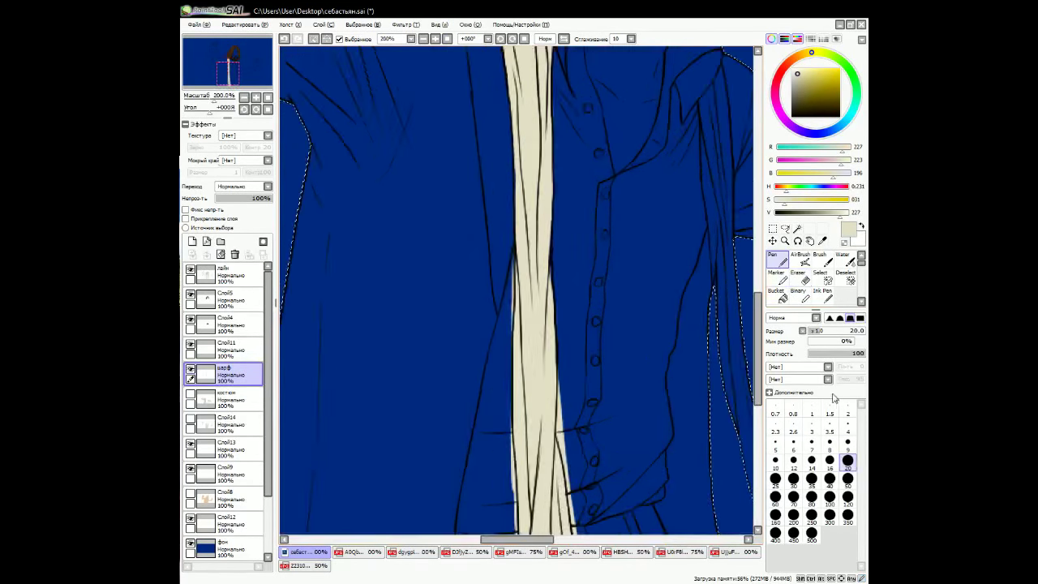
{"action": "scroll", "coordinate": [511, 290], "scroll_direction": "down", "scroll_amount": 1}
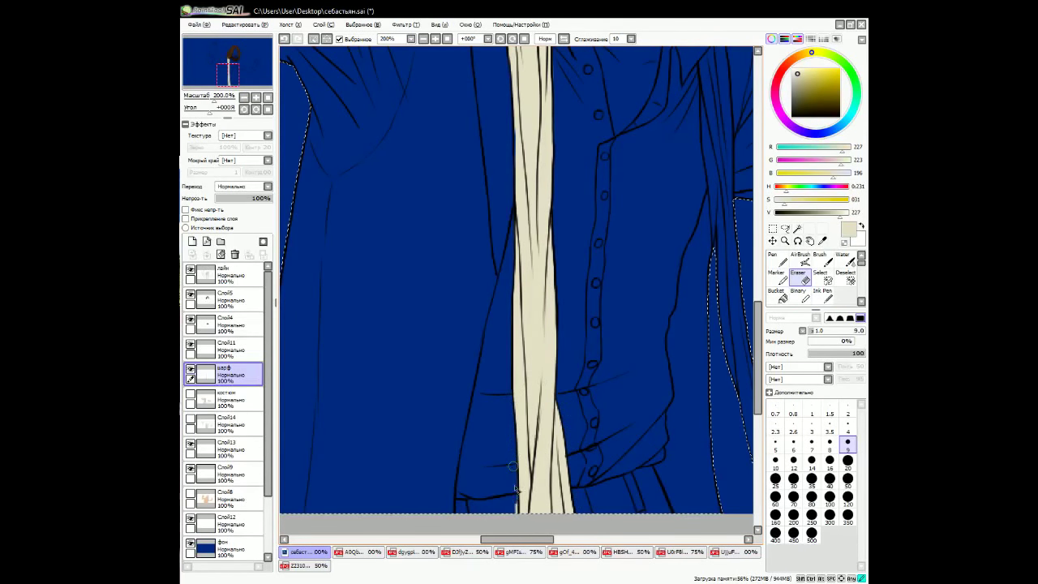
{"action": "scroll", "coordinate": [516, 487], "scroll_direction": "up", "scroll_amount": 8}
Paint the narrow scarf strip beside the outstretched arm from collar to canvas edge with size 9, 50 and 20 pens, then tidy its edges.
{"action": "key", "text": "n"}
{"action": "scroll", "coordinate": [547, 255], "scroll_direction": "right", "scroll_amount": 3}
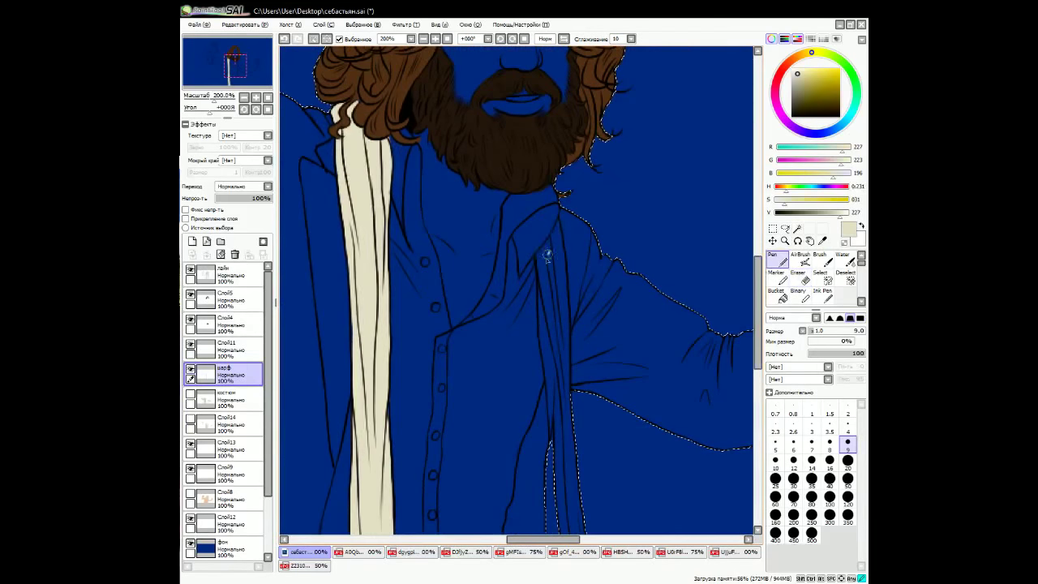
{"action": "left_click_drag", "start_coordinate": [556, 418], "coordinate": [570, 503]}
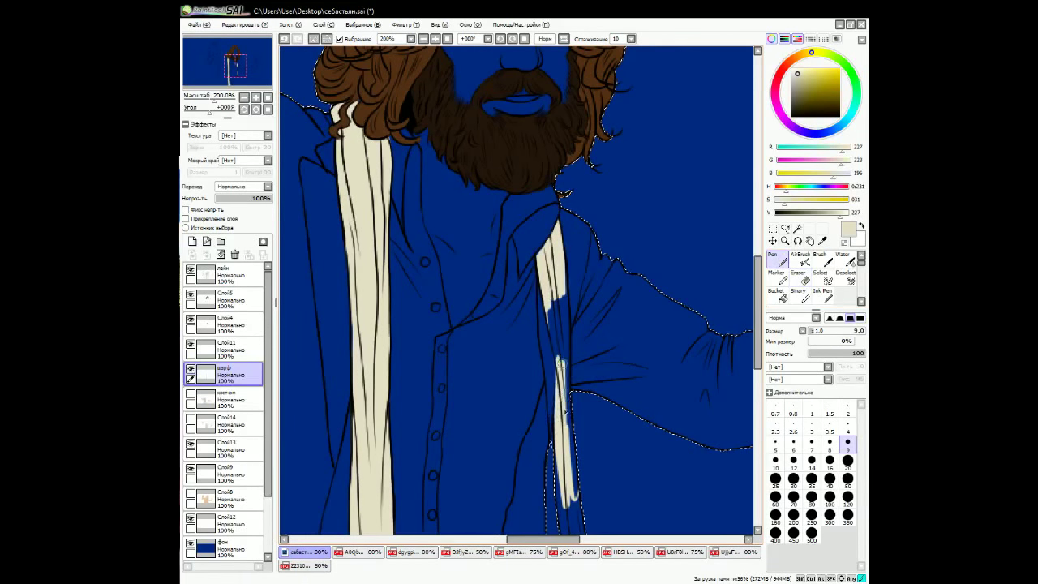
{"action": "scroll", "coordinate": [568, 365], "scroll_direction": "down", "scroll_amount": 5}
{"action": "left_click", "coordinate": [847, 478]}
{"action": "left_click_drag", "start_coordinate": [559, 268], "coordinate": [607, 513]}
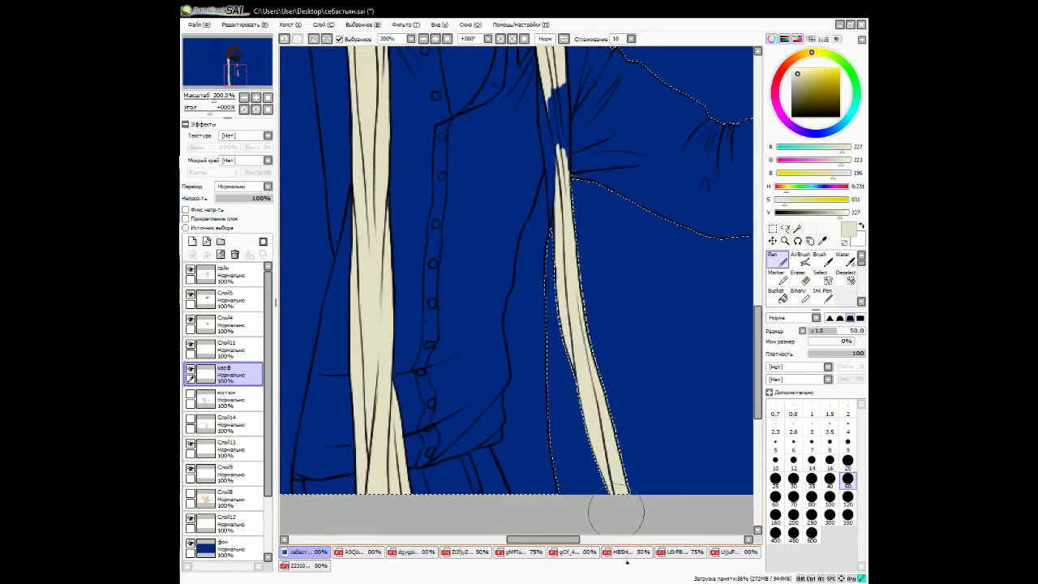
{"action": "scroll", "coordinate": [714, 325], "scroll_direction": "up", "scroll_amount": 4}
{"action": "left_click", "coordinate": [848, 460]}
{"action": "left_click_drag", "start_coordinate": [556, 236], "coordinate": [566, 324]}
{"action": "left_click", "coordinate": [799, 278]}
{"action": "scroll", "coordinate": [519, 325], "scroll_direction": "down", "scroll_amount": 3}
Show skin layer Слой8, coat layer костюм and shirt layer Слой14 again.
{"action": "key", "text": "ctrl+minus"}
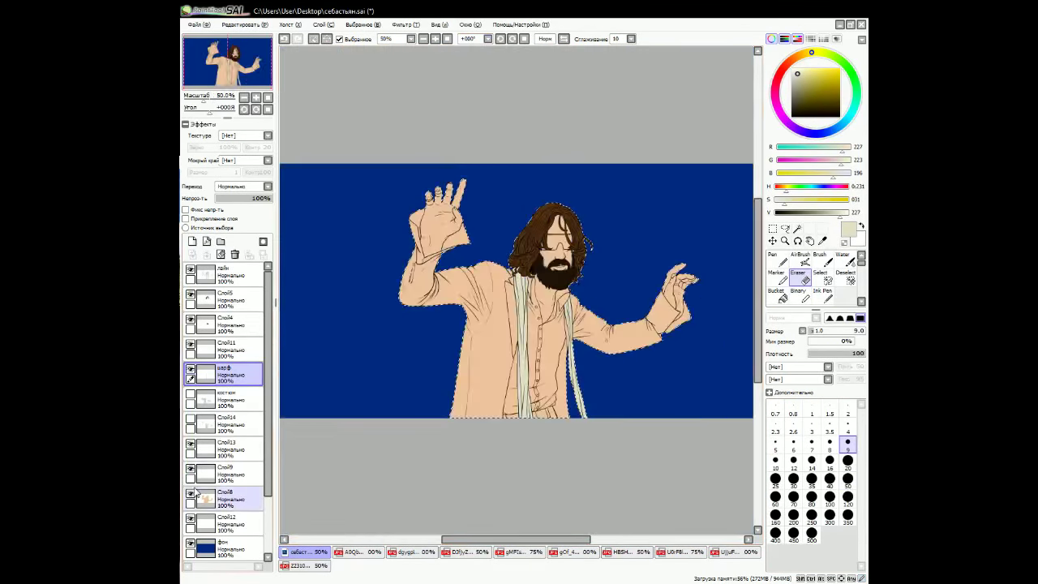
{"action": "left_click", "coordinate": [207, 398]}
{"action": "left_click", "coordinate": [207, 422]}
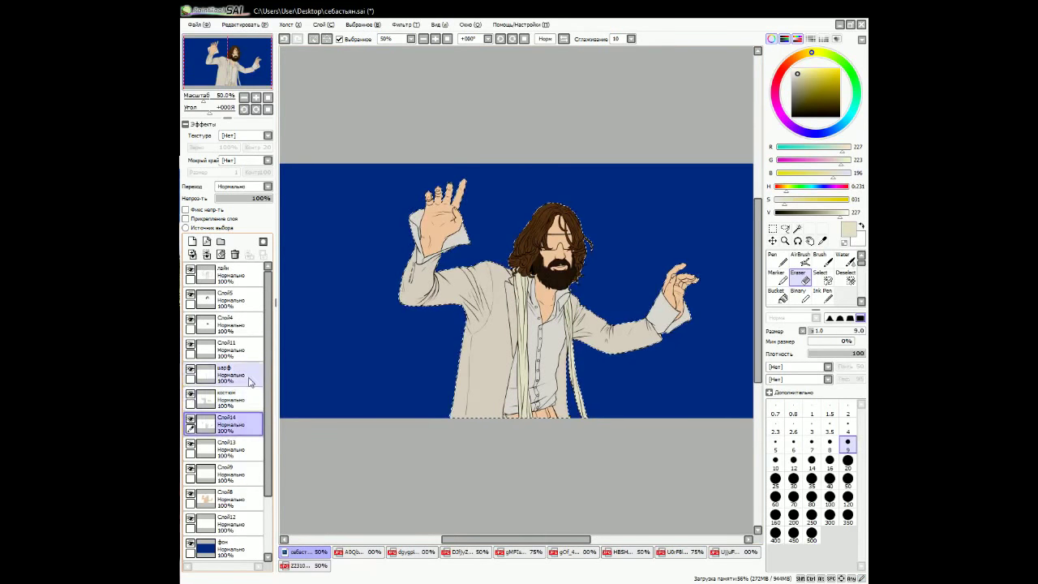
Lighten the shirt colour on layer Слой14 and the scarf colour on layer шарф with a colour adjustment filter.
{"action": "key", "text": "ctrl+t"}
{"action": "key", "text": "Return"}
{"action": "left_click", "coordinate": [207, 374]}
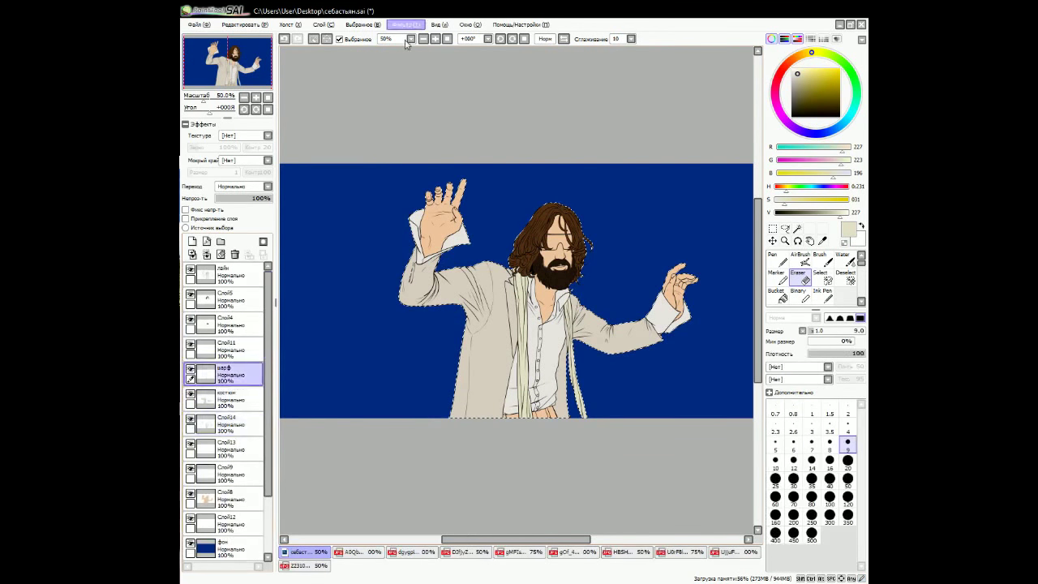
{"action": "key", "text": "ctrl+t"}
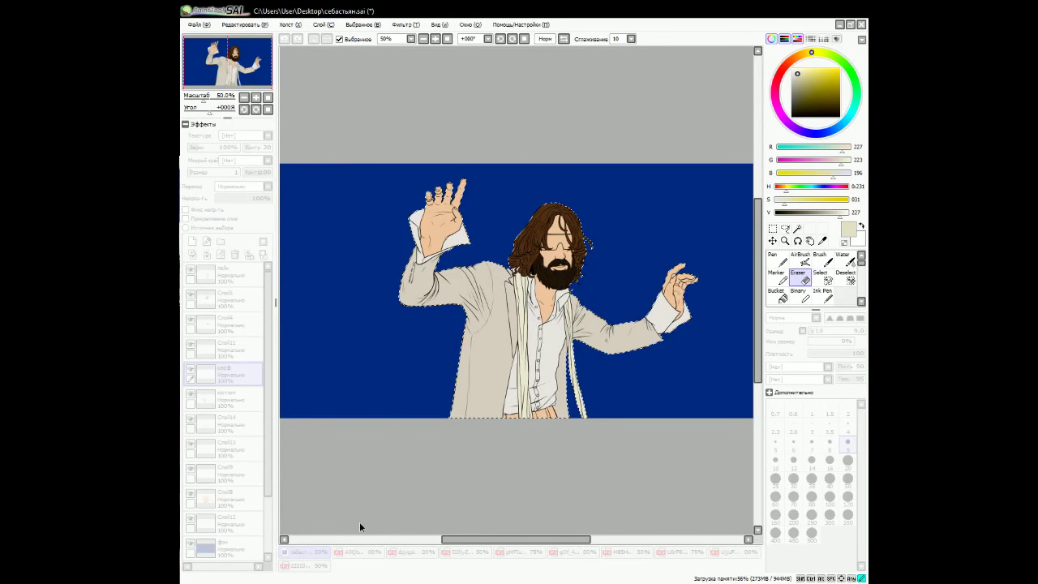
{"action": "key", "text": "Return"}
Paint the sunglasses near-black (R 22, G 22, B 22) on layer Слой11 with the pen.
{"action": "left_click", "coordinate": [434, 38]}
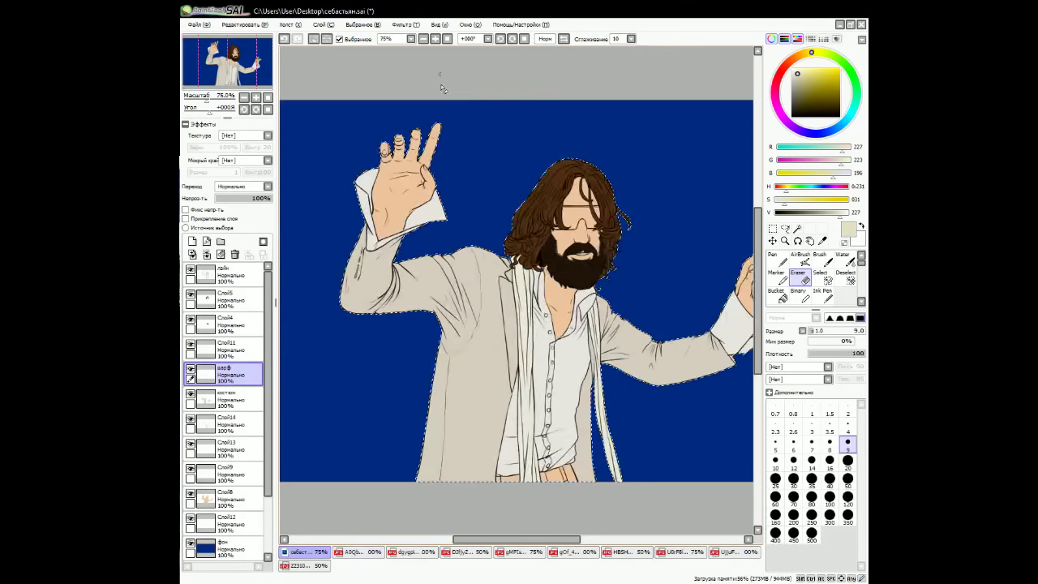
{"action": "left_click", "coordinate": [227, 350]}
{"action": "left_click", "coordinate": [435, 38]}
{"action": "key", "text": "n"}
{"action": "scroll", "coordinate": [519, 267], "scroll_direction": "up", "scroll_amount": 4}
{"action": "left_click", "coordinate": [454, 276], "text": "alt"}
{"action": "mouse_move", "coordinate": [426, 284]}
{"action": "left_mouse_down"}
{"action": "mouse_move", "coordinate": [446, 288]}
{"action": "mouse_move", "coordinate": [487, 233]}
{"action": "mouse_move", "coordinate": [605, 235]}
{"action": "mouse_move", "coordinate": [575, 304]}
{"action": "mouse_move", "coordinate": [497, 294]}
{"action": "left_mouse_up"}
{"action": "key", "text": "bracketleft"}
{"action": "key", "text": "bracketleft"}
{"action": "scroll", "coordinate": [511, 276], "scroll_direction": "down", "scroll_amount": 5}
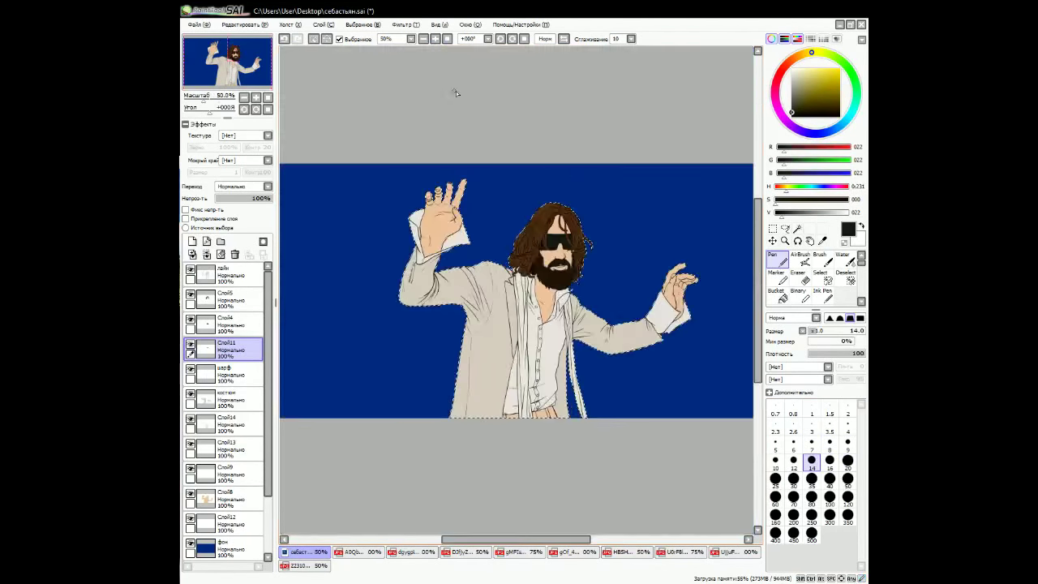
Sample the coat's beige (R 214, G 206, B 191) and paint the trousers on layer Слой13 with the size 50 pen.
{"action": "scroll", "coordinate": [456, 91], "scroll_direction": "up", "scroll_amount": 1}
{"action": "left_click", "coordinate": [406, 268], "text": "alt"}
{"action": "left_click", "coordinate": [192, 423]}
{"action": "left_click", "coordinate": [223, 449]}
{"action": "mouse_move", "coordinate": [758, 288]}
{"action": "left_mouse_down"}
{"action": "mouse_move", "coordinate": [758, 308]}
{"action": "mouse_move", "coordinate": [759, 297]}
{"action": "left_mouse_up"}
{"action": "key", "text": "bracketright"}
{"action": "key", "text": "bracketright"}
{"action": "key", "text": "bracketright"}
{"action": "key", "text": "bracketright"}
{"action": "key", "text": "bracketright"}
{"action": "key", "text": "bracketright"}
{"action": "key", "text": "bracketright"}
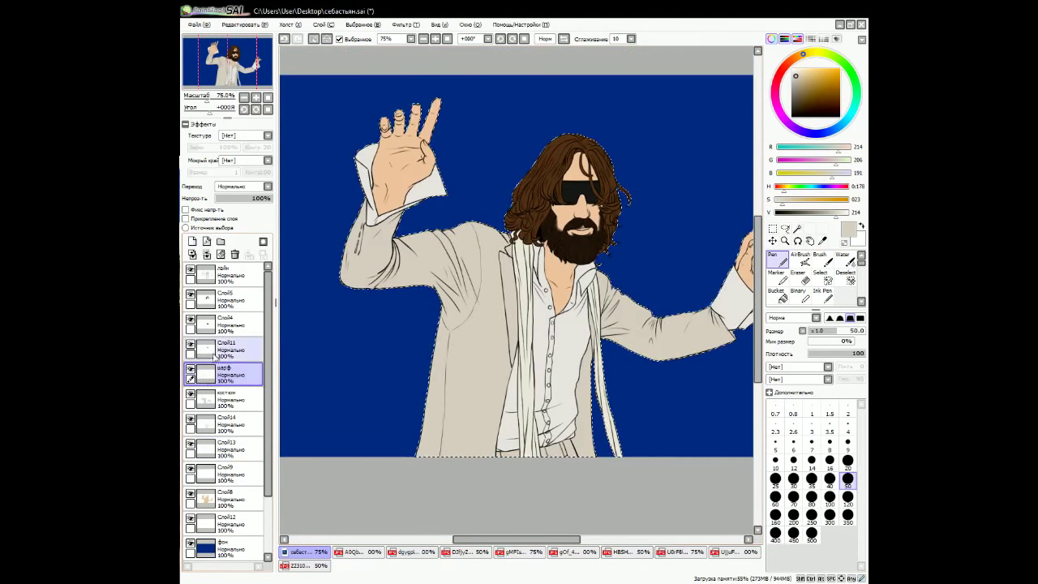
Paint the shirt's buttons light grey (R 206, G 204, B 200) from collar to hem on layer Слой4 with the size 9 pen.
{"action": "scroll", "coordinate": [516, 292], "scroll_direction": "up", "scroll_amount": 3}
{"action": "key", "text": "bracketleft"}
{"action": "key", "text": "bracketleft"}
{"action": "key", "text": "bracketleft"}
{"action": "key", "text": "bracketleft"}
{"action": "key", "text": "bracketleft"}
{"action": "key", "text": "bracketleft"}
{"action": "key", "text": "bracketleft"}
{"action": "key", "text": "bracketleft"}
{"action": "key", "text": "bracketleft"}
{"action": "key", "text": "bracketleft"}
{"action": "left_click", "coordinate": [596, 290], "text": "alt"}
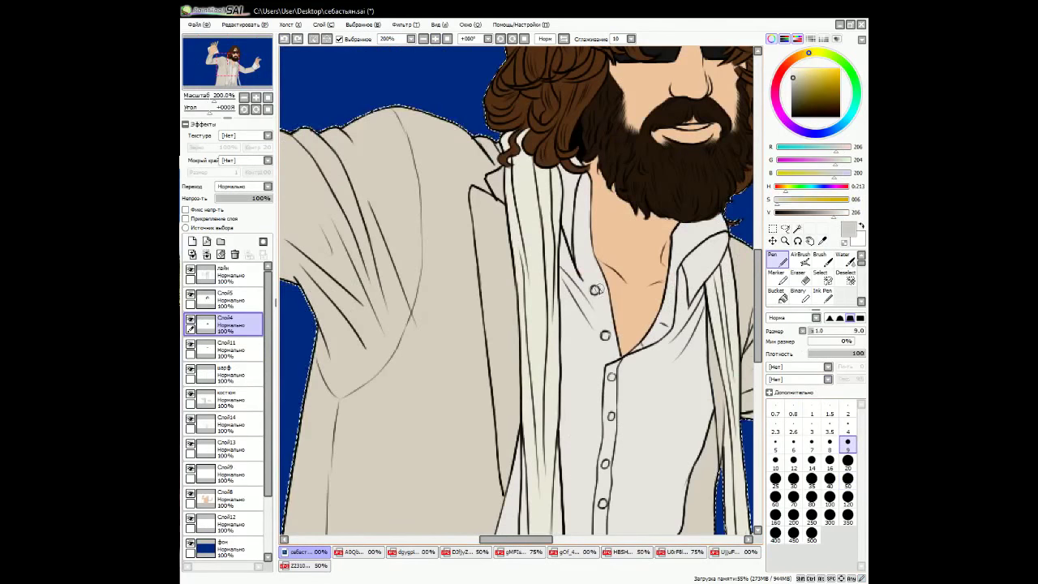
{"action": "scroll", "coordinate": [605, 335], "scroll_direction": "down", "scroll_amount": 3}
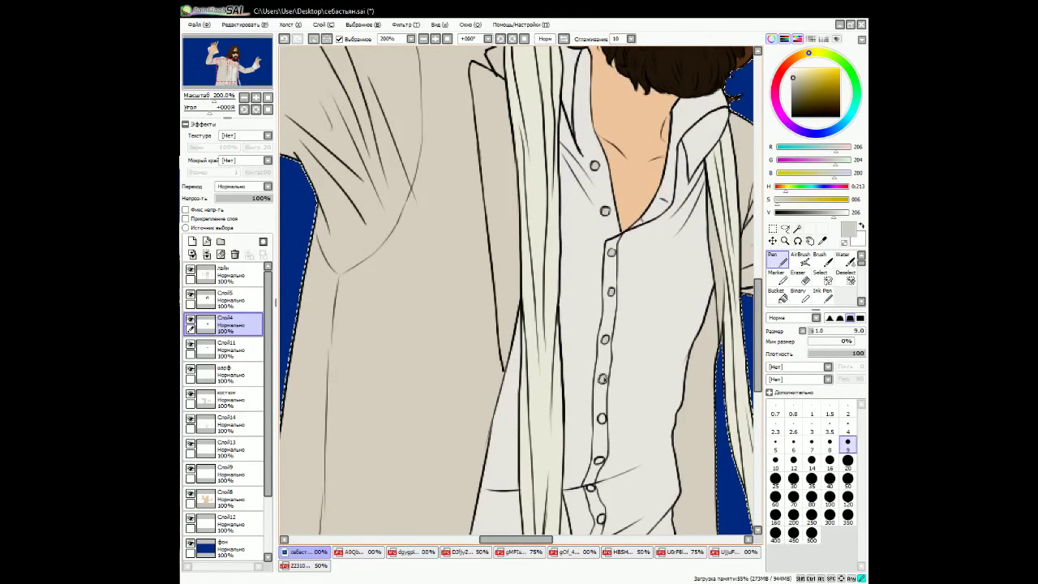
{"action": "scroll", "coordinate": [605, 299], "scroll_direction": "down", "scroll_amount": 3}
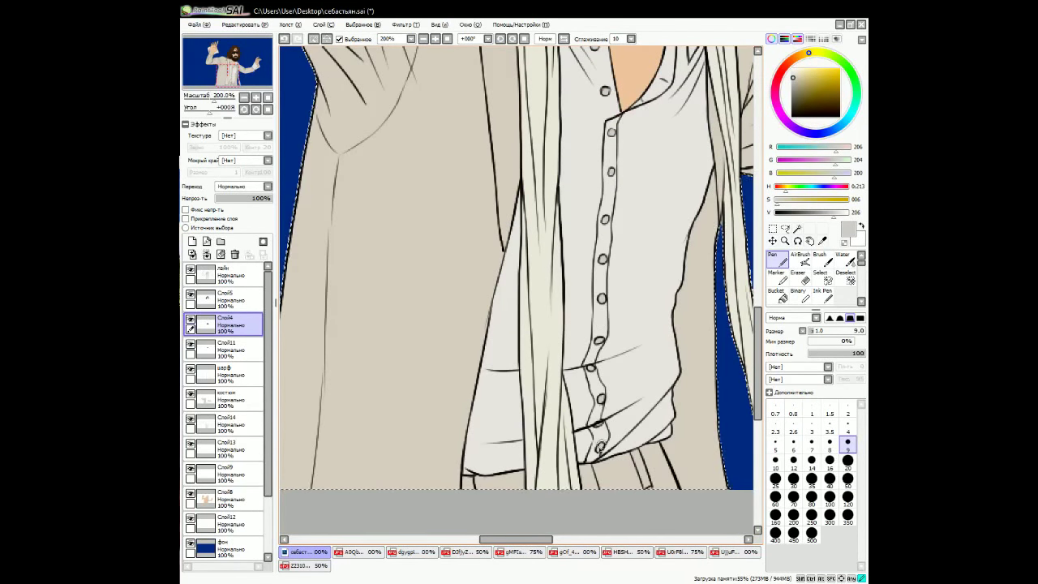
Paint the teeth off-white (R 230, G 226, B 211) on layer Слой9 with the size 9 pen.
{"action": "key", "text": "minus"}
{"action": "key", "text": "minus"}
{"action": "left_click", "coordinate": [223, 475]}
{"action": "key", "text": "plus"}
{"action": "key", "text": "plus"}
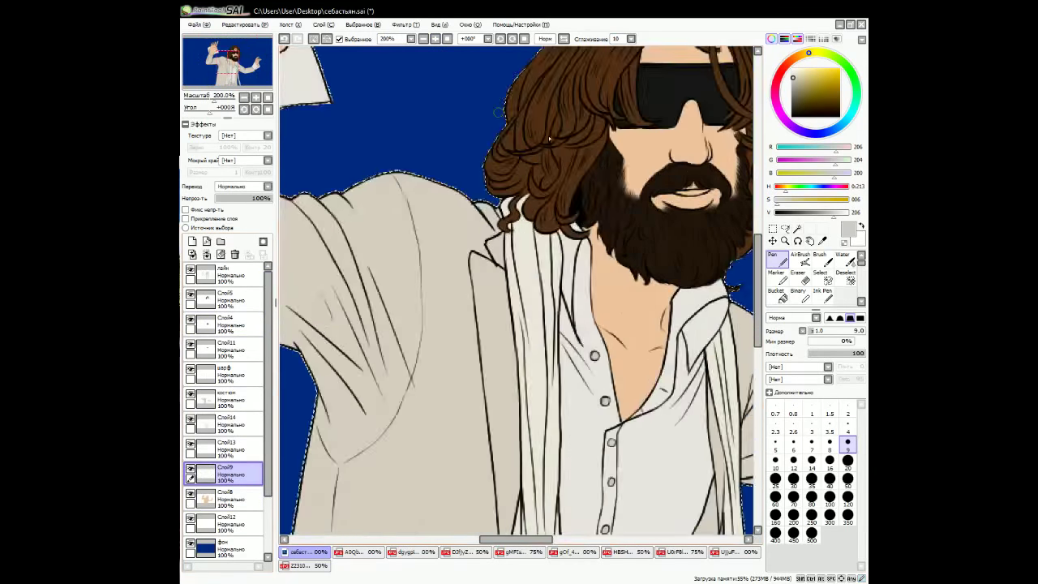
{"action": "scroll", "coordinate": [549, 140], "scroll_direction": "up", "scroll_amount": 3}
{"action": "key", "text": "plus"}
{"action": "left_click", "coordinate": [492, 358], "text": "alt"}
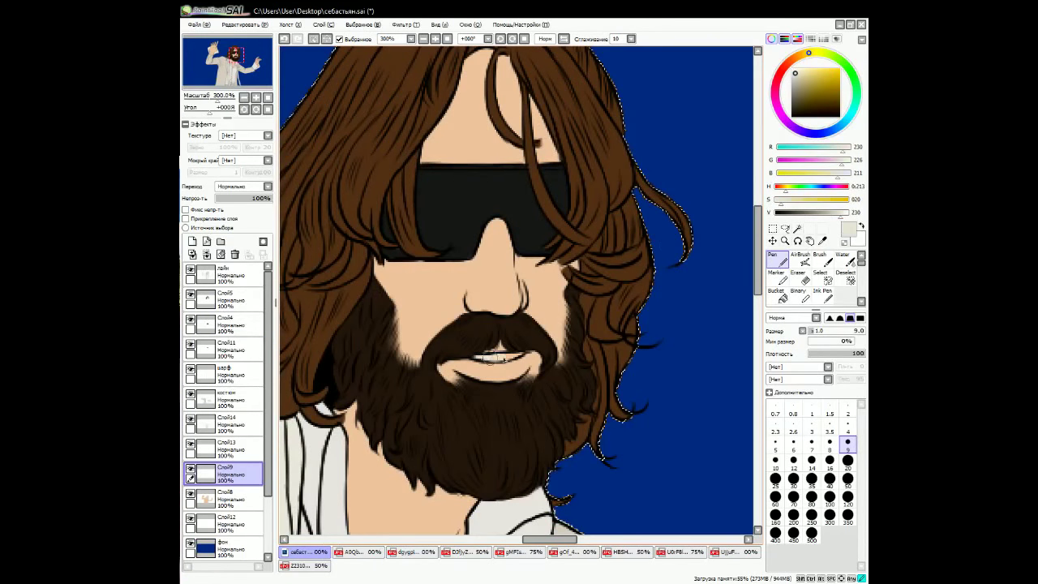
Add a new layer clipped to skin layer Слой8 and paint the lips pink (R 212, G 150, B 131) with the size 9 pen.
{"action": "scroll", "coordinate": [492, 358], "scroll_direction": "left", "scroll_amount": 2}
{"action": "left_click", "coordinate": [192, 241]}
{"action": "left_click_drag", "start_coordinate": [842, 160], "coordinate": [820, 160]}
{"action": "left_click_drag", "start_coordinate": [519, 367], "coordinate": [554, 378]}
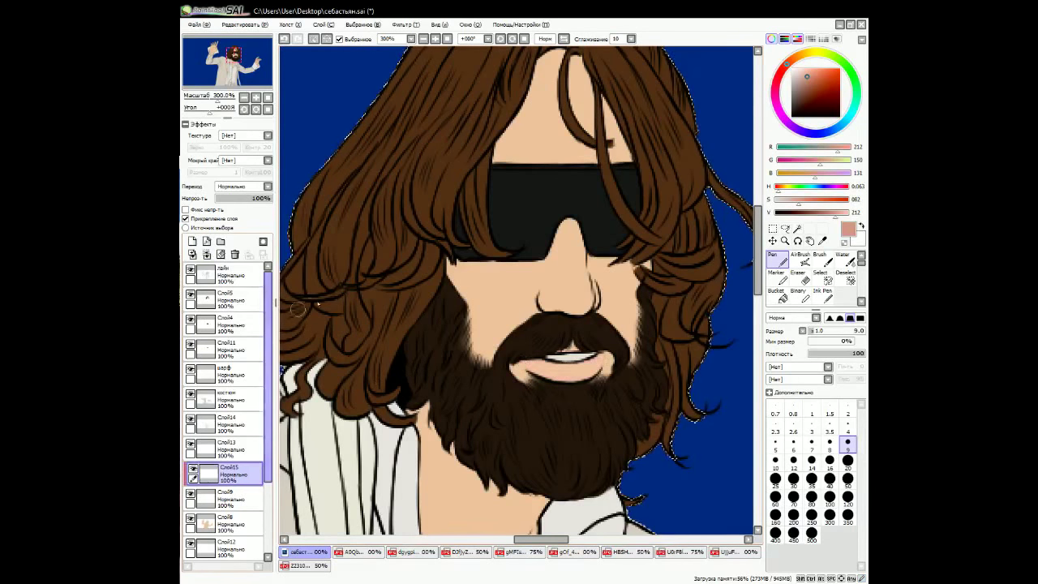
{"action": "left_click", "coordinate": [186, 218]}
{"action": "scroll", "coordinate": [469, 136], "scroll_direction": "down", "scroll_amount": 5}
Clear the selection around the figure, swap to white and set the pen size to 12.
{"action": "key", "text": "ctrl+d"}
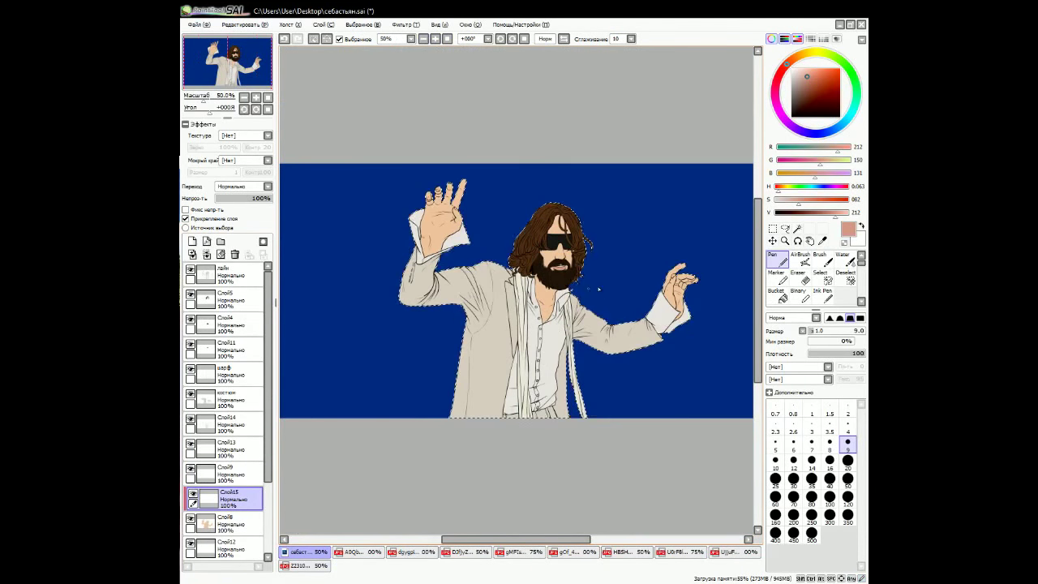
{"action": "key", "text": "x"}
{"action": "key", "text": "bracketright"}
{"action": "key", "text": "bracketright"}
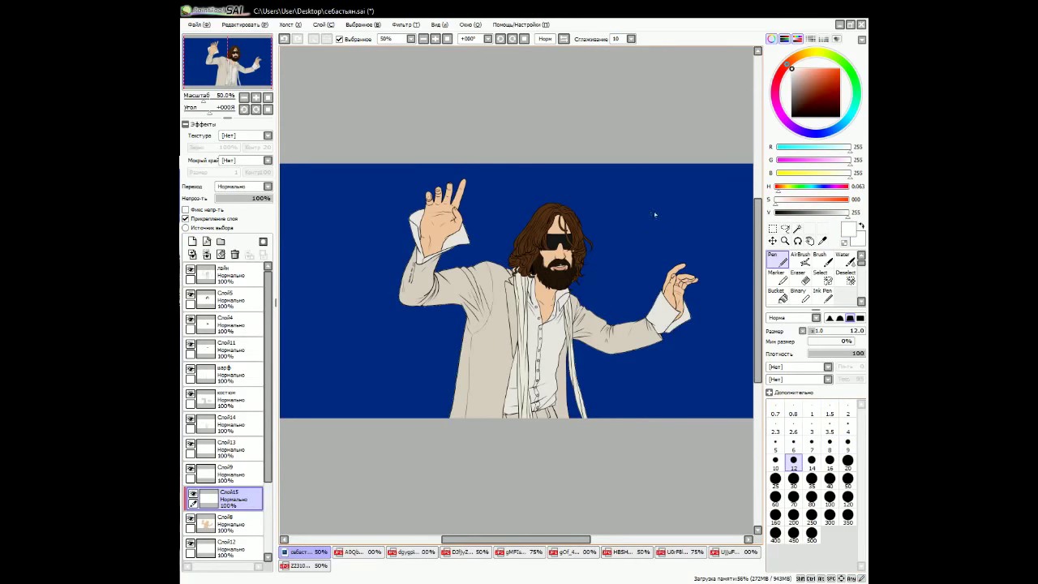
{"action": "scroll", "coordinate": [454, 251], "scroll_direction": "up", "scroll_amount": 3}
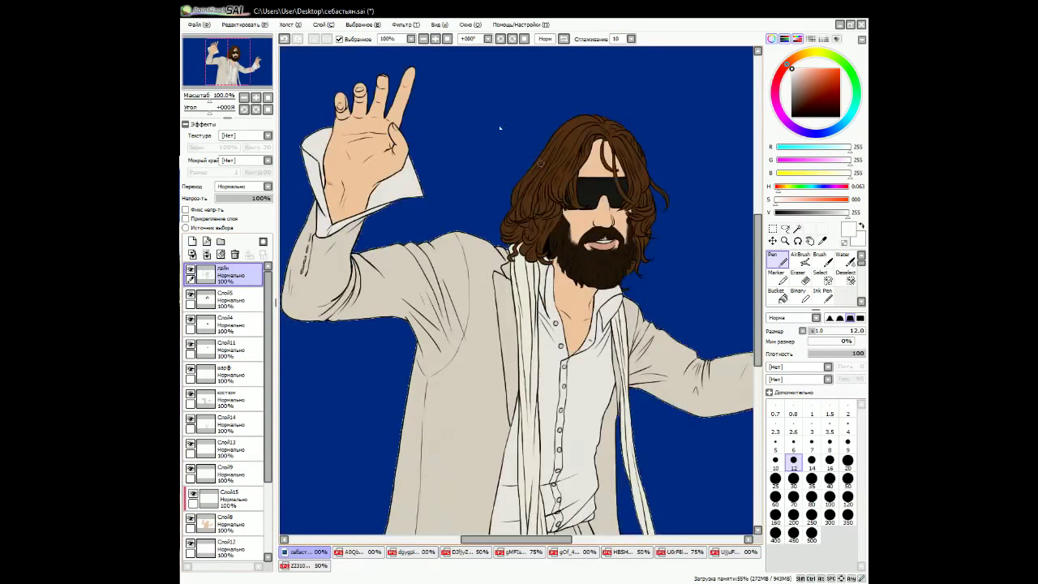
Erase coat colour spilling past the outline of the raised sleeve and the coat's outer side on layer костюм with the size 9 eraser.
{"action": "left_click", "coordinate": [227, 398]}
{"action": "key", "text": "e"}
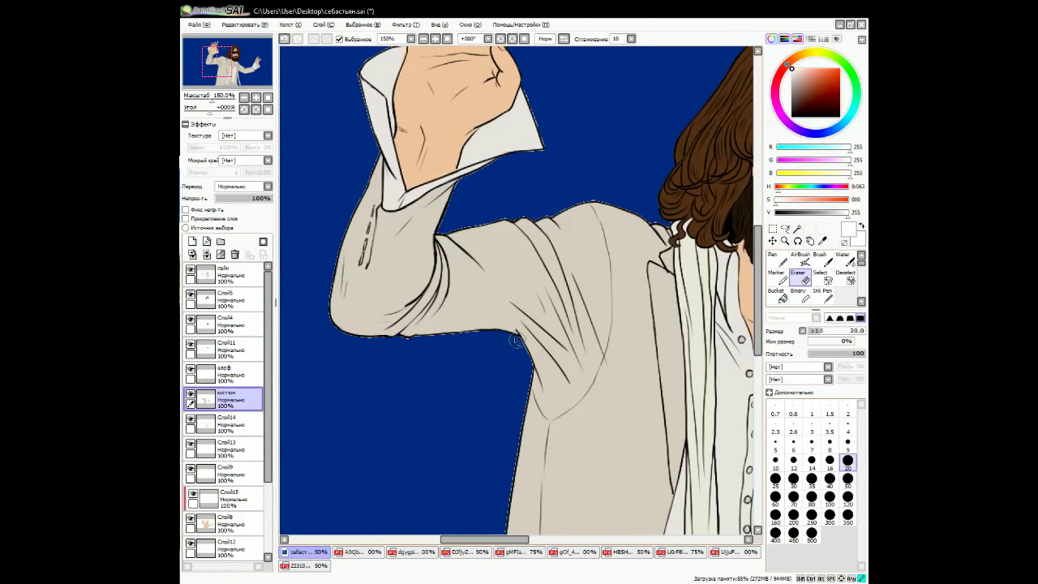
{"action": "scroll", "coordinate": [506, 337], "scroll_direction": "up", "scroll_amount": 1}
{"action": "key", "text": "bracketleft"}
{"action": "key", "text": "bracketleft"}
{"action": "key", "text": "bracketleft"}
{"action": "key", "text": "bracketleft"}
{"action": "key", "text": "bracketleft"}
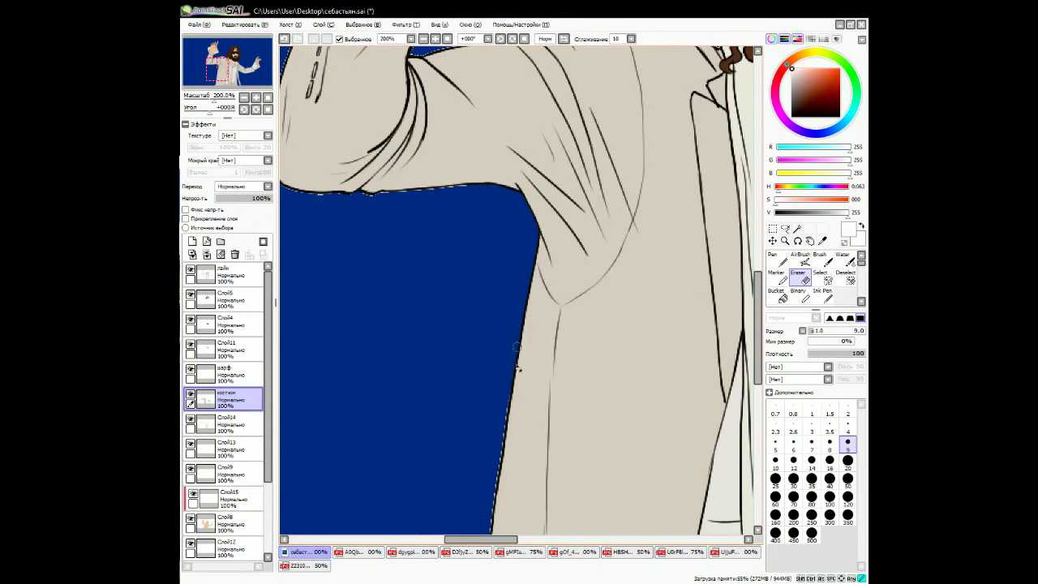
{"action": "left_click_drag", "start_coordinate": [495, 501], "coordinate": [562, 161]}
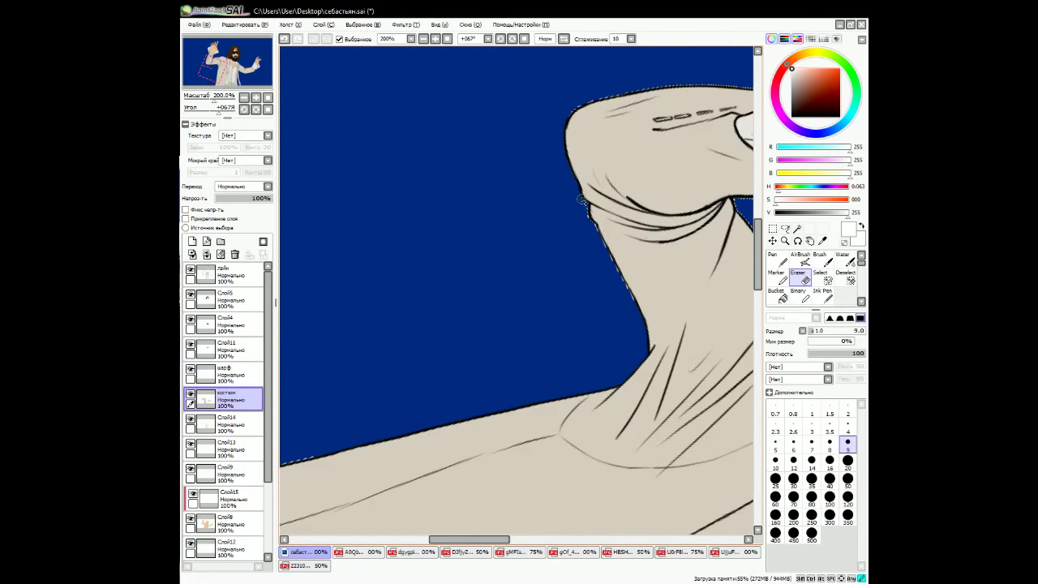
{"action": "key", "text": "Home"}
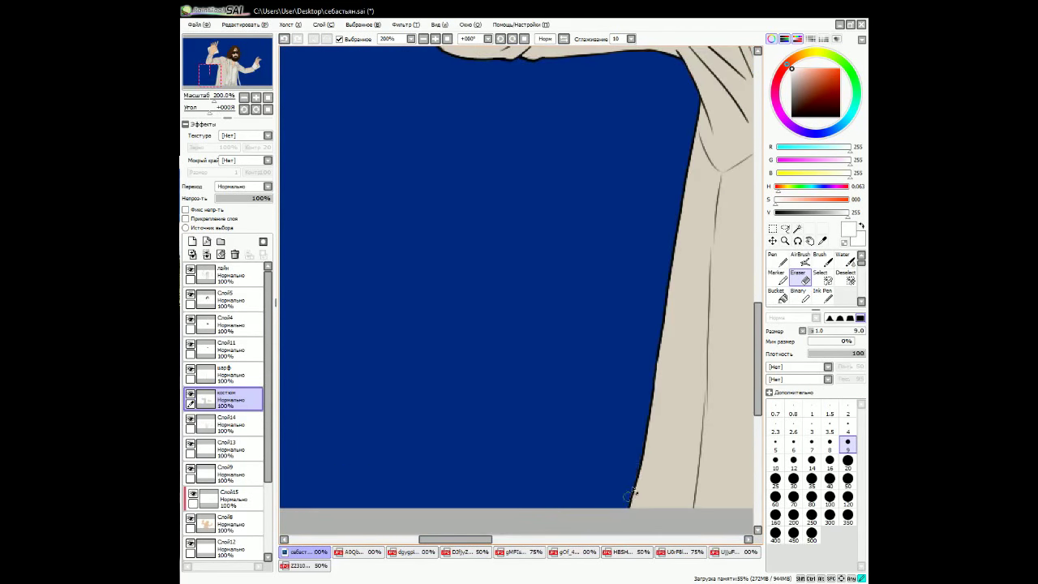
{"action": "left_click_drag", "start_coordinate": [479, 541], "coordinate": [490, 541]}
{"action": "left_click_drag", "start_coordinate": [421, 202], "coordinate": [430, 218]}
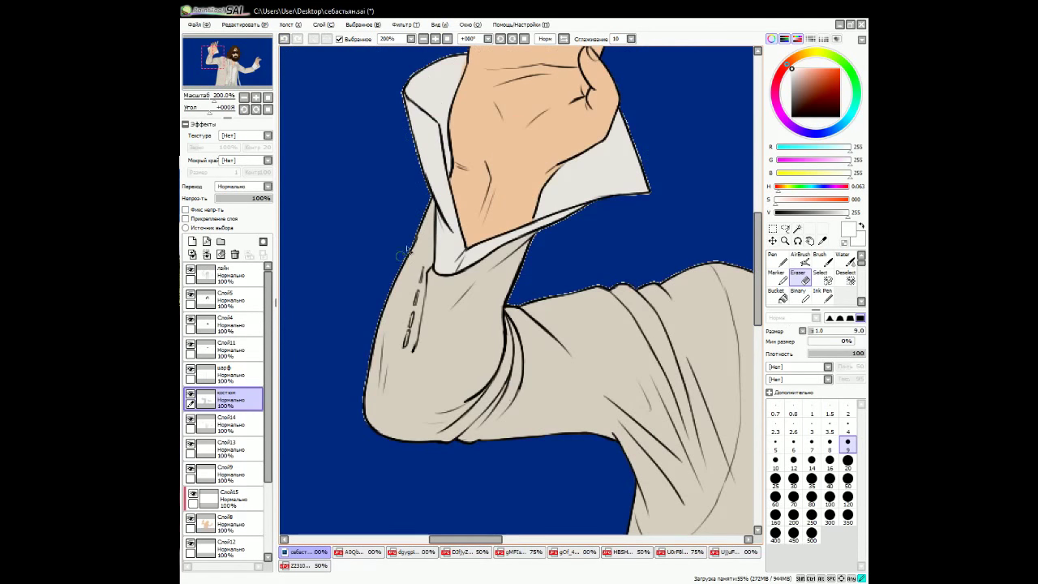
{"action": "scroll", "coordinate": [364, 396], "scroll_direction": "up", "scroll_amount": 3}
Erase shirt colour spilling past the outline of the raised hand's cuff on layer Слой14 with the size 9 eraser.
{"action": "key", "text": "n"}
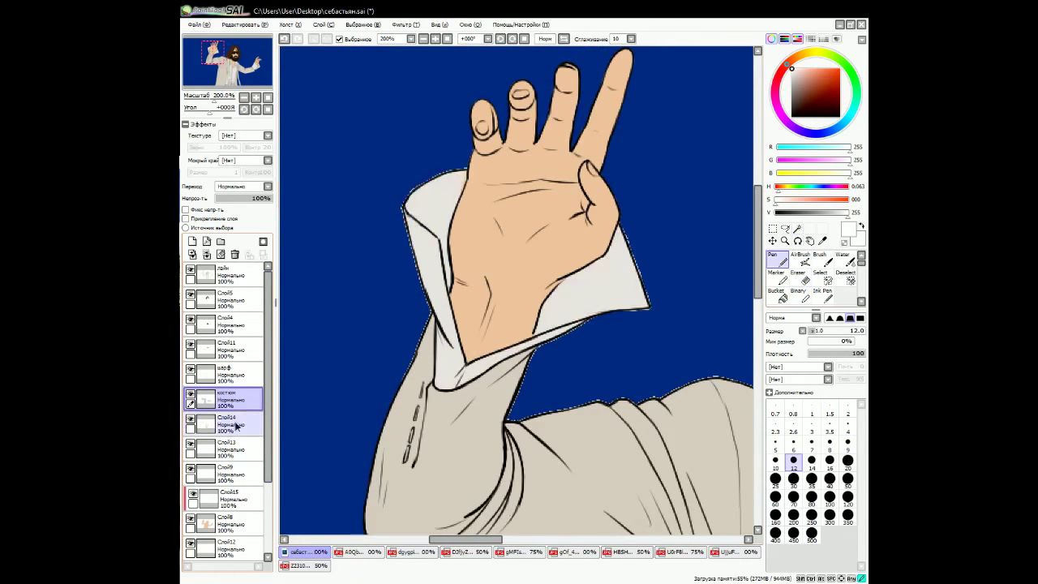
{"action": "left_click", "coordinate": [226, 423]}
{"action": "left_click", "coordinate": [445, 187], "text": "alt"}
{"action": "key", "text": "e"}
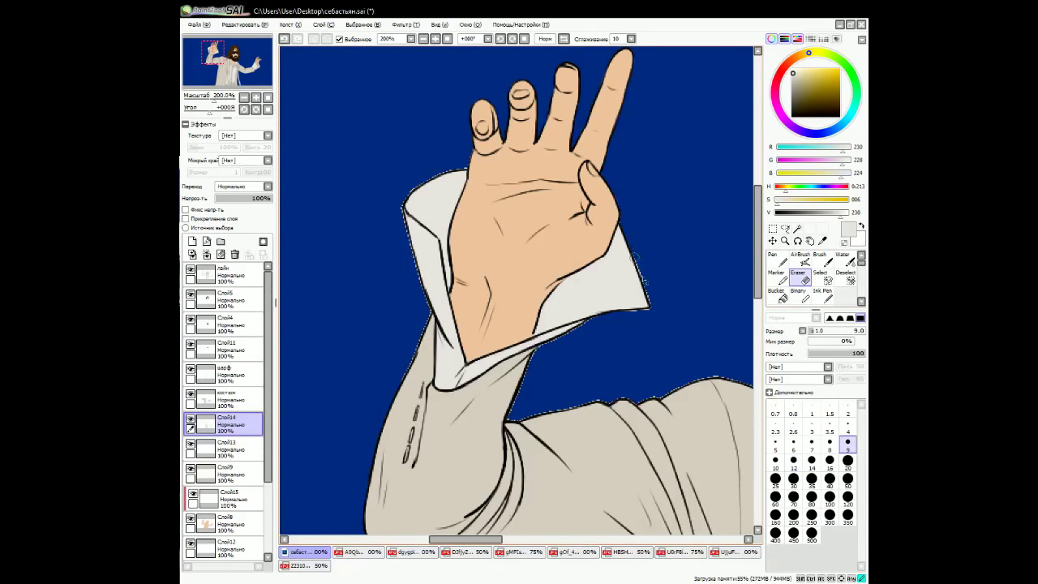
{"action": "left_click", "coordinate": [501, 39]}
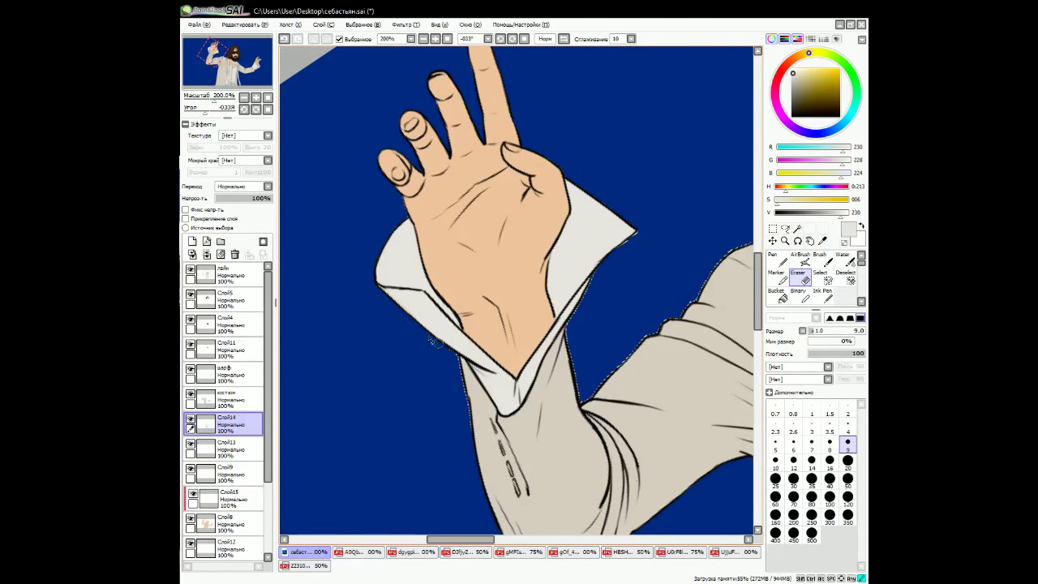
{"action": "key", "text": "n"}
{"action": "key", "text": "e"}
Erase the remaining coat colour outside the forearm and upper-arm outlines of the raised sleeve on layer костюм.
{"action": "scroll", "coordinate": [463, 324], "scroll_direction": "down", "scroll_amount": 2}
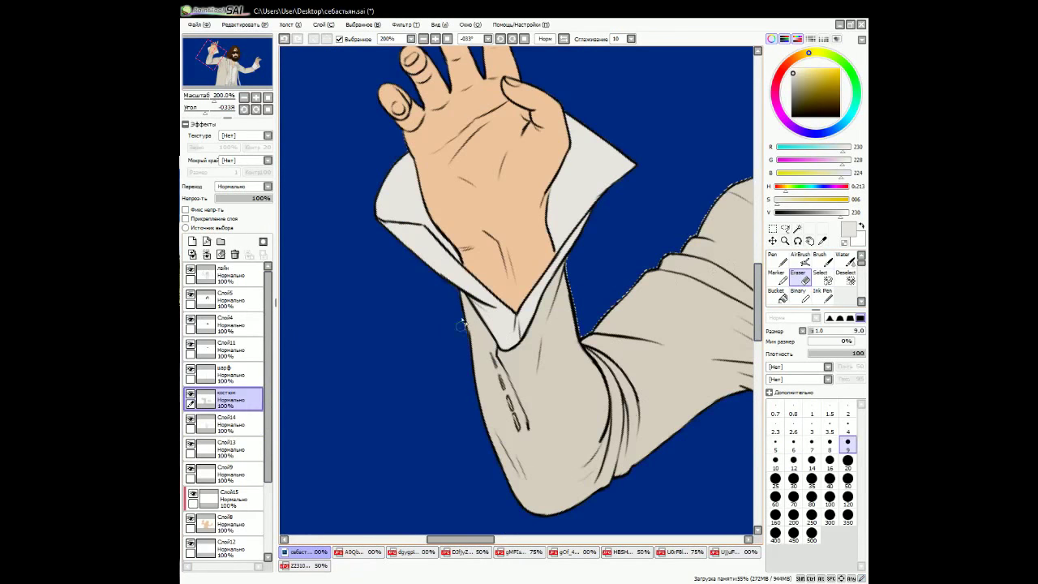
{"action": "key", "text": "Delete"}
{"action": "key", "text": "Delete"}
{"action": "key", "text": "Delete"}
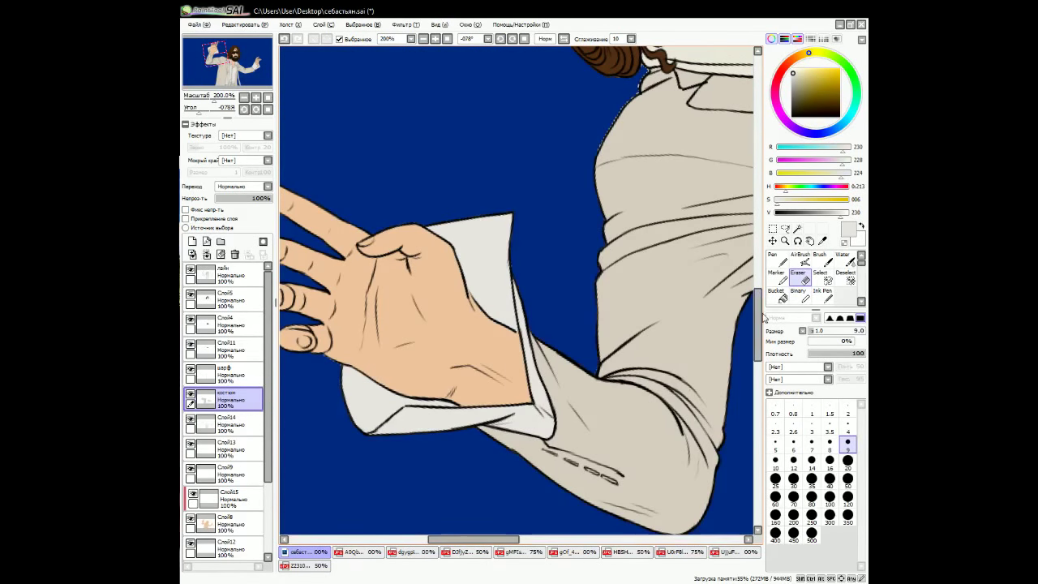
{"action": "scroll", "coordinate": [764, 319], "scroll_direction": "up", "scroll_amount": 5}
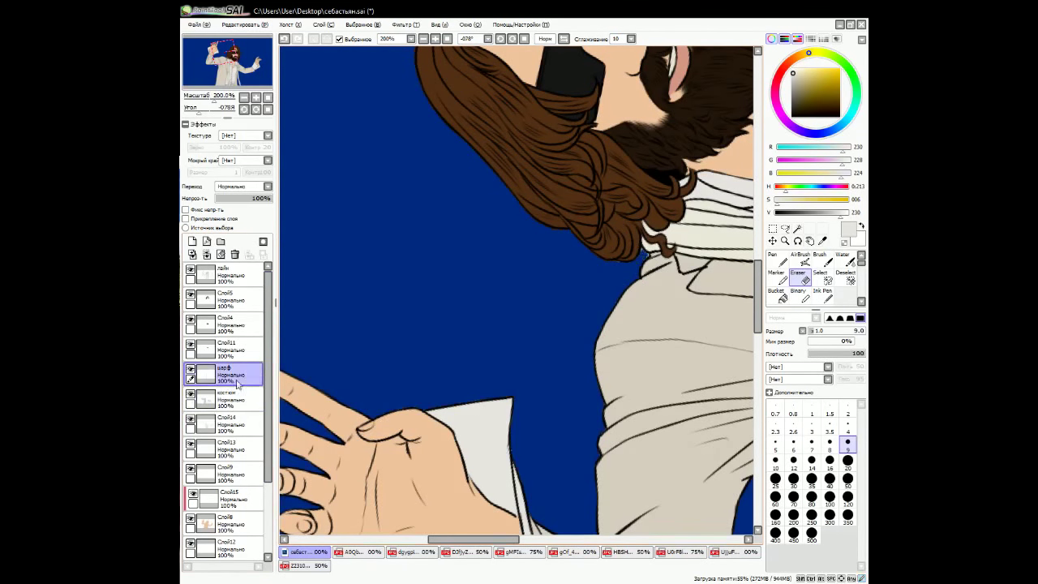
Erase brown hair colour spilling past the hair outline from the raised-arm side over the crown on layer Слой5.
{"action": "left_click", "coordinate": [257, 321]}
{"action": "left_click", "coordinate": [244, 300]}
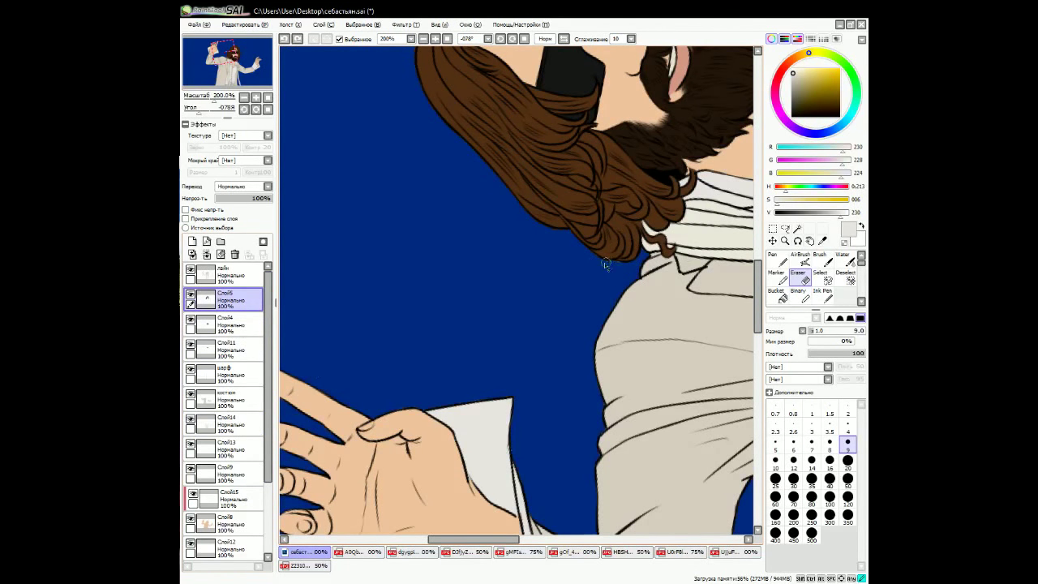
{"action": "scroll", "coordinate": [605, 264], "scroll_direction": "up", "scroll_amount": 5}
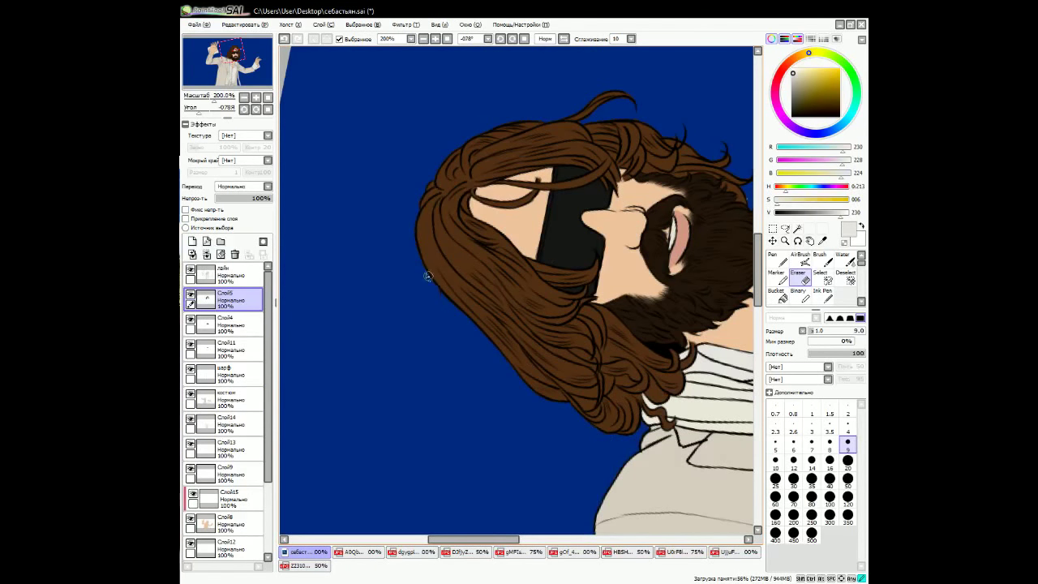
{"action": "scroll", "coordinate": [698, 244], "scroll_direction": "up", "scroll_amount": 2}
{"action": "scroll", "coordinate": [651, 246], "scroll_direction": "up", "scroll_amount": 4}
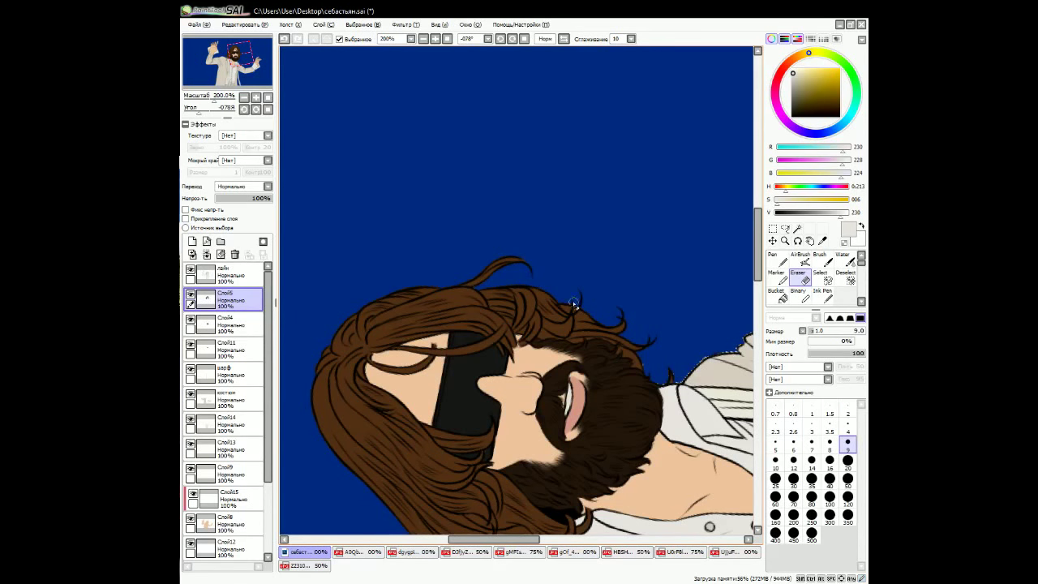
Erase shirt and coat colour spilling past the shoulder outline beside the beard on layers Слой14 and костюм.
{"action": "left_click", "coordinate": [235, 423]}
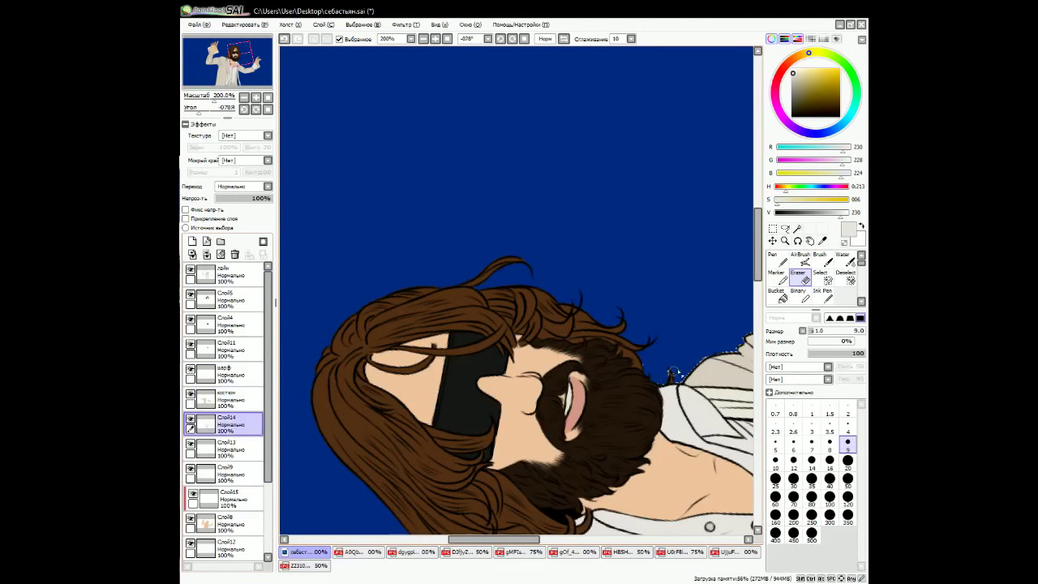
{"action": "left_click", "coordinate": [688, 364], "text": "ctrl+shift"}
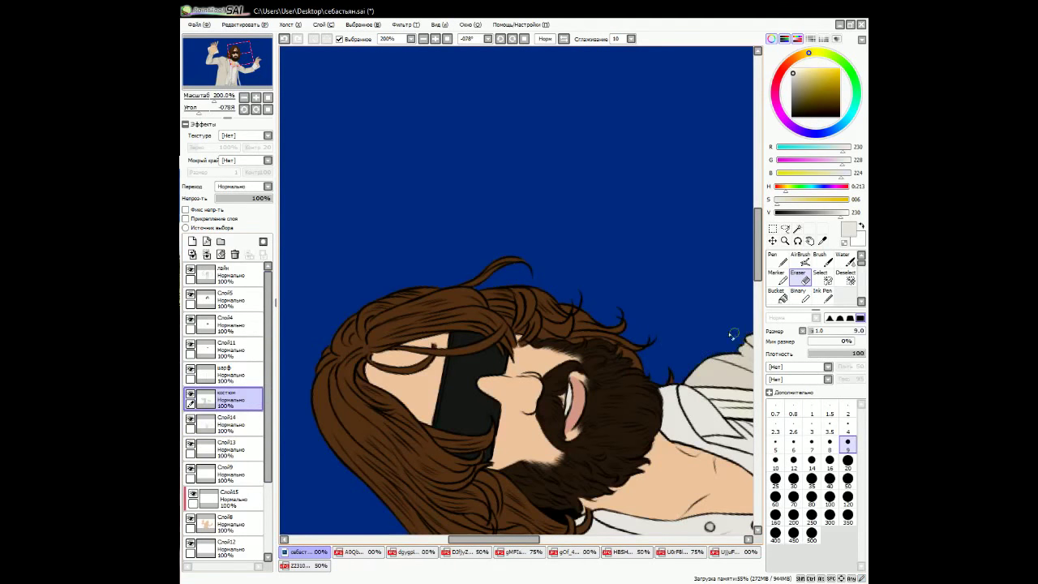
{"action": "key", "text": "Home"}
Clean the hair edge on the outstretched-arm side on layer Слой5 and pick the hair brown (R 83, G 47, B 19).
{"action": "left_click", "coordinate": [619, 405], "text": "ctrl+shift"}
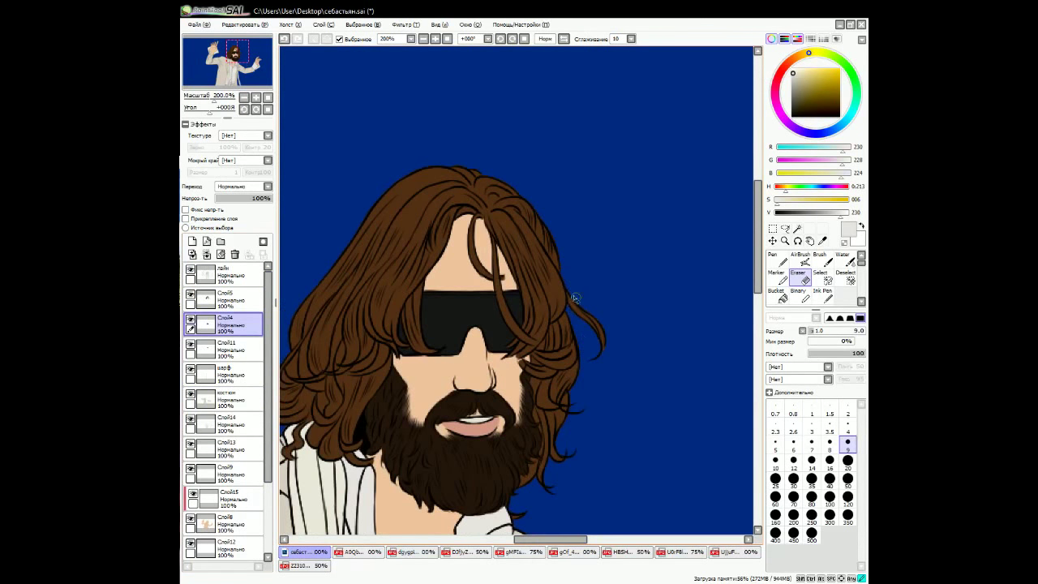
{"action": "left_click", "coordinate": [582, 285], "text": "ctrl+shift"}
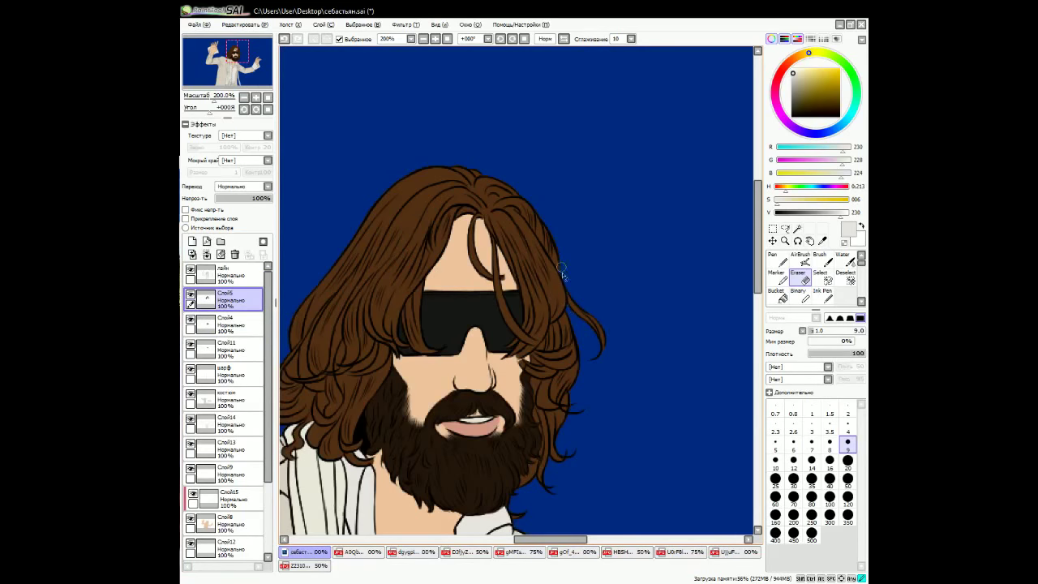
{"action": "scroll", "coordinate": [572, 305], "scroll_direction": "down", "scroll_amount": 3}
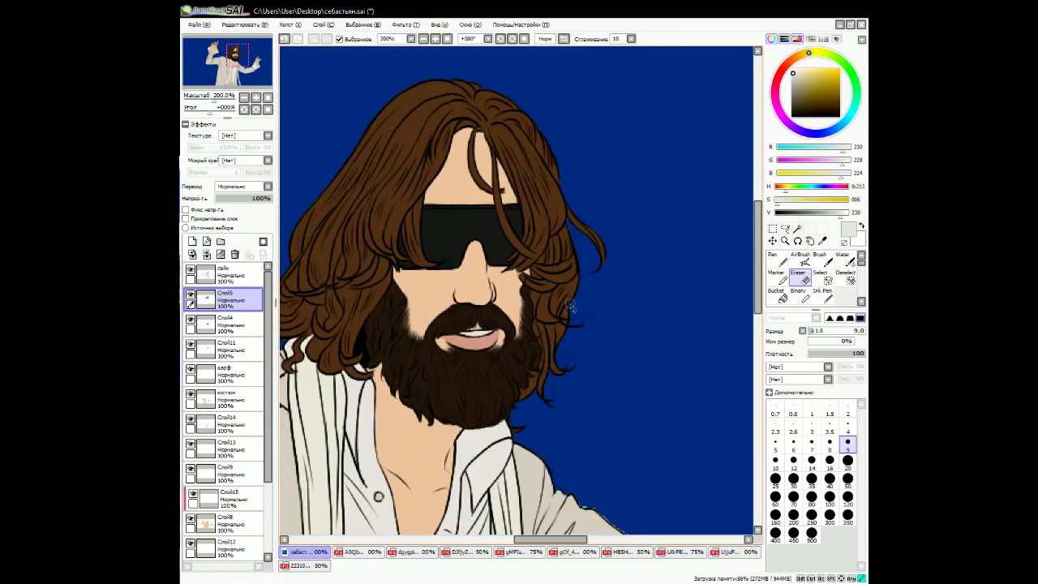
{"action": "left_click", "coordinate": [534, 392], "text": "alt"}
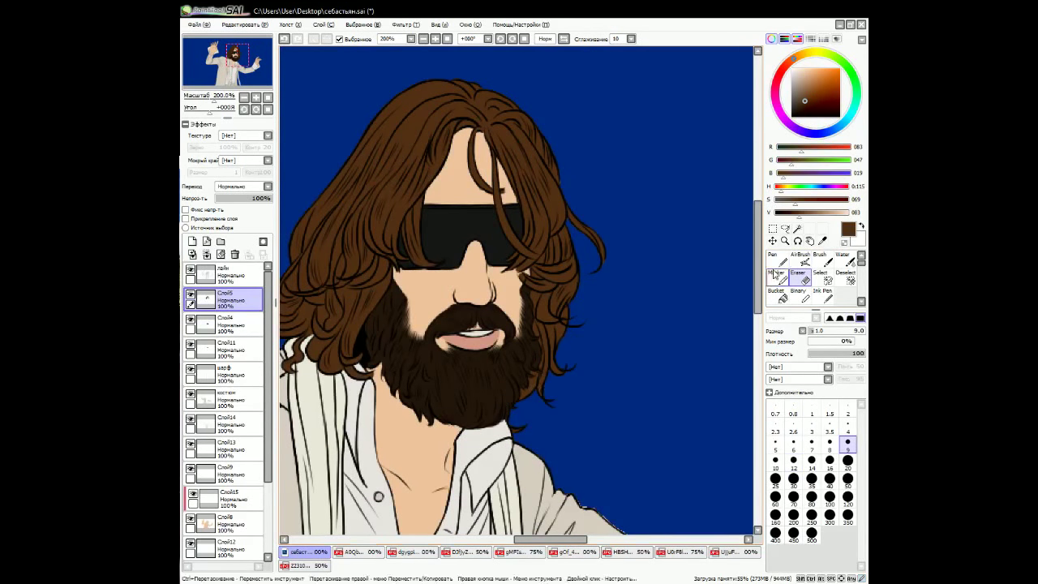
Erase coat colour spilling past the shoulder and underarm of the outstretched arm on layer костюм with the size 9 eraser.
{"action": "scroll", "coordinate": [481, 369], "scroll_direction": "down", "scroll_amount": 3}
{"action": "scroll", "coordinate": [481, 369], "scroll_direction": "right", "scroll_amount": 2}
{"action": "left_click", "coordinate": [481, 369], "text": "ctrl+shift"}
{"action": "scroll", "coordinate": [481, 369], "scroll_direction": "down", "scroll_amount": 3}
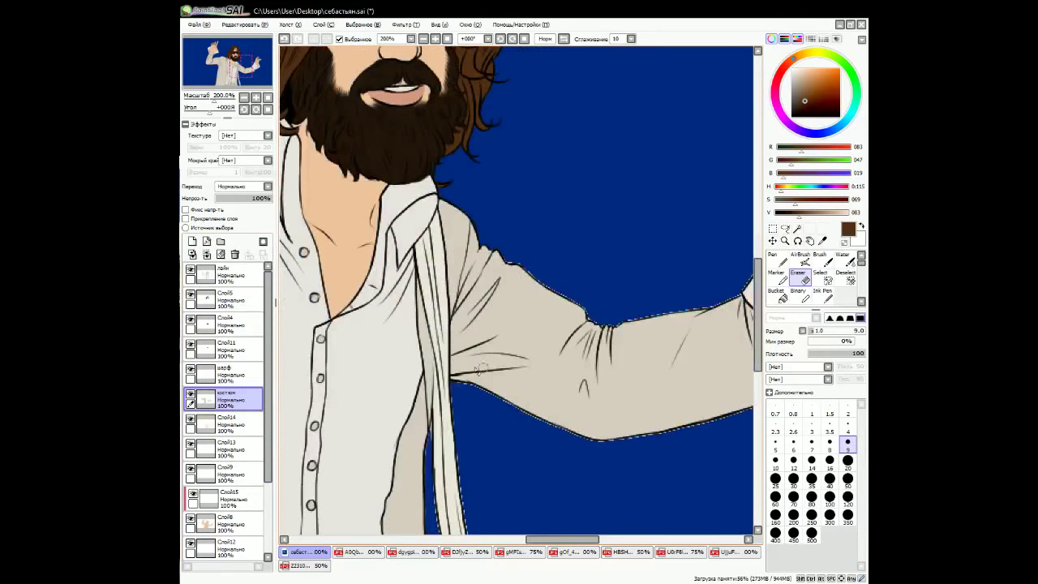
Erase colour spilling past the hanging scarf and into the gap beside the coat on layers Слой14 and шарф.
{"action": "left_click", "coordinate": [431, 431], "text": "ctrl+shift"}
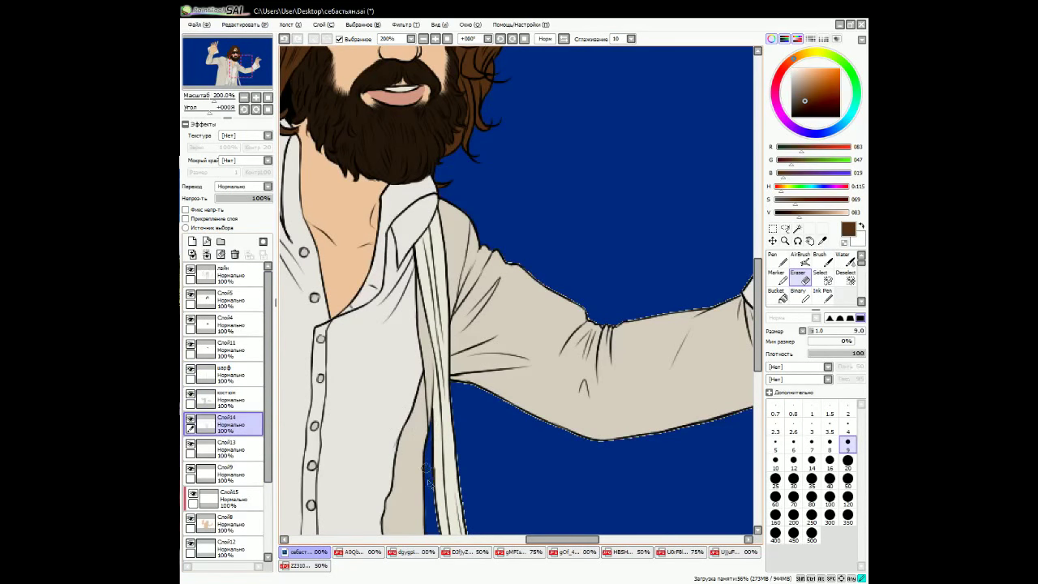
{"action": "scroll", "coordinate": [427, 481], "scroll_direction": "down", "scroll_amount": 3}
{"action": "left_click", "coordinate": [457, 318], "text": "ctrl+shift"}
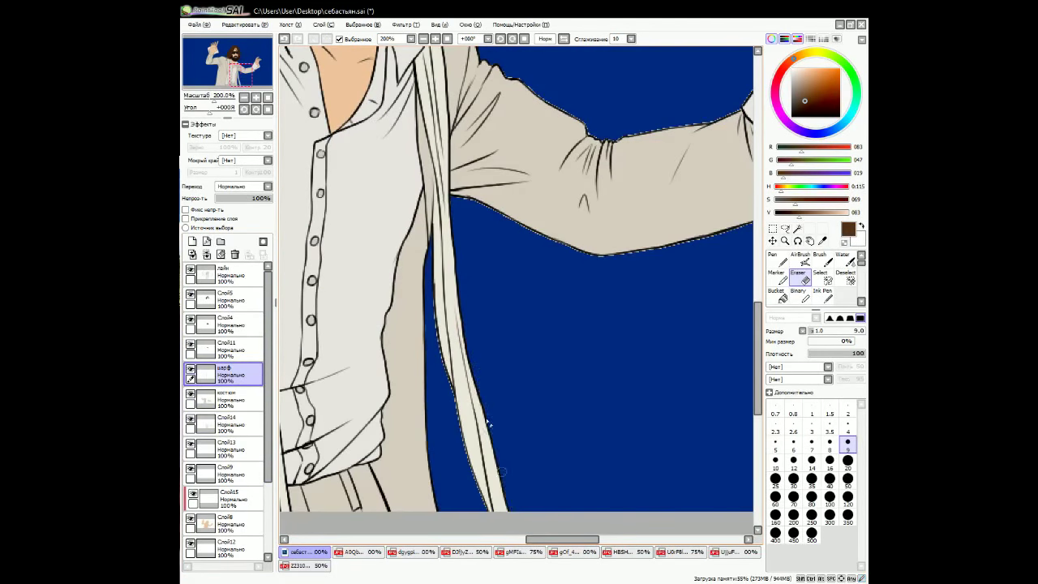
{"action": "scroll", "coordinate": [490, 520], "scroll_direction": "left", "scroll_amount": 2}
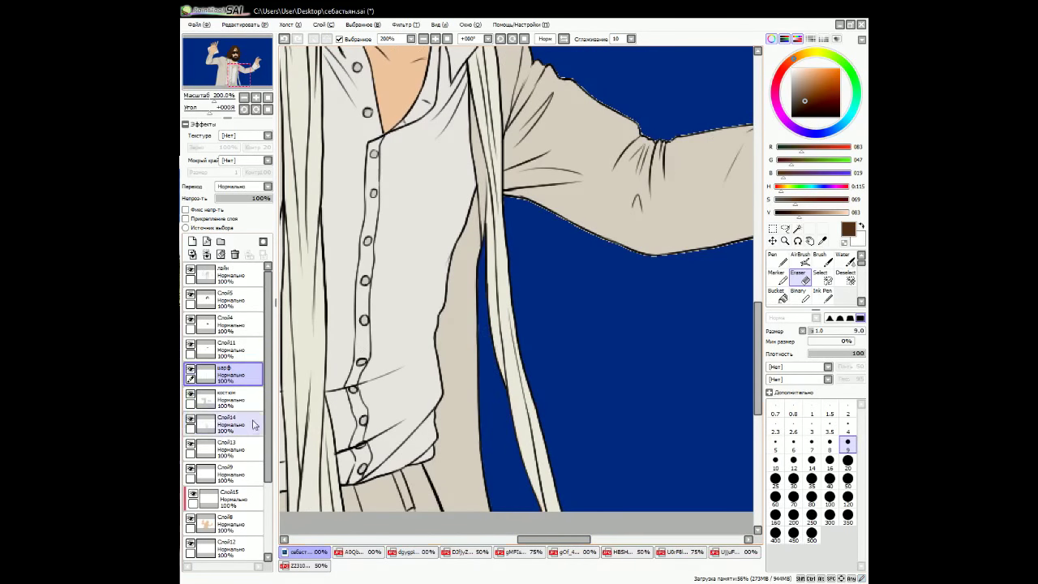
Erase coat colour spilling past both edges of the outstretched sleeve, from shoulder to cuff, on layer костюм.
{"action": "left_click", "coordinate": [494, 353], "text": "ctrl+shift"}
{"action": "left_click", "coordinate": [495, 362], "text": "ctrl+shift"}
{"action": "left_click_drag", "start_coordinate": [731, 351], "coordinate": [518, 47]}
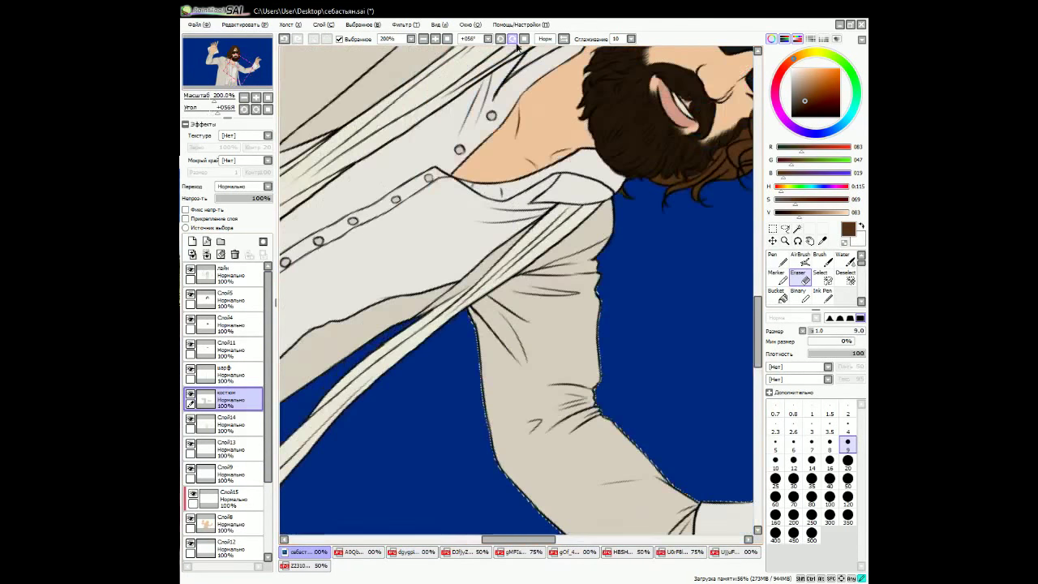
{"action": "left_click_drag", "start_coordinate": [484, 414], "coordinate": [517, 259]}
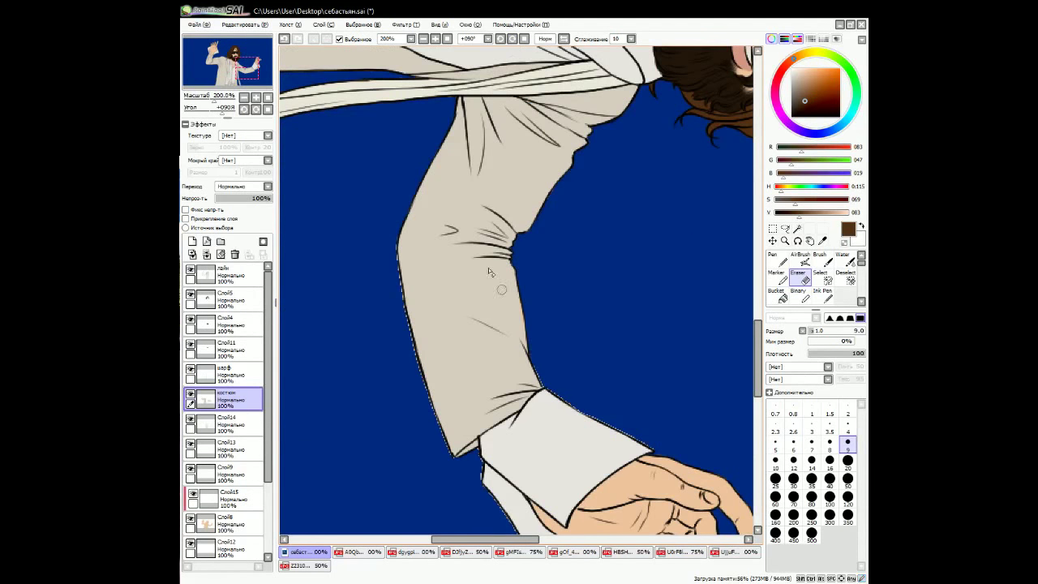
{"action": "left_click", "coordinate": [455, 466], "text": "ctrl+shift"}
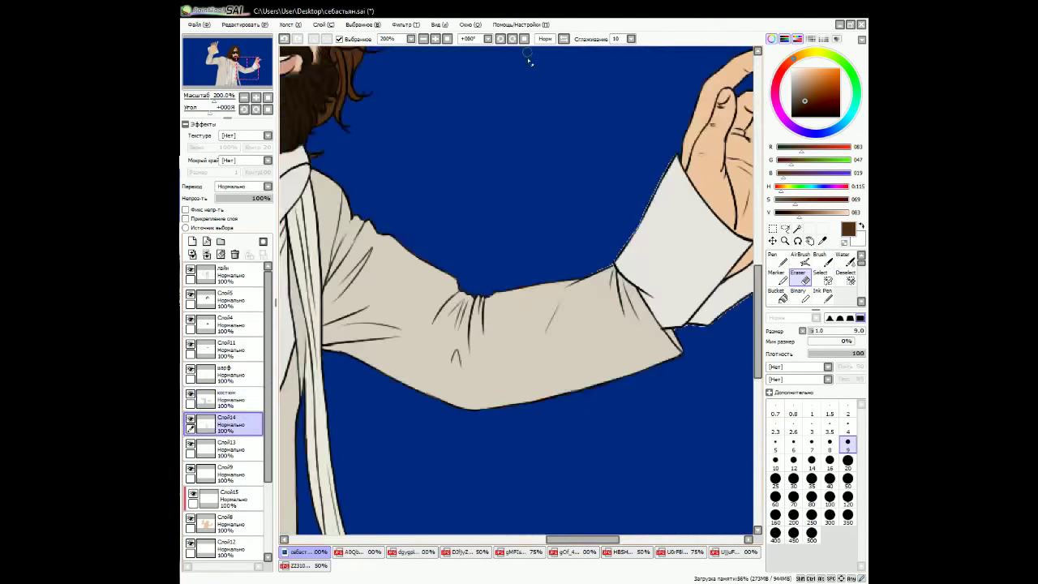
Erase shirt colour spilling past the outline of the outstretched hand's cuff on layer Слой14.
{"action": "key", "text": "Home"}
{"action": "left_click_drag", "start_coordinate": [599, 322], "coordinate": [584, 253]}
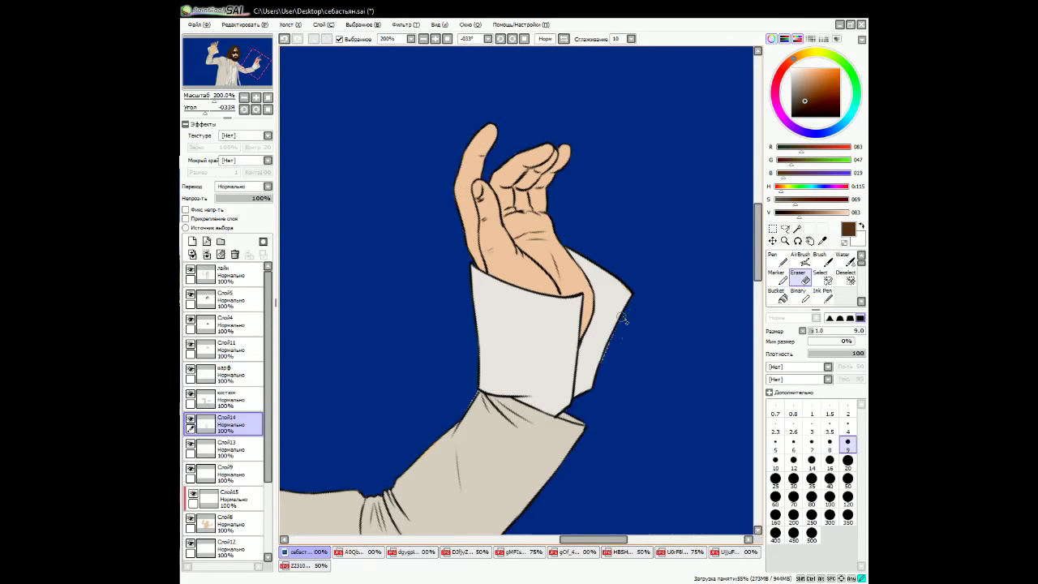
{"action": "left_click", "coordinate": [471, 390], "text": "ctrl+shift"}
{"action": "left_click", "coordinate": [477, 393], "text": "ctrl+shift"}
Erase stray skin colour from the background around the figure on layer Слой8 with the size 50 eraser.
{"action": "left_click", "coordinate": [447, 38]}
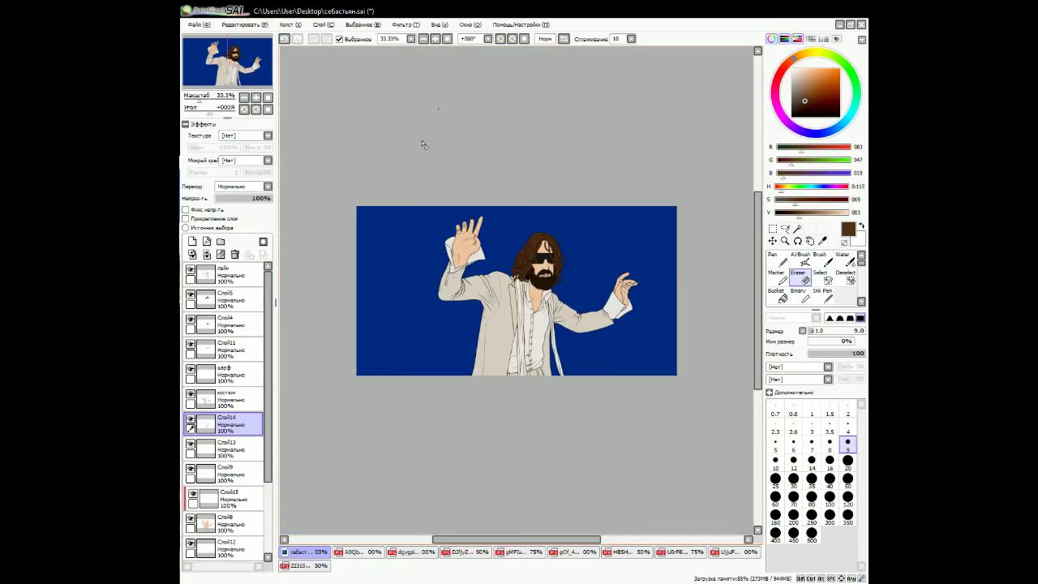
{"action": "left_click", "coordinate": [436, 39]}
{"action": "scroll", "coordinate": [546, 542], "scroll_direction": "down", "scroll_amount": 1}
{"action": "left_click_drag", "start_coordinate": [546, 542], "coordinate": [572, 543]}
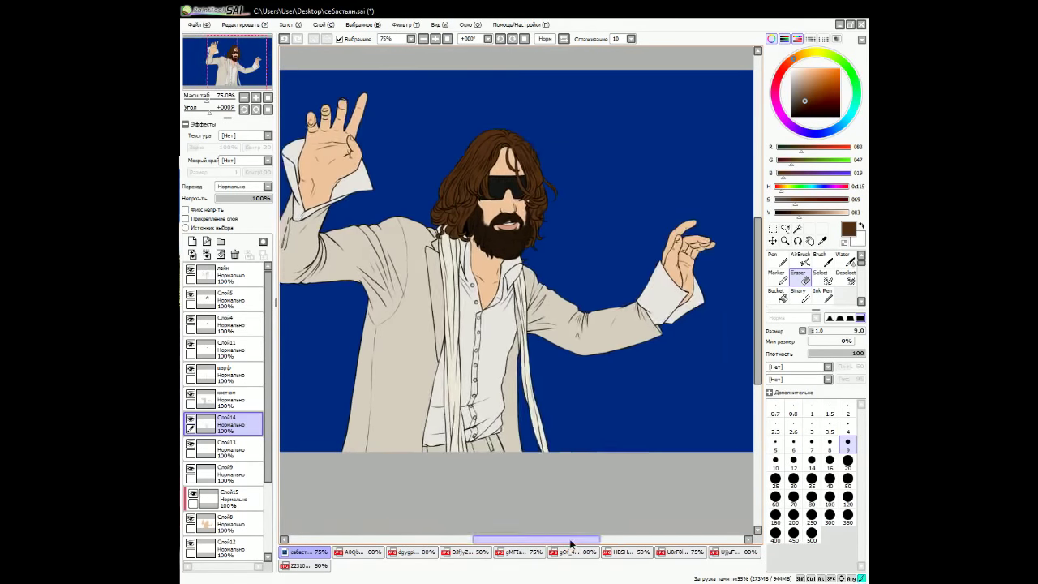
{"action": "left_click", "coordinate": [436, 38]}
{"action": "left_click", "coordinate": [560, 251], "text": "ctrl+shift"}
{"action": "left_click", "coordinate": [849, 480]}
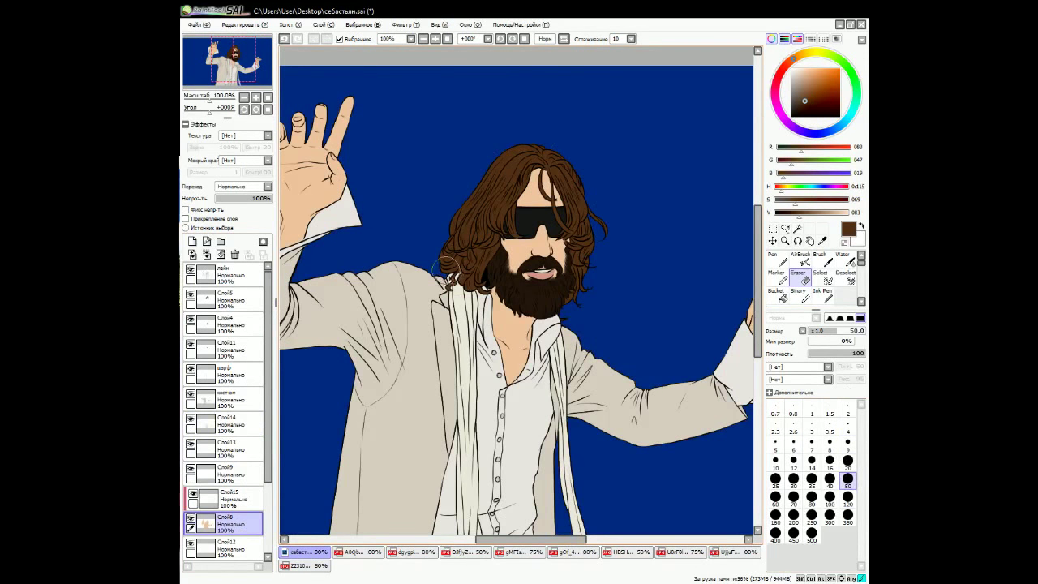
{"action": "scroll", "coordinate": [463, 214], "scroll_direction": "up", "scroll_amount": 1}
{"action": "left_click", "coordinate": [400, 136], "text": "ctrl+shift"}
{"action": "left_click", "coordinate": [447, 38]}
Add a new Multiply layer clipped to skin layer Слой8 and choose the AirBrush with grey-brown (R 142, G 127, B 124).
{"action": "left_click", "coordinate": [802, 264]}
{"action": "key", "text": "ctrl+shift+n"}
{"action": "key", "text": "ctrl+plus"}
{"action": "key", "text": "ctrl+plus"}
{"action": "left_click", "coordinate": [552, 308], "text": "alt"}
{"action": "key", "text": "ctrl+plus"}
{"action": "left_click", "coordinate": [685, 276], "text": "alt"}
Try to shade the face and neck skin with the size 120 airbrush.
{"action": "left_click", "coordinate": [848, 496]}
{"action": "mouse_move", "coordinate": [568, 162]}
{"action": "left_mouse_down"}
{"action": "mouse_move", "coordinate": [552, 268]}
{"action": "mouse_move", "coordinate": [455, 243]}
{"action": "mouse_move", "coordinate": [566, 133]}
{"action": "mouse_move", "coordinate": [560, 267]}
{"action": "left_mouse_up"}
{"action": "scroll", "coordinate": [517, 292], "scroll_direction": "down", "scroll_amount": 3}
{"action": "left_click_drag", "start_coordinate": [487, 243], "coordinate": [543, 349]}
{"action": "key", "text": "ctrl+minus"}
{"action": "key", "text": "ctrl+minus"}
{"action": "key", "text": "ctrl+minus"}
{"action": "key", "text": "ctrl+plus"}
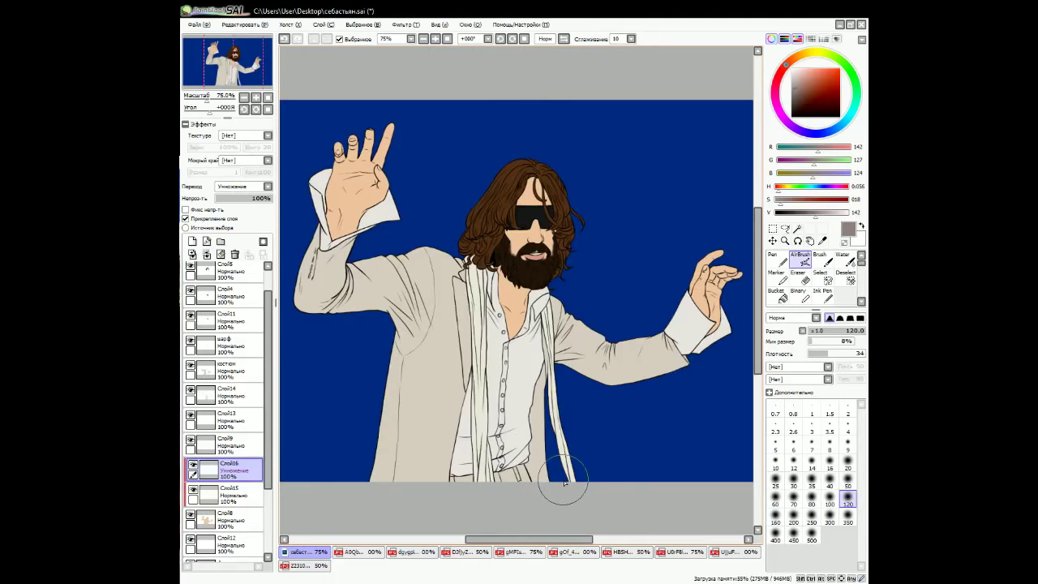
Try shading the neck below the beard in blue-violet (R 97, G 102, B 148) with the size 50 airbrush, and undo it.
{"action": "key", "text": "ctrl+plus"}
{"action": "left_click", "coordinate": [848, 318]}
{"action": "left_click", "coordinate": [848, 478]}
{"action": "left_click_drag", "start_coordinate": [478, 280], "coordinate": [544, 349]}
{"action": "left_click_drag", "start_coordinate": [495, 324], "coordinate": [548, 357]}
{"action": "mouse_move", "coordinate": [787, 185]}
{"action": "left_mouse_down"}
{"action": "mouse_move", "coordinate": [822, 186]}
{"action": "mouse_move", "coordinate": [792, 206]}
{"action": "left_mouse_up"}
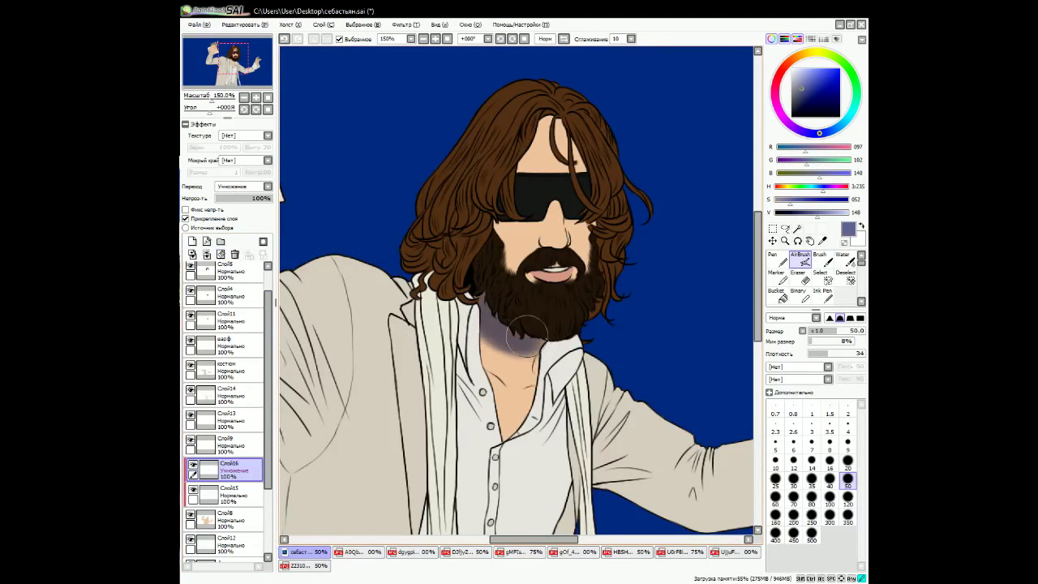
{"action": "left_click_drag", "start_coordinate": [487, 301], "coordinate": [552, 349]}
{"action": "left_click_drag", "start_coordinate": [487, 324], "coordinate": [555, 357]}
{"action": "key", "text": "ctrl+z"}
Shade the neck below the beard with grey-blue (R 79, G 89, B 108) using the airbrush on layer Слой16.
{"action": "left_click_drag", "start_coordinate": [791, 199], "coordinate": [784, 205]}
{"action": "left_click", "coordinate": [784, 206]}
{"action": "left_click_drag", "start_coordinate": [467, 280], "coordinate": [559, 357]}
{"action": "left_click_drag", "start_coordinate": [475, 300], "coordinate": [552, 369]}
{"action": "scroll", "coordinate": [458, 76], "scroll_direction": "up", "scroll_amount": 1}
Shade the cheeks with the airbrush at sizes 80 and 50, and the forehead along the hair strands at size 9.
{"action": "left_click", "coordinate": [812, 497]}
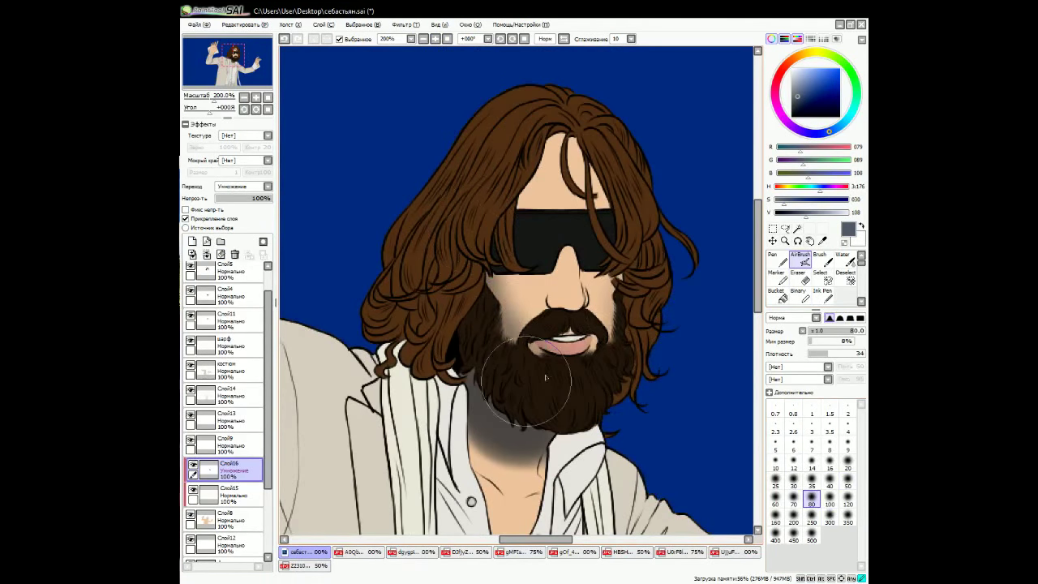
{"action": "left_click", "coordinate": [848, 444]}
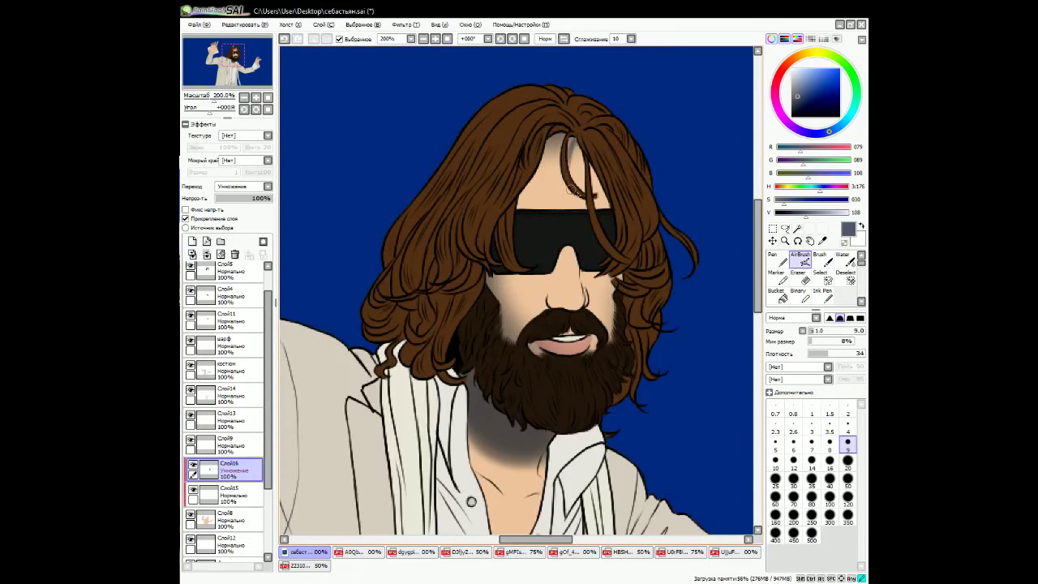
{"action": "left_click_drag", "start_coordinate": [575, 142], "coordinate": [610, 213]}
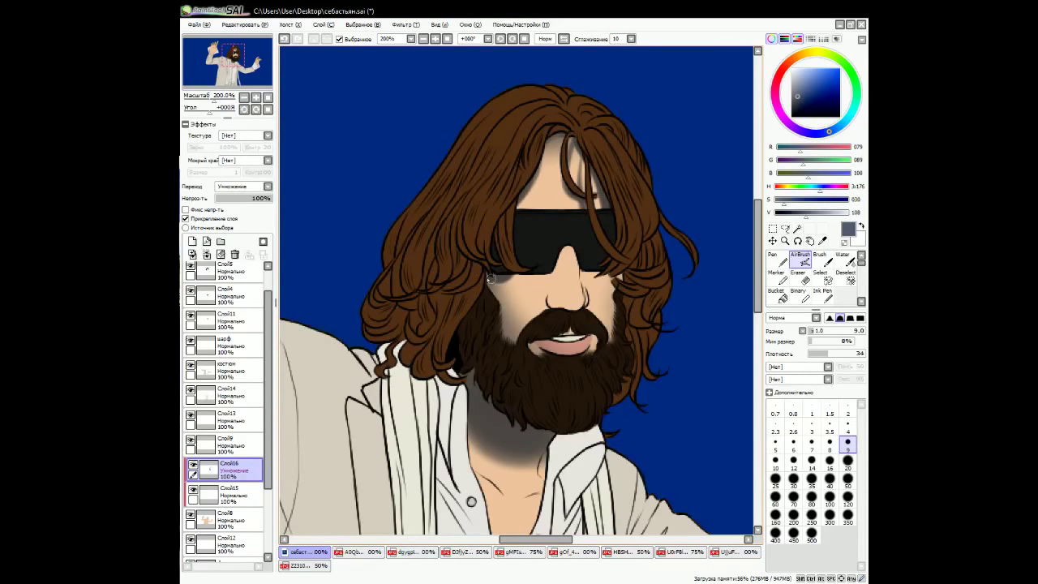
{"action": "left_click", "coordinate": [847, 478]}
{"action": "left_click_drag", "start_coordinate": [478, 276], "coordinate": [498, 302]}
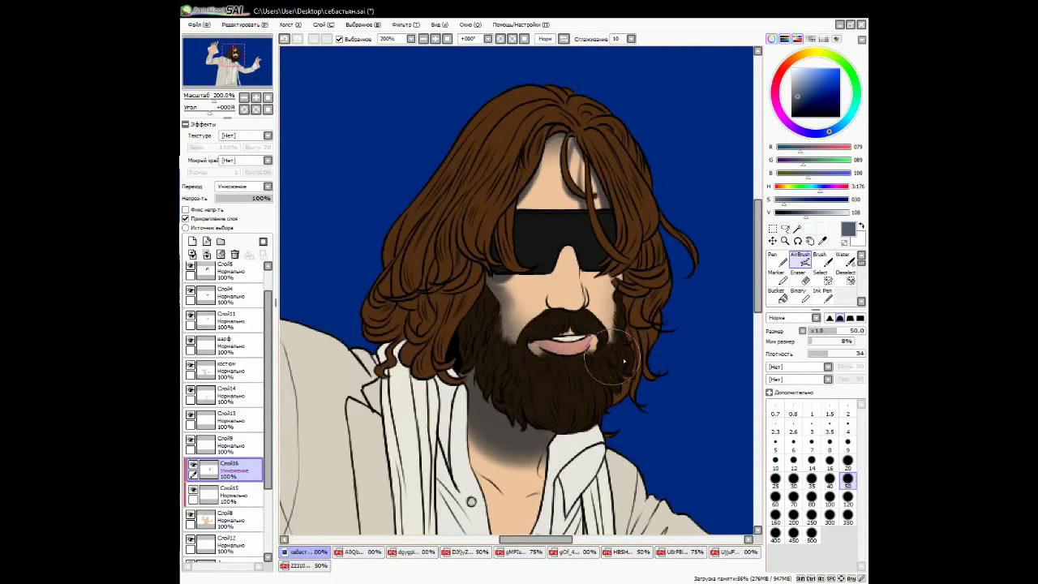
Shade the lips and mouth corners on layer Слой16 with the size 20 airbrush.
{"action": "key", "text": "bracketleft"}
{"action": "key", "text": "bracketleft"}
{"action": "key", "text": "bracketleft"}
{"action": "key", "text": "bracketleft"}
{"action": "key", "text": "bracketleft"}
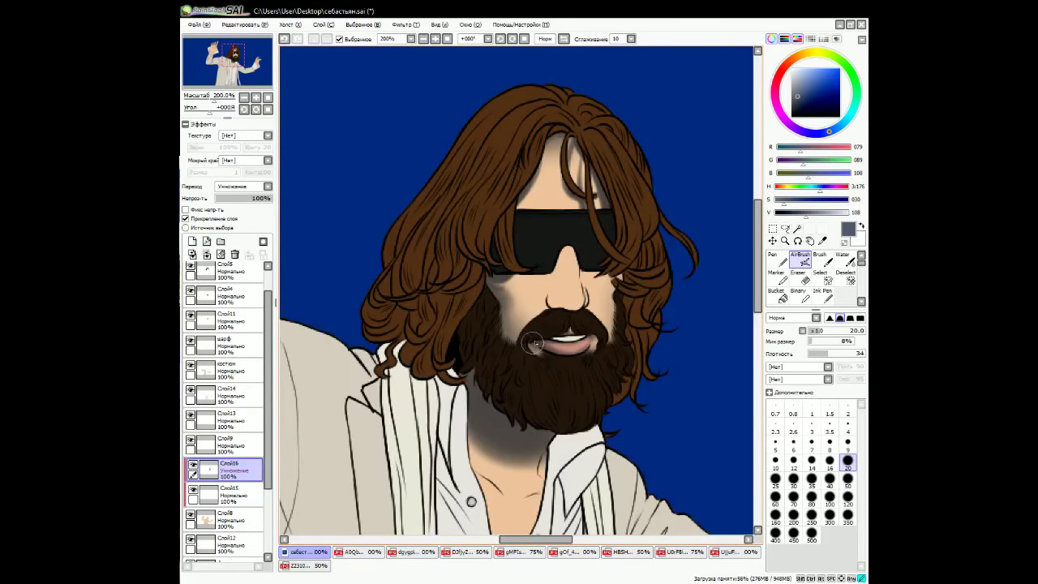
{"action": "left_click_drag", "start_coordinate": [516, 348], "coordinate": [537, 302]}
Shade the side of the nose and the skin just under the sunglasses with the size 9 airbrush on layer Слой16.
{"action": "key", "text": "ctrl+plus"}
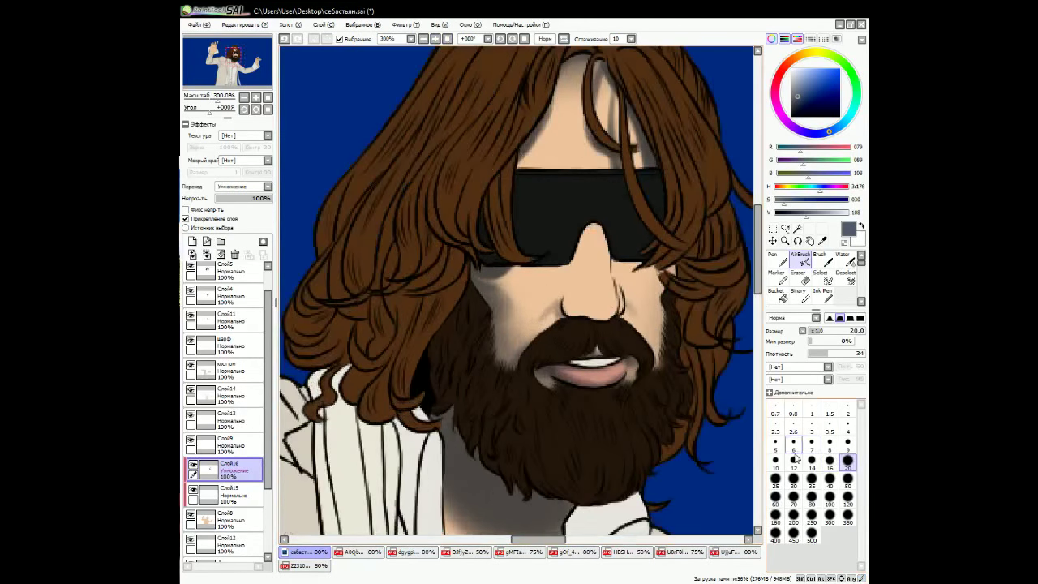
{"action": "key", "text": "bracketleft"}
{"action": "key", "text": "bracketleft"}
{"action": "key", "text": "bracketleft"}
{"action": "key", "text": "bracketleft"}
{"action": "key", "text": "bracketright"}
{"action": "key", "text": "bracketright"}
{"action": "key", "text": "bracketright"}
{"action": "key", "text": "bracketright"}
{"action": "mouse_move", "coordinate": [578, 258]}
{"action": "left_mouse_down"}
{"action": "mouse_move", "coordinate": [565, 288]}
{"action": "mouse_move", "coordinate": [616, 272]}
{"action": "mouse_move", "coordinate": [565, 303]}
{"action": "mouse_move", "coordinate": [583, 310]}
{"action": "mouse_move", "coordinate": [575, 260]}
{"action": "mouse_move", "coordinate": [498, 193]}
{"action": "mouse_move", "coordinate": [514, 259]}
{"action": "left_mouse_up"}
{"action": "key", "text": "bracketleft"}
{"action": "key", "text": "bracketleft"}
{"action": "key", "text": "bracketleft"}
{"action": "key", "text": "bracketleft"}
{"action": "key", "text": "bracketleft"}
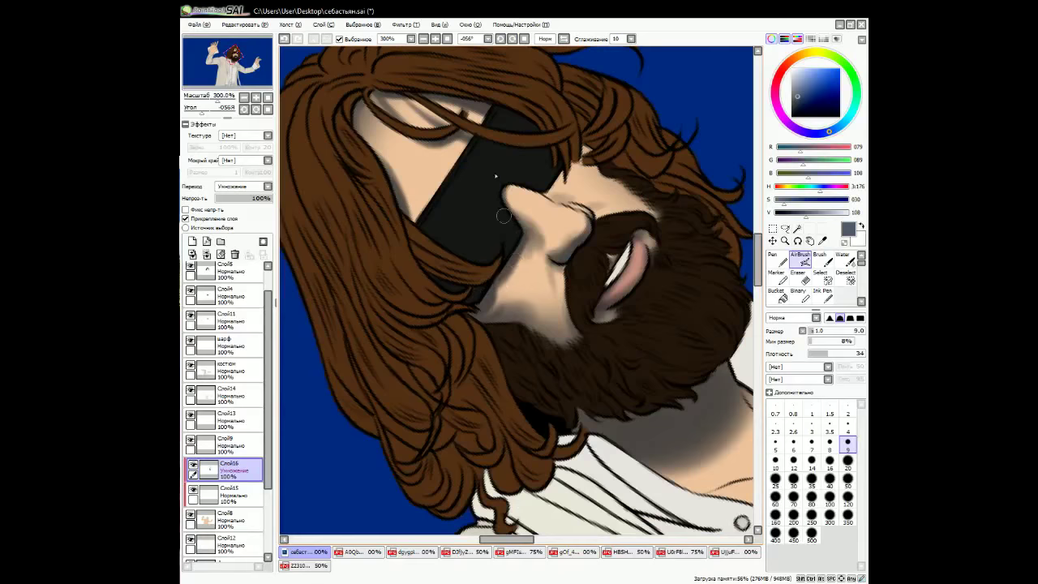
{"action": "key", "text": "Home"}
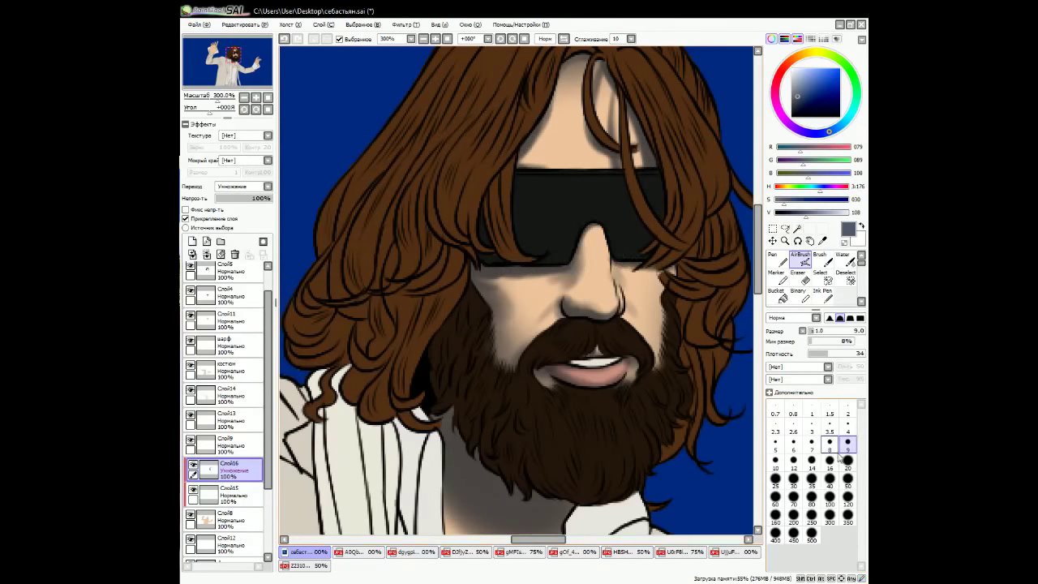
Deepen the shading on the cheeks with the airbrush at sizes 20 and 50.
{"action": "key", "text": "bracketright"}
{"action": "key", "text": "bracketright"}
{"action": "key", "text": "bracketright"}
{"action": "key", "text": "bracketright"}
{"action": "key", "text": "bracketright"}
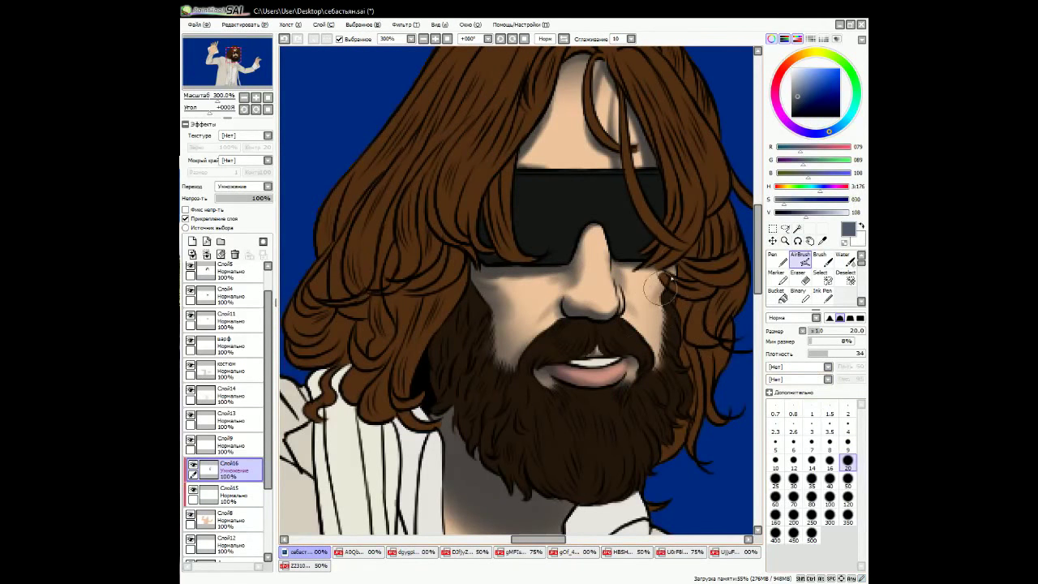
{"action": "key", "text": "bracketright"}
{"action": "key", "text": "bracketright"}
{"action": "key", "text": "bracketright"}
{"action": "key", "text": "bracketright"}
{"action": "key", "text": "bracketright"}
{"action": "scroll", "coordinate": [699, 207], "scroll_direction": "up", "scroll_amount": 1}
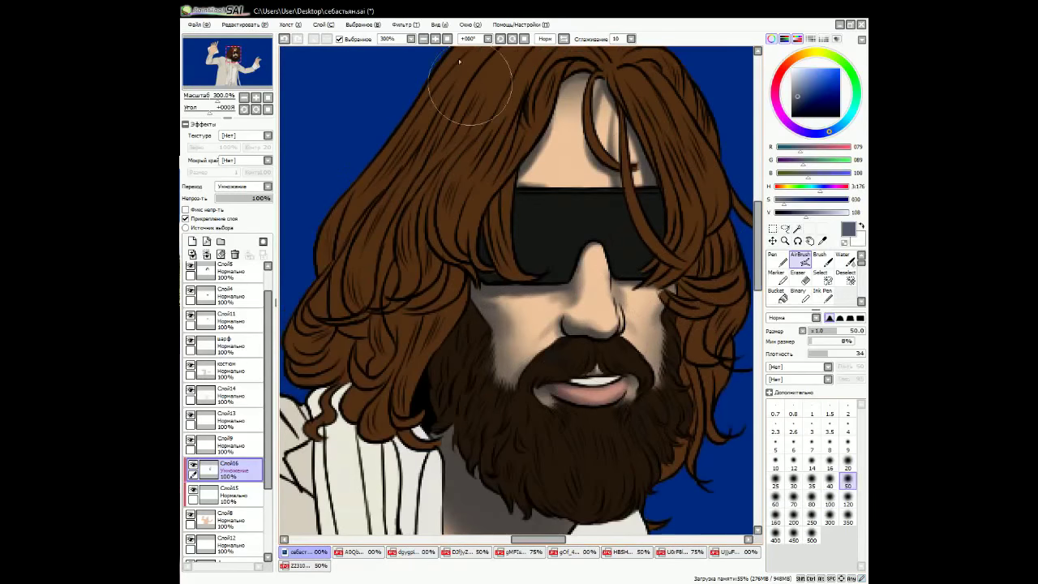
Darken the face softly with the size 120 soft-edged airbrush.
{"action": "scroll", "coordinate": [677, 227], "scroll_direction": "down", "scroll_amount": 1}
{"action": "key", "text": "bracketright"}
{"action": "key", "text": "bracketright"}
{"action": "key", "text": "bracketright"}
{"action": "key", "text": "bracketright"}
{"action": "key", "text": "bracketright"}
{"action": "scroll", "coordinate": [730, 283], "scroll_direction": "down", "scroll_amount": 1}
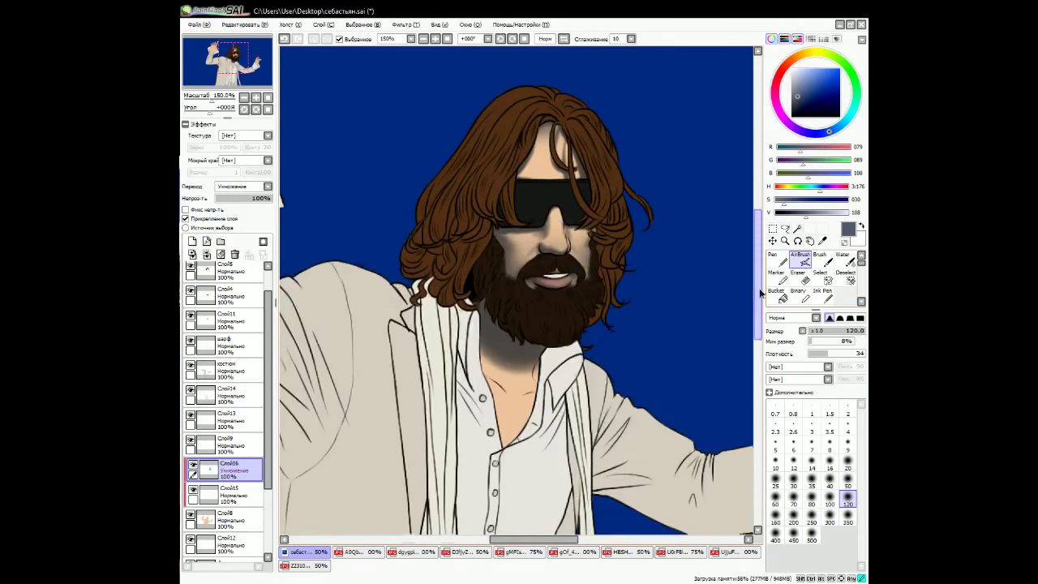
Shade the neck and chest along the inner edge of the open shirt collar with the size 20 airbrush.
{"action": "scroll", "coordinate": [430, 74], "scroll_direction": "left", "scroll_amount": 1}
{"action": "scroll", "coordinate": [569, 296], "scroll_direction": "up", "scroll_amount": 1}
{"action": "key", "text": "bracketleft"}
{"action": "key", "text": "bracketleft"}
{"action": "key", "text": "bracketleft"}
{"action": "key", "text": "bracketleft"}
{"action": "key", "text": "bracketleft"}
{"action": "key", "text": "bracketleft"}
{"action": "key", "text": "bracketleft"}
{"action": "key", "text": "bracketleft"}
{"action": "key", "text": "bracketleft"}
{"action": "key", "text": "bracketleft"}
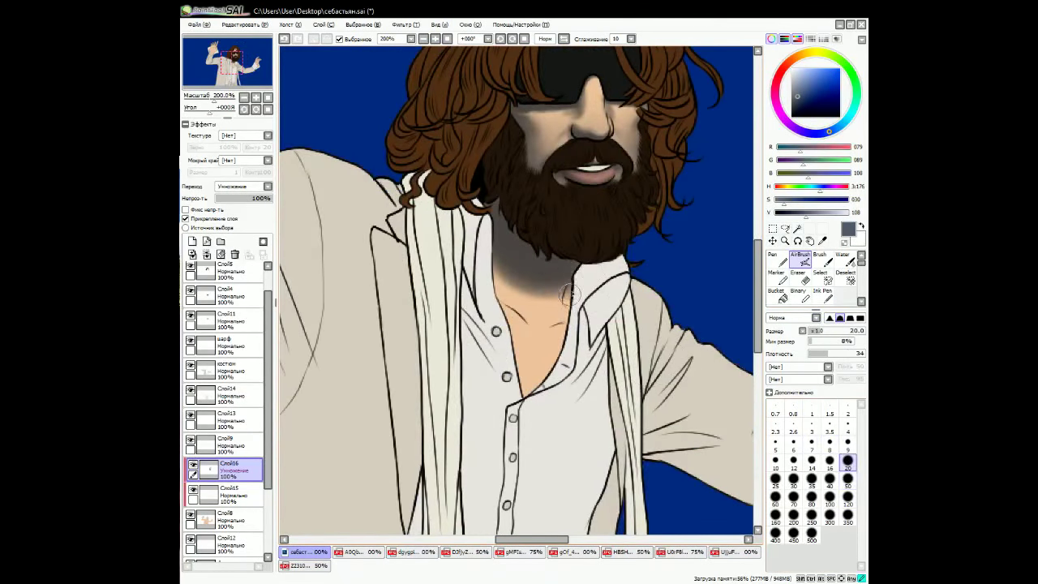
{"action": "left_click_drag", "start_coordinate": [562, 334], "coordinate": [565, 354]}
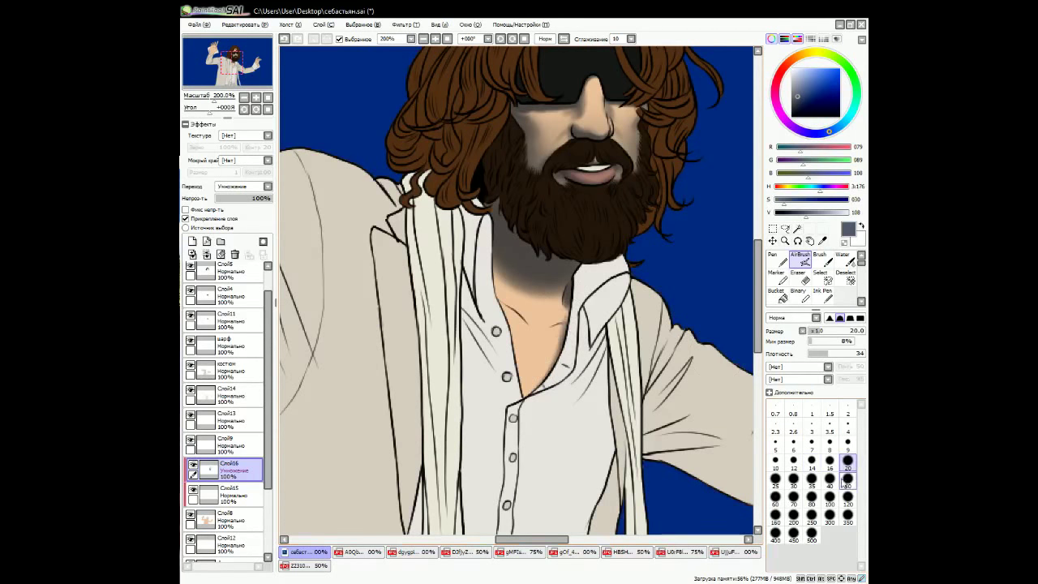
Shade the chest and collarbones softly with the airbrush, raising its size to 120 with a soft edge.
{"action": "key", "text": "bracketright"}
{"action": "key", "text": "bracketright"}
{"action": "key", "text": "bracketright"}
{"action": "key", "text": "bracketright"}
{"action": "key", "text": "bracketright"}
{"action": "key", "text": "bracketright"}
{"action": "key", "text": "bracketright"}
{"action": "key", "text": "bracketright"}
{"action": "key", "text": "bracketright"}
{"action": "key", "text": "bracketright"}
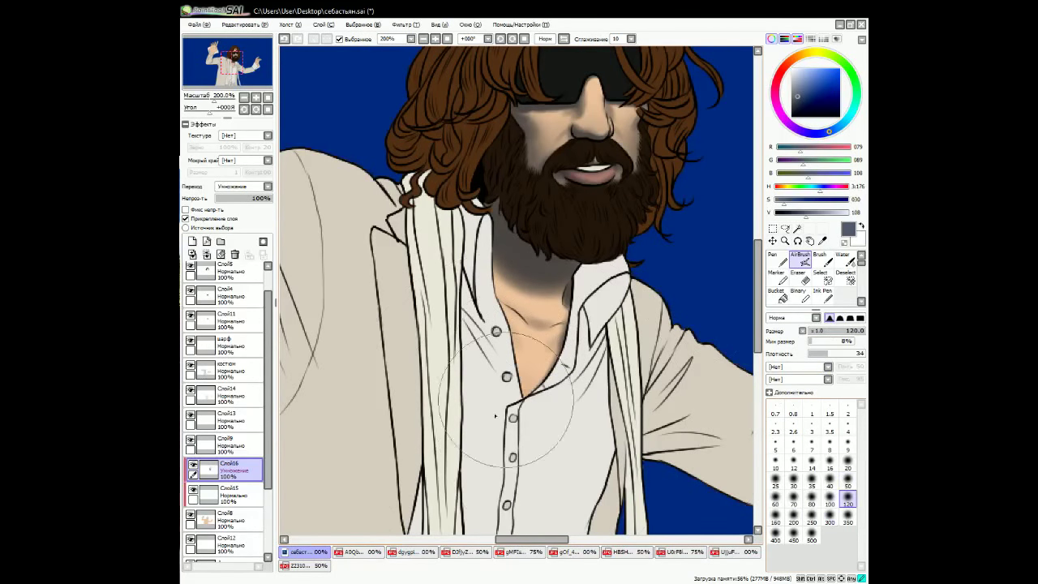
Shade the wrist of the raised hand softly where it enters the cuff, using the airbrush at size 350.
{"action": "scroll", "coordinate": [496, 416], "scroll_direction": "down", "scroll_amount": 1}
{"action": "scroll", "coordinate": [568, 324], "scroll_direction": "left", "scroll_amount": 1}
{"action": "scroll", "coordinate": [568, 324], "scroll_direction": "up", "scroll_amount": 1}
{"action": "key", "text": "bracketright"}
{"action": "key", "text": "bracketright"}
{"action": "key", "text": "bracketright"}
{"action": "key", "text": "bracketright"}
{"action": "key", "text": "bracketright"}
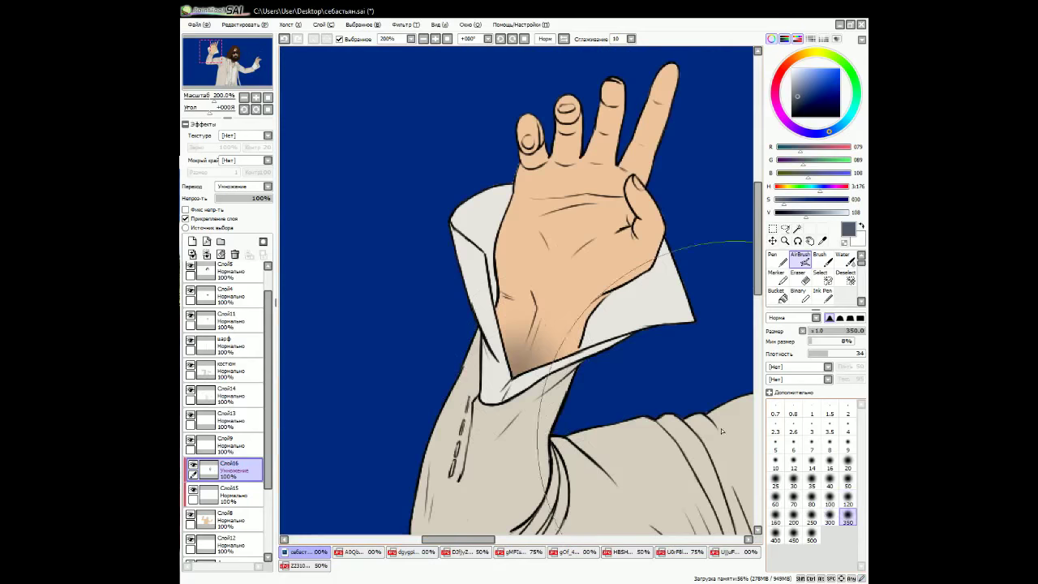
Shade the thumb, its base and the wrist tendon of the raised hand with the airbrush at sizes 20 and 9.
{"action": "scroll", "coordinate": [568, 324], "scroll_direction": "up", "scroll_amount": 1}
{"action": "left_click", "coordinate": [848, 460]}
{"action": "mouse_move", "coordinate": [598, 368]}
{"action": "left_mouse_down"}
{"action": "mouse_move", "coordinate": [635, 328]}
{"action": "mouse_move", "coordinate": [640, 278]}
{"action": "mouse_move", "coordinate": [633, 243]}
{"action": "left_mouse_up"}
{"action": "key", "text": "bracketleft"}
{"action": "key", "text": "bracketleft"}
{"action": "key", "text": "bracketleft"}
{"action": "key", "text": "bracketleft"}
{"action": "key", "text": "bracketleft"}
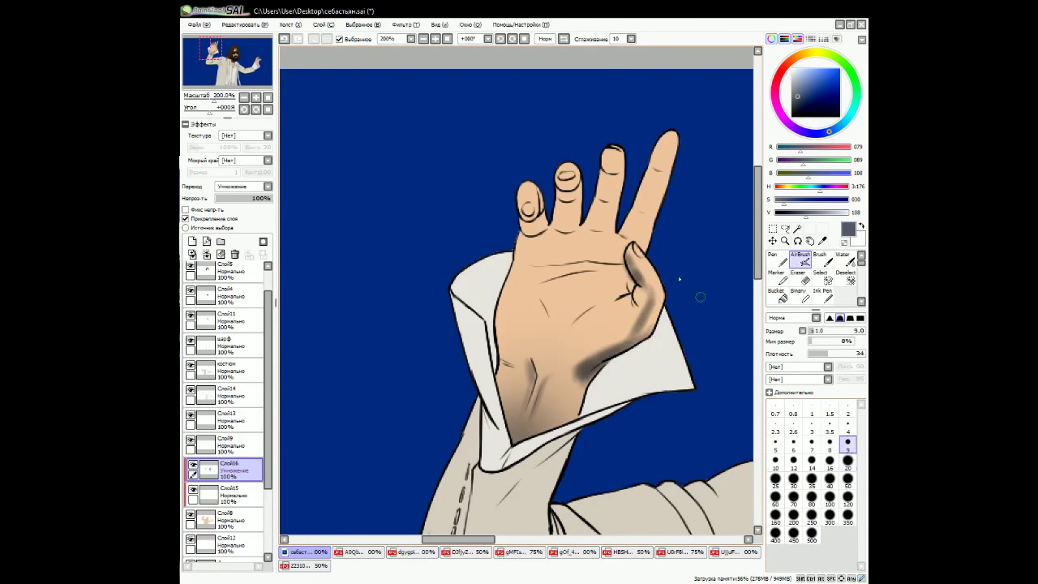
{"action": "key", "text": "bracketright"}
{"action": "key", "text": "bracketright"}
{"action": "key", "text": "bracketright"}
{"action": "key", "text": "bracketright"}
{"action": "key", "text": "bracketright"}
{"action": "mouse_move", "coordinate": [647, 307]}
{"action": "left_mouse_down"}
{"action": "mouse_move", "coordinate": [574, 362]}
{"action": "mouse_move", "coordinate": [647, 293]}
{"action": "left_mouse_up"}
Blend the thumb-base shadow with the size 20 Blur tool and shade the wrist's outer edge with a small airbrush.
{"action": "left_click", "coordinate": [858, 301]}
{"action": "left_click", "coordinate": [862, 301]}
{"action": "left_click", "coordinate": [843, 294]}
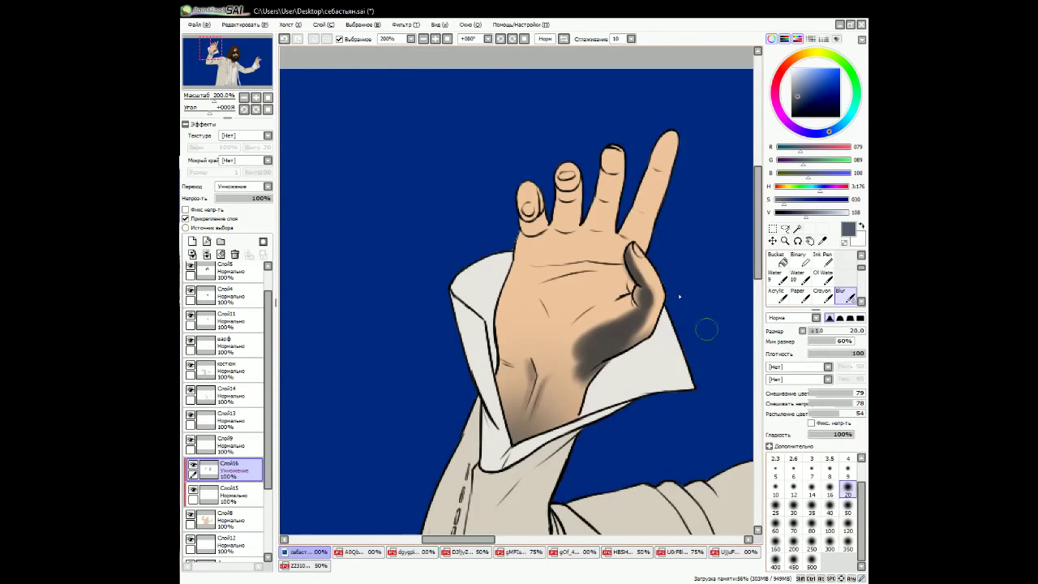
{"action": "mouse_move", "coordinate": [567, 382]}
{"action": "left_mouse_down"}
{"action": "mouse_move", "coordinate": [611, 336]}
{"action": "mouse_move", "coordinate": [568, 406]}
{"action": "mouse_move", "coordinate": [523, 381]}
{"action": "mouse_move", "coordinate": [576, 406]}
{"action": "left_mouse_up"}
{"action": "key", "text": "a"}
{"action": "key", "text": "bracketleft"}
{"action": "key", "text": "bracketleft"}
{"action": "key", "text": "bracketleft"}
{"action": "key", "text": "bracketleft"}
{"action": "key", "text": "bracketleft"}
{"action": "left_click_drag", "start_coordinate": [507, 397], "coordinate": [499, 357]}
Shade the raised hand from the wrist across the palm to the index finger with a larger airbrush.
{"action": "key", "text": "bracketright"}
{"action": "key", "text": "bracketright"}
{"action": "key", "text": "bracketright"}
{"action": "key", "text": "bracketright"}
{"action": "key", "text": "bracketright"}
{"action": "key", "text": "bracketright"}
{"action": "key", "text": "bracketright"}
{"action": "key", "text": "bracketright"}
{"action": "key", "text": "bracketright"}
{"action": "key", "text": "bracketright"}
{"action": "mouse_move", "coordinate": [559, 442]}
{"action": "left_mouse_down"}
{"action": "mouse_move", "coordinate": [510, 390]}
{"action": "mouse_move", "coordinate": [559, 328]}
{"action": "mouse_move", "coordinate": [503, 341]}
{"action": "mouse_move", "coordinate": [529, 361]}
{"action": "mouse_move", "coordinate": [592, 313]}
{"action": "mouse_move", "coordinate": [568, 284]}
{"action": "mouse_move", "coordinate": [600, 268]}
{"action": "mouse_move", "coordinate": [584, 258]}
{"action": "mouse_move", "coordinate": [535, 266]}
{"action": "mouse_move", "coordinate": [608, 261]}
{"action": "mouse_move", "coordinate": [661, 164]}
{"action": "left_mouse_up"}
Shade the remaining fingers of the raised hand with a smaller airbrush, finishing at size 9.
{"action": "key", "text": "bracketleft"}
{"action": "key", "text": "bracketleft"}
{"action": "key", "text": "bracketleft"}
{"action": "key", "text": "bracketleft"}
{"action": "key", "text": "bracketleft"}
{"action": "mouse_move", "coordinate": [588, 225]}
{"action": "left_mouse_down"}
{"action": "mouse_move", "coordinate": [610, 168]}
{"action": "mouse_move", "coordinate": [590, 165]}
{"action": "left_mouse_up"}
{"action": "mouse_move", "coordinate": [556, 231]}
{"action": "left_mouse_down"}
{"action": "mouse_move", "coordinate": [618, 223]}
{"action": "mouse_move", "coordinate": [563, 221]}
{"action": "mouse_move", "coordinate": [565, 189]}
{"action": "left_mouse_up"}
{"action": "key", "text": "bracketleft"}
{"action": "key", "text": "bracketleft"}
{"action": "key", "text": "bracketleft"}
{"action": "key", "text": "bracketleft"}
{"action": "key", "text": "bracketleft"}
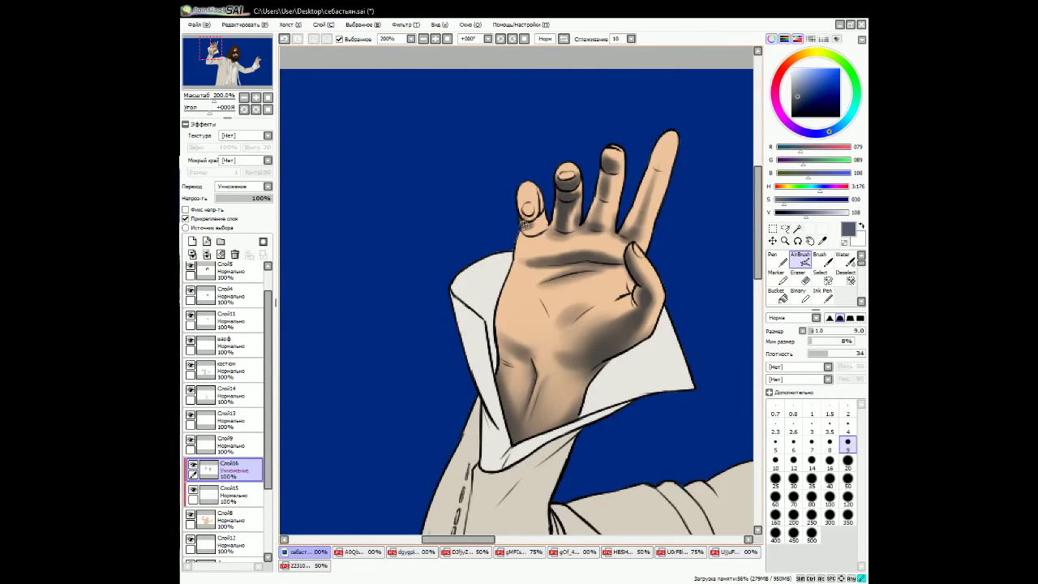
Shade the outer edge and creases of the raised palm with the airbrush, starting at size 16.
{"action": "key", "text": "bracketright"}
{"action": "key", "text": "bracketright"}
{"action": "key", "text": "bracketright"}
{"action": "key", "text": "bracketright"}
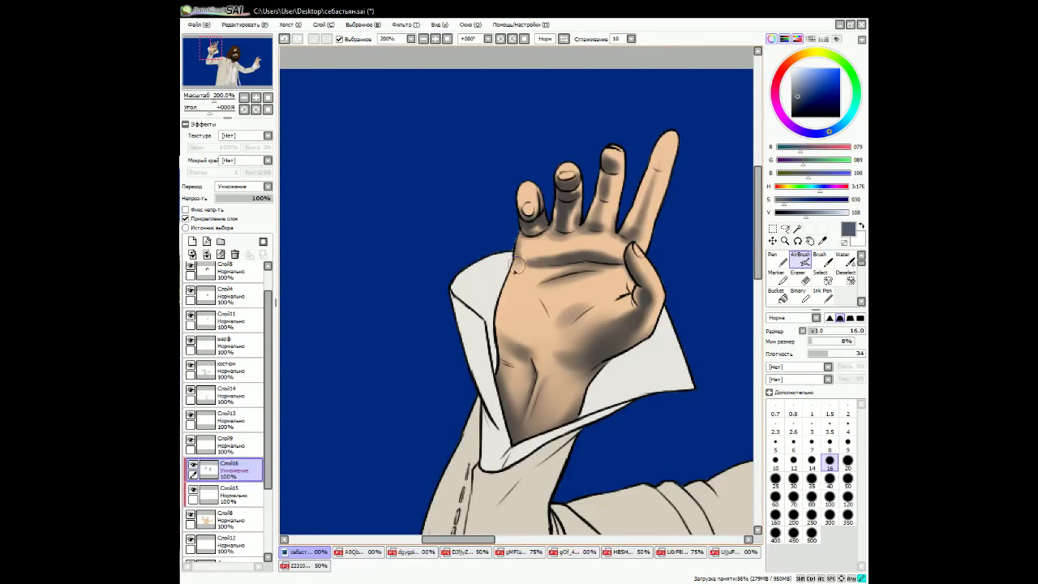
{"action": "left_click_drag", "start_coordinate": [513, 241], "coordinate": [507, 345]}
{"action": "key", "text": "bracketright"}
{"action": "left_click_drag", "start_coordinate": [499, 292], "coordinate": [560, 357]}
{"action": "mouse_move", "coordinate": [552, 272]}
{"action": "left_mouse_down"}
{"action": "mouse_move", "coordinate": [586, 279]}
{"action": "mouse_move", "coordinate": [553, 250]}
{"action": "mouse_move", "coordinate": [620, 260]}
{"action": "left_mouse_up"}
Blend the shading on the raised palm and fingers with the size 20 Blur tool.
{"action": "key", "text": "b"}
{"action": "left_click_drag", "start_coordinate": [527, 284], "coordinate": [600, 307]}
{"action": "left_click_drag", "start_coordinate": [527, 243], "coordinate": [612, 256]}
{"action": "mouse_move", "coordinate": [662, 180]}
{"action": "left_mouse_down"}
{"action": "mouse_move", "coordinate": [635, 219]}
{"action": "mouse_move", "coordinate": [659, 182]}
{"action": "mouse_move", "coordinate": [614, 227]}
{"action": "left_mouse_up"}
{"action": "left_click_drag", "start_coordinate": [576, 188], "coordinate": [576, 221]}
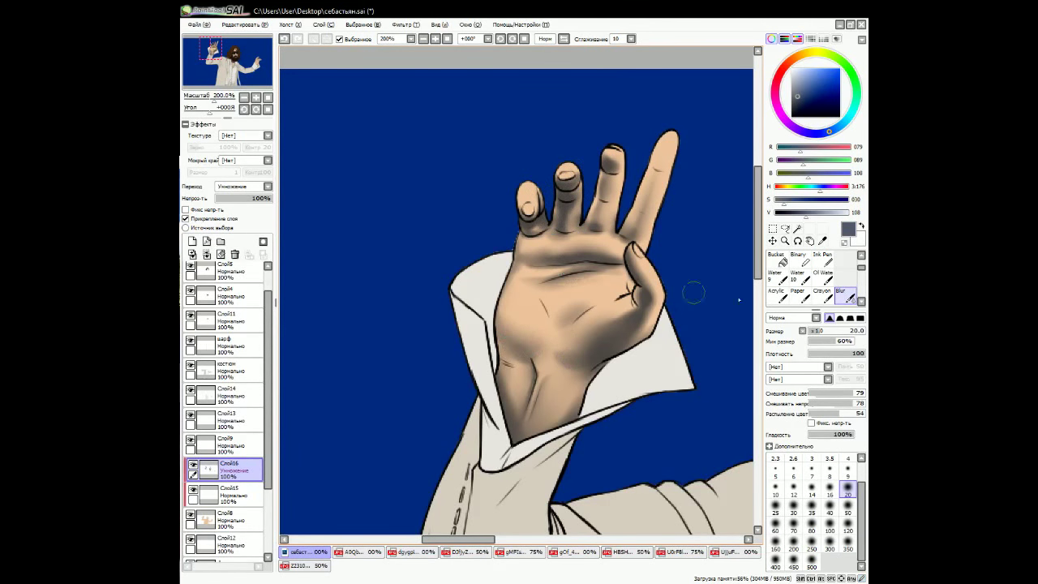
{"action": "key", "text": "v"}
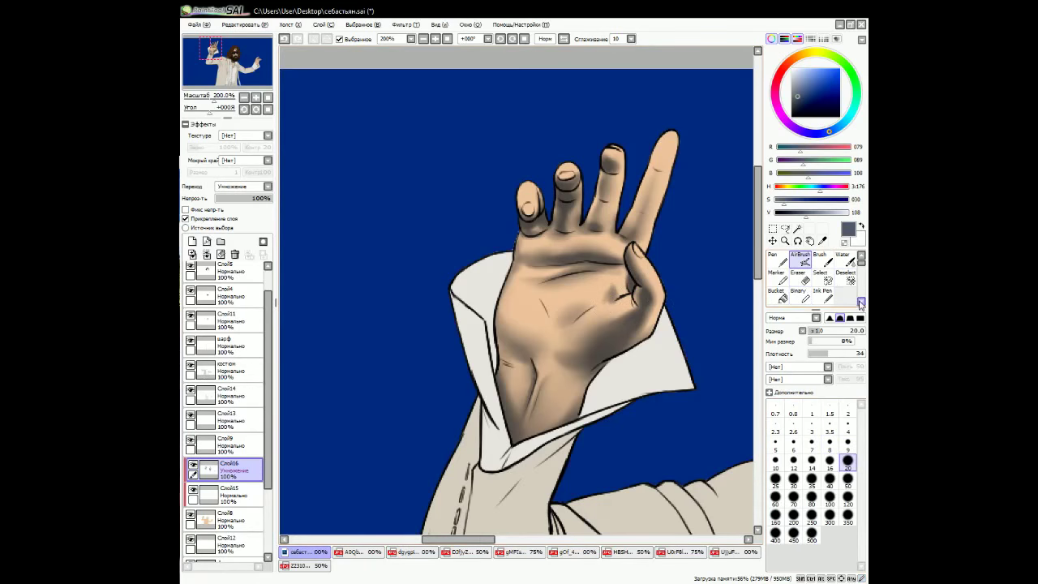
{"action": "key", "text": "b"}
Shade the fingers and thumb of the other, lower hand with the size 12 airbrush.
{"action": "scroll", "coordinate": [520, 324], "scroll_direction": "down", "scroll_amount": 3}
{"action": "scroll", "coordinate": [520, 325], "scroll_direction": "up", "scroll_amount": 1}
{"action": "left_click_drag", "start_coordinate": [558, 540], "coordinate": [585, 541]}
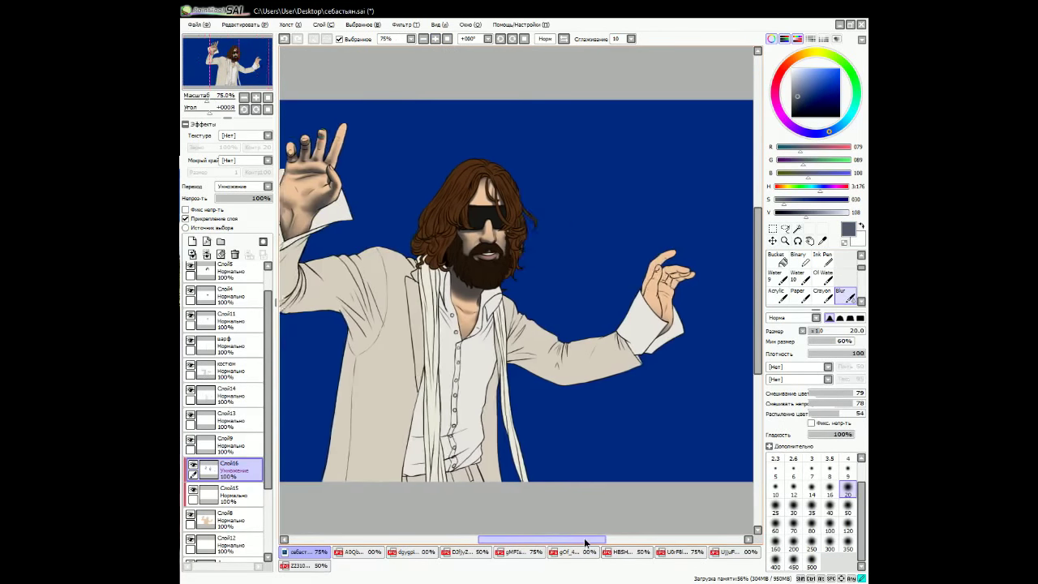
{"action": "key", "text": "v"}
{"action": "scroll", "coordinate": [665, 292], "scroll_direction": "up", "scroll_amount": 4}
{"action": "left_click", "coordinate": [795, 461]}
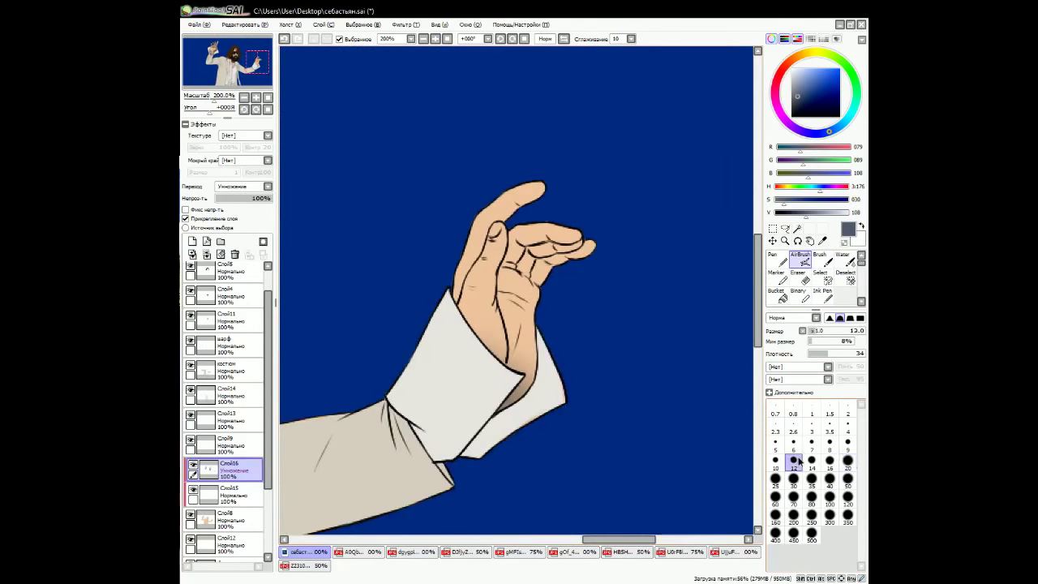
{"action": "left_click_drag", "start_coordinate": [520, 246], "coordinate": [560, 239]}
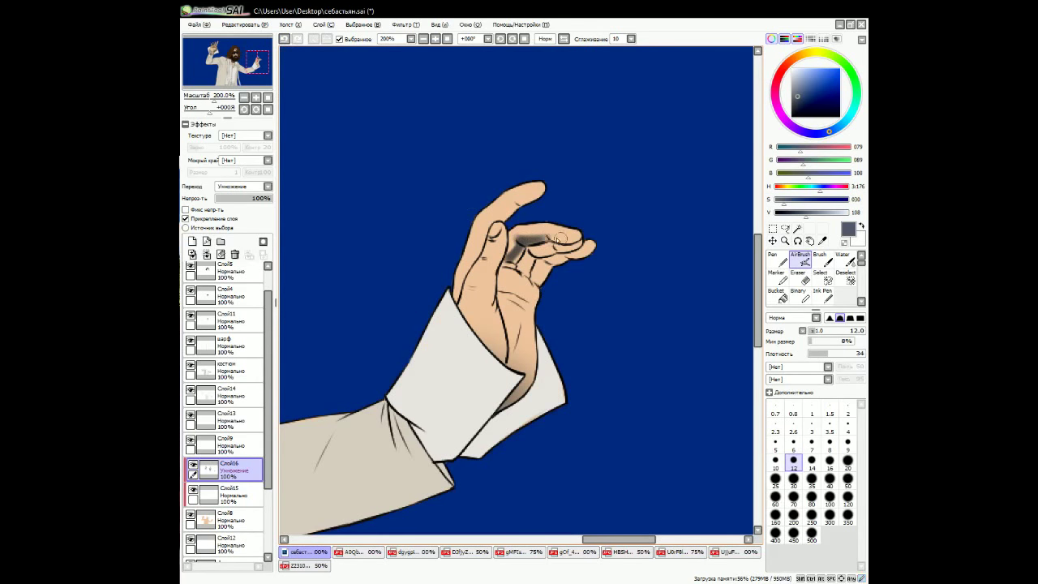
{"action": "mouse_move", "coordinate": [494, 218]}
{"action": "left_mouse_down"}
{"action": "mouse_move", "coordinate": [532, 195]}
{"action": "mouse_move", "coordinate": [485, 222]}
{"action": "mouse_move", "coordinate": [491, 235]}
{"action": "mouse_move", "coordinate": [466, 292]}
{"action": "mouse_move", "coordinate": [487, 356]}
{"action": "left_mouse_up"}
Shade the lower hand's palm, creases and outer edge with the airbrush at sizes 20, 50 and 14.
{"action": "left_click", "coordinate": [847, 460]}
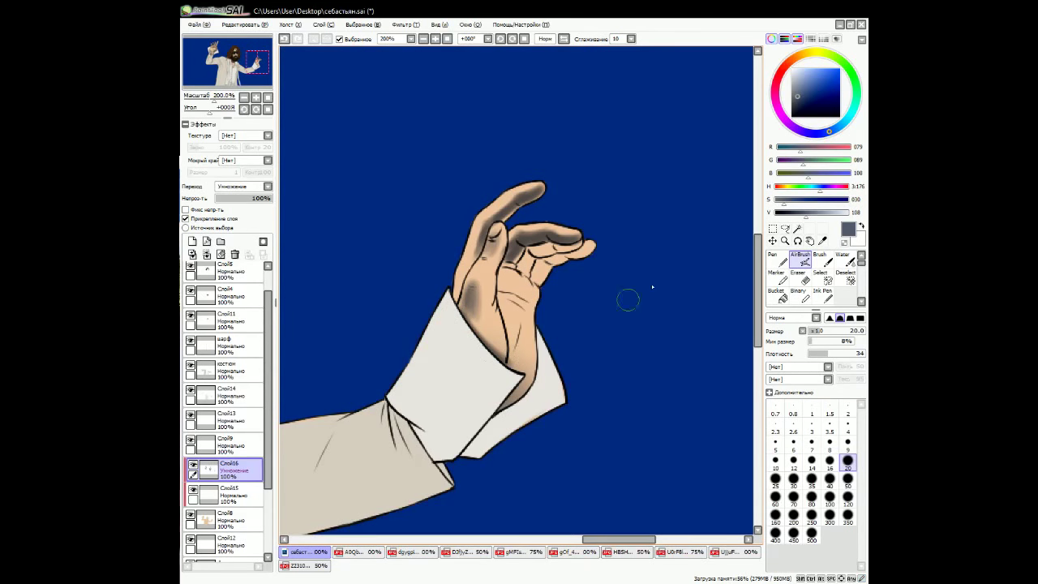
{"action": "left_click", "coordinate": [848, 479]}
{"action": "mouse_move", "coordinate": [523, 256]}
{"action": "left_mouse_down"}
{"action": "mouse_move", "coordinate": [491, 313]}
{"action": "mouse_move", "coordinate": [519, 296]}
{"action": "mouse_move", "coordinate": [529, 341]}
{"action": "left_mouse_up"}
{"action": "left_click", "coordinate": [812, 460]}
{"action": "mouse_move", "coordinate": [519, 278]}
{"action": "left_mouse_down"}
{"action": "mouse_move", "coordinate": [582, 239]}
{"action": "mouse_move", "coordinate": [528, 245]}
{"action": "mouse_move", "coordinate": [550, 277]}
{"action": "mouse_move", "coordinate": [538, 279]}
{"action": "mouse_move", "coordinate": [585, 253]}
{"action": "mouse_move", "coordinate": [540, 277]}
{"action": "mouse_move", "coordinate": [529, 262]}
{"action": "mouse_move", "coordinate": [497, 283]}
{"action": "mouse_move", "coordinate": [533, 300]}
{"action": "left_mouse_up"}
{"action": "left_click_drag", "start_coordinate": [506, 255], "coordinate": [496, 325]}
{"action": "left_click_drag", "start_coordinate": [462, 267], "coordinate": [467, 305]}
Blend the shading on the lower hand's fingers and thumb with the Blur tool.
{"action": "key", "text": "b"}
{"action": "mouse_move", "coordinate": [513, 192]}
{"action": "left_mouse_down"}
{"action": "mouse_move", "coordinate": [491, 239]}
{"action": "mouse_move", "coordinate": [493, 282]}
{"action": "left_mouse_up"}
{"action": "scroll", "coordinate": [487, 258], "scroll_direction": "down", "scroll_amount": 3}
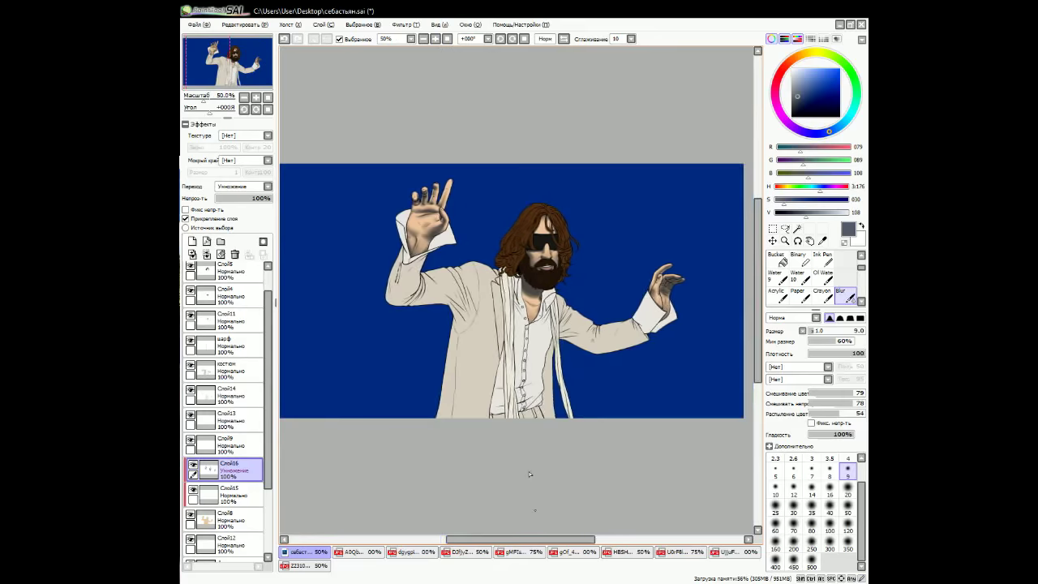
Deepen the shading on the raised hand's fingers with the soft-edged airbrush at sizes 20 and 40.
{"action": "scroll", "coordinate": [487, 258], "scroll_direction": "up", "scroll_amount": 2}
{"action": "key", "text": "v"}
{"action": "mouse_move", "coordinate": [456, 229]}
{"action": "left_mouse_down"}
{"action": "mouse_move", "coordinate": [442, 232]}
{"action": "mouse_move", "coordinate": [477, 213]}
{"action": "left_mouse_up"}
{"action": "key", "text": "bracketleft"}
{"action": "key", "text": "bracketleft"}
{"action": "key", "text": "bracketleft"}
{"action": "key", "text": "bracketleft"}
{"action": "key", "text": "bracketleft"}
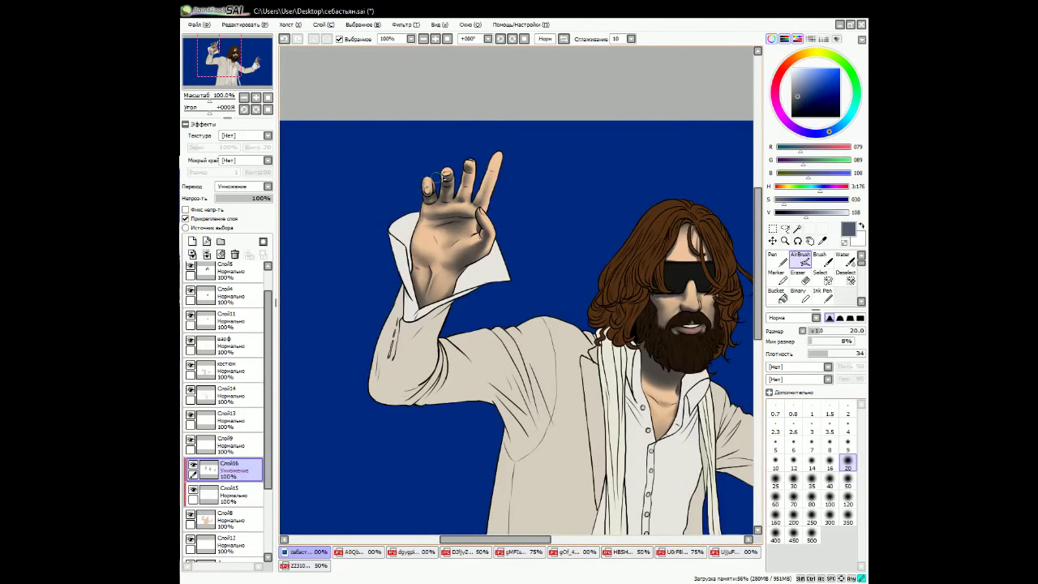
{"action": "left_click", "coordinate": [831, 480]}
{"action": "left_click_drag", "start_coordinate": [480, 207], "coordinate": [489, 188]}
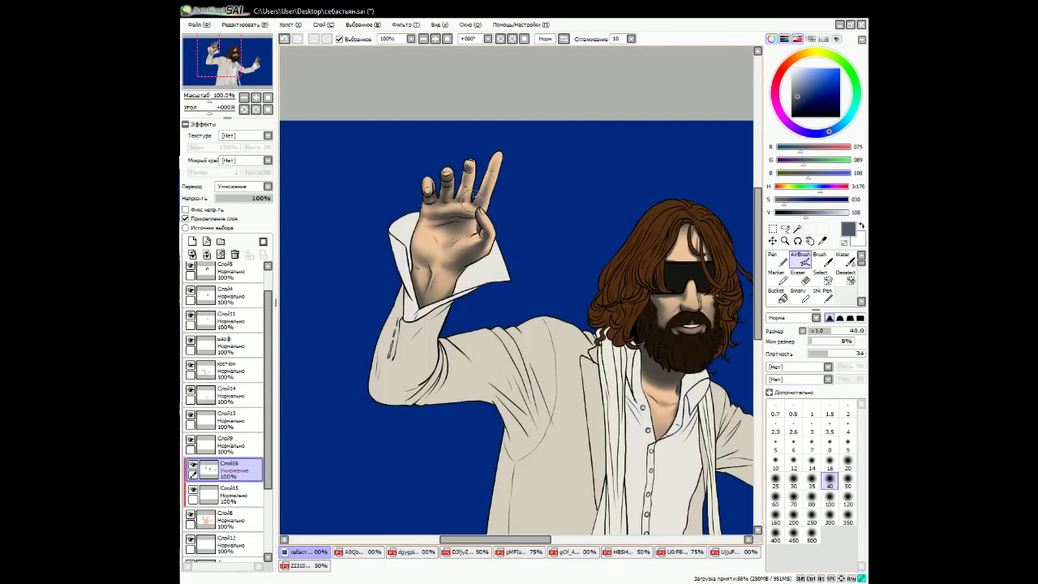
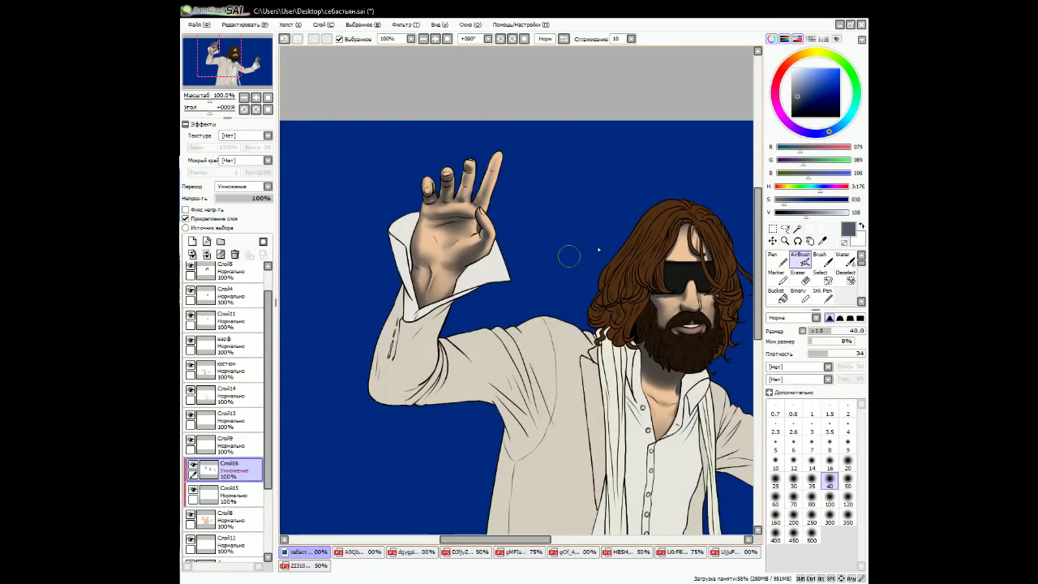
Deepen the shading around the raised hand's little finger with the soft-edged airbrush at size 20.
{"action": "key", "text": "bracketleft"}
{"action": "key", "text": "bracketleft"}
{"action": "key", "text": "bracketleft"}
{"action": "key", "text": "bracketleft"}
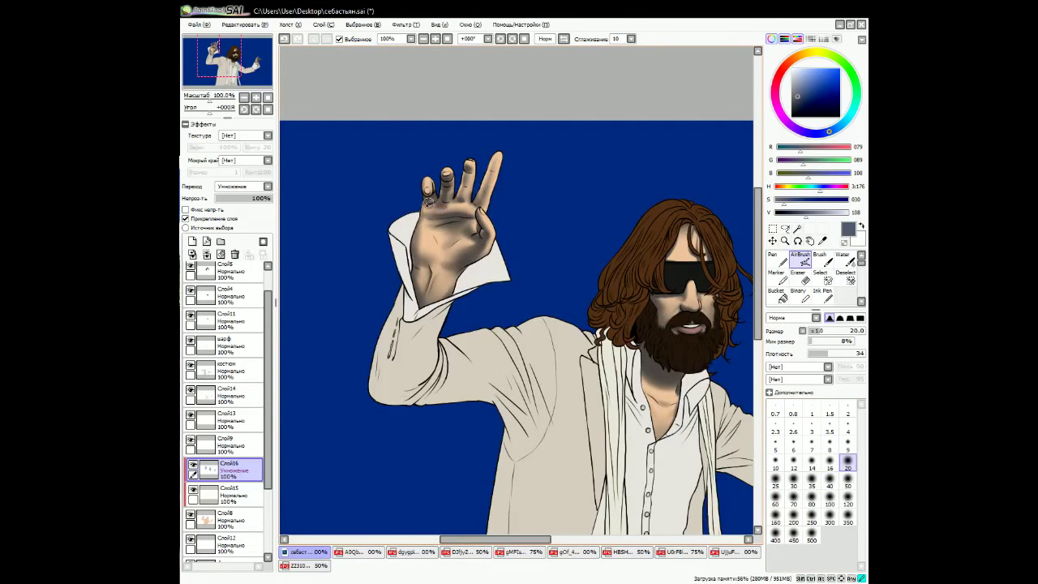
Add fine shading on the face beside the sunglasses with the harder-edged airbrush at size 9.
{"action": "left_click_drag", "start_coordinate": [482, 529], "coordinate": [357, 529]}
{"action": "scroll", "coordinate": [602, 296], "scroll_direction": "up", "scroll_amount": 3}
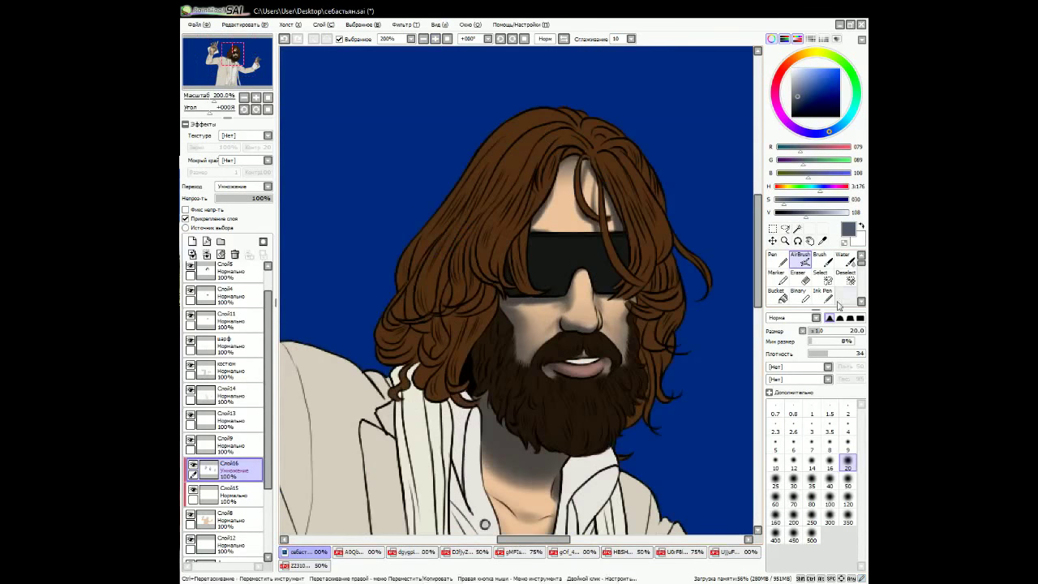
{"action": "key", "text": "bracketleft"}
{"action": "key", "text": "bracketleft"}
{"action": "key", "text": "bracketleft"}
{"action": "key", "text": "bracketleft"}
{"action": "key", "text": "bracketleft"}
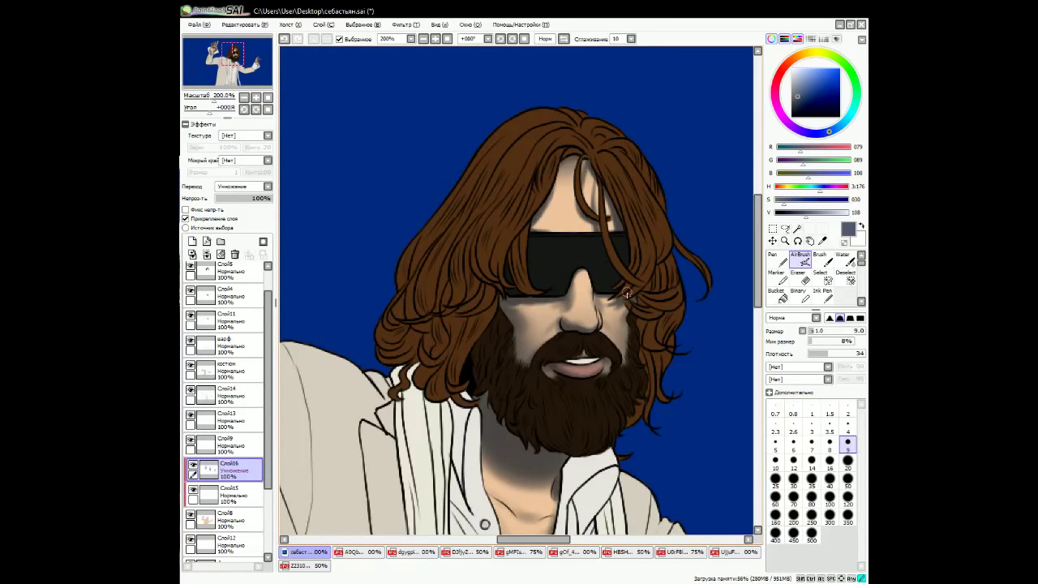
Deepen the soft shading on the cheek next to the beard with the airbrush at size 50.
{"action": "key", "text": "bracketright"}
{"action": "key", "text": "bracketright"}
{"action": "key", "text": "bracketright"}
{"action": "key", "text": "bracketright"}
{"action": "key", "text": "bracketright"}
{"action": "key", "text": "bracketright"}
{"action": "key", "text": "bracketright"}
{"action": "key", "text": "bracketright"}
{"action": "key", "text": "bracketright"}
{"action": "key", "text": "bracketright"}
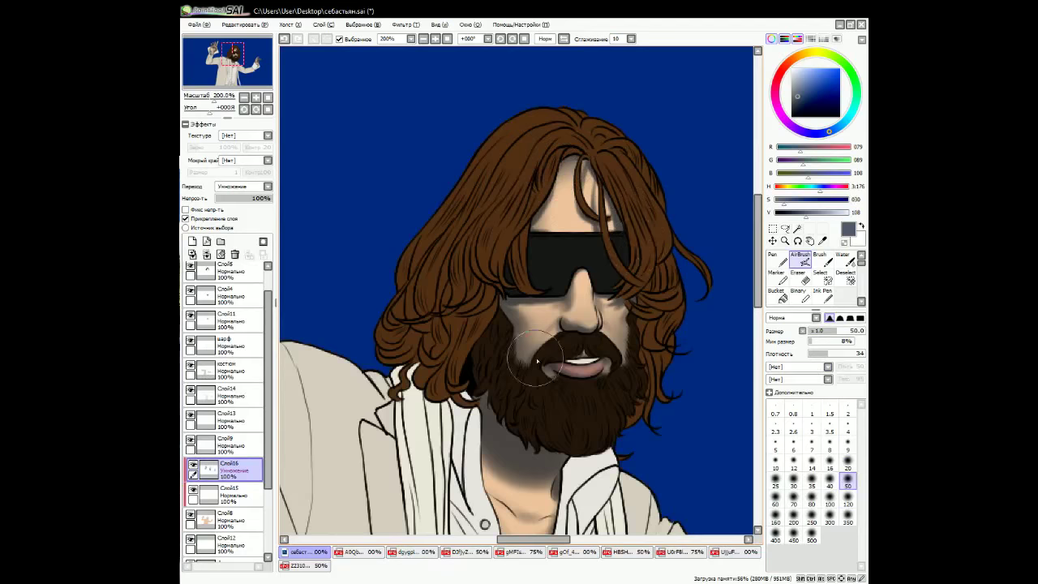
Add a new clipped layer above the skin shading layer and set its blending mode to Сложение.
{"action": "left_click", "coordinate": [435, 42]}
{"action": "left_click", "coordinate": [435, 42]}
{"action": "left_click", "coordinate": [192, 240]}
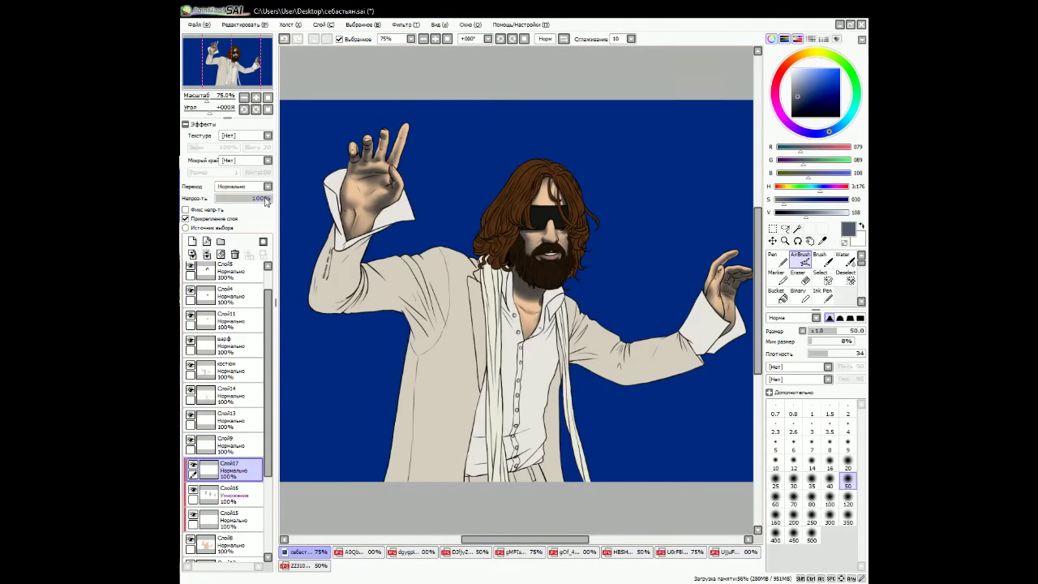
Mix a light beige, RGB 220, 217, 197, and highlight the forehead with the airbrush at size 80.
{"action": "scroll", "coordinate": [514, 182], "scroll_direction": "up", "scroll_amount": 2}
{"action": "left_click", "coordinate": [580, 220], "text": "alt"}
{"action": "left_click", "coordinate": [796, 74]}
{"action": "left_click_drag", "start_coordinate": [799, 53], "coordinate": [812, 52]}
{"action": "key", "text": "bracketright"}
{"action": "mouse_move", "coordinate": [572, 186]}
{"action": "left_mouse_down"}
{"action": "mouse_move", "coordinate": [592, 219]}
{"action": "mouse_move", "coordinate": [628, 243]}
{"action": "mouse_move", "coordinate": [584, 215]}
{"action": "mouse_move", "coordinate": [601, 215]}
{"action": "left_mouse_up"}
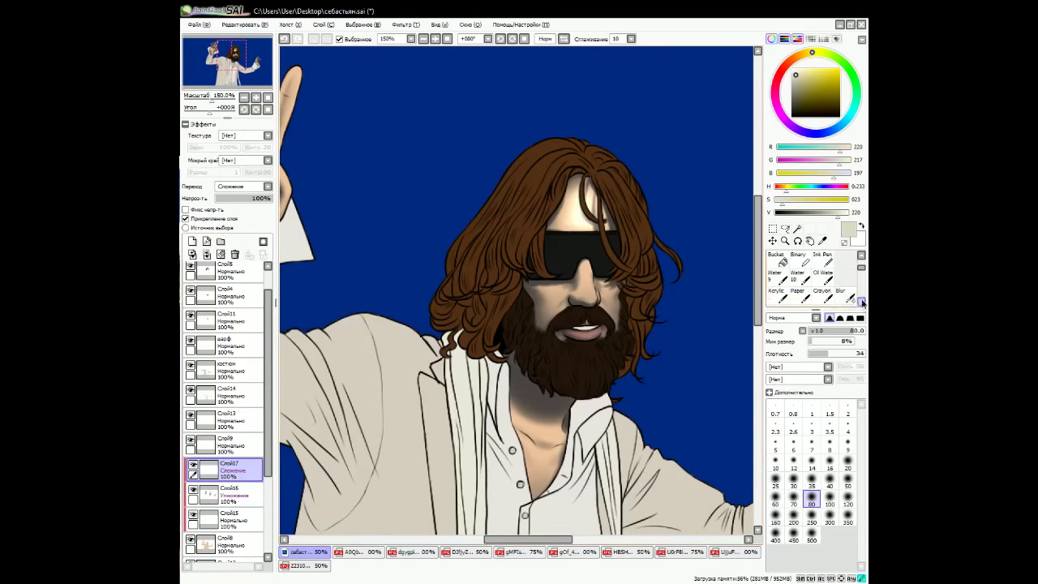
Highlight the nose with the harder-edged airbrush at size 20 and blend it with the Blur tool.
{"action": "key", "text": "ctrl+plus"}
{"action": "key", "text": "bracketleft"}
{"action": "key", "text": "bracketleft"}
{"action": "key", "text": "bracketleft"}
{"action": "key", "text": "bracketleft"}
{"action": "key", "text": "bracketleft"}
{"action": "key", "text": "bracketleft"}
{"action": "key", "text": "bracketleft"}
{"action": "key", "text": "bracketleft"}
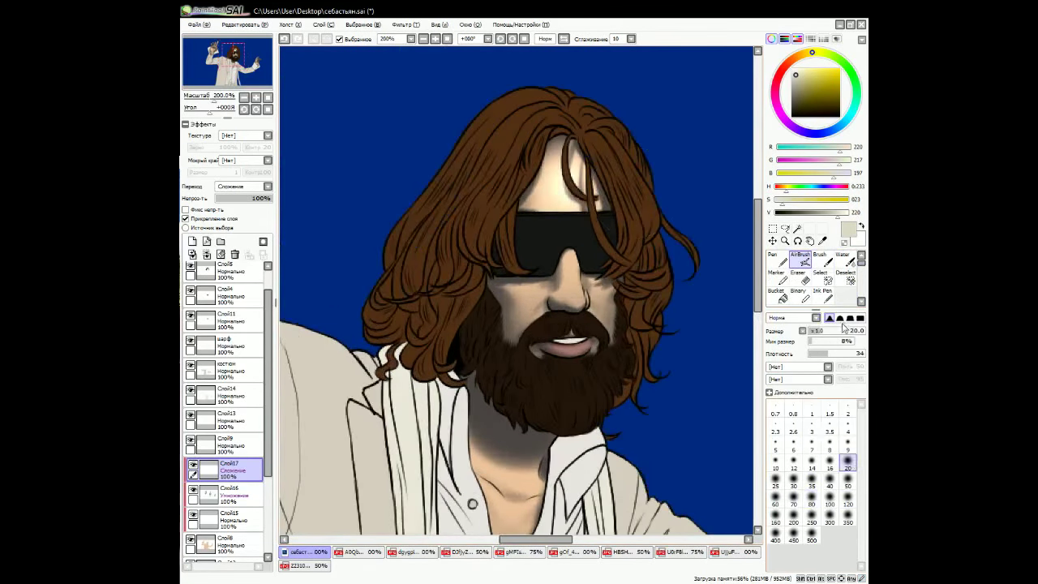
{"action": "left_click", "coordinate": [840, 317]}
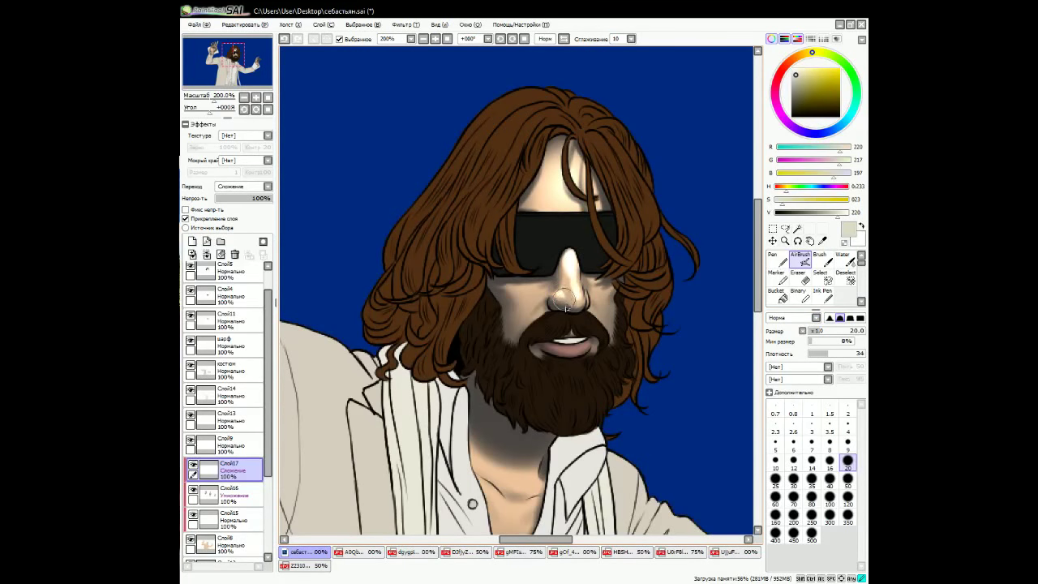
{"action": "key", "text": "b"}
Highlight the cheeks and lips with the airbrush at size 20 and soften the highlights.
{"action": "left_click", "coordinate": [801, 258]}
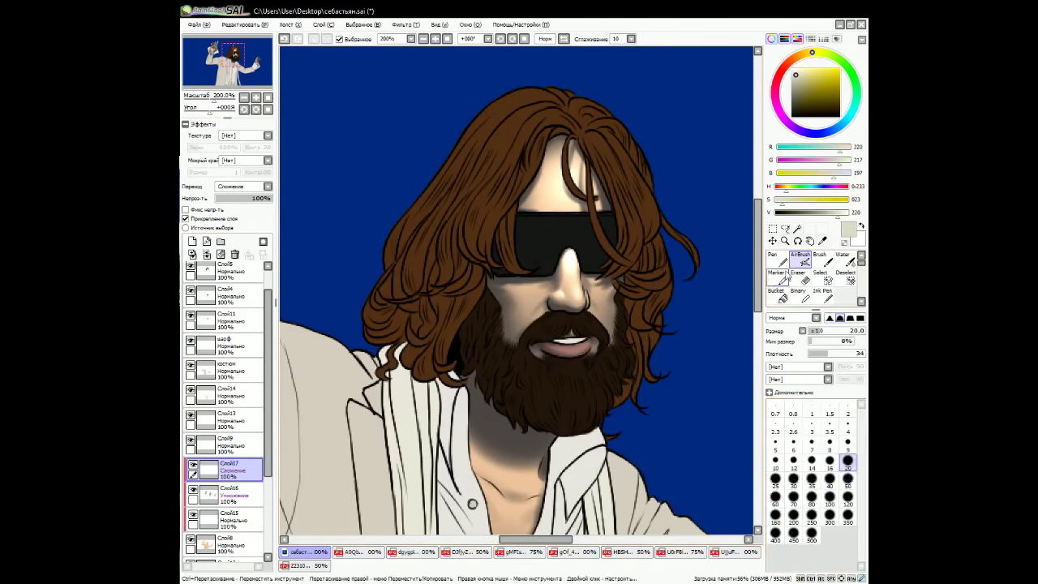
{"action": "left_click", "coordinate": [848, 460]}
{"action": "key", "text": "End"}
{"action": "key", "text": "End"}
{"action": "key", "text": "End"}
{"action": "key", "text": "End"}
{"action": "key", "text": "End"}
{"action": "key", "text": "End"}
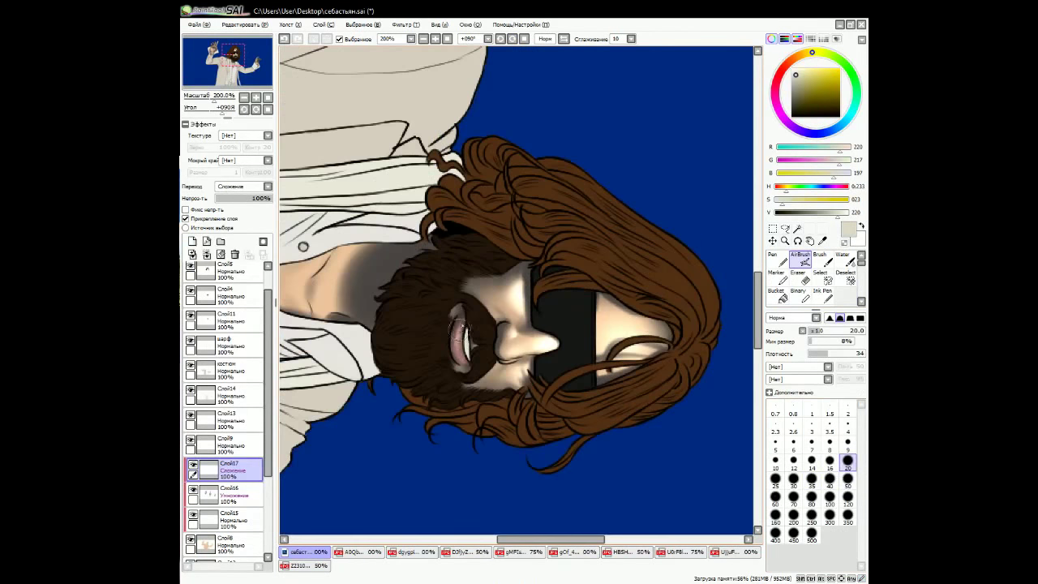
{"action": "key", "text": "Home"}
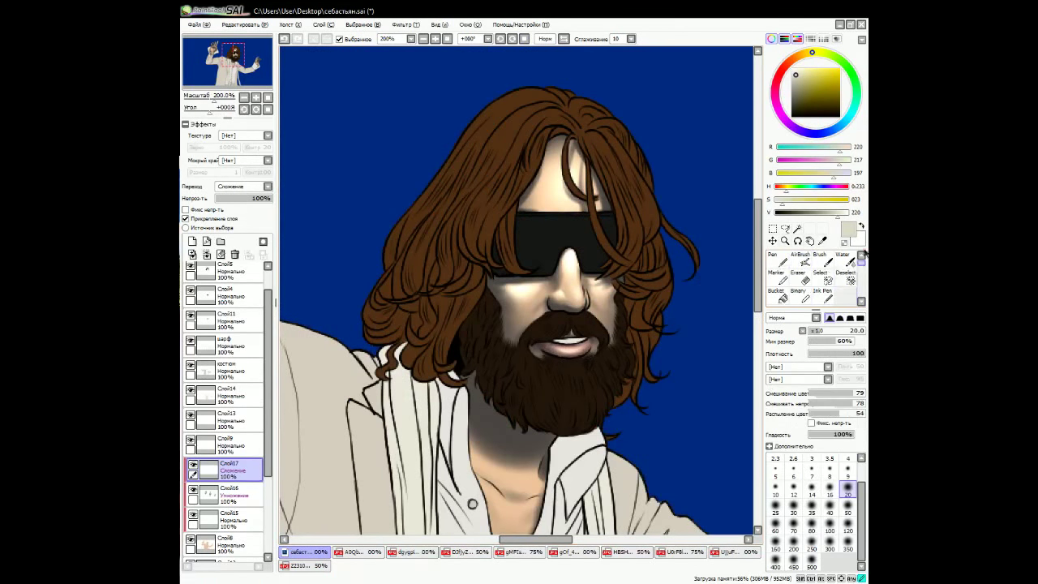
Highlight the lower hand's extended finger and thumb with the harder-edged airbrush, starting the fine edges at size 9.
{"action": "scroll", "coordinate": [516, 292], "scroll_direction": "down", "scroll_amount": 3}
{"action": "left_click_drag", "start_coordinate": [483, 357], "coordinate": [539, 390]}
{"action": "key", "text": "bracketright"}
{"action": "key", "text": "bracketright"}
{"action": "key", "text": "bracketright"}
{"action": "key", "text": "bracketright"}
{"action": "mouse_move", "coordinate": [495, 341]}
{"action": "left_mouse_down"}
{"action": "mouse_move", "coordinate": [536, 350]}
{"action": "mouse_move", "coordinate": [511, 387]}
{"action": "mouse_move", "coordinate": [523, 408]}
{"action": "left_mouse_up"}
{"action": "key", "text": "b"}
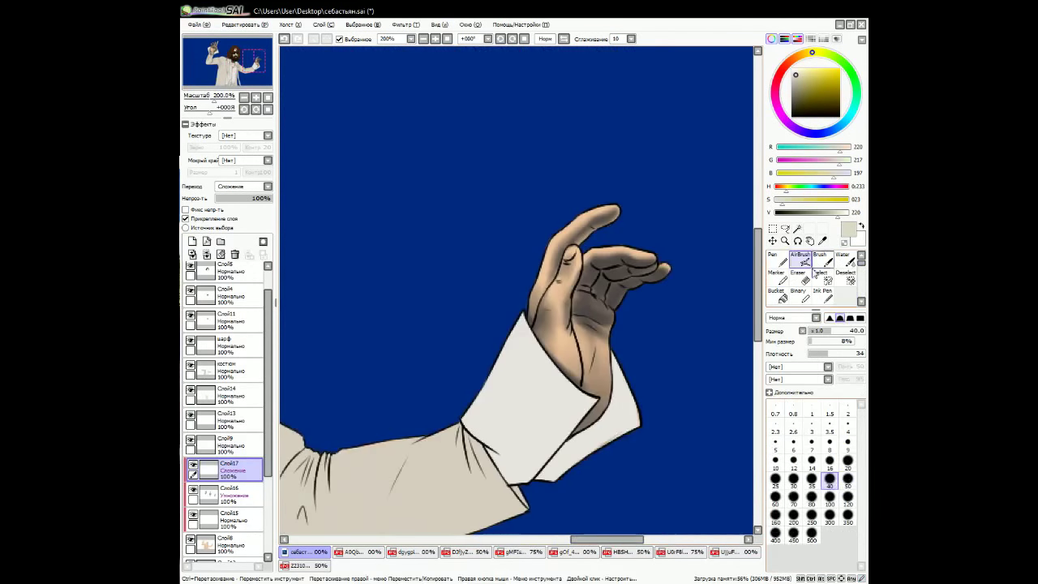
{"action": "key", "text": "Delete"}
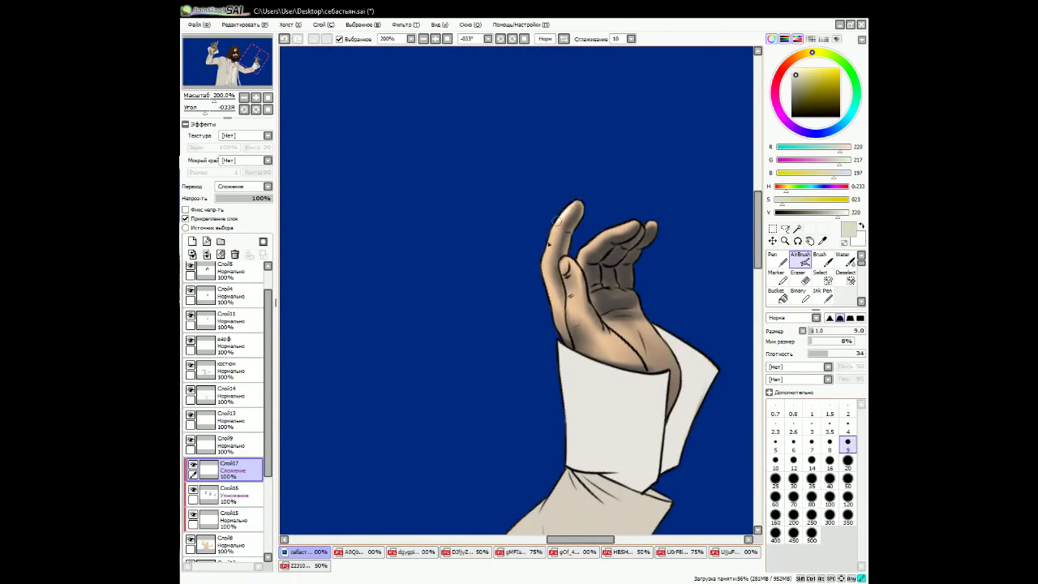
{"action": "key", "text": "bracketright"}
{"action": "key", "text": "bracketright"}
{"action": "key", "text": "bracketright"}
{"action": "key", "text": "bracketright"}
{"action": "key", "text": "bracketright"}
{"action": "left_click_drag", "start_coordinate": [568, 267], "coordinate": [578, 317]}
Highlight the base of the lower hand's thumb and its palm with the airbrush at size 40.
{"action": "key", "text": "Delete"}
{"action": "key", "text": "bracketright"}
{"action": "key", "text": "bracketright"}
{"action": "key", "text": "bracketright"}
{"action": "key", "text": "bracketright"}
{"action": "mouse_move", "coordinate": [560, 353]}
{"action": "left_mouse_down"}
{"action": "mouse_move", "coordinate": [568, 401]}
{"action": "mouse_move", "coordinate": [605, 397]}
{"action": "mouse_move", "coordinate": [599, 417]}
{"action": "mouse_move", "coordinate": [575, 352]}
{"action": "left_mouse_up"}
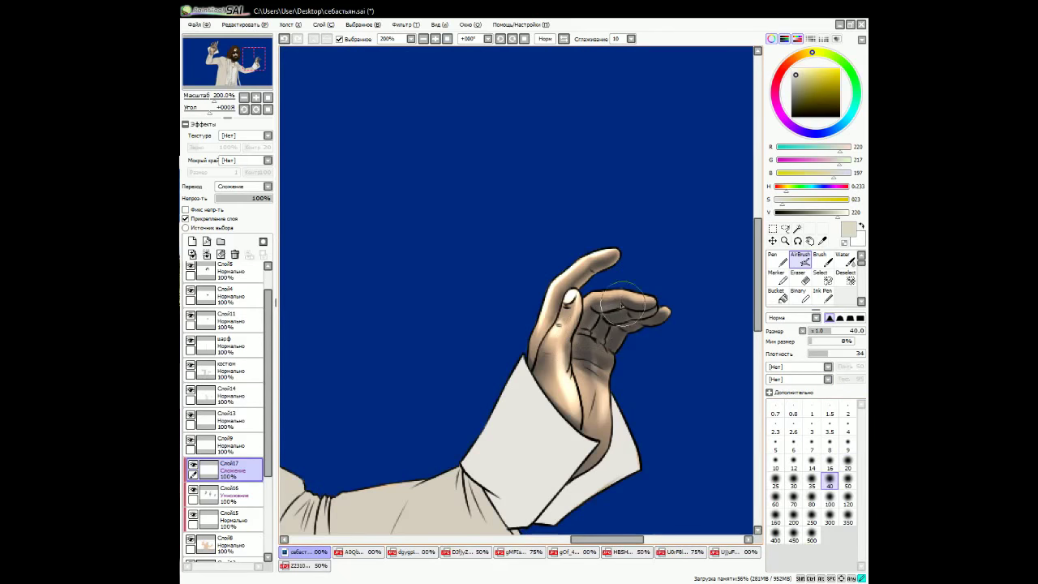
Add fine highlights to the lower hand's thumb with the size 9 airbrush and blend the finger highlights with Blur.
{"action": "left_click", "coordinate": [847, 460]}
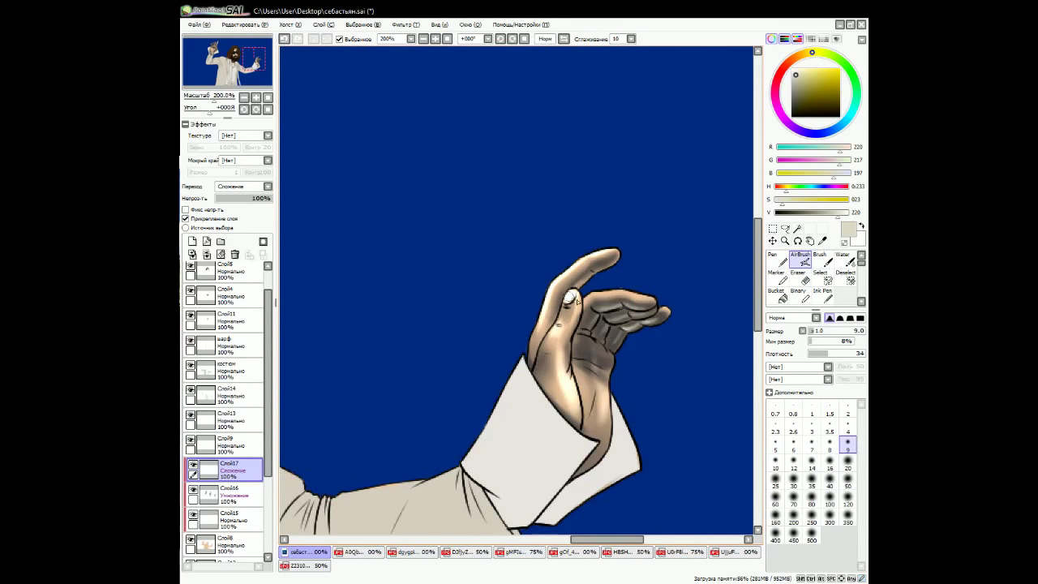
{"action": "key", "text": "b"}
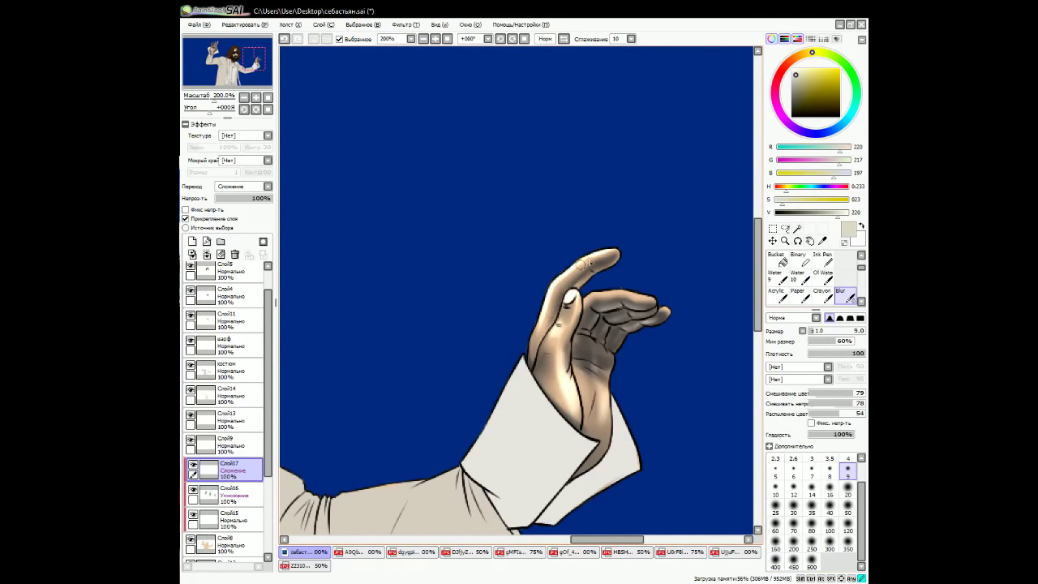
{"action": "key", "text": "a"}
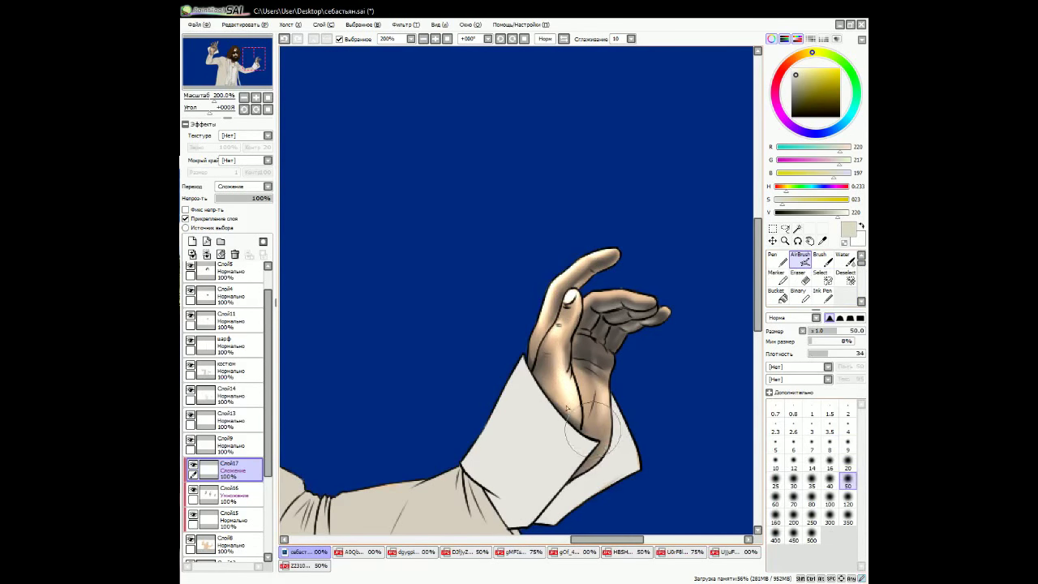
Highlight the neck and upper chest inside the open collar with the airbrush at sizes 50 and 120.
{"action": "mouse_move", "coordinate": [589, 447]}
{"action": "left_mouse_down"}
{"action": "mouse_move", "coordinate": [601, 171]}
{"action": "mouse_move", "coordinate": [730, 268]}
{"action": "left_mouse_up"}
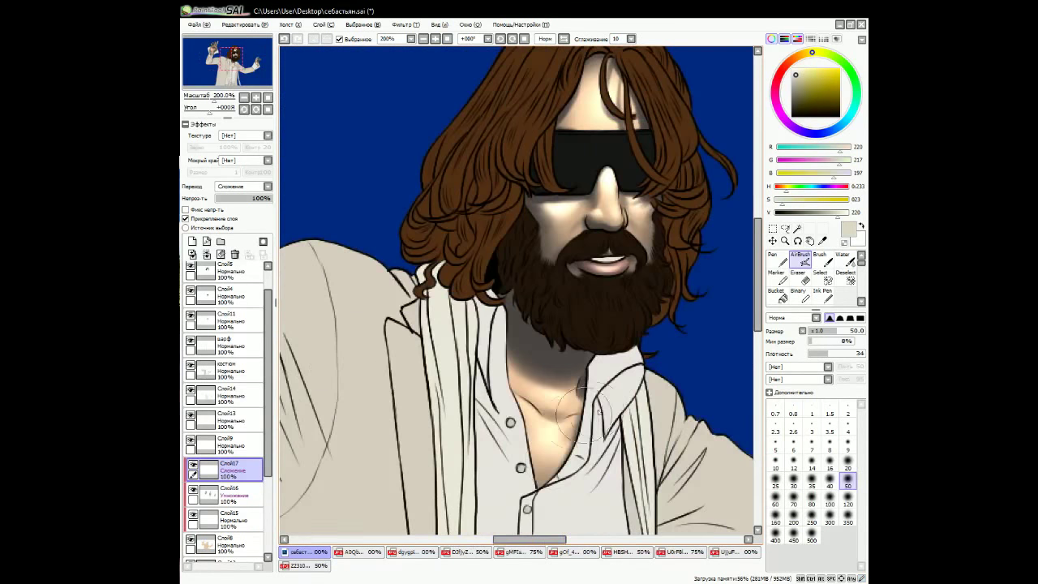
{"action": "key", "text": "bracketright"}
{"action": "key", "text": "bracketright"}
{"action": "key", "text": "bracketright"}
{"action": "key", "text": "bracketright"}
{"action": "key", "text": "bracketright"}
{"action": "mouse_move", "coordinate": [511, 383]}
{"action": "left_mouse_down"}
{"action": "mouse_move", "coordinate": [519, 438]}
{"action": "mouse_move", "coordinate": [560, 487]}
{"action": "mouse_move", "coordinate": [616, 519]}
{"action": "mouse_move", "coordinate": [575, 378]}
{"action": "left_mouse_up"}
Highlight the raised hand's thumb and the mound below it with the size 20 airbrush, blending with Blur.
{"action": "scroll", "coordinate": [575, 377], "scroll_direction": "up", "scroll_amount": 2}
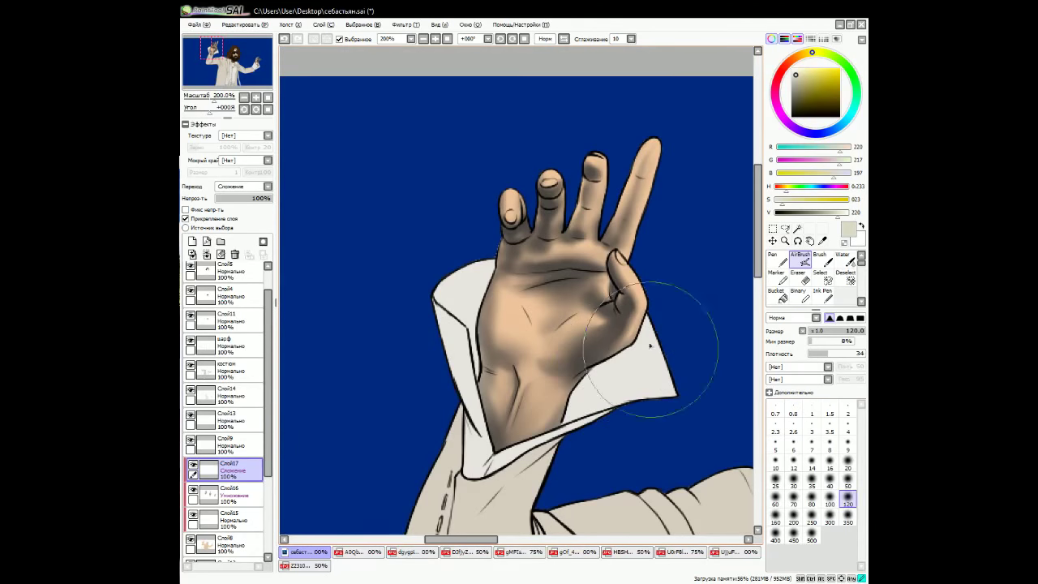
{"action": "key", "text": "bracketleft"}
{"action": "key", "text": "bracketleft"}
{"action": "key", "text": "bracketleft"}
{"action": "key", "text": "bracketleft"}
{"action": "key", "text": "bracketleft"}
{"action": "left_click", "coordinate": [861, 301]}
{"action": "left_click", "coordinate": [861, 255]}
{"action": "left_click", "coordinate": [800, 260]}
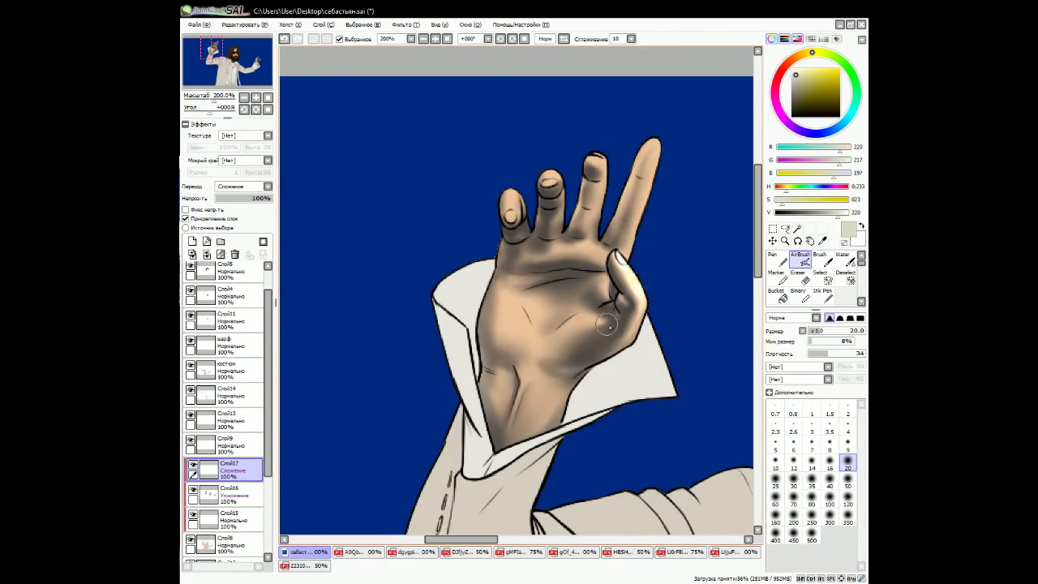
{"action": "key", "text": "f"}
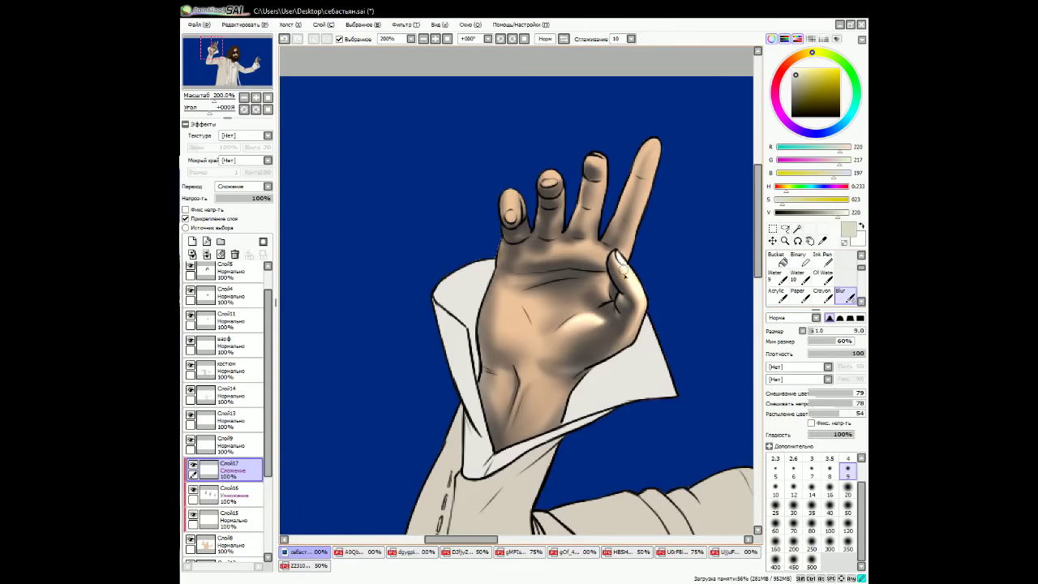
Highlight the raised hand's outer palm and wrist with the airbrush at sizes 50 and 20, blending with Blur.
{"action": "key", "text": "v"}
{"action": "mouse_move", "coordinate": [551, 300]}
{"action": "left_mouse_down"}
{"action": "mouse_move", "coordinate": [519, 332]}
{"action": "mouse_move", "coordinate": [503, 316]}
{"action": "mouse_move", "coordinate": [544, 292]}
{"action": "left_mouse_up"}
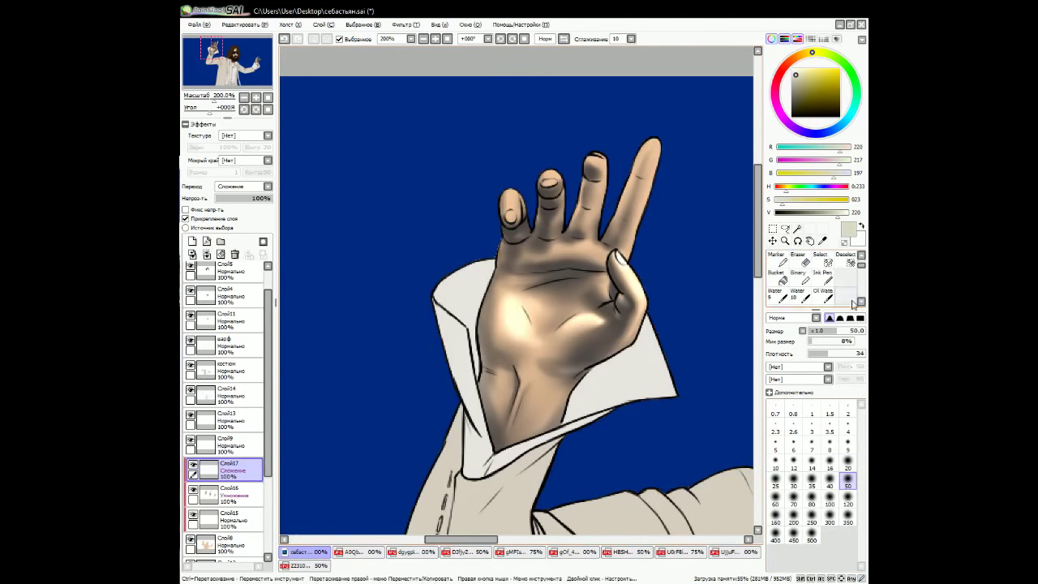
{"action": "key", "text": "f"}
{"action": "key", "text": "v"}
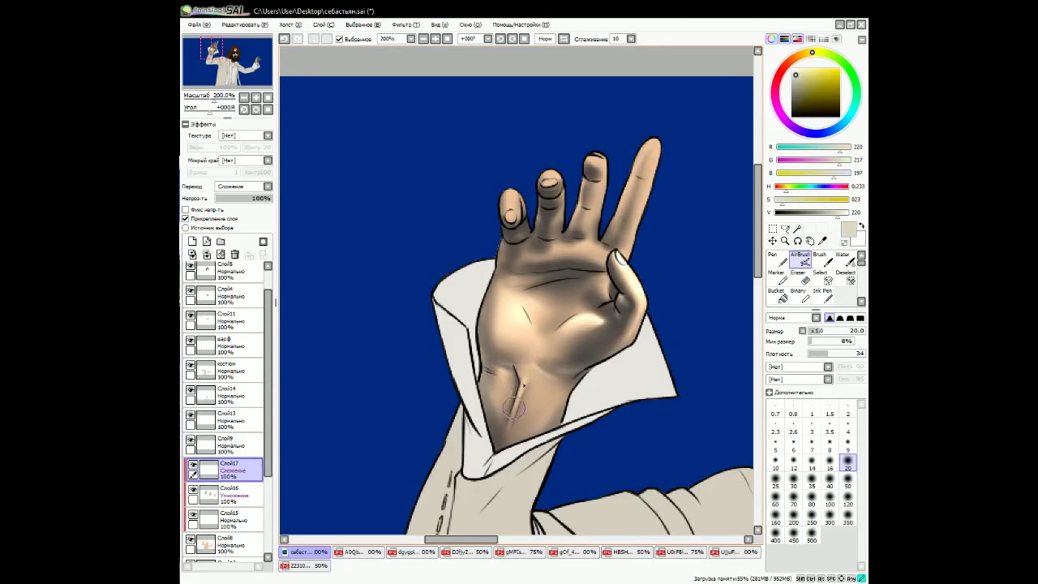
{"action": "key", "text": "f"}
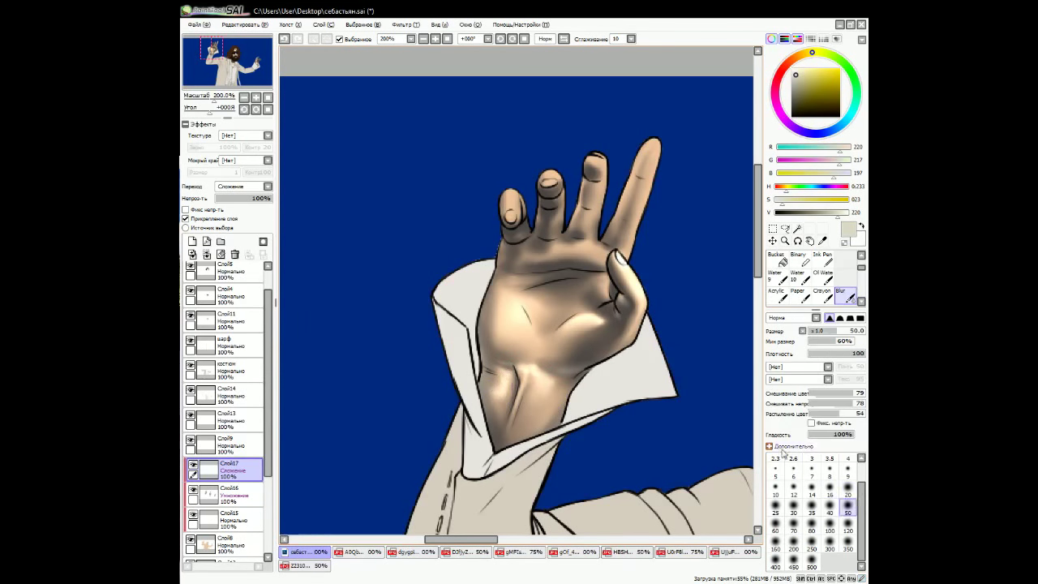
Highlight the upper palm at the base of the raised hand's fingers with the soft-edged airbrush at size 20.
{"action": "key", "text": "v"}
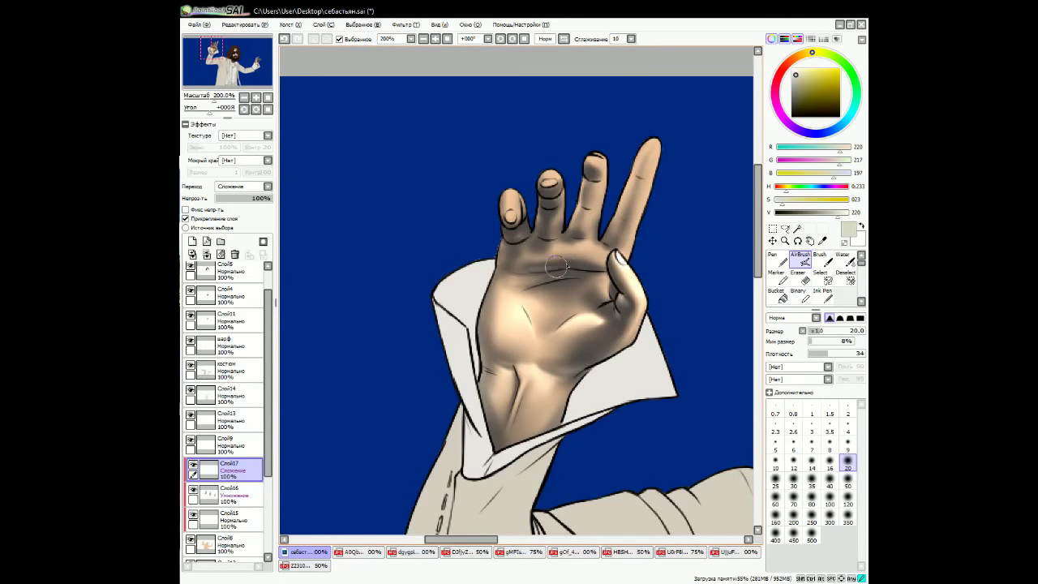
{"action": "scroll", "coordinate": [481, 513], "scroll_direction": "up", "scroll_amount": 1}
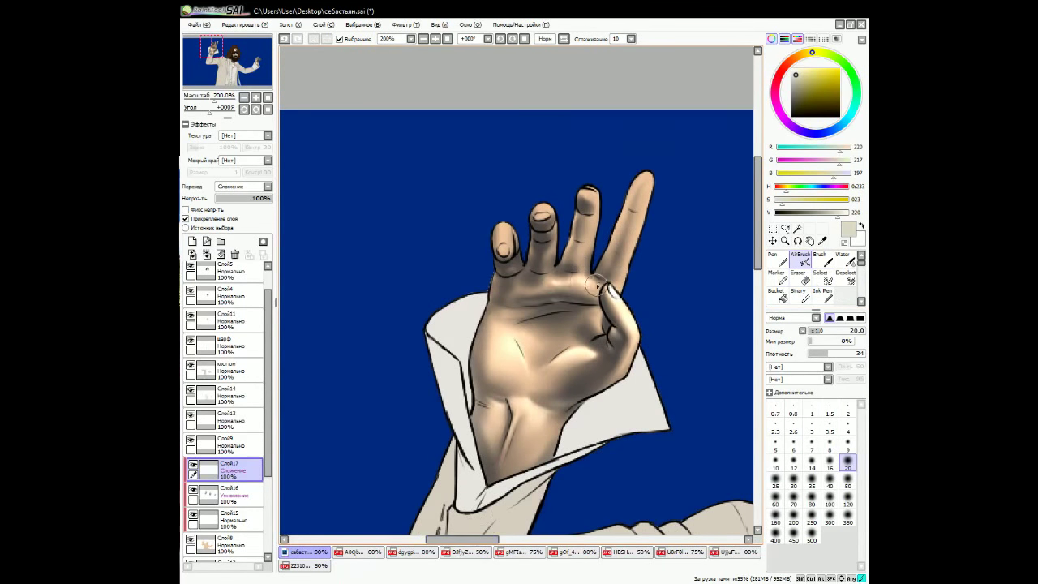
{"action": "left_click", "coordinate": [847, 498]}
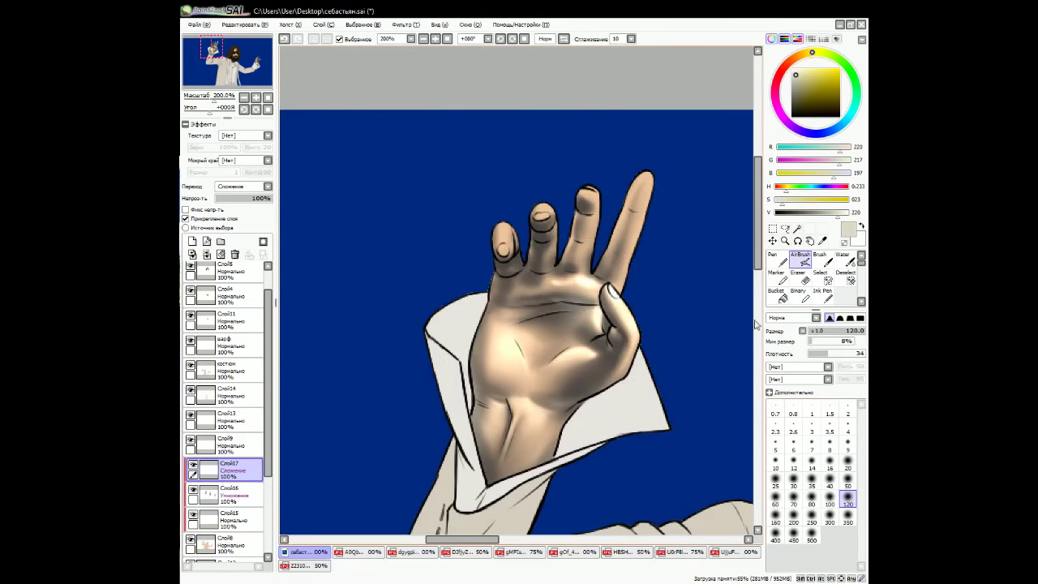
Highlight the raised hand's fingertips and fingers with the airbrush and blend them with the Blur tool at size 20.
{"action": "left_click", "coordinate": [846, 445]}
{"action": "left_click", "coordinate": [847, 461]}
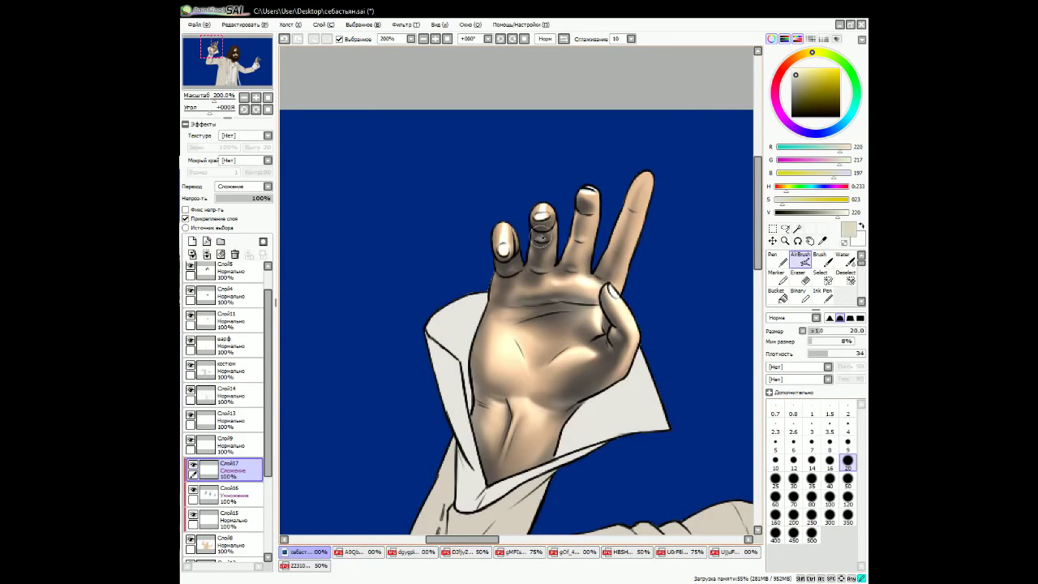
{"action": "key", "text": "bracketright"}
{"action": "key", "text": "bracketright"}
{"action": "key", "text": "bracketright"}
{"action": "key", "text": "bracketright"}
{"action": "key", "text": "bracketright"}
{"action": "mouse_move", "coordinate": [644, 167]}
{"action": "left_mouse_down"}
{"action": "mouse_move", "coordinate": [638, 193]}
{"action": "mouse_move", "coordinate": [640, 258]}
{"action": "mouse_move", "coordinate": [596, 231]}
{"action": "left_mouse_up"}
{"action": "key", "text": "b"}
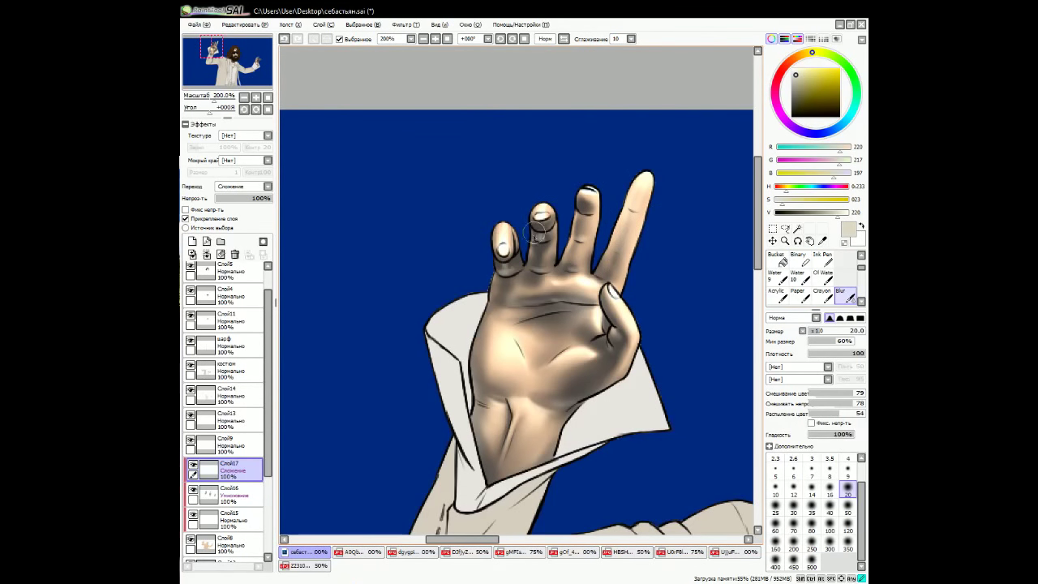
Soften the face highlights around the nose with the Blur tool at size 20.
{"action": "scroll", "coordinate": [514, 151], "scroll_direction": "down", "scroll_amount": 2}
{"action": "scroll", "coordinate": [509, 289], "scroll_direction": "up", "scroll_amount": 1}
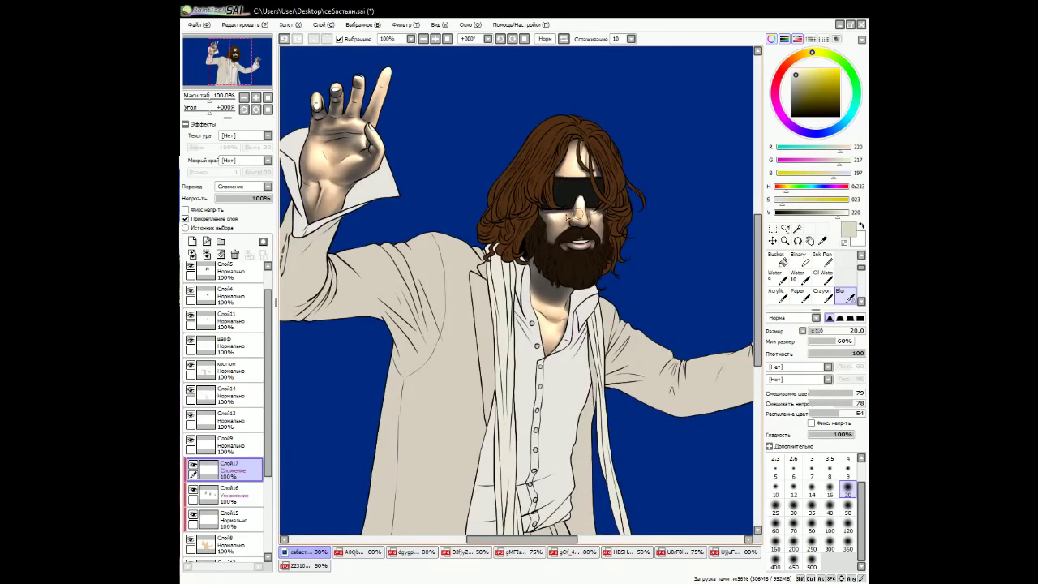
{"action": "key", "text": "v"}
{"action": "key", "text": "bracketright"}
{"action": "key", "text": "bracketright"}
{"action": "key", "text": "bracketright"}
{"action": "key", "text": "bracketright"}
{"action": "key", "text": "bracketright"}
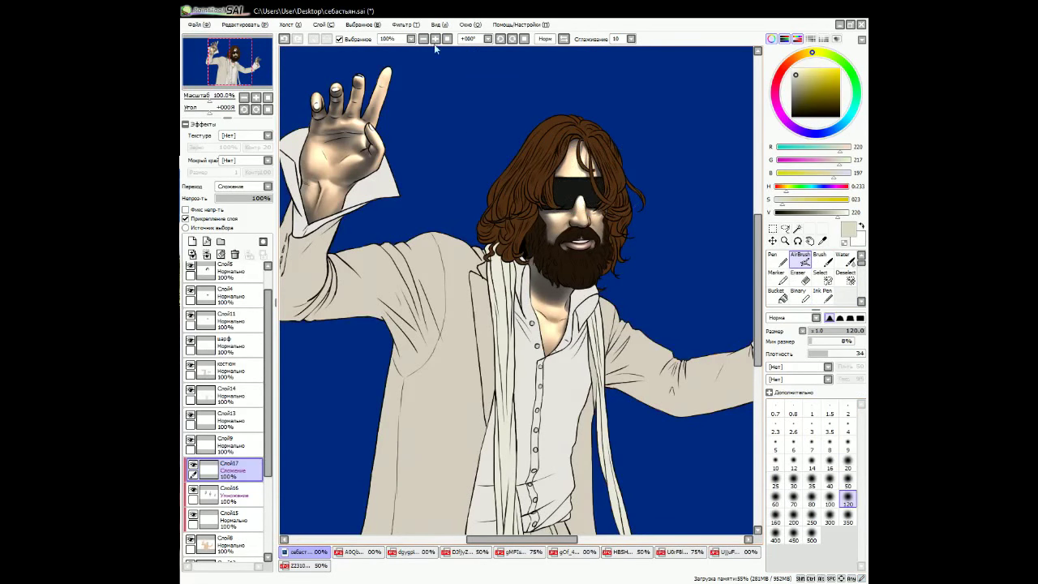
{"action": "scroll", "coordinate": [434, 48], "scroll_direction": "down", "scroll_amount": 4}
Set the clipped skin layer Слой15 to Multiply blending at 75% opacity.
{"action": "left_click", "coordinate": [237, 446]}
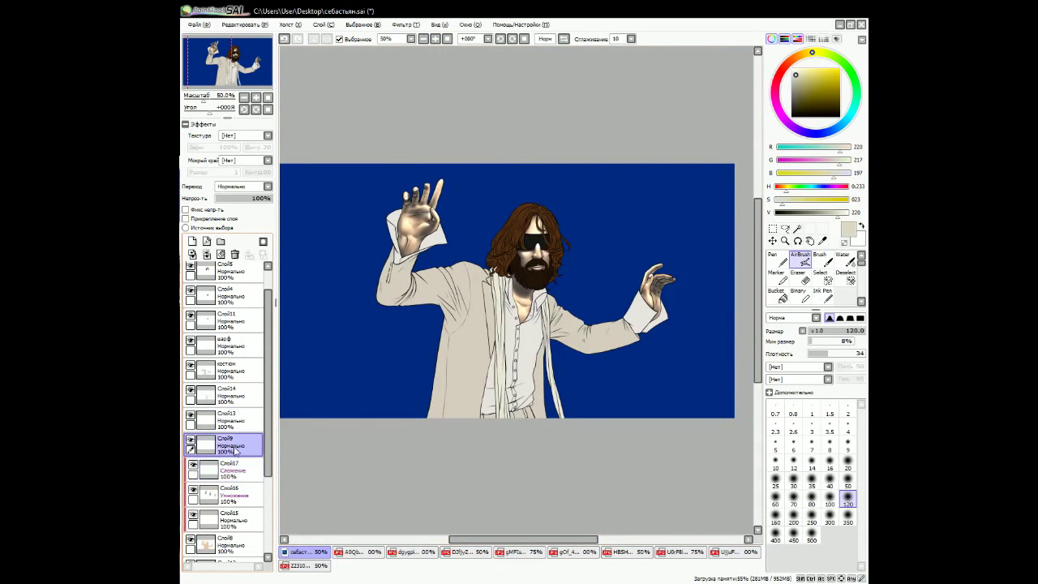
{"action": "left_click", "coordinate": [447, 41]}
{"action": "left_click", "coordinate": [231, 519]}
Add a clipped Multiply layer above Слой9 and prepare the size 20 airbrush with grey-brown, RGB 88, 84, 69.
{"action": "left_click", "coordinate": [235, 446]}
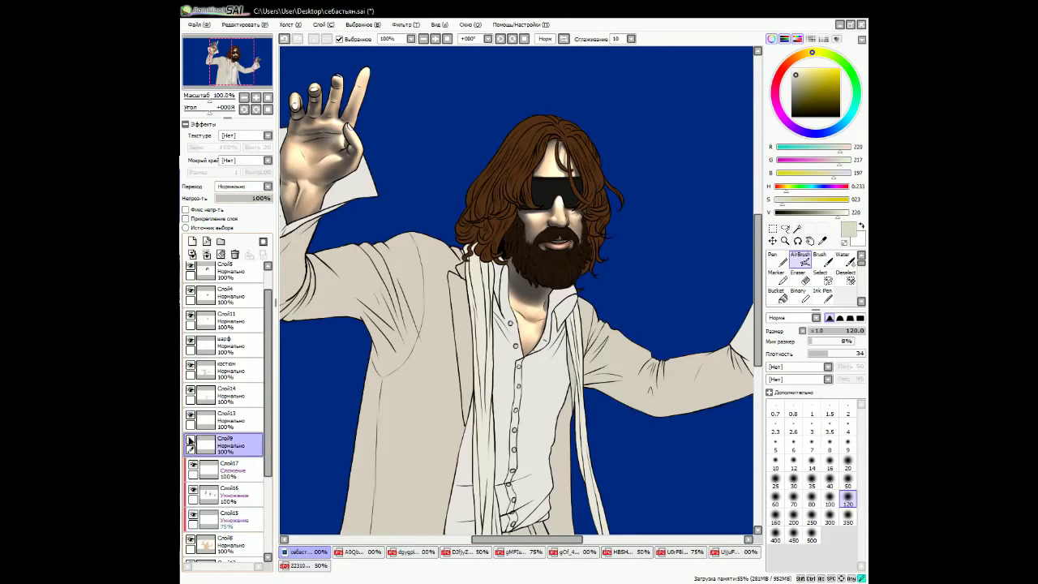
{"action": "left_click", "coordinate": [192, 242]}
{"action": "scroll", "coordinate": [552, 227], "scroll_direction": "up", "scroll_amount": 2}
{"action": "left_click", "coordinate": [829, 214]}
{"action": "left_click", "coordinate": [849, 461]}
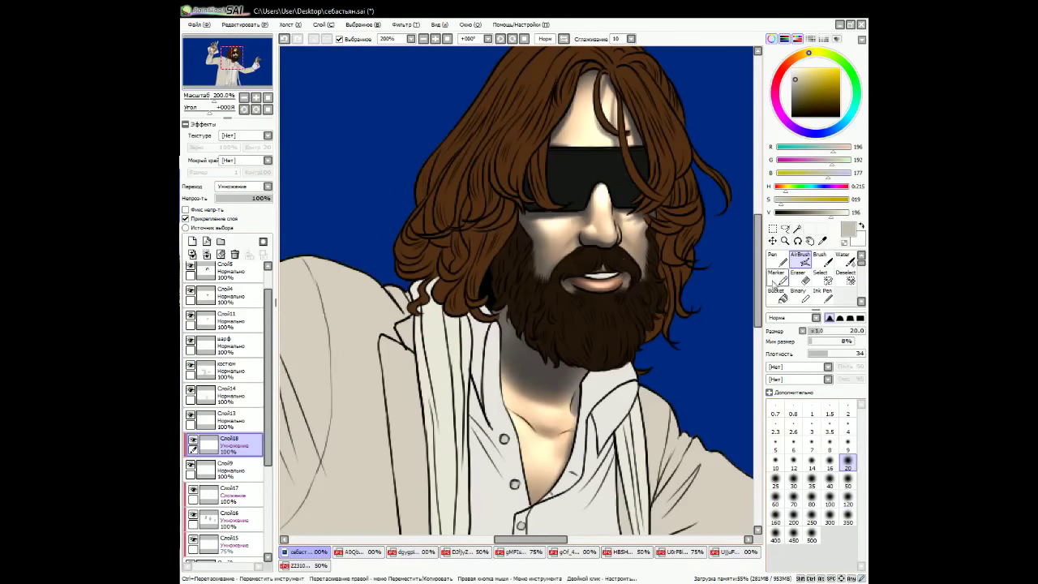
{"action": "left_click", "coordinate": [816, 213]}
{"action": "left_click", "coordinate": [801, 212]}
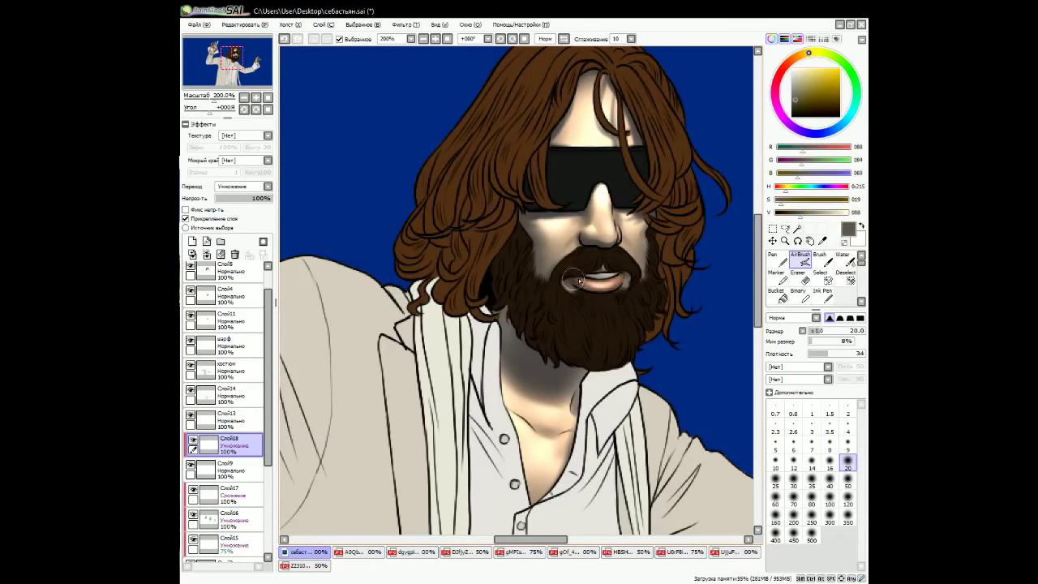
Shade the lips with the airbrush at size 16 in near-black, RGB 18, 18, 18.
{"action": "left_click", "coordinate": [623, 255], "text": "alt"}
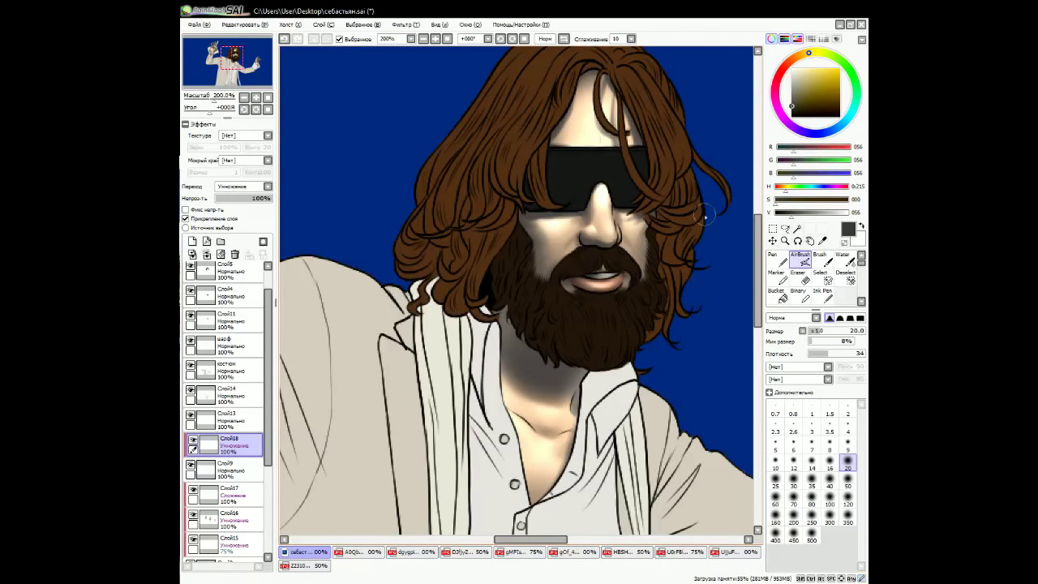
{"action": "key", "text": "End"}
{"action": "key", "text": "End"}
{"action": "key", "text": "End"}
{"action": "key", "text": "End"}
{"action": "key", "text": "End"}
{"action": "key", "text": "End"}
{"action": "left_click", "coordinate": [848, 444]}
{"action": "left_click", "coordinate": [782, 212]}
{"action": "key", "text": "bracketright"}
{"action": "key", "text": "bracketright"}
{"action": "key", "text": "bracketright"}
{"action": "key", "text": "bracketright"}
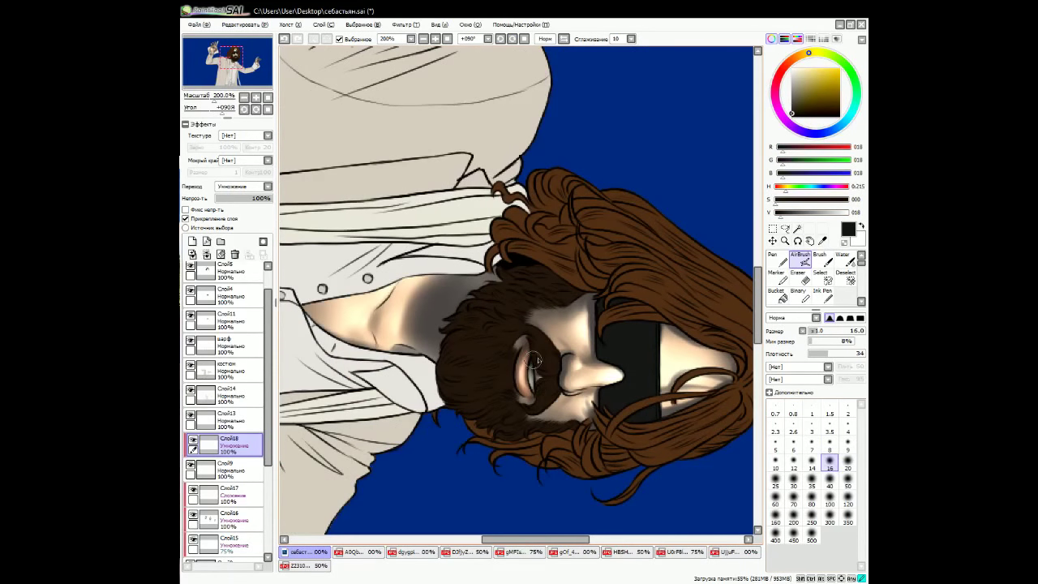
{"action": "key", "text": "Home"}
{"action": "key", "text": "ctrl+minus"}
Add a clipped layer above Слой14 for the shirt and prepare the size 300 airbrush with grey-blue, RGB 155, 182, 194.
{"action": "left_click", "coordinate": [199, 418]}
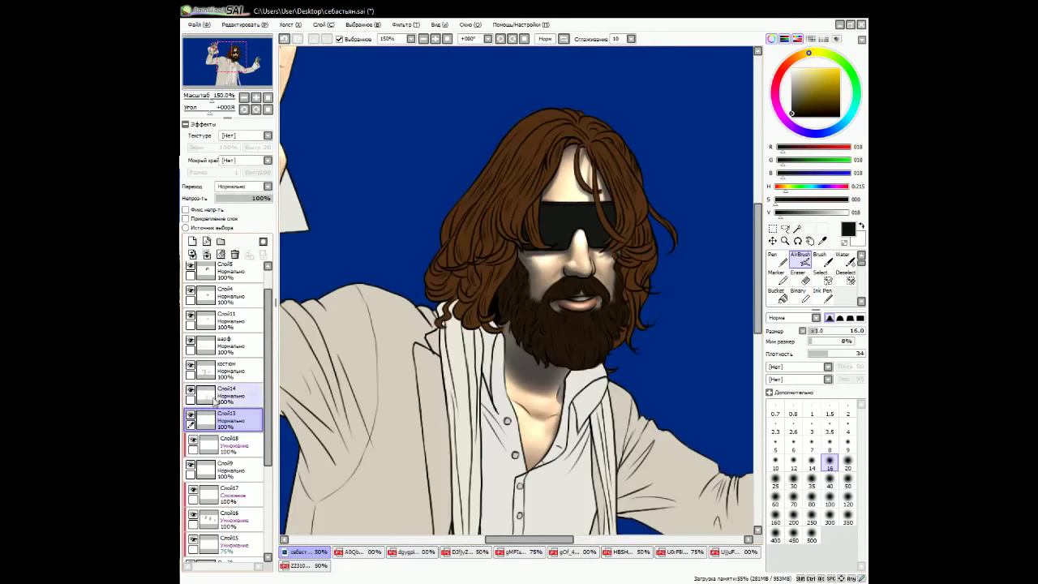
{"action": "key", "text": "ctrl+minus"}
{"action": "key", "text": "ctrl+minus"}
{"action": "key", "text": "ctrl+minus"}
{"action": "key", "text": "ctrl+shift+n"}
{"action": "key", "text": "ctrl+plus"}
{"action": "key", "text": "ctrl+plus"}
{"action": "key", "text": "ctrl+plus"}
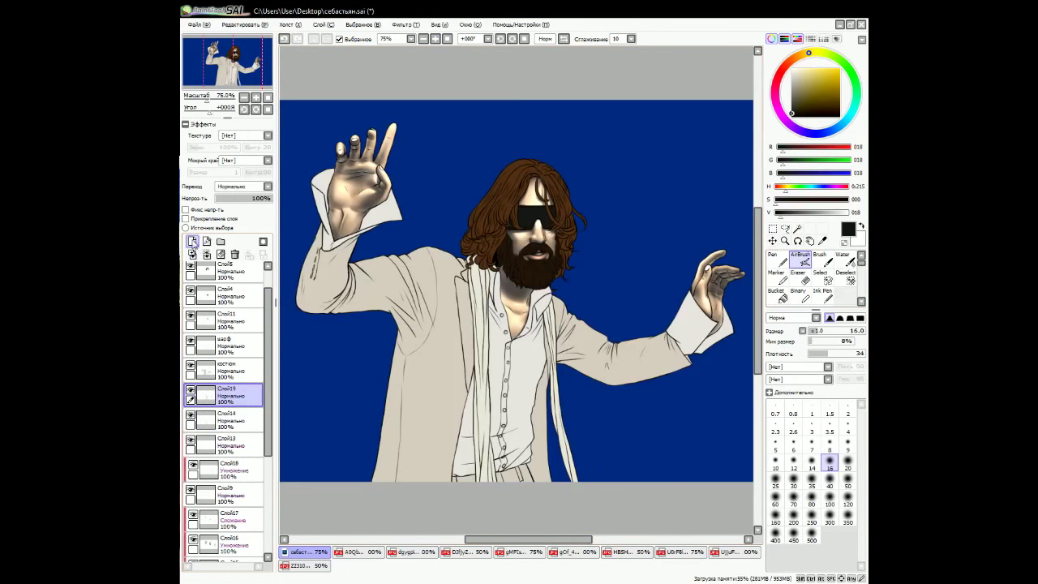
{"action": "left_click", "coordinate": [847, 498]}
{"action": "left_click_drag", "start_coordinate": [778, 212], "coordinate": [842, 212]}
{"action": "mouse_move", "coordinate": [777, 185]}
{"action": "left_mouse_down"}
{"action": "mouse_move", "coordinate": [815, 185]}
{"action": "mouse_move", "coordinate": [791, 200]}
{"action": "mouse_move", "coordinate": [831, 212]}
{"action": "left_mouse_up"}
{"action": "left_click", "coordinate": [830, 516]}
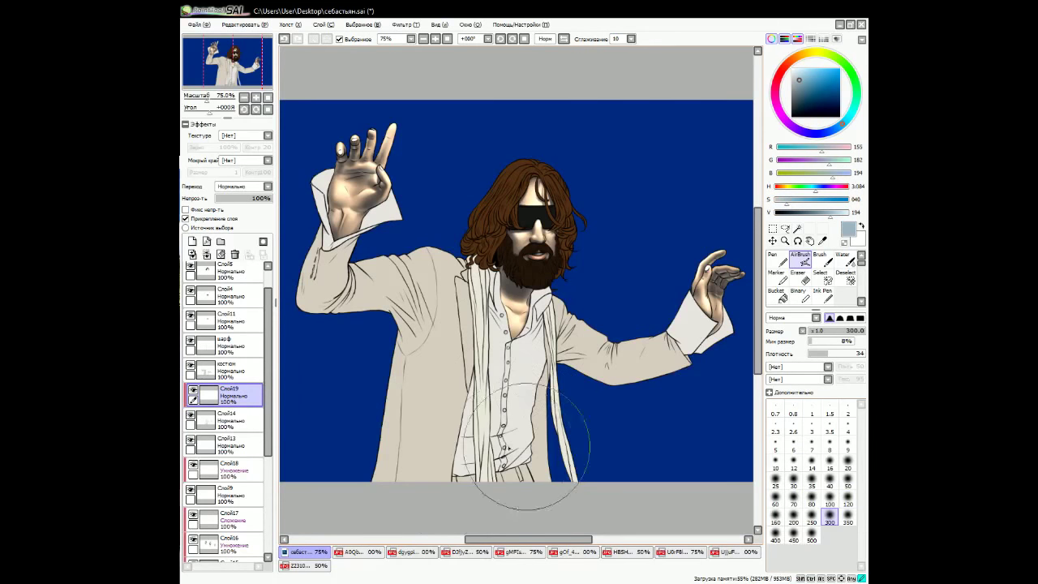
Softly shade the shirt and cuffs with the size 300 airbrush, muting the colour to RGB 153, 166, 172.
{"action": "left_click_drag", "start_coordinate": [515, 382], "coordinate": [454, 442]}
{"action": "left_click_drag", "start_coordinate": [788, 201], "coordinate": [784, 201]}
{"action": "left_click_drag", "start_coordinate": [832, 212], "coordinate": [826, 212]}
{"action": "left_click_drag", "start_coordinate": [700, 367], "coordinate": [659, 366]}
Paint the shadow inside the raised hand's cuff with the size 12 Pen and blend it with the Blur tool at size 20.
{"action": "scroll", "coordinate": [531, 309], "scroll_direction": "up", "scroll_amount": 3}
{"action": "key", "text": "n"}
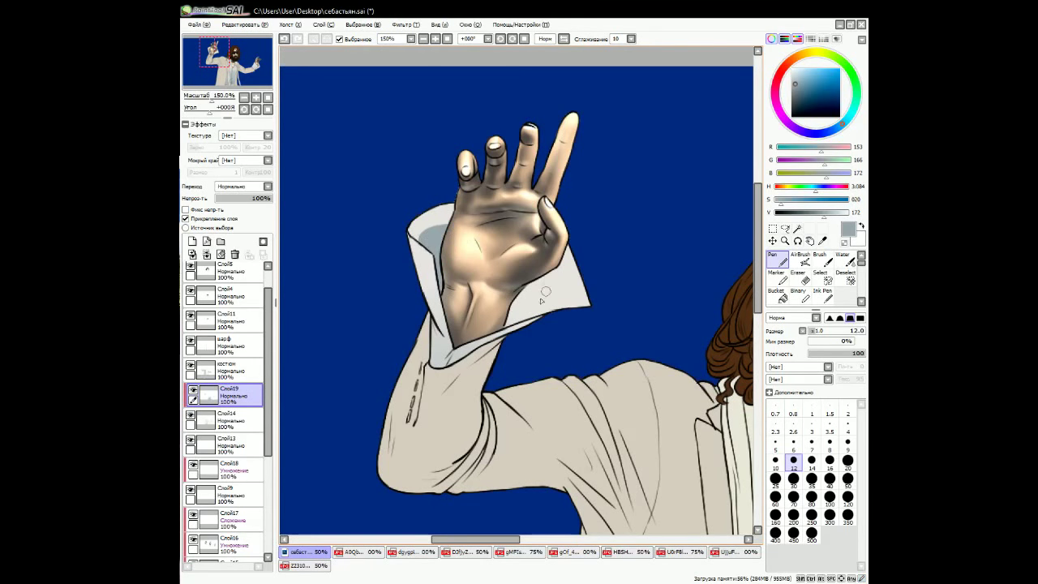
{"action": "left_click_drag", "start_coordinate": [543, 286], "coordinate": [502, 326]}
{"action": "key", "text": "b"}
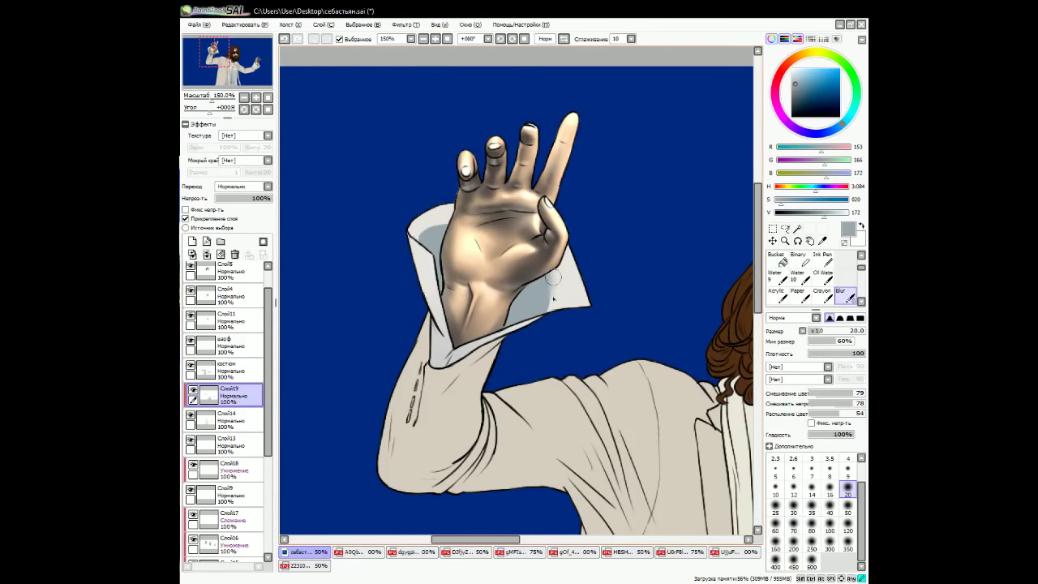
Paint the inner fold of the lowered hand's cuff in RGB 153, 166, 172 with the size 12 Pen and blend it with Blur.
{"action": "scroll", "coordinate": [552, 280], "scroll_direction": "down", "scroll_amount": 2}
{"action": "key", "text": "n"}
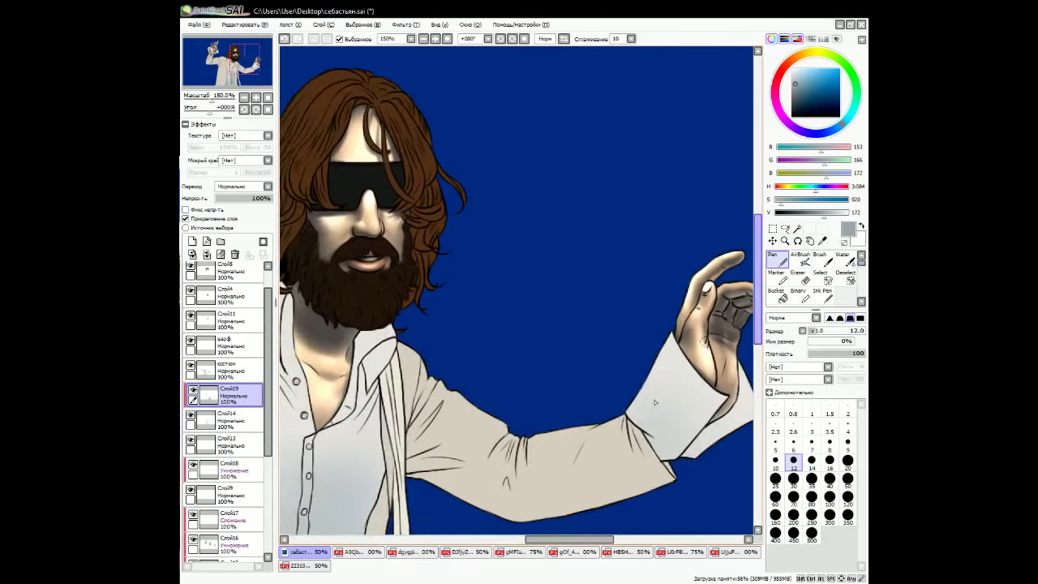
{"action": "scroll", "coordinate": [582, 455], "scroll_direction": "up", "scroll_amount": 2}
{"action": "left_click", "coordinate": [229, 419]}
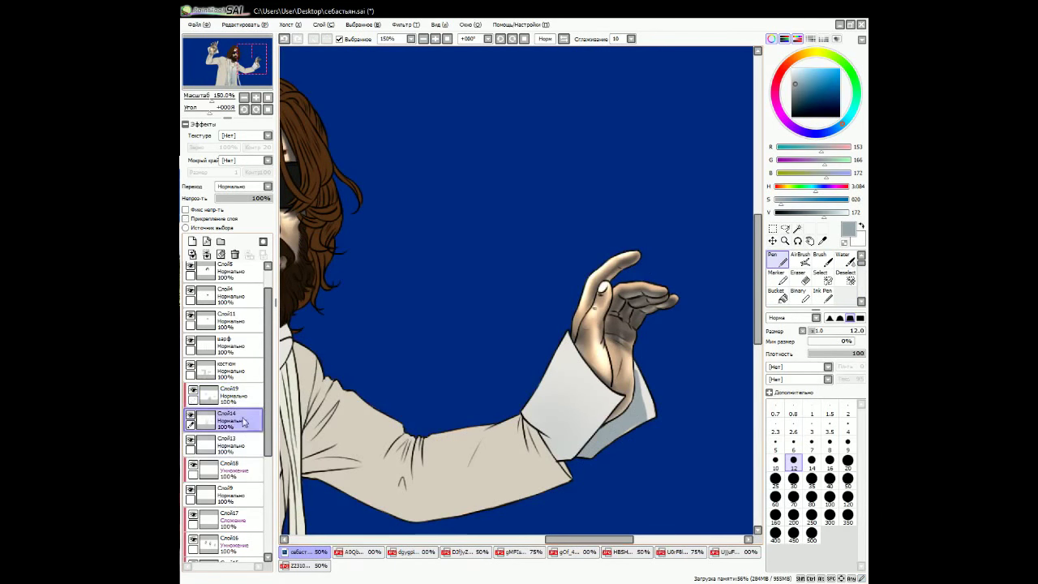
{"action": "left_click", "coordinate": [593, 406], "text": "alt"}
{"action": "left_click", "coordinate": [192, 390]}
{"action": "left_click", "coordinate": [191, 390]}
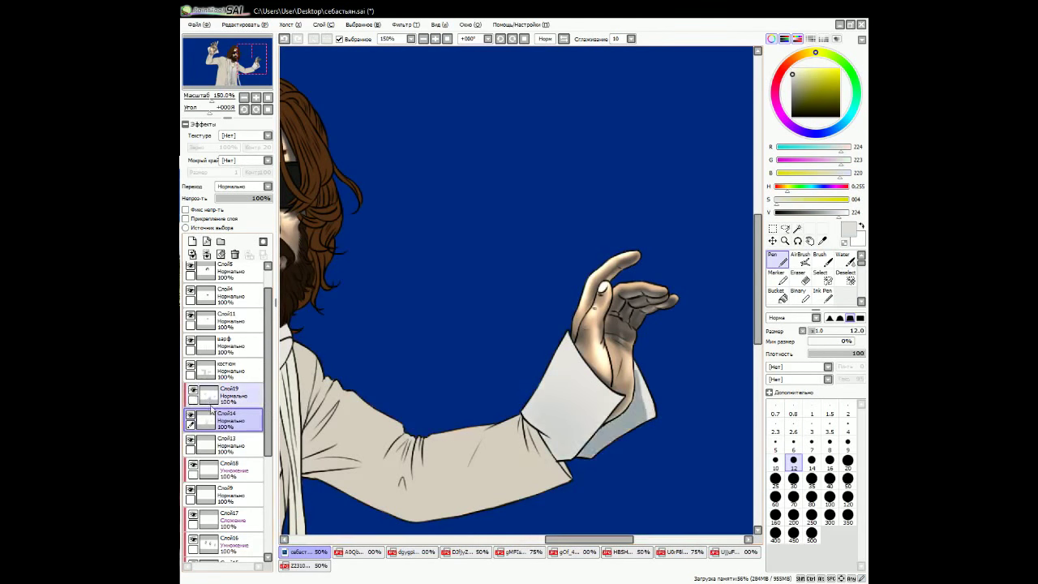
{"action": "left_click", "coordinate": [229, 396]}
{"action": "left_click", "coordinate": [623, 429], "text": "alt"}
{"action": "key", "text": "b"}
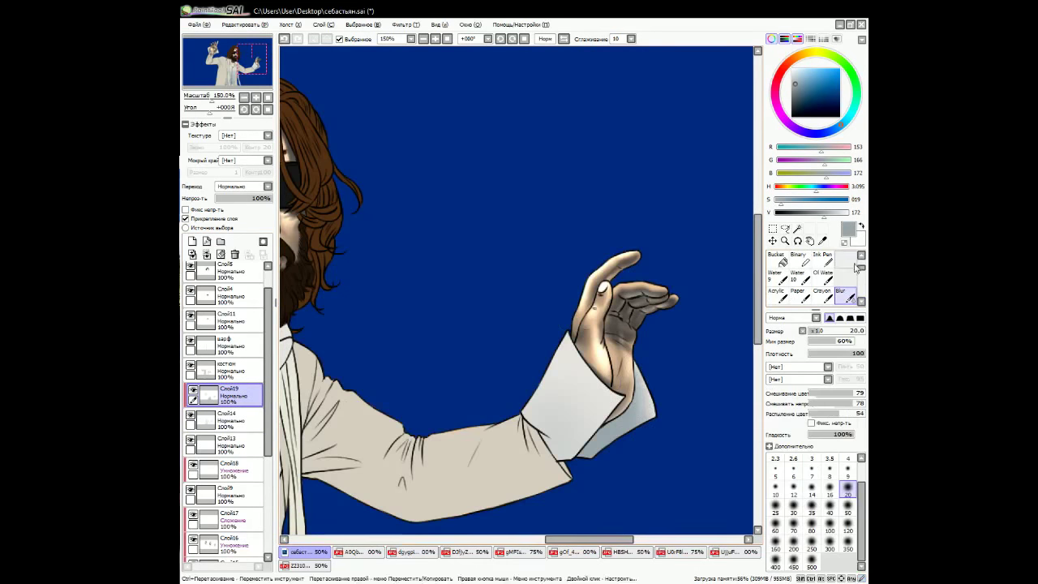
Fill the shadowed inside of the shirt collar beneath the beard with the size 12 Pen.
{"action": "key", "text": "n"}
{"action": "scroll", "coordinate": [633, 325], "scroll_direction": "down", "scroll_amount": 2}
{"action": "scroll", "coordinate": [672, 293], "scroll_direction": "up", "scroll_amount": 2}
{"action": "left_click_drag", "start_coordinate": [610, 342], "coordinate": [594, 374]}
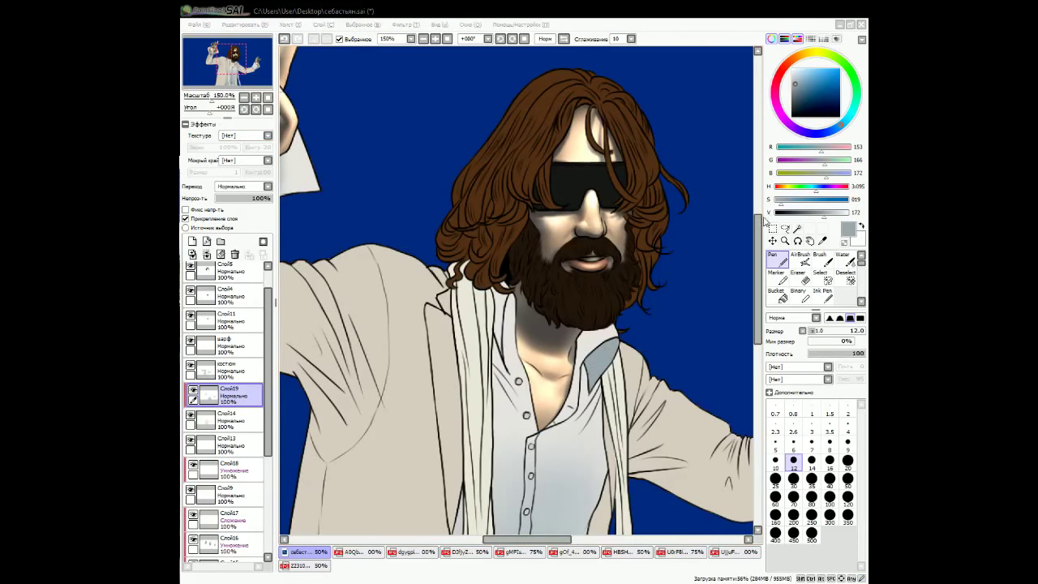
Touch up the collar's base colour on Слой14 and clean up the шарф layer beside it with the size 50 Eraser.
{"action": "left_click", "coordinate": [228, 419]}
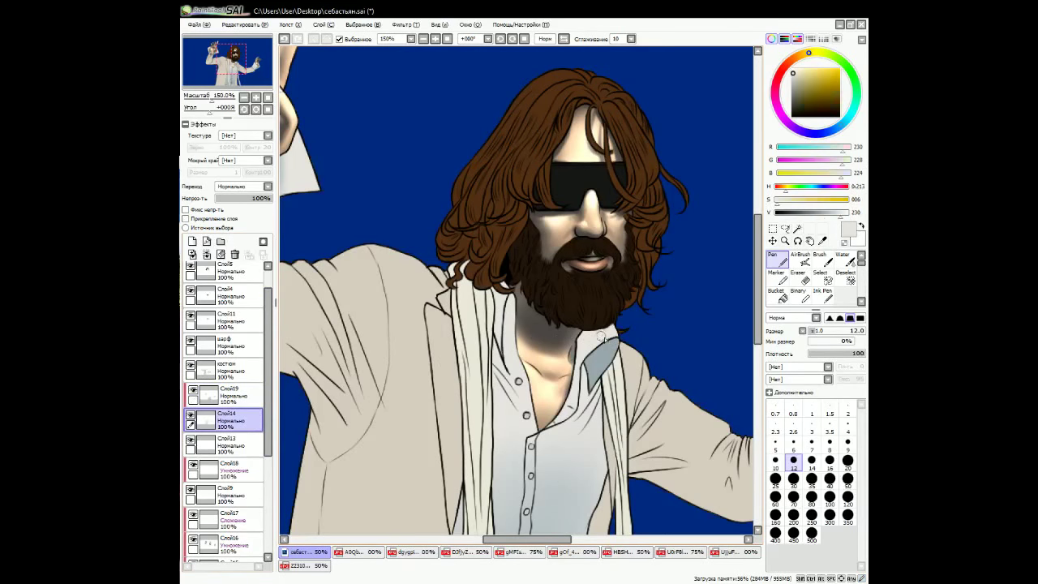
{"action": "left_click", "coordinate": [228, 369]}
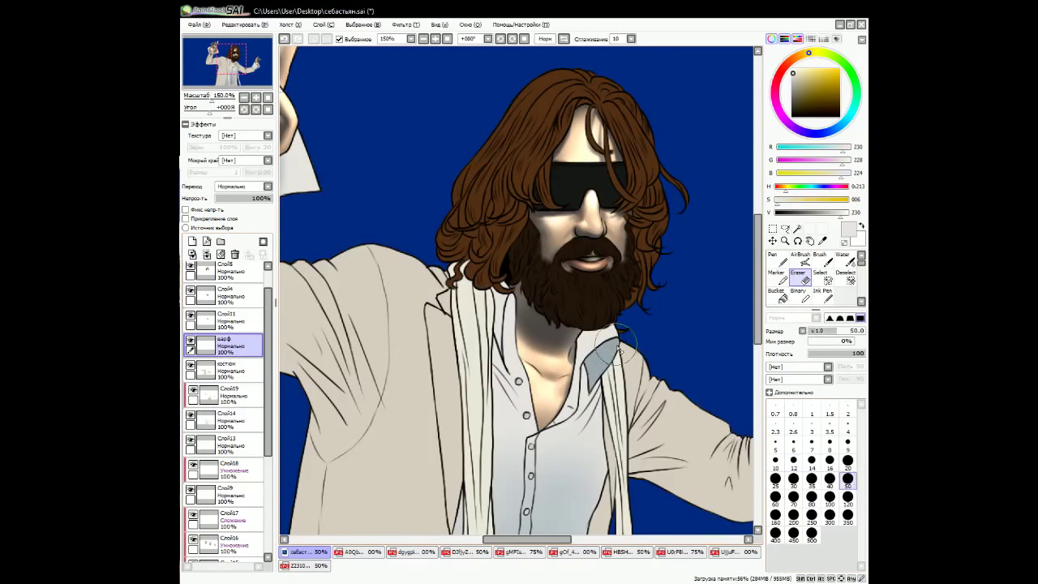
{"action": "key", "text": "e"}
Shade both sides of the shirt collar on Слой19 with the Pen and the size 20 airbrush in RGB 153, 166, 172.
{"action": "left_click", "coordinate": [227, 395]}
{"action": "key", "text": "n"}
{"action": "left_click", "coordinate": [509, 317], "text": "alt"}
{"action": "key", "text": "v"}
{"action": "key", "text": "bracketleft"}
{"action": "key", "text": "bracketleft"}
{"action": "key", "text": "bracketleft"}
{"action": "key", "text": "bracketleft"}
{"action": "key", "text": "bracketleft"}
{"action": "key", "text": "bracketleft"}
{"action": "key", "text": "bracketleft"}
{"action": "key", "text": "bracketleft"}
{"action": "key", "text": "bracketleft"}
{"action": "key", "text": "bracketleft"}
{"action": "key", "text": "bracketleft"}
{"action": "key", "text": "bracketleft"}
{"action": "key", "text": "bracketleft"}
{"action": "key", "text": "bracketleft"}
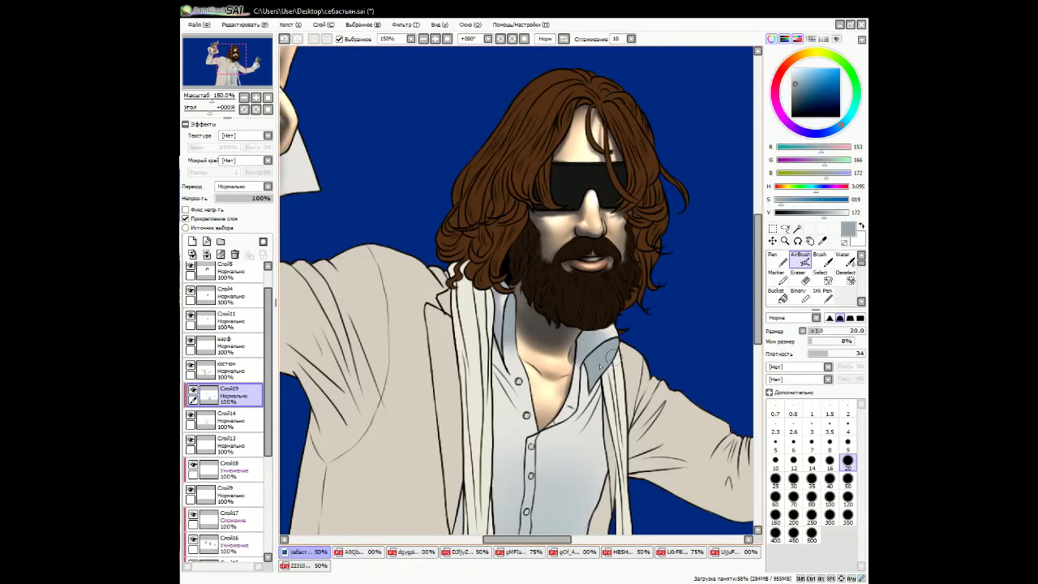
Shade the shirt folds below the collar with the Pen and airbrush, using airbrush sizes 20 and 9.
{"action": "scroll", "coordinate": [567, 408], "scroll_direction": "down", "scroll_amount": 2}
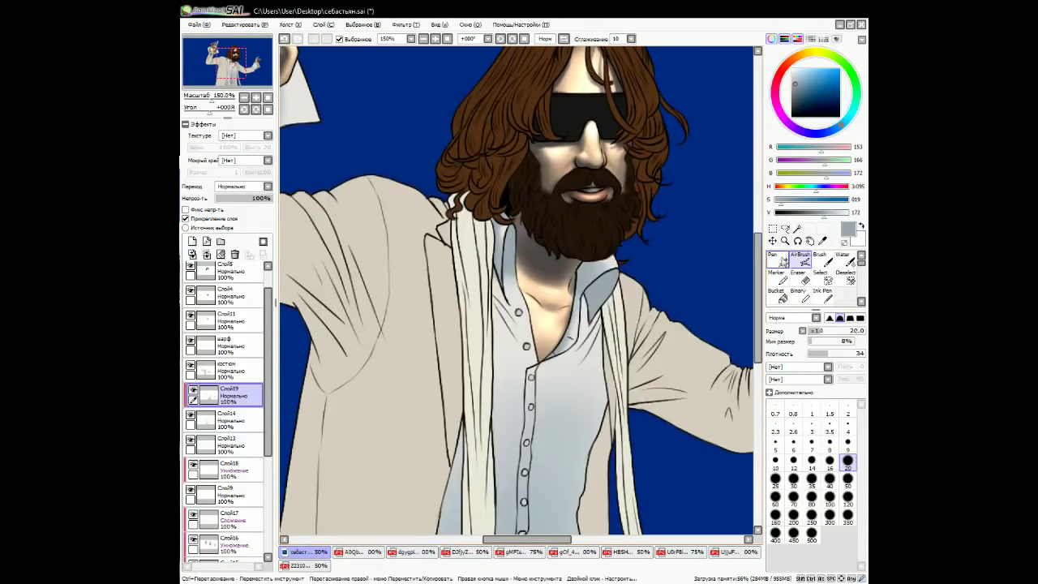
{"action": "key", "text": "n"}
{"action": "key", "text": "v"}
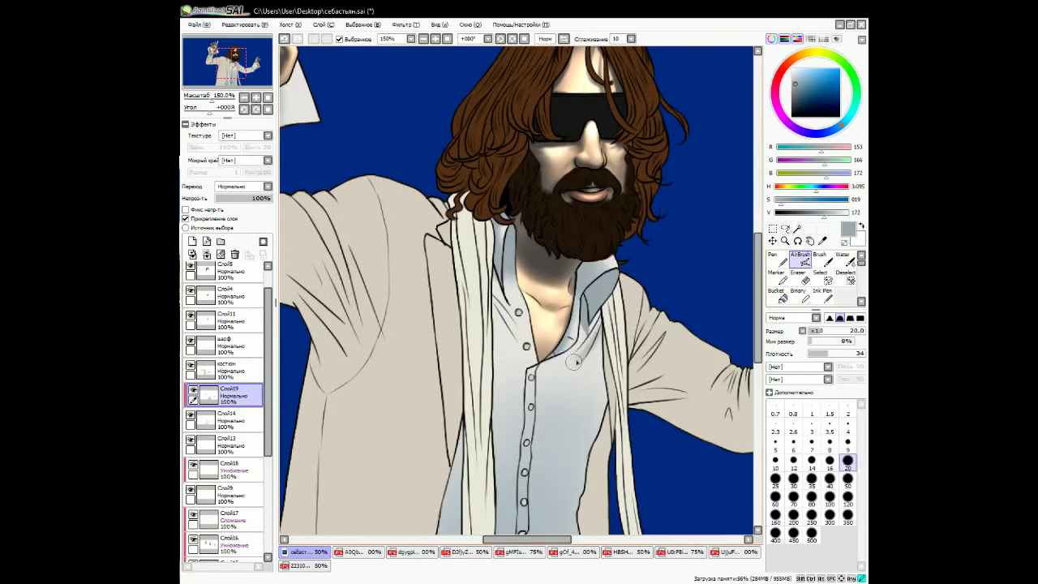
{"action": "left_click_drag", "start_coordinate": [605, 370], "coordinate": [597, 445]}
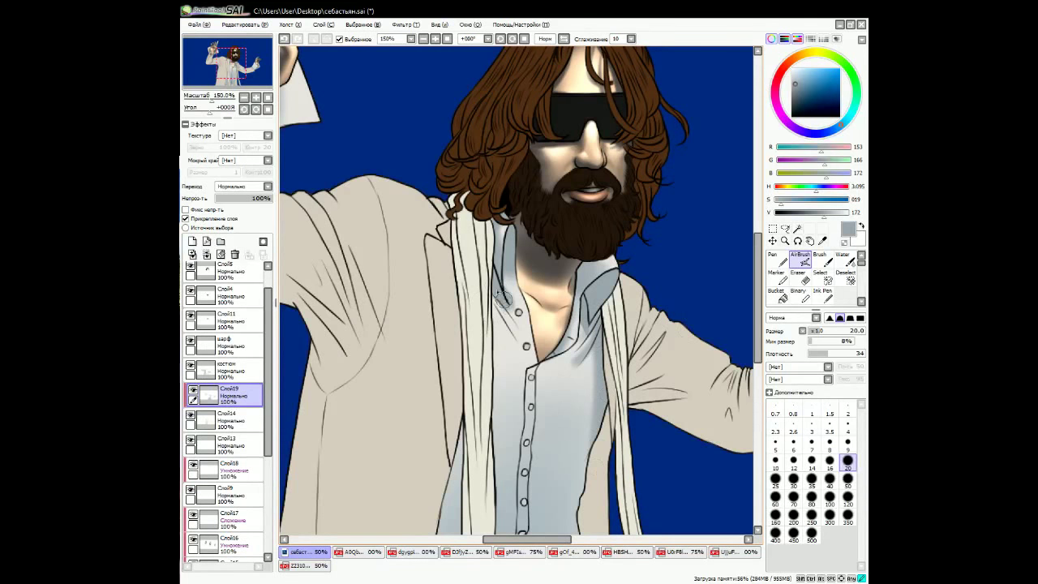
{"action": "key", "text": "bracketleft"}
{"action": "key", "text": "bracketleft"}
{"action": "key", "text": "bracketleft"}
{"action": "key", "text": "bracketleft"}
{"action": "key", "text": "bracketleft"}
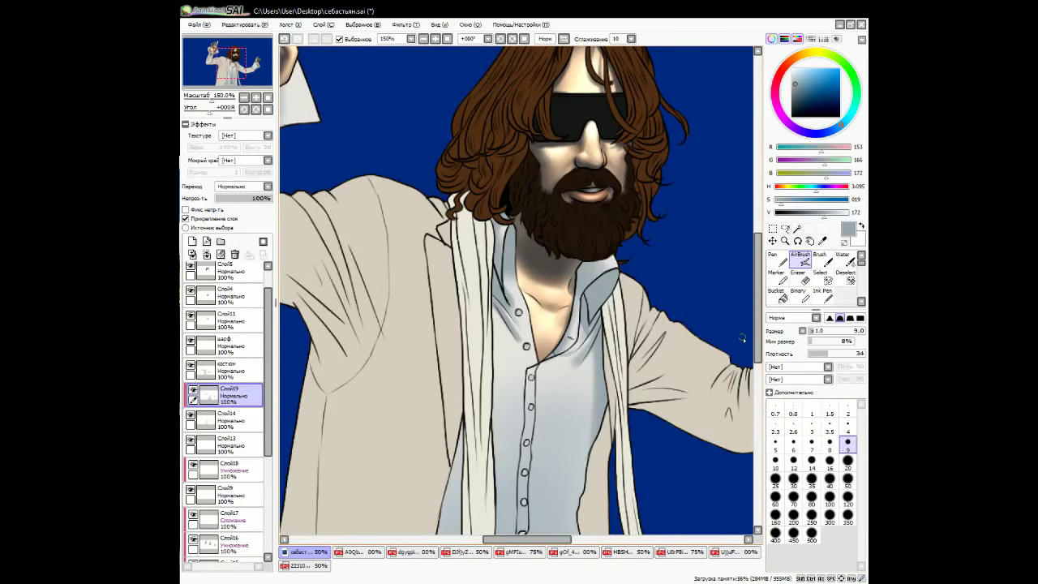
Shade the shirt front around the neckline and upper buttons with the airbrush at sizes 20 and 50.
{"action": "scroll", "coordinate": [697, 334], "scroll_direction": "down", "scroll_amount": 2}
{"action": "key", "text": "bracketright"}
{"action": "key", "text": "bracketright"}
{"action": "key", "text": "bracketright"}
{"action": "key", "text": "bracketright"}
{"action": "key", "text": "bracketright"}
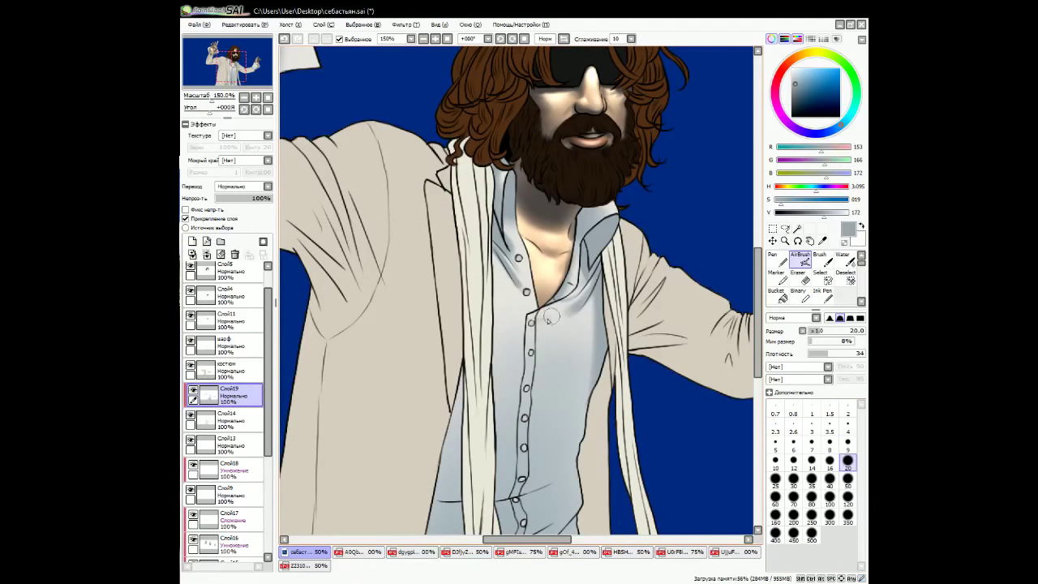
{"action": "key", "text": "bracketright"}
{"action": "key", "text": "bracketright"}
{"action": "key", "text": "bracketright"}
{"action": "key", "text": "bracketright"}
{"action": "key", "text": "bracketright"}
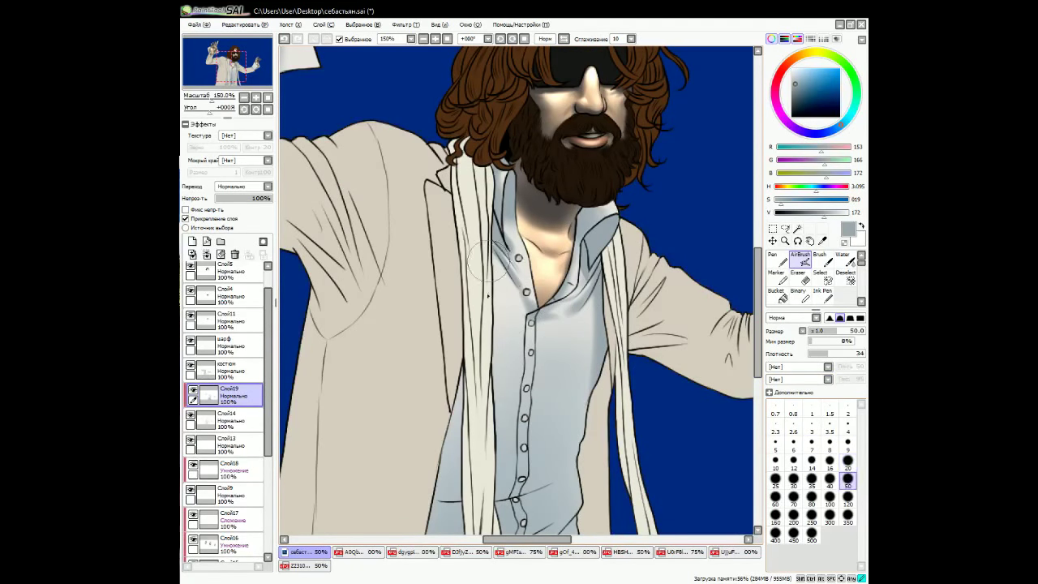
Shade the folds along the button strip and the shirt's lower hem with the airbrush at sizes 50 and 30.
{"action": "scroll", "coordinate": [663, 275], "scroll_direction": "down", "scroll_amount": 4}
{"action": "left_click", "coordinate": [501, 40]}
{"action": "left_click", "coordinate": [501, 39]}
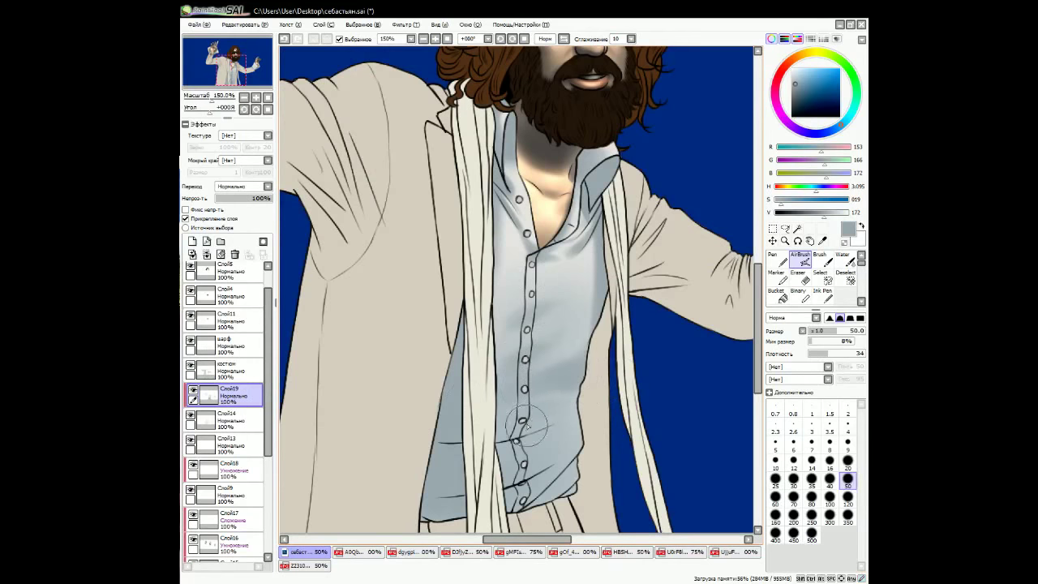
{"action": "left_click_drag", "start_coordinate": [523, 390], "coordinate": [621, 396]}
{"action": "key", "text": "bracketleft"}
{"action": "key", "text": "bracketleft"}
{"action": "key", "text": "bracketleft"}
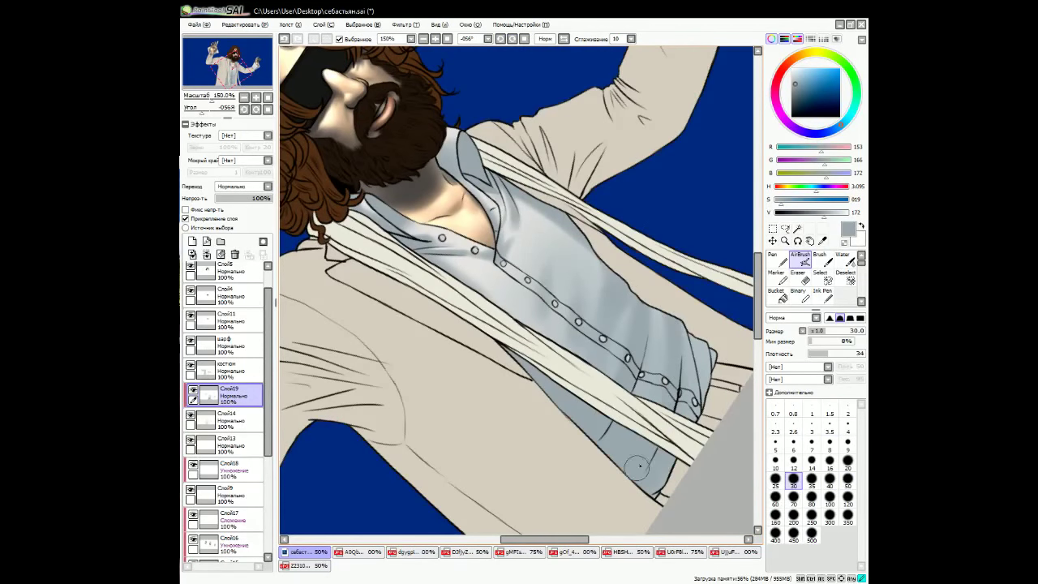
{"action": "key", "text": "Home"}
Shade the lowered hand's cuff with the size 50 airbrush and soften it with the Blur tool at size 20.
{"action": "left_click_drag", "start_coordinate": [541, 540], "coordinate": [586, 540]}
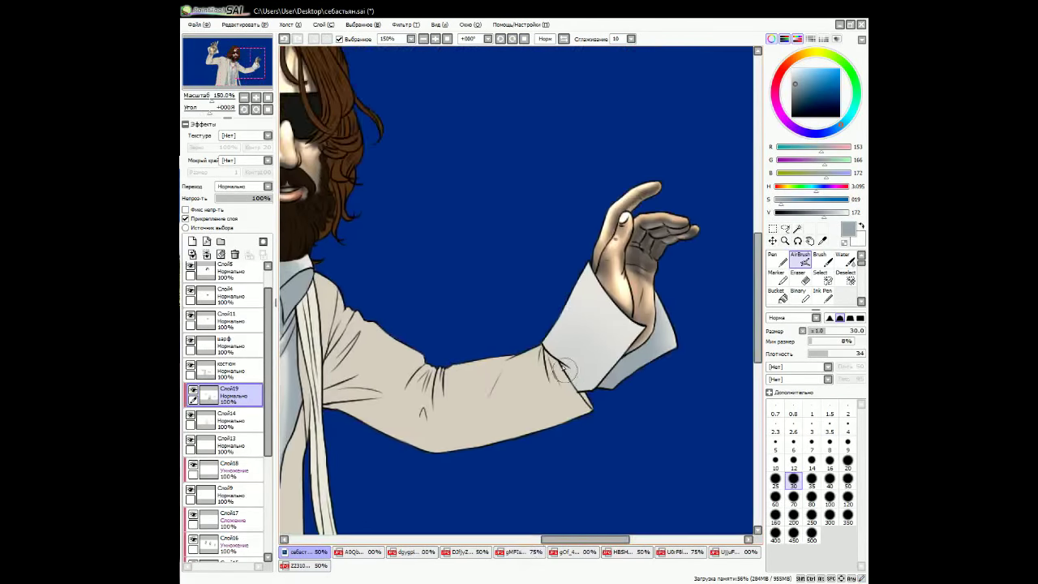
{"action": "key", "text": "bracketright"}
{"action": "key", "text": "bracketright"}
{"action": "key", "text": "bracketright"}
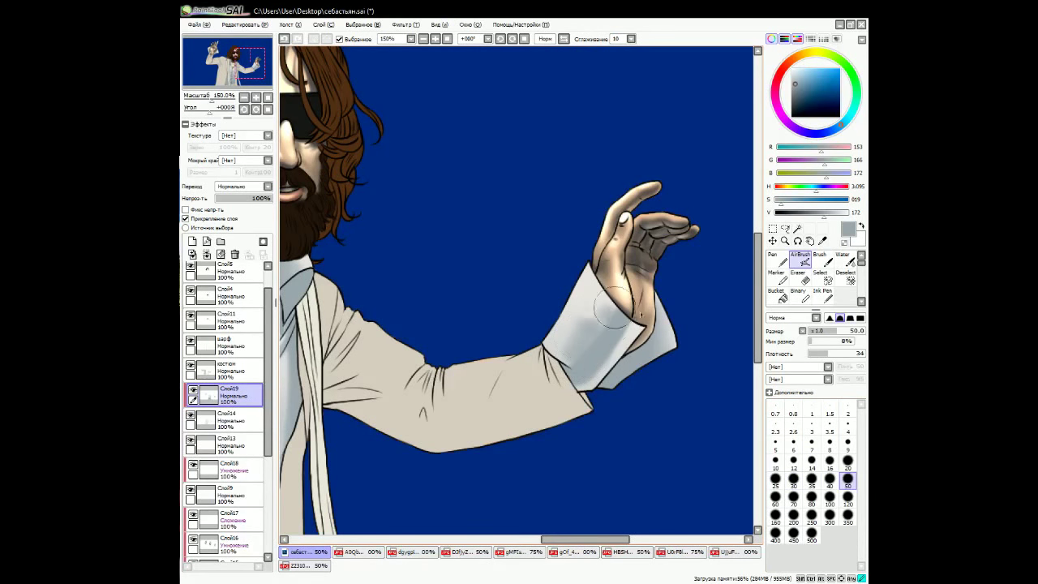
{"action": "key", "text": "b"}
Shade the raised hand's cuff along its edge with the size 20 airbrush and smooth it with the Blur tool.
{"action": "key", "text": "v"}
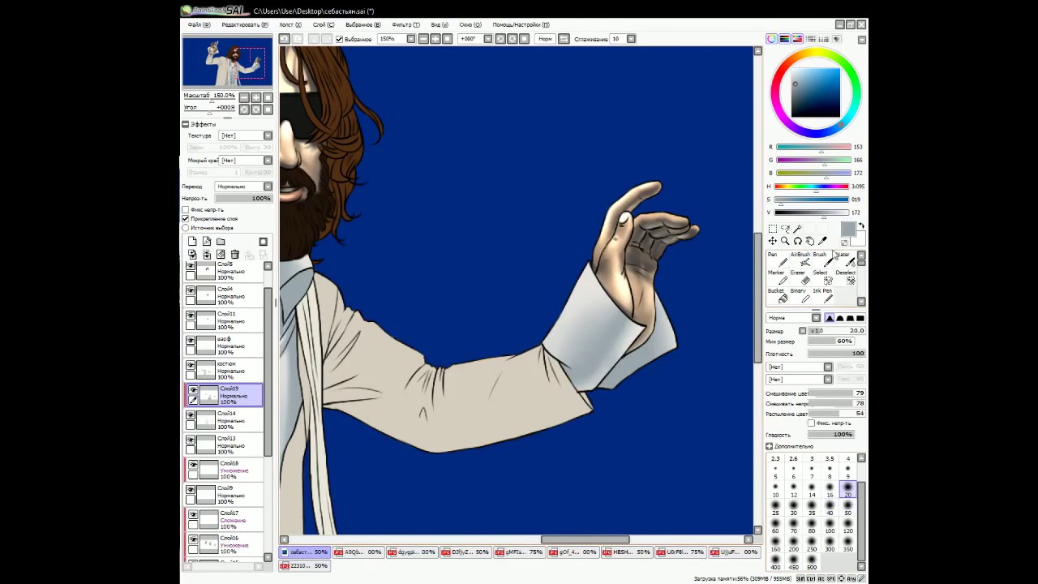
{"action": "key", "text": "bracketright"}
{"action": "key", "text": "bracketright"}
{"action": "key", "text": "bracketright"}
{"action": "key", "text": "bracketright"}
{"action": "key", "text": "bracketright"}
{"action": "left_click_drag", "start_coordinate": [586, 540], "coordinate": [479, 540]}
{"action": "key", "text": "Delete"}
{"action": "key", "text": "Delete"}
{"action": "key", "text": "Delete"}
{"action": "key", "text": "bracketleft"}
{"action": "key", "text": "bracketleft"}
{"action": "key", "text": "bracketleft"}
{"action": "key", "text": "bracketleft"}
{"action": "key", "text": "bracketleft"}
{"action": "key", "text": "bracketleft"}
{"action": "key", "text": "bracketleft"}
{"action": "key", "text": "bracketleft"}
{"action": "key", "text": "bracketleft"}
{"action": "key", "text": "bracketleft"}
{"action": "key", "text": "Home"}
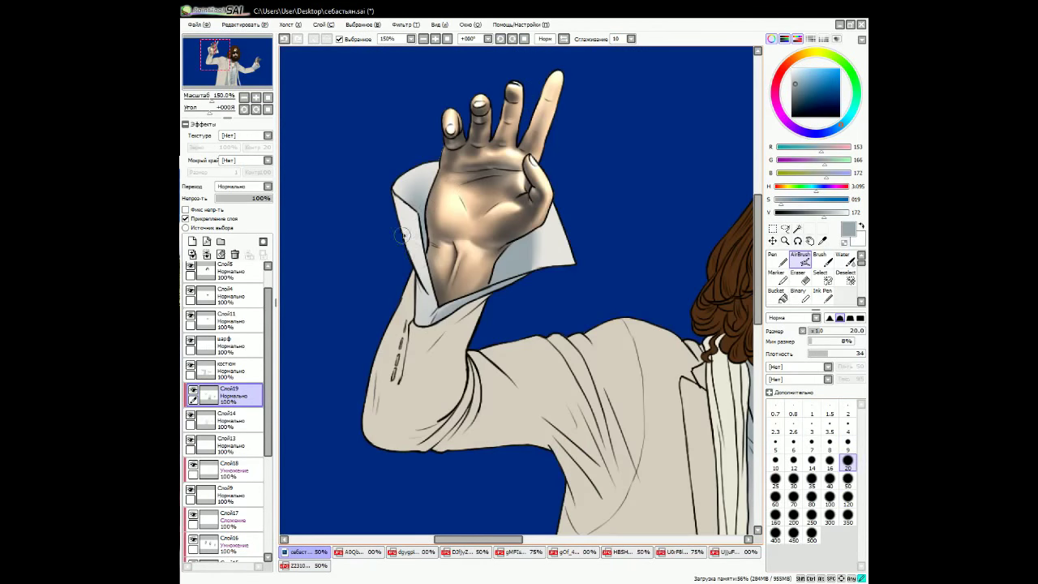
{"action": "left_click_drag", "start_coordinate": [410, 213], "coordinate": [421, 296]}
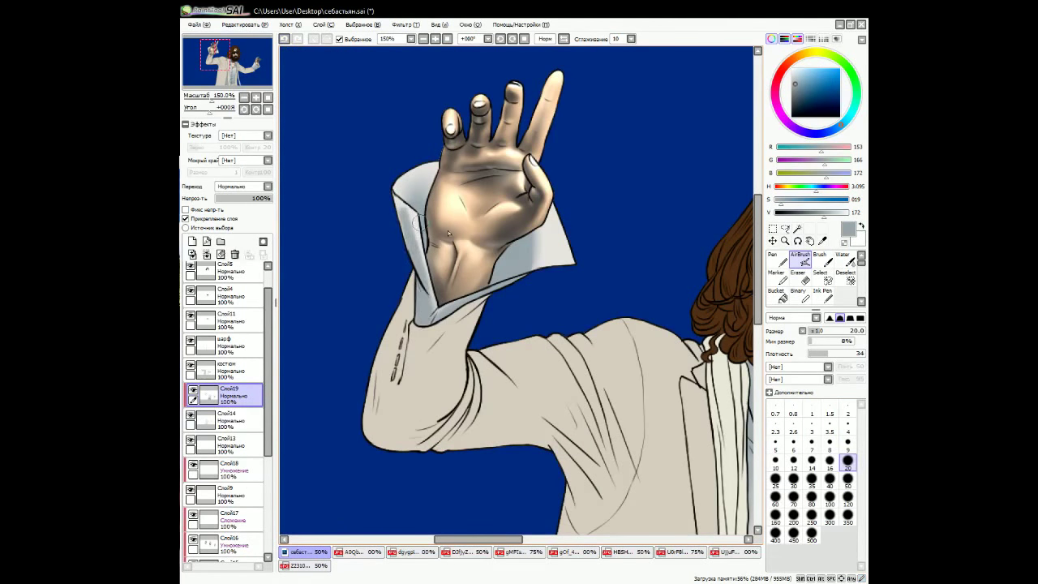
{"action": "key", "text": "b"}
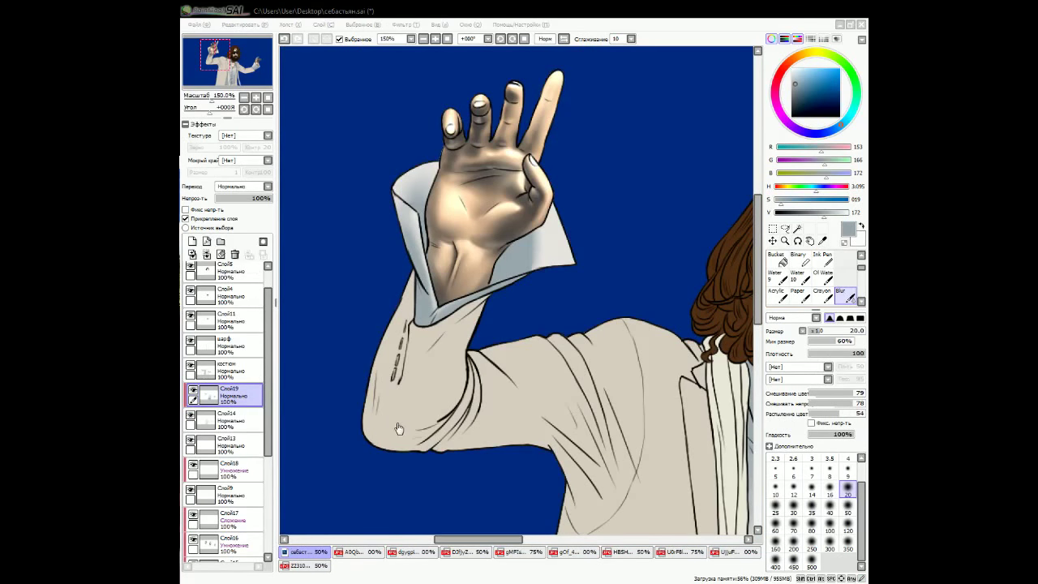
Add a clipped Multiply layer above Слой19 and set Слой19 itself to Multiply blending.
{"action": "key", "text": "a"}
{"action": "mouse_move", "coordinate": [397, 428]}
{"action": "left_mouse_down"}
{"action": "mouse_move", "coordinate": [244, 389]}
{"action": "mouse_move", "coordinate": [262, 219]}
{"action": "left_mouse_up"}
{"action": "key", "text": "ctrl+shift+n"}
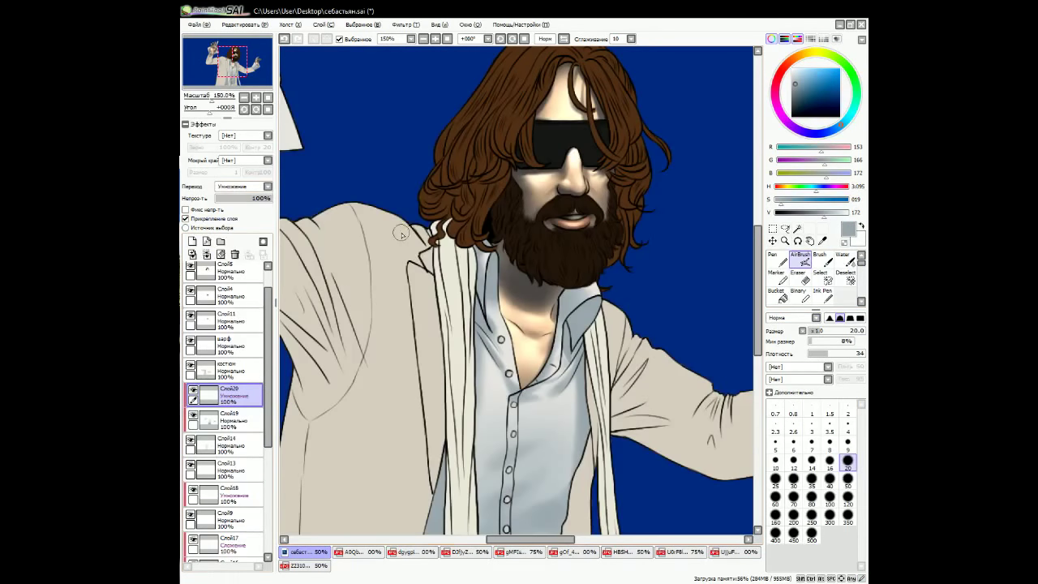
{"action": "scroll", "coordinate": [519, 292], "scroll_direction": "down", "scroll_amount": 2}
{"action": "left_click", "coordinate": [252, 415]}
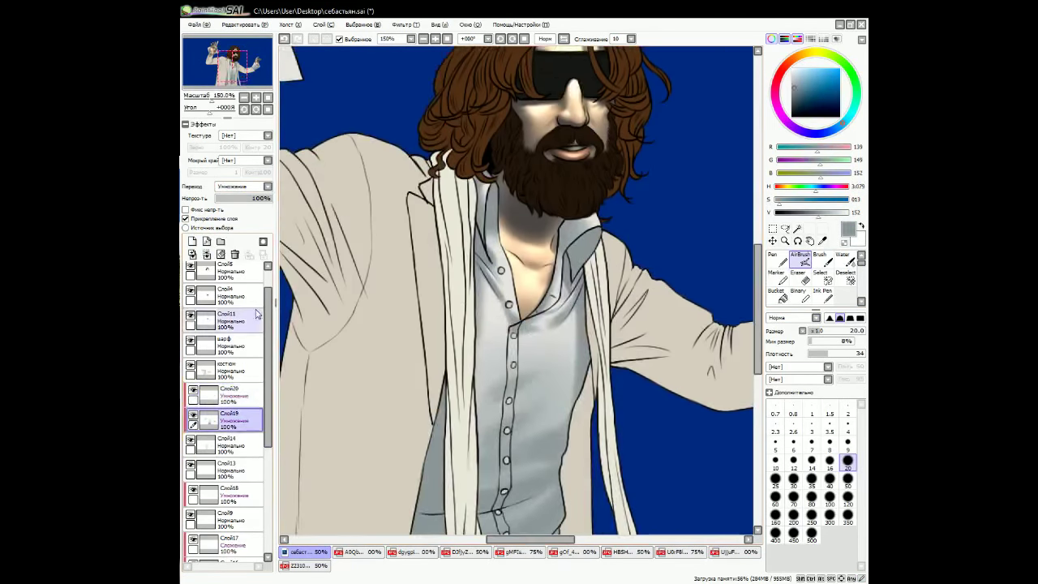
Darken the collar fold in RGB 108, 110, 126 with the size 12 Pen and soften it with the size 50 airbrush.
{"action": "scroll", "coordinate": [519, 308], "scroll_direction": "down", "scroll_amount": 3}
{"action": "scroll", "coordinate": [519, 309], "scroll_direction": "up", "scroll_amount": 3}
{"action": "left_click_drag", "start_coordinate": [814, 215], "coordinate": [812, 213]}
{"action": "left_click", "coordinate": [784, 207]}
{"action": "left_click", "coordinate": [781, 200]}
{"action": "left_click", "coordinate": [781, 260]}
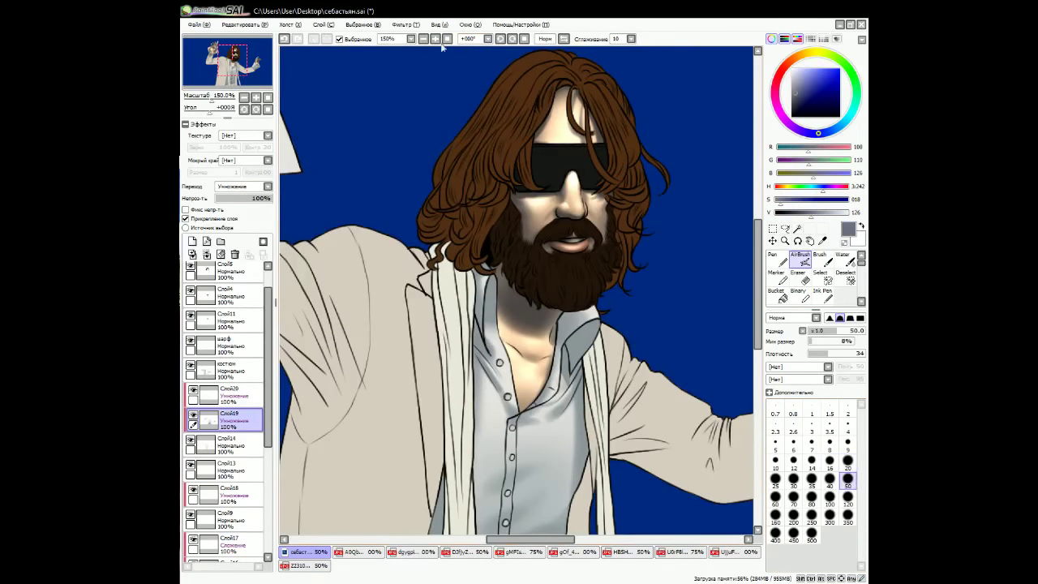
{"action": "scroll", "coordinate": [591, 275], "scroll_direction": "up", "scroll_amount": 1}
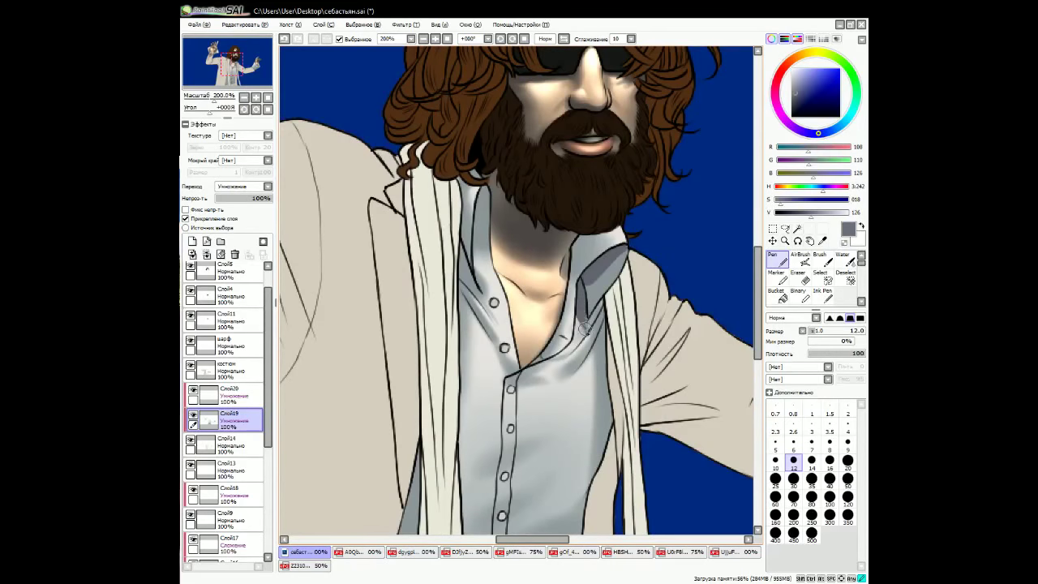
{"action": "key", "text": "a"}
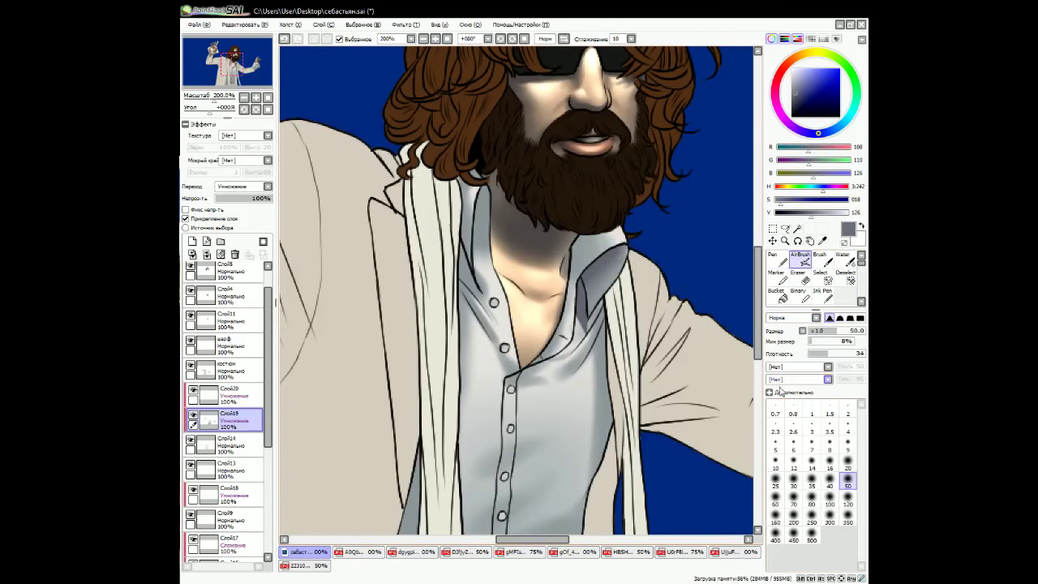
{"action": "left_click_drag", "start_coordinate": [593, 211], "coordinate": [545, 292]}
{"action": "left_click_drag", "start_coordinate": [535, 248], "coordinate": [535, 387]}
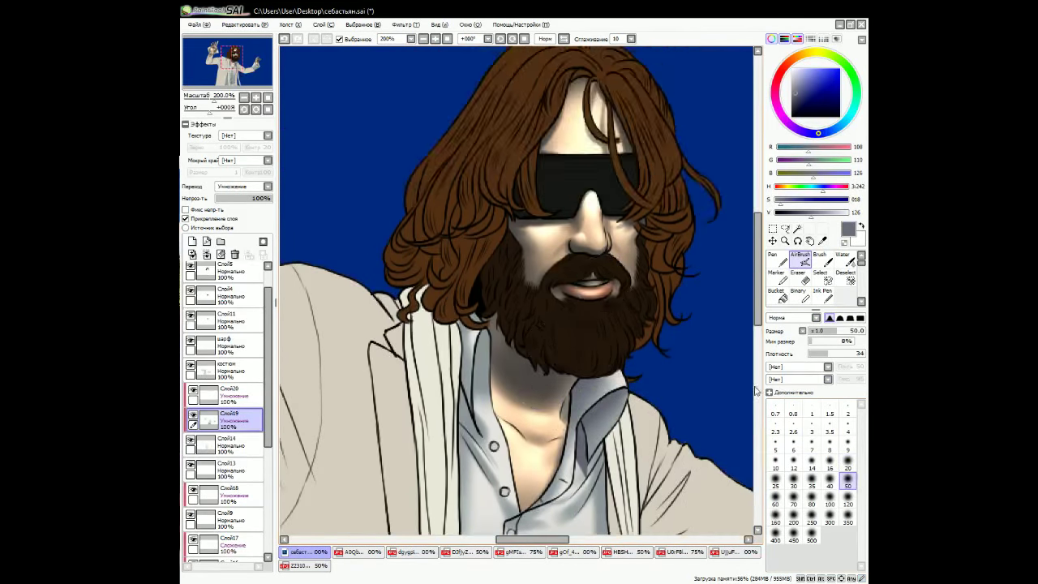
Smooth the collar shading with the size 20 Blur tool and shade the shirt folds beside the opposite collar with the airbrush at sizes 20 and 9.
{"action": "scroll", "coordinate": [814, 280], "scroll_direction": "down", "scroll_amount": 2}
{"action": "left_click", "coordinate": [848, 297]}
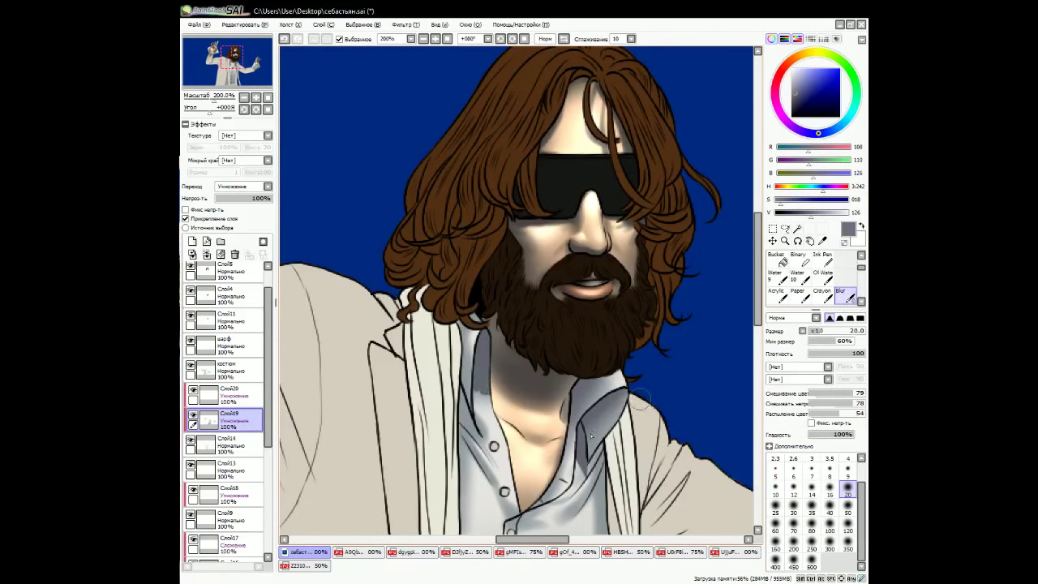
{"action": "key", "text": "a"}
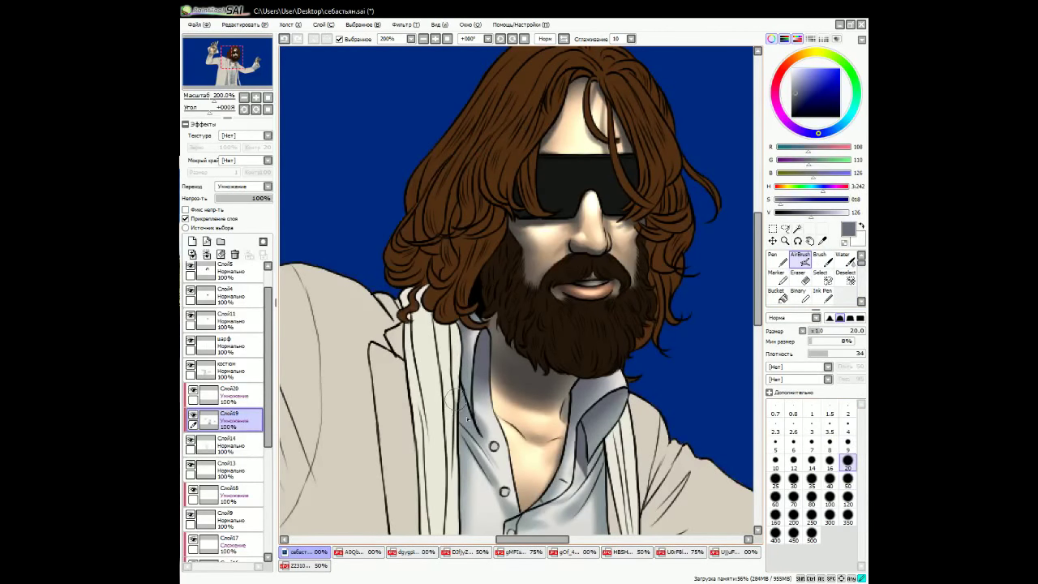
{"action": "scroll", "coordinate": [519, 385], "scroll_direction": "down", "scroll_amount": 3}
{"action": "key", "text": "bracketleft"}
{"action": "key", "text": "bracketleft"}
{"action": "key", "text": "bracketleft"}
{"action": "key", "text": "bracketleft"}
{"action": "key", "text": "bracketleft"}
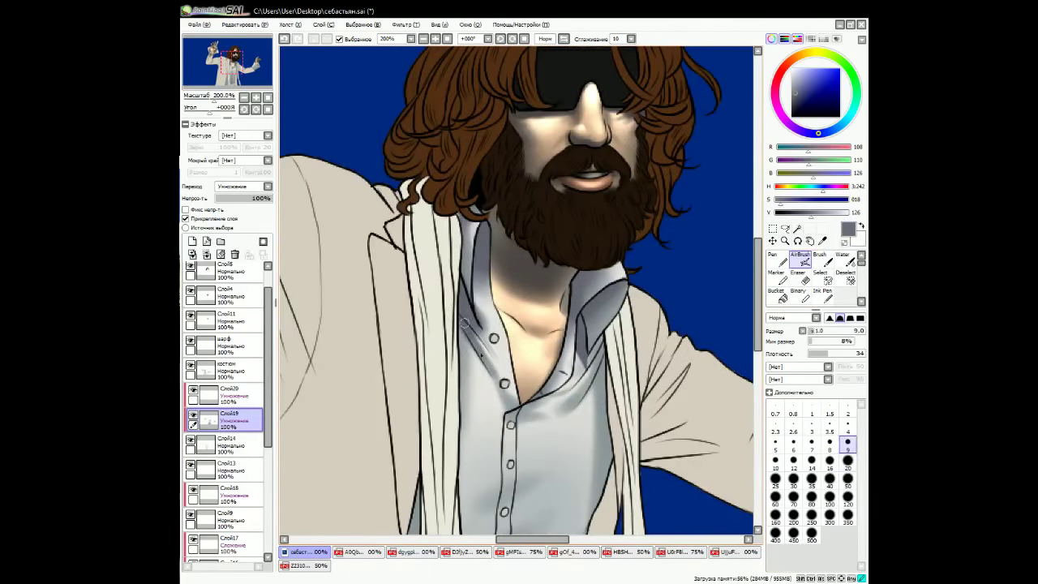
Shade the lower shirt and the shirt area behind the scarf with the size 50 airbrush.
{"action": "scroll", "coordinate": [607, 363], "scroll_direction": "down", "scroll_amount": 4}
{"action": "key", "text": "bracketright"}
{"action": "key", "text": "bracketright"}
{"action": "key", "text": "bracketright"}
{"action": "key", "text": "bracketright"}
{"action": "key", "text": "bracketright"}
{"action": "scroll", "coordinate": [519, 292], "scroll_direction": "down", "scroll_amount": 3}
{"action": "key", "text": "bracketright"}
{"action": "key", "text": "bracketright"}
{"action": "key", "text": "bracketright"}
{"action": "key", "text": "bracketright"}
{"action": "key", "text": "bracketright"}
{"action": "mouse_move", "coordinate": [405, 422]}
{"action": "left_mouse_down"}
{"action": "mouse_move", "coordinate": [386, 239]}
{"action": "mouse_move", "coordinate": [390, 488]}
{"action": "left_mouse_up"}
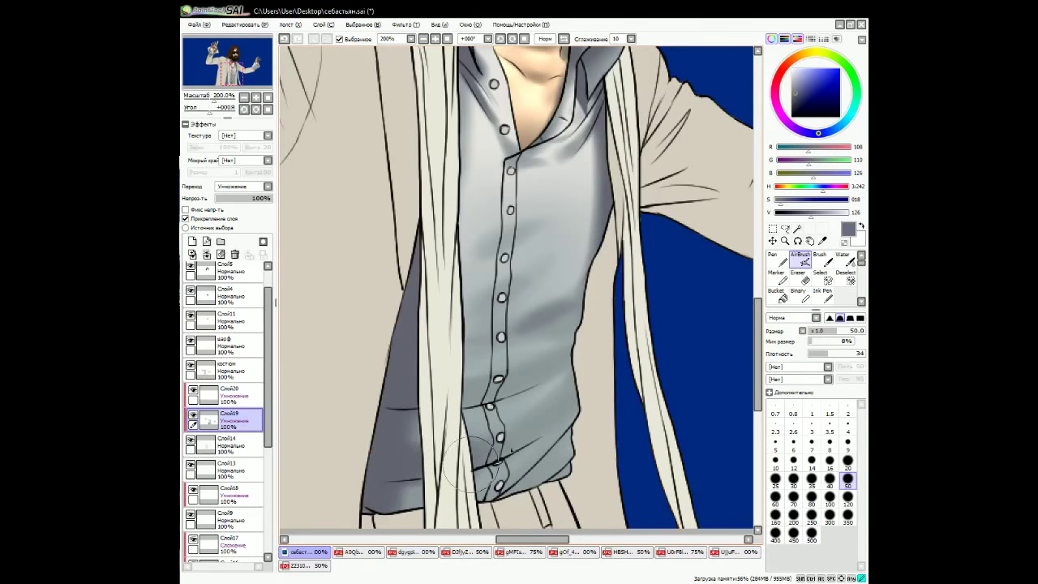
Rotate the canvas to -45° and deepen the fold shadows near the shirt's hem with the size 20 airbrush.
{"action": "left_click", "coordinate": [501, 41]}
{"action": "key", "text": "bracketleft"}
{"action": "key", "text": "bracketleft"}
{"action": "key", "text": "bracketleft"}
{"action": "key", "text": "bracketleft"}
{"action": "key", "text": "bracketleft"}
{"action": "scroll", "coordinate": [641, 360], "scroll_direction": "down", "scroll_amount": 3}
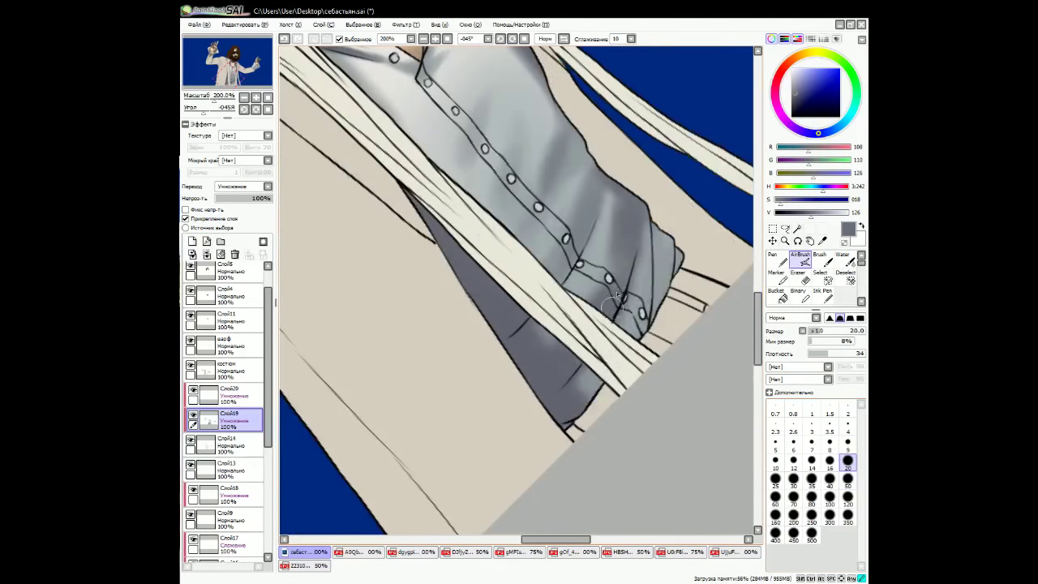
Darken the raised hand's cuff beside the wrist with the size 12 Pen, then soften it with the Blur tool and the size 50 airbrush.
{"action": "key", "text": "Home"}
{"action": "key", "text": "ctrl+minus"}
{"action": "key", "text": "ctrl+minus"}
{"action": "key", "text": "ctrl+minus"}
{"action": "key", "text": "ctrl+minus"}
{"action": "key", "text": "ctrl+minus"}
{"action": "key", "text": "ctrl+plus"}
{"action": "key", "text": "ctrl+plus"}
{"action": "key", "text": "ctrl+plus"}
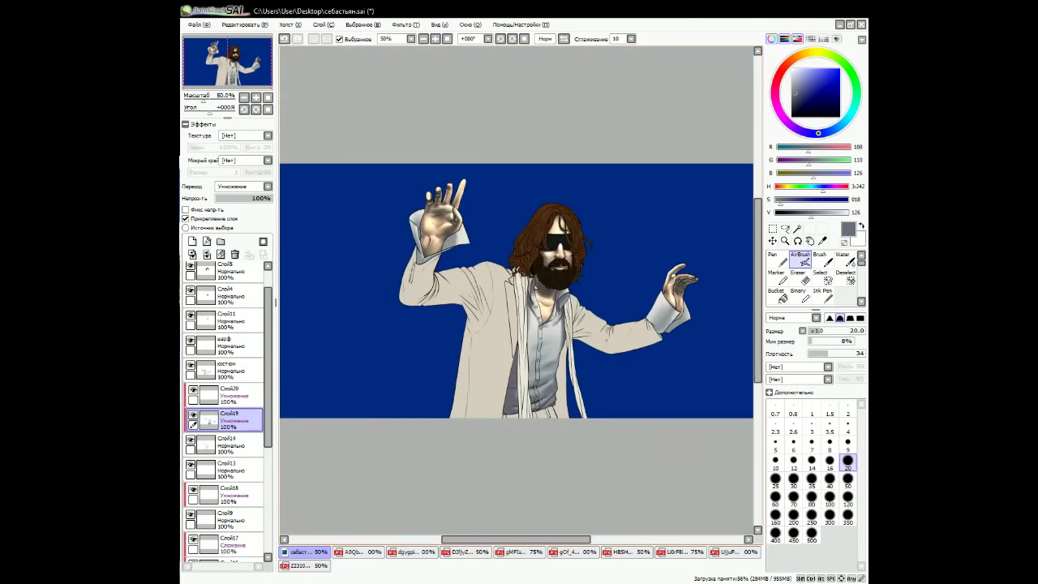
{"action": "scroll", "coordinate": [534, 282], "scroll_direction": "up", "scroll_amount": 2}
{"action": "scroll", "coordinate": [534, 281], "scroll_direction": "left", "scroll_amount": 5}
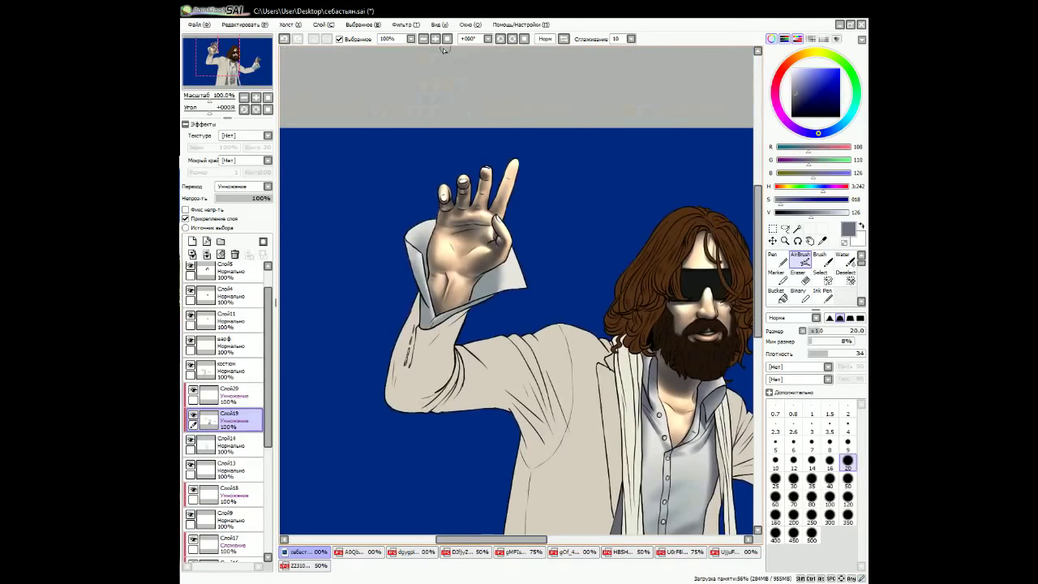
{"action": "key", "text": "ctrl+plus"}
{"action": "key", "text": "n"}
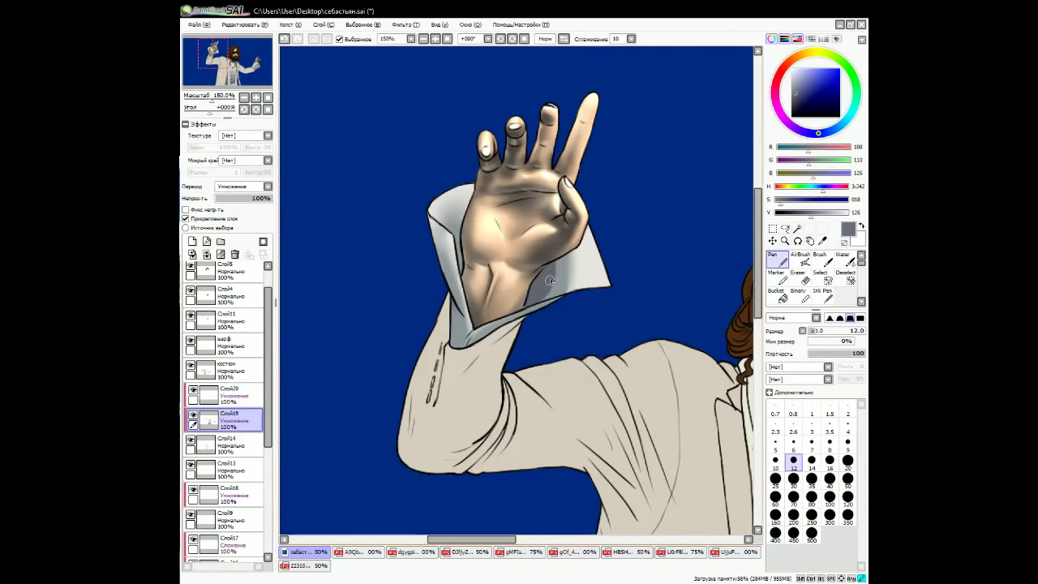
{"action": "left_click_drag", "start_coordinate": [557, 261], "coordinate": [554, 291]}
{"action": "key", "text": "b"}
{"action": "key", "text": "v"}
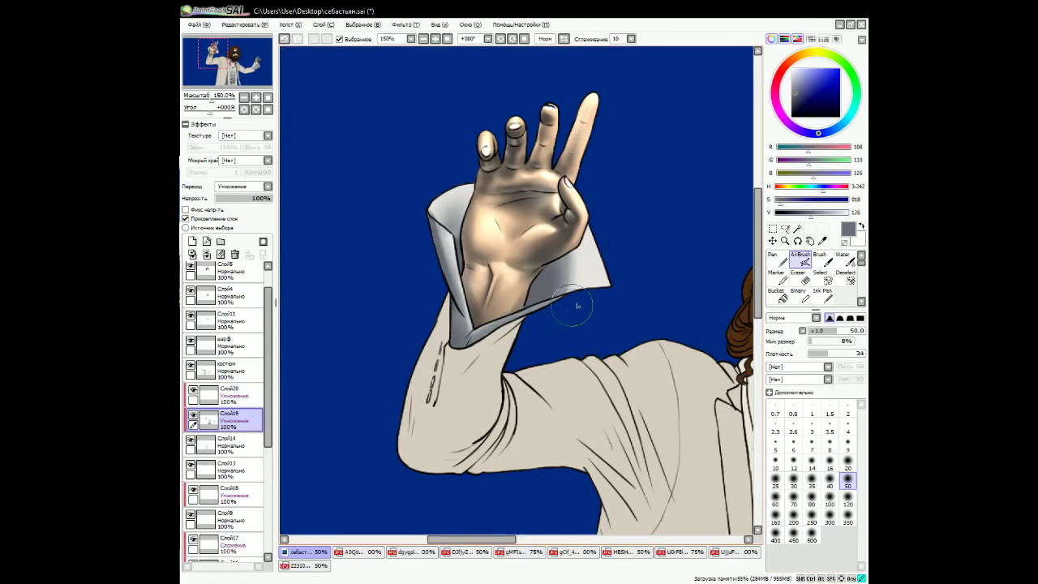
Darken the inside of the lowered hand's cuff with the size 12 Pen and shade its outer side with the size 50 airbrush, blurring the transitions.
{"action": "scroll", "coordinate": [563, 313], "scroll_direction": "right", "scroll_amount": 10}
{"action": "key", "text": "n"}
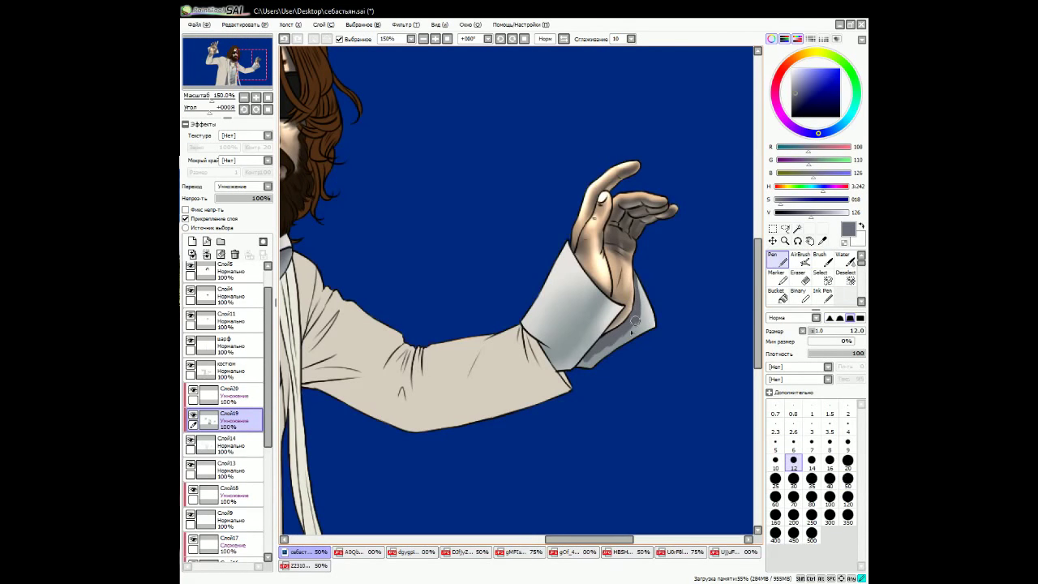
{"action": "key", "text": "v"}
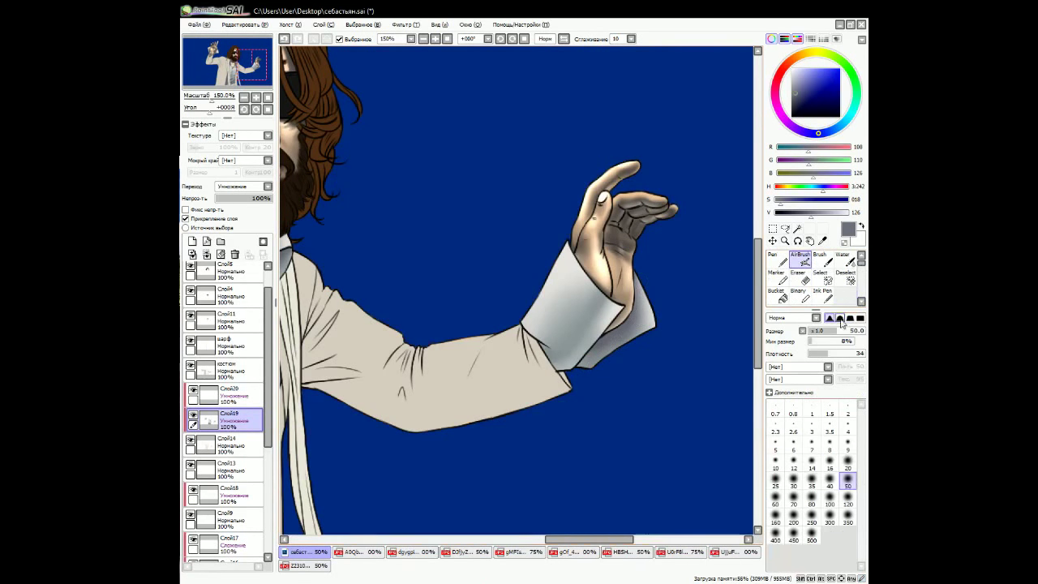
{"action": "key", "text": "v"}
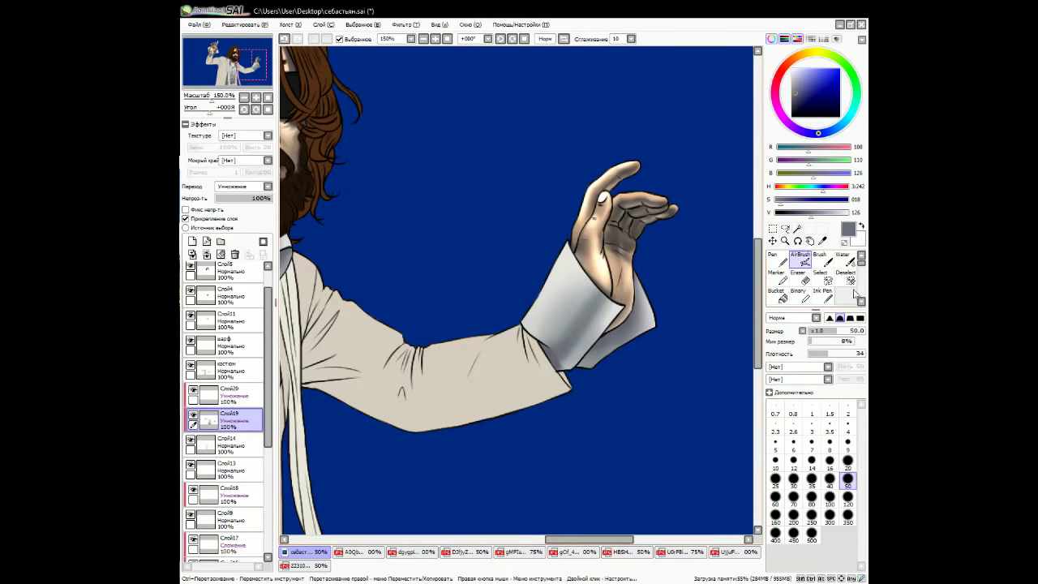
{"action": "key", "text": "b"}
{"action": "mouse_move", "coordinate": [589, 325]}
{"action": "left_mouse_down"}
{"action": "mouse_move", "coordinate": [596, 349]}
{"action": "mouse_move", "coordinate": [560, 353]}
{"action": "mouse_move", "coordinate": [570, 401]}
{"action": "left_mouse_up"}
{"action": "key", "text": "v"}
On Слой20, shade the lower shirt in RGB 63, 74, 108 with the size 350 airbrush.
{"action": "left_click_drag", "start_coordinate": [252, 63], "coordinate": [216, 69]}
{"action": "key", "text": "ctrl+minus"}
{"action": "key", "text": "ctrl+plus"}
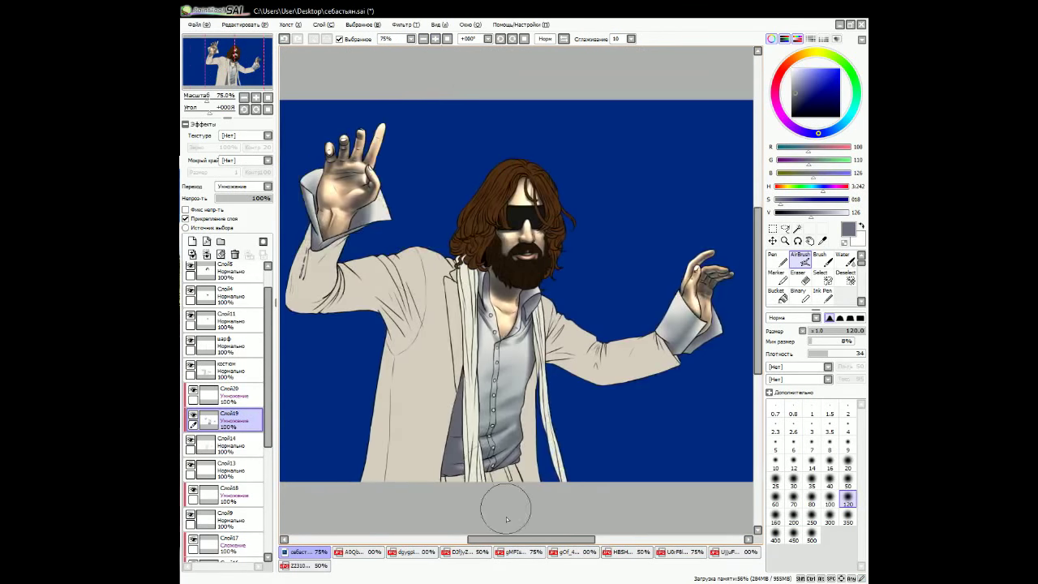
{"action": "left_click", "coordinate": [229, 394]}
{"action": "left_click", "coordinate": [797, 199]}
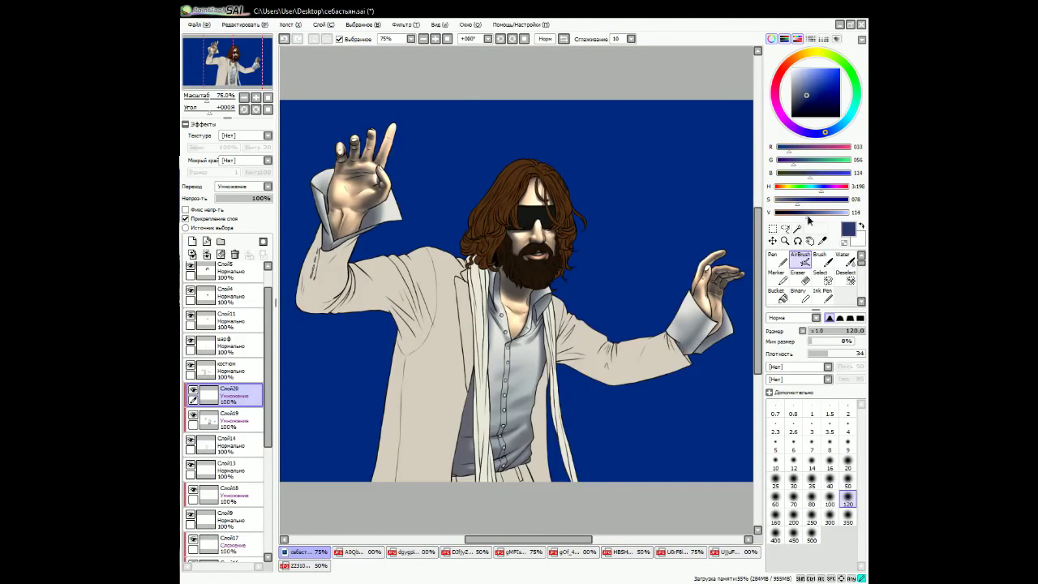
{"action": "key", "text": "bracketright"}
{"action": "key", "text": "bracketright"}
{"action": "key", "text": "bracketright"}
{"action": "key", "text": "bracketright"}
{"action": "key", "text": "bracketright"}
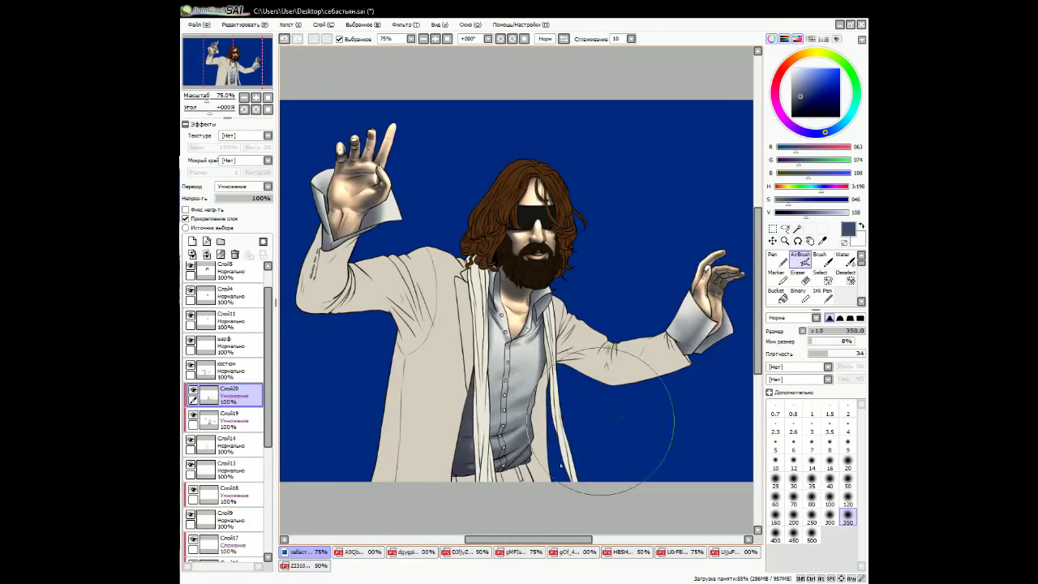
Deepen the bluish shadows around the shirt collar on Слой20 with the size 50 airbrush.
{"action": "left_click", "coordinate": [434, 39]}
{"action": "key", "text": "bracketleft"}
{"action": "key", "text": "bracketleft"}
{"action": "key", "text": "bracketleft"}
{"action": "key", "text": "bracketleft"}
{"action": "key", "text": "bracketleft"}
{"action": "key", "text": "bracketleft"}
{"action": "key", "text": "bracketleft"}
{"action": "key", "text": "bracketleft"}
{"action": "key", "text": "bracketleft"}
{"action": "key", "text": "bracketleft"}
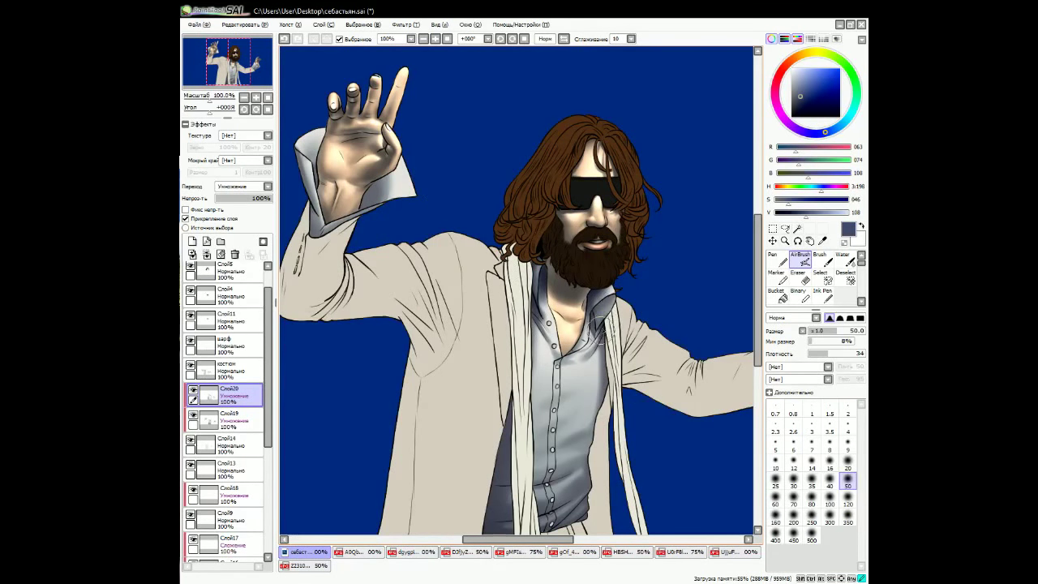
Add bluish shading to the shirt's lower part and sides with the airbrush at sizes 120 and 100.
{"action": "scroll", "coordinate": [568, 422], "scroll_direction": "down", "scroll_amount": 3}
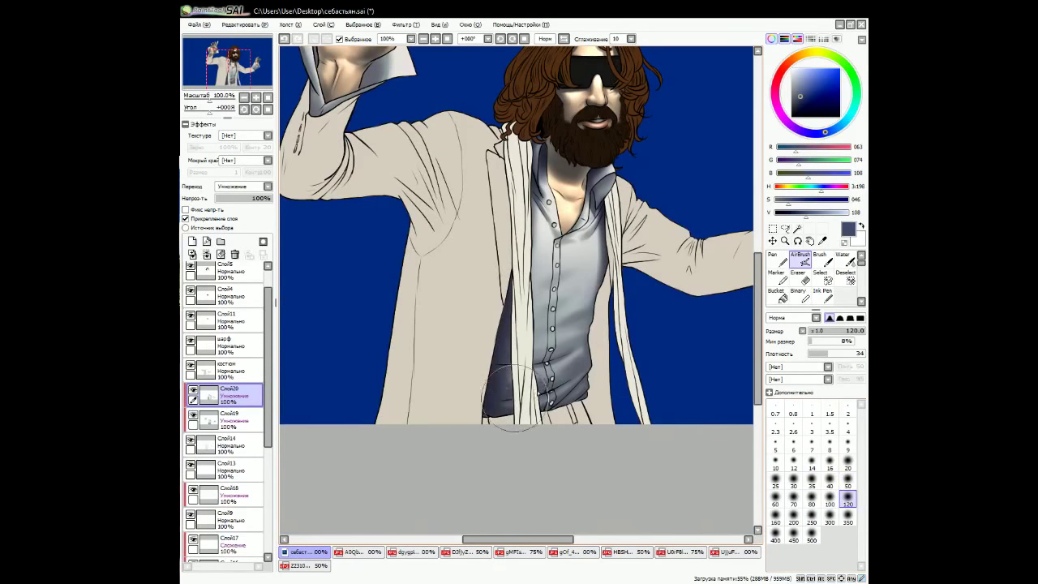
{"action": "scroll", "coordinate": [479, 393], "scroll_direction": "up", "scroll_amount": 2}
{"action": "key", "text": "bracketright"}
{"action": "key", "text": "bracketright"}
{"action": "key", "text": "bracketright"}
{"action": "key", "text": "bracketright"}
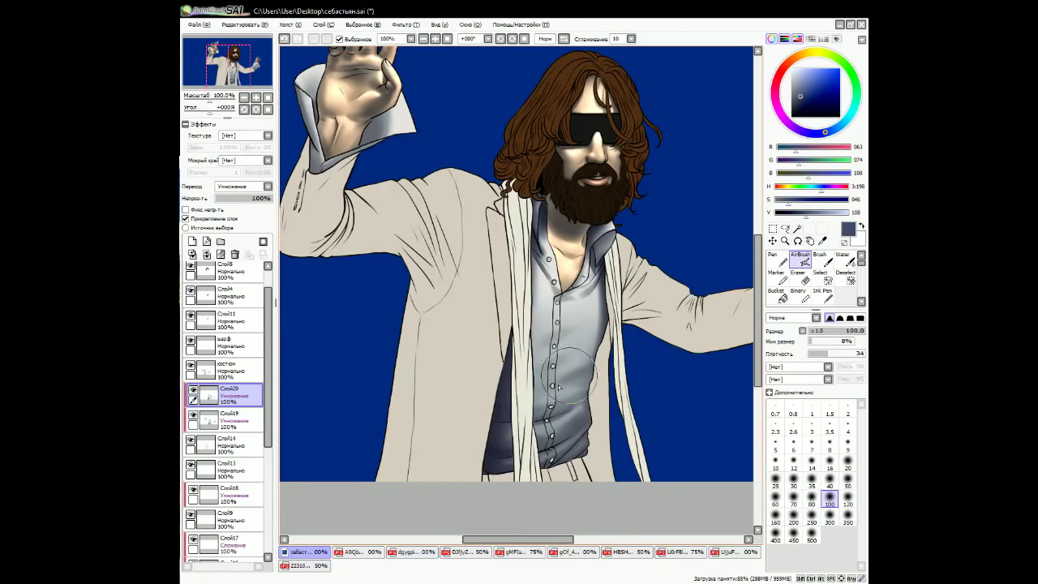
Add bluish shading to the raised hand's cuff with the size 100 airbrush and to the lowered hand's cuff at size 50.
{"action": "scroll", "coordinate": [558, 388], "scroll_direction": "up", "scroll_amount": 2}
{"action": "scroll", "coordinate": [536, 325], "scroll_direction": "left", "scroll_amount": 5}
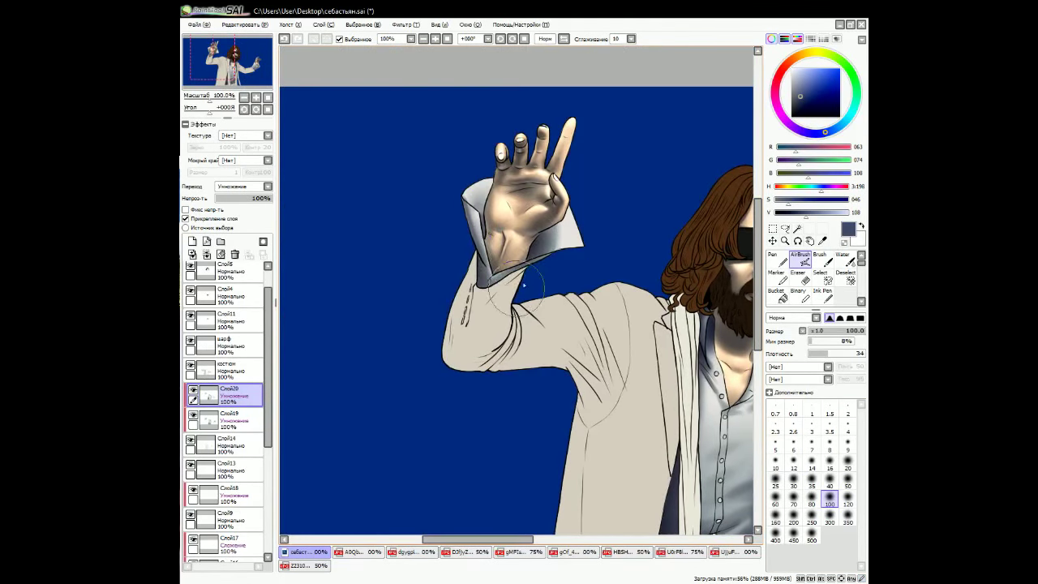
{"action": "scroll", "coordinate": [523, 285], "scroll_direction": "right", "scroll_amount": 5}
{"action": "key", "text": "bracketleft"}
{"action": "key", "text": "bracketleft"}
{"action": "key", "text": "bracketleft"}
{"action": "key", "text": "bracketleft"}
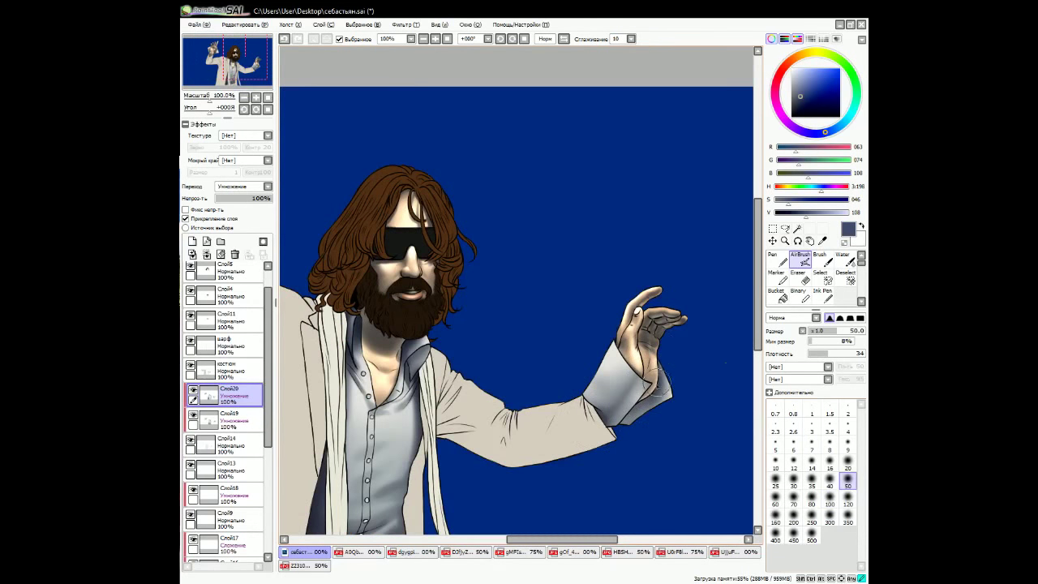
Save the drawing and add a clipped layer with Сложение blending above Слой20.
{"action": "scroll", "coordinate": [616, 357], "scroll_direction": "left", "scroll_amount": 3}
{"action": "key", "text": "e"}
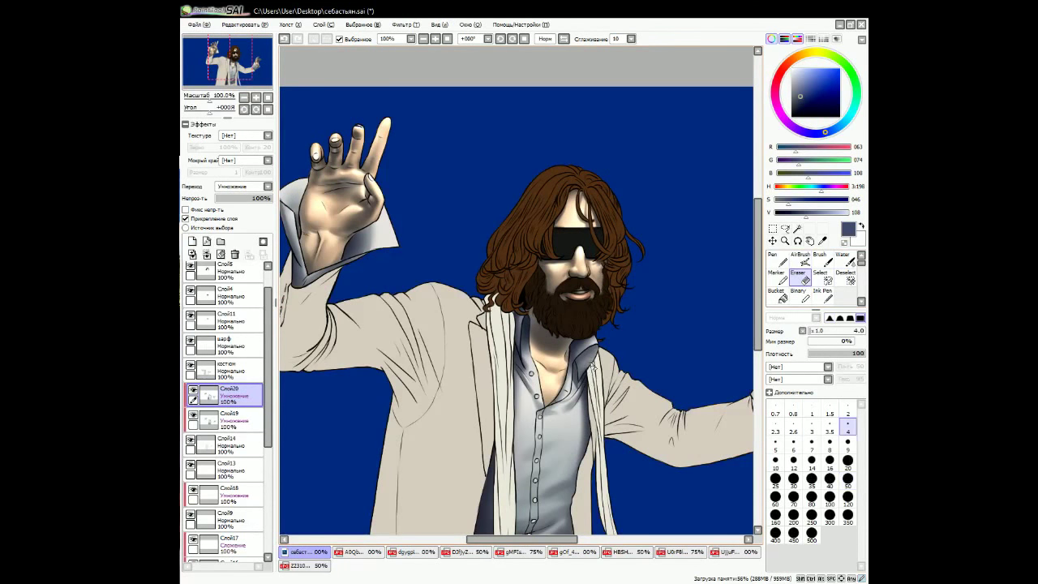
{"action": "key", "text": "r"}
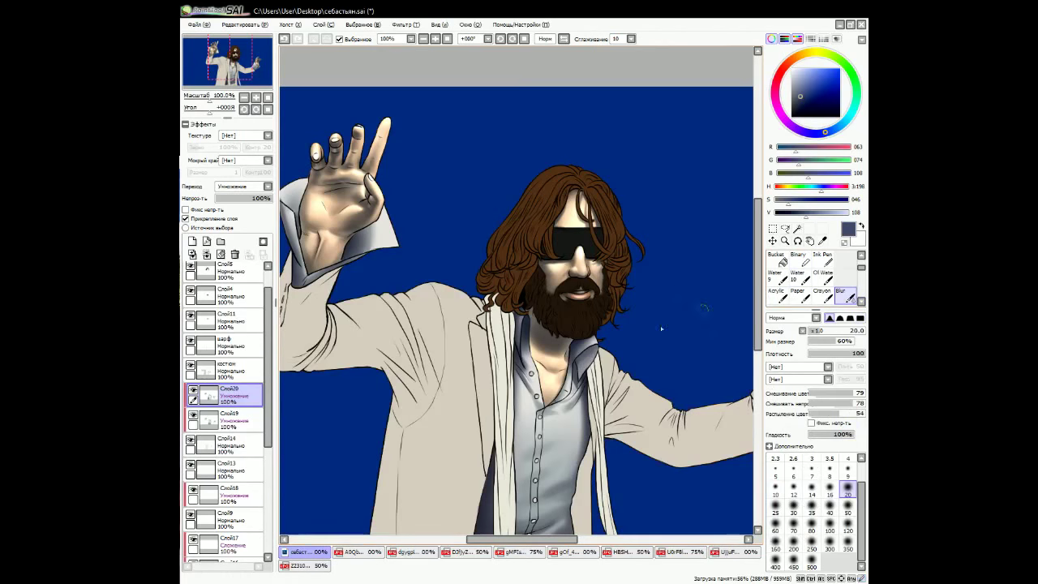
{"action": "key", "text": "ctrl+minus"}
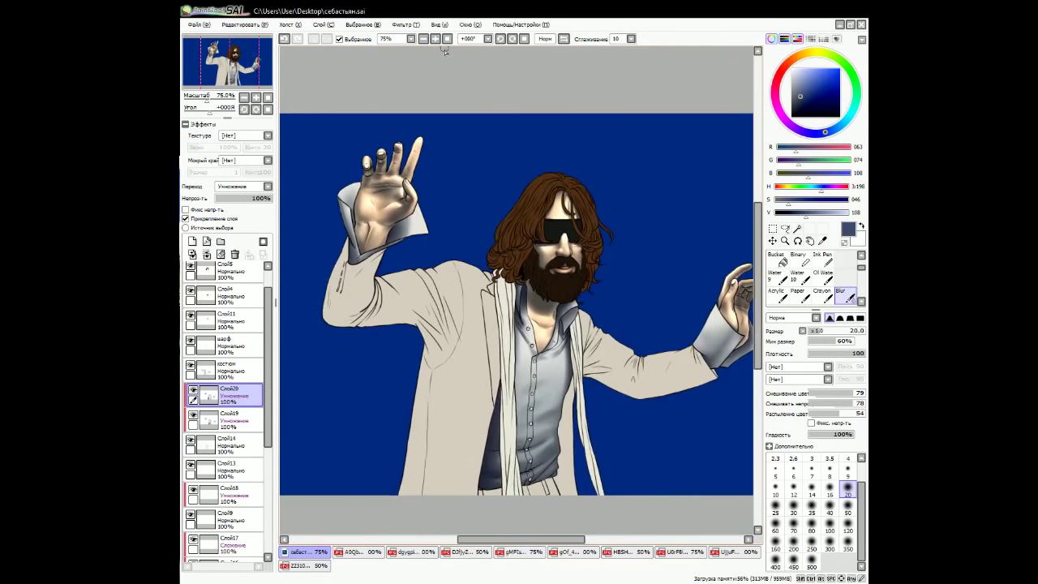
{"action": "key", "text": "a"}
{"action": "scroll", "coordinate": [539, 511], "scroll_direction": "left", "scroll_amount": 1}
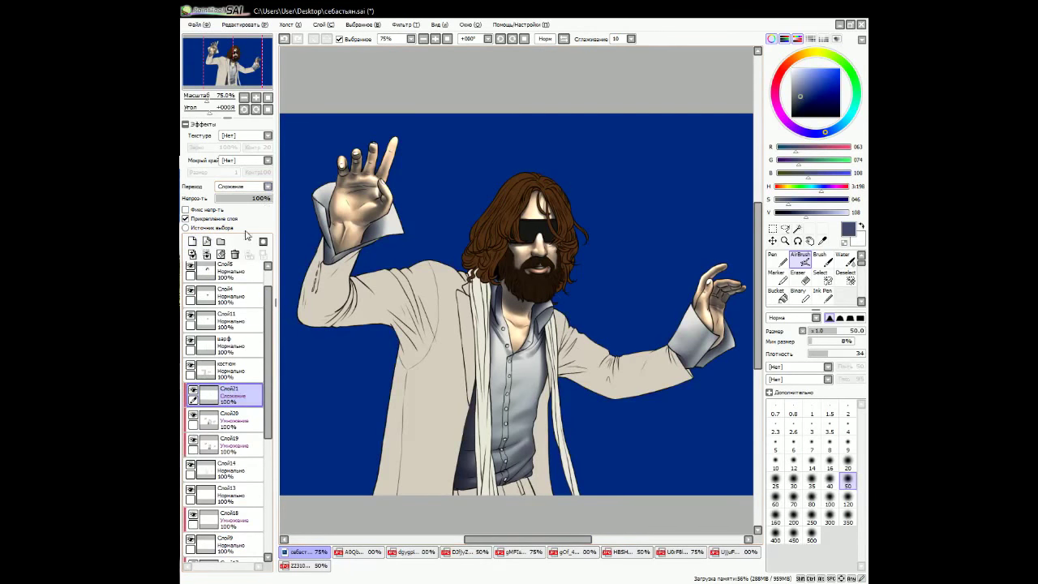
{"action": "left_click", "coordinate": [243, 186]}
{"action": "left_click", "coordinate": [240, 235]}
Brighten the middle of the shirt in RGB 230, 228, 224 with the size 120 airbrush on Слой21.
{"action": "right_click", "coordinate": [524, 381]}
{"action": "key", "text": "bracketright"}
{"action": "key", "text": "bracketright"}
{"action": "key", "text": "bracketright"}
{"action": "key", "text": "bracketright"}
{"action": "key", "text": "bracketright"}
{"action": "key", "text": "bracketright"}
{"action": "key", "text": "bracketright"}
{"action": "key", "text": "bracketright"}
{"action": "key", "text": "bracketright"}
{"action": "key", "text": "bracketright"}
{"action": "key", "text": "bracketleft"}
{"action": "key", "text": "bracketleft"}
{"action": "key", "text": "bracketleft"}
{"action": "key", "text": "bracketleft"}
{"action": "key", "text": "bracketleft"}
{"action": "mouse_move", "coordinate": [493, 325]}
{"action": "left_mouse_down"}
{"action": "mouse_move", "coordinate": [536, 384]}
{"action": "mouse_move", "coordinate": [510, 449]}
{"action": "left_mouse_up"}
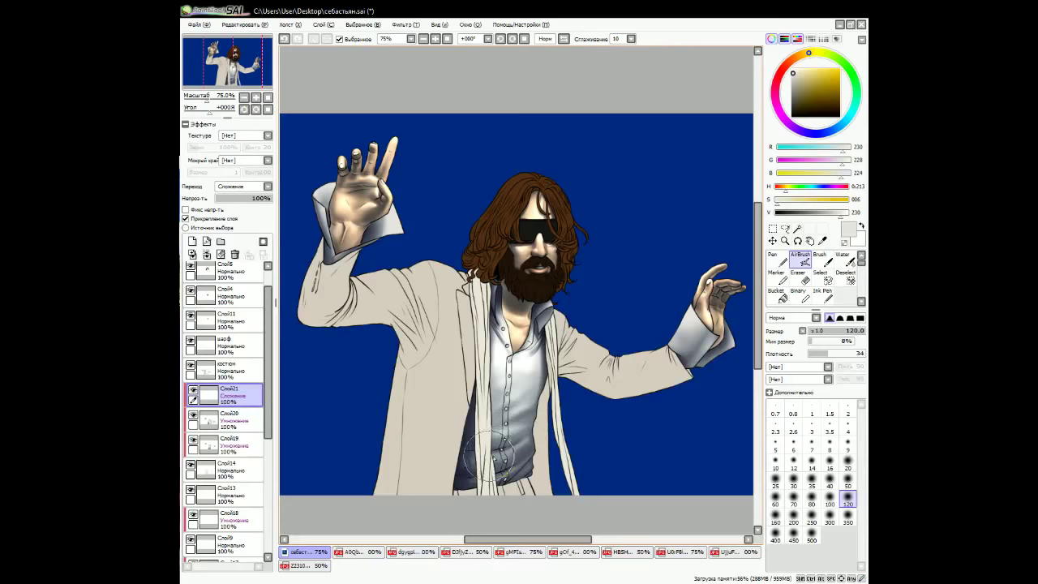
Highlight the collar area with the size 20 airbrush and smooth the highlights with the size 20 Blur tool.
{"action": "key", "text": "bracketleft"}
{"action": "key", "text": "bracketleft"}
{"action": "key", "text": "bracketleft"}
{"action": "key", "text": "bracketleft"}
{"action": "key", "text": "bracketleft"}
{"action": "key", "text": "bracketleft"}
{"action": "key", "text": "bracketleft"}
{"action": "key", "text": "bracketleft"}
{"action": "key", "text": "bracketleft"}
{"action": "key", "text": "bracketleft"}
{"action": "scroll", "coordinate": [494, 333], "scroll_direction": "up", "scroll_amount": 1}
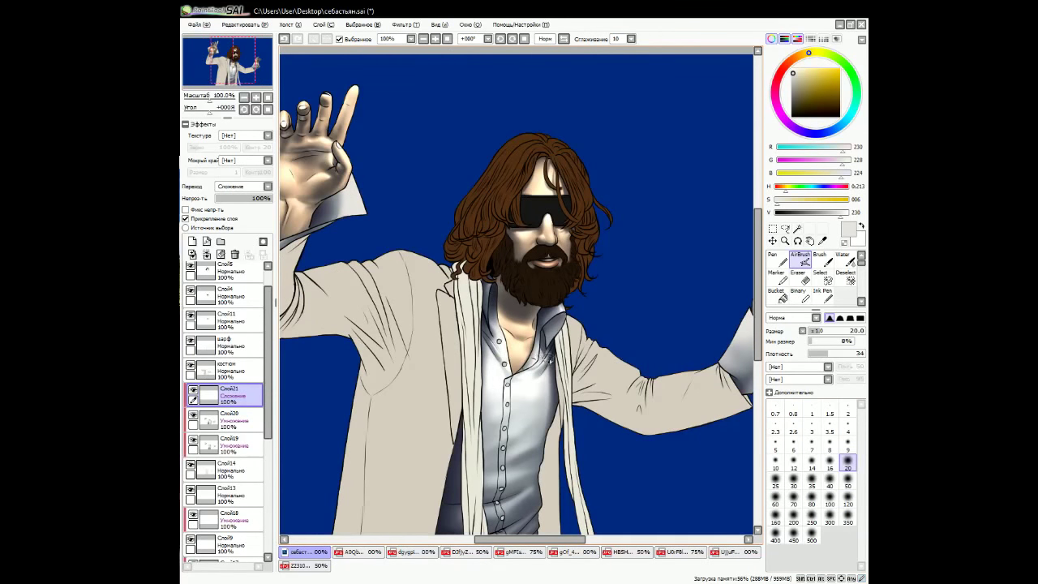
{"action": "key", "text": "b"}
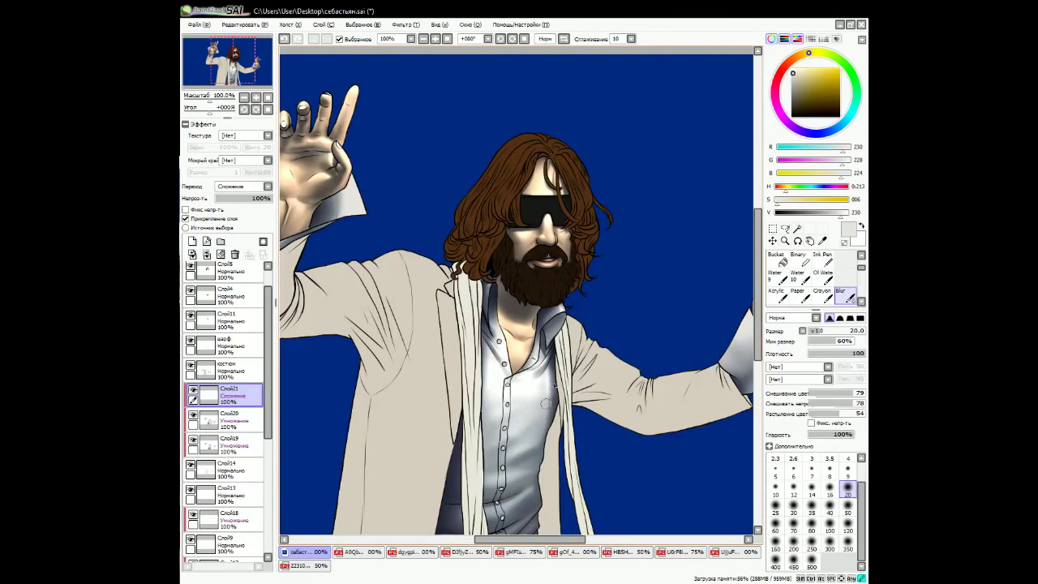
Brighten both cuffs with the size 120 airbrush and highlight the raised cuff's folded edge with the airbrush at size 4.
{"action": "left_click_drag", "start_coordinate": [701, 384], "coordinate": [592, 383]}
{"action": "key", "text": "v"}
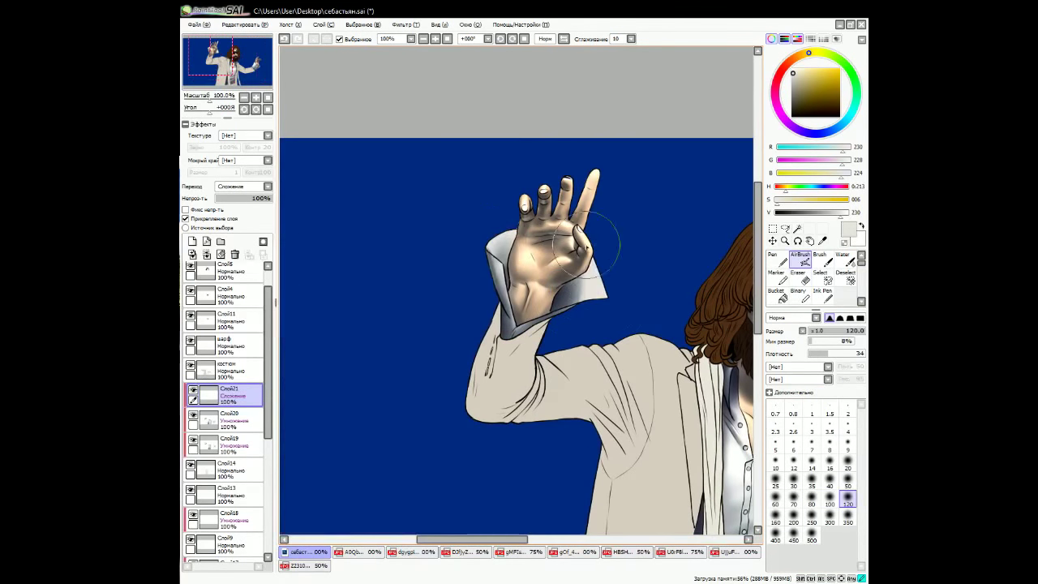
{"action": "key", "text": "bracketleft"}
{"action": "key", "text": "bracketleft"}
{"action": "key", "text": "bracketleft"}
{"action": "key", "text": "bracketleft"}
{"action": "key", "text": "bracketleft"}
{"action": "key", "text": "bracketleft"}
{"action": "key", "text": "bracketleft"}
{"action": "key", "text": "bracketleft"}
{"action": "key", "text": "bracketleft"}
{"action": "key", "text": "bracketleft"}
{"action": "key", "text": "bracketleft"}
{"action": "key", "text": "bracketleft"}
{"action": "key", "text": "bracketleft"}
{"action": "key", "text": "bracketleft"}
{"action": "key", "text": "bracketleft"}
{"action": "key", "text": "bracketleft"}
{"action": "key", "text": "bracketleft"}
{"action": "key", "text": "bracketleft"}
{"action": "key", "text": "bracketleft"}
{"action": "key", "text": "bracketleft"}
{"action": "key", "text": "ctrl+plus"}
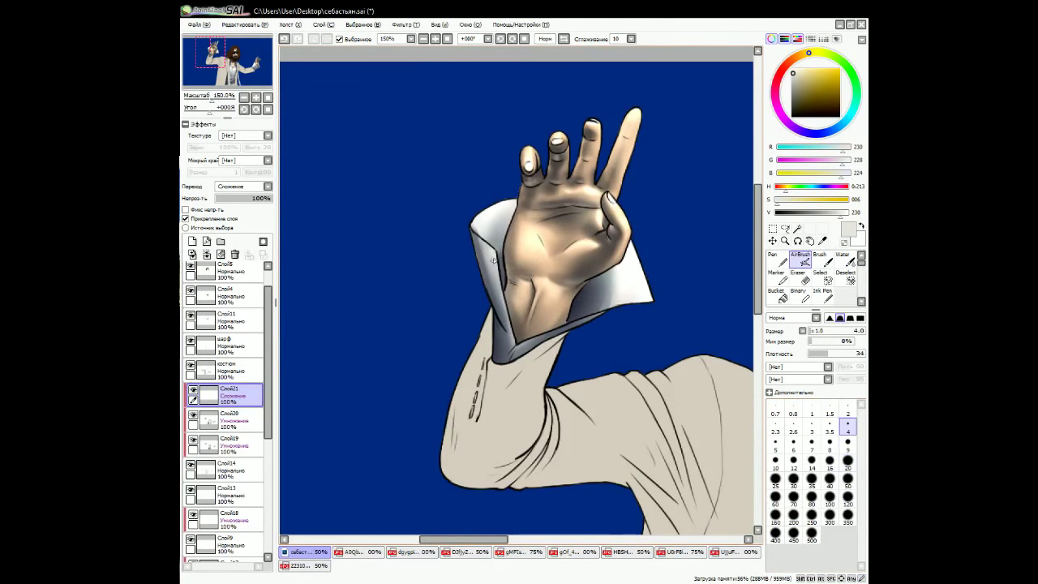
{"action": "left_click_drag", "start_coordinate": [499, 41], "coordinate": [449, 48]}
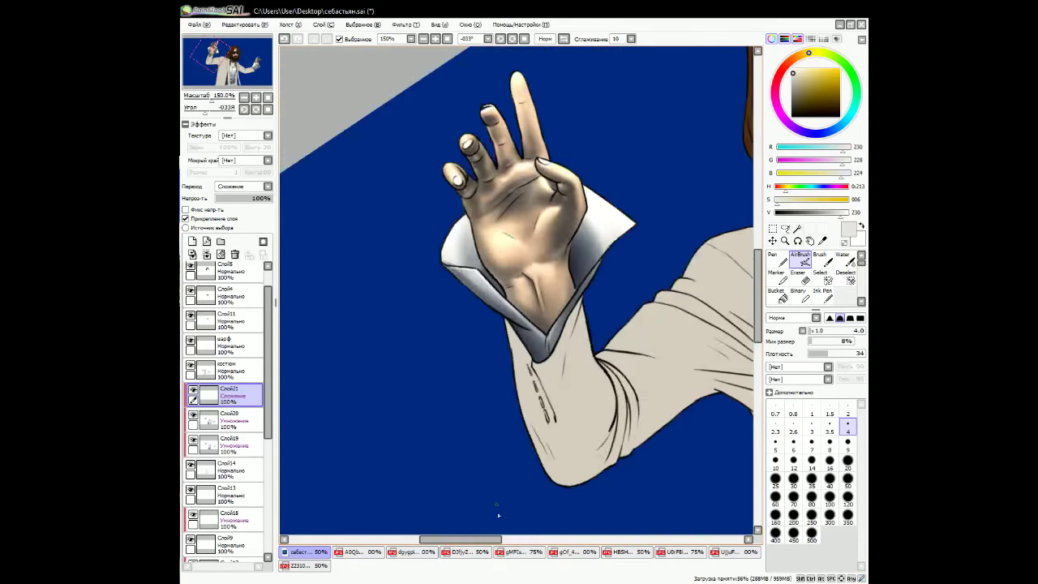
{"action": "key", "text": "ctrl+minus"}
{"action": "key", "text": "ctrl+minus"}
{"action": "key", "text": "ctrl+minus"}
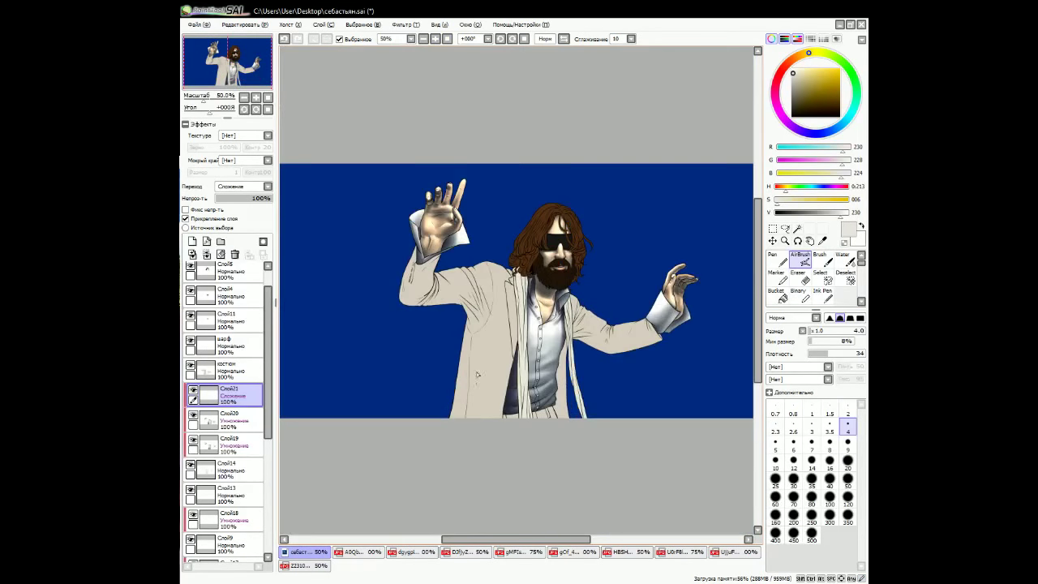
Add a clipped layer above the костюм layer and set it to Multiply (Умножение) blending.
{"action": "left_click", "coordinate": [228, 369]}
{"action": "key", "text": "ctrl+plus"}
{"action": "left_click", "coordinate": [192, 241]}
{"action": "left_click", "coordinate": [185, 218]}
{"action": "left_click", "coordinate": [268, 186]}
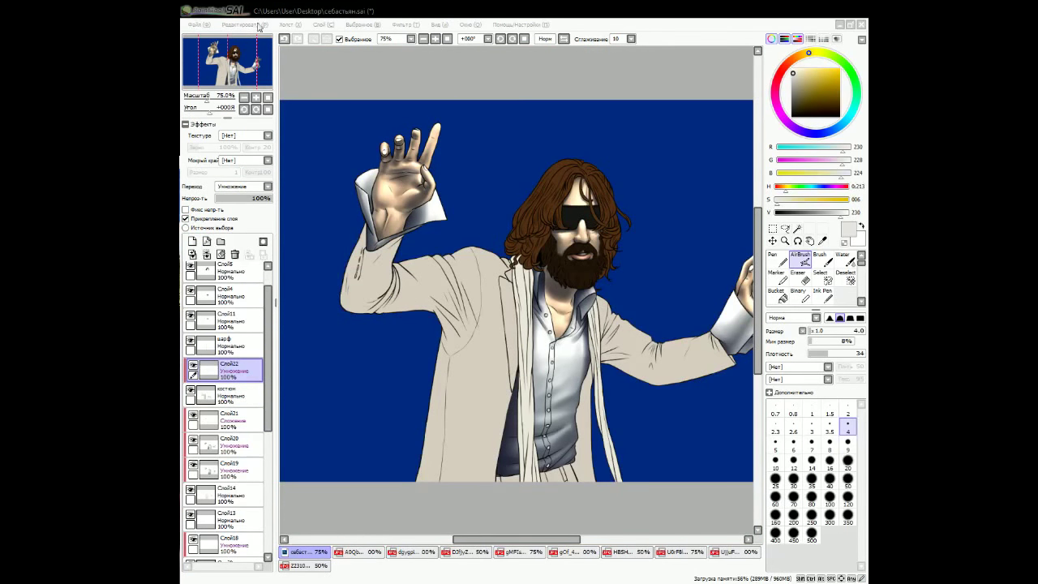
Paint the jacket's inner side beside the shirt on Слой22 with the Pen in the shirt's shadow color, RGB 79, 95, 128.
{"action": "left_click", "coordinate": [462, 388], "text": "alt"}
{"action": "left_click_drag", "start_coordinate": [463, 388], "coordinate": [416, 398], "text": "ctrl+alt"}
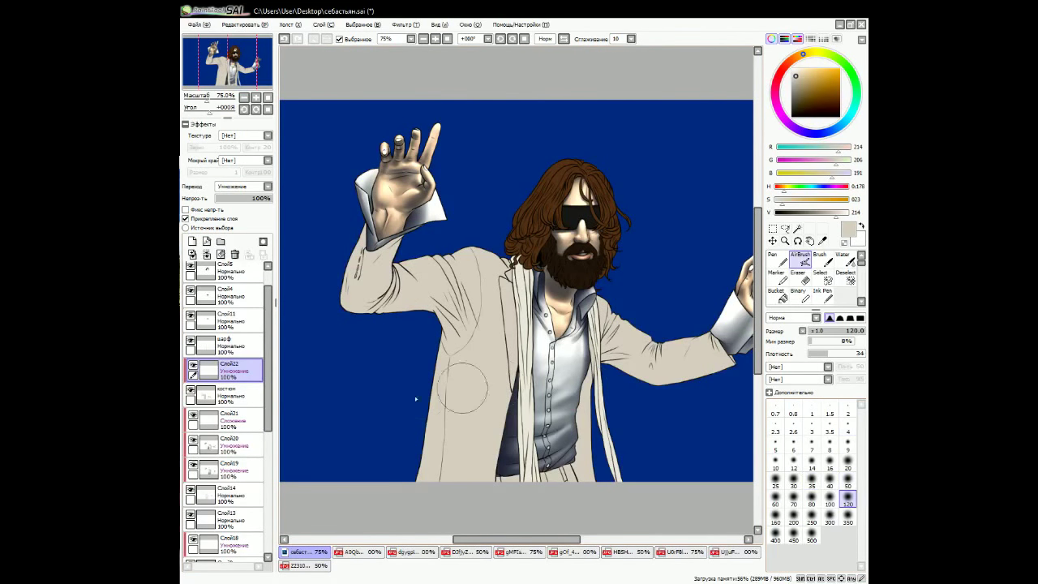
{"action": "left_click", "coordinate": [510, 422], "text": "alt"}
{"action": "key", "text": "n"}
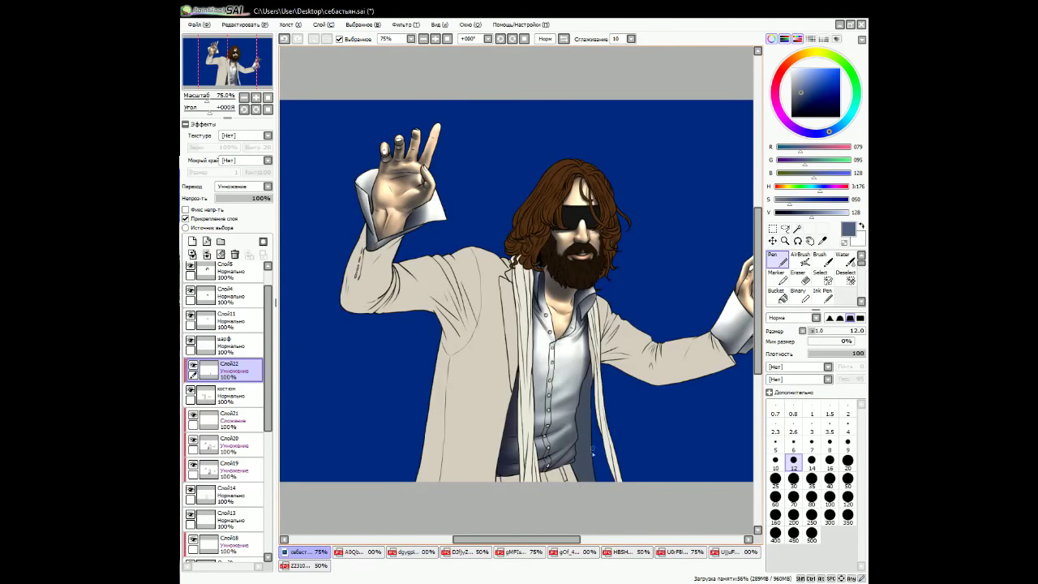
{"action": "scroll", "coordinate": [593, 454], "scroll_direction": "right", "scroll_amount": 2}
Shade the jacket's lower body and sleeves on Слой22 with the airbrush at sizes 120 and 250.
{"action": "left_click", "coordinate": [803, 261]}
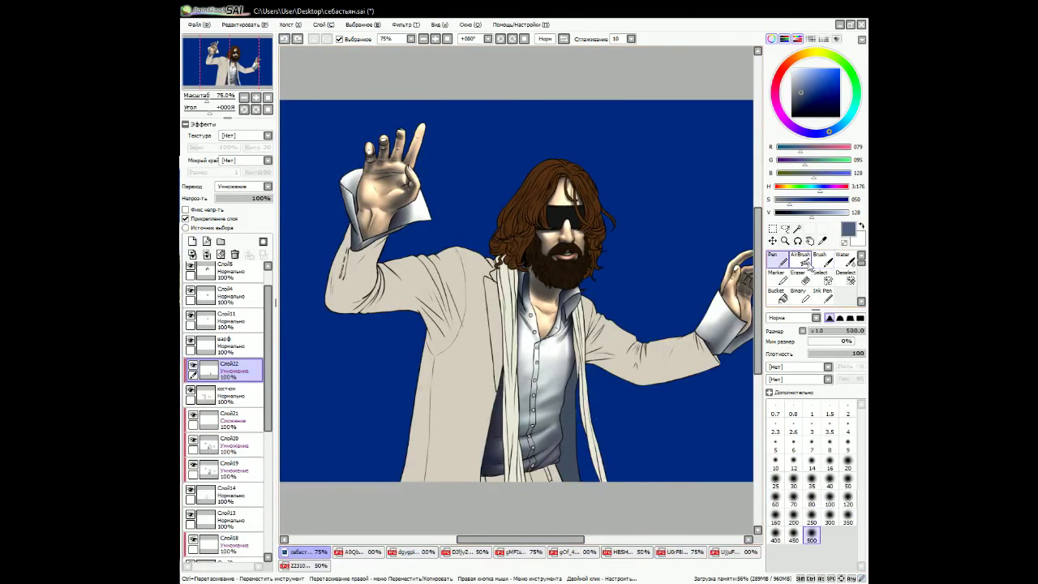
{"action": "scroll", "coordinate": [503, 459], "scroll_direction": "left", "scroll_amount": 5}
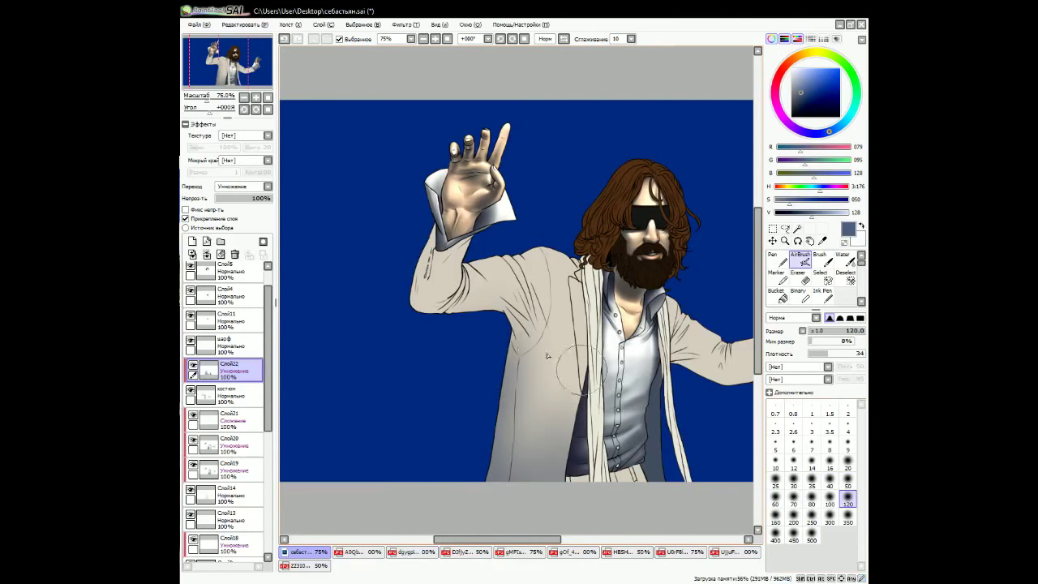
{"action": "key", "text": "bracketright"}
{"action": "key", "text": "bracketright"}
{"action": "key", "text": "bracketright"}
{"action": "scroll", "coordinate": [514, 513], "scroll_direction": "right", "scroll_amount": 8}
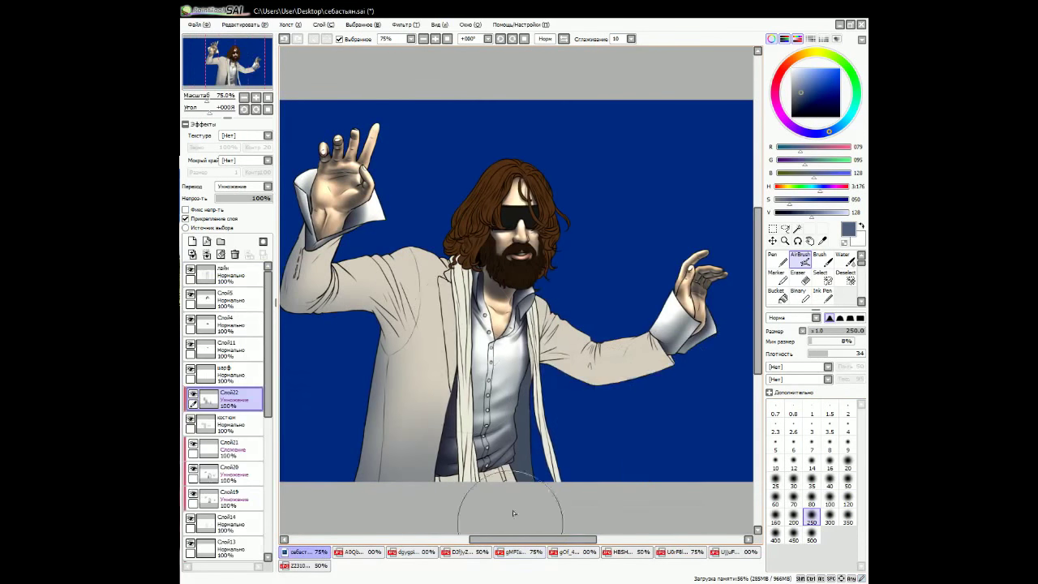
Darken the jacket sleeve's opening beside the outstretched arm's cuff with the size 9 Pen.
{"action": "scroll", "coordinate": [673, 394], "scroll_direction": "up", "scroll_amount": 2}
{"action": "scroll", "coordinate": [672, 394], "scroll_direction": "right", "scroll_amount": 5}
{"action": "left_click", "coordinate": [777, 258]}
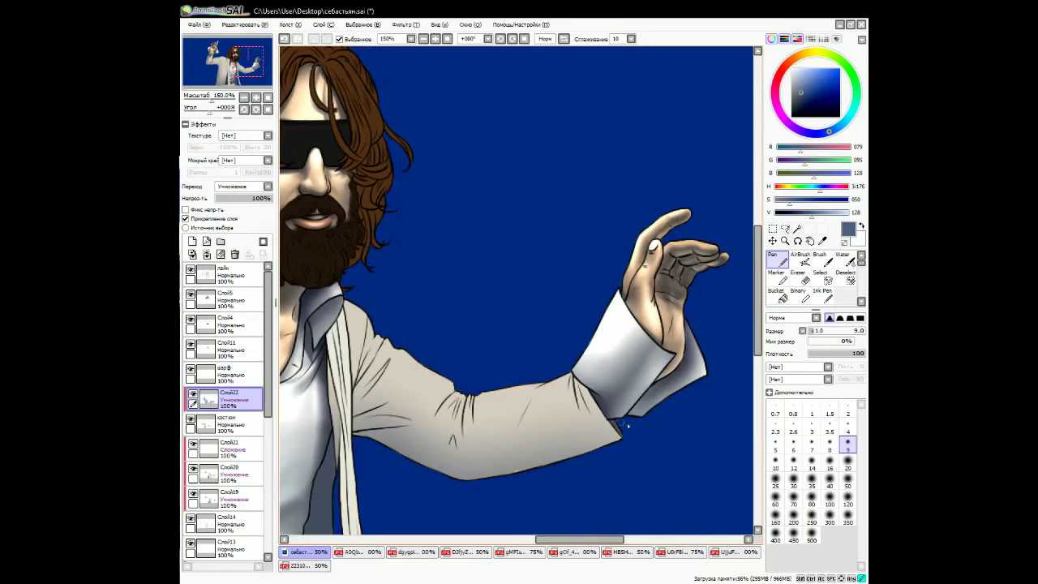
Touch up the jacket's base color edges on the костюм layer with the size 9 Pen in RGB 214, 206, 191.
{"action": "scroll", "coordinate": [612, 418], "scroll_direction": "left", "scroll_amount": 3}
{"action": "left_click", "coordinate": [714, 337], "text": "ctrl+shift"}
{"action": "left_click", "coordinate": [714, 336], "text": "alt"}
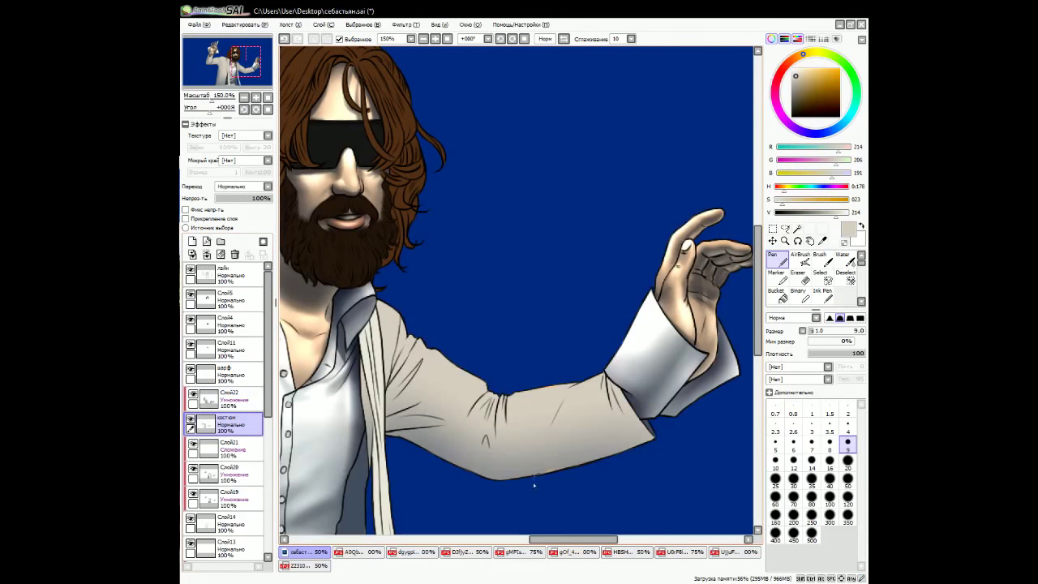
{"action": "scroll", "coordinate": [714, 337], "scroll_direction": "left", "scroll_amount": 5}
{"action": "scroll", "coordinate": [583, 388], "scroll_direction": "down", "scroll_amount": 4}
{"action": "scroll", "coordinate": [582, 388], "scroll_direction": "right", "scroll_amount": 2}
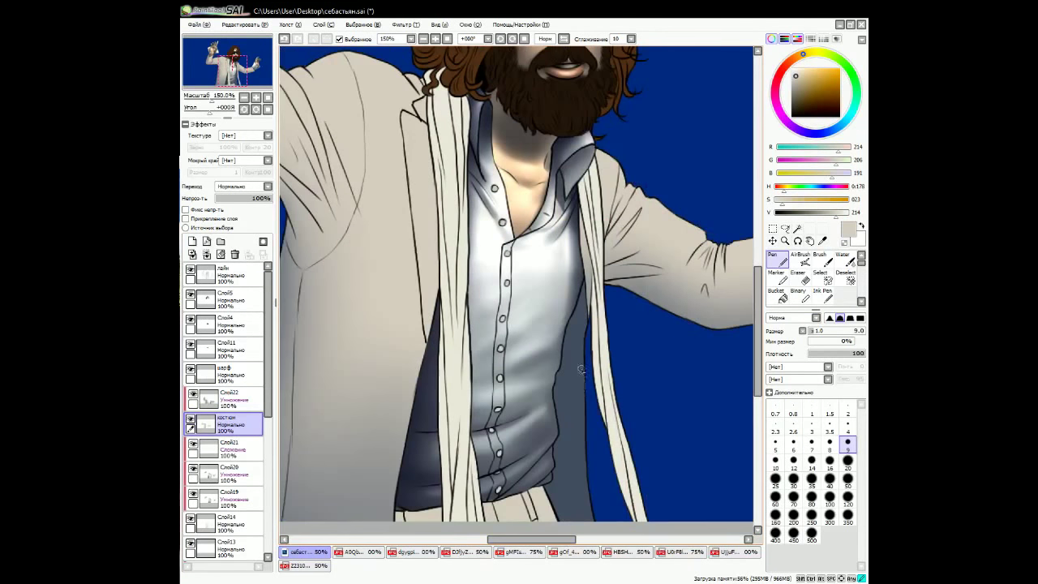
Select layer Слой22 above the suit layer with the AirBrush at size 250 in slate blue (R 79, G 95, B 128).
{"action": "key", "text": "v"}
{"action": "scroll", "coordinate": [684, 372], "scroll_direction": "up", "scroll_amount": 3}
{"action": "scroll", "coordinate": [685, 372], "scroll_direction": "right", "scroll_amount": 1}
{"action": "left_click", "coordinate": [684, 373], "text": "ctrl+shift"}
{"action": "left_click", "coordinate": [685, 372], "text": "alt"}
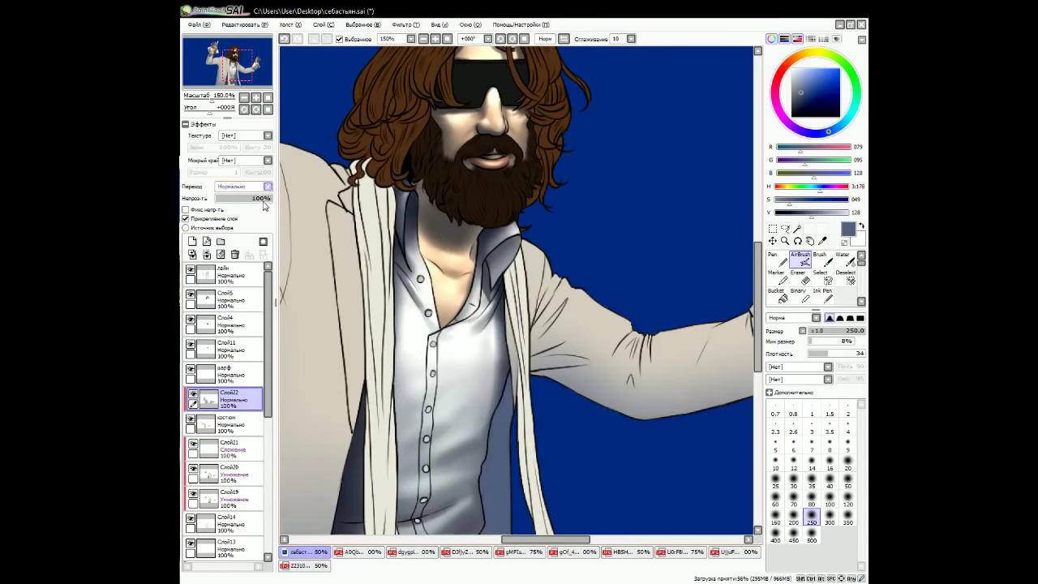
Set the clipped layer Слой22 to Умножение blending and make it active with the slate-blue AirBrush.
{"action": "scroll", "coordinate": [685, 373], "scroll_direction": "right", "scroll_amount": 1}
{"action": "key", "text": "Delete"}
{"action": "key", "text": "Delete"}
{"action": "key", "text": "Delete"}
{"action": "key", "text": "Delete"}
{"action": "key", "text": "Delete"}
{"action": "key", "text": "Delete"}
{"action": "left_click", "coordinate": [552, 157], "text": "ctrl+shift"}
{"action": "left_click", "coordinate": [553, 156], "text": "alt"}
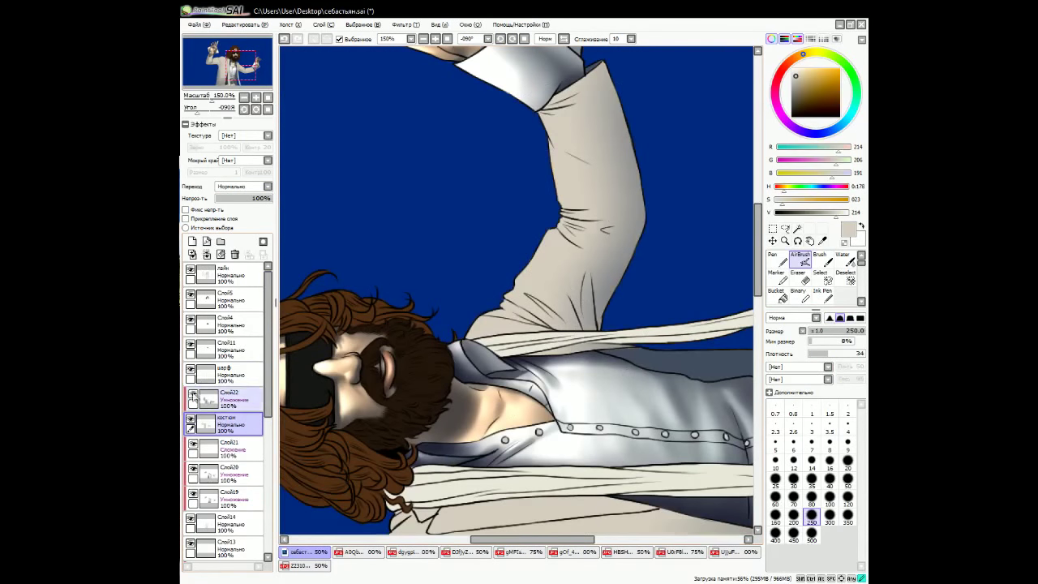
{"action": "key", "text": "n"}
{"action": "left_click", "coordinate": [552, 157], "text": "ctrl+shift"}
{"action": "left_click", "coordinate": [552, 157], "text": "alt"}
{"action": "key", "text": "v"}
{"action": "scroll", "coordinate": [552, 156], "scroll_direction": "up", "scroll_amount": 1}
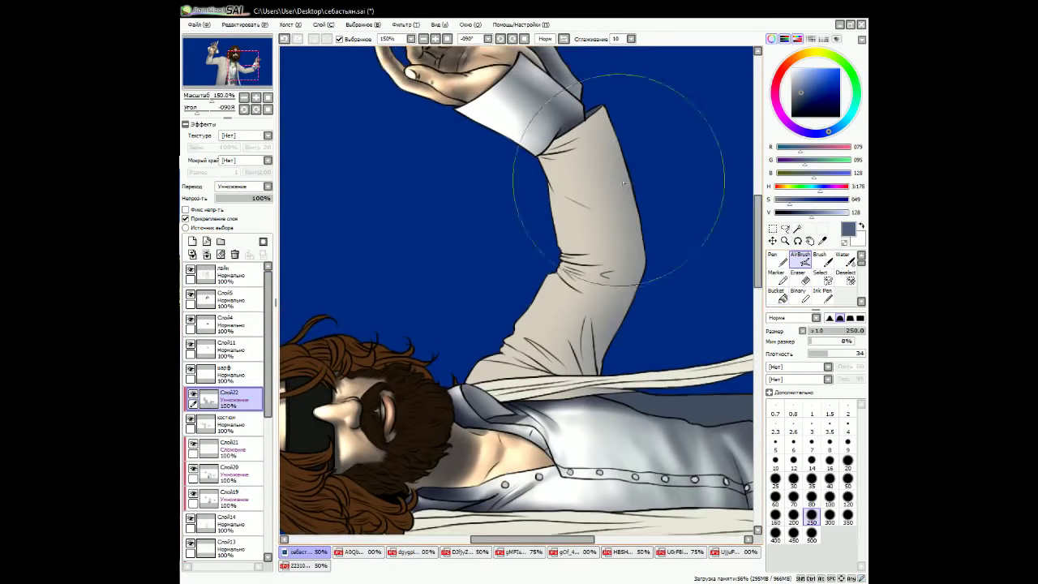
Airbrush a broad size 250 shadow along the underside of the jacket sleeve on the outstretched arm.
{"action": "left_click_drag", "start_coordinate": [626, 219], "coordinate": [609, 357]}
{"action": "scroll", "coordinate": [608, 357], "scroll_direction": "up", "scroll_amount": 1}
{"action": "mouse_move", "coordinate": [600, 179]}
{"action": "left_mouse_down"}
{"action": "mouse_move", "coordinate": [616, 235]}
{"action": "mouse_move", "coordinate": [607, 211]}
{"action": "mouse_move", "coordinate": [605, 405]}
{"action": "mouse_move", "coordinate": [586, 398]}
{"action": "left_mouse_up"}
Shade the armpit folds of the outstretched arm's sleeve with the AirBrush at size 20.
{"action": "key", "text": "bracketleft"}
{"action": "key", "text": "bracketleft"}
{"action": "key", "text": "bracketleft"}
{"action": "key", "text": "bracketleft"}
{"action": "key", "text": "bracketleft"}
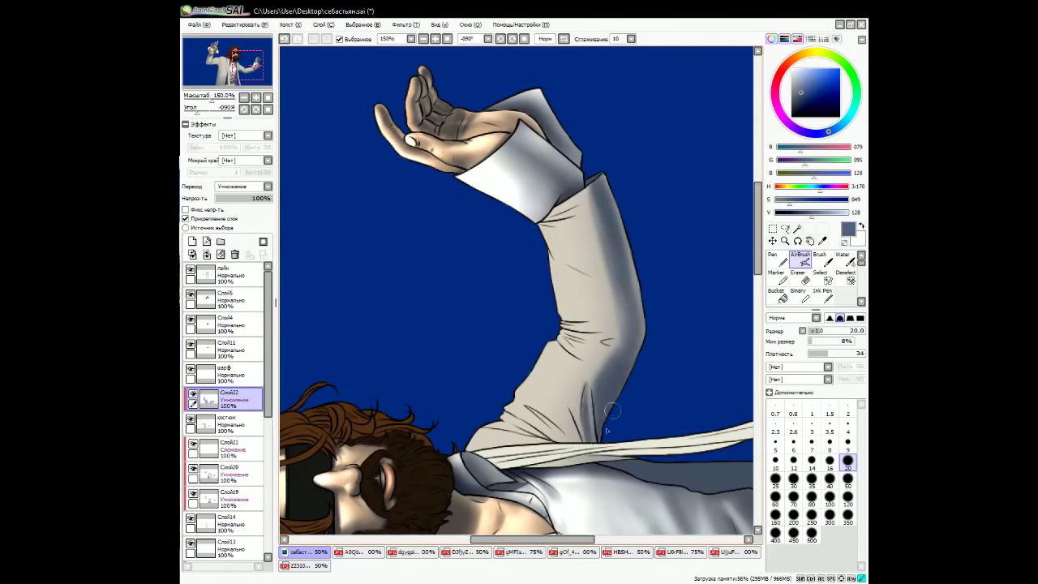
{"action": "left_click_drag", "start_coordinate": [529, 68], "coordinate": [551, 274]}
{"action": "key", "text": "e"}
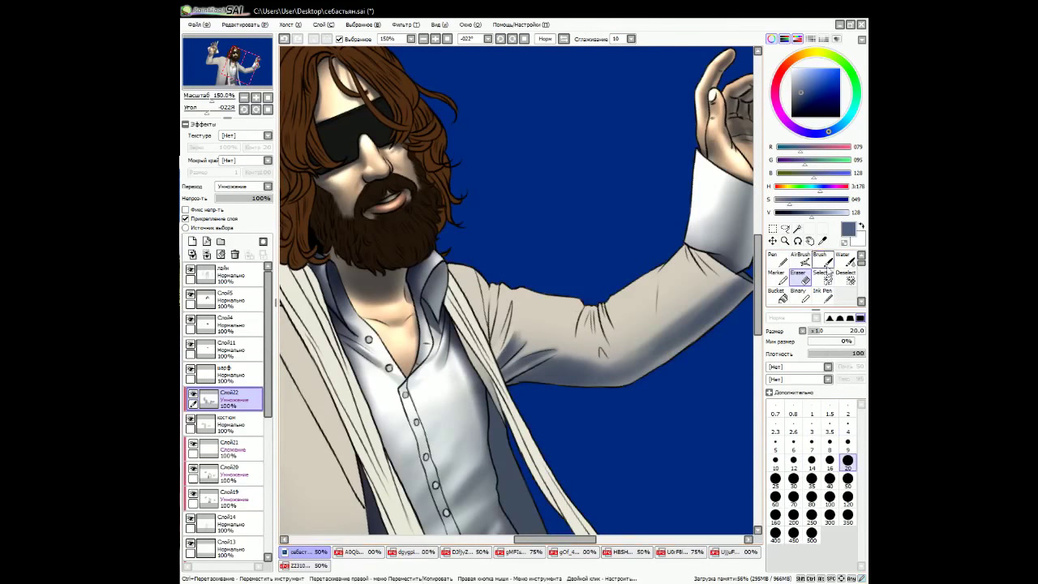
Deepen the fold shadows between armpit and shoulder on the outstretched sleeve with the AirBrush, ending at size 30.
{"action": "key", "text": "e"}
{"action": "key", "text": "bracketleft"}
{"action": "key", "text": "bracketleft"}
{"action": "key", "text": "bracketleft"}
{"action": "key", "text": "bracketleft"}
{"action": "key", "text": "bracketleft"}
{"action": "key", "text": "bracketright"}
{"action": "key", "text": "bracketright"}
{"action": "key", "text": "bracketright"}
{"action": "key", "text": "bracketright"}
{"action": "key", "text": "bracketright"}
{"action": "key", "text": "bracketright"}
{"action": "key", "text": "bracketright"}
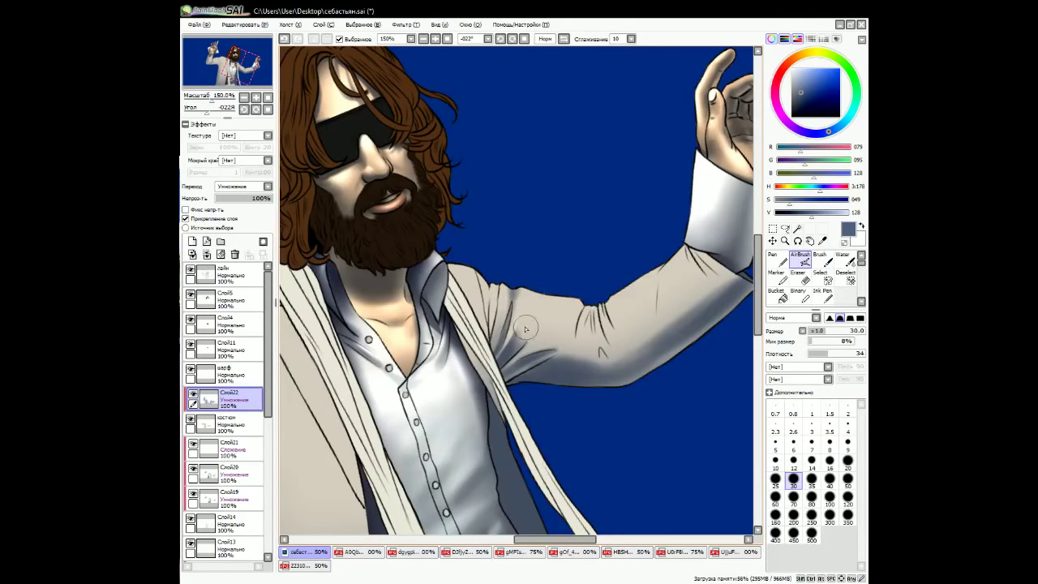
Shade the elbow creases of the outstretched sleeve with the AirBrush at sizes 20 and 9.
{"action": "key", "text": "bracketleft"}
{"action": "key", "text": "bracketleft"}
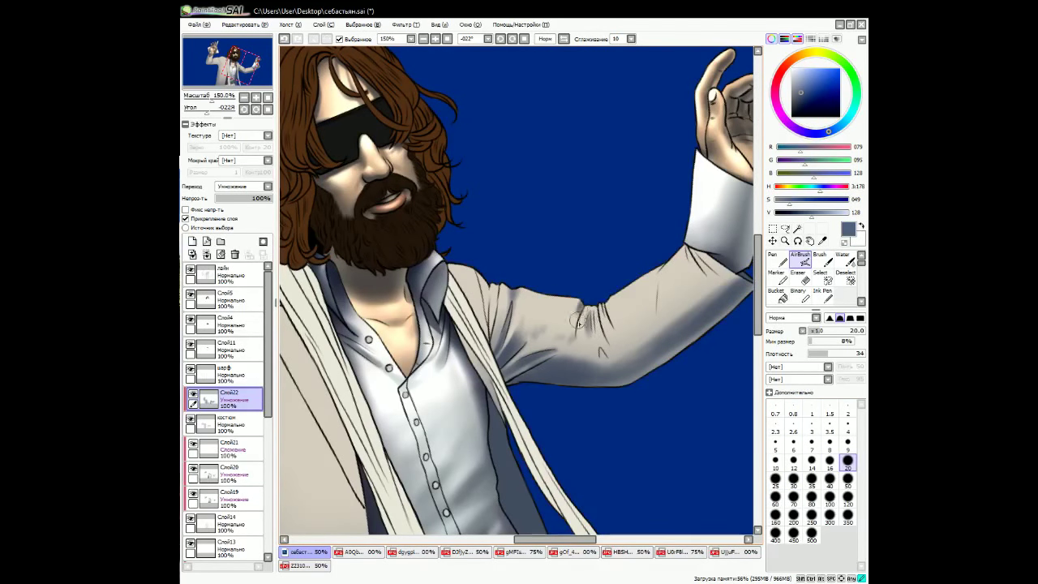
{"action": "left_click", "coordinate": [849, 445]}
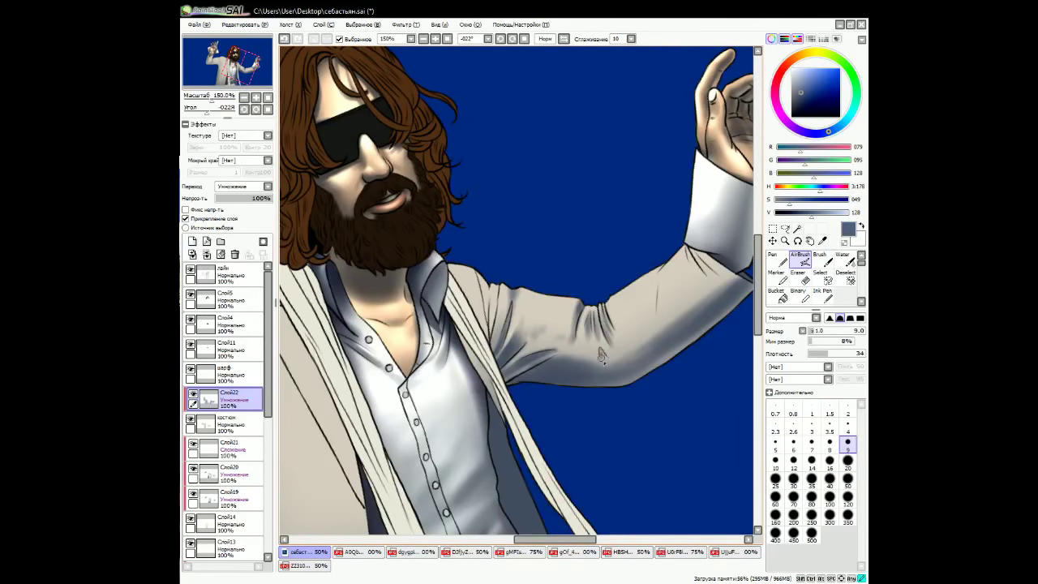
{"action": "key", "text": "bracketright"}
{"action": "key", "text": "bracketright"}
{"action": "key", "text": "bracketright"}
{"action": "key", "text": "bracketright"}
{"action": "key", "text": "bracketright"}
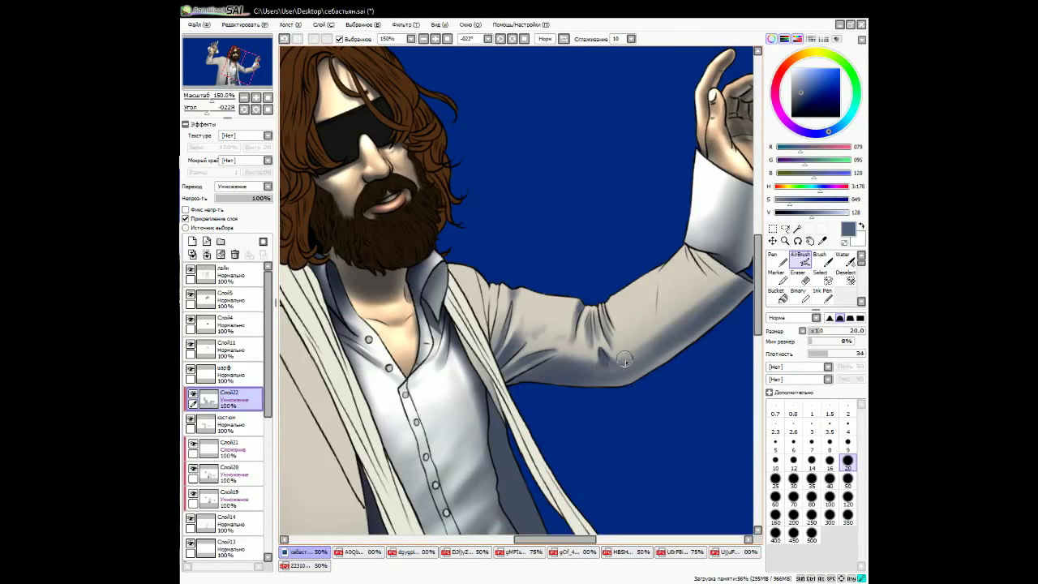
Refine the folds between shoulder and elbow on the outstretched sleeve using the AirBrush at sizes 9 and 50.
{"action": "key", "text": "bracketleft"}
{"action": "key", "text": "bracketleft"}
{"action": "key", "text": "bracketleft"}
{"action": "key", "text": "bracketleft"}
{"action": "key", "text": "bracketleft"}
{"action": "key", "text": "Delete"}
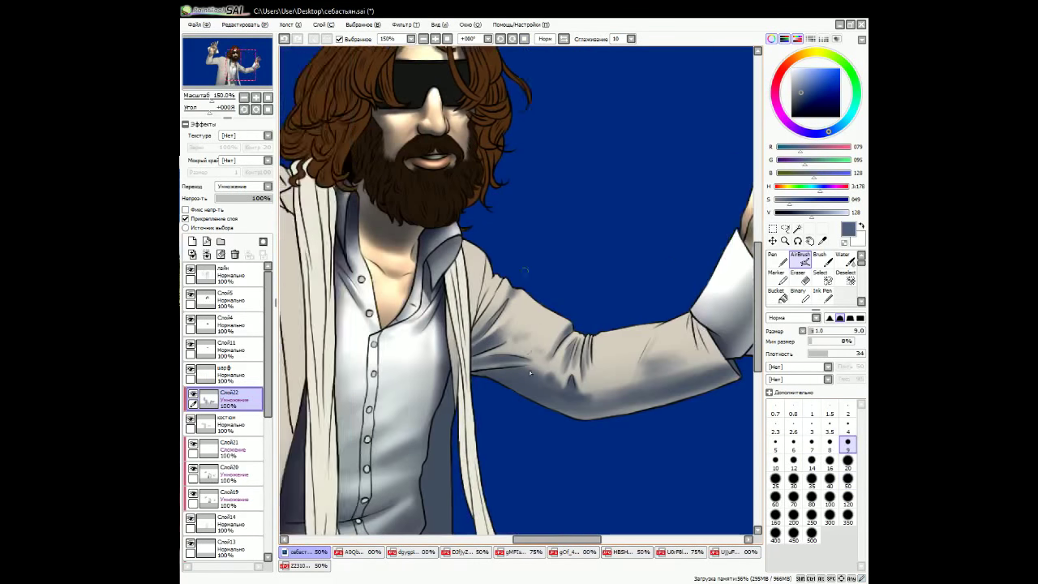
{"action": "key", "text": "bracketright"}
{"action": "key", "text": "bracketright"}
{"action": "key", "text": "bracketright"}
{"action": "key", "text": "bracketright"}
{"action": "key", "text": "bracketright"}
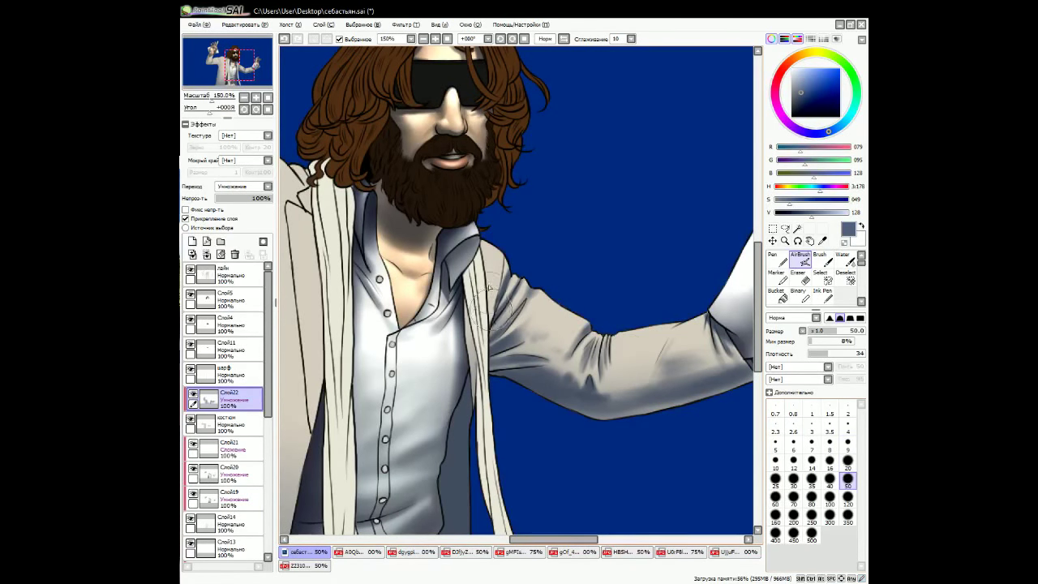
Soften the shadows on the outstretched sleeve and shoulder with the Blur tool at size 20.
{"action": "left_click", "coordinate": [500, 38]}
{"action": "left_click", "coordinate": [501, 38]}
{"action": "left_click", "coordinate": [501, 38]}
{"action": "left_click_drag", "start_coordinate": [568, 121], "coordinate": [661, 206]}
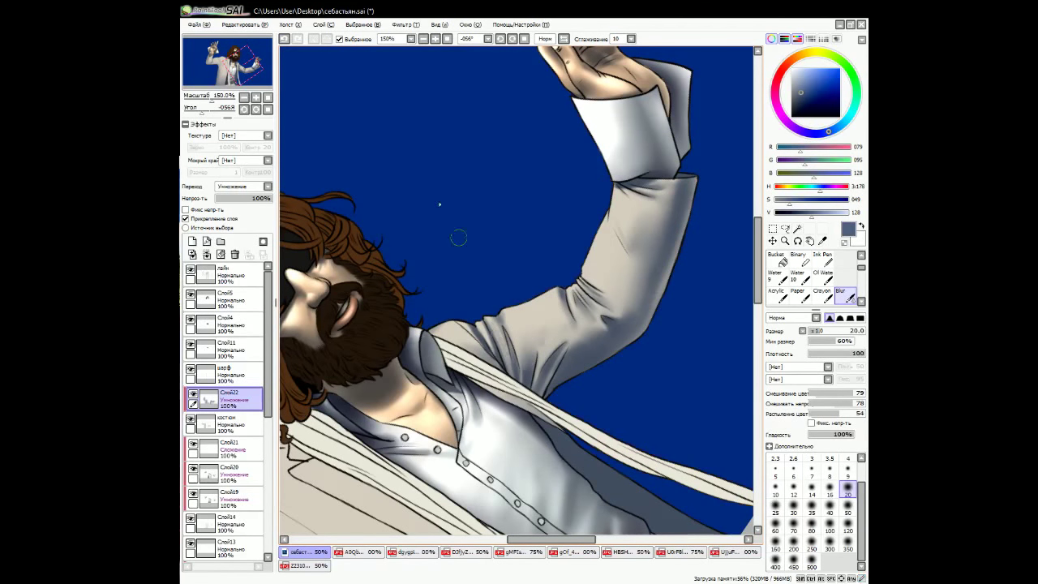
{"action": "key", "text": "Home"}
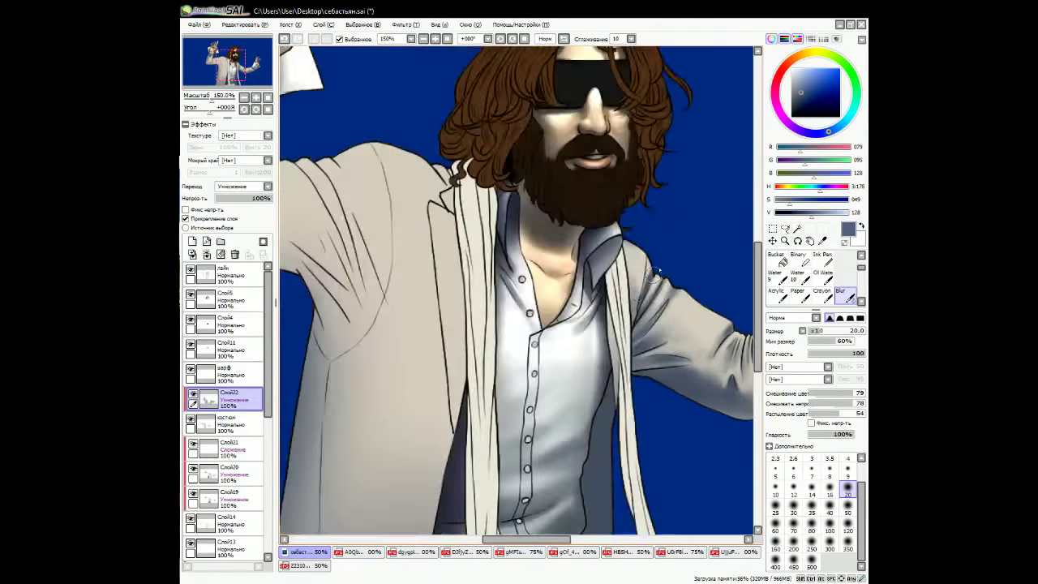
Airbrush shadows under the raised arm's armpit and down the coat's side at sizes 50 and 20.
{"action": "key", "text": "e"}
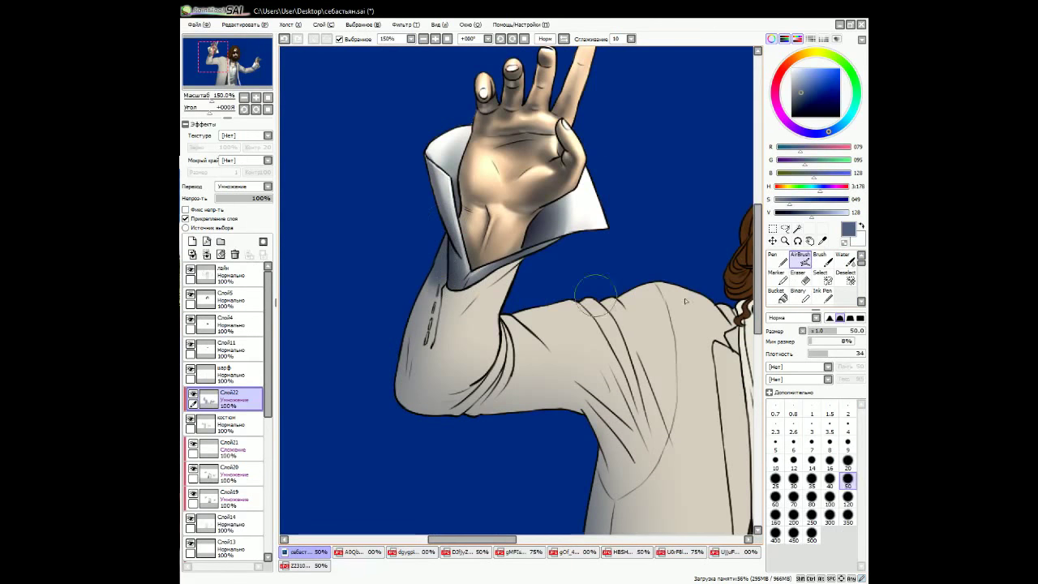
{"action": "key", "text": "v"}
{"action": "mouse_move", "coordinate": [426, 312]}
{"action": "left_mouse_down"}
{"action": "mouse_move", "coordinate": [403, 410]}
{"action": "mouse_move", "coordinate": [560, 406]}
{"action": "mouse_move", "coordinate": [641, 389]}
{"action": "left_mouse_up"}
{"action": "scroll", "coordinate": [640, 389], "scroll_direction": "down", "scroll_amount": 3}
{"action": "mouse_move", "coordinate": [617, 292]}
{"action": "left_mouse_down"}
{"action": "mouse_move", "coordinate": [592, 343]}
{"action": "mouse_move", "coordinate": [605, 320]}
{"action": "left_mouse_up"}
{"action": "left_click_drag", "start_coordinate": [505, 544], "coordinate": [529, 542]}
{"action": "scroll", "coordinate": [730, 261], "scroll_direction": "up", "scroll_amount": 1}
{"action": "mouse_move", "coordinate": [462, 292]}
{"action": "left_mouse_down"}
{"action": "mouse_move", "coordinate": [492, 329]}
{"action": "mouse_move", "coordinate": [486, 363]}
{"action": "left_mouse_up"}
{"action": "left_click_drag", "start_coordinate": [469, 286], "coordinate": [474, 274]}
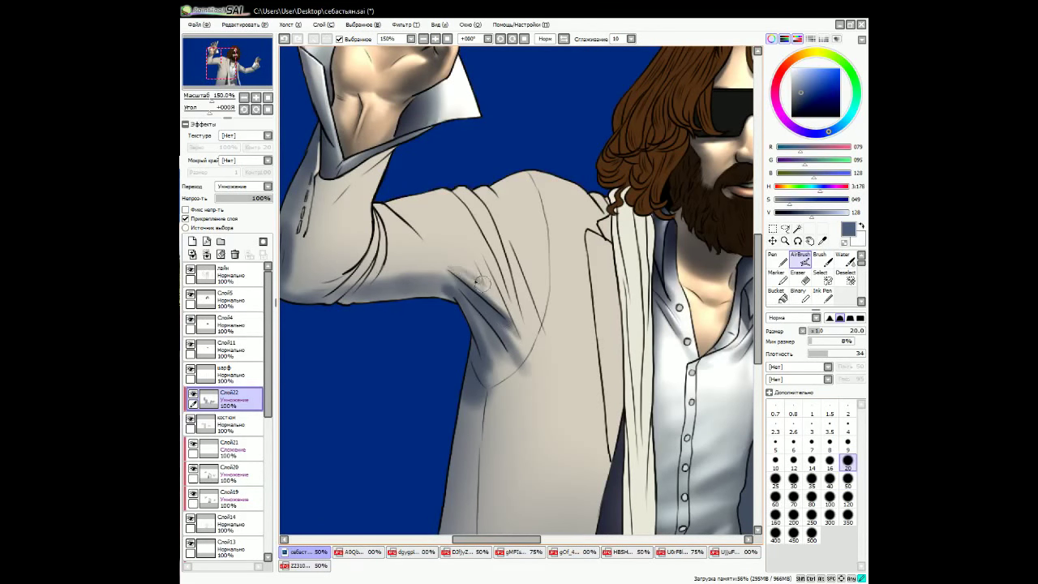
Shade the narrow folds across the raised arm's shoulder with the AirBrush at size 9.
{"action": "key", "text": "bracketleft"}
{"action": "key", "text": "bracketleft"}
{"action": "key", "text": "bracketleft"}
{"action": "key", "text": "bracketleft"}
{"action": "key", "text": "bracketleft"}
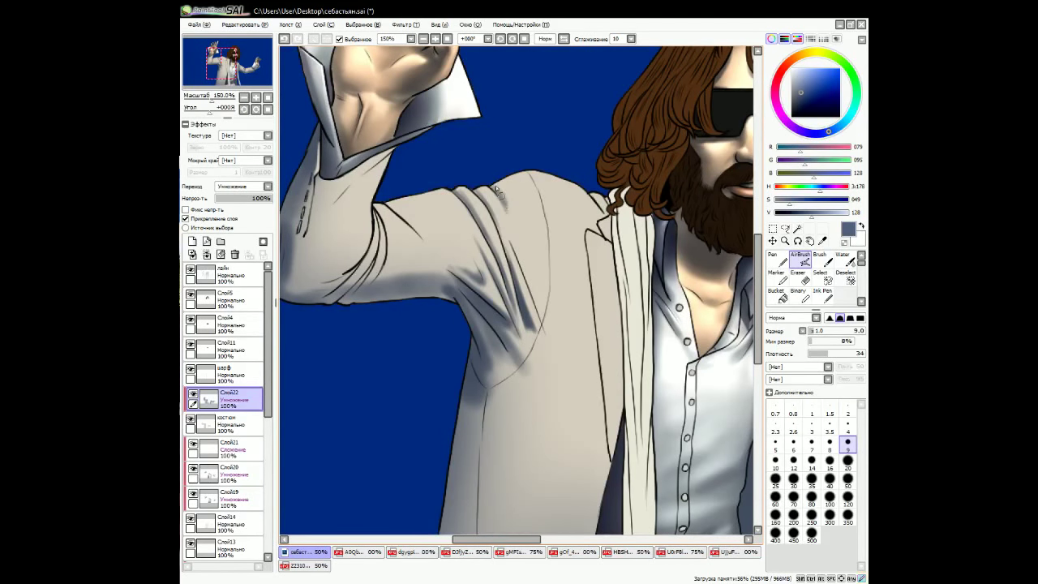
Add soft broad shading to the raised arm's upper sleeve with the AirBrush at size 120.
{"action": "left_click_drag", "start_coordinate": [498, 496], "coordinate": [587, 504]}
{"action": "key", "text": "bracketright"}
{"action": "key", "text": "bracketright"}
{"action": "key", "text": "bracketright"}
{"action": "key", "text": "bracketright"}
{"action": "key", "text": "bracketright"}
{"action": "key", "text": "bracketright"}
{"action": "key", "text": "bracketright"}
{"action": "key", "text": "bracketright"}
{"action": "key", "text": "bracketright"}
{"action": "key", "text": "bracketright"}
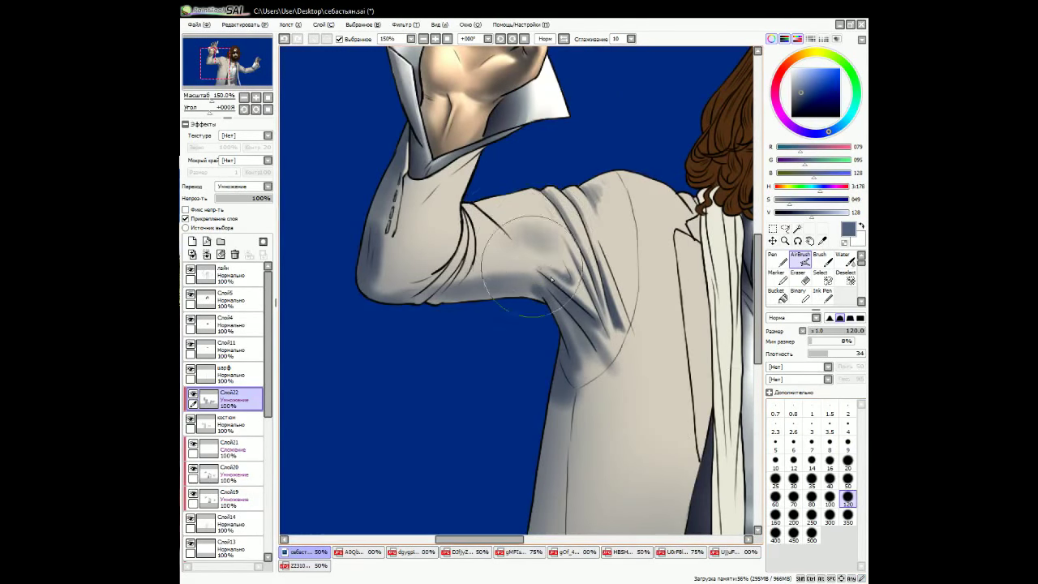
Shade the raised sleeve below the shirt cuff with the AirBrush at size 20 and clean its edge with the Eraser.
{"action": "key", "text": "bracketleft"}
{"action": "key", "text": "bracketleft"}
{"action": "key", "text": "bracketleft"}
{"action": "key", "text": "bracketleft"}
{"action": "key", "text": "bracketleft"}
{"action": "left_click_drag", "start_coordinate": [513, 235], "coordinate": [428, 180]}
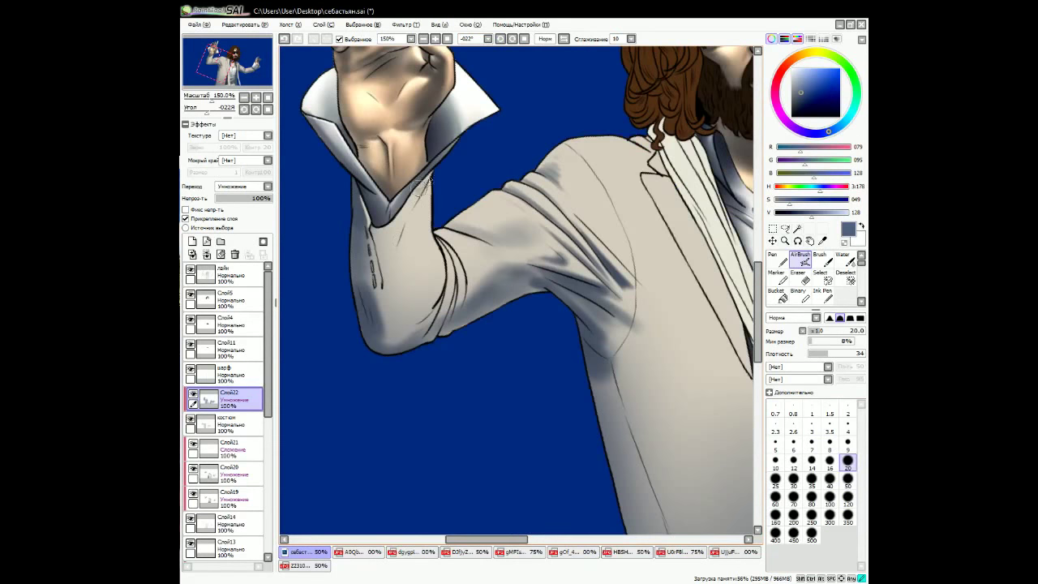
{"action": "key", "text": "e"}
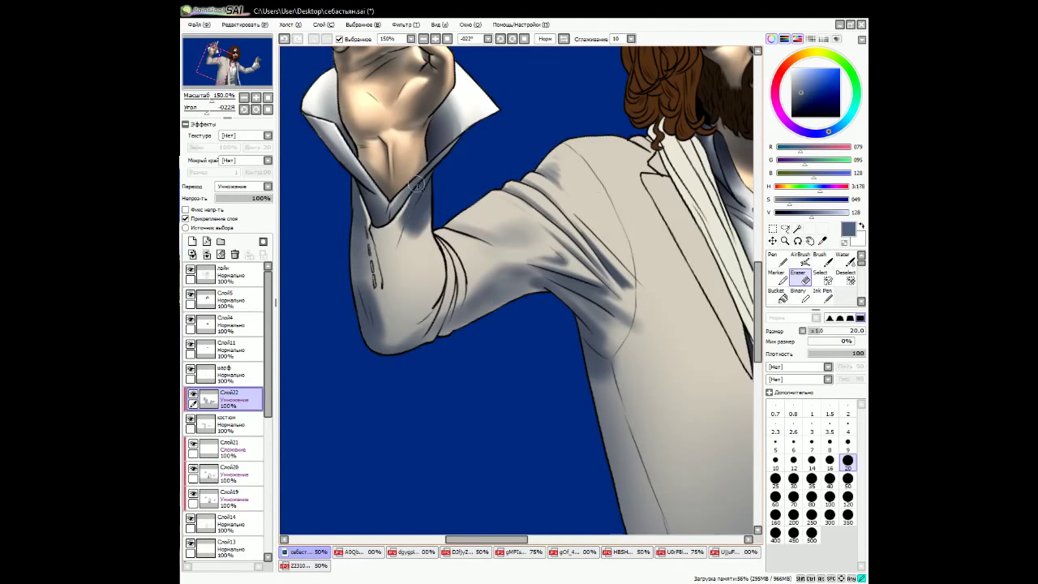
Airbrush the forearm and elbow creases of the raised sleeve at sizes 20 and 9.
{"action": "key", "text": "e"}
{"action": "left_click_drag", "start_coordinate": [421, 226], "coordinate": [432, 312]}
{"action": "key", "text": "bracketleft"}
{"action": "key", "text": "bracketleft"}
{"action": "key", "text": "bracketleft"}
{"action": "key", "text": "bracketleft"}
{"action": "key", "text": "bracketleft"}
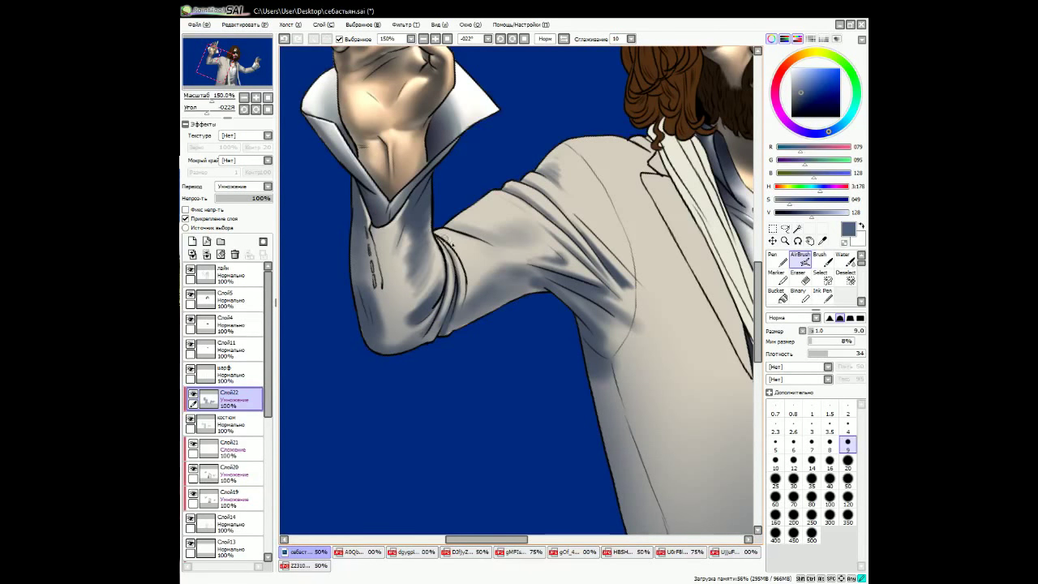
Soften the fold shadows along the raised sleeve with the Blur tool at size 20 on layer Слой22.
{"action": "left_click", "coordinate": [457, 324], "text": "alt"}
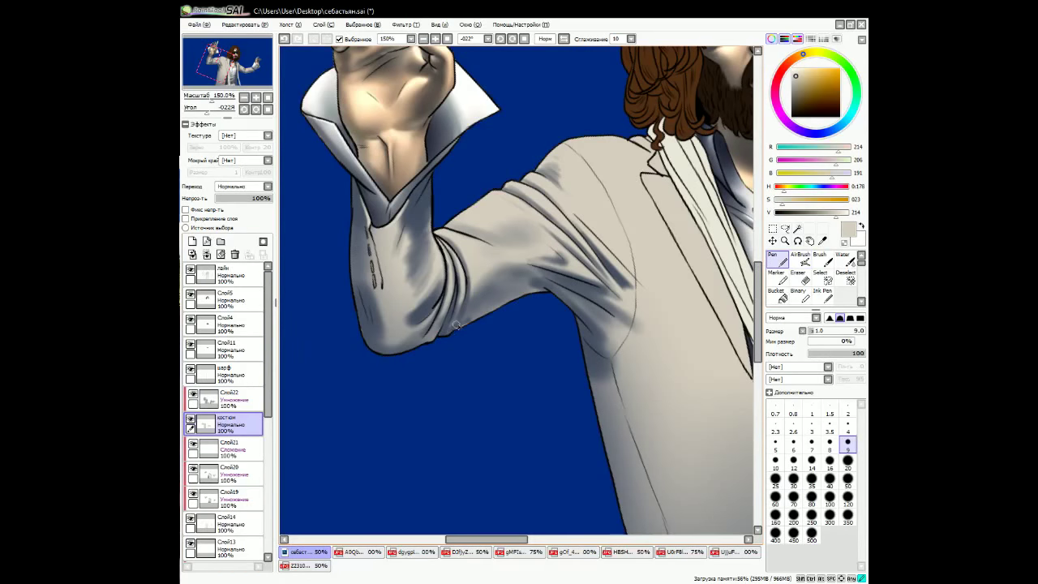
{"action": "key", "text": "b"}
{"action": "mouse_move", "coordinate": [409, 207]}
{"action": "left_mouse_down"}
{"action": "mouse_move", "coordinate": [418, 280]}
{"action": "mouse_move", "coordinate": [408, 301]}
{"action": "mouse_move", "coordinate": [426, 312]}
{"action": "left_mouse_up"}
{"action": "key", "text": "bracketleft"}
{"action": "key", "text": "bracketleft"}
{"action": "key", "text": "bracketleft"}
{"action": "key", "text": "bracketleft"}
{"action": "key", "text": "bracketleft"}
{"action": "key", "text": "Home"}
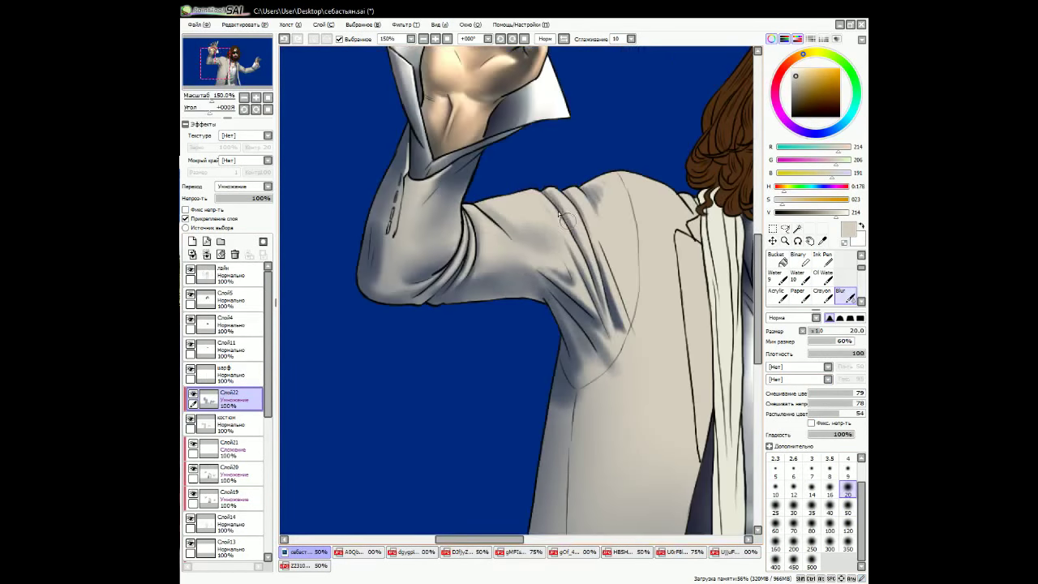
Darken the coat with broad soft shading using the slate-blue AirBrush at size 300.
{"action": "scroll", "coordinate": [571, 268], "scroll_direction": "down", "scroll_amount": 3}
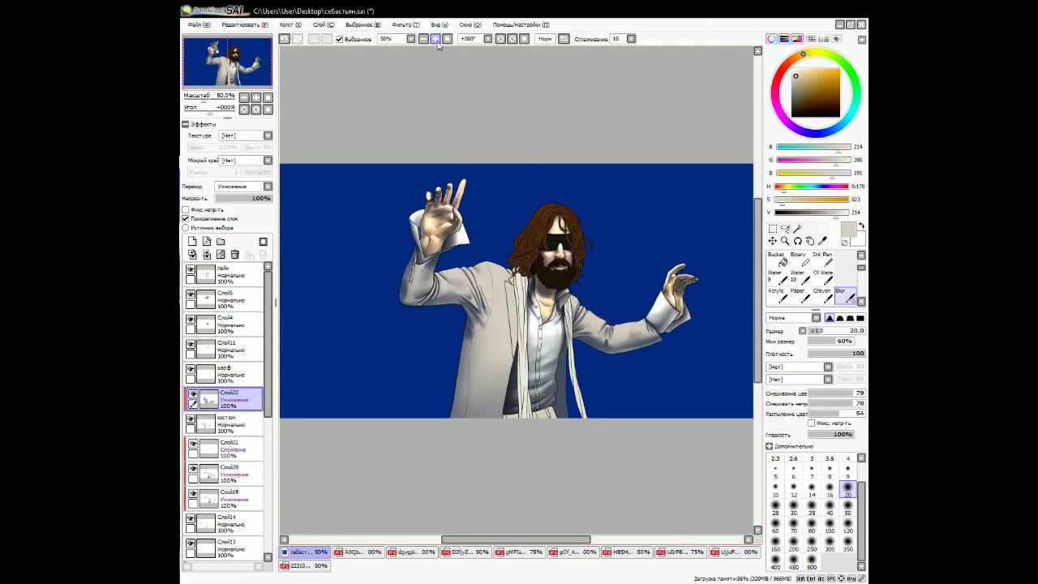
{"action": "key", "text": "a"}
{"action": "key", "text": "bracketright"}
{"action": "key", "text": "bracketright"}
{"action": "key", "text": "bracketright"}
{"action": "key", "text": "bracketright"}
{"action": "key", "text": "bracketright"}
{"action": "key", "text": "bracketright"}
{"action": "key", "text": "bracketright"}
{"action": "key", "text": "bracketright"}
{"action": "key", "text": "bracketright"}
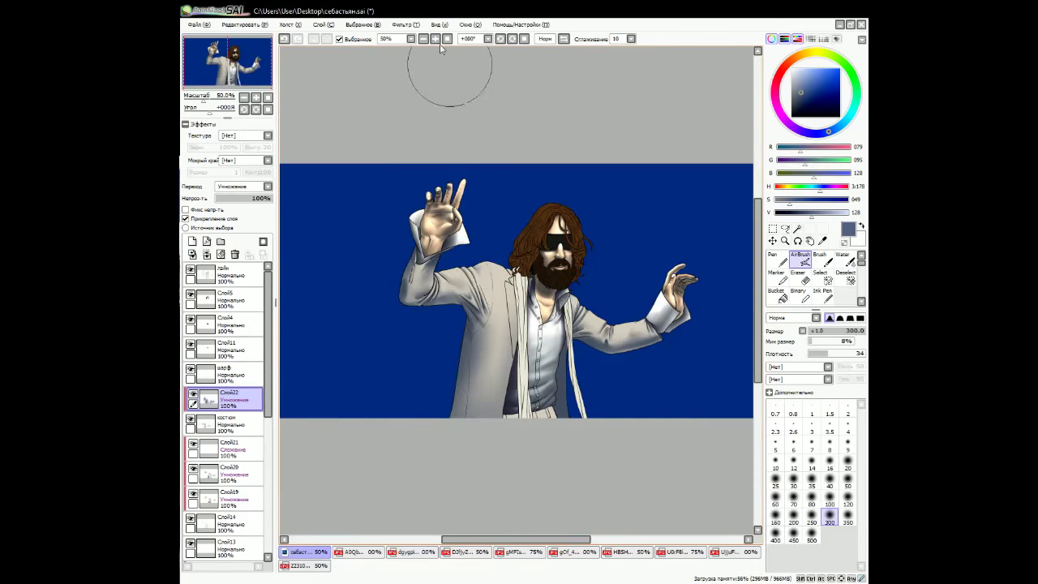
Shade along the coat's lapel edge with the AirBrush at sizes 20 and 9, and save the drawing.
{"action": "scroll", "coordinate": [568, 333], "scroll_direction": "up", "scroll_amount": 1}
{"action": "left_click", "coordinate": [848, 460]}
{"action": "scroll", "coordinate": [606, 357], "scroll_direction": "up", "scroll_amount": 1}
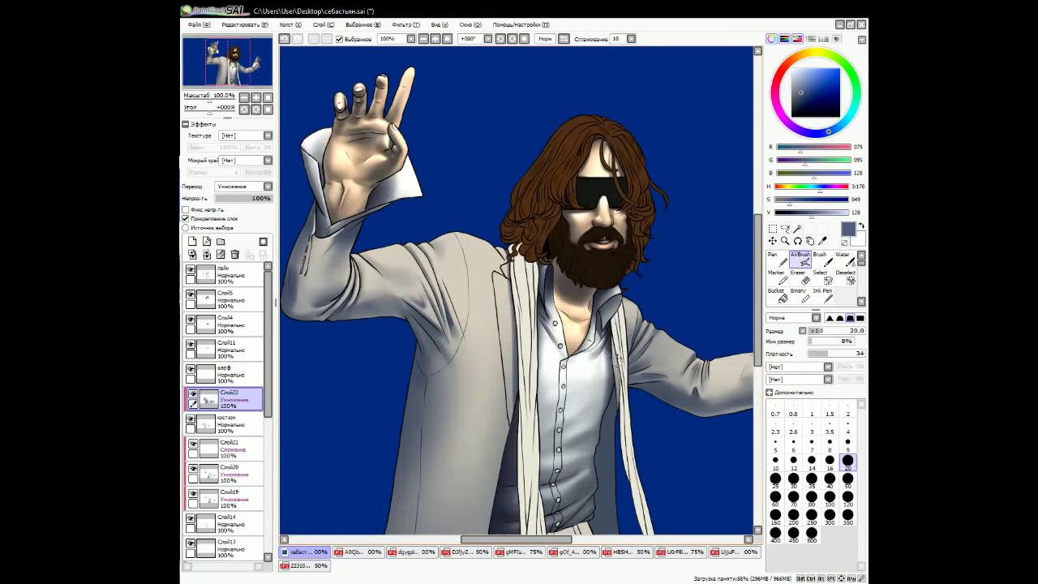
{"action": "scroll", "coordinate": [620, 385], "scroll_direction": "up", "scroll_amount": 1}
{"action": "key", "text": "bracketleft"}
{"action": "key", "text": "bracketleft"}
{"action": "key", "text": "bracketleft"}
{"action": "key", "text": "bracketleft"}
{"action": "key", "text": "bracketleft"}
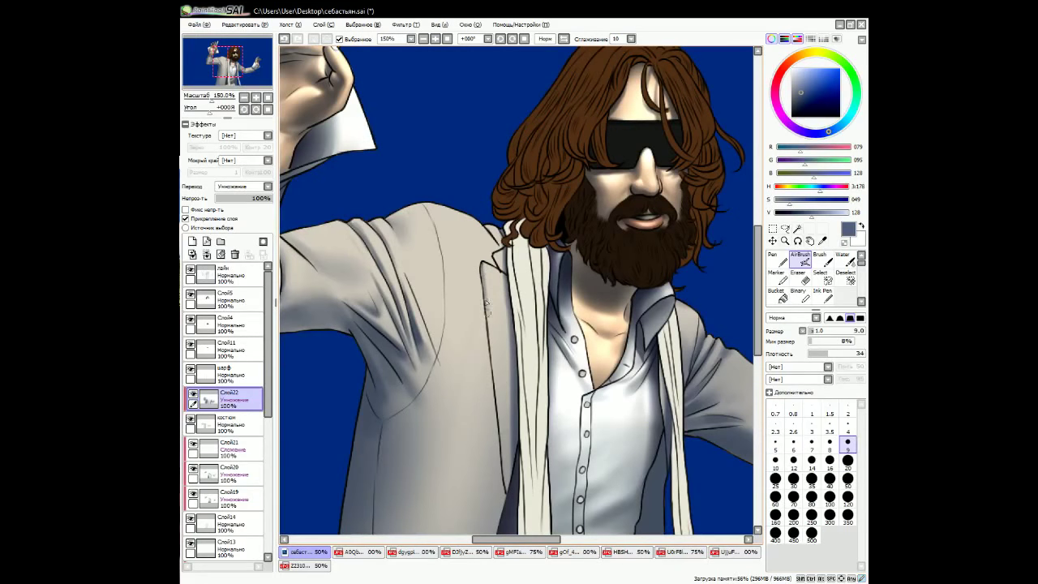
{"action": "key", "text": "ctrl+s"}
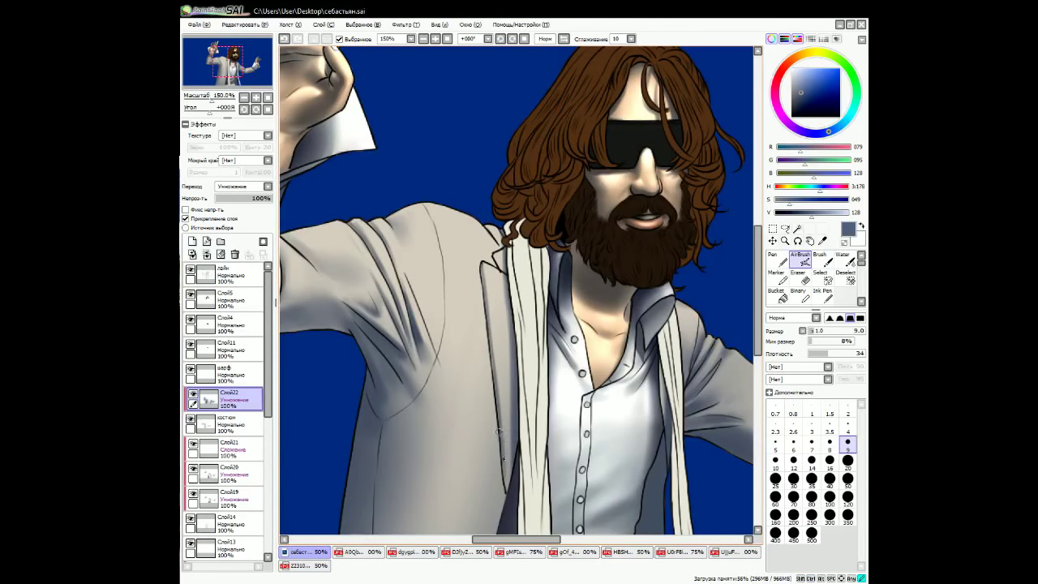
Add soft shadows around the lapel and collar beside the scarf with the AirBrush at size 50.
{"action": "key", "text": "bracketright"}
{"action": "key", "text": "bracketright"}
{"action": "key", "text": "bracketright"}
{"action": "key", "text": "bracketright"}
{"action": "key", "text": "bracketright"}
{"action": "key", "text": "bracketright"}
{"action": "key", "text": "bracketright"}
{"action": "key", "text": "bracketright"}
{"action": "key", "text": "bracketright"}
{"action": "key", "text": "bracketright"}
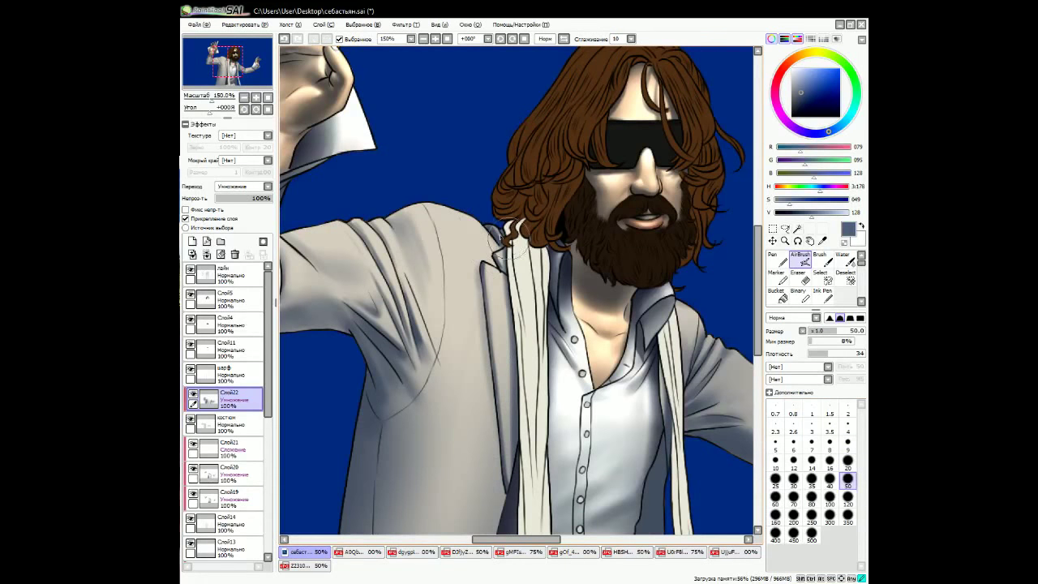
Even out the coat's overall shading with the AirBrush at size 120 and the Blur tool at size 20.
{"action": "scroll", "coordinate": [493, 223], "scroll_direction": "down", "scroll_amount": 1}
{"action": "left_click", "coordinate": [447, 39]}
{"action": "scroll", "coordinate": [590, 375], "scroll_direction": "up", "scroll_amount": 2}
{"action": "left_click", "coordinate": [848, 499]}
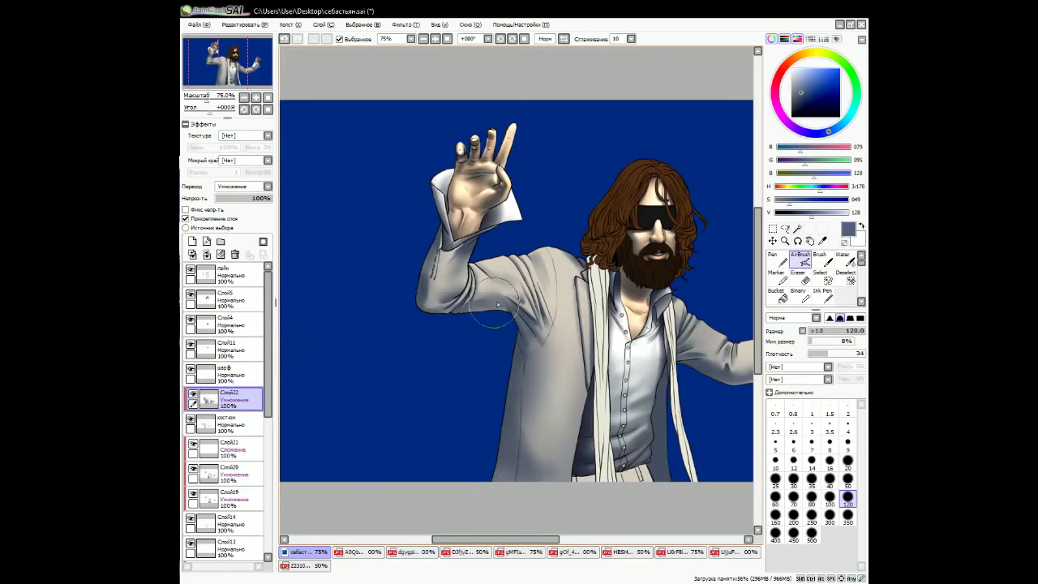
{"action": "scroll", "coordinate": [429, 232], "scroll_direction": "right", "scroll_amount": 2}
{"action": "scroll", "coordinate": [584, 405], "scroll_direction": "right", "scroll_amount": 1}
{"action": "key", "text": "b"}
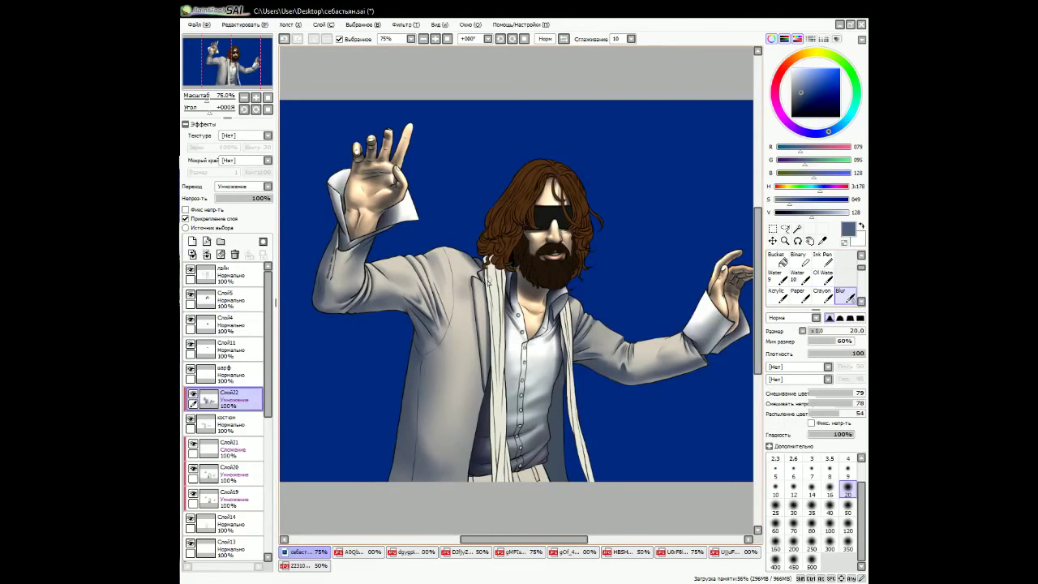
{"action": "scroll", "coordinate": [554, 539], "scroll_direction": "right", "scroll_amount": 1}
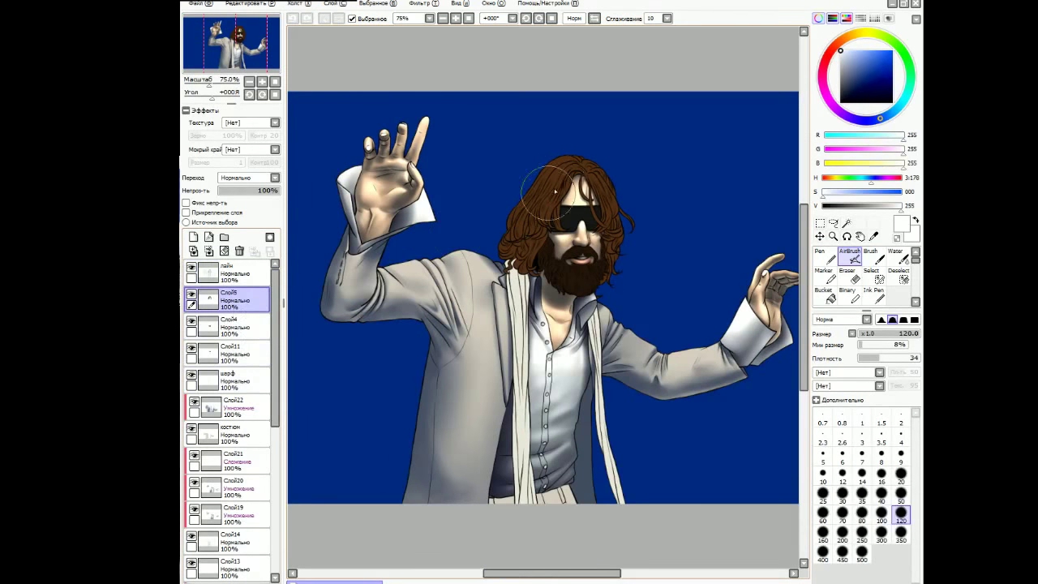
Clip a new layer to hair layer Слой5, set it to Умножение, and choose dark blue (R 43, G 60, B 96).
{"action": "left_click", "coordinate": [209, 215]}
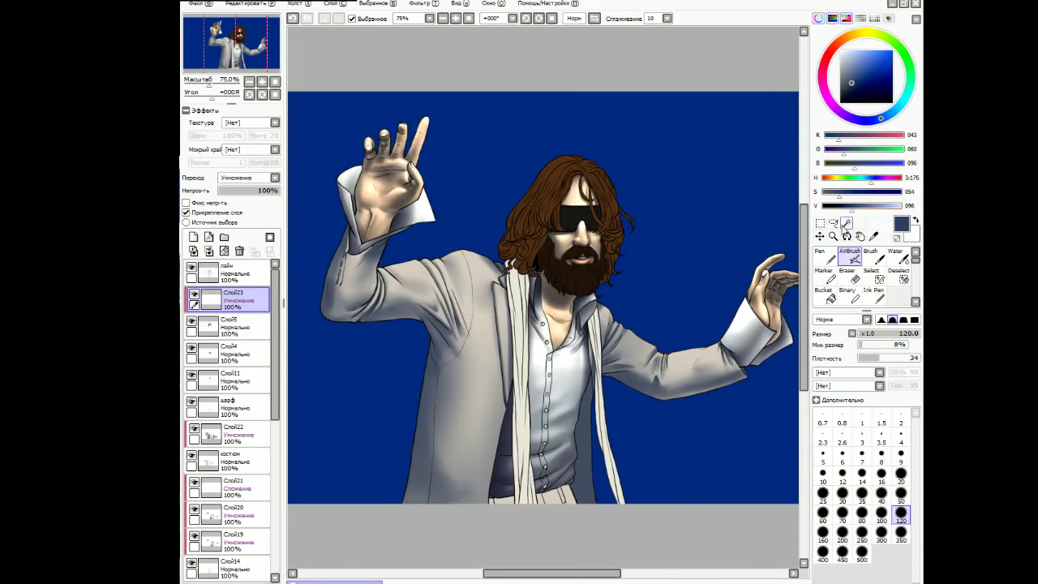
{"action": "scroll", "coordinate": [573, 176], "scroll_direction": "up", "scroll_amount": 2}
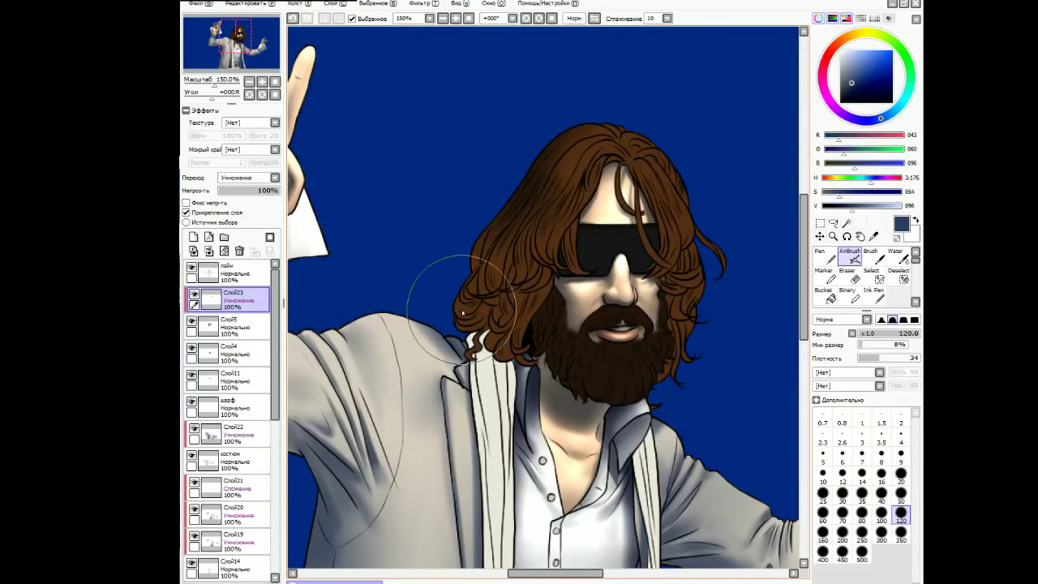
Lay the first soft shadows over the hair beside the face with the AirBrush at sizes 20, 9 and 50.
{"action": "left_click", "coordinate": [881, 319]}
{"action": "left_click", "coordinate": [901, 477]}
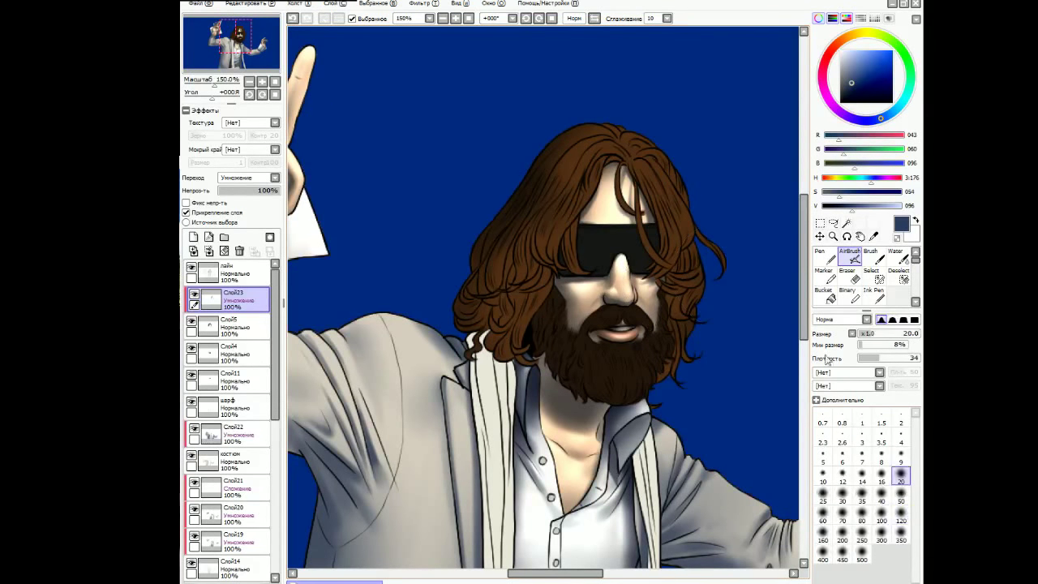
{"action": "key", "text": "n"}
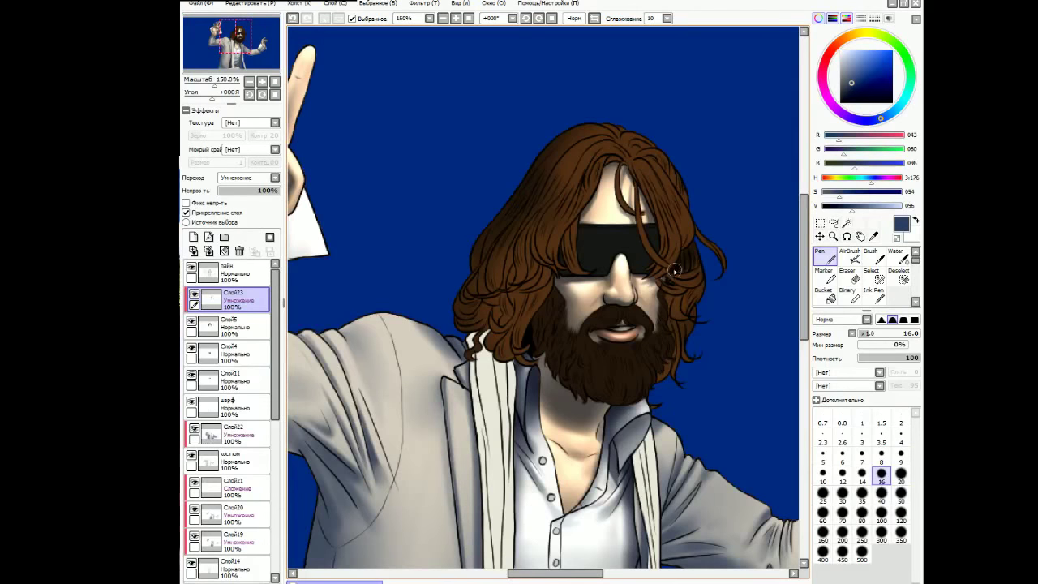
{"action": "key", "text": "v"}
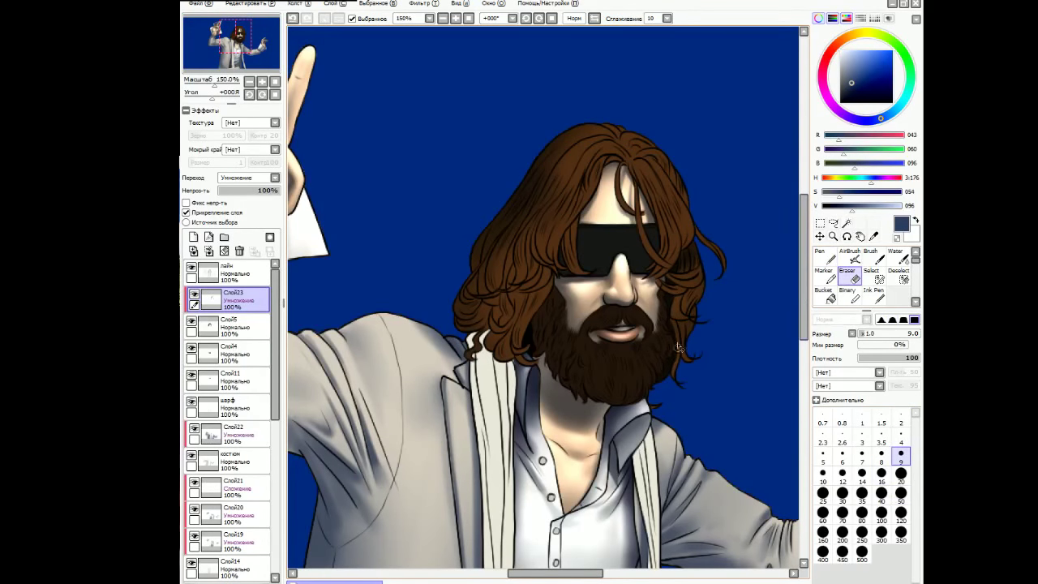
{"action": "key", "text": "e"}
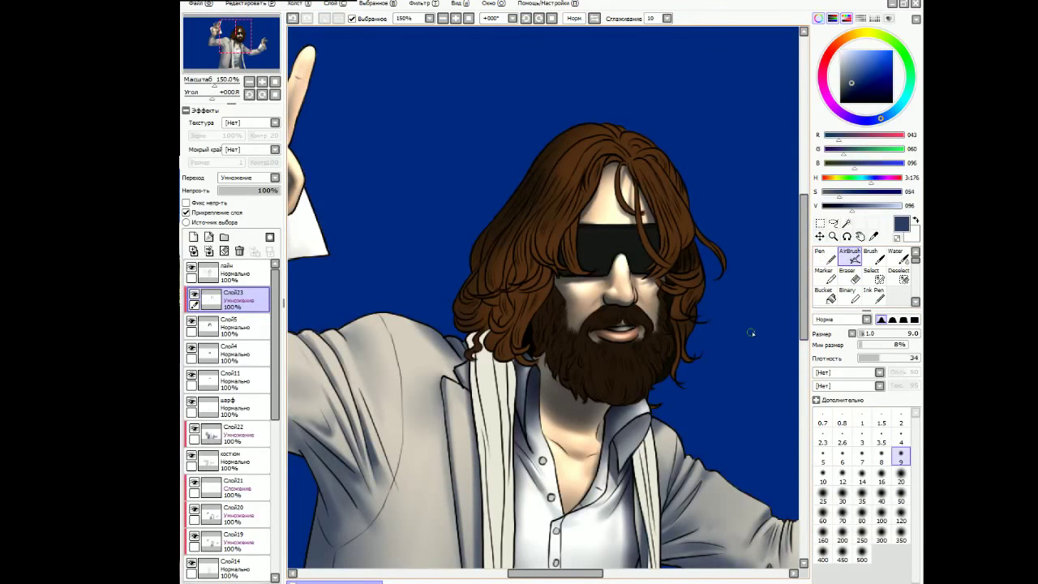
{"action": "key", "text": "v"}
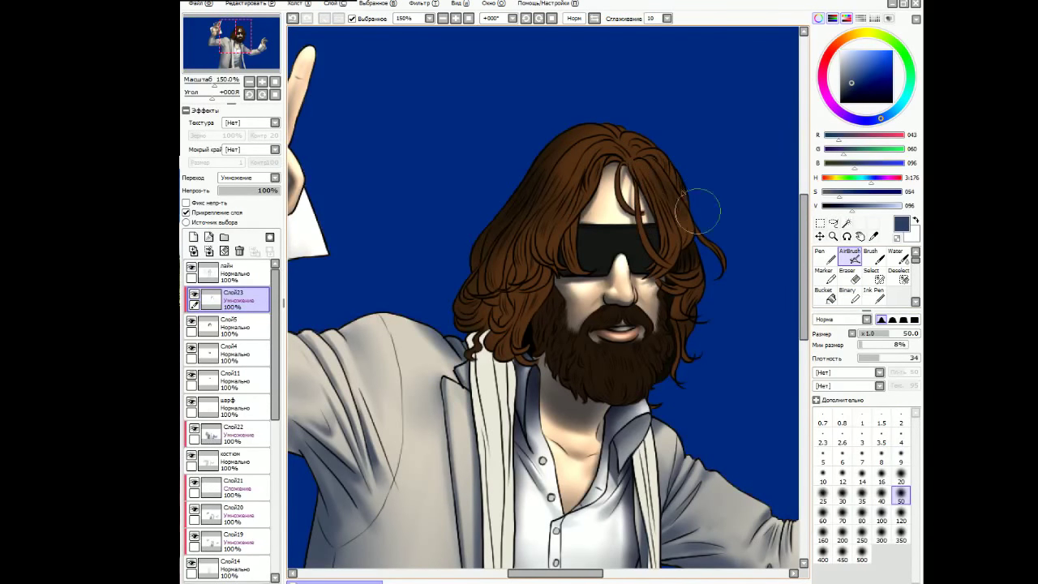
{"action": "scroll", "coordinate": [750, 254], "scroll_direction": "up", "scroll_amount": 1}
{"action": "key", "text": "bracketleft"}
{"action": "key", "text": "bracketleft"}
{"action": "key", "text": "bracketleft"}
{"action": "key", "text": "bracketleft"}
{"action": "key", "text": "bracketleft"}
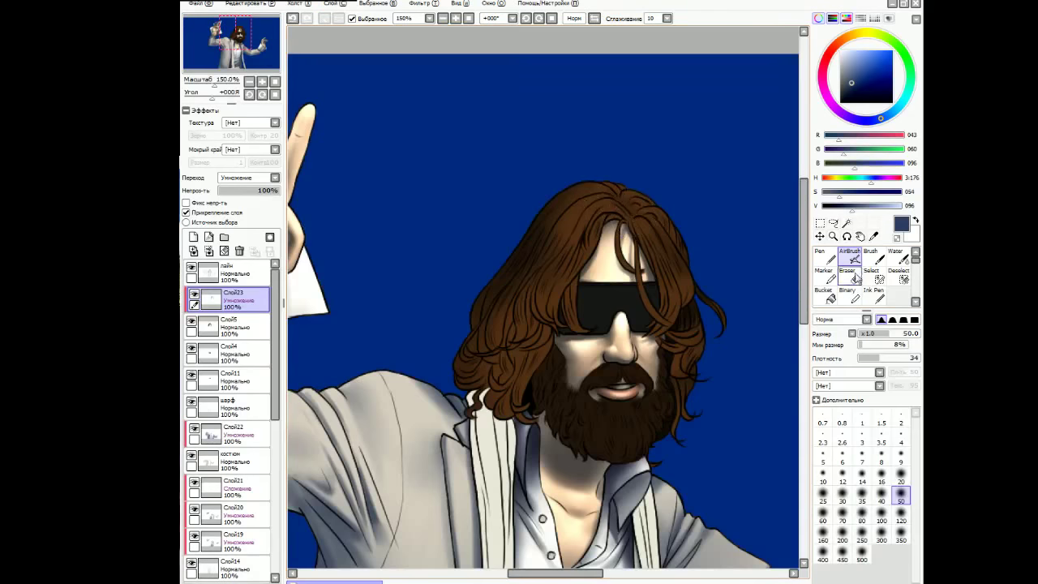
Shade the hair strands hanging over the sunglasses and beside the cheek with the AirBrush, ending at sizes 3.5 and 7.
{"action": "scroll", "coordinate": [646, 191], "scroll_direction": "up", "scroll_amount": 1}
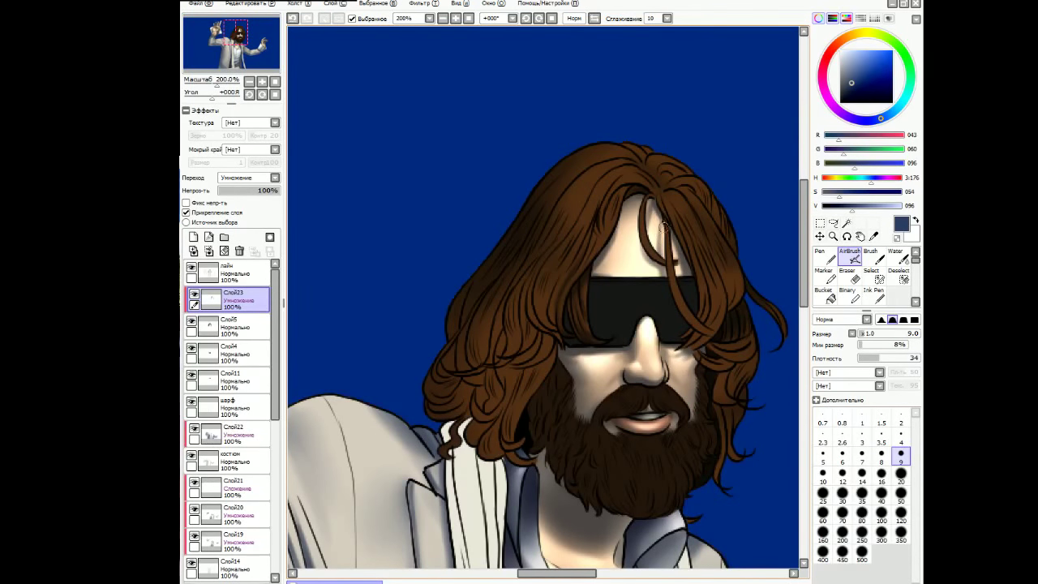
{"action": "key", "text": "bracketright"}
{"action": "key", "text": "bracketright"}
{"action": "key", "text": "bracketright"}
{"action": "key", "text": "bracketright"}
{"action": "key", "text": "bracketright"}
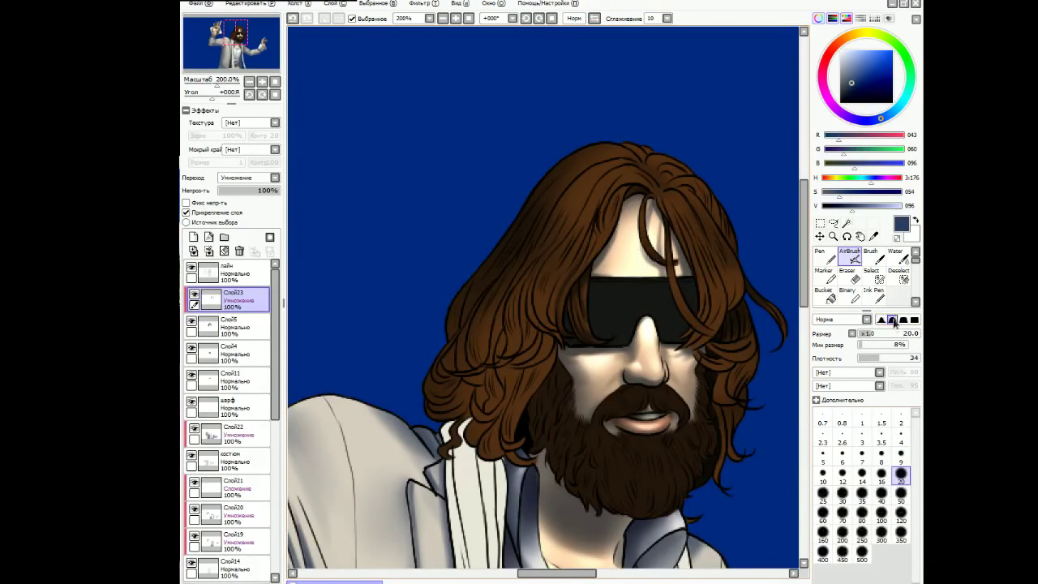
{"action": "key", "text": "bracketleft"}
{"action": "key", "text": "bracketleft"}
{"action": "key", "text": "bracketleft"}
{"action": "key", "text": "bracketleft"}
{"action": "key", "text": "bracketleft"}
{"action": "key", "text": "bracketleft"}
{"action": "key", "text": "bracketleft"}
{"action": "key", "text": "bracketleft"}
{"action": "key", "text": "bracketleft"}
{"action": "key", "text": "bracketleft"}
{"action": "key", "text": "bracketleft"}
{"action": "key", "text": "bracketleft"}
{"action": "key", "text": "bracketleft"}
{"action": "key", "text": "bracketleft"}
{"action": "key", "text": "bracketleft"}
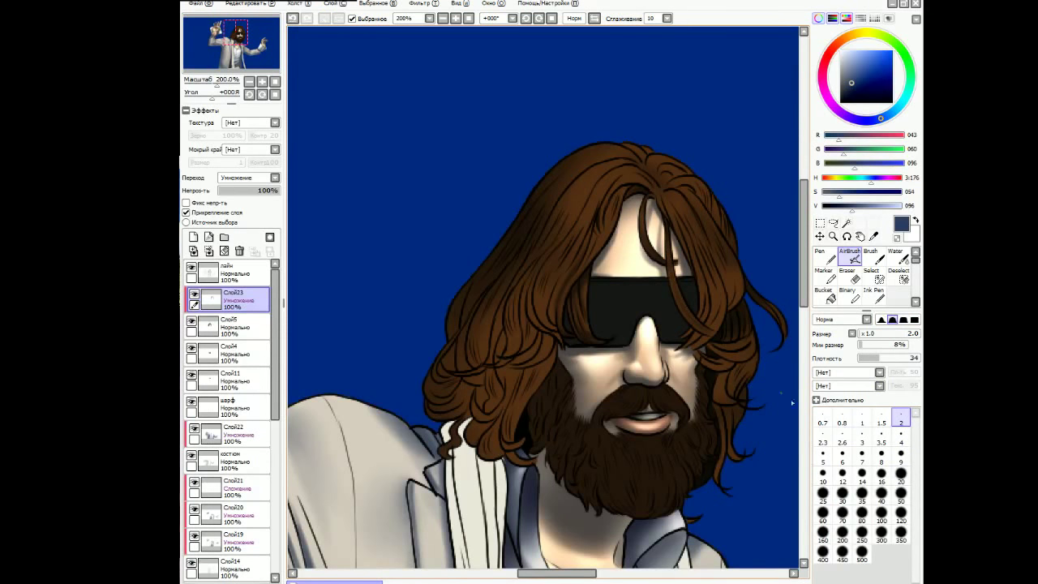
{"action": "key", "text": "bracketright"}
{"action": "key", "text": "bracketright"}
{"action": "key", "text": "bracketright"}
{"action": "key", "text": "bracketright"}
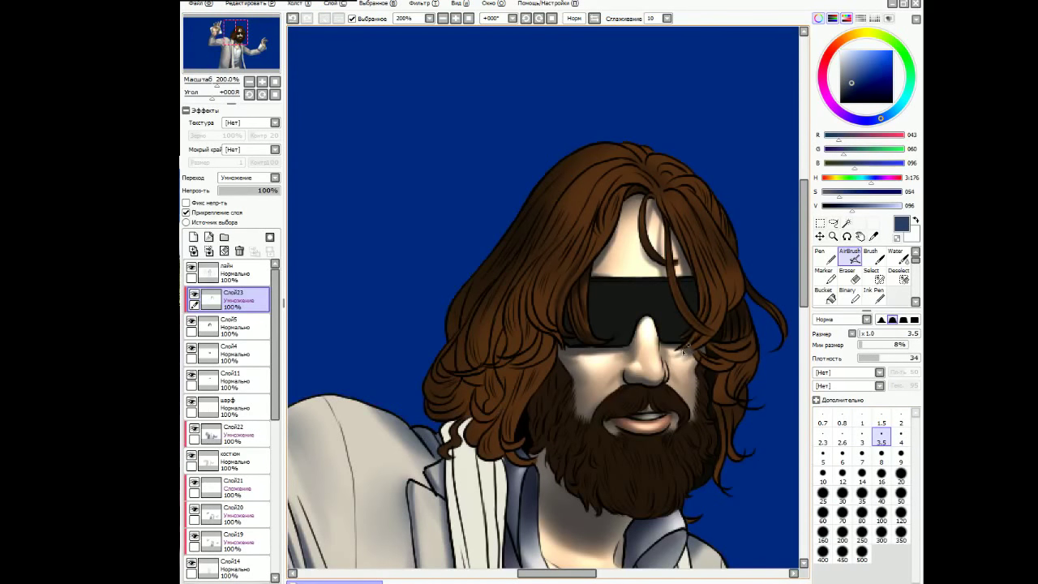
{"action": "key", "text": "bracketright"}
{"action": "key", "text": "bracketright"}
{"action": "key", "text": "bracketright"}
{"action": "key", "text": "bracketright"}
{"action": "left_click_drag", "start_coordinate": [718, 305], "coordinate": [700, 350]}
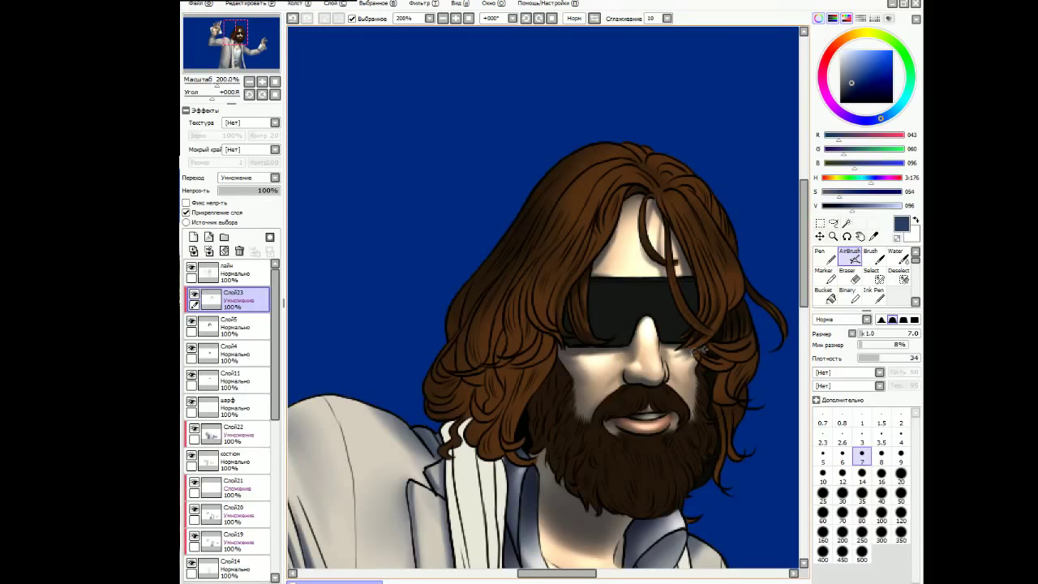
Shade the strands running from the crown to the curls beside the cheek with the AirBrush at sizes 4 and 7.
{"action": "scroll", "coordinate": [730, 313], "scroll_direction": "up", "scroll_amount": 2}
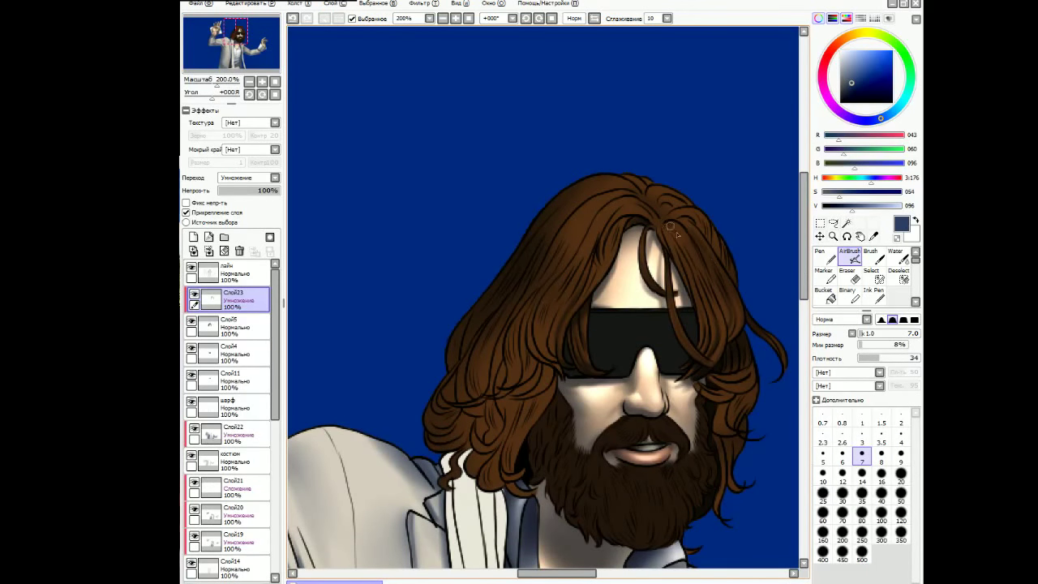
{"action": "key", "text": "bracketright"}
{"action": "key", "text": "bracketright"}
{"action": "key", "text": "bracketright"}
{"action": "key", "text": "bracketright"}
{"action": "key", "text": "bracketright"}
{"action": "key", "text": "bracketright"}
{"action": "key", "text": "bracketright"}
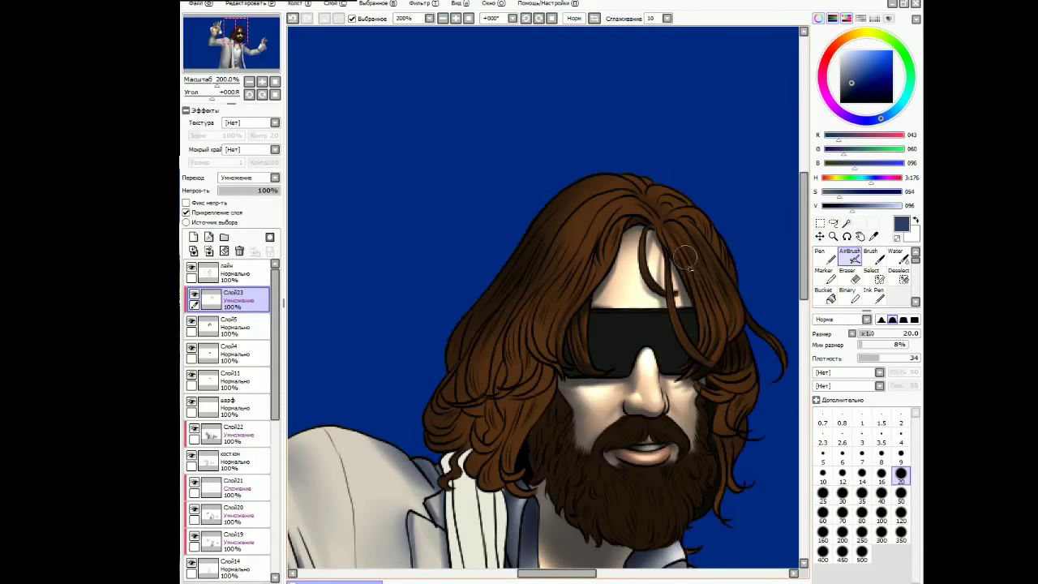
{"action": "left_click", "coordinate": [901, 441]}
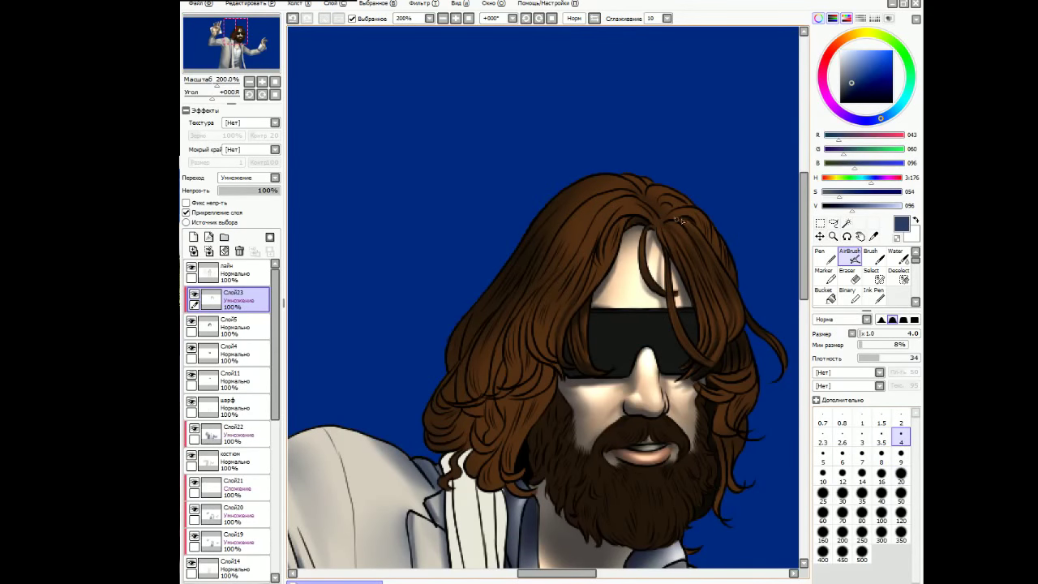
{"action": "key", "text": "bracketright"}
{"action": "key", "text": "bracketright"}
{"action": "key", "text": "bracketright"}
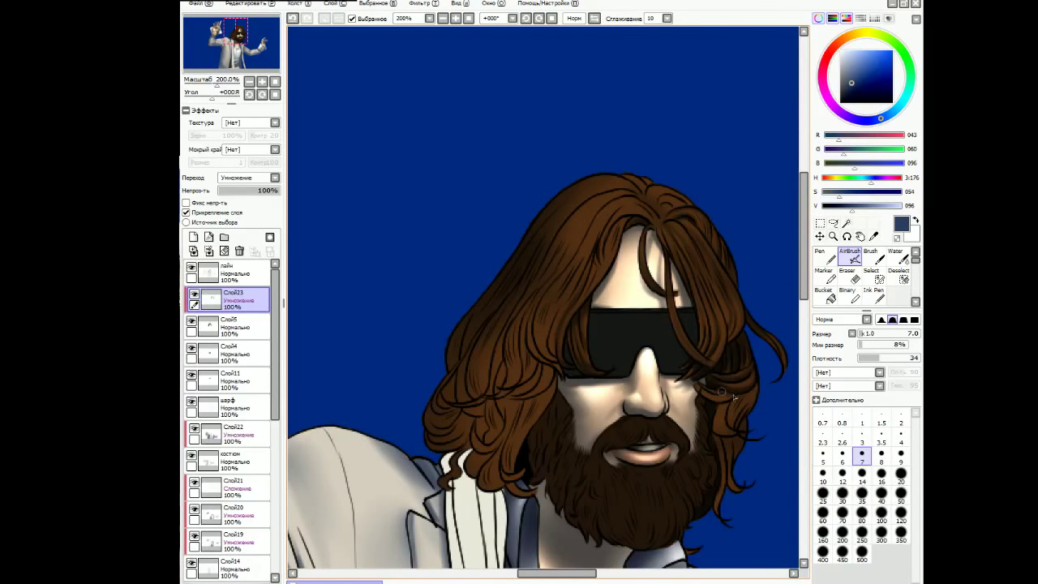
Darken the short curls beside the beard with the AirBrush at sizes 7, 4 and 9.
{"action": "scroll", "coordinate": [704, 395], "scroll_direction": "down", "scroll_amount": 2}
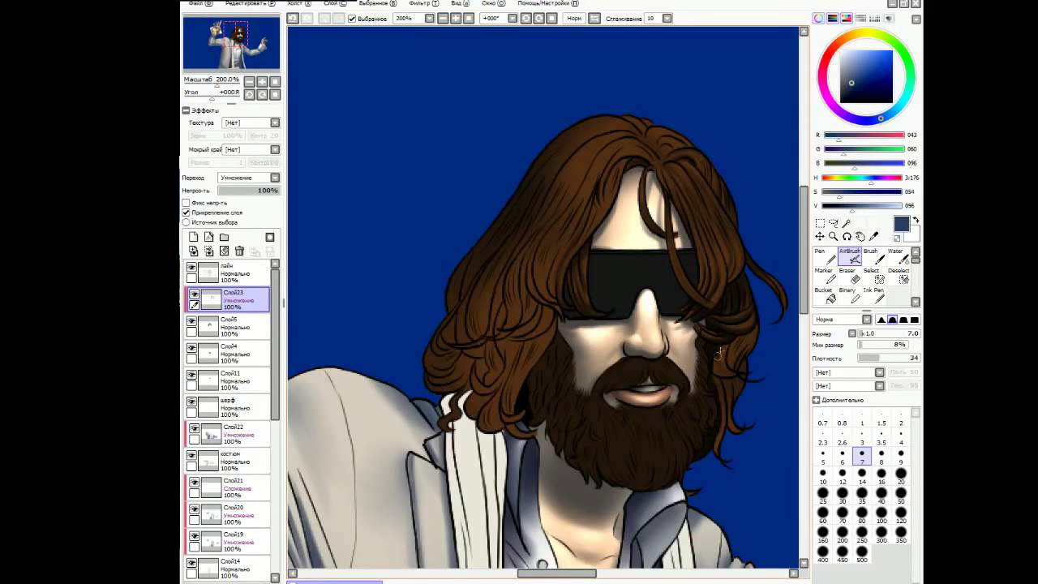
{"action": "key", "text": "bracketleft"}
{"action": "key", "text": "bracketleft"}
{"action": "key", "text": "bracketleft"}
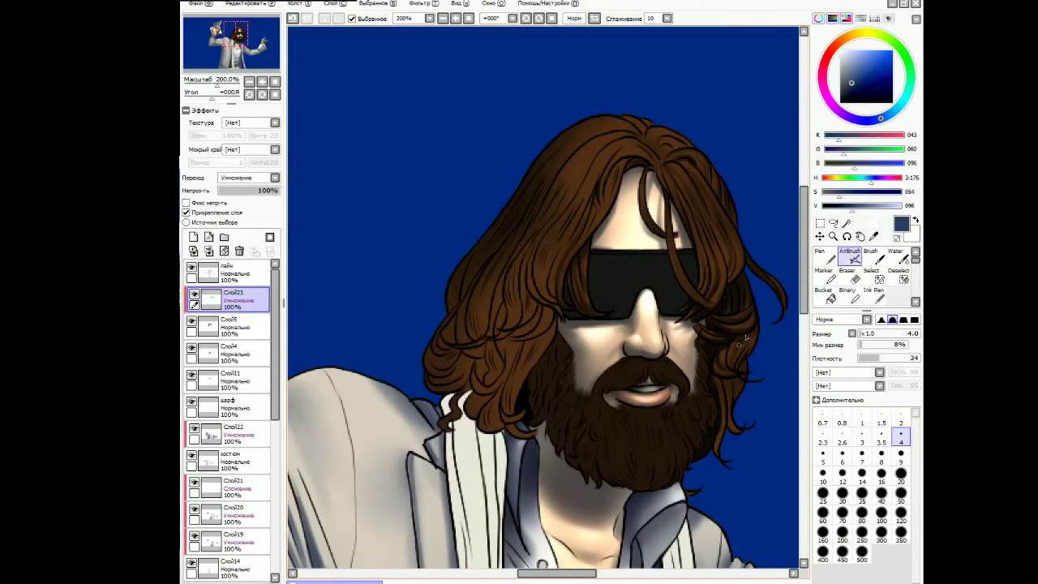
{"action": "key", "text": "bracketright"}
{"action": "key", "text": "bracketright"}
{"action": "key", "text": "bracketright"}
{"action": "key", "text": "bracketright"}
{"action": "key", "text": "bracketright"}
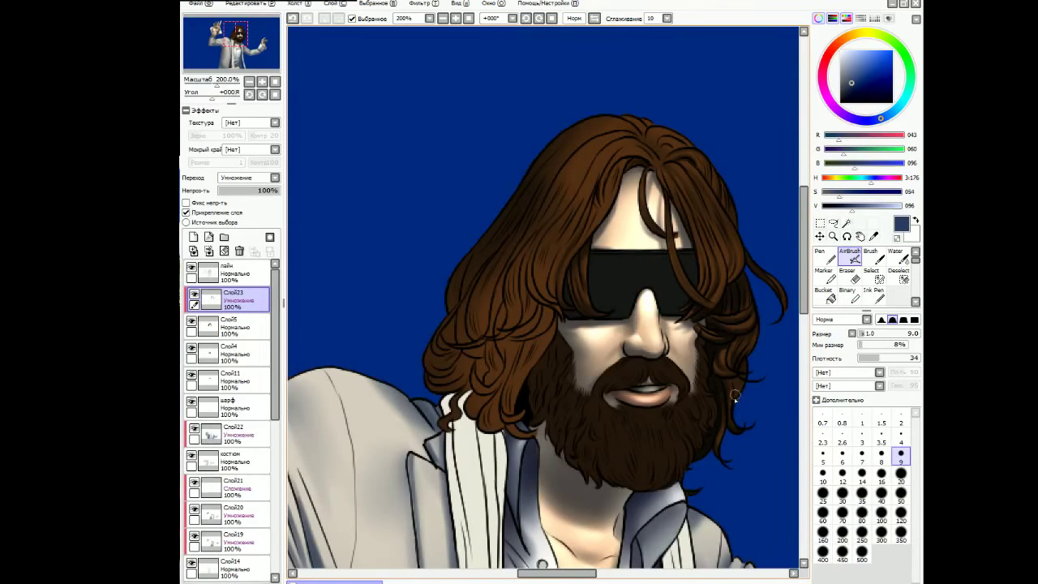
Deepen the shadows around the hair parting on the crown with the AirBrush at sizes 9 and 4.
{"action": "key", "text": "bracketleft"}
{"action": "key", "text": "bracketleft"}
{"action": "key", "text": "bracketleft"}
{"action": "key", "text": "bracketleft"}
{"action": "key", "text": "bracketleft"}
{"action": "scroll", "coordinate": [746, 363], "scroll_direction": "up", "scroll_amount": 3}
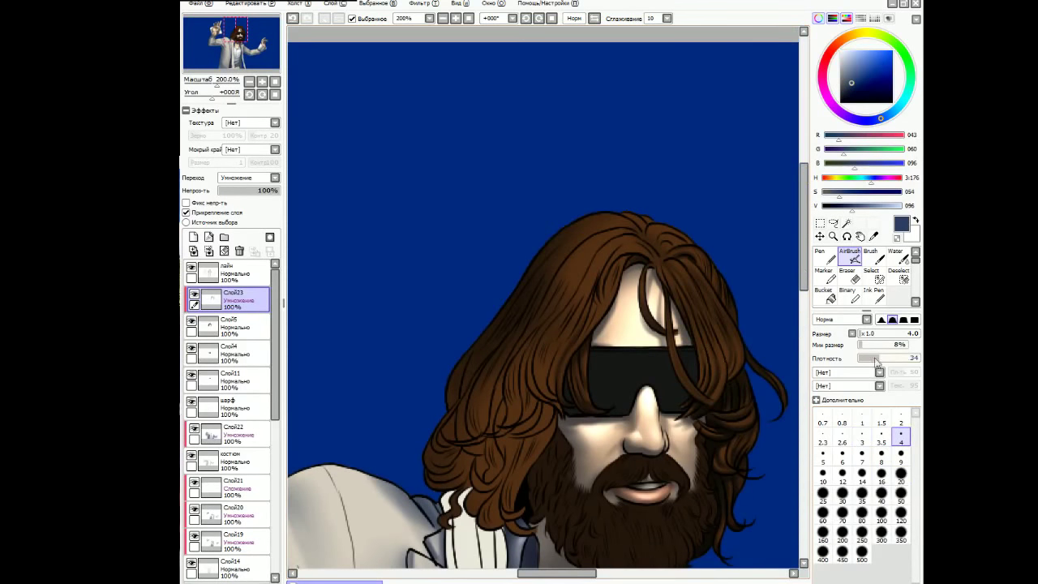
{"action": "key", "text": "bracketright"}
{"action": "key", "text": "bracketright"}
{"action": "key", "text": "bracketright"}
{"action": "key", "text": "bracketright"}
{"action": "key", "text": "bracketright"}
{"action": "key", "text": "bracketright"}
{"action": "key", "text": "bracketright"}
{"action": "key", "text": "bracketright"}
{"action": "key", "text": "bracketright"}
{"action": "key", "text": "bracketright"}
{"action": "scroll", "coordinate": [674, 276], "scroll_direction": "up", "scroll_amount": 1}
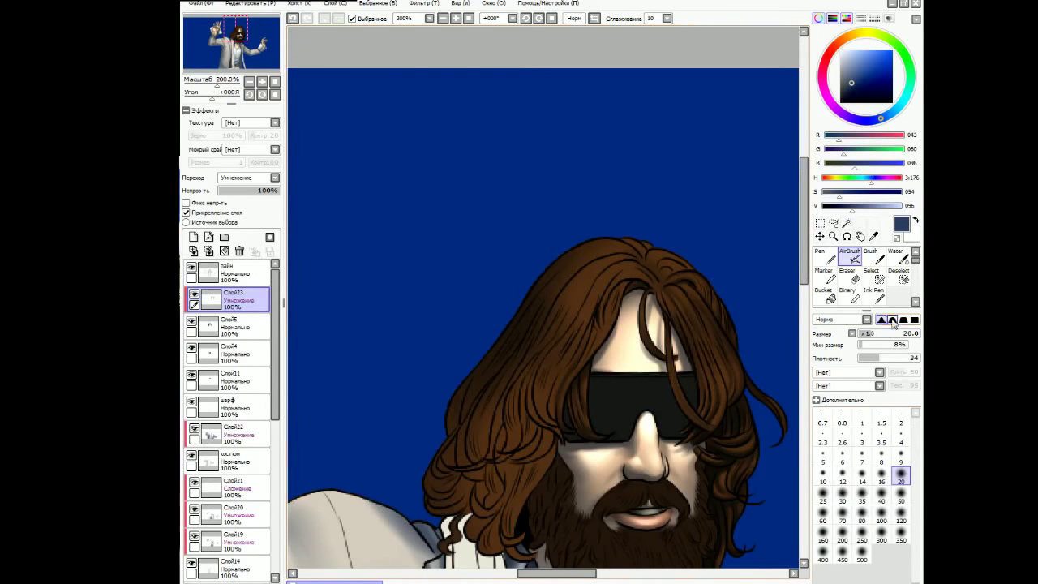
{"action": "key", "text": "bracketleft"}
{"action": "key", "text": "bracketleft"}
{"action": "key", "text": "bracketleft"}
{"action": "key", "text": "bracketleft"}
{"action": "key", "text": "bracketleft"}
{"action": "key", "text": "bracketleft"}
{"action": "key", "text": "bracketleft"}
{"action": "key", "text": "bracketleft"}
{"action": "key", "text": "bracketleft"}
{"action": "key", "text": "bracketleft"}
{"action": "key", "text": "bracketright"}
{"action": "key", "text": "bracketright"}
{"action": "key", "text": "bracketright"}
{"action": "key", "text": "bracketright"}
{"action": "key", "text": "bracketright"}
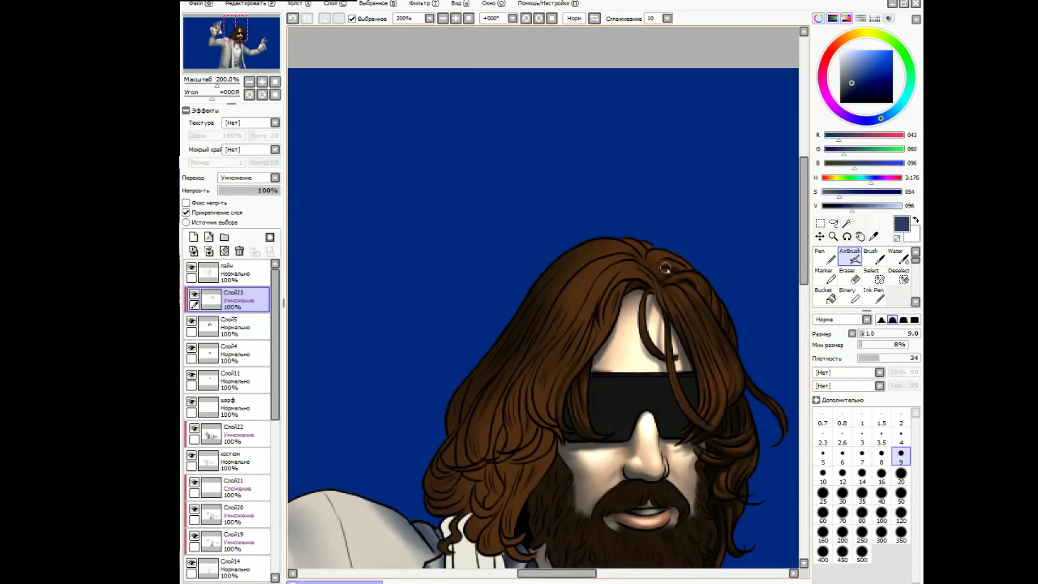
{"action": "key", "text": "bracketleft"}
{"action": "key", "text": "bracketleft"}
{"action": "key", "text": "bracketleft"}
{"action": "key", "text": "bracketleft"}
{"action": "key", "text": "bracketleft"}
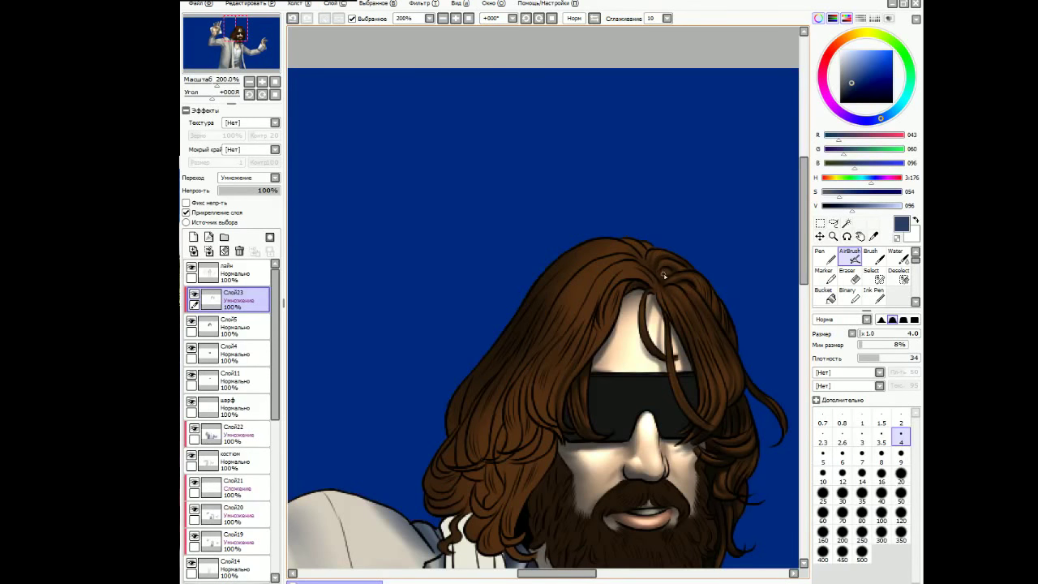
Shade the strands framing the forehead on the long-haired side with the AirBrush at sizes 4 and 7.
{"action": "key", "text": "m"}
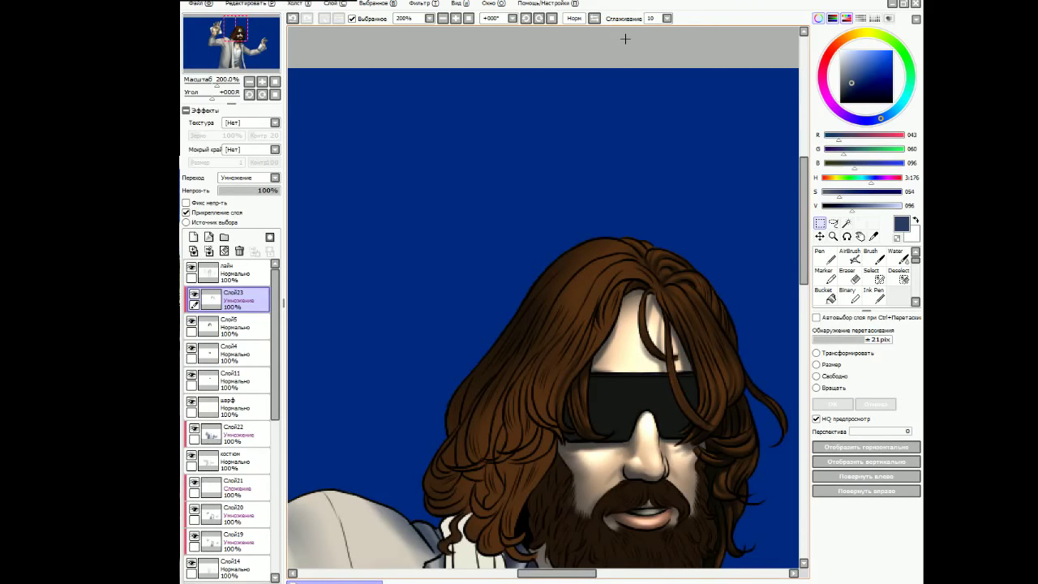
{"action": "key", "text": "a"}
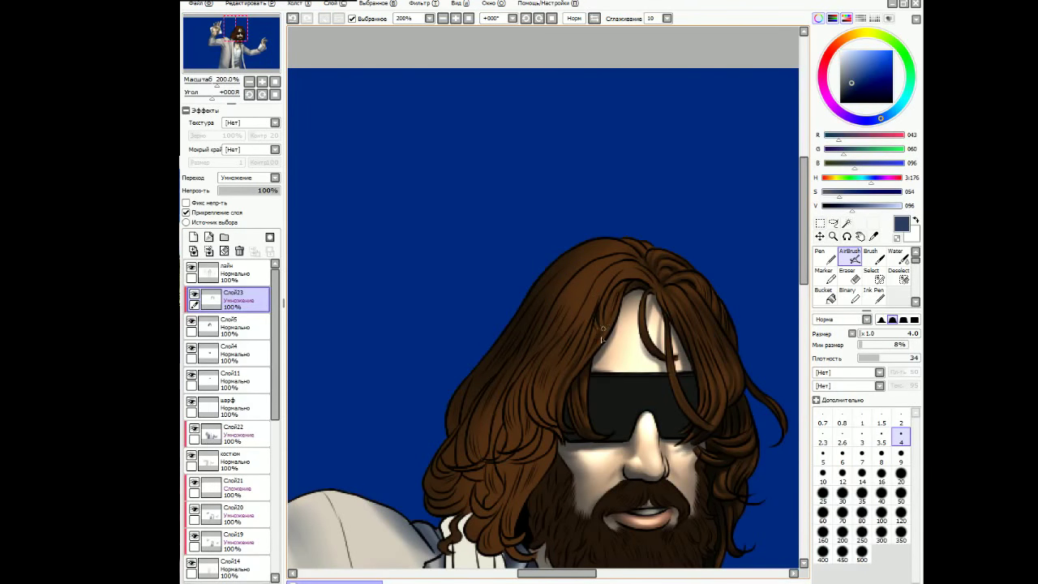
{"action": "key", "text": "bracketright"}
{"action": "key", "text": "bracketright"}
{"action": "key", "text": "bracketright"}
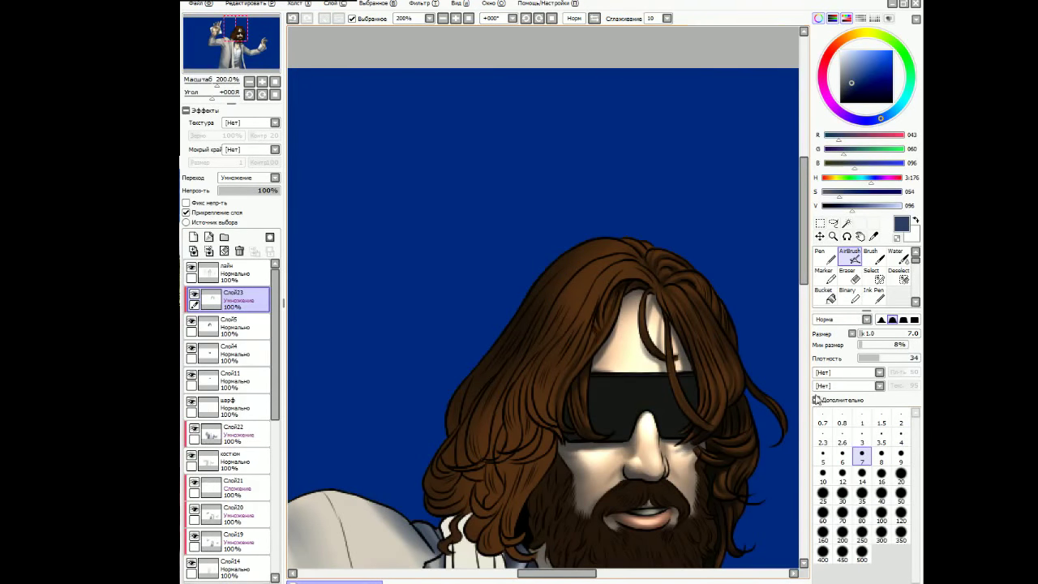
Add broad soft shadows to the long hair falling toward the shoulder with the soft-edged AirBrush at sizes 20 and 40.
{"action": "key", "text": "bracketright"}
{"action": "key", "text": "bracketright"}
{"action": "key", "text": "bracketright"}
{"action": "key", "text": "bracketright"}
{"action": "key", "text": "bracketright"}
{"action": "key", "text": "bracketright"}
{"action": "key", "text": "bracketright"}
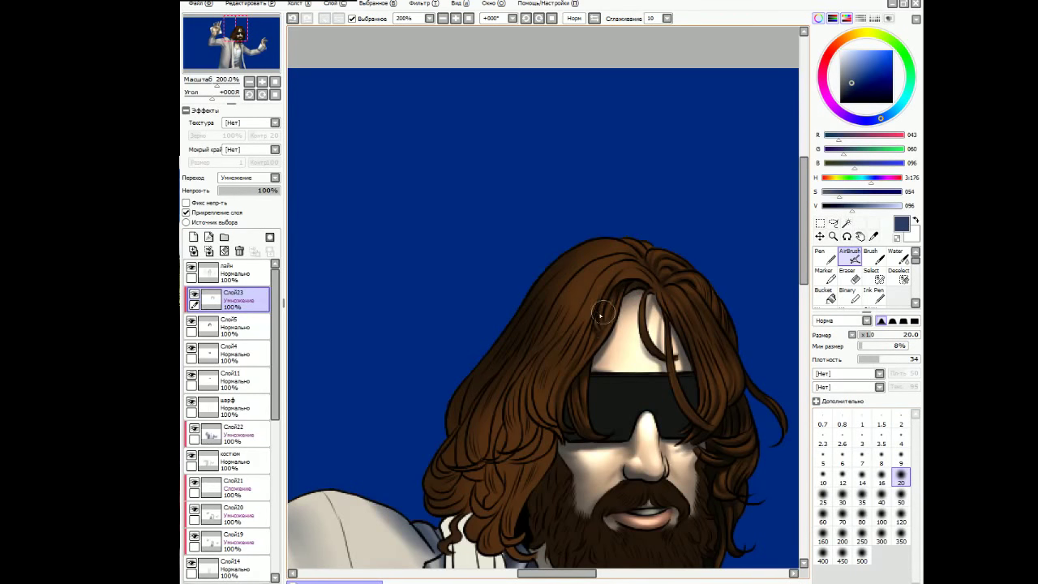
{"action": "mouse_move", "coordinate": [546, 388]}
{"action": "left_mouse_down"}
{"action": "mouse_move", "coordinate": [512, 414]}
{"action": "mouse_move", "coordinate": [529, 418]}
{"action": "mouse_move", "coordinate": [496, 427]}
{"action": "mouse_move", "coordinate": [535, 418]}
{"action": "left_mouse_up"}
{"action": "key", "text": "bracketright"}
{"action": "key", "text": "bracketright"}
{"action": "key", "text": "bracketright"}
{"action": "key", "text": "bracketright"}
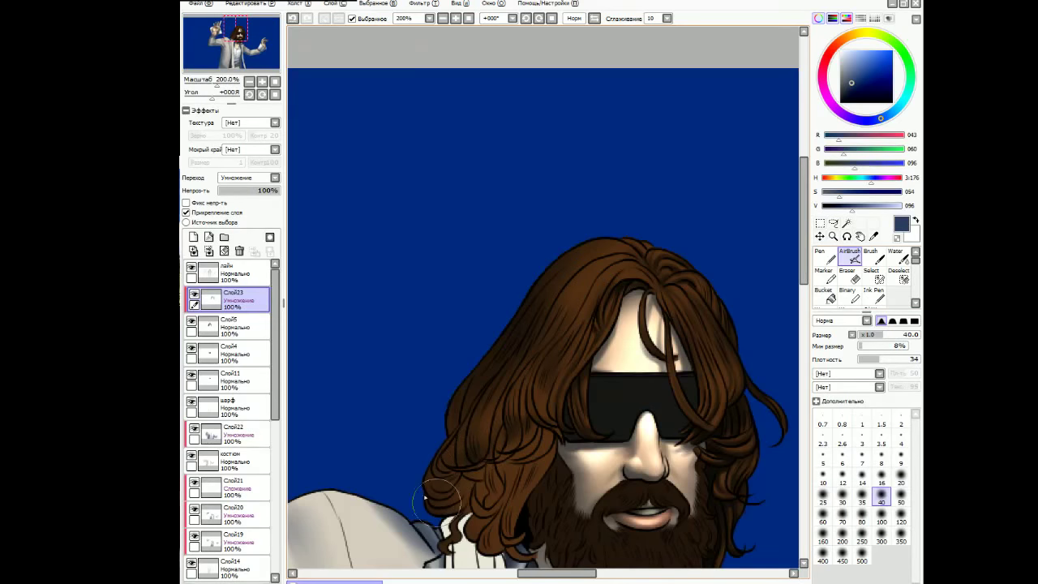
Define shadows between the individual strands of the long hair above the shoulder with the AirBrush at sizes 4 and 9.
{"action": "scroll", "coordinate": [531, 398], "scroll_direction": "down", "scroll_amount": 2}
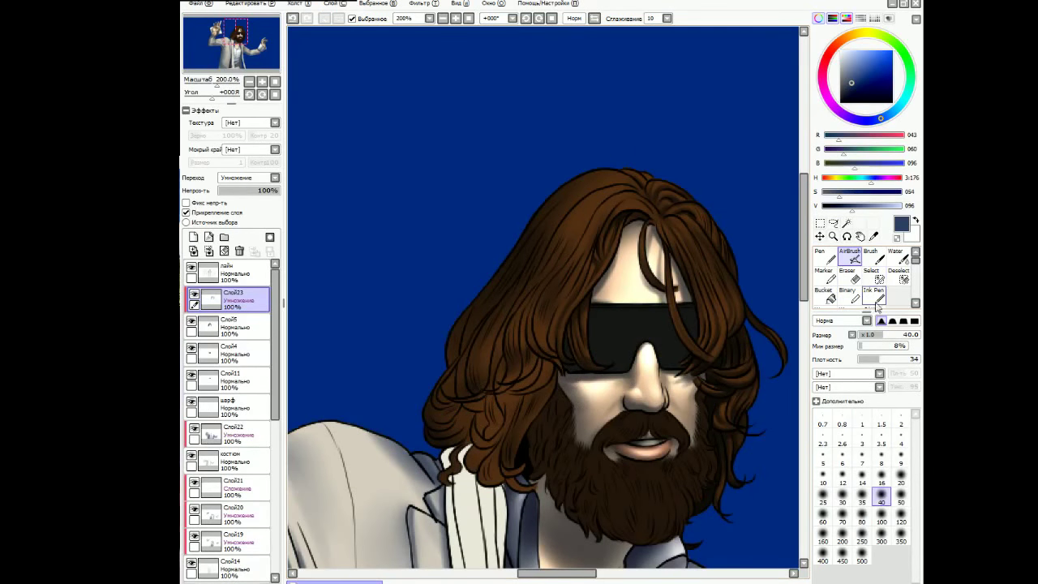
{"action": "key", "text": "n"}
{"action": "mouse_move", "coordinate": [539, 360]}
{"action": "left_mouse_down"}
{"action": "mouse_move", "coordinate": [508, 390]}
{"action": "mouse_move", "coordinate": [527, 394]}
{"action": "mouse_move", "coordinate": [553, 375]}
{"action": "mouse_move", "coordinate": [534, 407]}
{"action": "left_mouse_up"}
{"action": "key", "text": "b"}
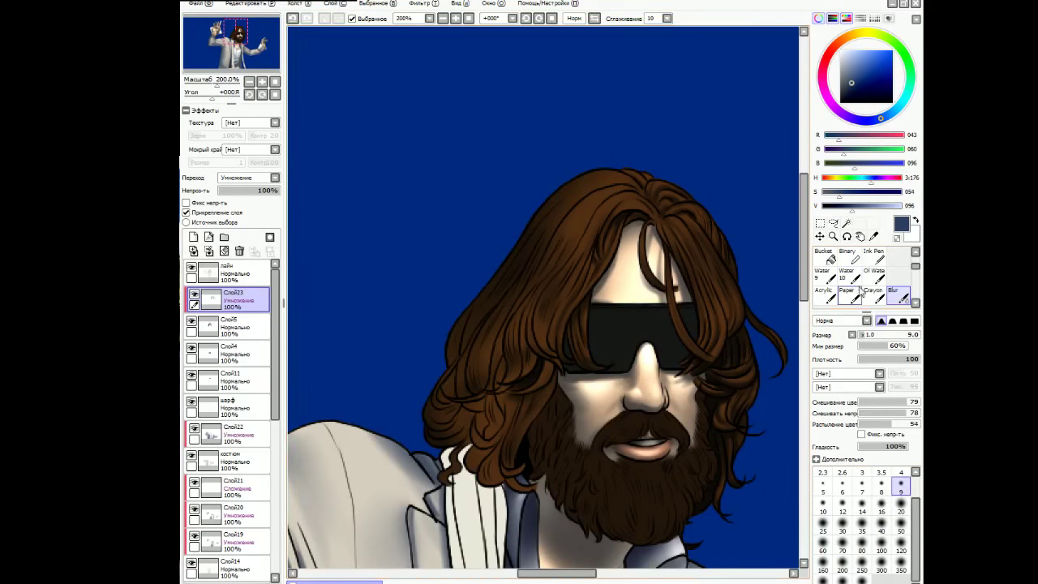
{"action": "key", "text": "a"}
{"action": "left_click", "coordinate": [900, 438]}
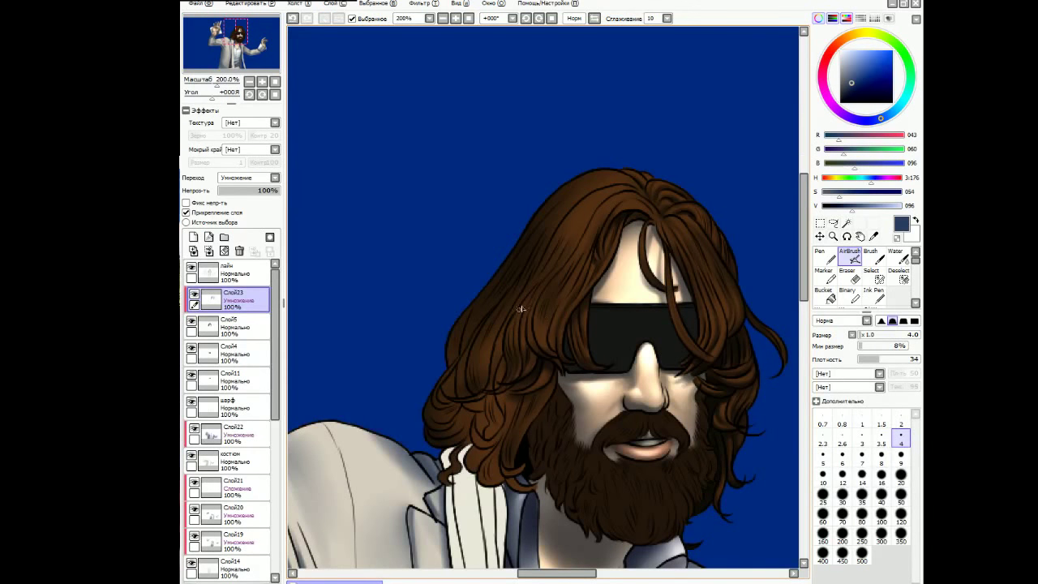
{"action": "key", "text": "bracketright"}
{"action": "key", "text": "bracketright"}
{"action": "key", "text": "bracketright"}
{"action": "key", "text": "bracketright"}
{"action": "key", "text": "bracketright"}
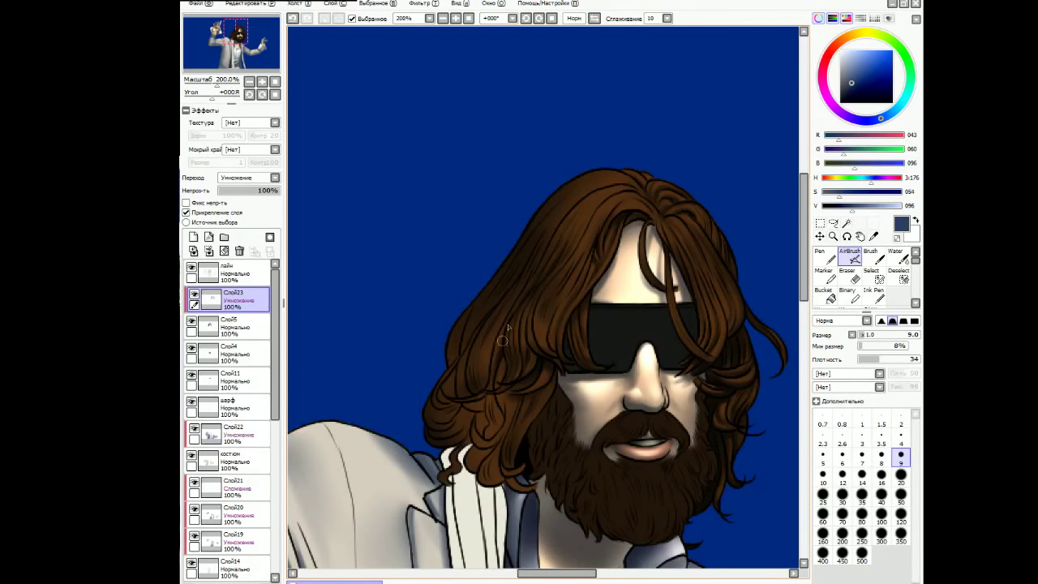
Shade the lower curls above the scarf with the AirBrush at sizes 4 and 9, rotating the canvas temporarily.
{"action": "key", "text": "bracketleft"}
{"action": "key", "text": "bracketleft"}
{"action": "key", "text": "bracketleft"}
{"action": "key", "text": "bracketleft"}
{"action": "key", "text": "bracketleft"}
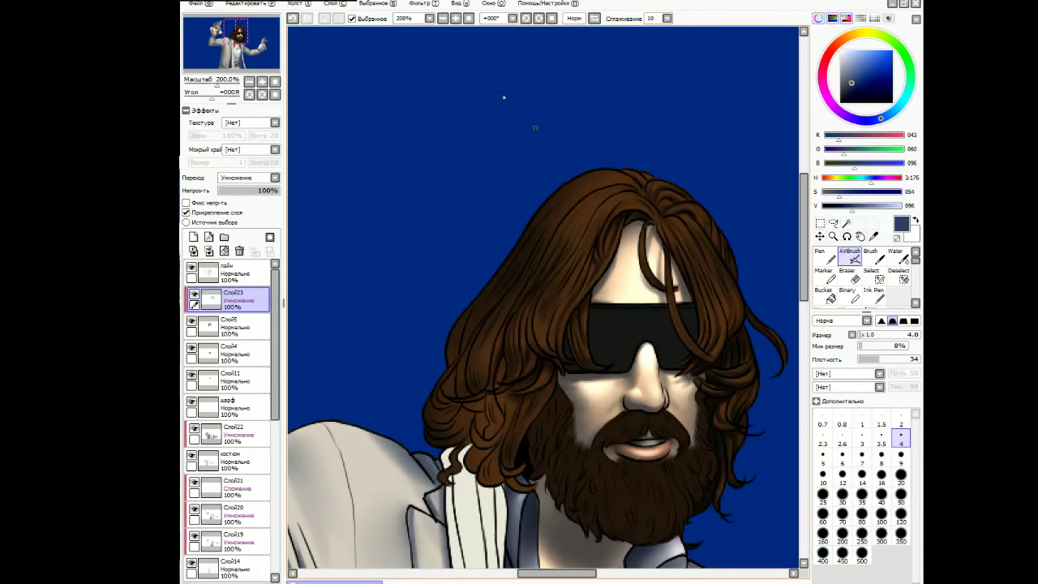
{"action": "key", "text": "Delete"}
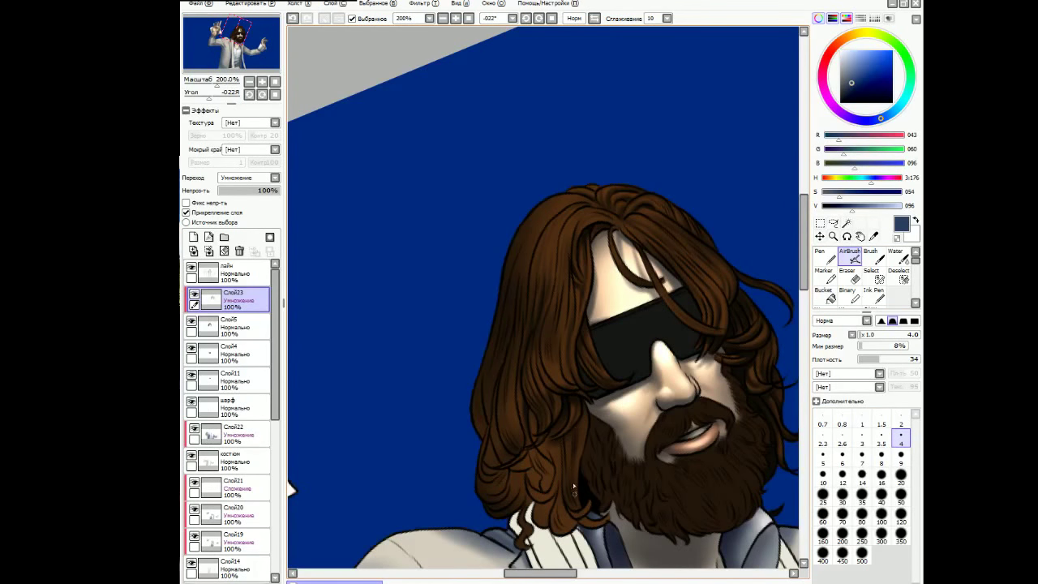
{"action": "key", "text": "bracketright"}
{"action": "key", "text": "bracketright"}
{"action": "key", "text": "bracketright"}
{"action": "key", "text": "bracketright"}
{"action": "key", "text": "bracketright"}
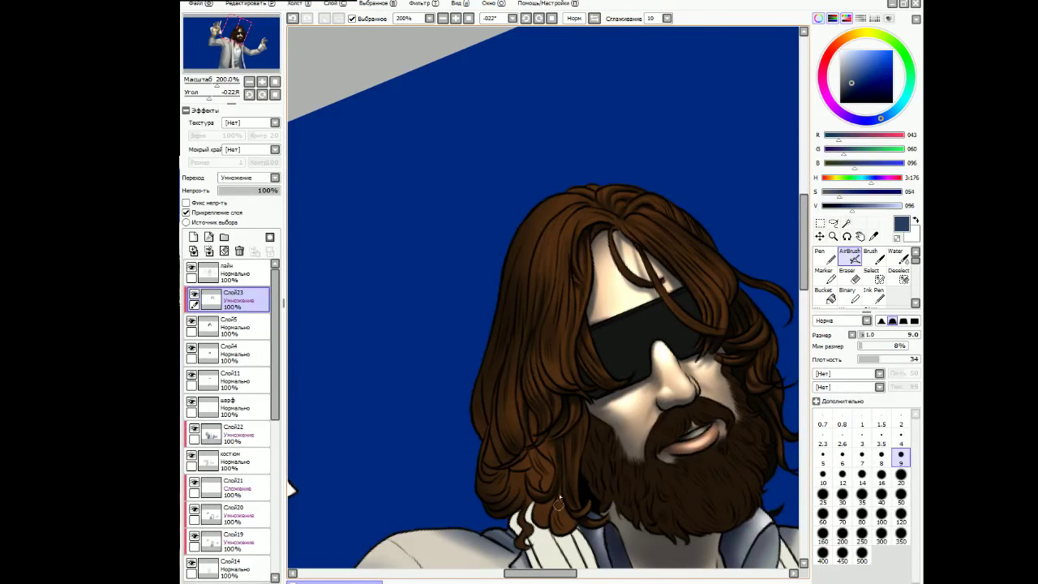
{"action": "key", "text": "Delete"}
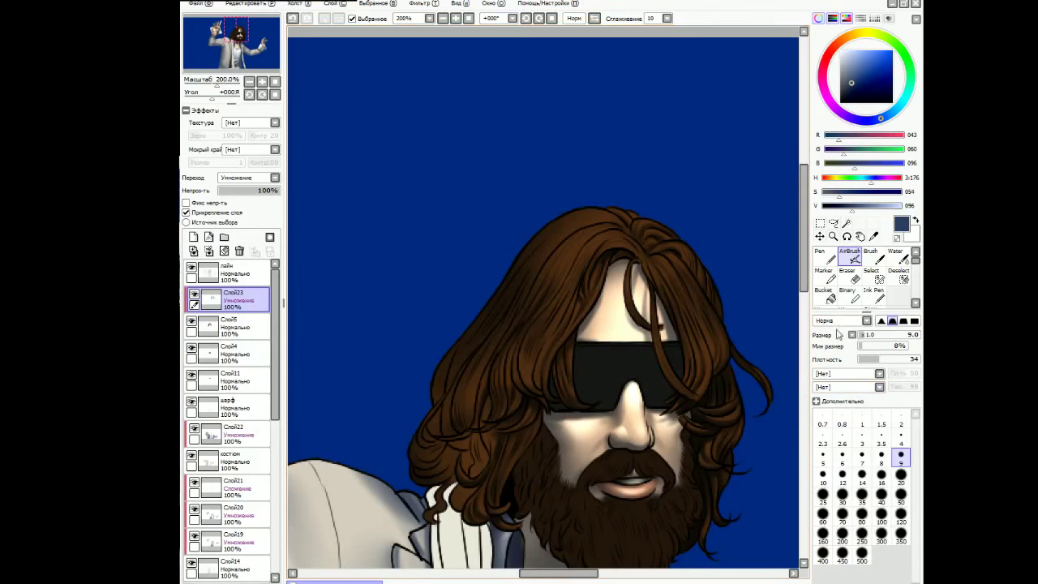
Deepen shadows among the curls and long strands with the soft-edged AirBrush at size 16 and a firmer edge at sizes 9 and 6.
{"action": "left_click", "coordinate": [882, 321]}
{"action": "left_click", "coordinate": [881, 479]}
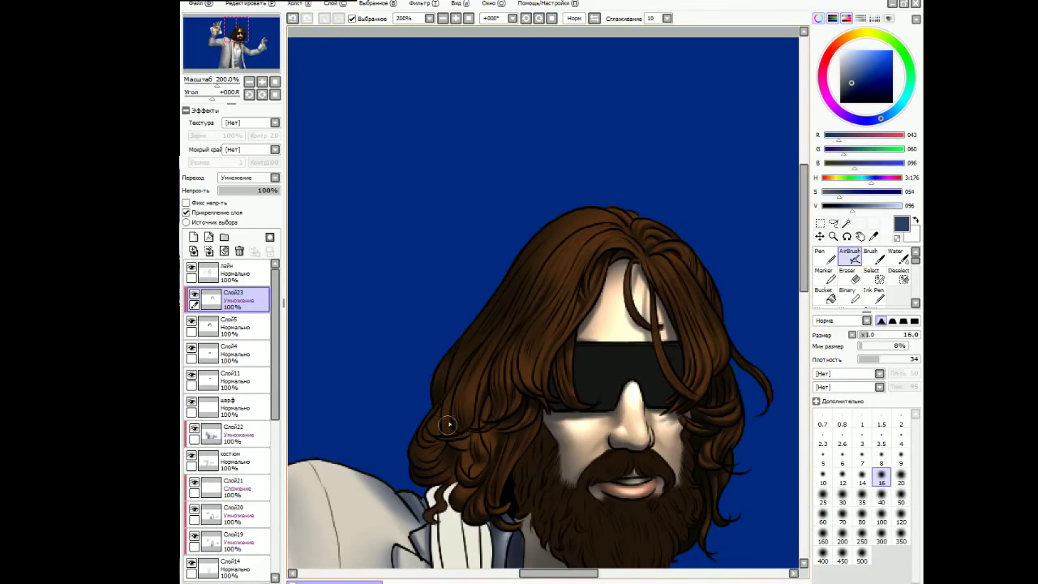
{"action": "left_click", "coordinate": [915, 302]}
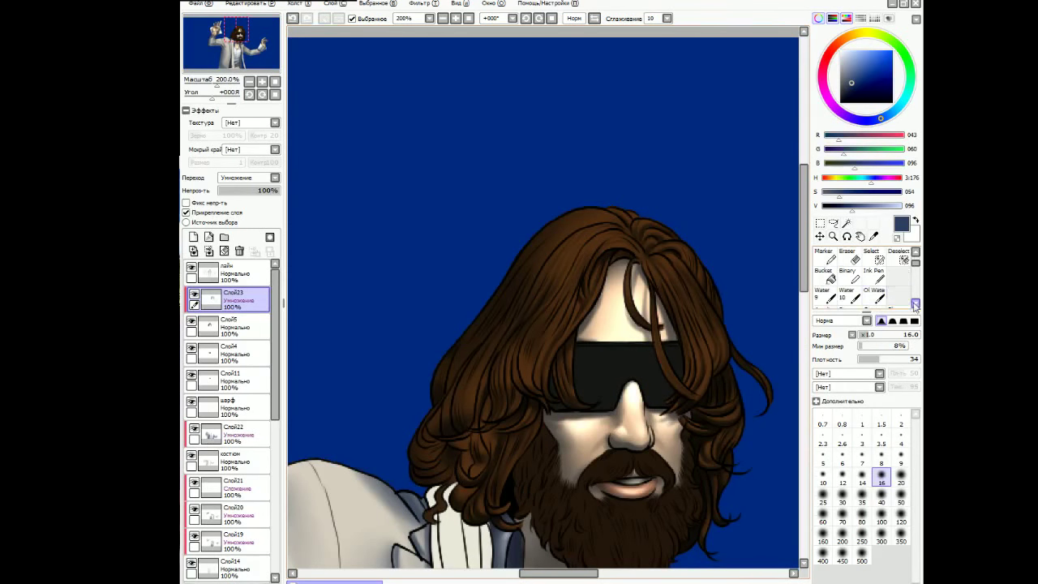
{"action": "key", "text": "v"}
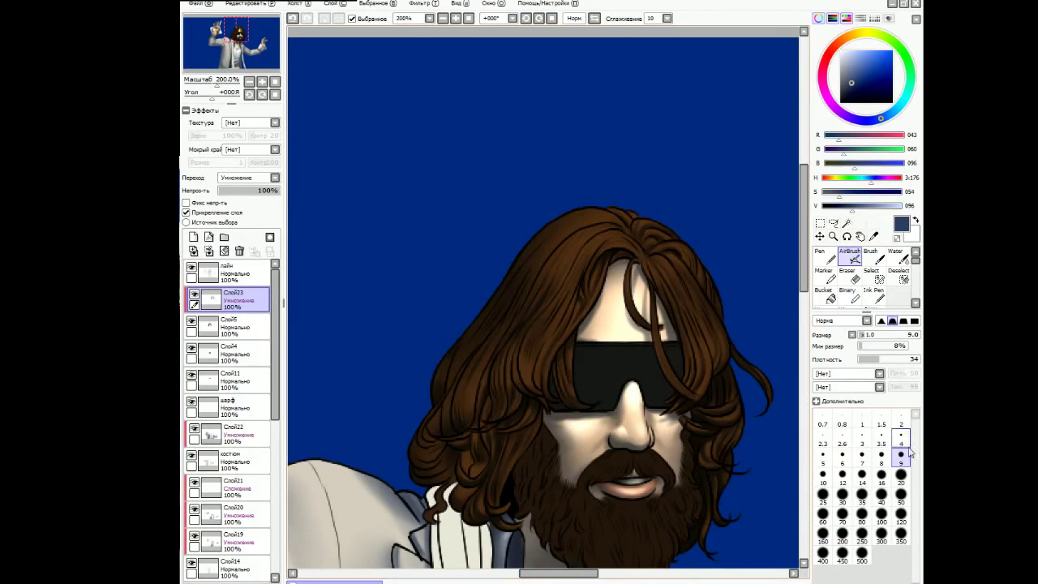
{"action": "key", "text": "bracketleft"}
{"action": "key", "text": "bracketleft"}
{"action": "key", "text": "bracketleft"}
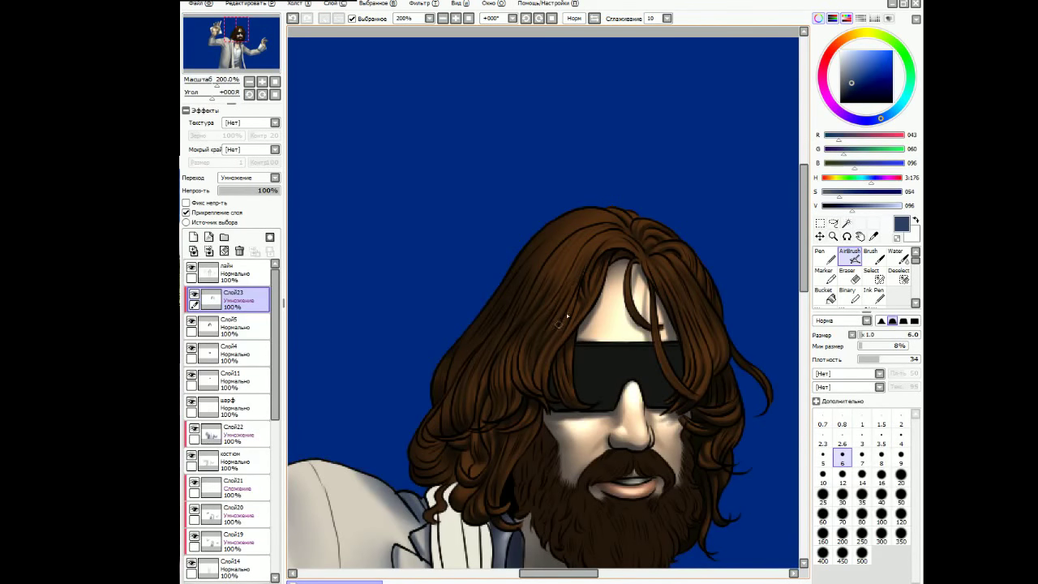
Add soft shadows to the hair beside the forehead, sunglasses and long strands with the soft-edged AirBrush at sizes 50, 20 and 35.
{"action": "left_click", "coordinate": [901, 496]}
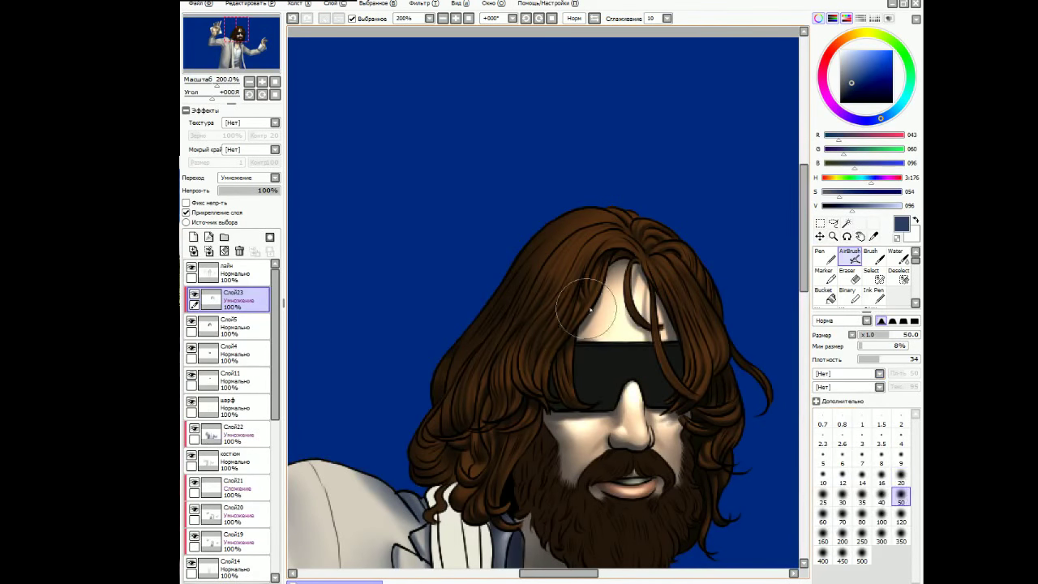
{"action": "key", "text": "bracketleft"}
{"action": "key", "text": "bracketleft"}
{"action": "key", "text": "bracketleft"}
{"action": "key", "text": "bracketleft"}
{"action": "key", "text": "bracketleft"}
{"action": "key", "text": "bracketleft"}
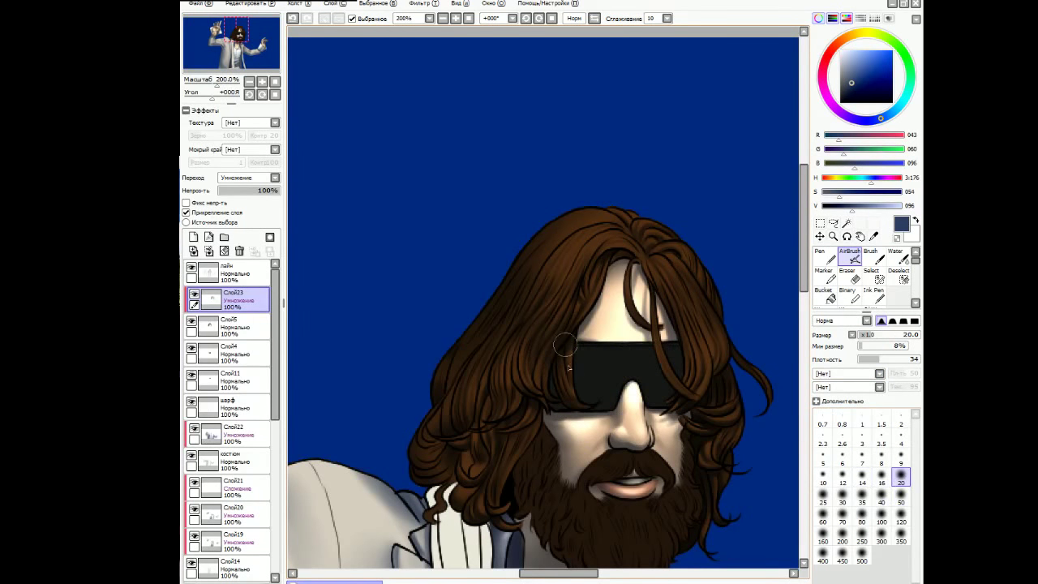
{"action": "key", "text": "bracketright"}
{"action": "key", "text": "bracketright"}
{"action": "key", "text": "bracketright"}
{"action": "key", "text": "bracketright"}
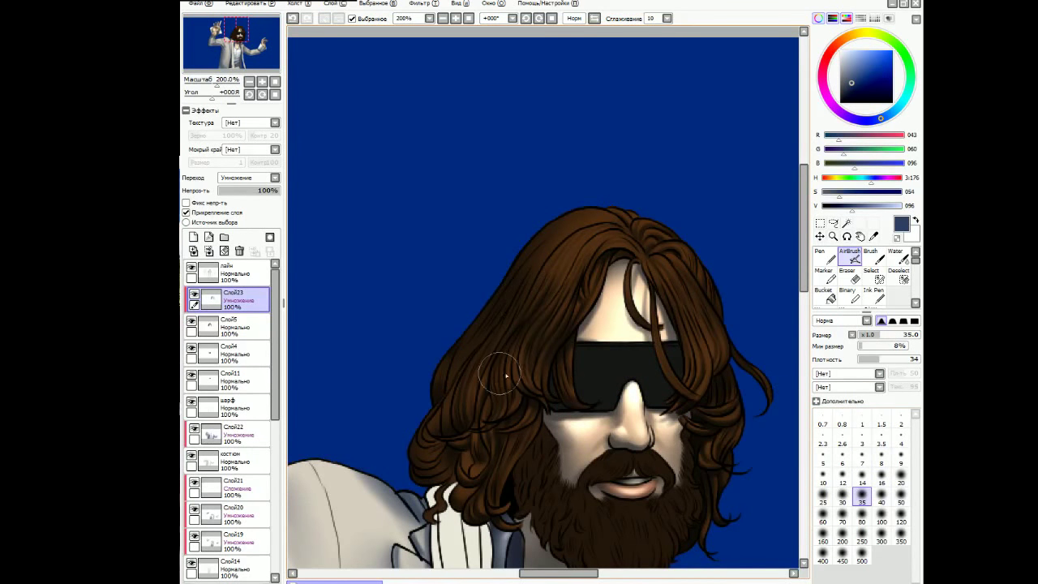
Define strand shadows along the crown and outer edge of the long hair with the firmer AirBrush at sizes 9, 4 and 7.
{"action": "left_click", "coordinate": [893, 321]}
{"action": "left_click", "coordinate": [900, 457]}
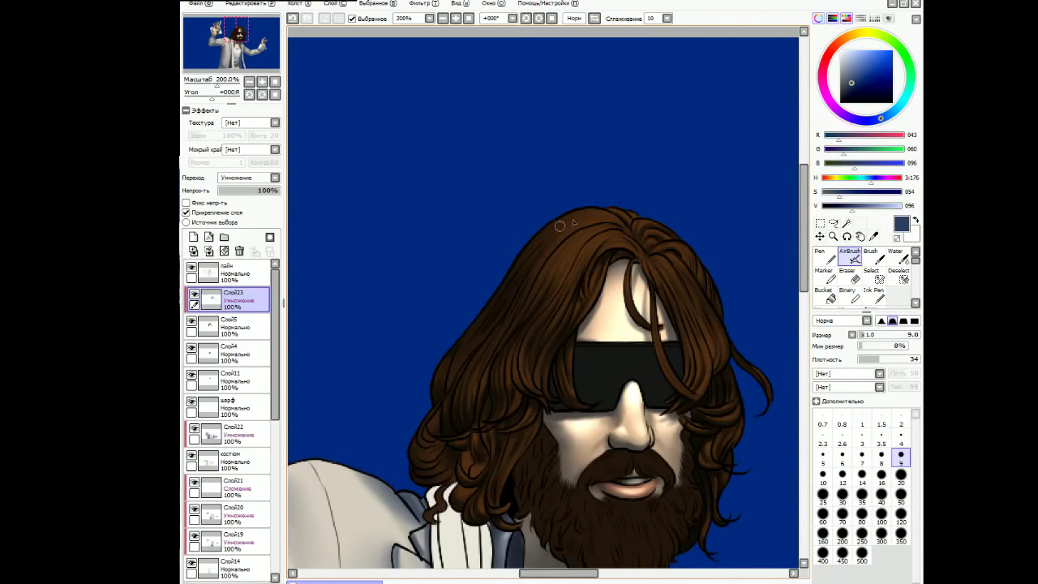
{"action": "key", "text": "End"}
{"action": "key", "text": "End"}
{"action": "key", "text": "End"}
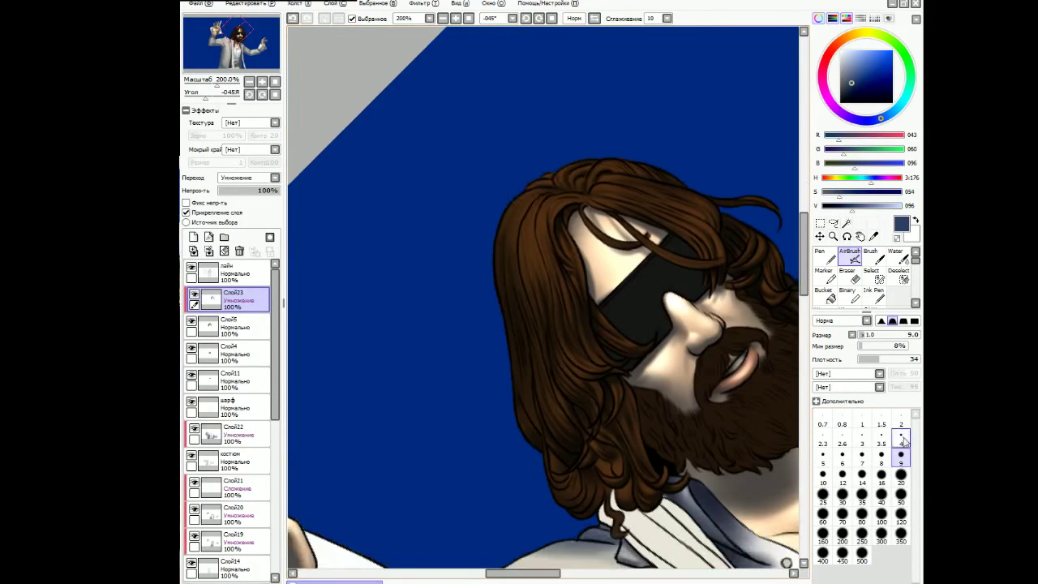
{"action": "key", "text": "bracketleft"}
{"action": "key", "text": "bracketleft"}
{"action": "key", "text": "bracketleft"}
{"action": "key", "text": "bracketleft"}
{"action": "key", "text": "bracketleft"}
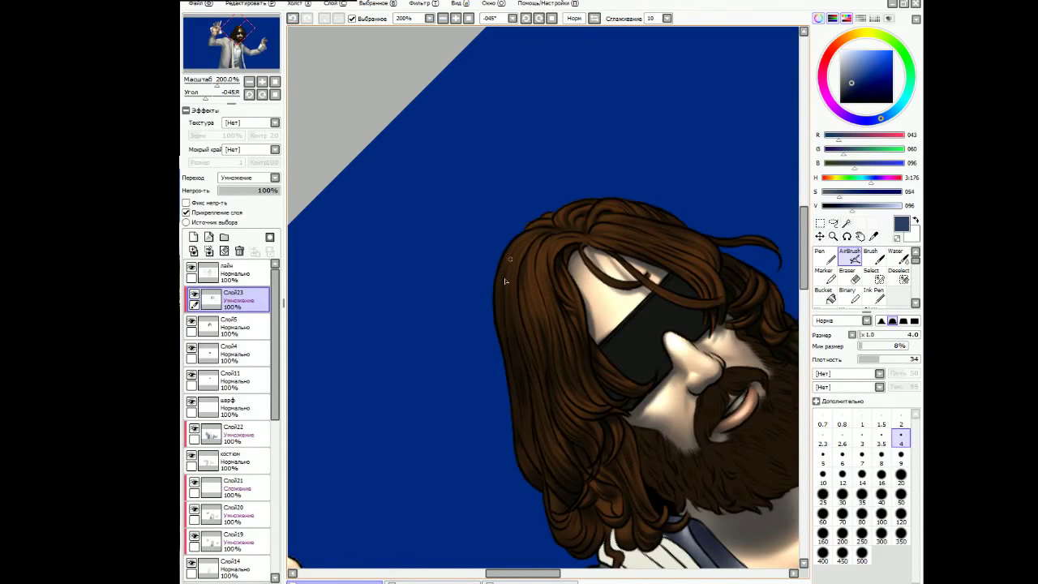
{"action": "key", "text": "bracketright"}
{"action": "key", "text": "bracketright"}
{"action": "key", "text": "bracketright"}
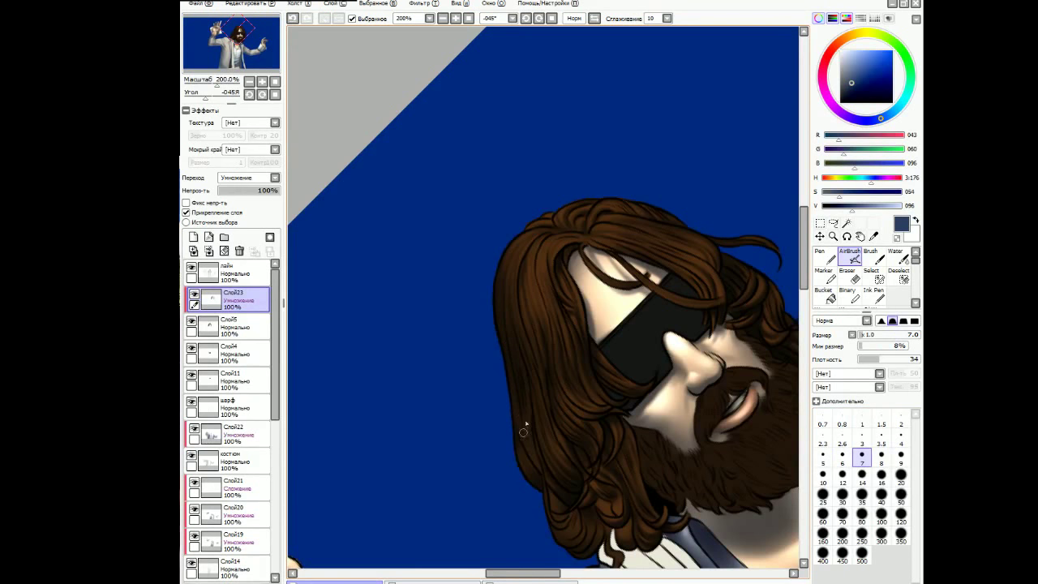
Darken the curls above the scarf and shoulder with the AirBrush at sizes 7, 4 and 8, plus the soft edge at size 20.
{"action": "key", "text": "Delete"}
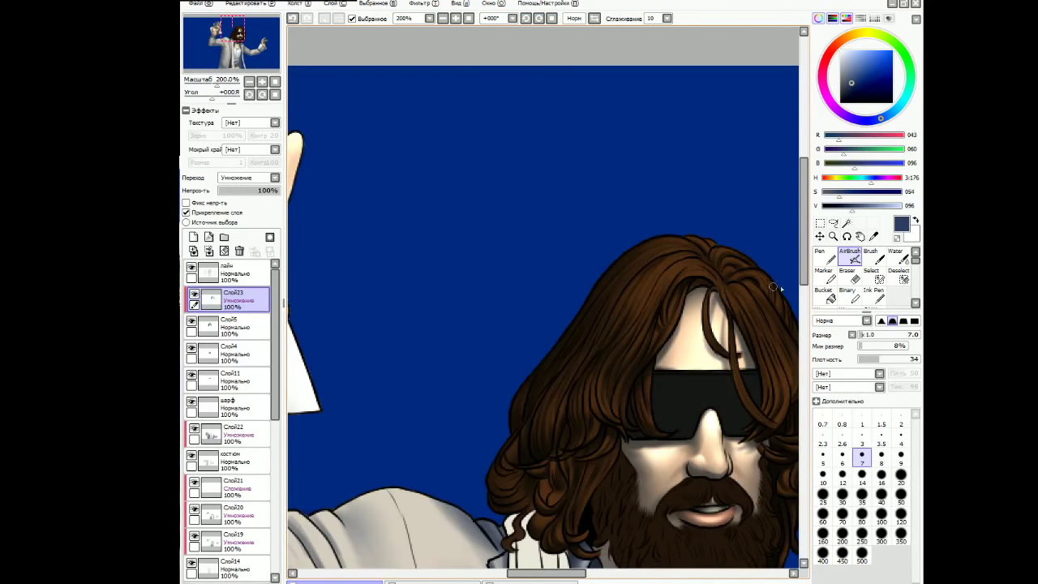
{"action": "scroll", "coordinate": [519, 409], "scroll_direction": "down", "scroll_amount": 1}
{"action": "key", "text": "n"}
{"action": "scroll", "coordinate": [543, 386], "scroll_direction": "down", "scroll_amount": 2}
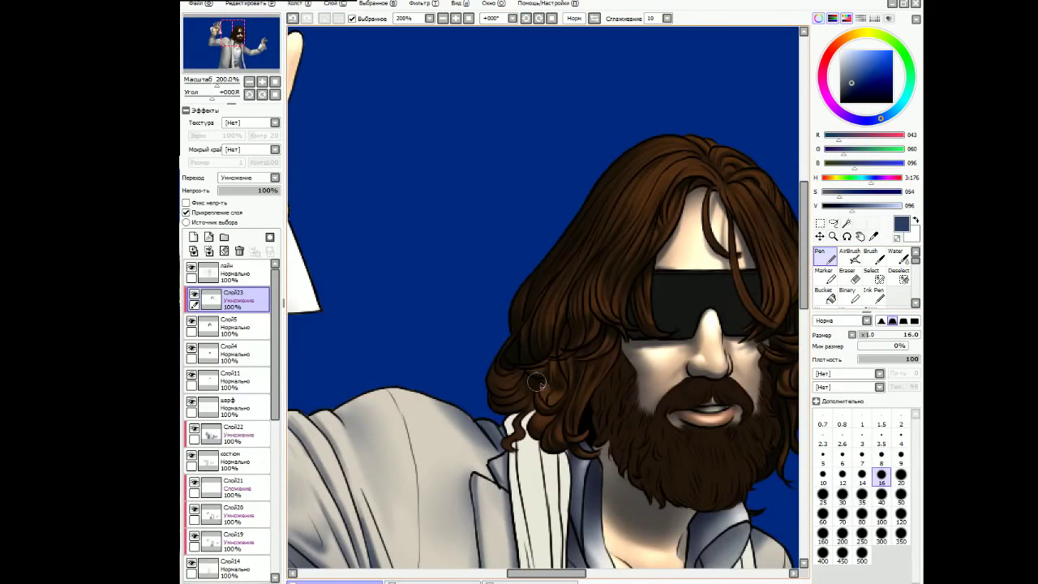
{"action": "key", "text": "v"}
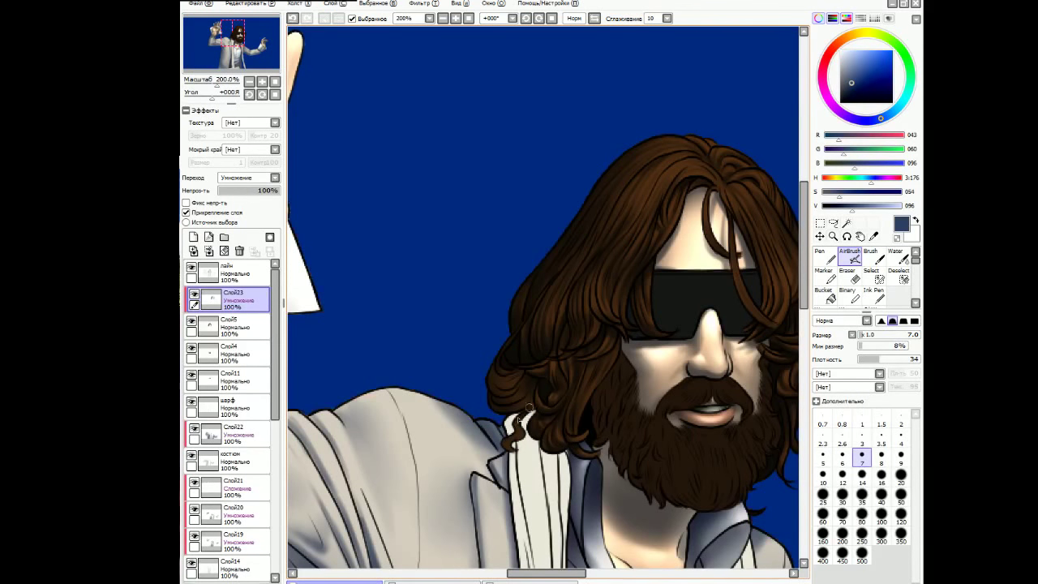
{"action": "key", "text": "bracketleft"}
{"action": "key", "text": "bracketleft"}
{"action": "key", "text": "bracketleft"}
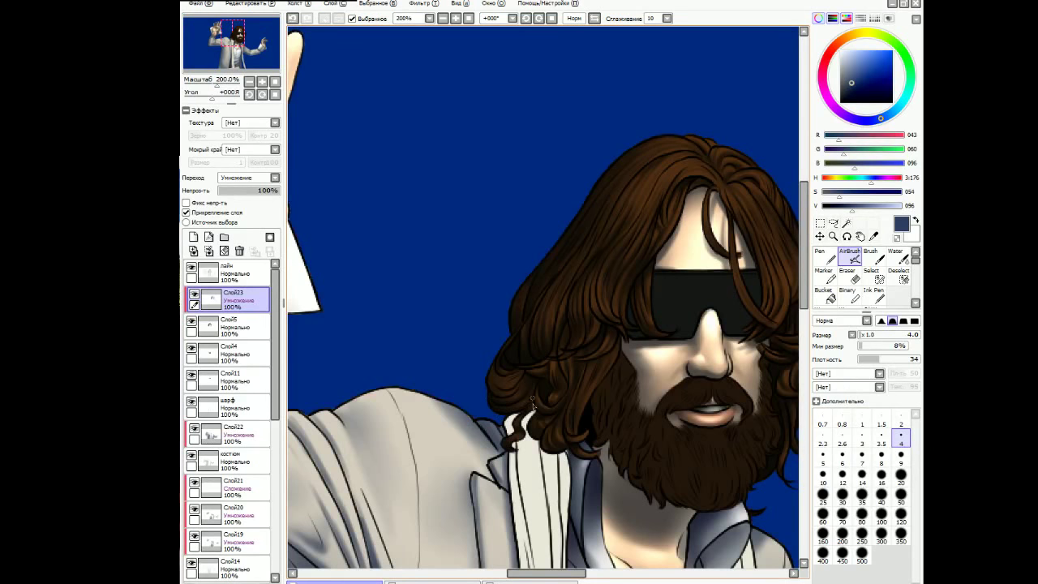
{"action": "key", "text": "bracketright"}
{"action": "key", "text": "bracketright"}
{"action": "key", "text": "bracketright"}
{"action": "key", "text": "bracketright"}
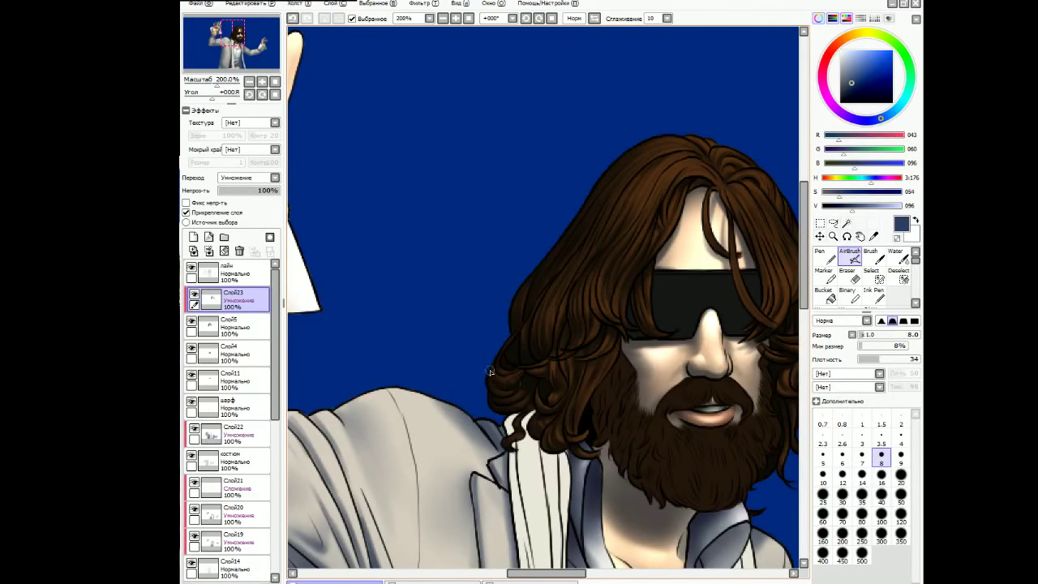
{"action": "scroll", "coordinate": [517, 385], "scroll_direction": "right", "scroll_amount": 3}
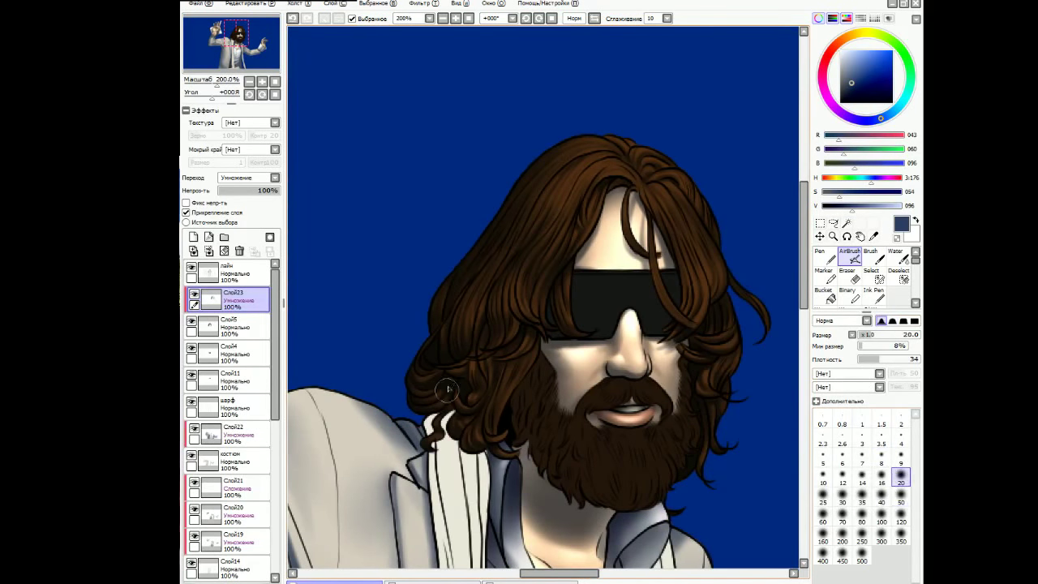
Add a new clipped layer in Addition (Сложение) mode above the hair shadows and sample the hair's brown as the painting color.
{"action": "key", "text": "ctrl+t"}
{"action": "key", "text": "Return"}
{"action": "scroll", "coordinate": [322, 129], "scroll_direction": "up", "scroll_amount": 1}
{"action": "left_click", "coordinate": [193, 237]}
{"action": "scroll", "coordinate": [248, 177], "scroll_direction": "down", "scroll_amount": 4}
{"action": "left_click", "coordinate": [487, 243], "text": "alt"}
Brush a broad soft highlight over the hair with the soft-edged AirBrush at size 120.
{"action": "key", "text": "bracketright"}
{"action": "key", "text": "bracketright"}
{"action": "key", "text": "bracketright"}
{"action": "key", "text": "bracketright"}
{"action": "key", "text": "bracketright"}
{"action": "key", "text": "bracketright"}
{"action": "key", "text": "bracketright"}
{"action": "key", "text": "bracketright"}
{"action": "key", "text": "bracketright"}
{"action": "key", "text": "bracketright"}
{"action": "key", "text": "bracketright"}
{"action": "key", "text": "bracketright"}
{"action": "key", "text": "bracketright"}
{"action": "key", "text": "bracketright"}
{"action": "key", "text": "bracketright"}
{"action": "left_click", "coordinate": [443, 18]}
{"action": "key", "text": "bracketleft"}
{"action": "key", "text": "bracketleft"}
{"action": "key", "text": "bracketleft"}
{"action": "key", "text": "bracketleft"}
{"action": "key", "text": "bracketleft"}
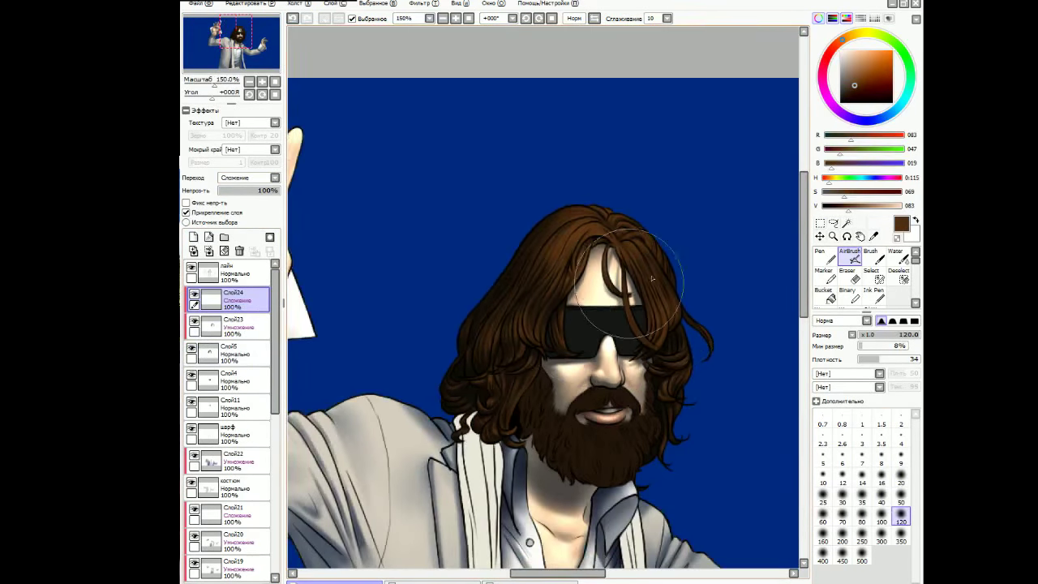
Build up soft highlights on the crown and the strands around the face with the soft-edged AirBrush at sizes 50 and 20.
{"action": "left_click", "coordinate": [901, 497]}
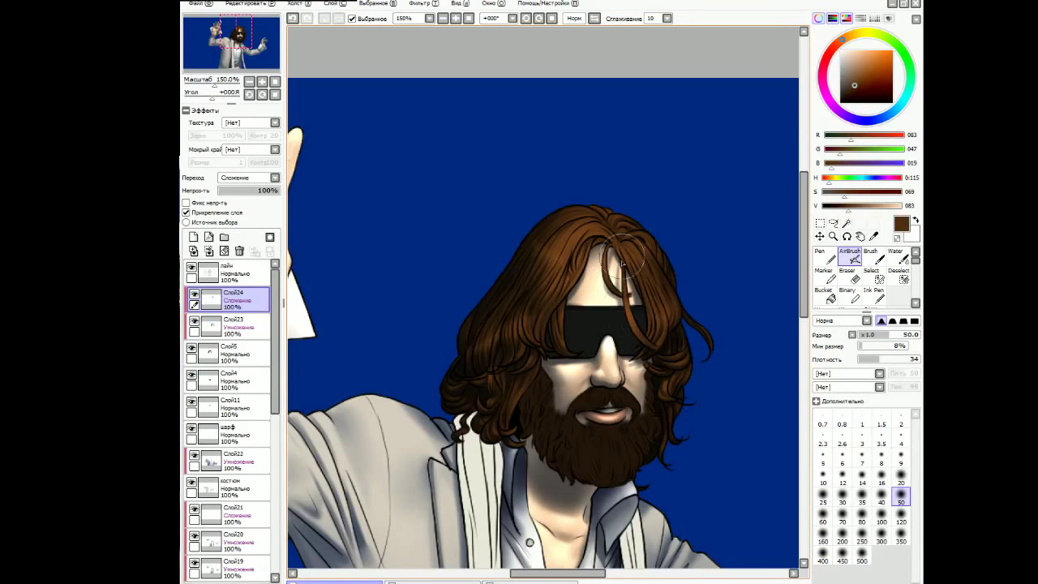
{"action": "key", "text": "bracketleft"}
{"action": "key", "text": "bracketleft"}
{"action": "key", "text": "bracketleft"}
{"action": "key", "text": "bracketleft"}
{"action": "key", "text": "bracketleft"}
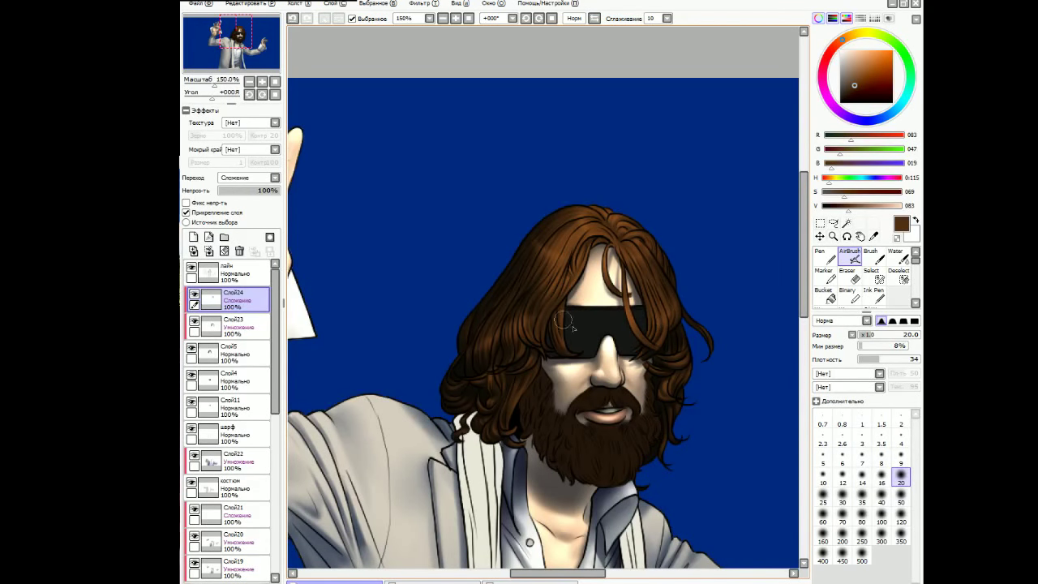
Add a second clipped Addition (Сложение) layer below the soft highlights and lighten the brown to a brightness of 134.
{"action": "left_click", "coordinate": [443, 19]}
{"action": "left_click", "coordinate": [194, 237]}
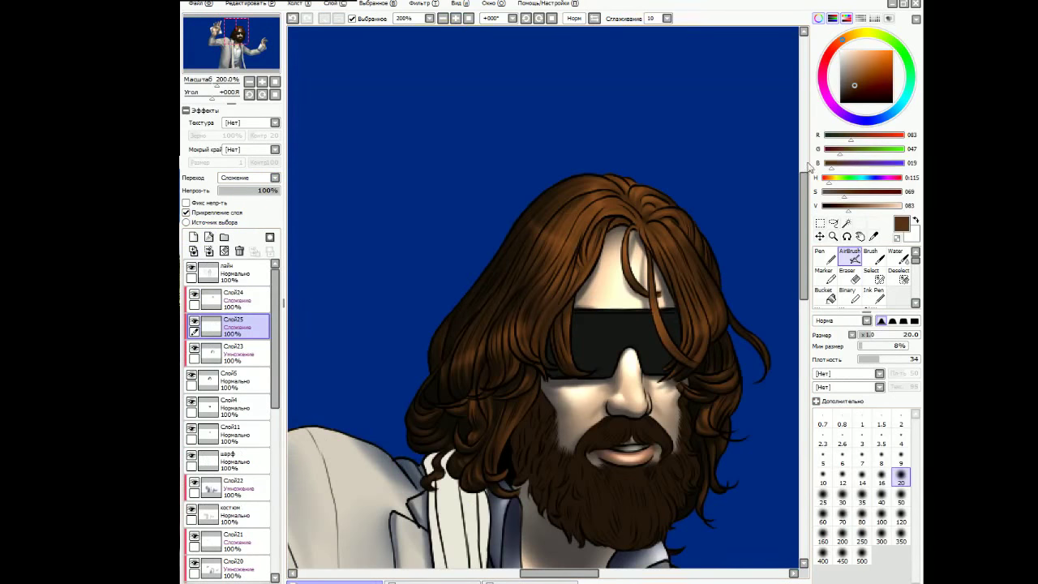
{"action": "left_click", "coordinate": [865, 205]}
Paint fine highlights on the parting and the strands falling over the sunglasses with the firmer AirBrush at sizes 4 and 6.
{"action": "left_click", "coordinate": [900, 459]}
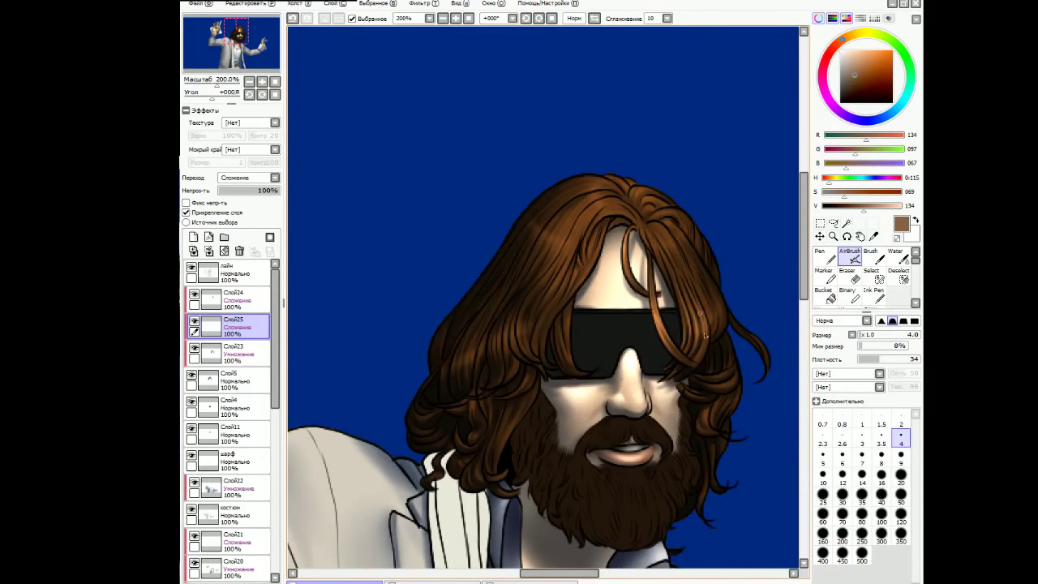
{"action": "key", "text": "bracketright"}
{"action": "key", "text": "bracketright"}
{"action": "scroll", "coordinate": [696, 260], "scroll_direction": "up", "scroll_amount": 1}
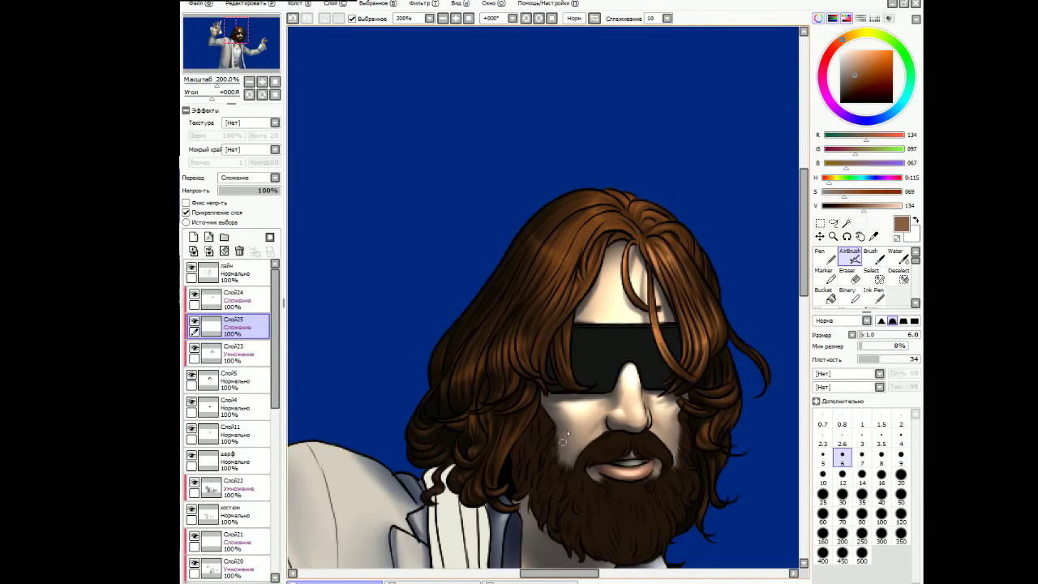
{"action": "left_click_drag", "start_coordinate": [609, 226], "coordinate": [625, 230]}
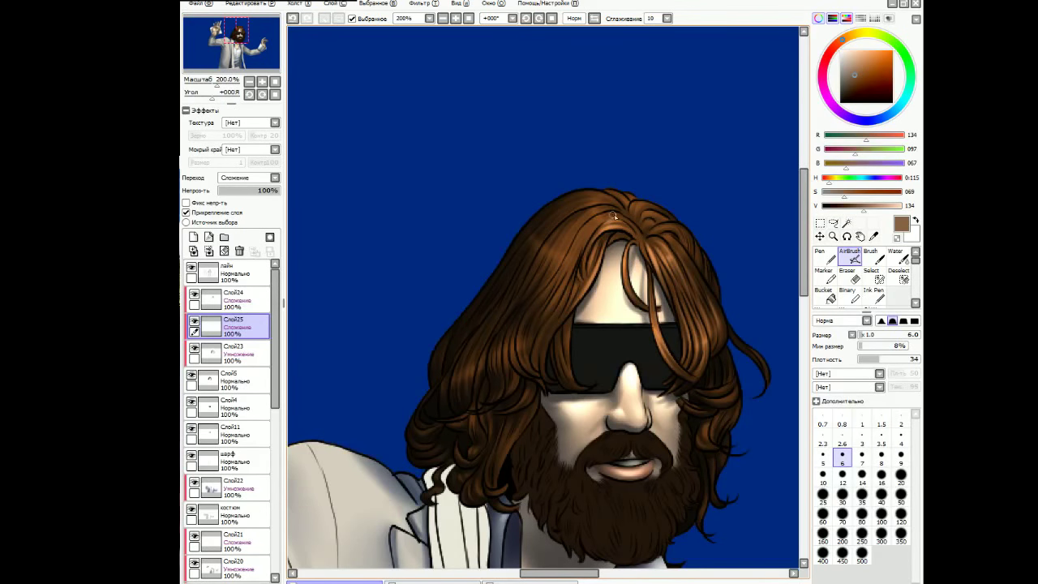
Highlight individual strands from the crown down the long-haired side with the AirBrush at size 6, rotating the canvas temporarily.
{"action": "key", "text": "Delete"}
{"action": "key", "text": "Delete"}
{"action": "key", "text": "Delete"}
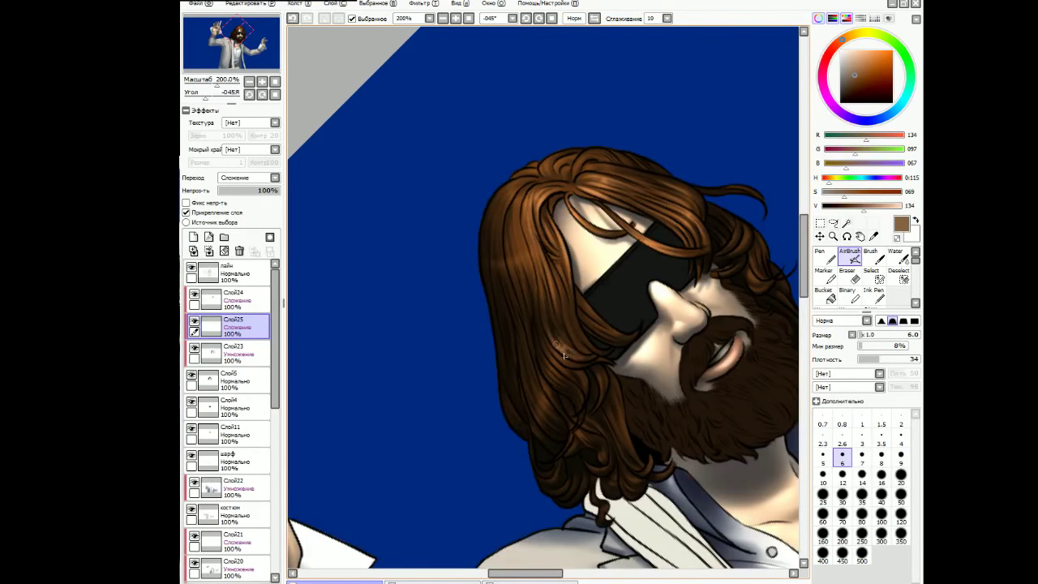
{"action": "key", "text": "Home"}
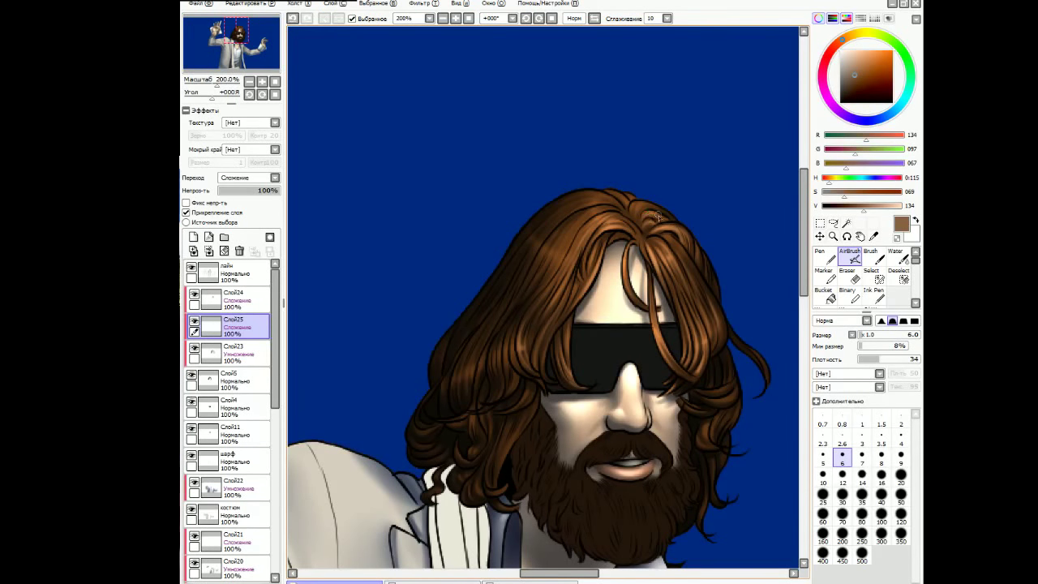
{"action": "left_click_drag", "start_coordinate": [628, 207], "coordinate": [487, 277]}
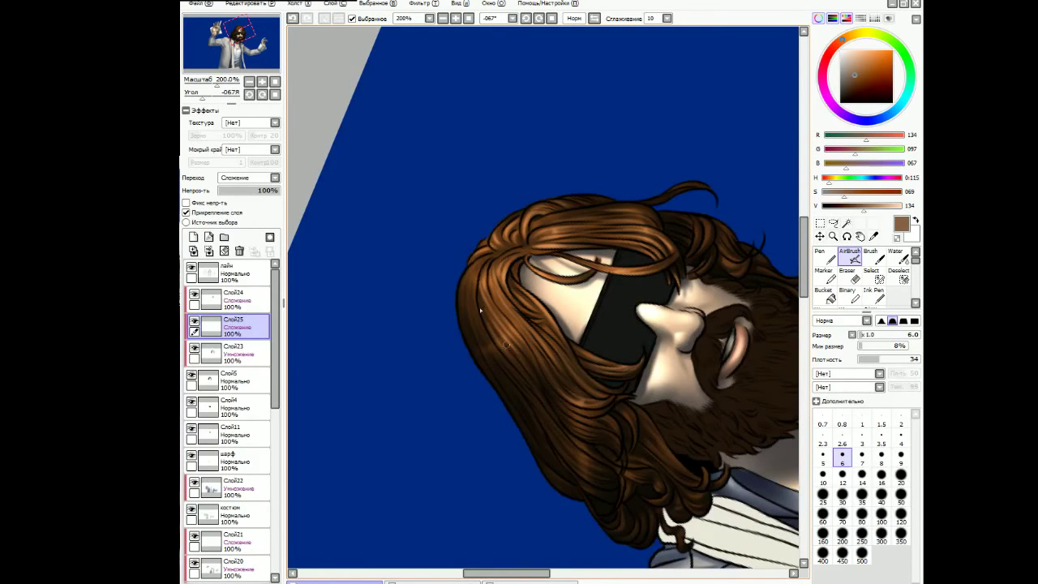
{"action": "left_click", "coordinate": [553, 19]}
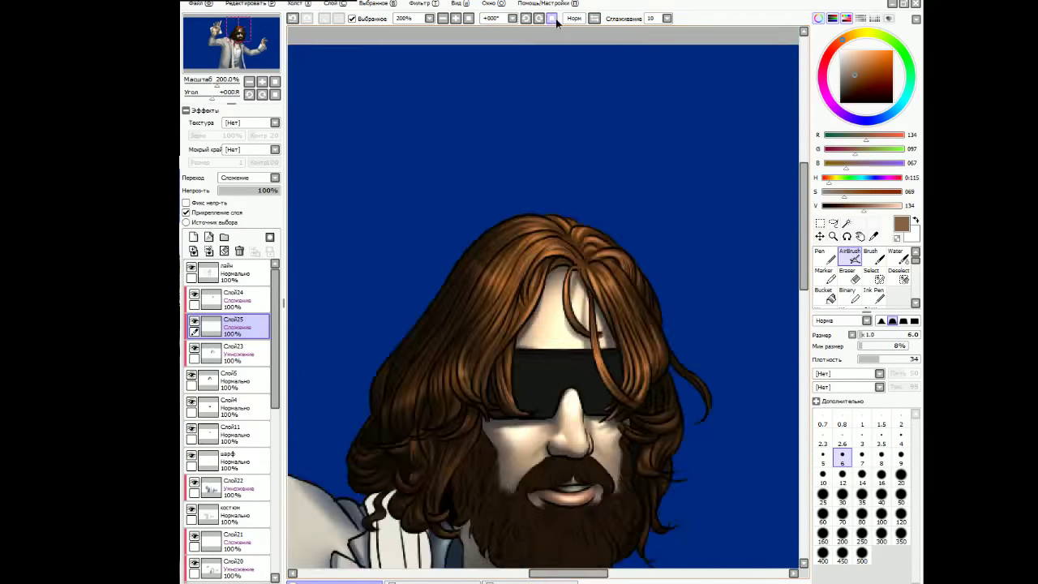
Add shine to the lower waves of the long hair with the AirBrush at sizes 9 and 4 on a temporarily rotated canvas.
{"action": "left_click_drag", "start_coordinate": [498, 266], "coordinate": [475, 328]}
{"action": "key", "text": "bracketleft"}
{"action": "key", "text": "bracketleft"}
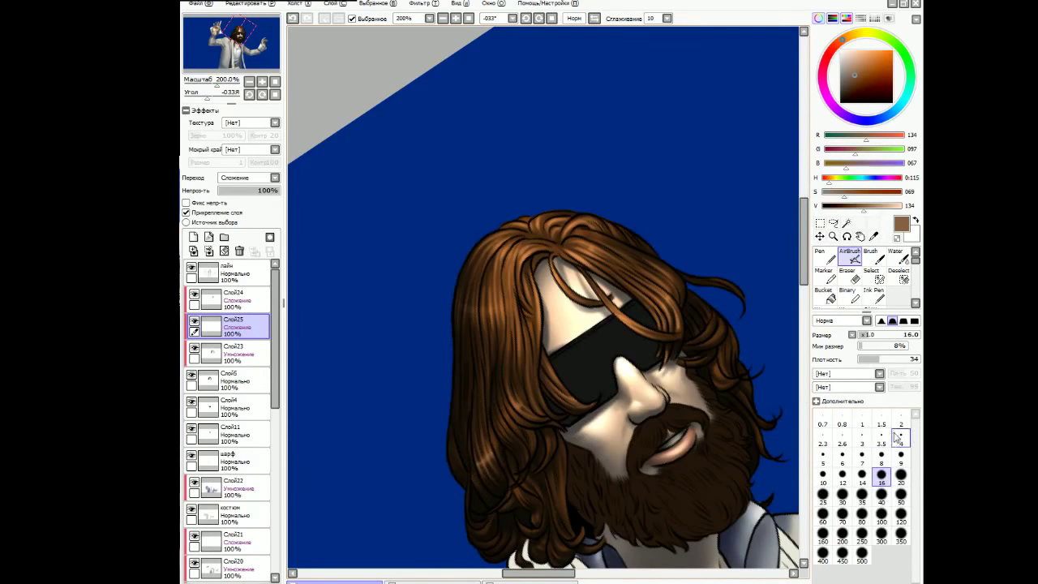
{"action": "left_click", "coordinate": [901, 456]}
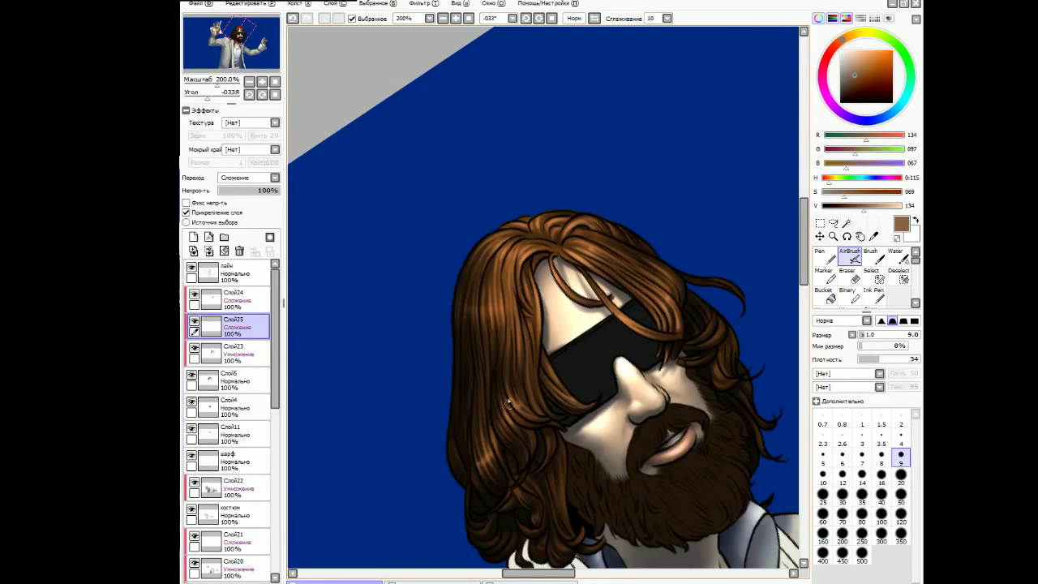
{"action": "key", "text": "bracketleft"}
{"action": "key", "text": "bracketleft"}
{"action": "key", "text": "bracketleft"}
{"action": "key", "text": "bracketleft"}
{"action": "key", "text": "bracketleft"}
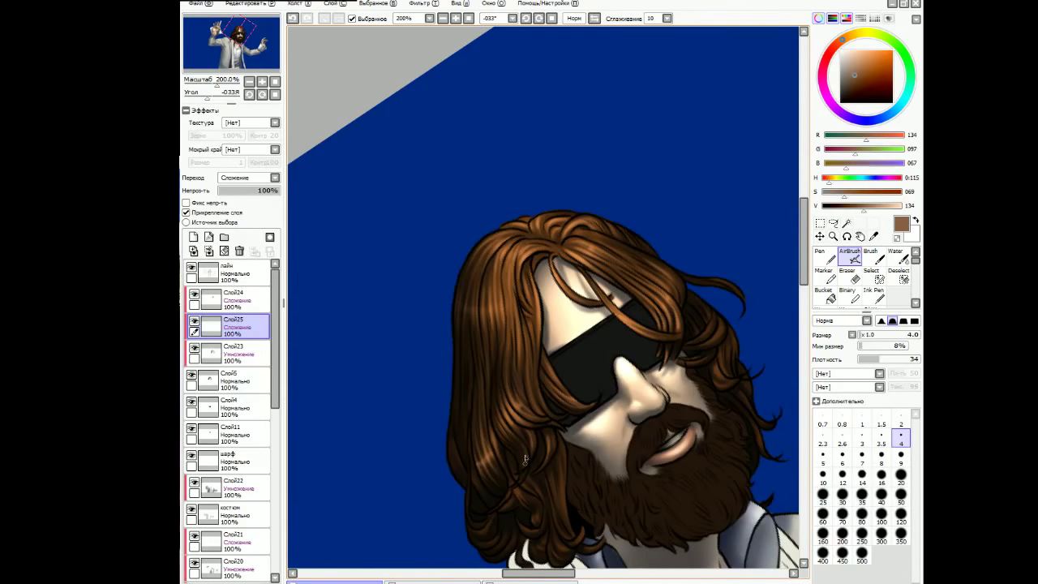
{"action": "key", "text": "Home"}
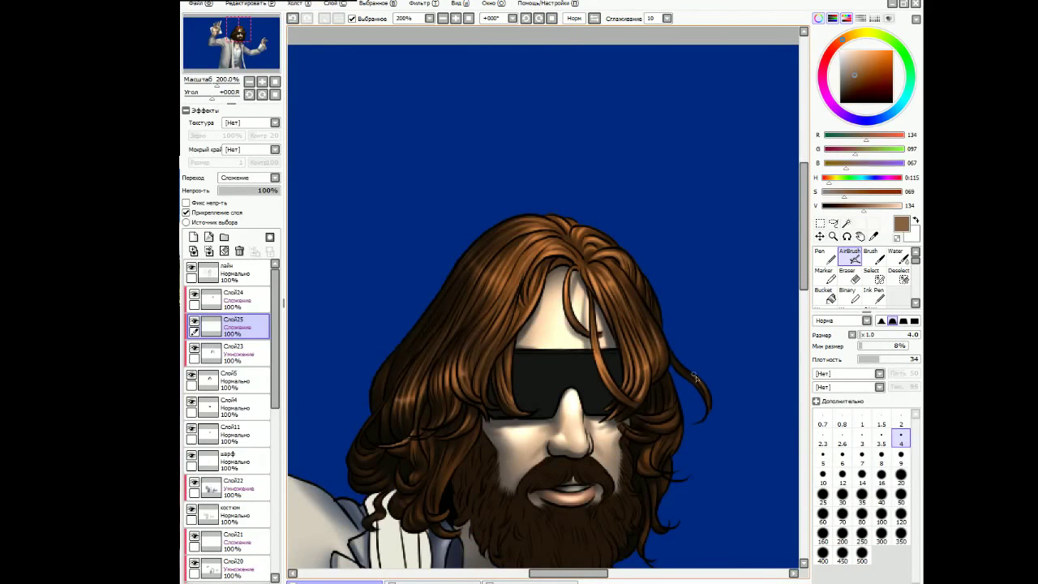
Highlight the outer strands and curls on the shorter-haired side and refine the crown with the AirBrush at sizes 9 and 4.
{"action": "key", "text": "bracketright"}
{"action": "key", "text": "bracketright"}
{"action": "key", "text": "bracketright"}
{"action": "key", "text": "bracketright"}
{"action": "key", "text": "bracketright"}
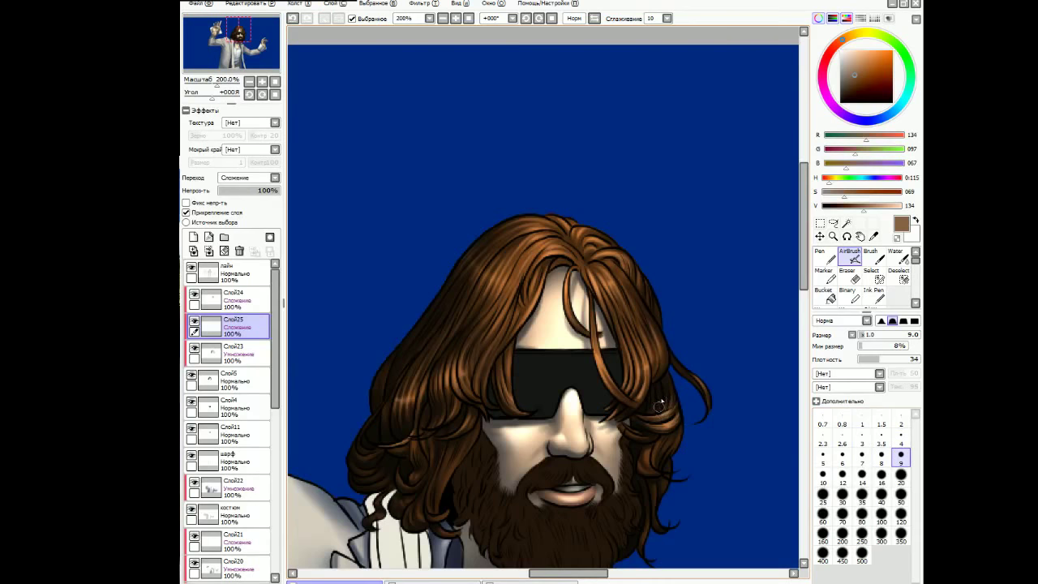
{"action": "key", "text": "bracketleft"}
{"action": "key", "text": "bracketleft"}
{"action": "key", "text": "bracketleft"}
{"action": "key", "text": "bracketleft"}
{"action": "key", "text": "bracketleft"}
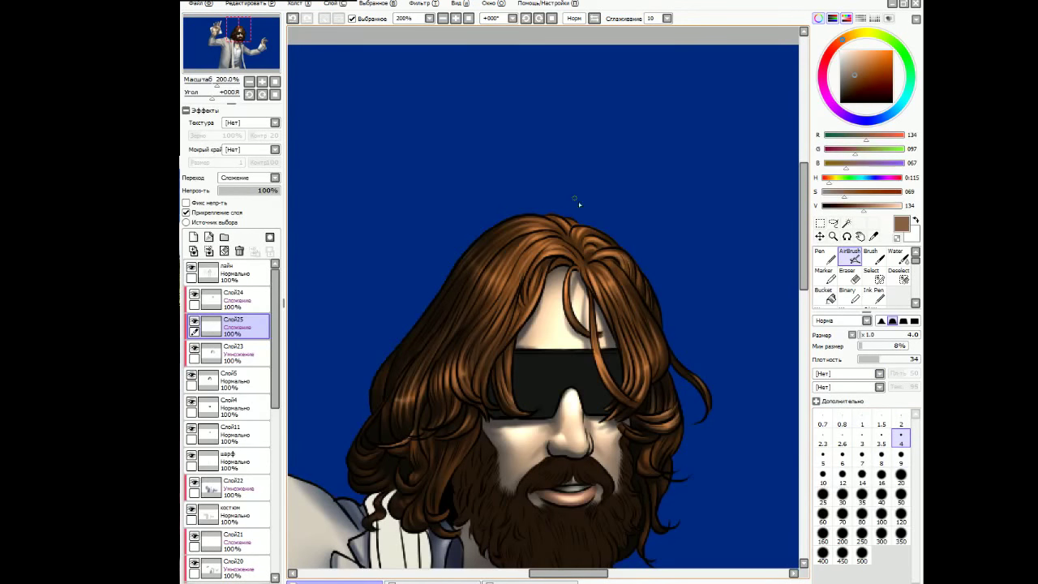
{"action": "scroll", "coordinate": [598, 276], "scroll_direction": "down", "scroll_amount": 2}
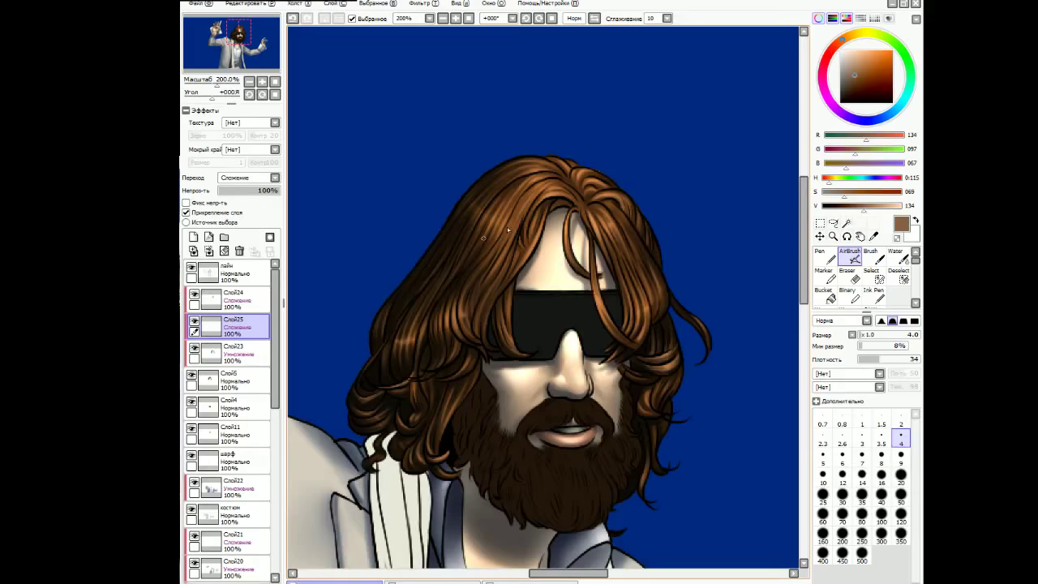
Add a soft glow to the hair with the size 120 AirBrush on a clipped Addition layer at 59% opacity beneath the Multiply shadows.
{"action": "scroll", "coordinate": [508, 232], "scroll_direction": "down", "scroll_amount": 4}
{"action": "left_click", "coordinate": [430, 582]}
{"action": "left_click", "coordinate": [388, 581]}
{"action": "left_click", "coordinate": [387, 582]}
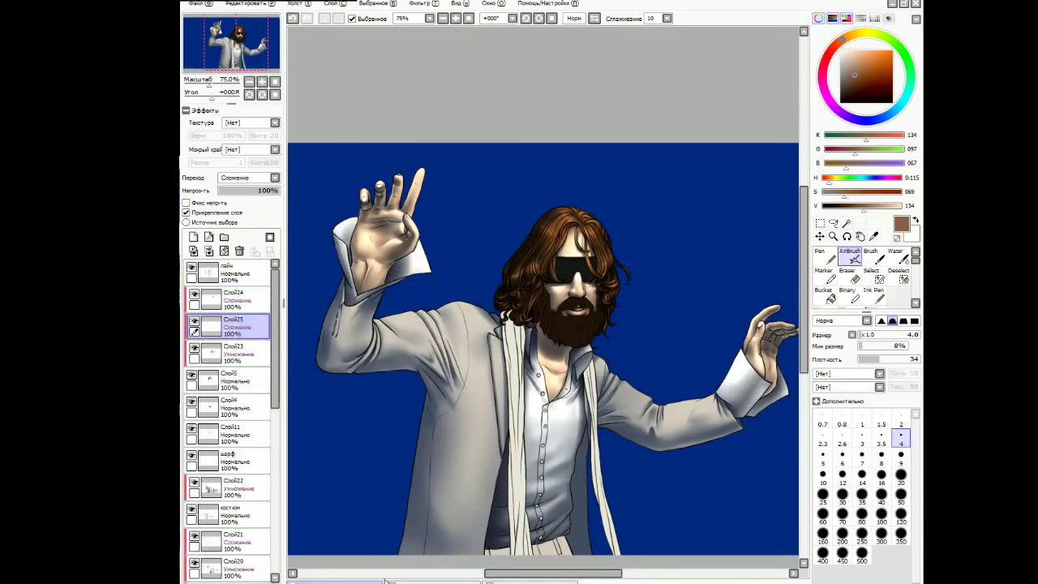
{"action": "left_click", "coordinate": [194, 237]}
{"action": "scroll", "coordinate": [248, 177], "scroll_direction": "up", "scroll_amount": 1}
{"action": "left_click", "coordinate": [902, 516]}
{"action": "left_click", "coordinate": [882, 320]}
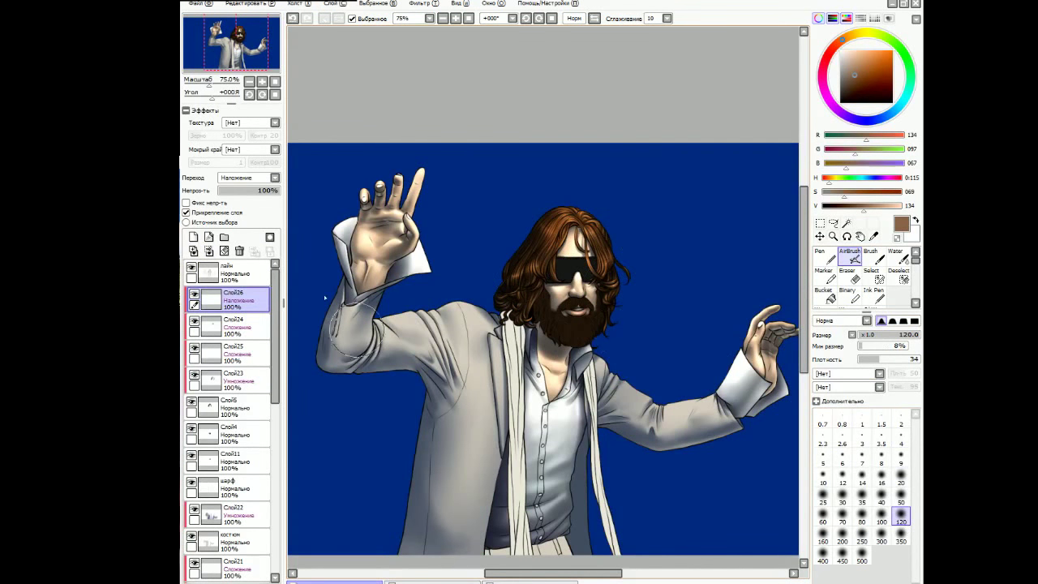
{"action": "scroll", "coordinate": [546, 237], "scroll_direction": "down", "scroll_amount": 2}
{"action": "left_click_drag", "start_coordinate": [231, 300], "coordinate": [231, 354]}
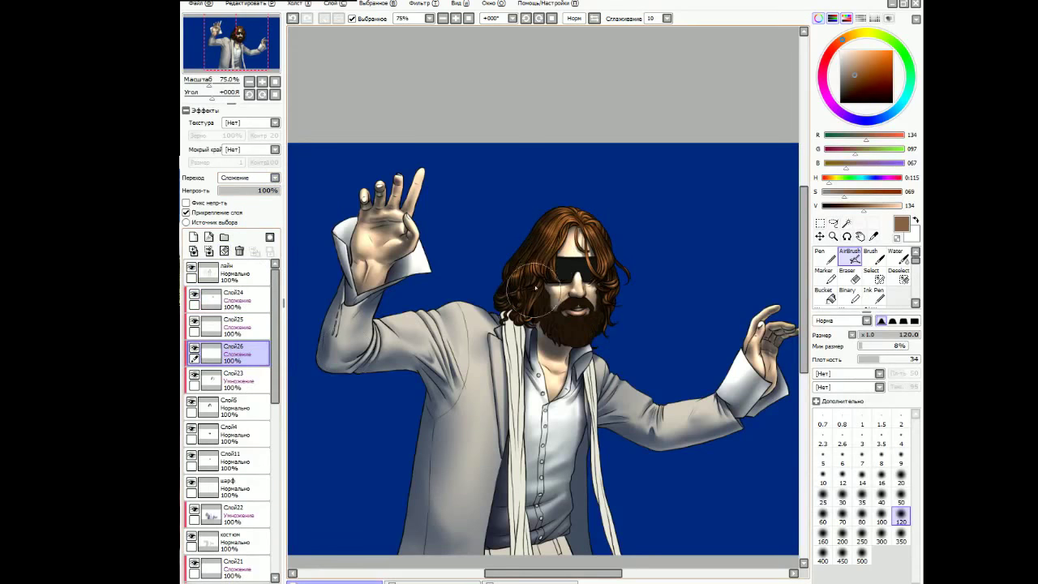
{"action": "mouse_move", "coordinate": [275, 190]}
{"action": "left_mouse_down"}
{"action": "mouse_move", "coordinate": [235, 193]}
{"action": "mouse_move", "coordinate": [256, 198]}
{"action": "left_mouse_up"}
{"action": "left_click_drag", "start_coordinate": [256, 343], "coordinate": [258, 373]}
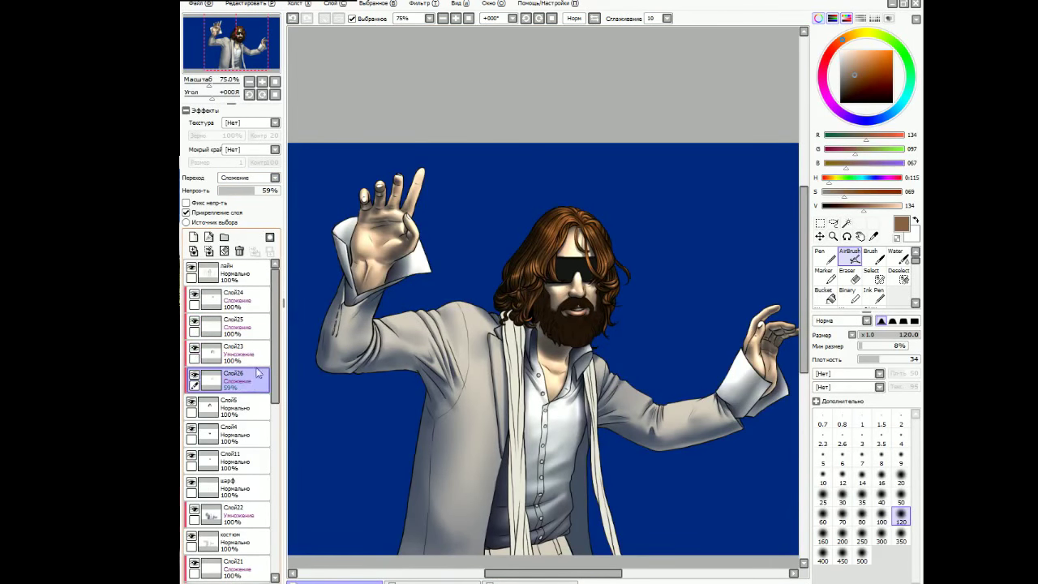
Tint the hair's outer edges with the background blue using the size 120 AirBrush on a new clipped Overlay layer.
{"action": "left_click_drag", "start_coordinate": [804, 273], "coordinate": [805, 265]}
{"action": "left_click", "coordinate": [193, 237]}
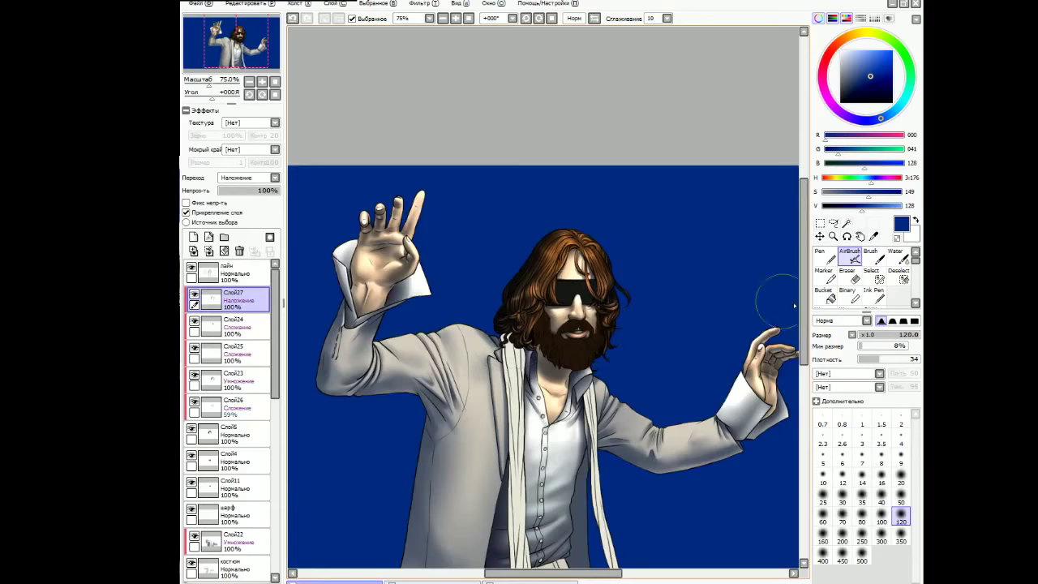
{"action": "scroll", "coordinate": [576, 333], "scroll_direction": "down", "scroll_amount": 1}
Add a clipped Multiply layer directly above the beard layer and sample dark brown (36, 22, 11) for its shadows.
{"action": "left_click", "coordinate": [227, 487]}
{"action": "left_click", "coordinate": [193, 237]}
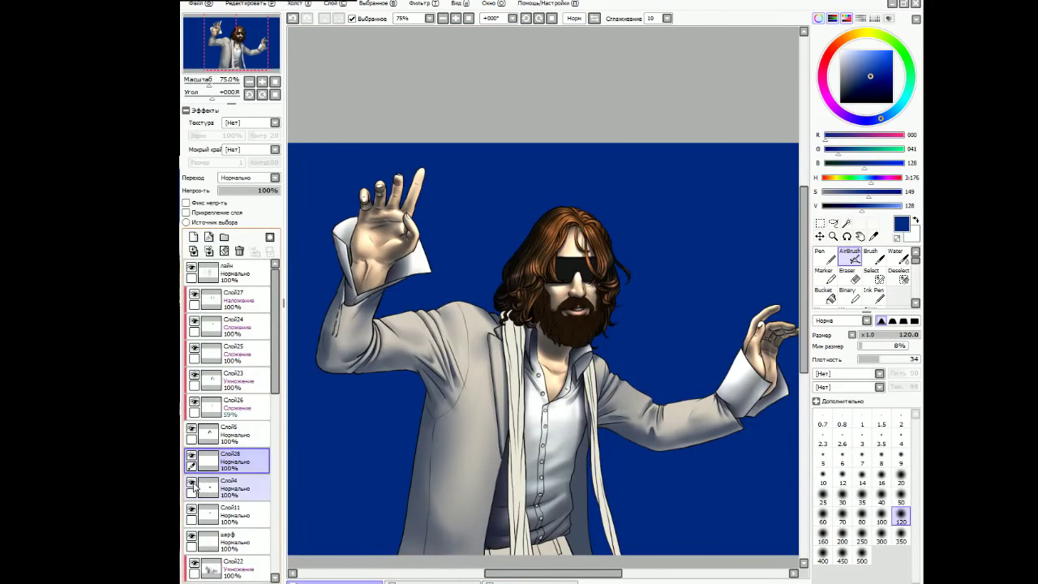
{"action": "scroll", "coordinate": [193, 484], "scroll_direction": "down", "scroll_amount": 2}
{"action": "left_click", "coordinate": [186, 211]}
{"action": "key", "text": "ctrl+plus"}
{"action": "key", "text": "ctrl+plus"}
{"action": "scroll", "coordinate": [275, 178], "scroll_direction": "down", "scroll_amount": 1}
{"action": "left_click", "coordinate": [596, 351], "text": "alt"}
{"action": "scroll", "coordinate": [752, 232], "scroll_direction": "up", "scroll_amount": 3}
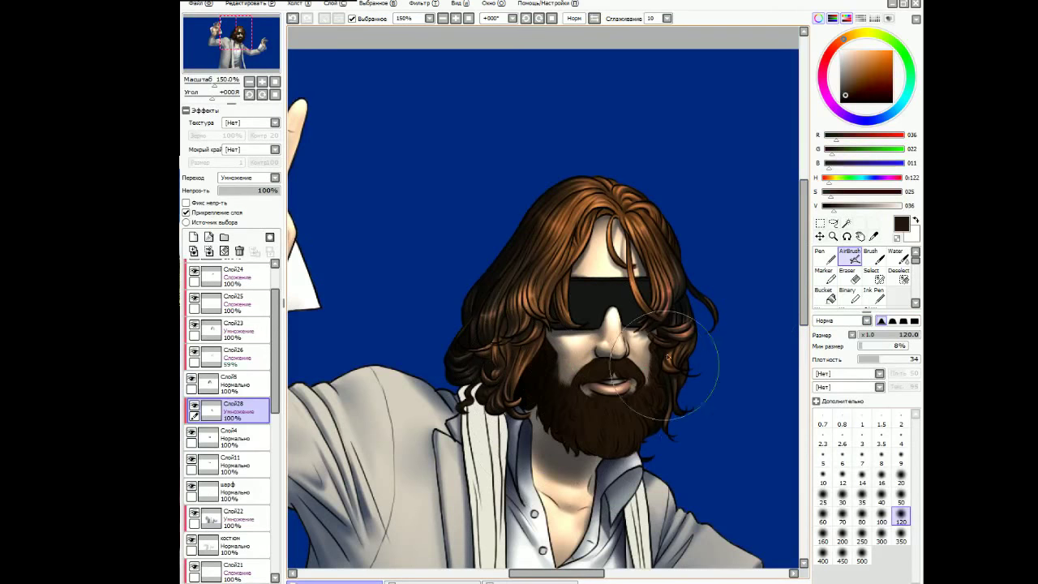
Shade the sides and underside of the beard broadly with the soft AirBrush at sizes 35 and 50.
{"action": "key", "text": "bracketleft"}
{"action": "key", "text": "bracketleft"}
{"action": "key", "text": "bracketleft"}
{"action": "key", "text": "bracketleft"}
{"action": "key", "text": "bracketleft"}
{"action": "key", "text": "bracketleft"}
{"action": "key", "text": "bracketleft"}
{"action": "left_click", "coordinate": [456, 18]}
{"action": "left_click", "coordinate": [530, 582]}
{"action": "left_click", "coordinate": [334, 581]}
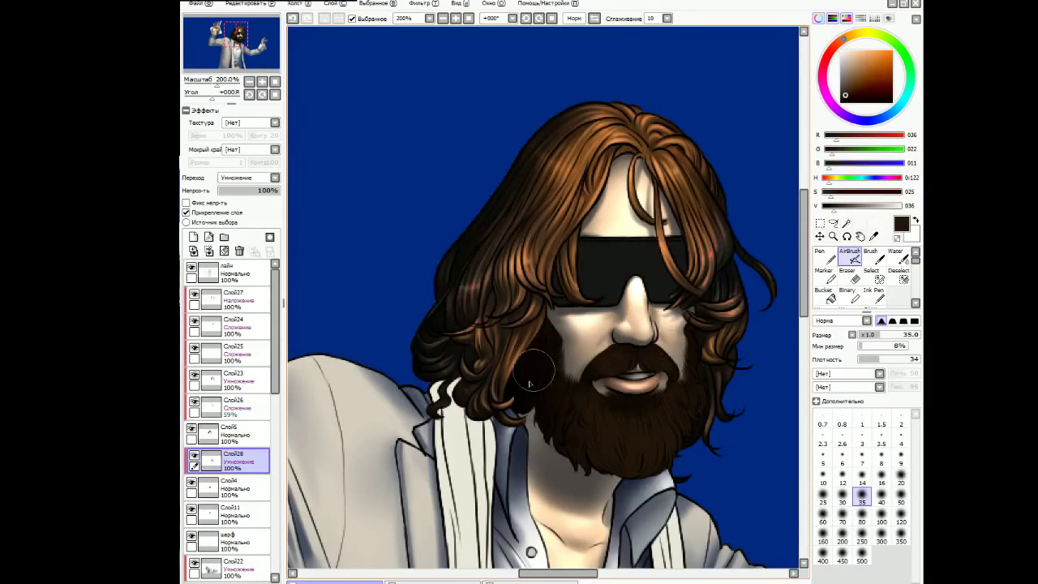
{"action": "key", "text": "bracketright"}
{"action": "key", "text": "bracketright"}
{"action": "scroll", "coordinate": [573, 368], "scroll_direction": "up", "scroll_amount": 1}
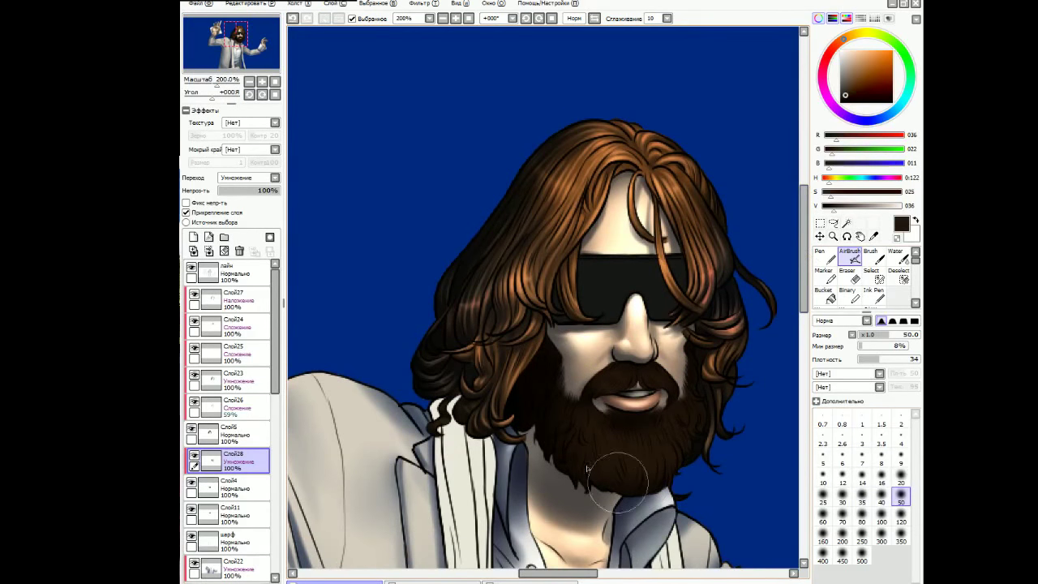
Draw fine dark strands through the beard with the firmer AirBrush at size 4.
{"action": "key", "text": "bracketleft"}
{"action": "key", "text": "bracketleft"}
{"action": "key", "text": "bracketleft"}
{"action": "key", "text": "bracketleft"}
{"action": "key", "text": "bracketleft"}
{"action": "key", "text": "bracketleft"}
{"action": "key", "text": "bracketleft"}
{"action": "key", "text": "bracketleft"}
{"action": "key", "text": "bracketleft"}
{"action": "key", "text": "bracketleft"}
{"action": "key", "text": "bracketleft"}
{"action": "key", "text": "bracketleft"}
{"action": "key", "text": "bracketleft"}
{"action": "key", "text": "bracketleft"}
{"action": "key", "text": "bracketleft"}
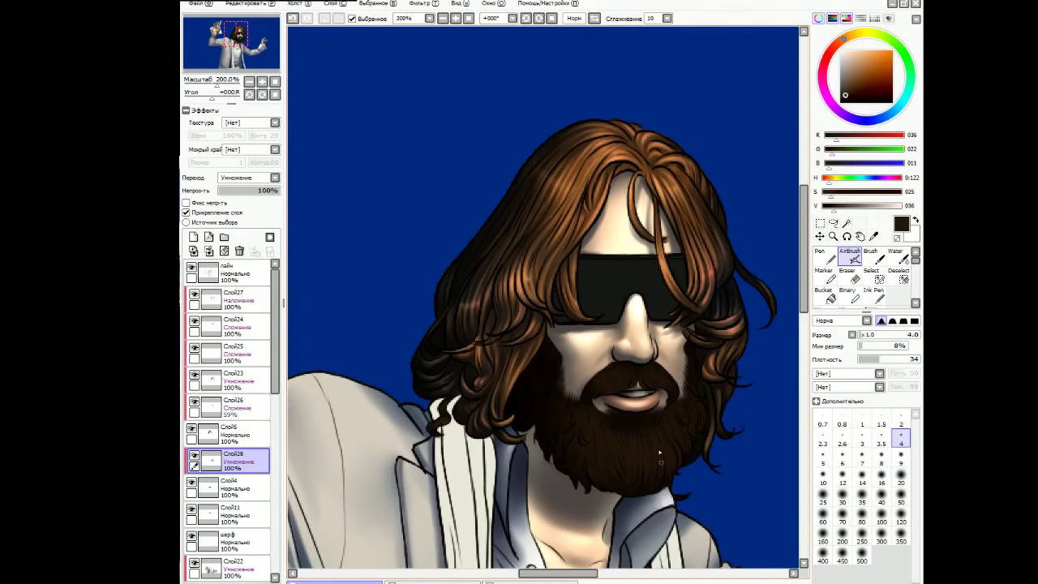
{"action": "key", "text": "period"}
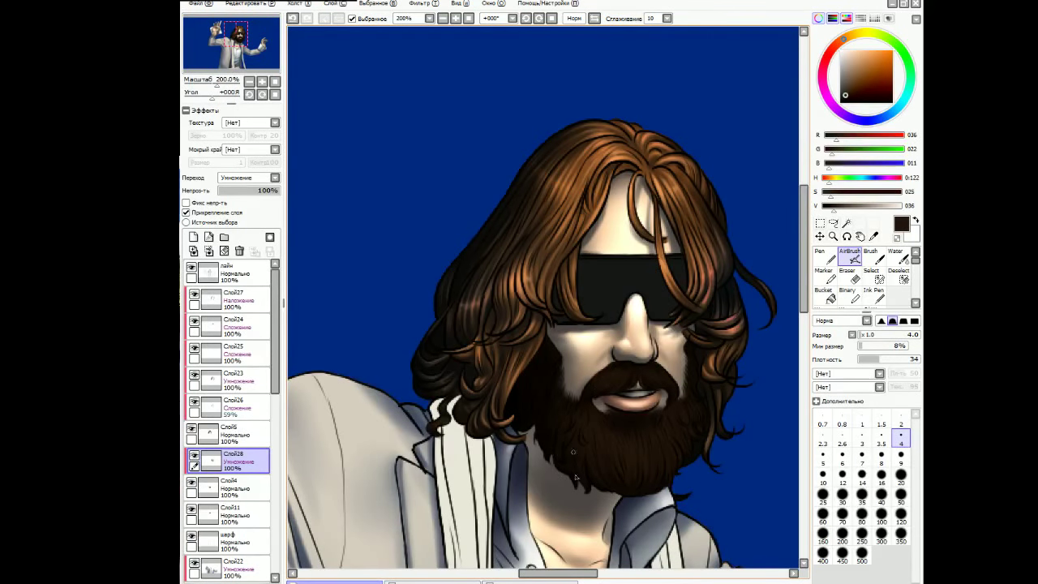
Add a clipped Addition layer above the beard's shadow layer and compare the beard with its shadows hidden and shown.
{"action": "key", "text": "ctrl+shift+n"}
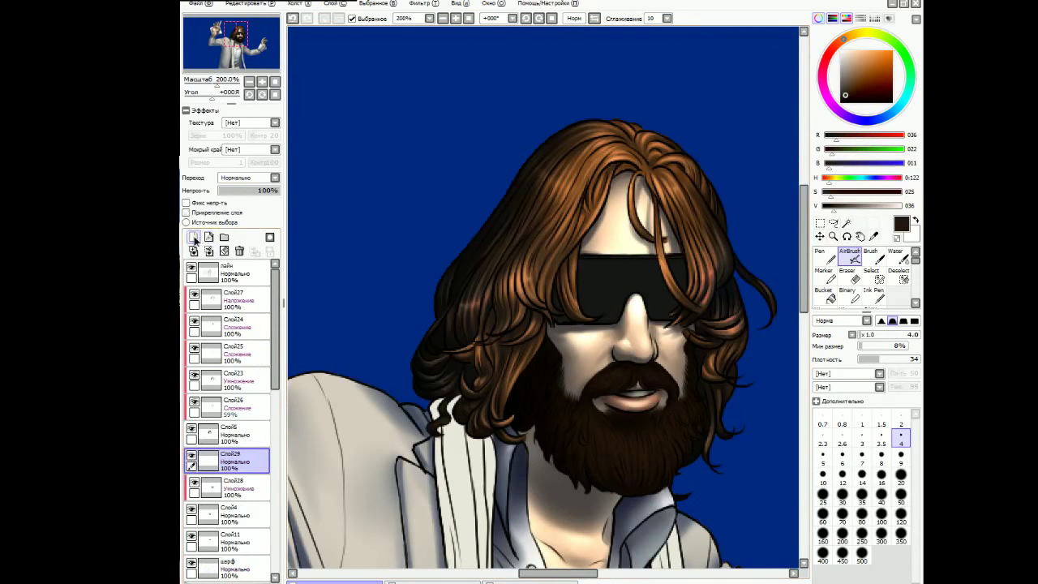
{"action": "left_click", "coordinate": [195, 485]}
{"action": "left_click", "coordinate": [196, 485]}
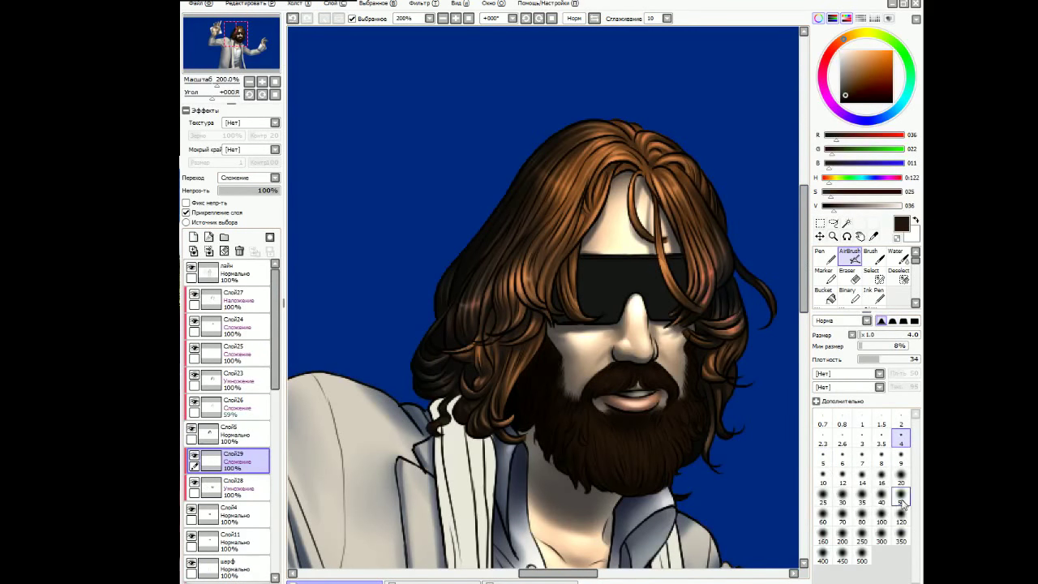
Highlight strands across the moustache and both sides of the beard with the firmer AirBrush at size 9.
{"action": "left_click", "coordinate": [900, 478]}
{"action": "scroll", "coordinate": [509, 41], "scroll_direction": "up", "scroll_amount": 1}
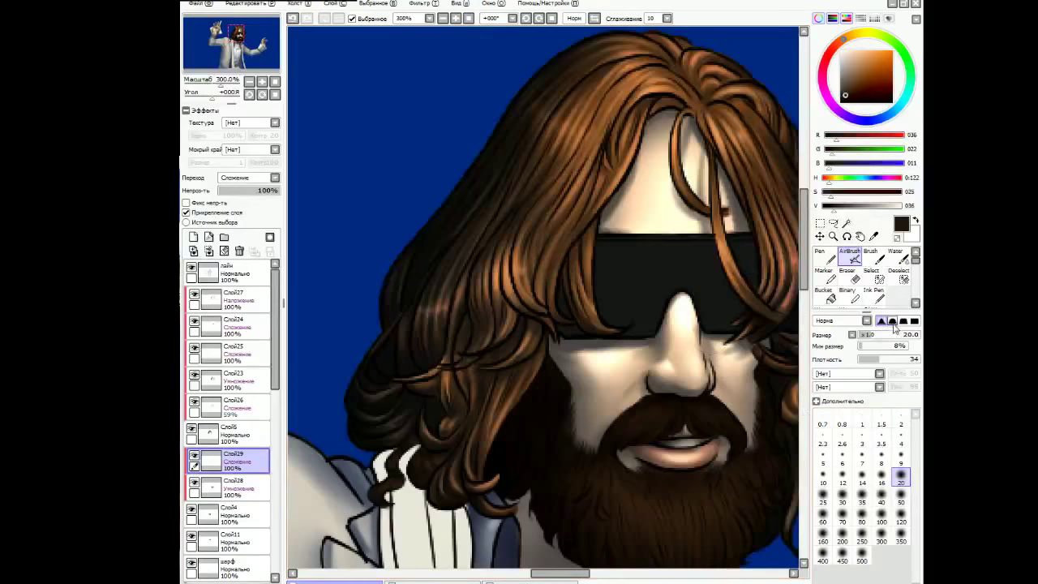
{"action": "key", "text": "["}
{"action": "key", "text": "["}
{"action": "key", "text": "["}
{"action": "key", "text": "["}
{"action": "key", "text": "["}
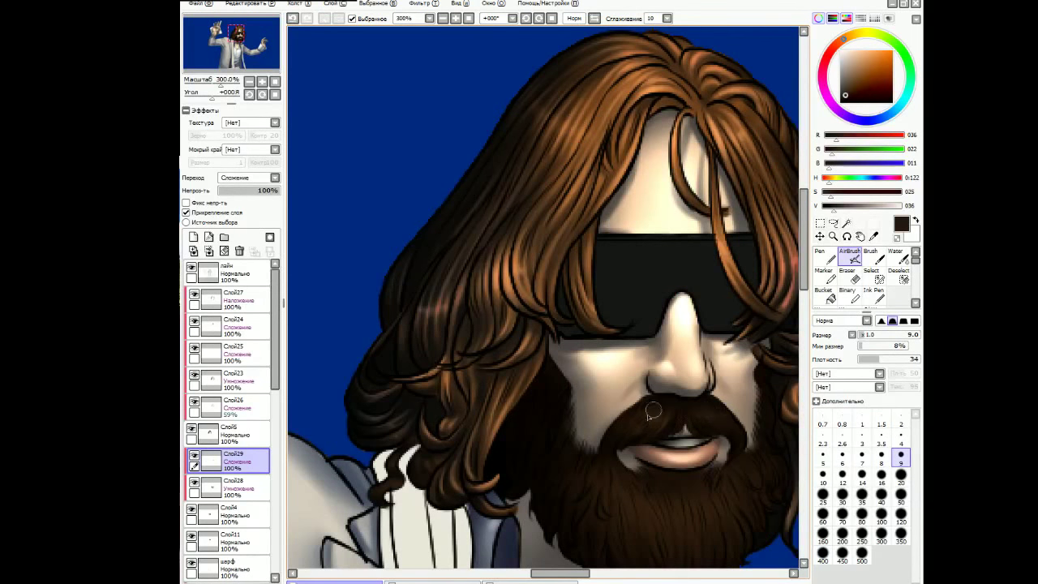
{"action": "scroll", "coordinate": [718, 381], "scroll_direction": "down", "scroll_amount": 1}
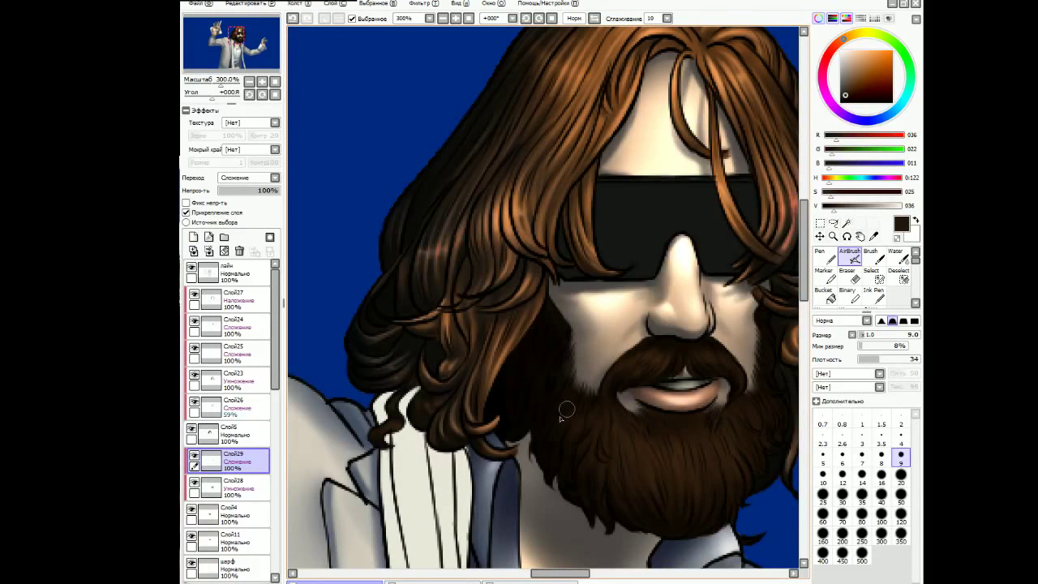
{"action": "left_click_drag", "start_coordinate": [548, 361], "coordinate": [387, 453]}
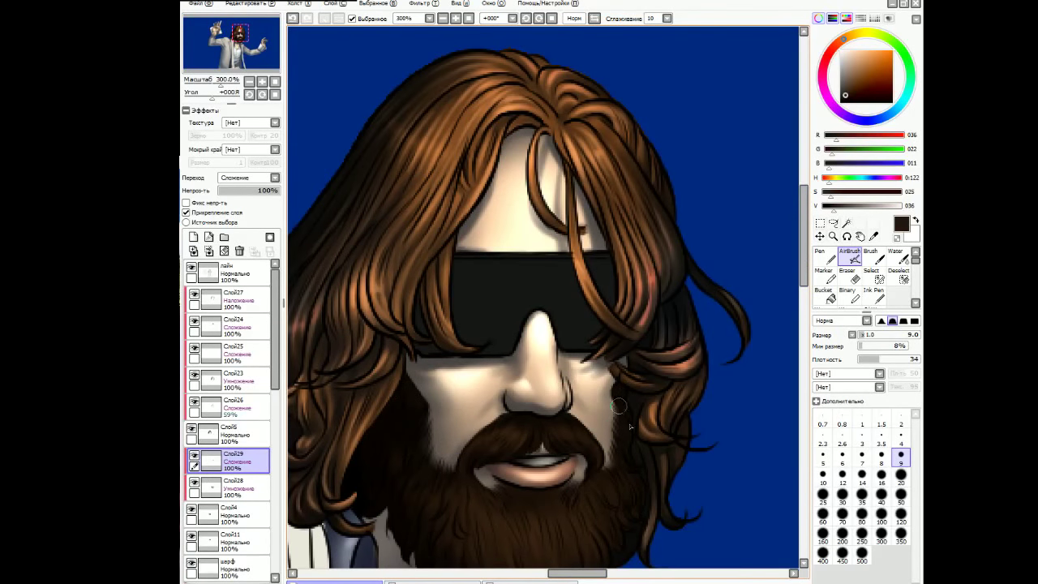
{"action": "scroll", "coordinate": [608, 503], "scroll_direction": "down", "scroll_amount": 2}
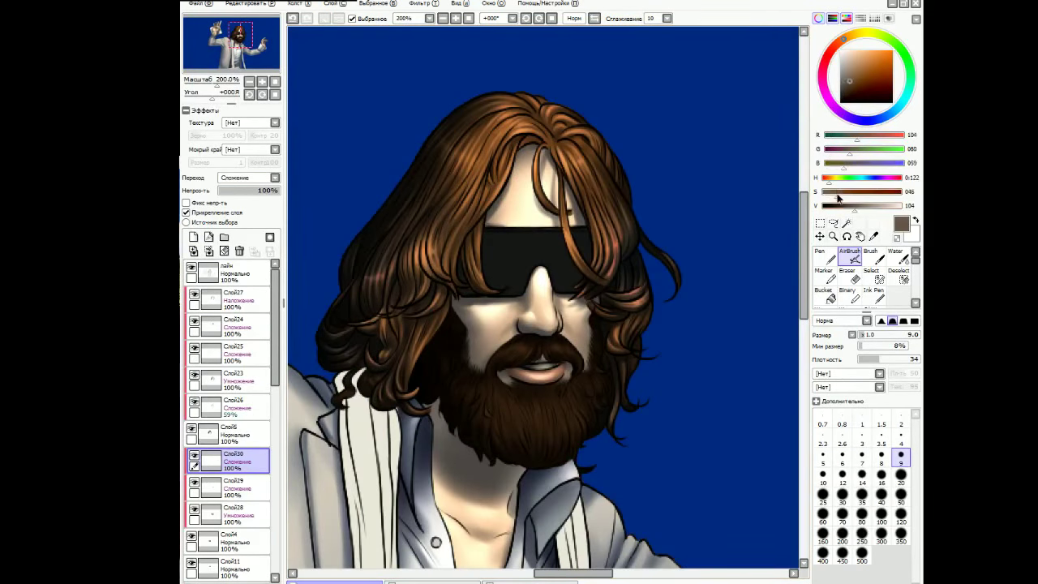
Brush a soft reddish-grey glow (118, 97, 100) over the beard with the AirBrush at sizes 50 and 100 on another Addition layer.
{"action": "left_click_drag", "start_coordinate": [842, 167], "coordinate": [856, 167]}
{"action": "left_click", "coordinate": [882, 320]}
{"action": "left_click", "coordinate": [901, 494]}
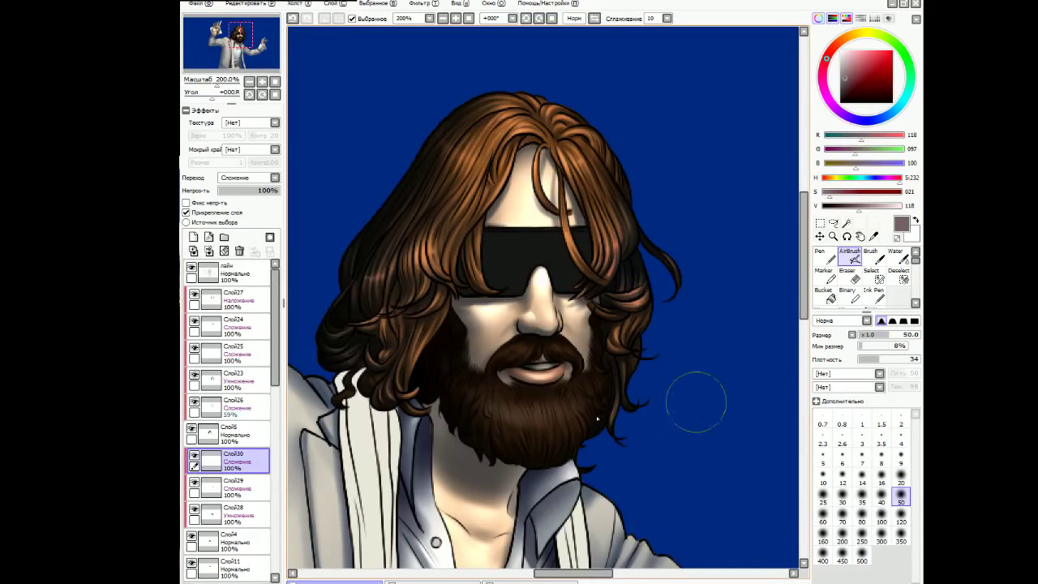
{"action": "left_click", "coordinate": [881, 514]}
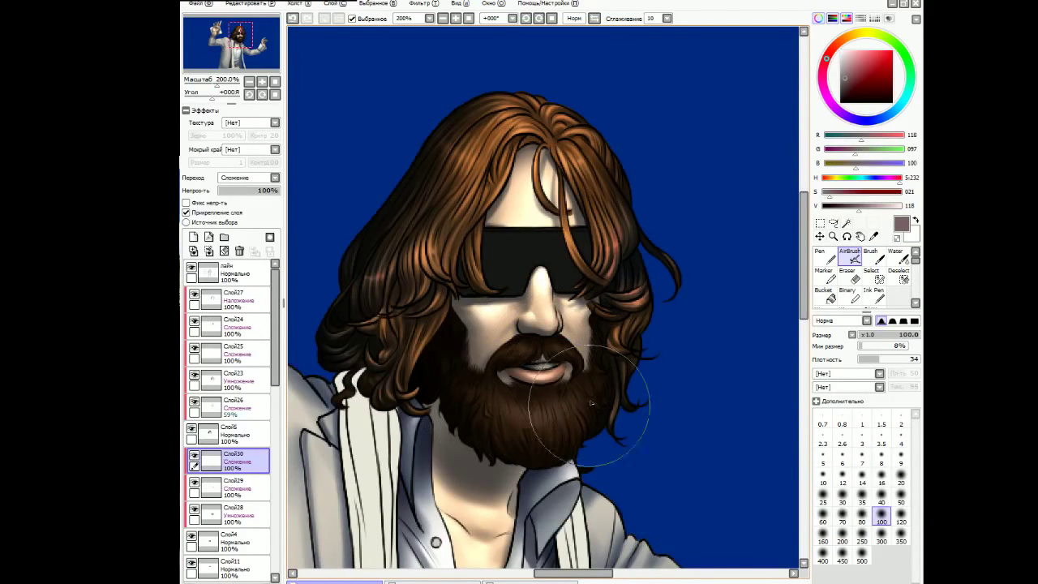
Build up lighter strands on the chin and beard with the soft AirBrush at sizes 20 and 9.
{"action": "left_click", "coordinate": [901, 477]}
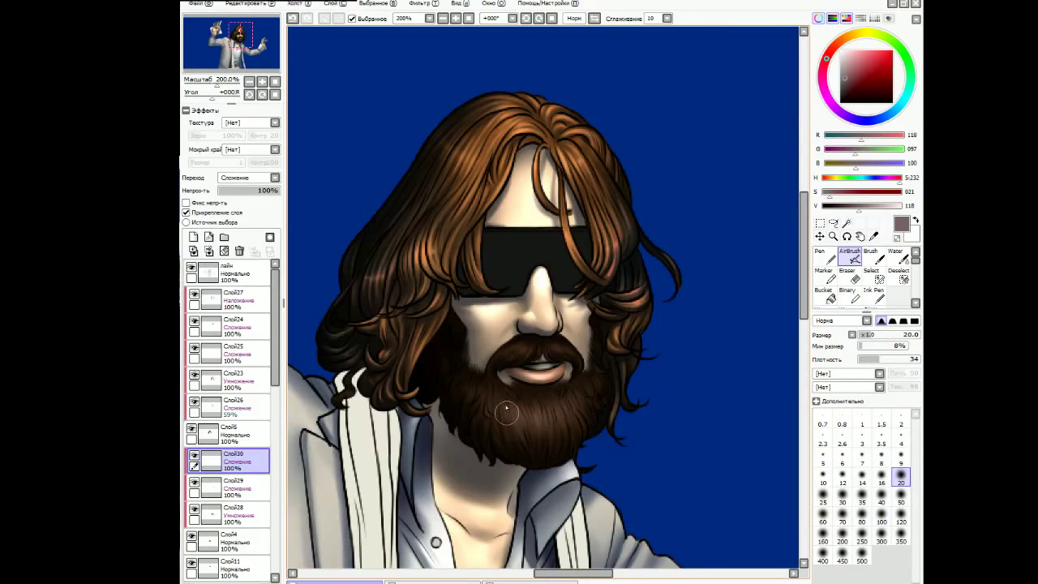
{"action": "key", "text": "bracketleft"}
{"action": "key", "text": "bracketleft"}
{"action": "key", "text": "bracketleft"}
{"action": "key", "text": "bracketleft"}
{"action": "key", "text": "bracketleft"}
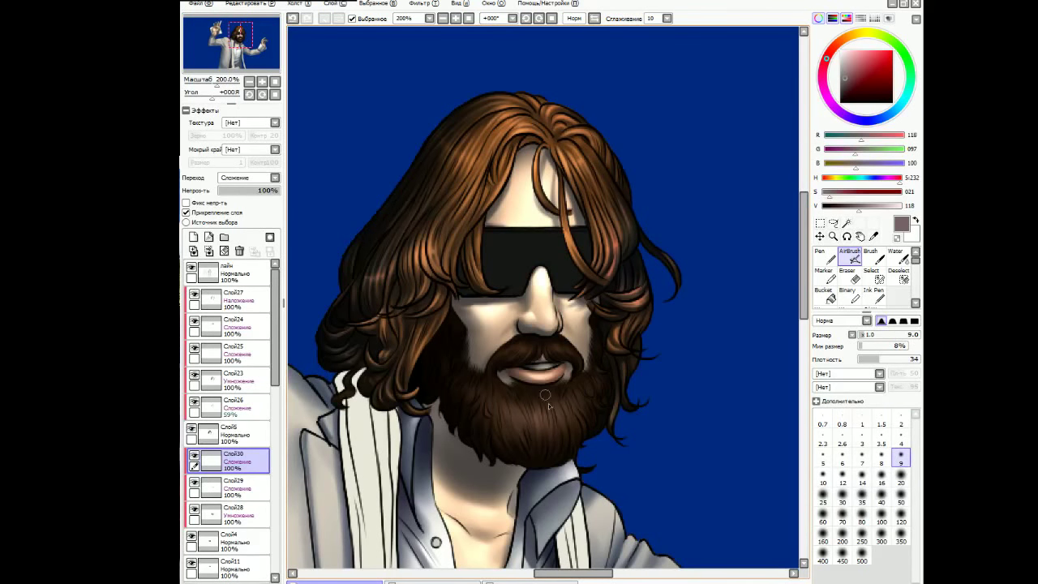
{"action": "left_click_drag", "start_coordinate": [583, 421], "coordinate": [503, 402]}
{"action": "scroll", "coordinate": [618, 447], "scroll_direction": "down", "scroll_amount": 1}
Tint the beard with the background blue using the size 50 AirBrush on a new clipped Overlay layer.
{"action": "left_click", "coordinate": [193, 237]}
{"action": "left_click", "coordinate": [901, 496]}
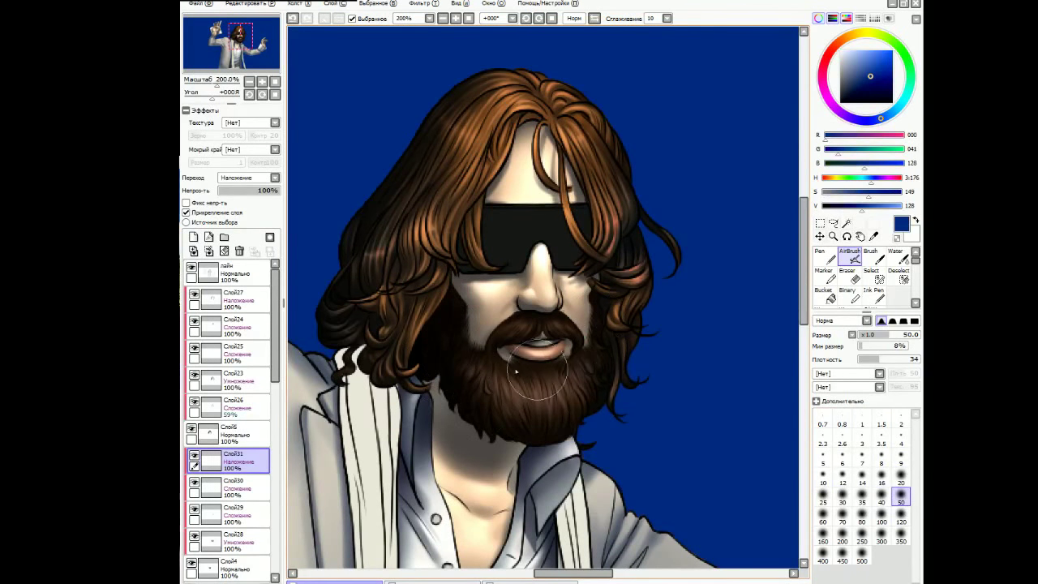
{"action": "scroll", "coordinate": [458, 53], "scroll_direction": "down", "scroll_amount": 2}
Add a clipped Addition layer beneath the beard's Overlay tint and try a pale yellow (255, 245, 200) glow with the size 350 AirBrush.
{"action": "left_click", "coordinate": [193, 237]}
{"action": "key", "text": "ctrl+minus"}
{"action": "left_click", "coordinate": [247, 177]}
{"action": "left_click", "coordinate": [244, 195]}
{"action": "left_click", "coordinate": [775, 331], "text": "alt"}
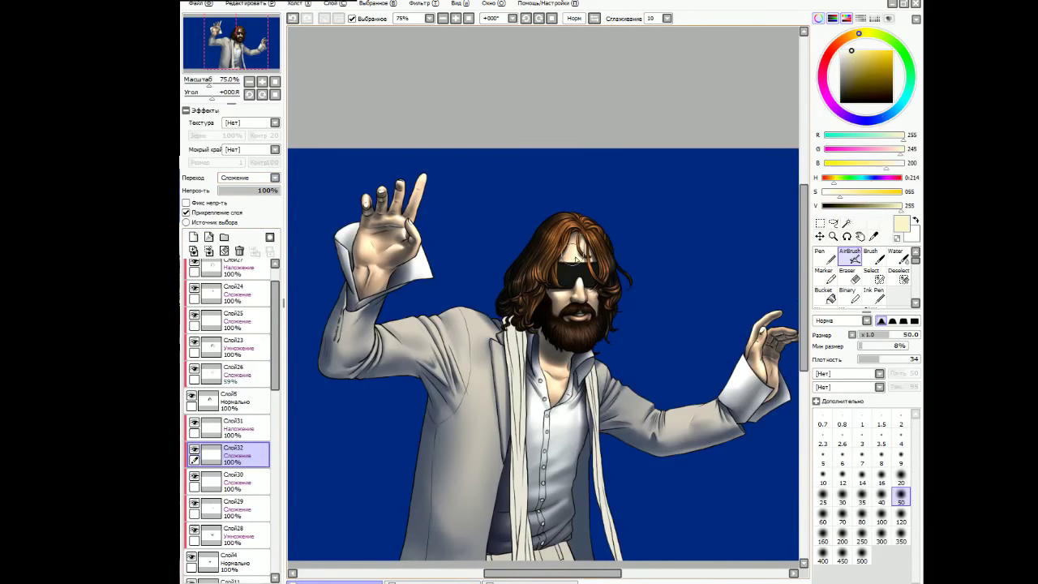
{"action": "left_click", "coordinate": [901, 535]}
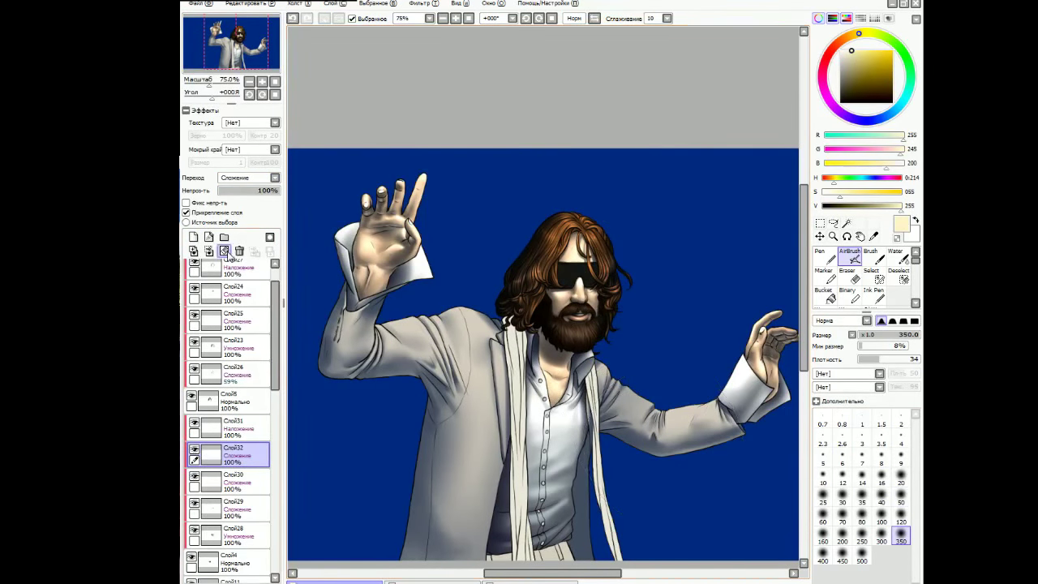
Shade the upper shirt buttons in sampled grey (146, 144, 158) with the size 50 AirBrush on the beard's Multiply layer.
{"action": "left_click_drag", "start_coordinate": [552, 574], "coordinate": [558, 574]}
{"action": "left_click_drag", "start_coordinate": [804, 276], "coordinate": [804, 303]}
{"action": "scroll", "coordinate": [231, 422], "scroll_direction": "down", "scroll_amount": 4}
{"action": "left_click", "coordinate": [232, 447]}
{"action": "left_click", "coordinate": [236, 422]}
{"action": "key", "text": "ctrl+plus"}
{"action": "key", "text": "ctrl+plus"}
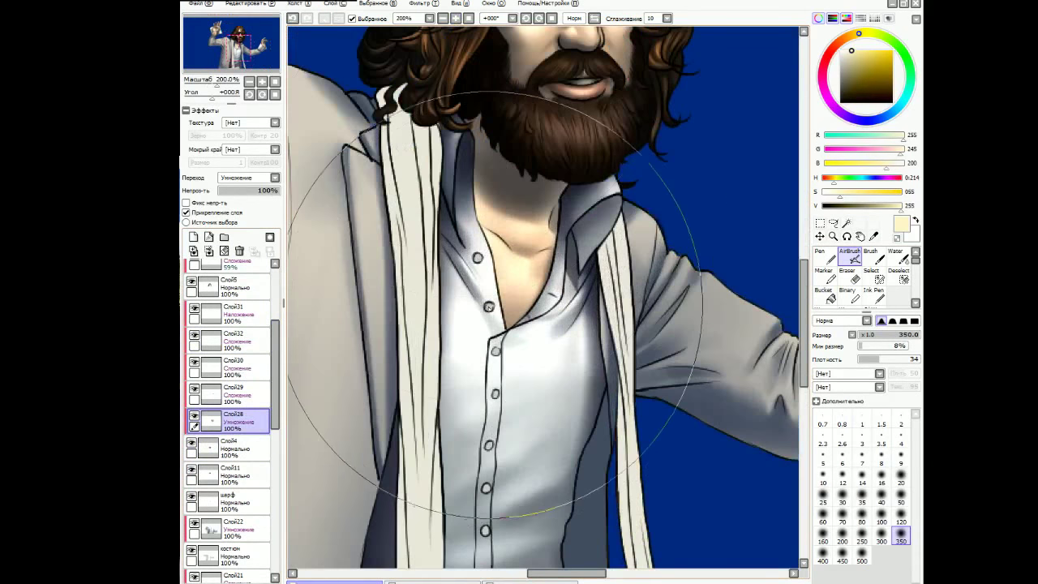
{"action": "scroll", "coordinate": [544, 325], "scroll_direction": "down", "scroll_amount": 1}
{"action": "left_click", "coordinate": [487, 415], "text": "alt"}
{"action": "left_click", "coordinate": [901, 497]}
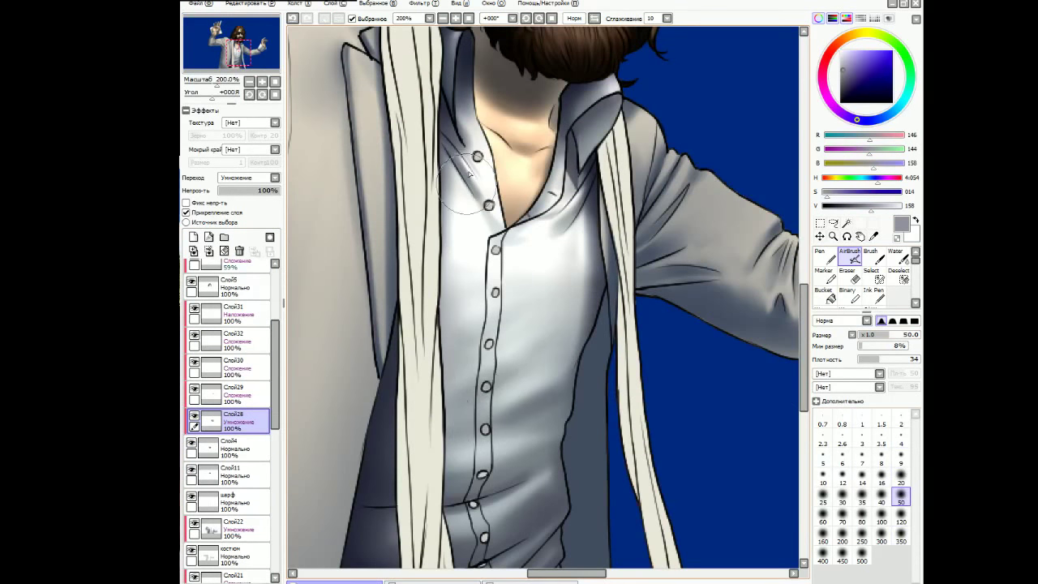
Shade the lower shirt buttons down to the waist with the AirBrush at size 20.
{"action": "scroll", "coordinate": [503, 235], "scroll_direction": "down", "scroll_amount": 1}
{"action": "key", "text": "bracketleft"}
{"action": "key", "text": "bracketleft"}
{"action": "key", "text": "bracketleft"}
{"action": "key", "text": "bracketleft"}
{"action": "key", "text": "bracketleft"}
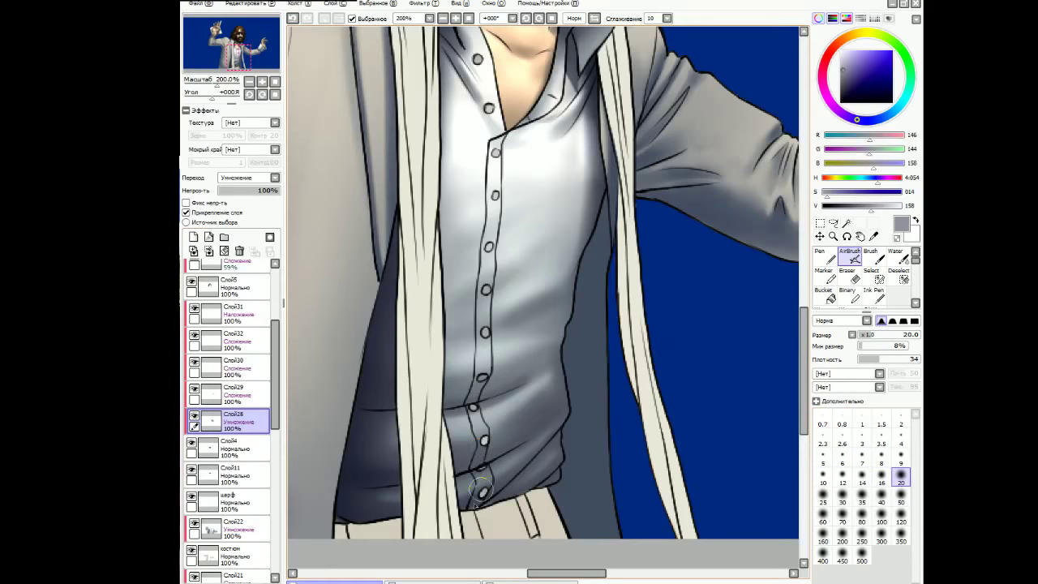
Touch up the trousers beside the scarf at the waist with the size 16 Pen in sampled light grey (230, 228, 224) on their base layer.
{"action": "scroll", "coordinate": [517, 467], "scroll_direction": "down", "scroll_amount": 1}
{"action": "scroll", "coordinate": [276, 447], "scroll_direction": "down", "scroll_amount": 2}
{"action": "left_click", "coordinate": [268, 463]}
{"action": "scroll", "coordinate": [273, 456], "scroll_direction": "down", "scroll_amount": 3}
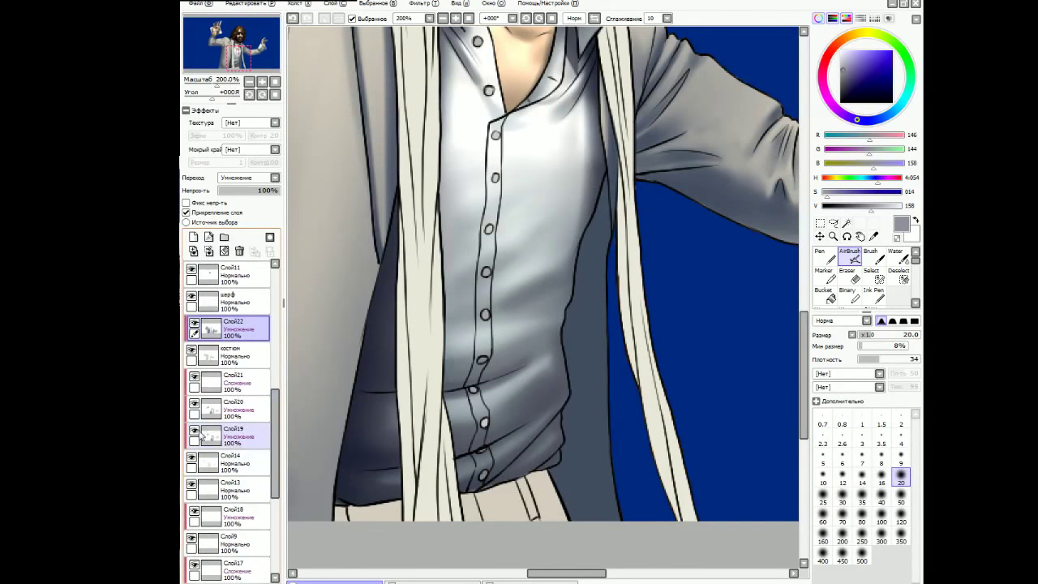
{"action": "left_click", "coordinate": [236, 462]}
{"action": "left_click", "coordinate": [460, 490], "text": "alt"}
{"action": "key", "text": "n"}
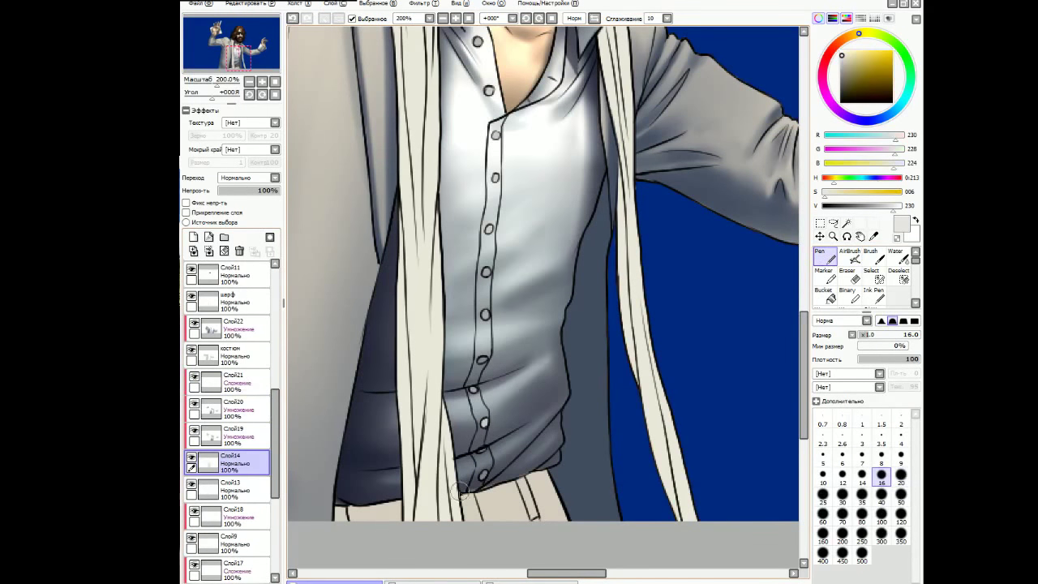
Shade the shirt buttons in blue-grey (120, 130, 162) with the size 20 AirBrush on the beard and buttons' Multiply layer.
{"action": "left_click", "coordinate": [531, 472], "text": "ctrl"}
{"action": "left_click", "coordinate": [511, 365], "text": "alt"}
{"action": "key", "text": "v"}
{"action": "left_click", "coordinate": [479, 383], "text": "alt"}
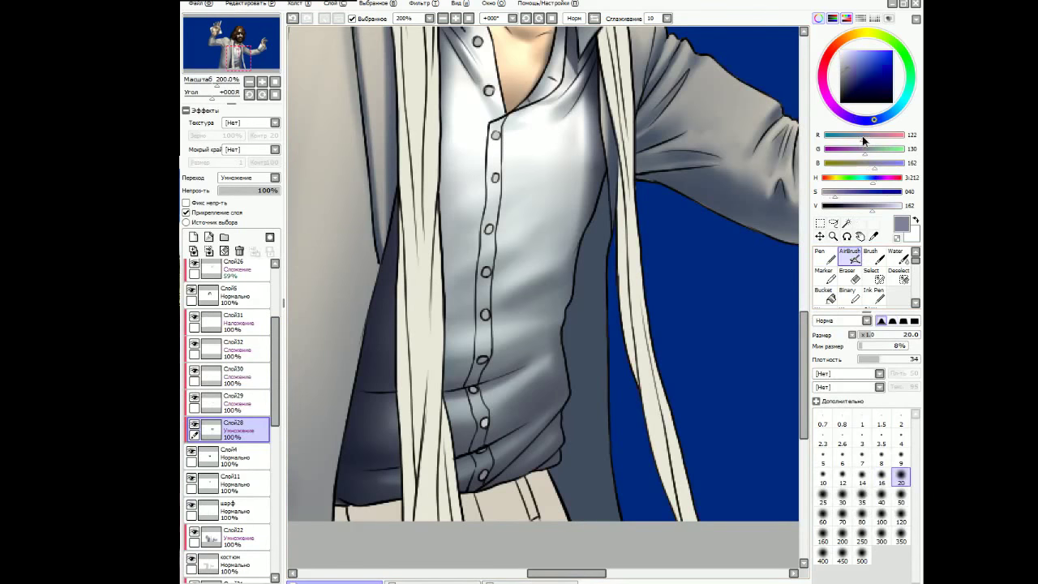
{"action": "scroll", "coordinate": [598, 331], "scroll_direction": "up", "scroll_amount": 2}
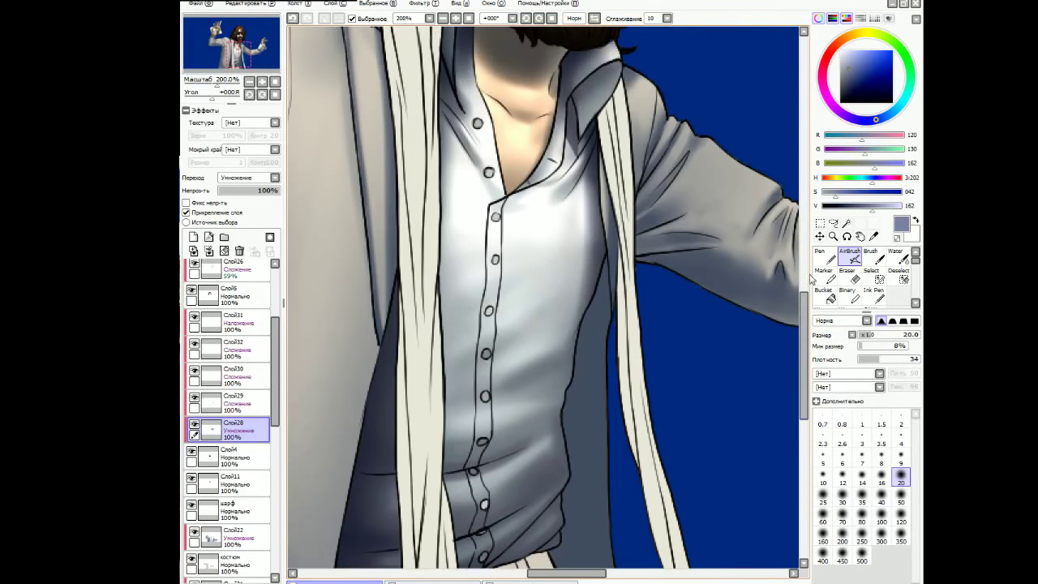
Brighten the shirt buttons in light grey (206, 204, 200) with the size 20 AirBrush on the clipped Addition layer.
{"action": "left_click_drag", "start_coordinate": [598, 331], "coordinate": [649, 313]}
{"action": "left_click", "coordinate": [519, 548], "text": "ctrl"}
{"action": "left_click", "coordinate": [550, 202], "text": "alt"}
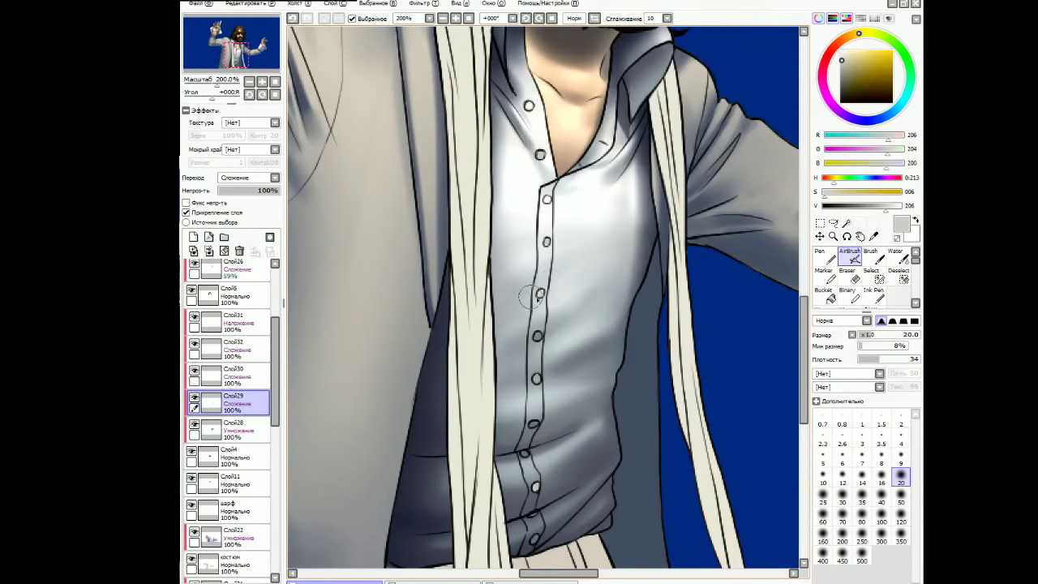
Darken the shirt buttons in sampled dark grey (76, 79, 96) with the size 4 Pen on the beard and buttons' Multiply layer.
{"action": "scroll", "coordinate": [548, 466], "scroll_direction": "up", "scroll_amount": 2}
{"action": "left_click", "coordinate": [901, 438]}
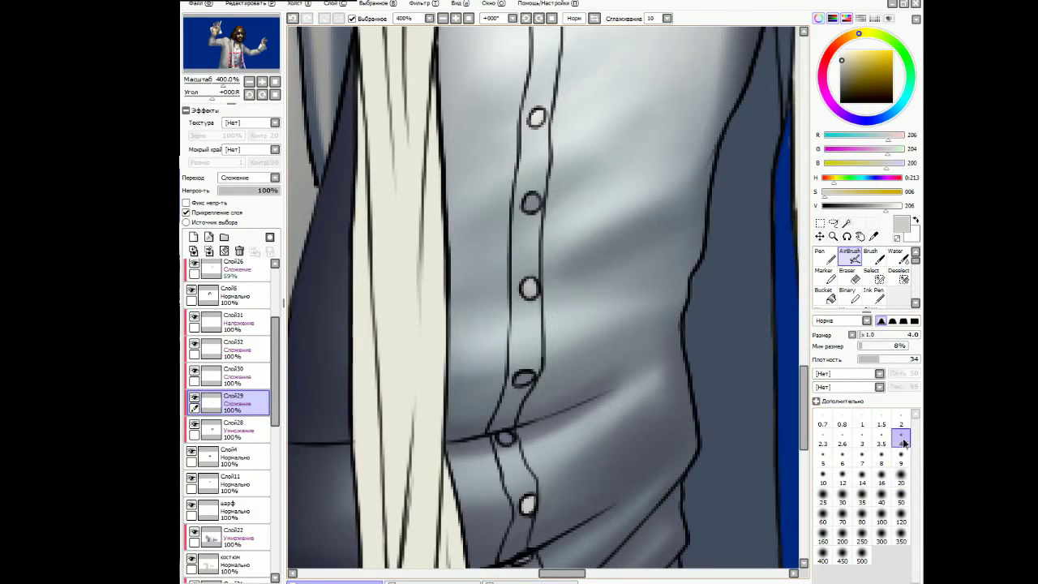
{"action": "left_click", "coordinate": [520, 381], "text": "alt"}
{"action": "left_click", "coordinate": [520, 382], "text": "ctrl"}
{"action": "key", "text": "n"}
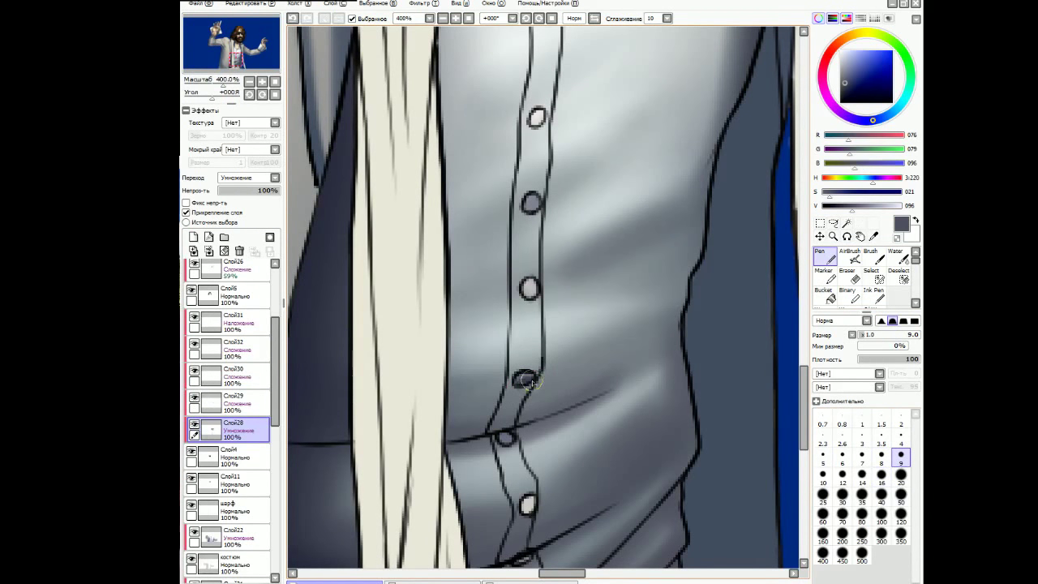
{"action": "scroll", "coordinate": [507, 434], "scroll_direction": "down", "scroll_amount": 3}
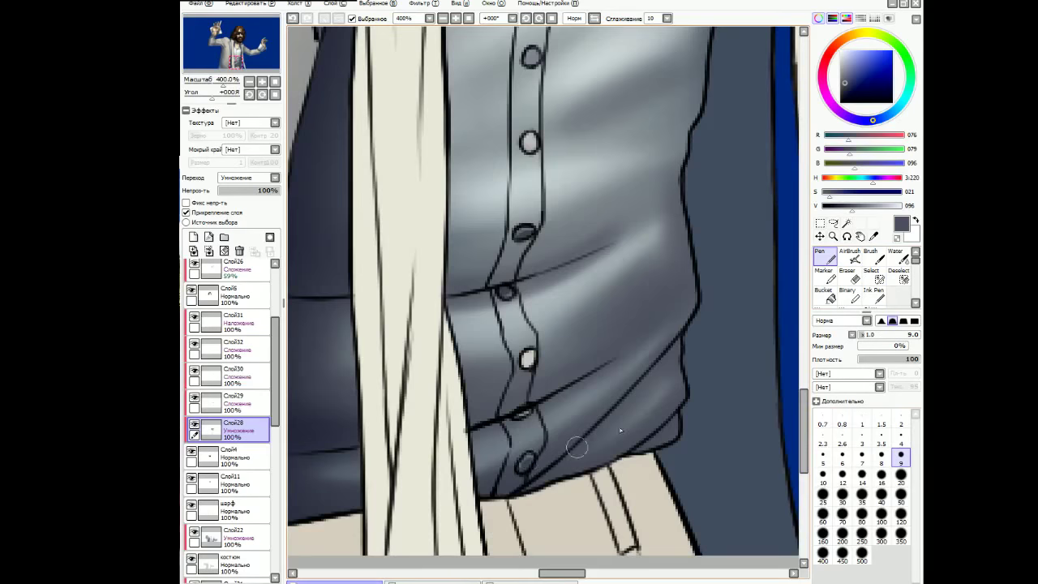
{"action": "scroll", "coordinate": [524, 473], "scroll_direction": "up", "scroll_amount": 2}
{"action": "key", "text": "bracketleft"}
{"action": "key", "text": "bracketleft"}
{"action": "key", "text": "bracketleft"}
{"action": "key", "text": "bracketleft"}
{"action": "key", "text": "bracketleft"}
{"action": "scroll", "coordinate": [526, 478], "scroll_direction": "up", "scroll_amount": 5}
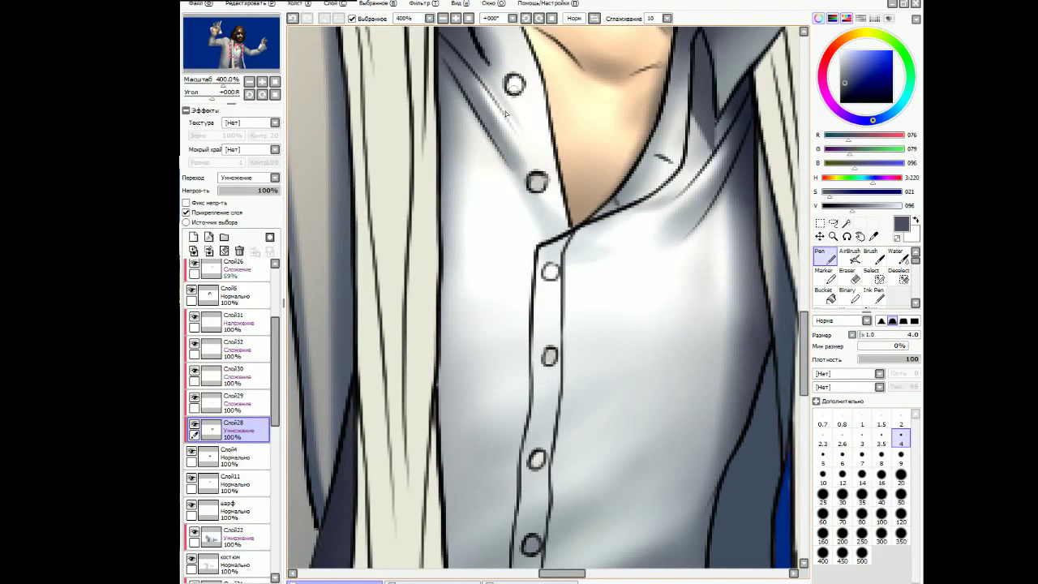
Add white (255, 255, 255) highlights to the shirt buttons with the size 4 Pen on the clipped Addition layer.
{"action": "key", "text": "ctrl+Up"}
{"action": "key", "text": "x"}
{"action": "key", "text": "ctrl+minus"}
{"action": "key", "text": "ctrl+minus"}
{"action": "key", "text": "ctrl+minus"}
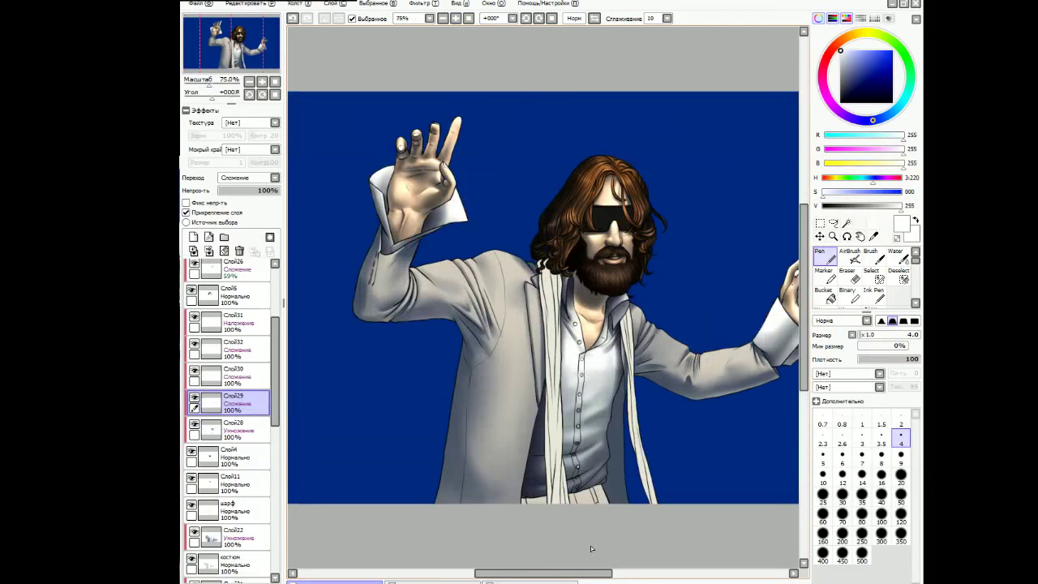
Create a new clipped layer above the scarf layer and set its blending mode to Multiply.
{"action": "key", "text": "ctrl+plus"}
{"action": "scroll", "coordinate": [260, 442], "scroll_direction": "down", "scroll_amount": 2}
{"action": "left_click", "coordinate": [259, 442]}
{"action": "left_click", "coordinate": [193, 236]}
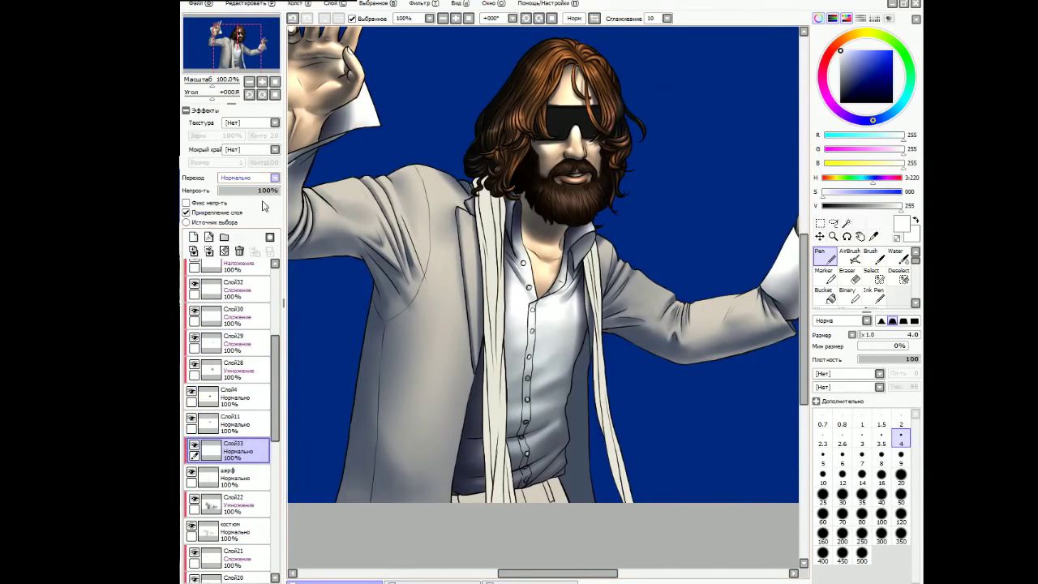
{"action": "left_click", "coordinate": [275, 177]}
{"action": "left_click", "coordinate": [243, 199]}
Wash both scarf ends in pale blue-grey (204, 213, 218) with the size 120 AirBrush on the new Multiply layer.
{"action": "left_click", "coordinate": [717, 334], "text": "alt"}
{"action": "left_click", "coordinate": [850, 258]}
{"action": "mouse_move", "coordinate": [884, 163]}
{"action": "left_mouse_down"}
{"action": "mouse_move", "coordinate": [896, 168]}
{"action": "mouse_move", "coordinate": [867, 176]}
{"action": "left_mouse_up"}
{"action": "left_click", "coordinate": [901, 496]}
{"action": "key", "text": "bracketright"}
{"action": "key", "text": "bracketright"}
{"action": "key", "text": "bracketright"}
{"action": "key", "text": "bracketright"}
{"action": "key", "text": "bracketright"}
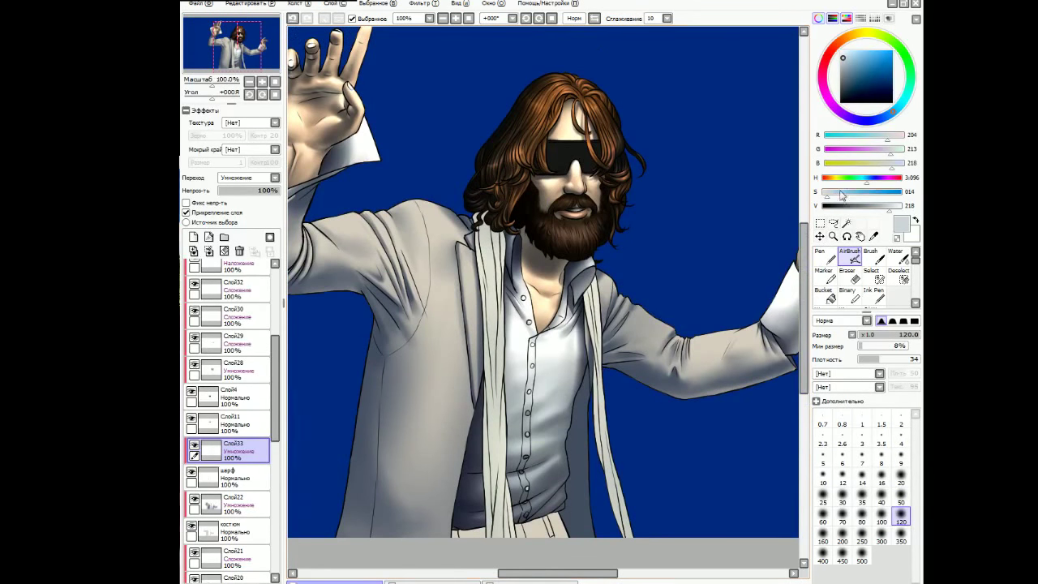
{"action": "scroll", "coordinate": [479, 165], "scroll_direction": "up", "scroll_amount": 1}
Shade the scarf folds beneath the hair in sampled blue-grey (125, 135, 174) with the AirBrush at size 9.
{"action": "left_click", "coordinate": [596, 406], "text": "alt"}
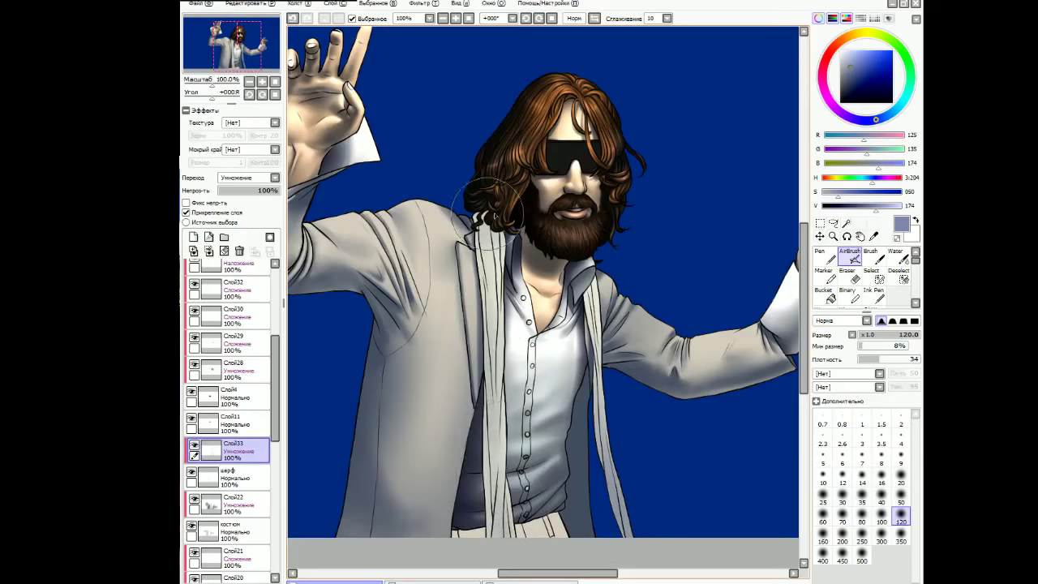
{"action": "scroll", "coordinate": [487, 213], "scroll_direction": "up", "scroll_amount": 2}
{"action": "scroll", "coordinate": [536, 244], "scroll_direction": "left", "scroll_amount": 1}
{"action": "key", "text": "bracketleft"}
{"action": "key", "text": "bracketleft"}
{"action": "key", "text": "bracketleft"}
{"action": "key", "text": "bracketleft"}
{"action": "key", "text": "bracketleft"}
{"action": "key", "text": "bracketleft"}
{"action": "key", "text": "bracketleft"}
{"action": "key", "text": "bracketleft"}
{"action": "key", "text": "bracketleft"}
{"action": "key", "text": "bracketleft"}
{"action": "key", "text": "bracketleft"}
{"action": "key", "text": "bracketleft"}
{"action": "key", "text": "bracketleft"}
{"action": "key", "text": "bracketleft"}
{"action": "key", "text": "bracketleft"}
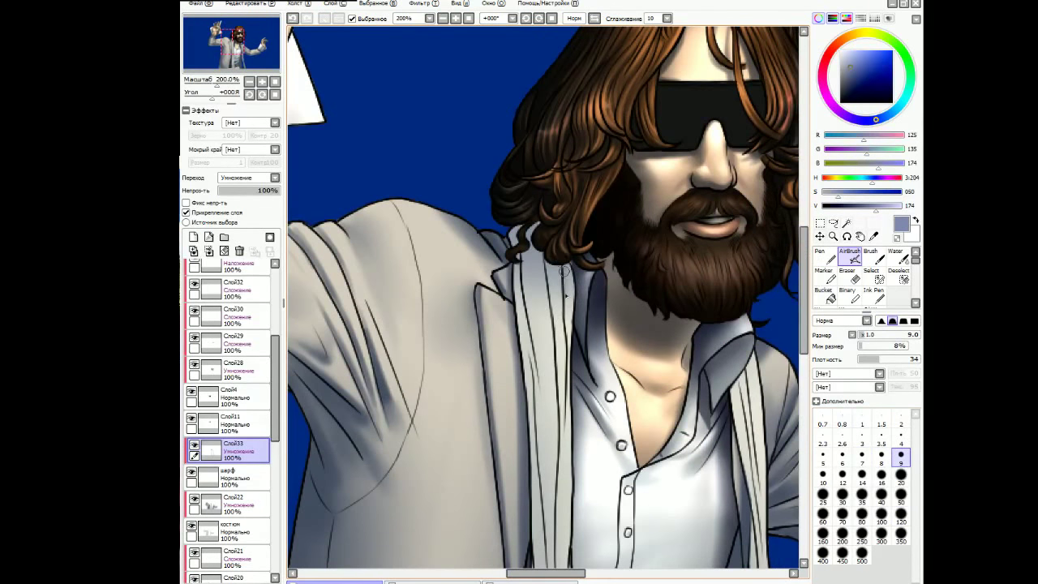
{"action": "left_click_drag", "start_coordinate": [550, 258], "coordinate": [553, 334]}
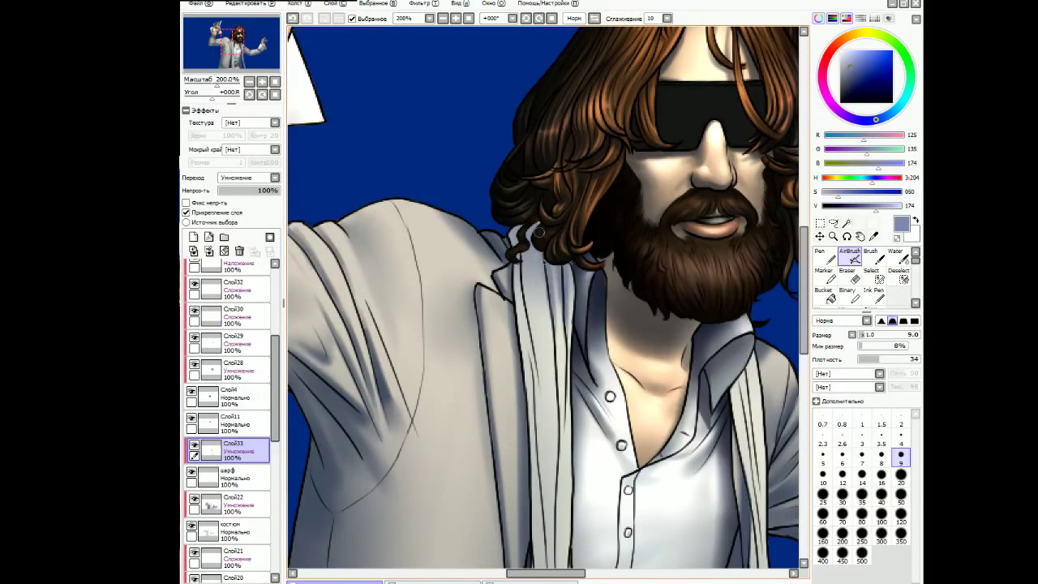
Deepen the scarf folds beside the lapel with the AirBrush at sizes 16 and 4, extending them down the chest.
{"action": "key", "text": "bracketright"}
{"action": "key", "text": "bracketright"}
{"action": "key", "text": "bracketright"}
{"action": "key", "text": "bracketright"}
{"action": "scroll", "coordinate": [523, 292], "scroll_direction": "down", "scroll_amount": 3}
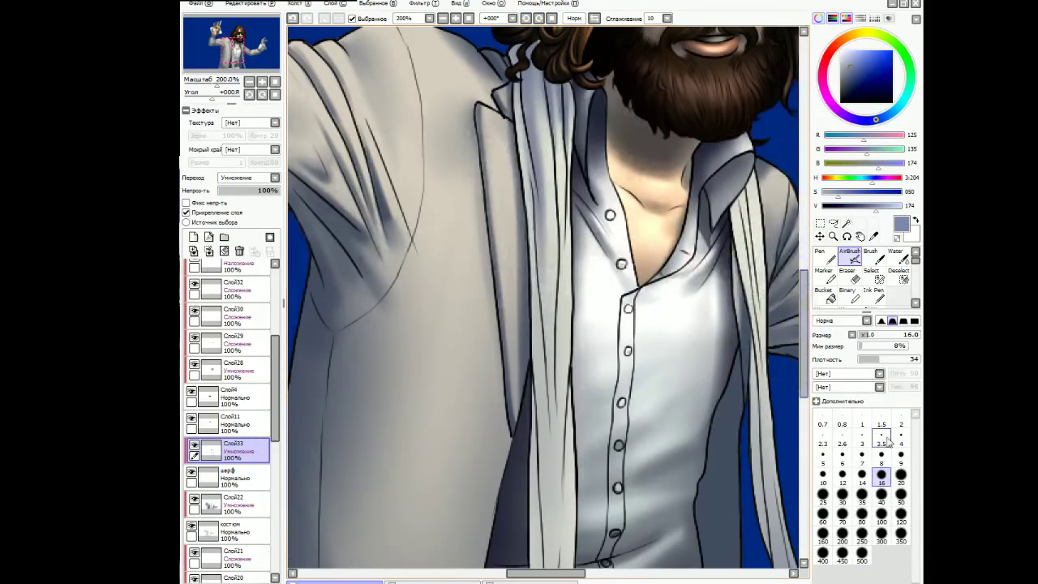
{"action": "key", "text": "bracketleft"}
{"action": "key", "text": "bracketleft"}
{"action": "key", "text": "bracketleft"}
{"action": "key", "text": "bracketleft"}
{"action": "key", "text": "bracketleft"}
{"action": "key", "text": "bracketleft"}
{"action": "key", "text": "bracketleft"}
{"action": "key", "text": "bracketleft"}
{"action": "key", "text": "bracketleft"}
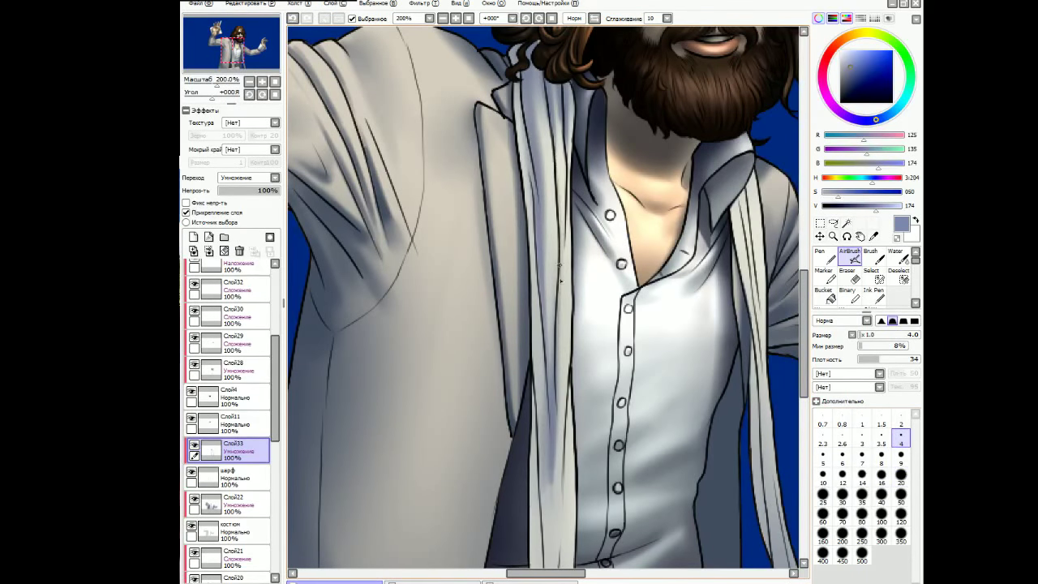
Shade the scarf's outer edge along the jacket from the lapel down to the waist with the size 9 AirBrush.
{"action": "key", "text": "bracketright"}
{"action": "key", "text": "bracketright"}
{"action": "key", "text": "bracketright"}
{"action": "key", "text": "bracketright"}
{"action": "key", "text": "bracketright"}
{"action": "mouse_move", "coordinate": [527, 154]}
{"action": "left_mouse_down"}
{"action": "mouse_move", "coordinate": [517, 252]}
{"action": "mouse_move", "coordinate": [529, 342]}
{"action": "left_mouse_up"}
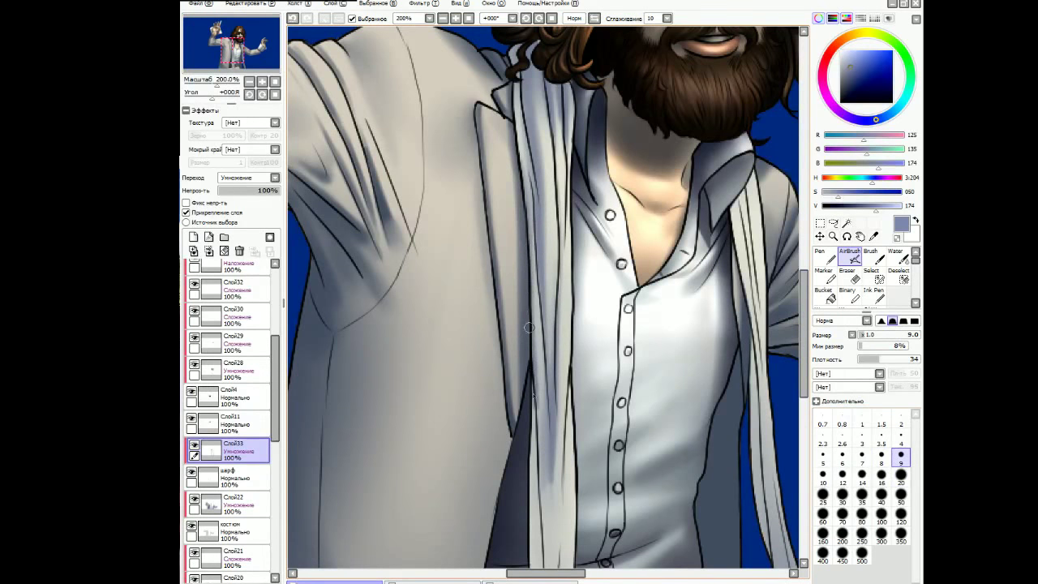
{"action": "scroll", "coordinate": [529, 342], "scroll_direction": "down", "scroll_amount": 3}
{"action": "left_click_drag", "start_coordinate": [531, 207], "coordinate": [535, 365]}
Darken the long folds of the scarf's lower half beside the shirt with the size 20 AirBrush.
{"action": "key", "text": "bracketright"}
{"action": "key", "text": "bracketright"}
{"action": "key", "text": "bracketright"}
{"action": "key", "text": "bracketright"}
{"action": "key", "text": "bracketright"}
{"action": "mouse_move", "coordinate": [535, 304]}
{"action": "left_mouse_down"}
{"action": "mouse_move", "coordinate": [527, 460]}
{"action": "mouse_move", "coordinate": [526, 371]}
{"action": "left_mouse_up"}
{"action": "mouse_move", "coordinate": [562, 295]}
{"action": "left_mouse_down"}
{"action": "mouse_move", "coordinate": [552, 408]}
{"action": "mouse_move", "coordinate": [538, 389]}
{"action": "mouse_move", "coordinate": [551, 442]}
{"action": "mouse_move", "coordinate": [543, 447]}
{"action": "mouse_move", "coordinate": [557, 451]}
{"action": "mouse_move", "coordinate": [577, 414]}
{"action": "mouse_move", "coordinate": [584, 492]}
{"action": "mouse_move", "coordinate": [571, 403]}
{"action": "mouse_move", "coordinate": [564, 503]}
{"action": "left_mouse_up"}
{"action": "key", "text": "bracketleft"}
{"action": "key", "text": "bracketleft"}
{"action": "key", "text": "bracketleft"}
{"action": "key", "text": "bracketleft"}
{"action": "key", "text": "bracketleft"}
{"action": "key", "text": "bracketright"}
{"action": "key", "text": "bracketright"}
{"action": "key", "text": "bracketright"}
{"action": "key", "text": "bracketright"}
{"action": "key", "text": "bracketright"}
{"action": "key", "text": "ctrl+z"}
Refine the scarf's lower folds at the waist and its inner edge beside the shirt with the size 9 AirBrush.
{"action": "key", "text": "bracketleft"}
{"action": "key", "text": "bracketleft"}
{"action": "key", "text": "bracketleft"}
{"action": "key", "text": "bracketleft"}
{"action": "key", "text": "bracketleft"}
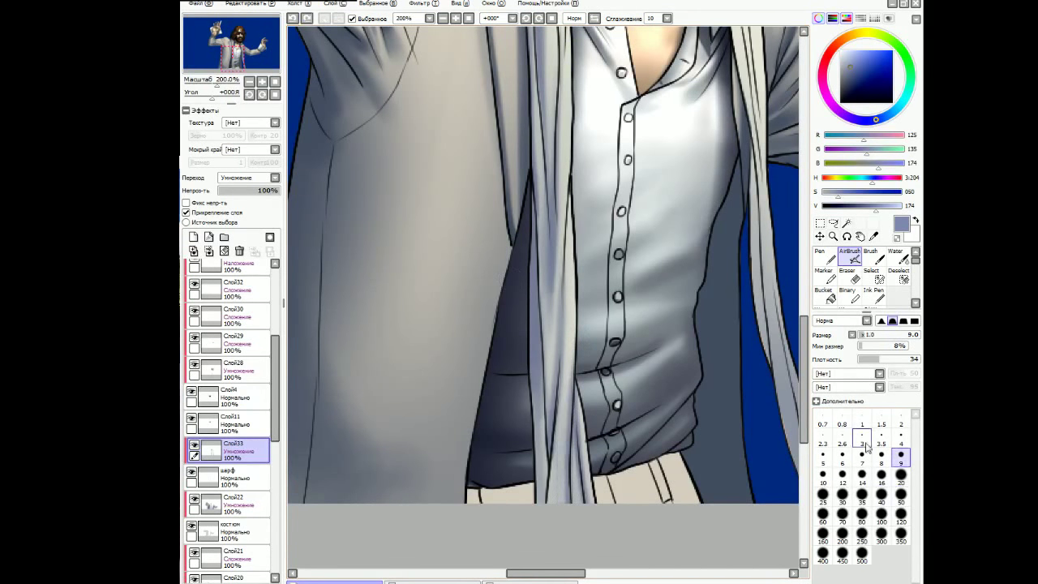
{"action": "left_click_drag", "start_coordinate": [557, 402], "coordinate": [548, 498]}
{"action": "left_click_drag", "start_coordinate": [559, 271], "coordinate": [572, 146]}
Shade the scarf's lower tip over the trousers and its top below the hair with the size 20 AirBrush.
{"action": "key", "text": "bracketright"}
{"action": "key", "text": "bracketright"}
{"action": "key", "text": "bracketright"}
{"action": "key", "text": "bracketright"}
{"action": "key", "text": "bracketright"}
{"action": "left_click_drag", "start_coordinate": [588, 418], "coordinate": [586, 490]}
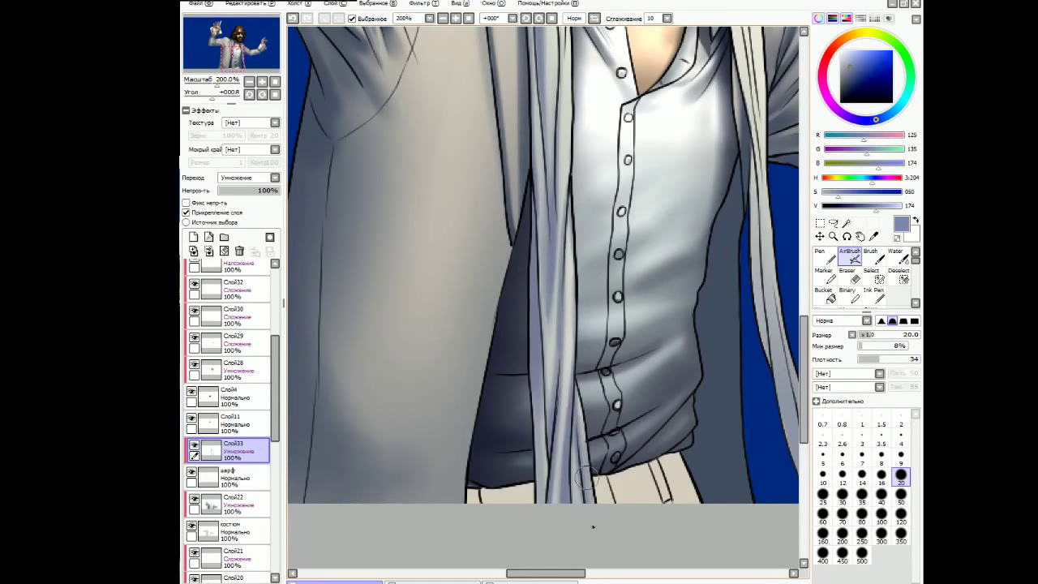
{"action": "scroll", "coordinate": [568, 300], "scroll_direction": "up", "scroll_amount": 5}
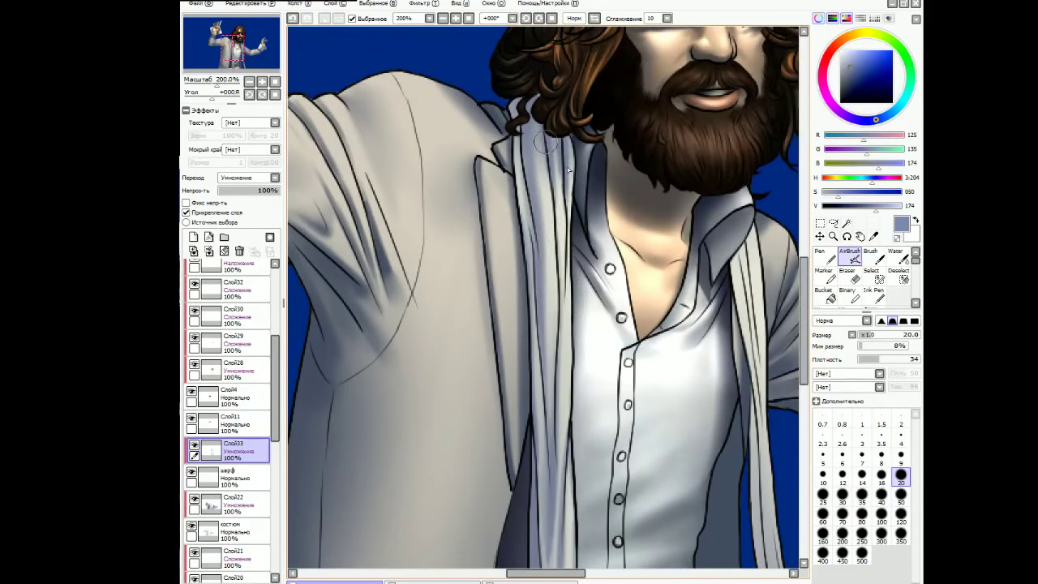
Shade the scarf end beside the outstretched arm in sampled blue-grey (129, 139, 177) with the size 20 AirBrush on the Multiply layer.
{"action": "left_click", "coordinate": [730, 195], "text": "alt"}
{"action": "key", "text": "e"}
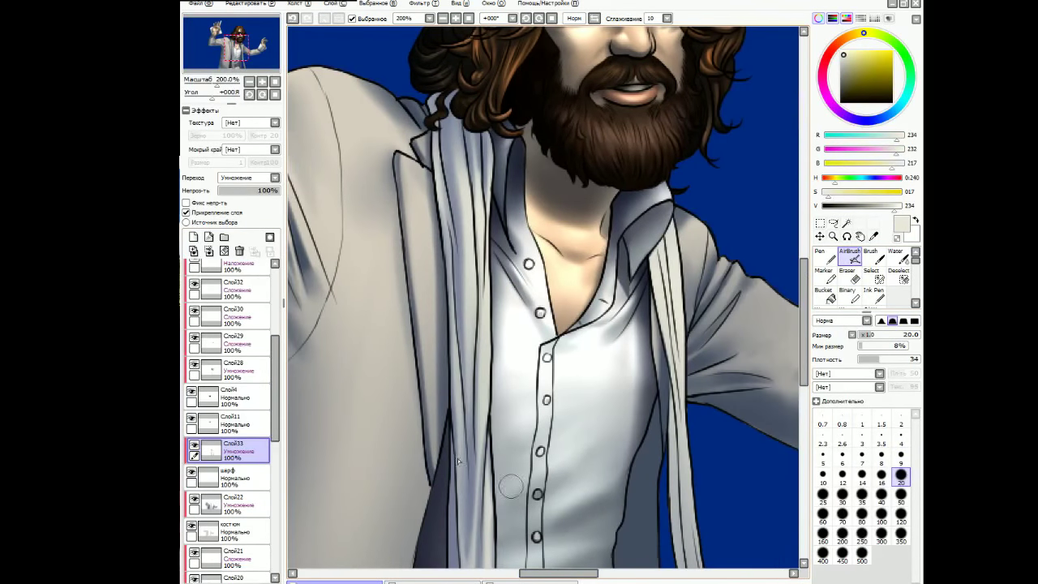
{"action": "left_click_drag", "start_coordinate": [458, 458], "coordinate": [458, 138]}
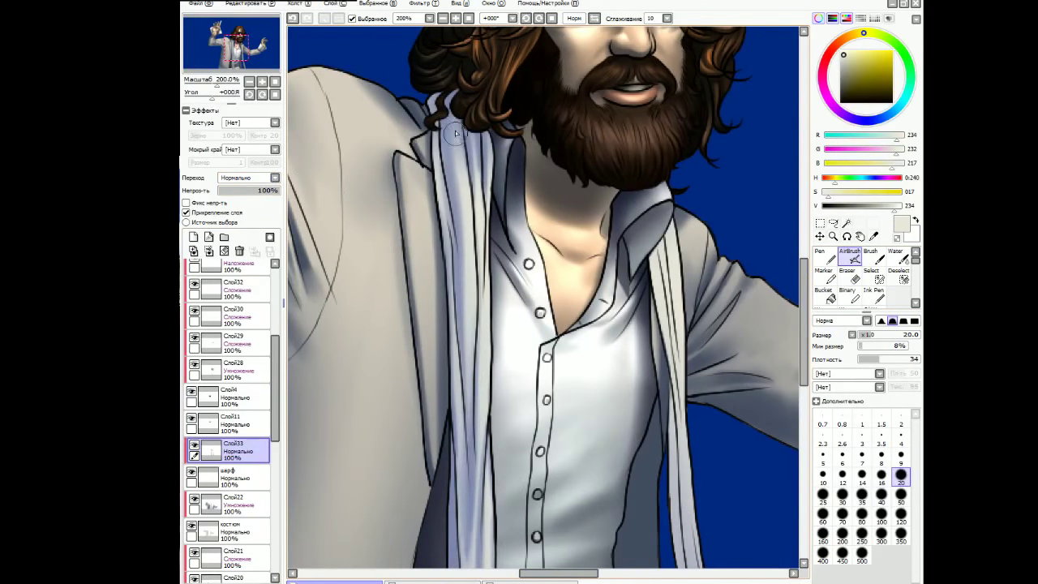
{"action": "left_click", "coordinate": [459, 136], "text": "alt"}
{"action": "scroll", "coordinate": [247, 177], "scroll_direction": "down", "scroll_amount": 1}
{"action": "scroll", "coordinate": [760, 307], "scroll_direction": "down", "scroll_amount": 2}
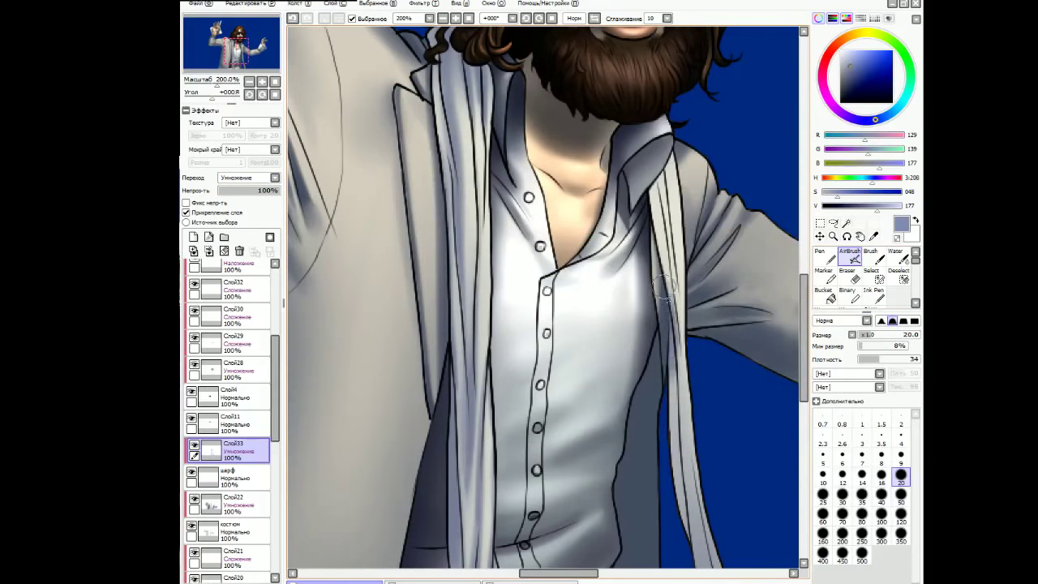
{"action": "key", "text": "e"}
{"action": "left_click_drag", "start_coordinate": [672, 296], "coordinate": [690, 438]}
{"action": "key", "text": "v"}
{"action": "left_click_drag", "start_coordinate": [677, 340], "coordinate": [670, 503]}
{"action": "scroll", "coordinate": [686, 406], "scroll_direction": "down", "scroll_amount": 3}
Touch up that scarf end's base colour in sampled cream (234, 232, 217) with the size 4 Pen on the scarf layer.
{"action": "left_click", "coordinate": [687, 406], "text": "ctrl+shift"}
{"action": "left_click", "coordinate": [698, 406], "text": "alt"}
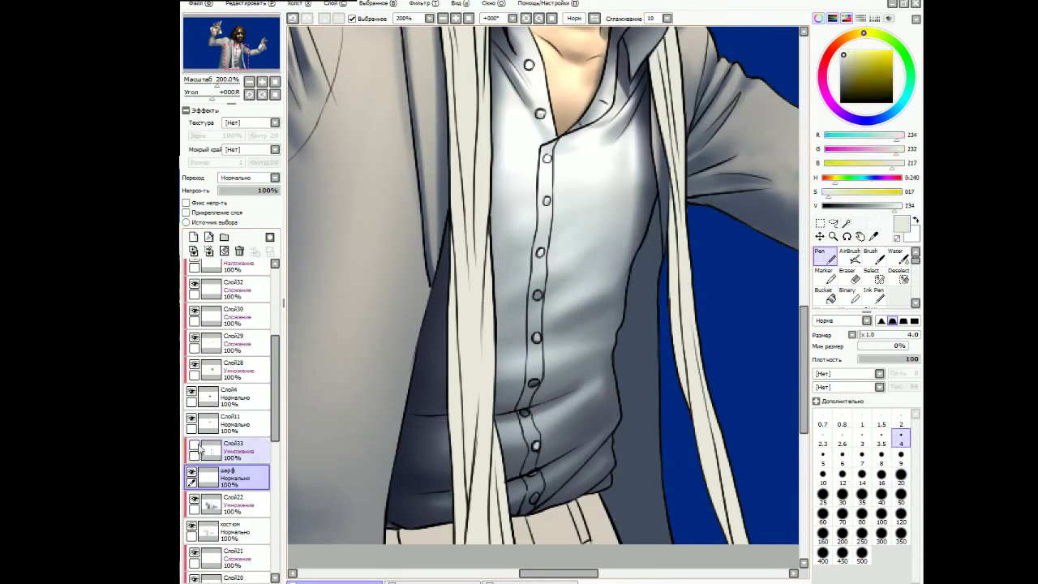
{"action": "key", "text": "b"}
{"action": "key", "text": "e"}
{"action": "key", "text": "b"}
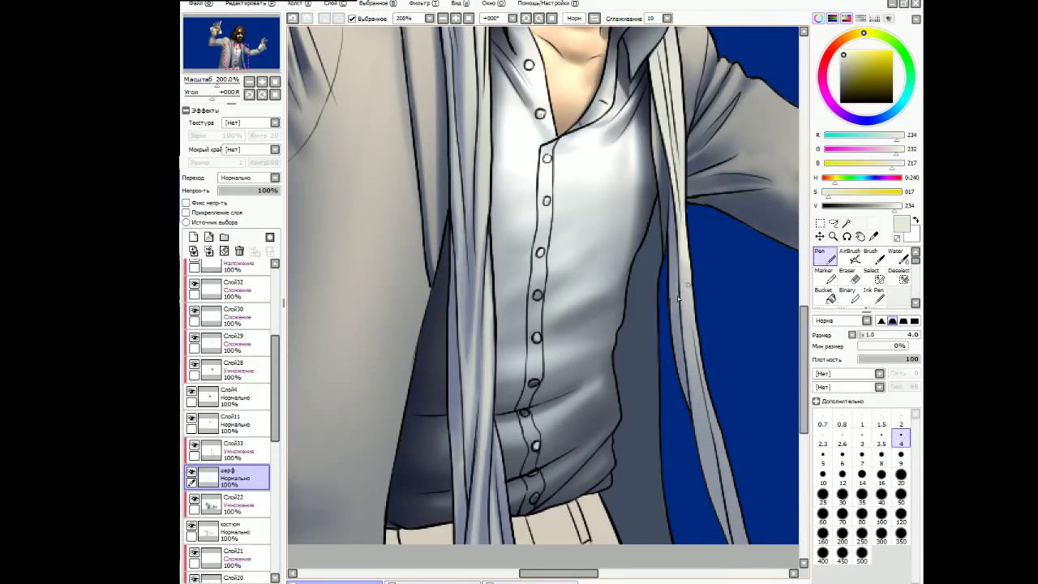
Darken the lower part of that scarf end in blue-grey (129, 139, 177) with the size 20 AirBrush on its Multiply layer.
{"action": "key", "text": "v"}
{"action": "left_click", "coordinate": [688, 243], "text": "ctrl+shift"}
{"action": "left_click", "coordinate": [684, 240], "text": "alt"}
{"action": "left_click", "coordinate": [274, 177]}
{"action": "left_click", "coordinate": [271, 201]}
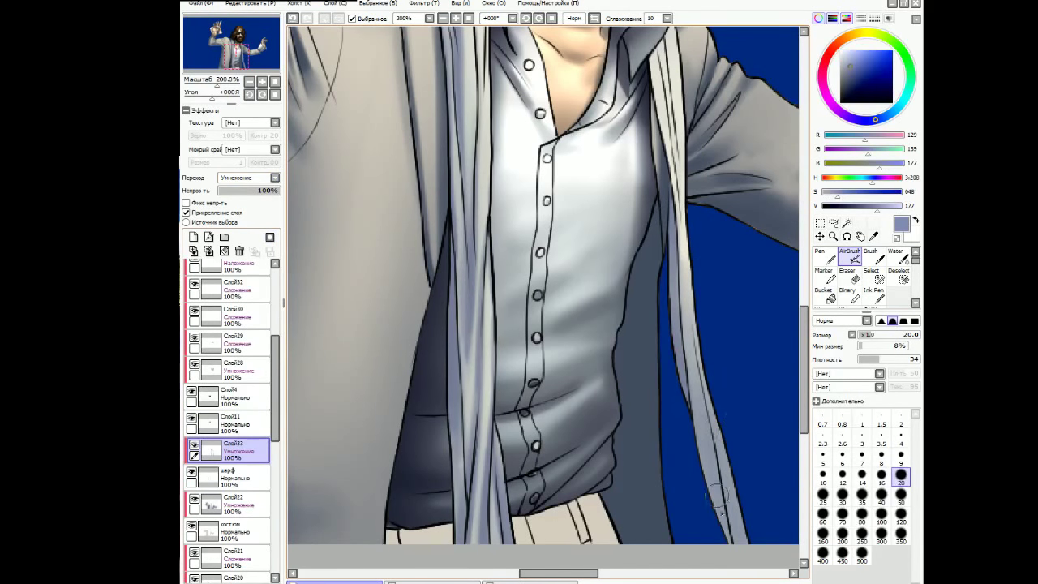
{"action": "left_click_drag", "start_coordinate": [694, 316], "coordinate": [694, 406]}
Shade the folds along the middle of the same scarf end with the size 9 AirBrush.
{"action": "scroll", "coordinate": [714, 374], "scroll_direction": "up", "scroll_amount": 1}
{"action": "key", "text": "bracketleft"}
{"action": "key", "text": "bracketleft"}
{"action": "key", "text": "bracketleft"}
{"action": "key", "text": "bracketleft"}
{"action": "key", "text": "bracketleft"}
{"action": "mouse_move", "coordinate": [686, 268]}
{"action": "left_mouse_down"}
{"action": "mouse_move", "coordinate": [688, 373]}
{"action": "mouse_move", "coordinate": [687, 335]}
{"action": "left_mouse_up"}
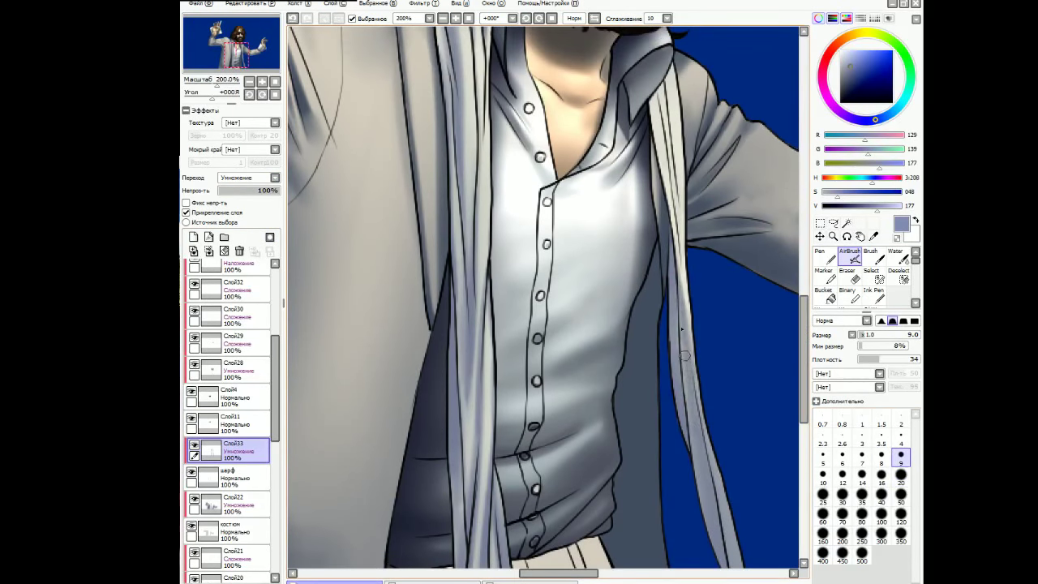
Detail the upper folds of the same scarf end below the collar with the AirBrush at sizes 4 and 9.
{"action": "scroll", "coordinate": [684, 329], "scroll_direction": "up", "scroll_amount": 2}
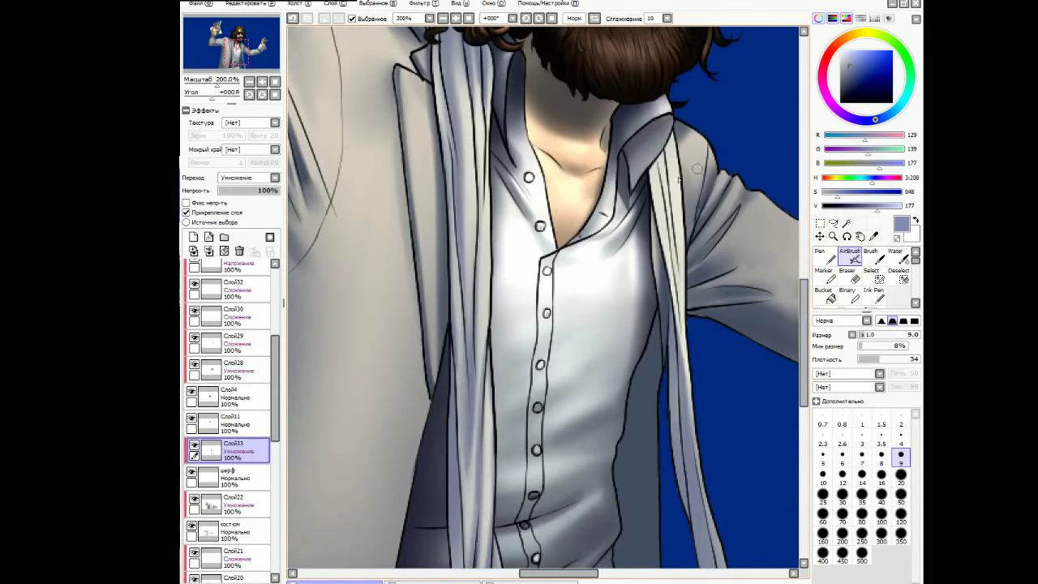
{"action": "left_click", "coordinate": [901, 438]}
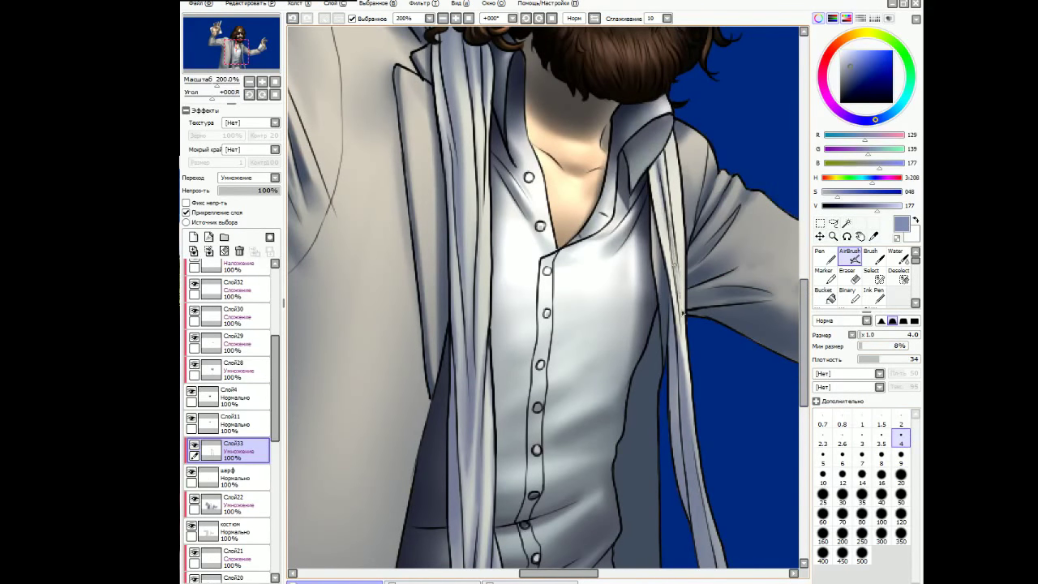
{"action": "key", "text": "bracketright"}
{"action": "key", "text": "bracketright"}
{"action": "key", "text": "bracketright"}
{"action": "key", "text": "bracketright"}
{"action": "key", "text": "bracketright"}
Add another clipped Multiply layer above the scarf's shading layer.
{"action": "key", "text": "minus"}
{"action": "mouse_move", "coordinate": [568, 576]}
{"action": "left_mouse_down"}
{"action": "mouse_move", "coordinate": [549, 576]}
{"action": "mouse_move", "coordinate": [576, 578]}
{"action": "left_mouse_up"}
{"action": "key", "text": "ctrl+shift+n"}
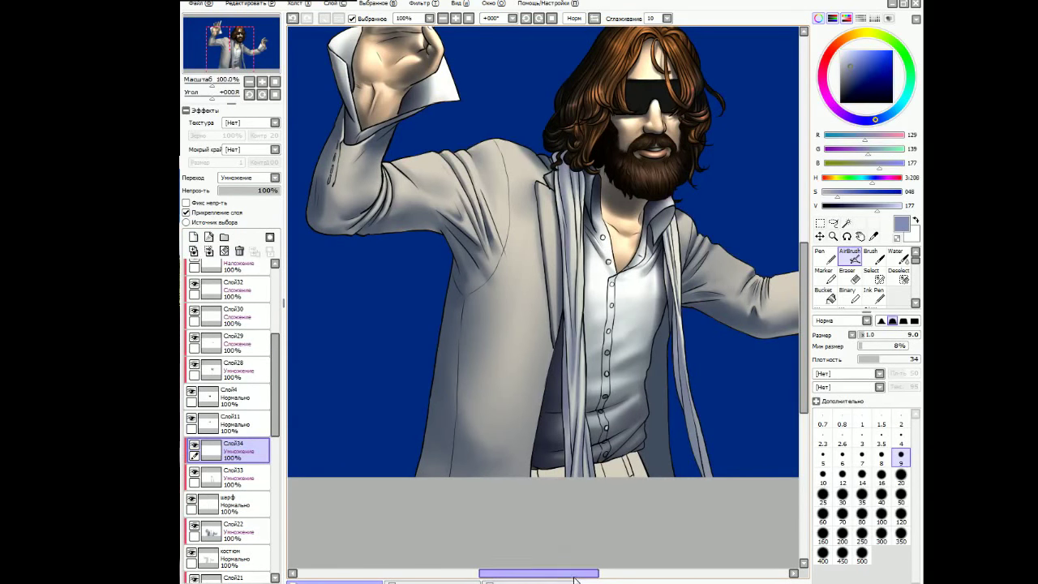
Set the colour to dark blue-grey (97, 104, 130) and darken the lower scarf ends with the size 120 AirBrush on the new Multiply layer.
{"action": "left_click_drag", "start_coordinate": [874, 213], "coordinate": [864, 212]}
{"action": "left_click_drag", "start_coordinate": [538, 573], "coordinate": [547, 573]}
{"action": "key", "text": "bracketright"}
{"action": "key", "text": "bracketright"}
{"action": "key", "text": "bracketright"}
{"action": "key", "text": "bracketright"}
{"action": "key", "text": "bracketright"}
{"action": "key", "text": "bracketright"}
{"action": "key", "text": "bracketright"}
{"action": "key", "text": "bracketright"}
{"action": "key", "text": "bracketright"}
{"action": "key", "text": "bracketright"}
{"action": "key", "text": "bracketright"}
{"action": "key", "text": "bracketright"}
{"action": "key", "text": "bracketright"}
{"action": "key", "text": "bracketright"}
{"action": "key", "text": "bracketright"}
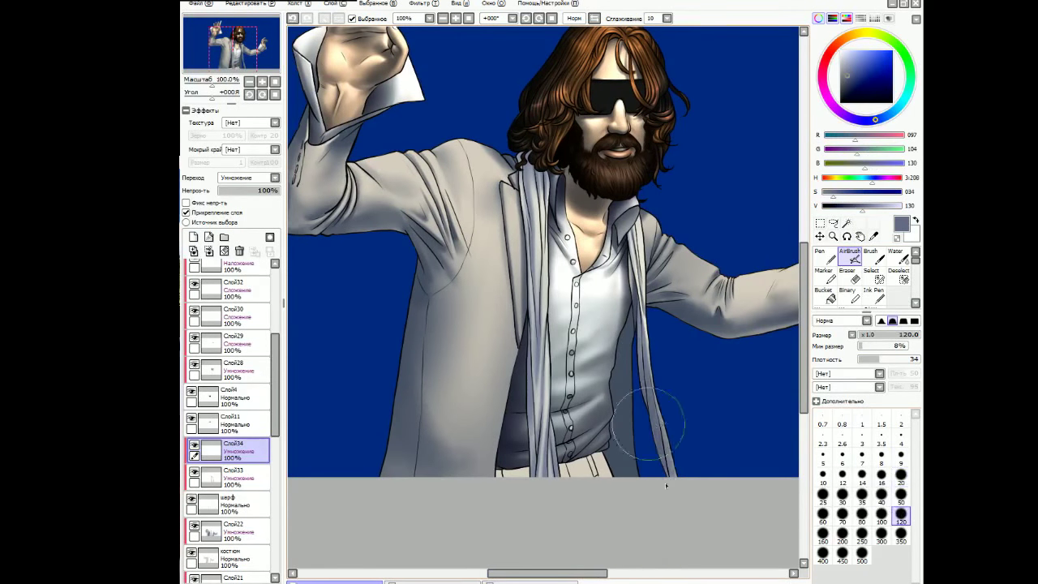
Deepen the shadows along the folds of both hanging scarf ends with the size 20 AirBrush.
{"action": "left_click", "coordinate": [901, 476]}
{"action": "scroll", "coordinate": [519, 356], "scroll_direction": "up", "scroll_amount": 1}
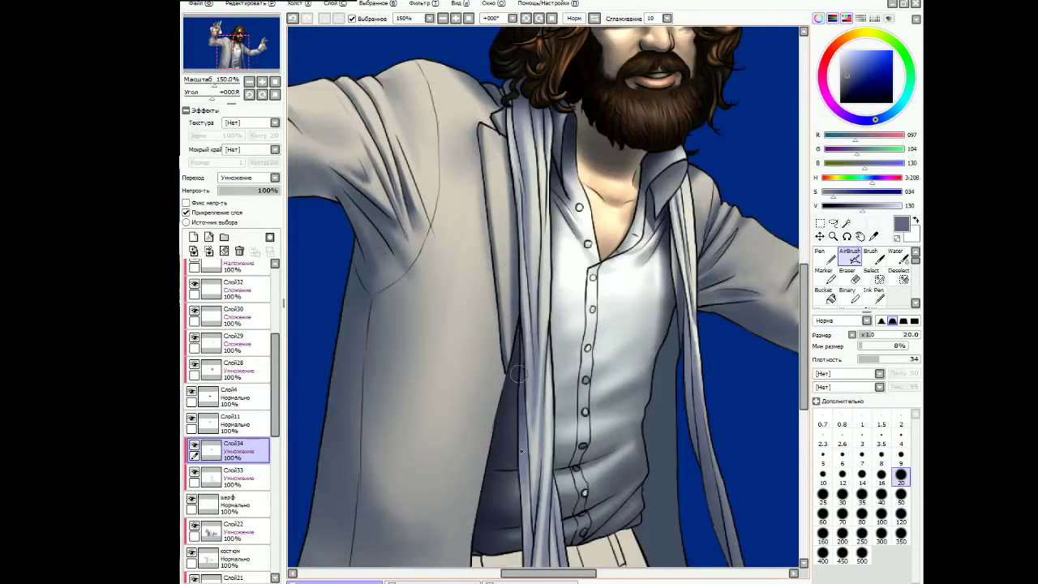
{"action": "scroll", "coordinate": [592, 376], "scroll_direction": "down", "scroll_amount": 2}
{"action": "scroll", "coordinate": [552, 370], "scroll_direction": "up", "scroll_amount": 1}
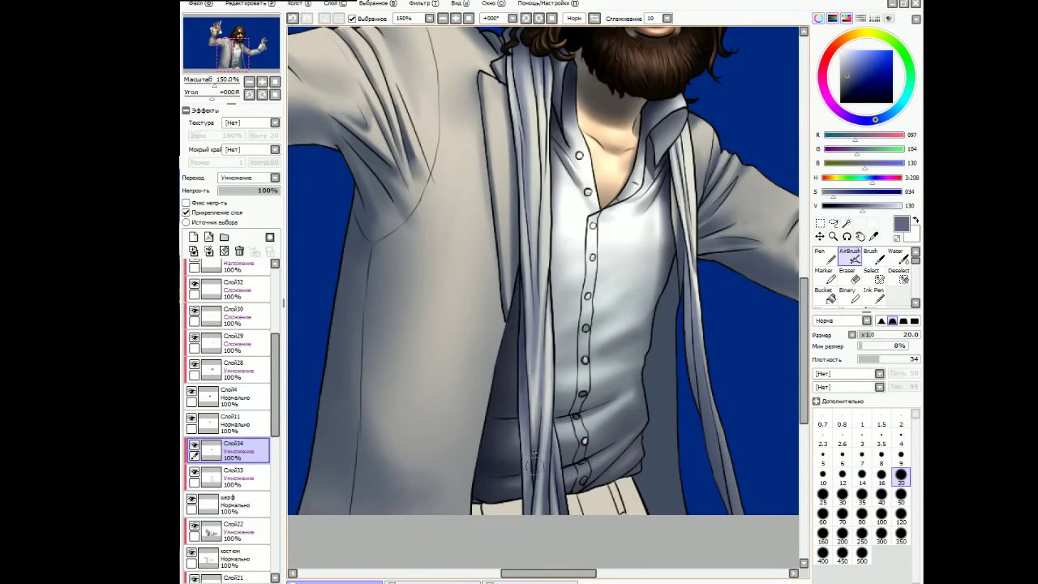
{"action": "scroll", "coordinate": [685, 378], "scroll_direction": "up", "scroll_amount": 1}
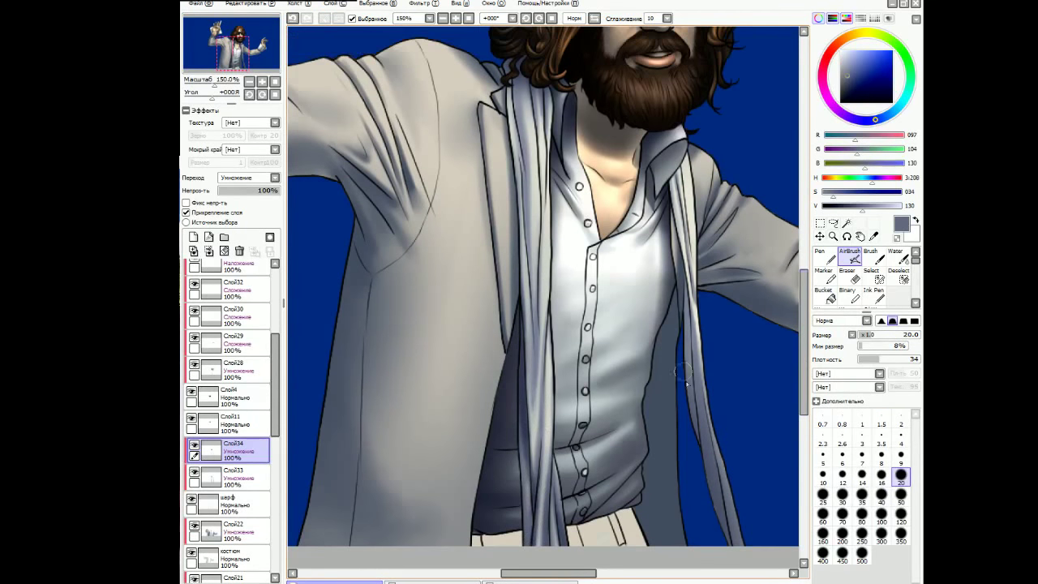
{"action": "left_click_drag", "start_coordinate": [681, 274], "coordinate": [688, 343]}
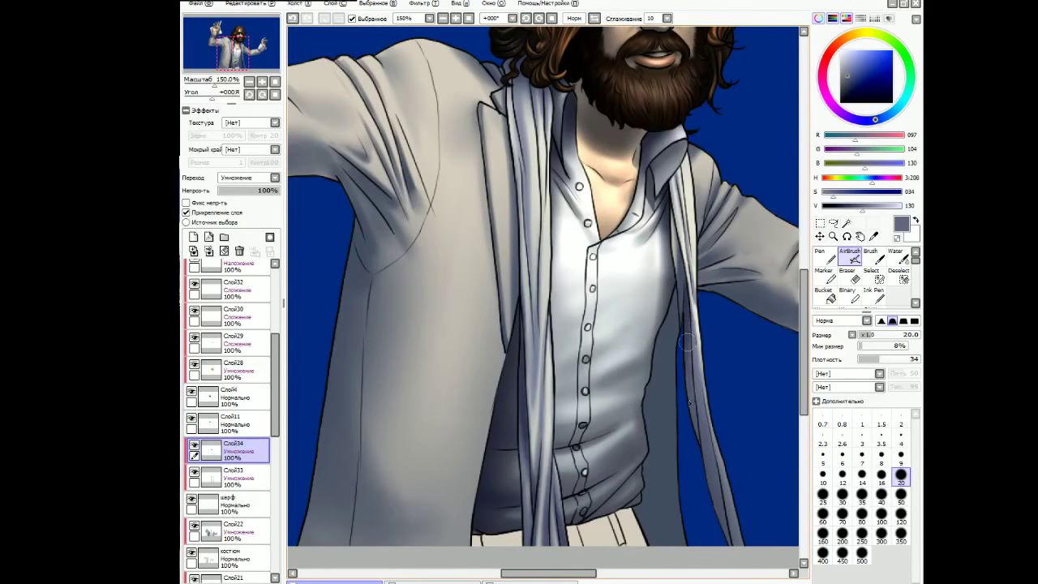
{"action": "left_click", "coordinate": [901, 495]}
{"action": "left_click", "coordinate": [231, 505]}
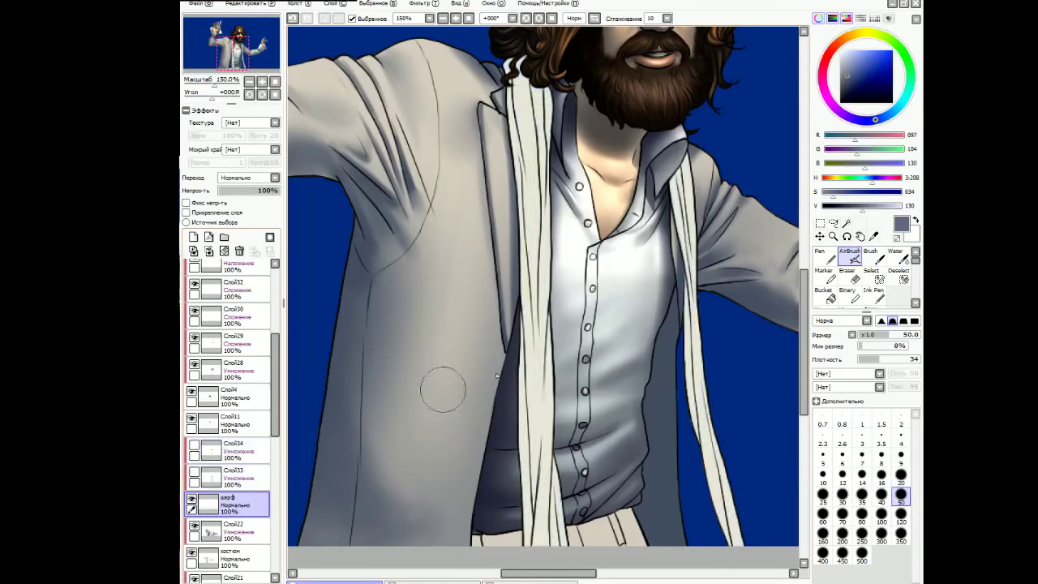
{"action": "left_click", "coordinate": [440, 387], "text": "alt"}
{"action": "key", "text": "n"}
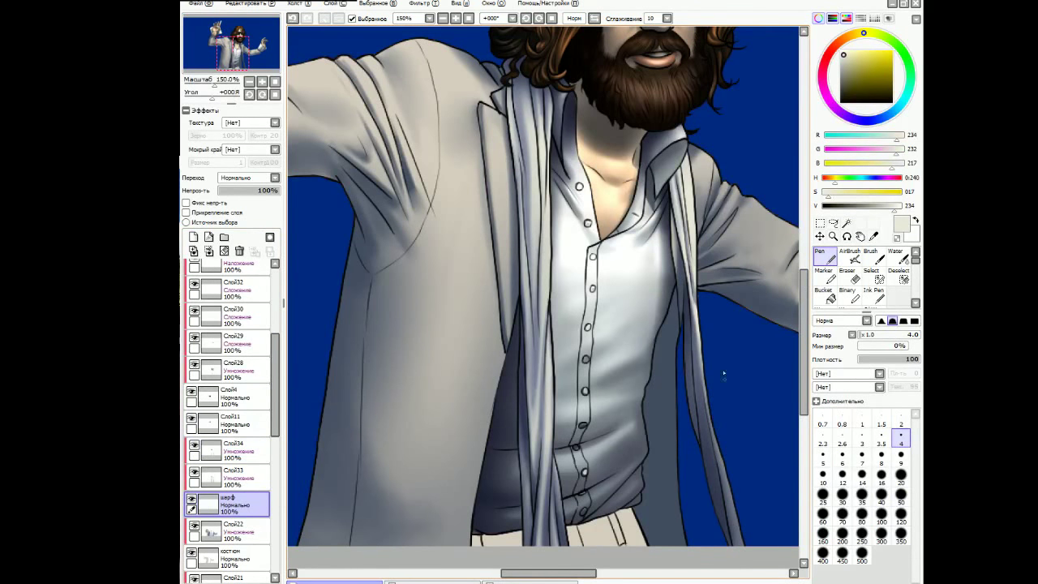
{"action": "left_click", "coordinate": [850, 258]}
{"action": "left_click", "coordinate": [232, 450]}
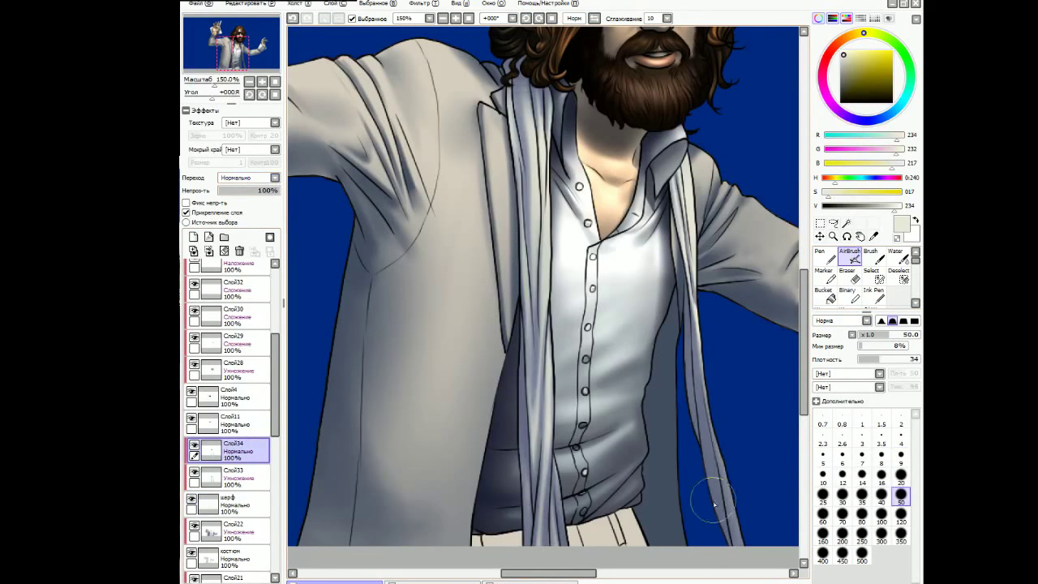
Sample the dark blue-grey (97, 104, 130) again and refine the scarf folds with a soft-edged size 9 AirBrush on the Multiply layer.
{"action": "left_click", "coordinate": [566, 533], "text": "alt"}
{"action": "scroll", "coordinate": [785, 356], "scroll_direction": "up", "scroll_amount": 1}
{"action": "key", "text": "bracketleft"}
{"action": "key", "text": "bracketleft"}
{"action": "key", "text": "bracketleft"}
{"action": "key", "text": "bracketleft"}
{"action": "key", "text": "bracketleft"}
{"action": "key", "text": "bracketleft"}
{"action": "key", "text": "bracketleft"}
{"action": "key", "text": "bracketleft"}
{"action": "key", "text": "bracketleft"}
{"action": "key", "text": "bracketleft"}
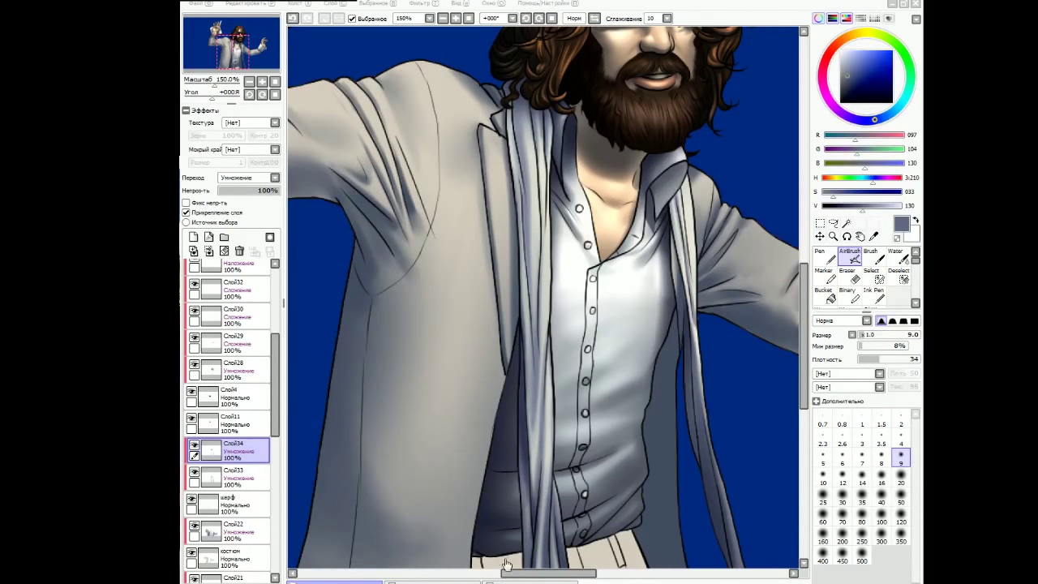
{"action": "scroll", "coordinate": [671, 241], "scroll_direction": "up", "scroll_amount": 2}
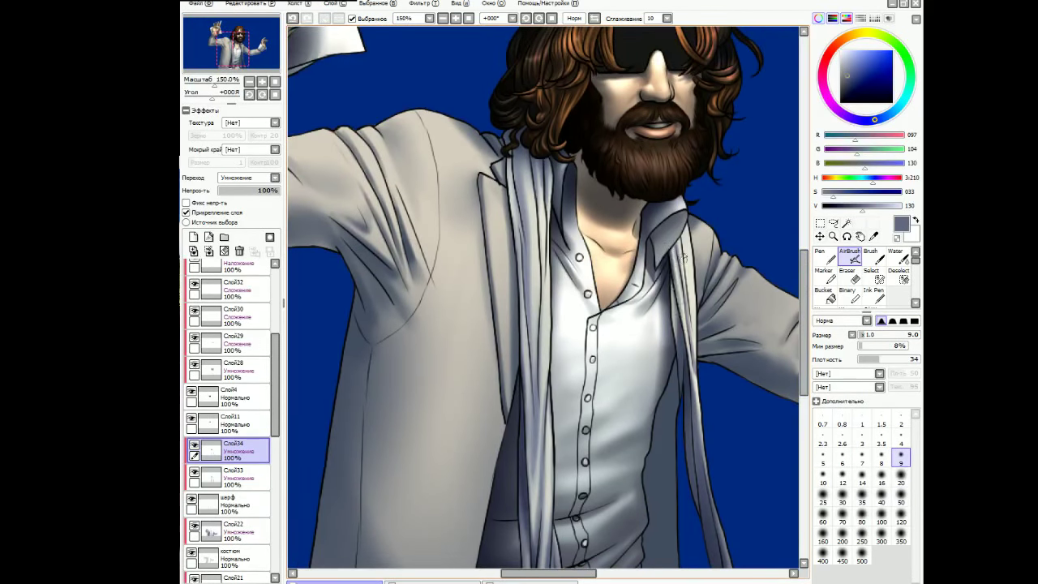
Shade the scarf below the hair and along both hanging ends with the soft-edged size 16 AirBrush.
{"action": "key", "text": "bracketright"}
{"action": "key", "text": "bracketright"}
{"action": "key", "text": "bracketright"}
{"action": "key", "text": "bracketright"}
{"action": "scroll", "coordinate": [803, 296], "scroll_direction": "up", "scroll_amount": 2}
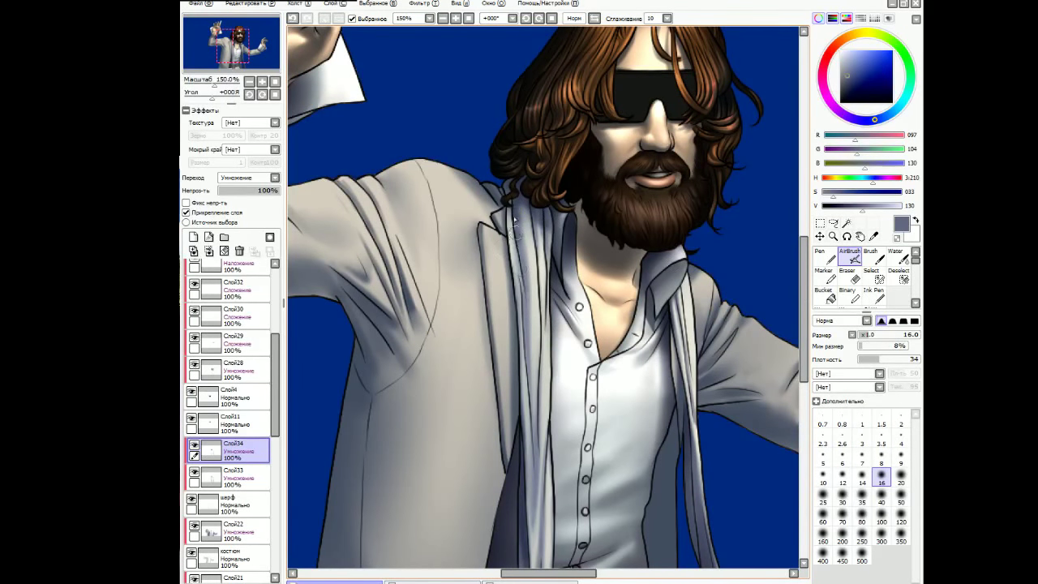
{"action": "scroll", "coordinate": [789, 331], "scroll_direction": "down", "scroll_amount": 6}
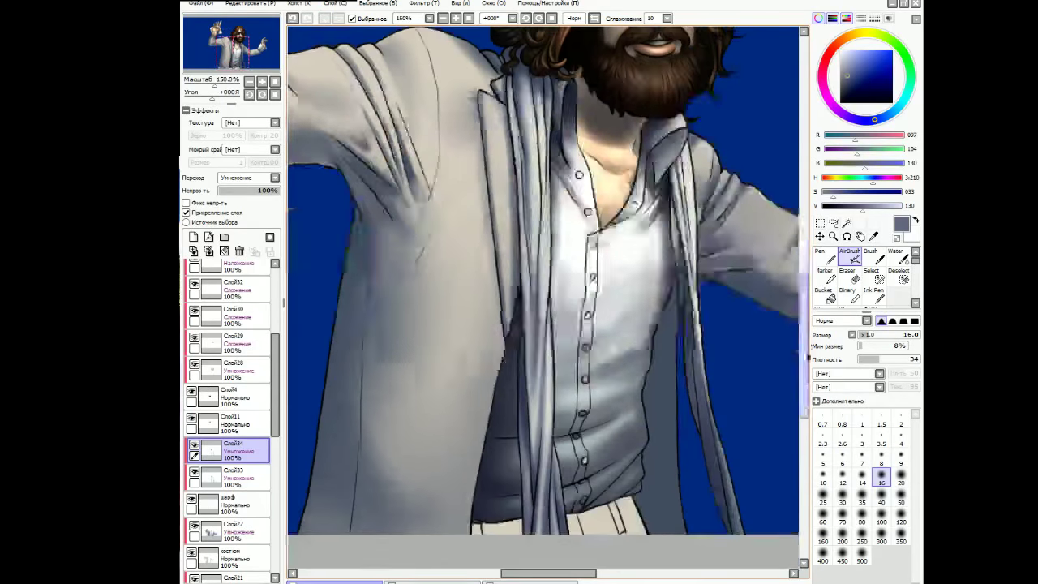
{"action": "scroll", "coordinate": [684, 353], "scroll_direction": "up", "scroll_amount": 2}
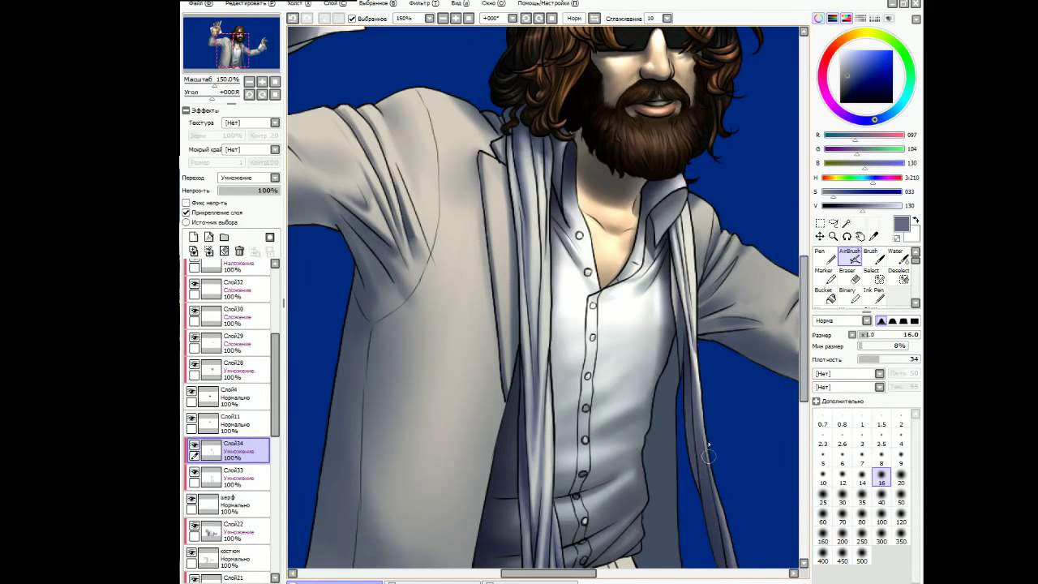
{"action": "scroll", "coordinate": [764, 375], "scroll_direction": "down", "scroll_amount": 3}
Add another clipped Multiply layer for the scarf and darken it broadly in grey (84, 87, 96) with the size 350 AirBrush.
{"action": "key", "text": "minus"}
{"action": "key", "text": "minus"}
{"action": "left_click", "coordinate": [208, 236]}
{"action": "left_click", "coordinate": [852, 205]}
{"action": "left_click", "coordinate": [900, 535]}
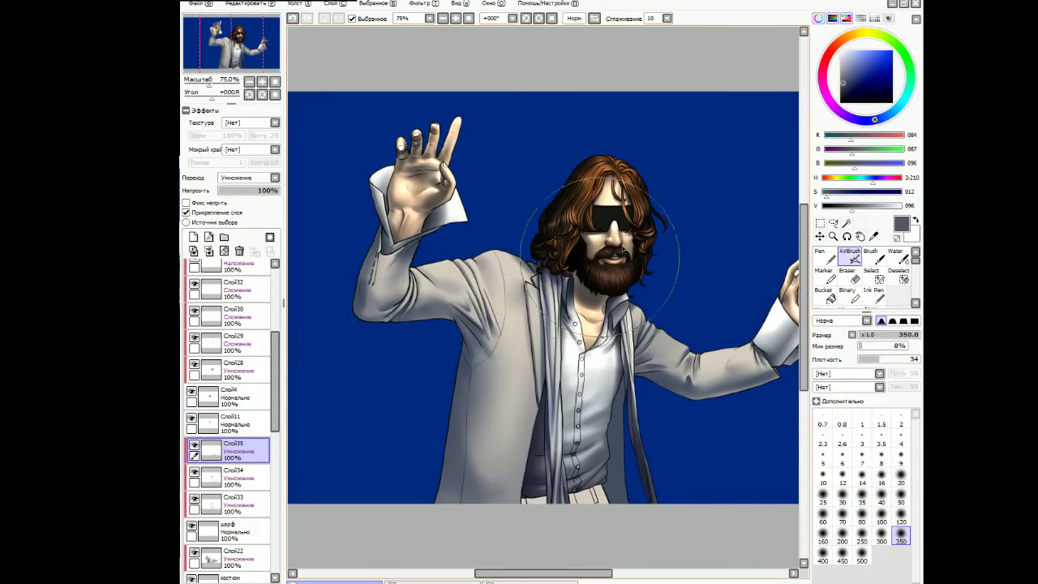
{"action": "left_click_drag", "start_coordinate": [568, 446], "coordinate": [544, 455]}
{"action": "scroll", "coordinate": [279, 447], "scroll_direction": "down", "scroll_amount": 2}
{"action": "scroll", "coordinate": [279, 442], "scroll_direction": "up", "scroll_amount": 2}
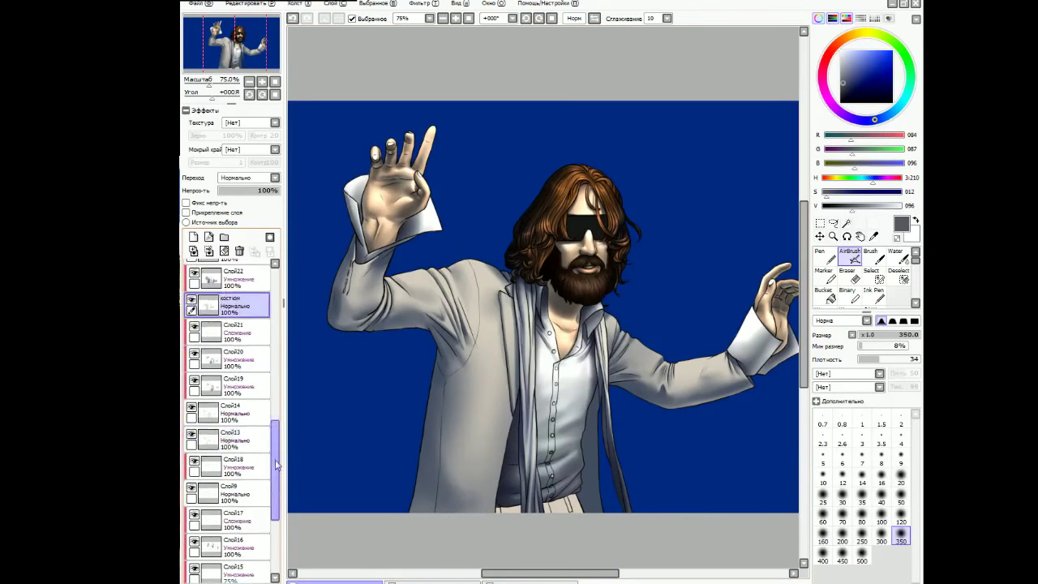
Add a clipped Addition layer above the jacket's Multiply shading layer and brighten the jacket in beige (214, 206, 191) with the size 350 AirBrush.
{"action": "scroll", "coordinate": [280, 412], "scroll_direction": "down", "scroll_amount": 1}
{"action": "left_click", "coordinate": [236, 485]}
{"action": "key", "text": "ctrl+shift+n"}
{"action": "left_click", "coordinate": [240, 504]}
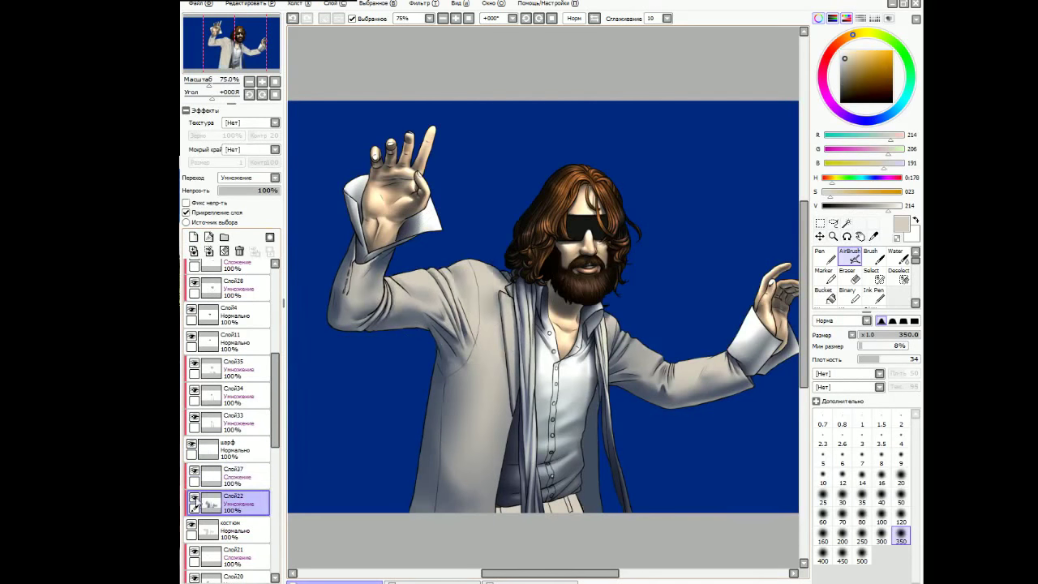
{"action": "scroll", "coordinate": [275, 177], "scroll_direction": "down", "scroll_amount": 2}
{"action": "key", "text": "ctrl+z"}
{"action": "left_click", "coordinate": [235, 475]}
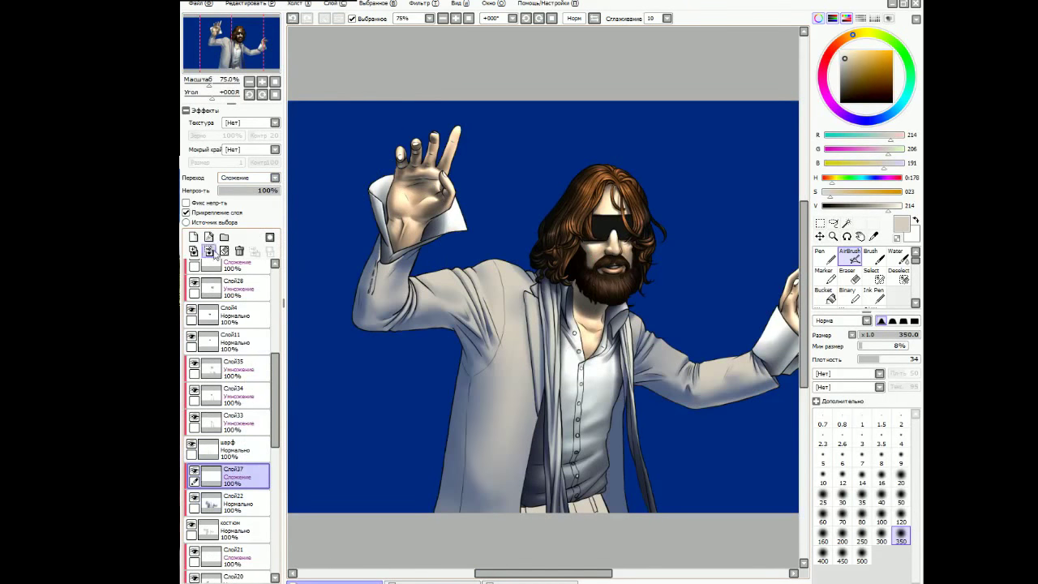
{"action": "scroll", "coordinate": [485, 282], "scroll_direction": "right", "scroll_amount": 1}
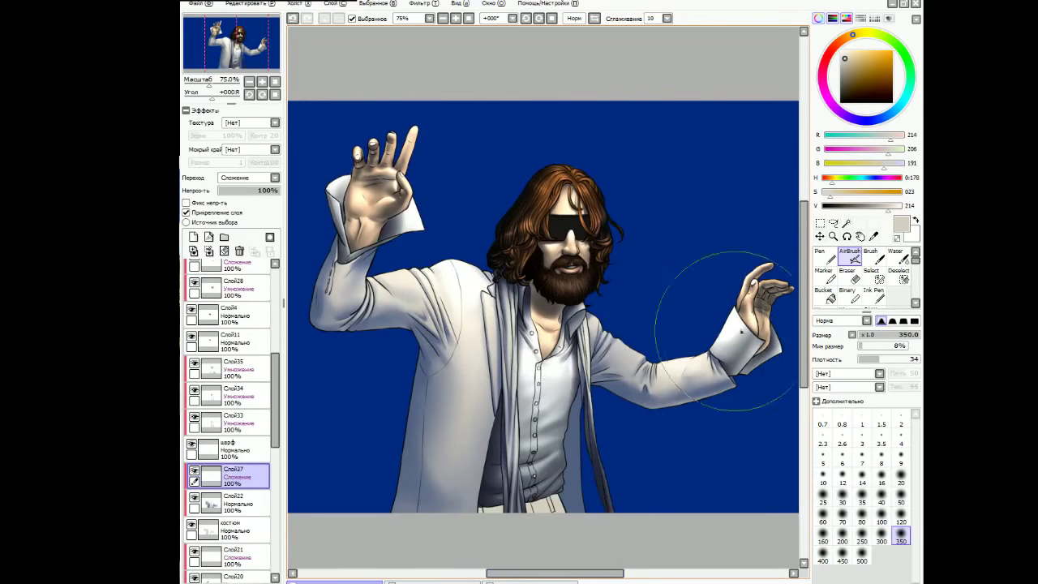
Highlight the forearm and elbow of the raised sleeve with the size 9 AirBrush and soften the strokes with the size 16 Blur.
{"action": "key", "text": "ctrl+plus"}
{"action": "key", "text": "ctrl+plus"}
{"action": "key", "text": "ctrl+plus"}
{"action": "left_click", "coordinate": [901, 458]}
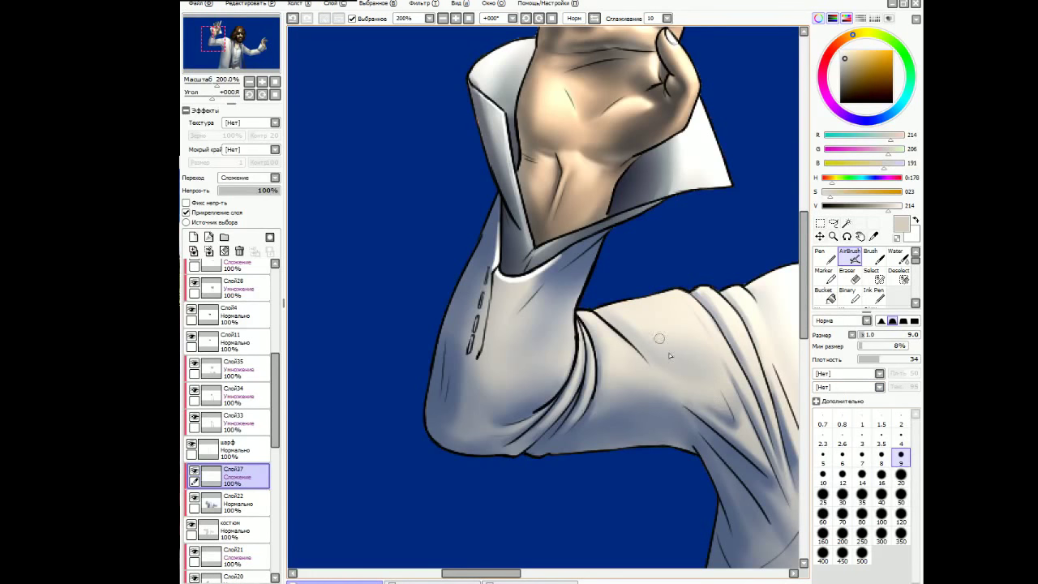
{"action": "key", "text": "b"}
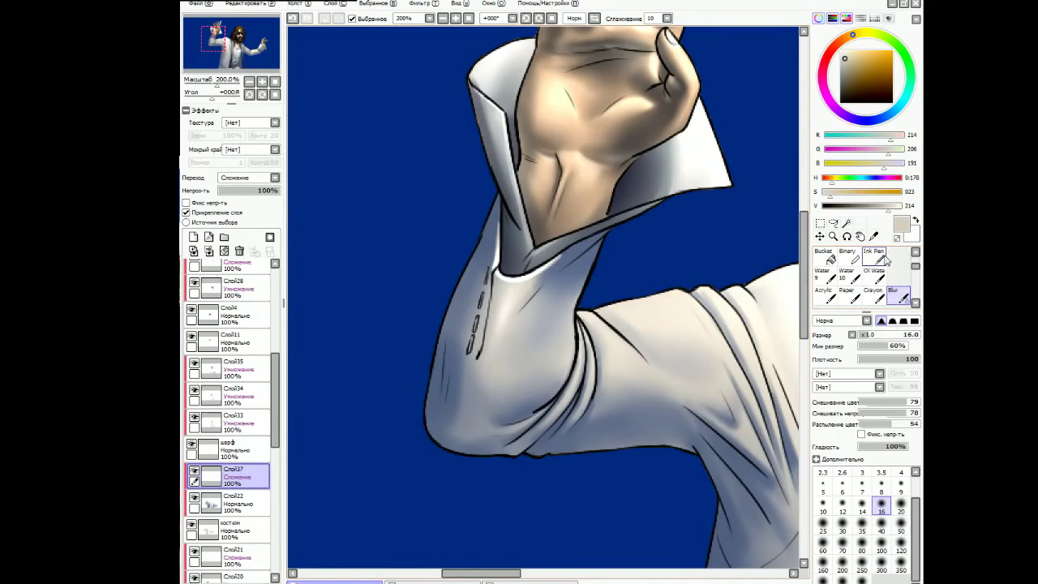
{"action": "left_click_drag", "start_coordinate": [559, 317], "coordinate": [466, 430]}
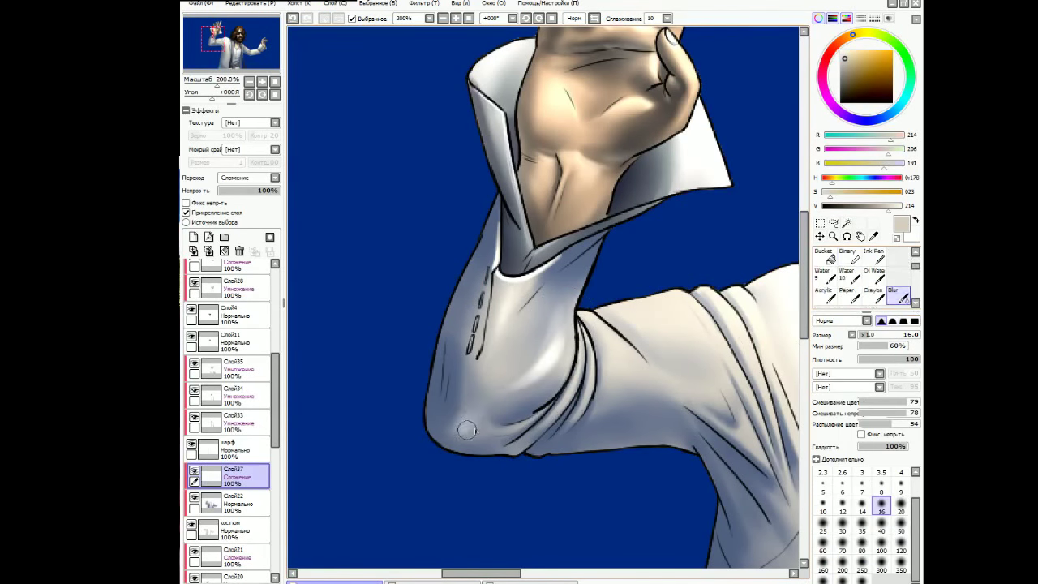
Add highlights to the elbow folds, upper sleeve and shoulder of the raised arm with the AirBrush at sizes 9 and 20.
{"action": "key", "text": "a"}
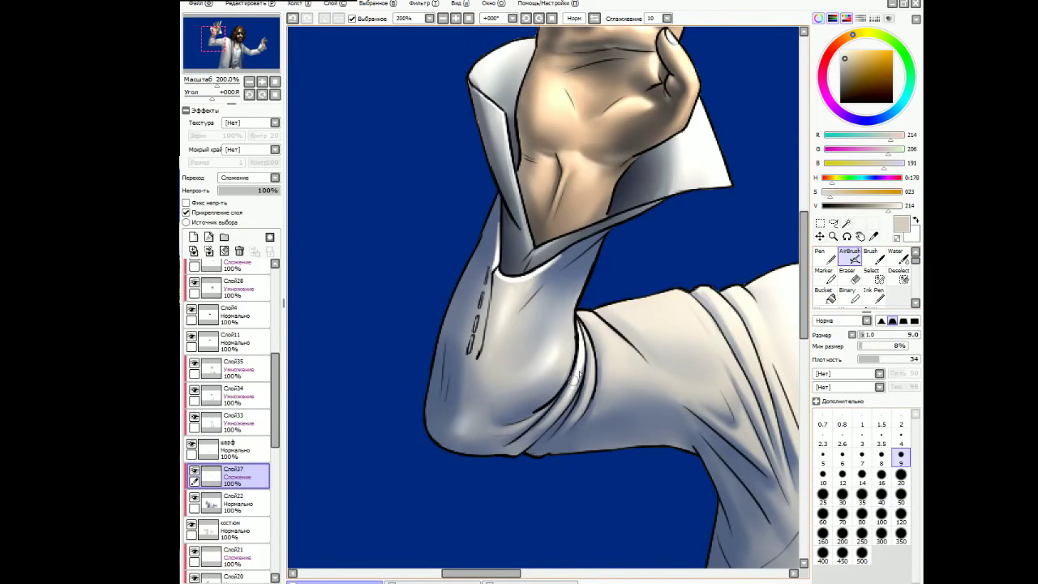
{"action": "left_click_drag", "start_coordinate": [638, 358], "coordinate": [531, 261]}
{"action": "key", "text": "b"}
{"action": "key", "text": "a"}
{"action": "key", "text": "Home"}
{"action": "mouse_move", "coordinate": [529, 336]}
{"action": "left_mouse_down"}
{"action": "mouse_move", "coordinate": [561, 380]}
{"action": "mouse_move", "coordinate": [578, 376]}
{"action": "mouse_move", "coordinate": [565, 325]}
{"action": "mouse_move", "coordinate": [616, 369]}
{"action": "mouse_move", "coordinate": [591, 338]}
{"action": "mouse_move", "coordinate": [619, 315]}
{"action": "mouse_move", "coordinate": [670, 406]}
{"action": "left_mouse_up"}
{"action": "key", "text": "Right"}
{"action": "mouse_move", "coordinate": [696, 461]}
{"action": "left_mouse_down"}
{"action": "mouse_move", "coordinate": [584, 341]}
{"action": "mouse_move", "coordinate": [649, 434]}
{"action": "left_mouse_up"}
{"action": "left_click_drag", "start_coordinate": [608, 300], "coordinate": [676, 465]}
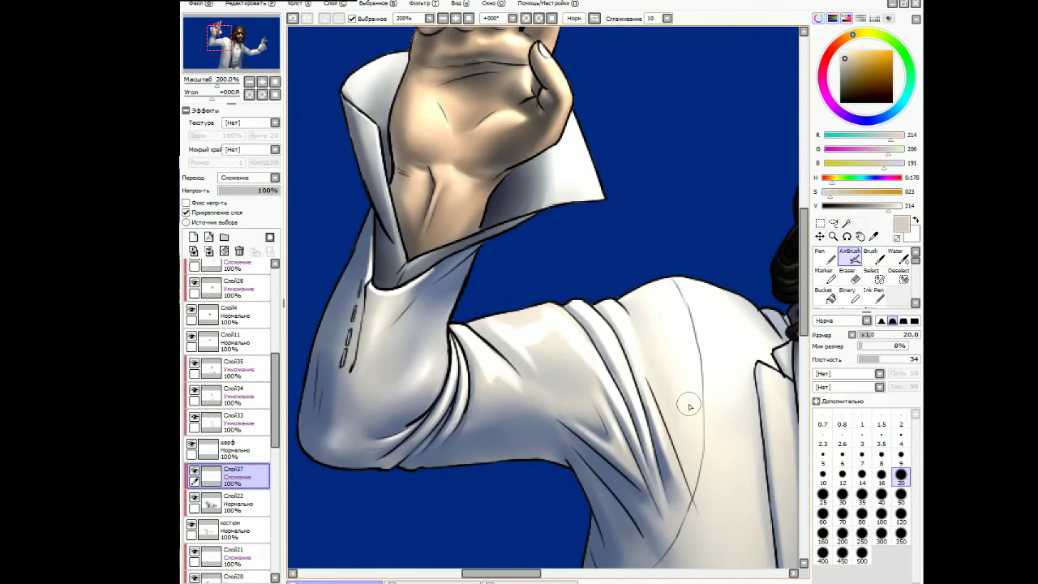
Highlight the jacket lapel with the size 20 AirBrush and blend the upper sleeve highlights with the size 16 Blur.
{"action": "key", "text": "Right"}
{"action": "key", "text": "Down"}
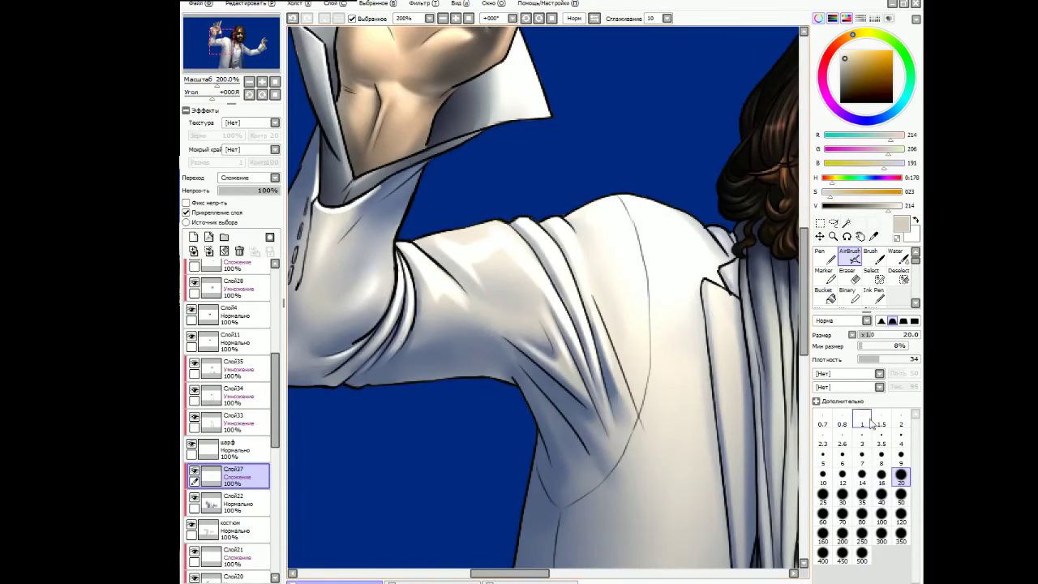
{"action": "key", "text": "bracketleft"}
{"action": "key", "text": "bracketleft"}
{"action": "key", "text": "bracketleft"}
{"action": "key", "text": "bracketleft"}
{"action": "key", "text": "bracketleft"}
{"action": "key", "text": "Down"}
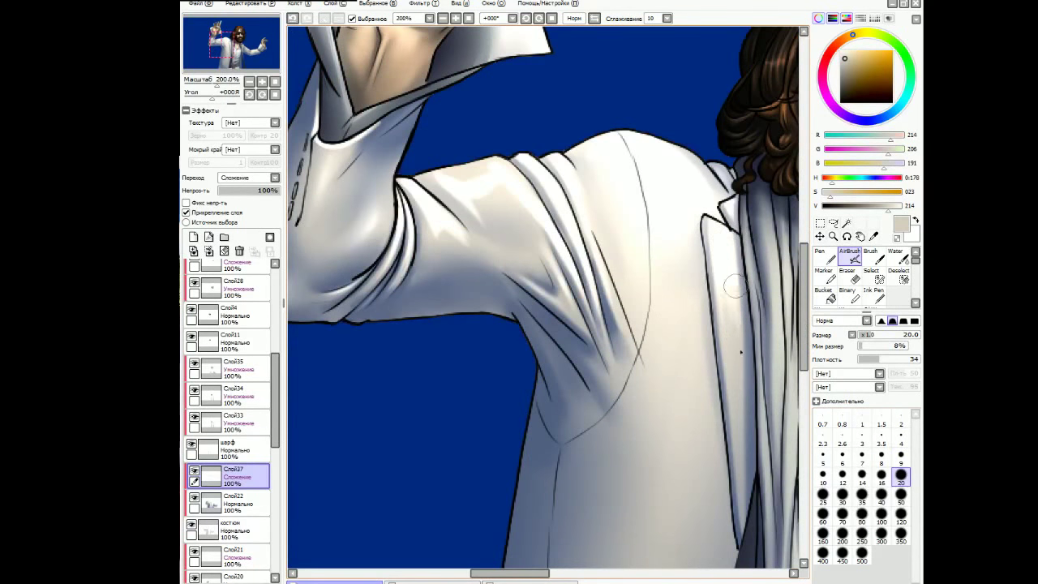
{"action": "key", "text": "b"}
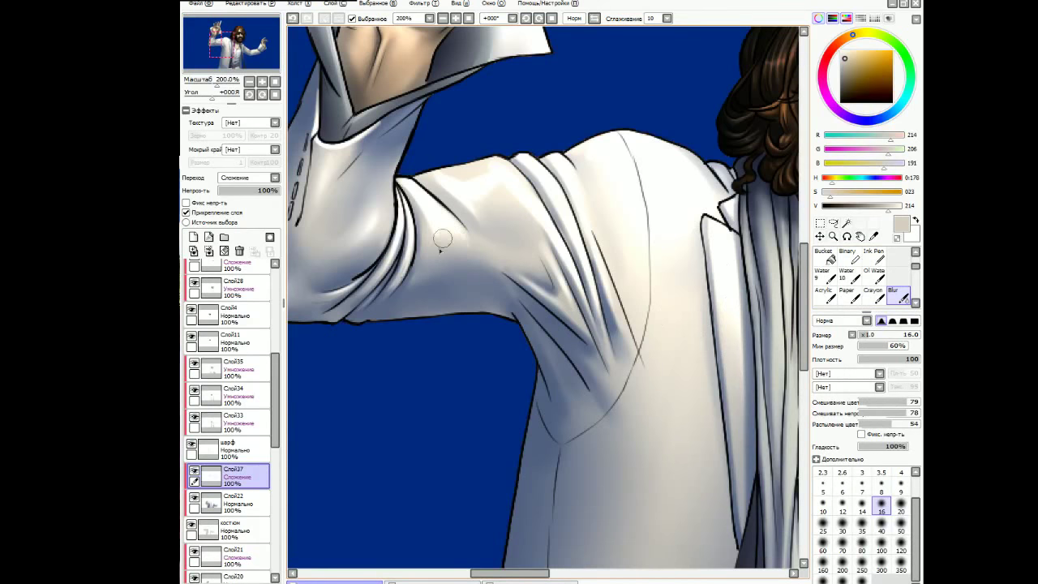
Brighten the jacket's front panel below the raised arm with broad soft strokes of the size 350 AirBrush.
{"action": "key", "text": "v"}
{"action": "key", "text": "Down"}
{"action": "key", "text": "minus"}
{"action": "key", "text": "bracketright"}
{"action": "mouse_move", "coordinate": [604, 373]}
{"action": "left_mouse_down"}
{"action": "mouse_move", "coordinate": [590, 256]}
{"action": "mouse_move", "coordinate": [493, 232]}
{"action": "mouse_move", "coordinate": [515, 282]}
{"action": "left_mouse_up"}
{"action": "key", "text": "b"}
{"action": "key", "text": "v"}
{"action": "key", "text": "bracketright"}
{"action": "key", "text": "bracketright"}
{"action": "key", "text": "bracketright"}
{"action": "key", "text": "bracketright"}
{"action": "key", "text": "bracketright"}
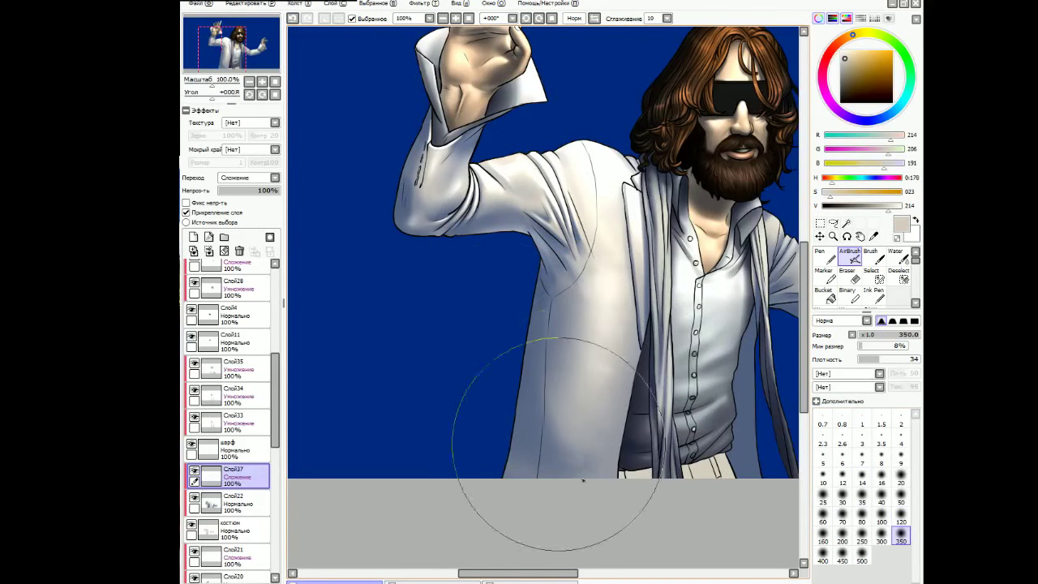
{"action": "key", "text": "Up"}
{"action": "key", "text": "Right"}
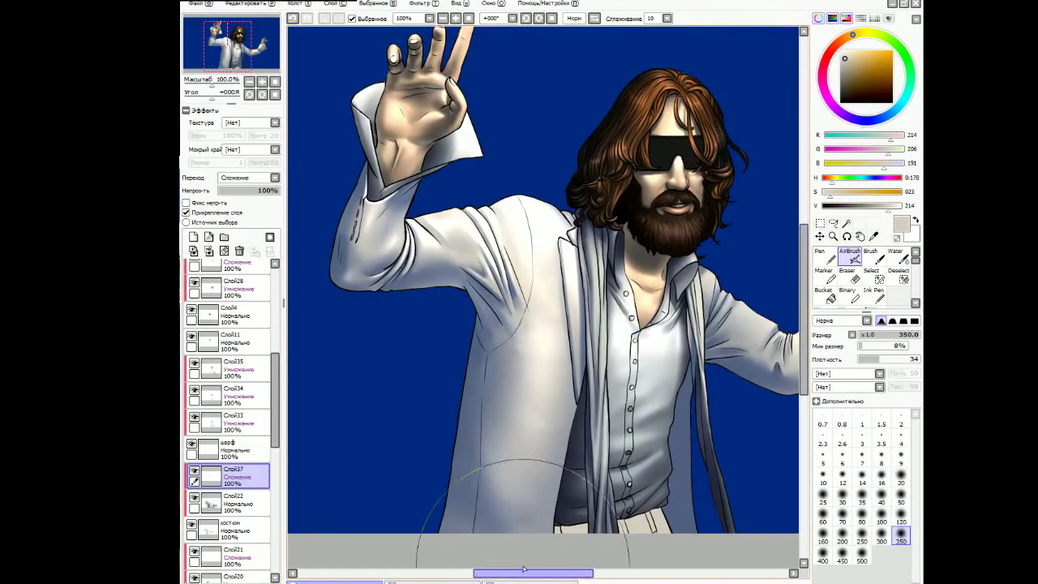
Highlight the folds of the outstretched sleeve from the shoulder down to the elbow with the size 20 AirBrush.
{"action": "left_click_drag", "start_coordinate": [582, 578], "coordinate": [641, 578]}
{"action": "scroll", "coordinate": [574, 337], "scroll_direction": "up", "scroll_amount": 2}
{"action": "key", "text": "bracketleft"}
{"action": "key", "text": "bracketleft"}
{"action": "key", "text": "bracketleft"}
{"action": "key", "text": "bracketleft"}
{"action": "key", "text": "bracketleft"}
{"action": "key", "text": "bracketleft"}
{"action": "key", "text": "bracketleft"}
{"action": "key", "text": "bracketleft"}
{"action": "key", "text": "bracketleft"}
{"action": "key", "text": "bracketleft"}
{"action": "key", "text": "bracketleft"}
{"action": "key", "text": "bracketleft"}
{"action": "key", "text": "bracketleft"}
{"action": "key", "text": "bracketleft"}
{"action": "key", "text": "bracketleft"}
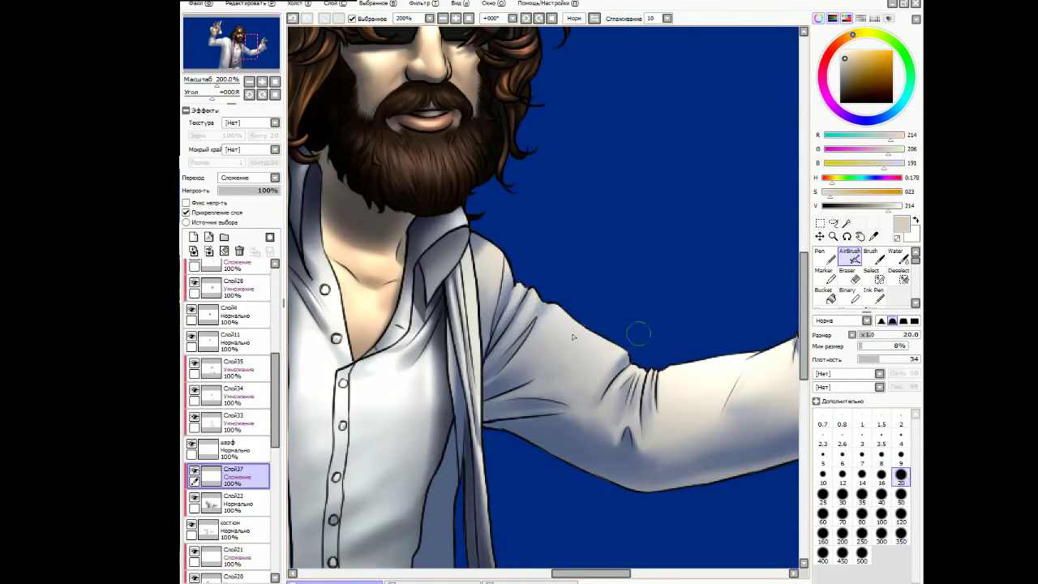
{"action": "left_click_drag", "start_coordinate": [497, 258], "coordinate": [494, 301]}
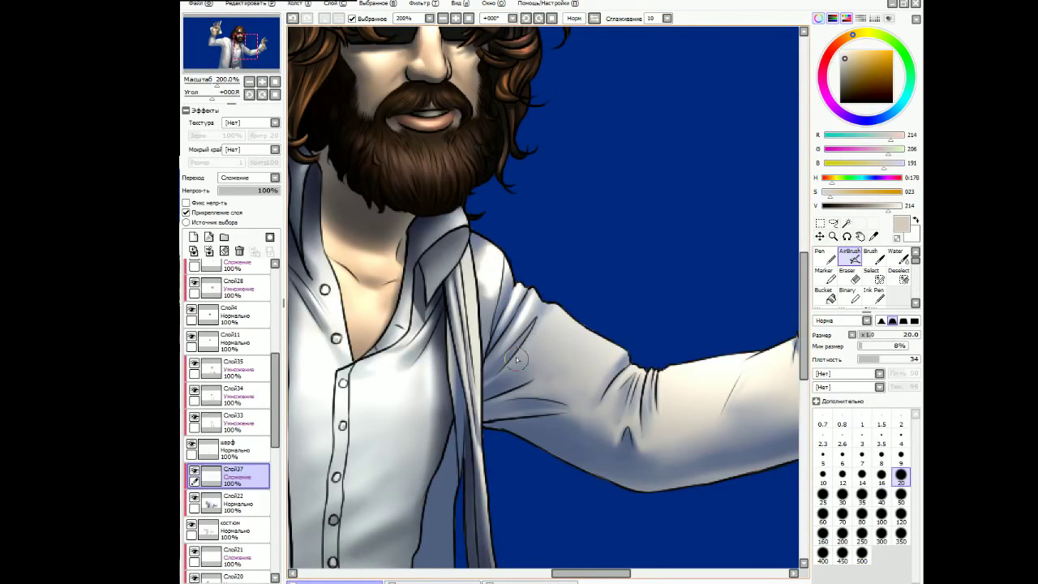
{"action": "mouse_move", "coordinate": [504, 366]}
{"action": "left_mouse_down"}
{"action": "mouse_move", "coordinate": [537, 382]}
{"action": "mouse_move", "coordinate": [548, 320]}
{"action": "mouse_move", "coordinate": [612, 357]}
{"action": "mouse_move", "coordinate": [496, 395]}
{"action": "mouse_move", "coordinate": [564, 372]}
{"action": "mouse_move", "coordinate": [561, 337]}
{"action": "mouse_move", "coordinate": [522, 349]}
{"action": "mouse_move", "coordinate": [546, 415]}
{"action": "left_mouse_up"}
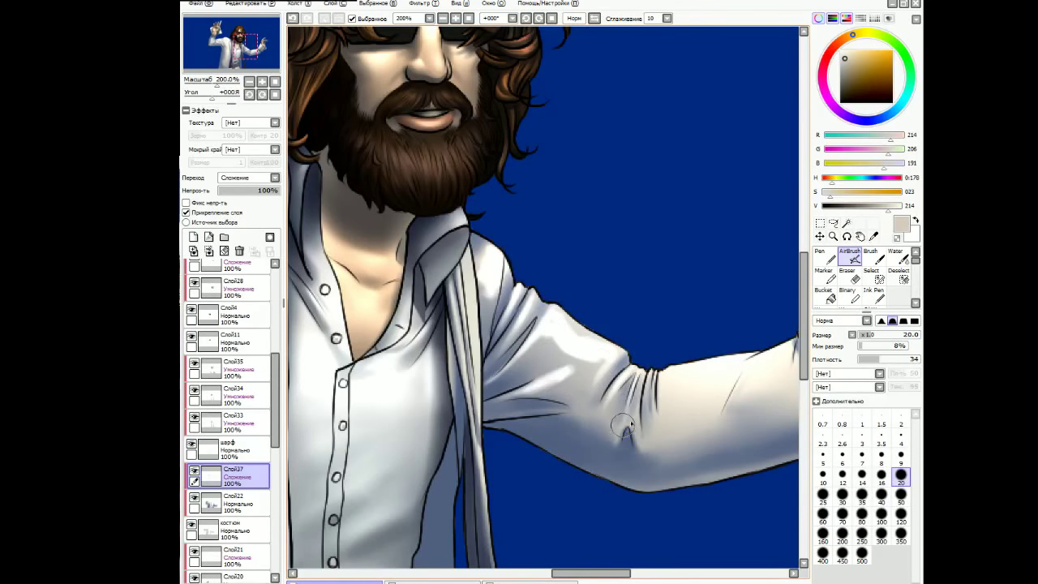
{"action": "left_click_drag", "start_coordinate": [618, 433], "coordinate": [545, 389]}
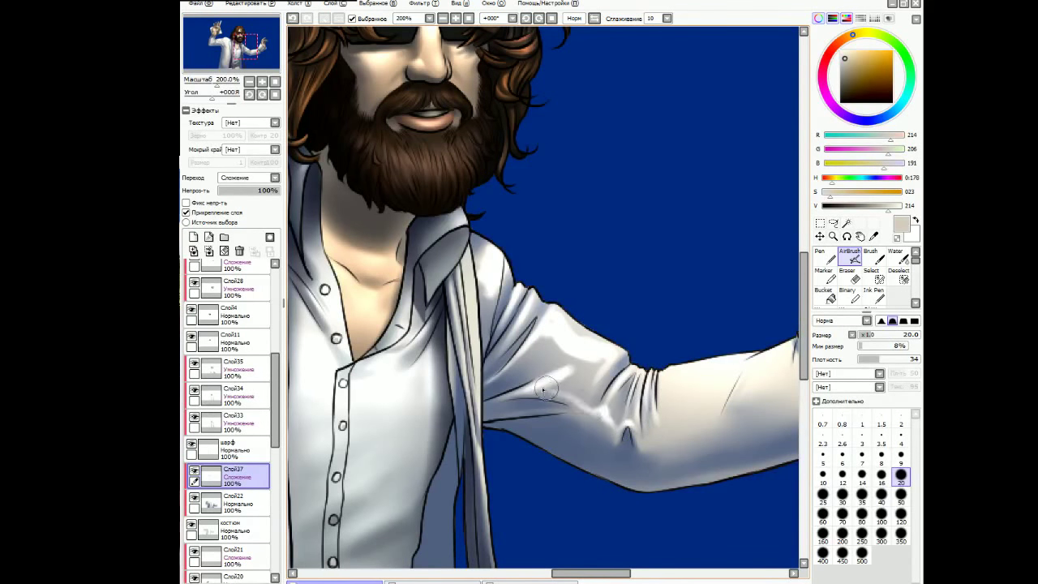
Soften the upper-arm highlights of the outstretched sleeve with the Blur tool at size 20.
{"action": "scroll", "coordinate": [906, 303], "scroll_direction": "down", "scroll_amount": 2}
{"action": "left_click", "coordinate": [898, 296]}
{"action": "mouse_move", "coordinate": [601, 348]}
{"action": "left_mouse_down"}
{"action": "mouse_move", "coordinate": [556, 350]}
{"action": "mouse_move", "coordinate": [564, 385]}
{"action": "left_mouse_up"}
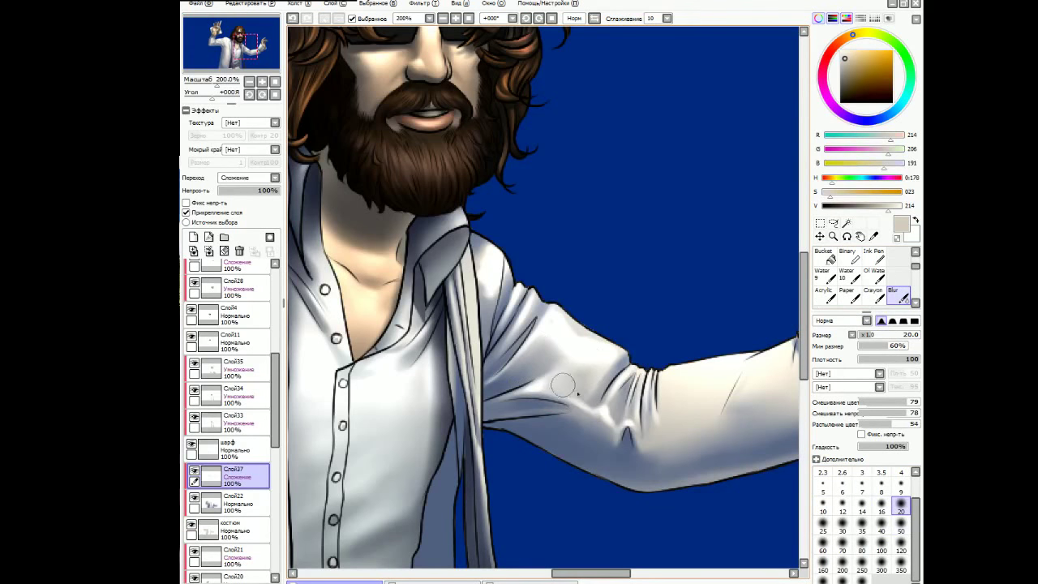
Lighten the underside of the outstretched sleeve near the elbow with a soft size 50 AirBrush and blend it with the size 20 Blur.
{"action": "left_click_drag", "start_coordinate": [591, 573], "coordinate": [600, 573]}
{"action": "left_click", "coordinate": [899, 296]}
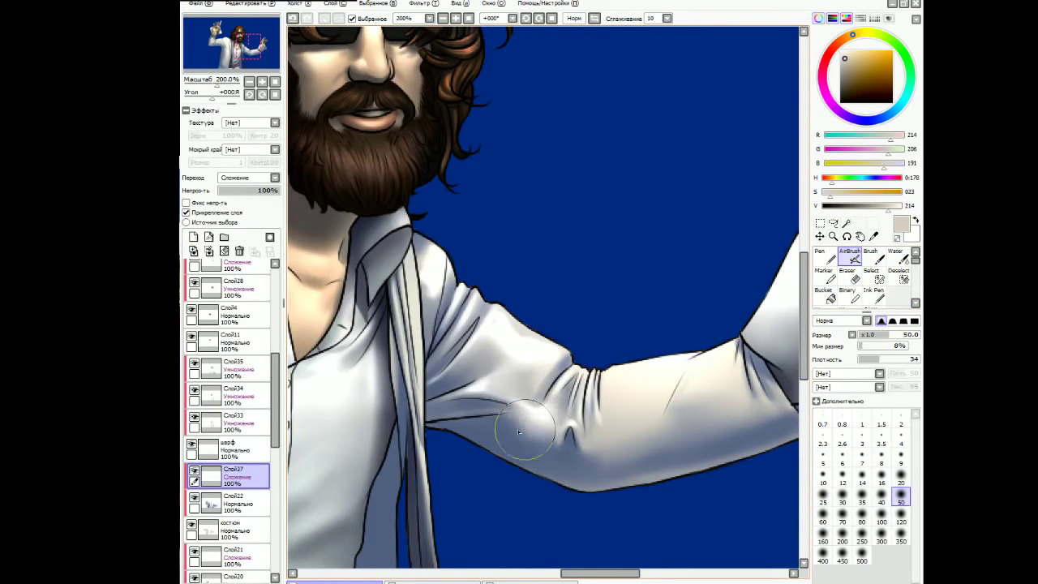
{"action": "left_click", "coordinate": [902, 299]}
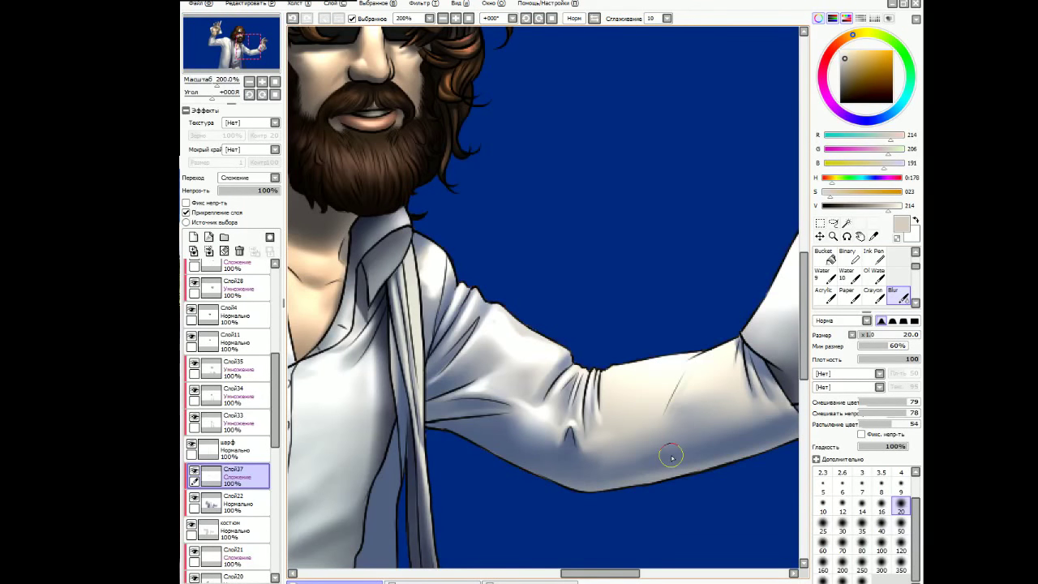
Refine the outstretched sleeve's forearm highlights with the AirBrush at sizes 9 and 20, and blend them with the size 50 Blur.
{"action": "key", "text": "v"}
{"action": "left_click_drag", "start_coordinate": [600, 573], "coordinate": [617, 573]}
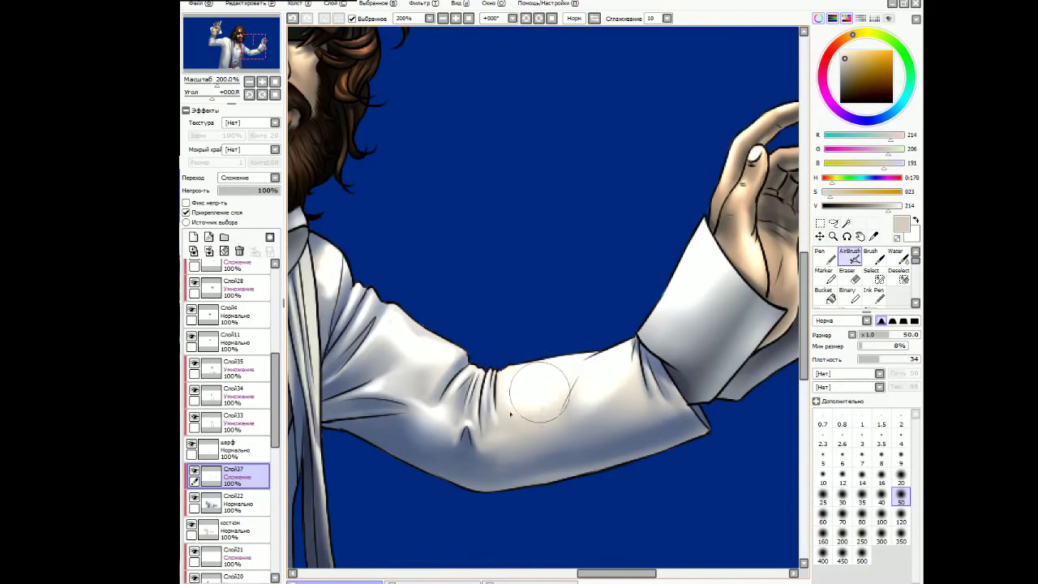
{"action": "left_click", "coordinate": [901, 457]}
{"action": "left_click_drag", "start_coordinate": [655, 399], "coordinate": [649, 372]}
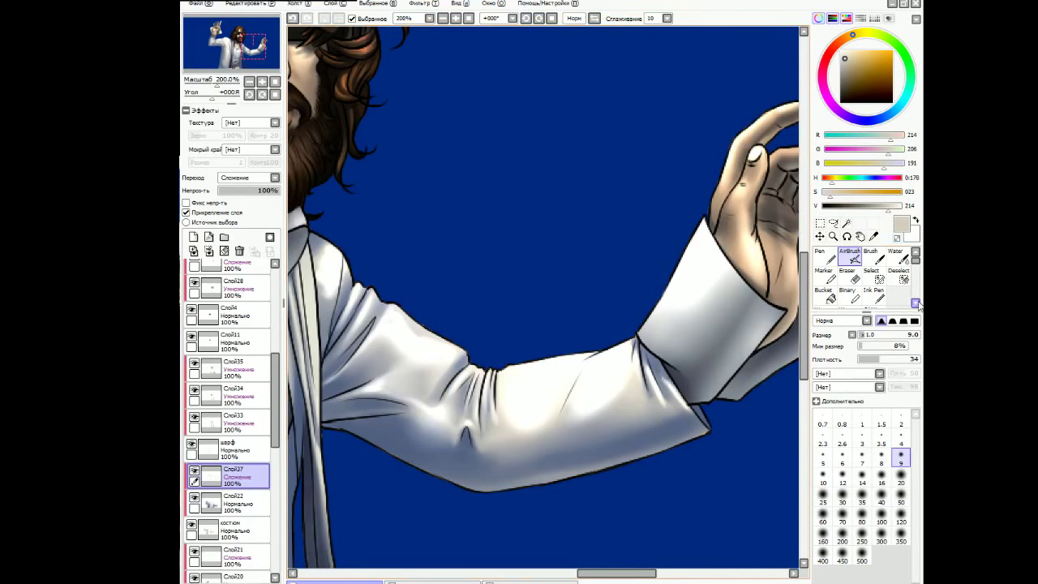
{"action": "left_click", "coordinate": [902, 479]}
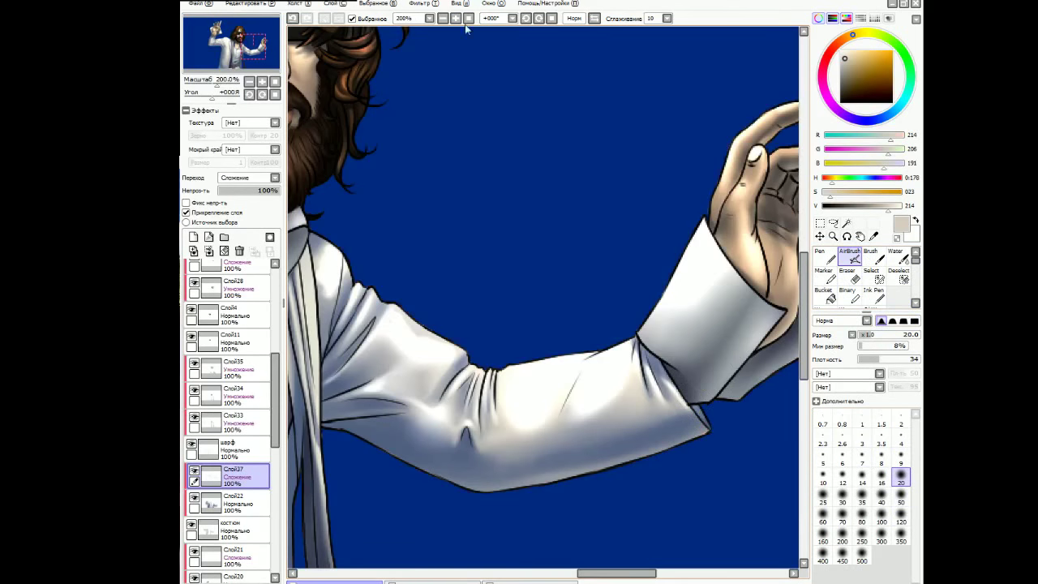
{"action": "key", "text": "minus"}
{"action": "key", "text": "minus"}
{"action": "key", "text": "v"}
{"action": "left_click", "coordinate": [901, 526]}
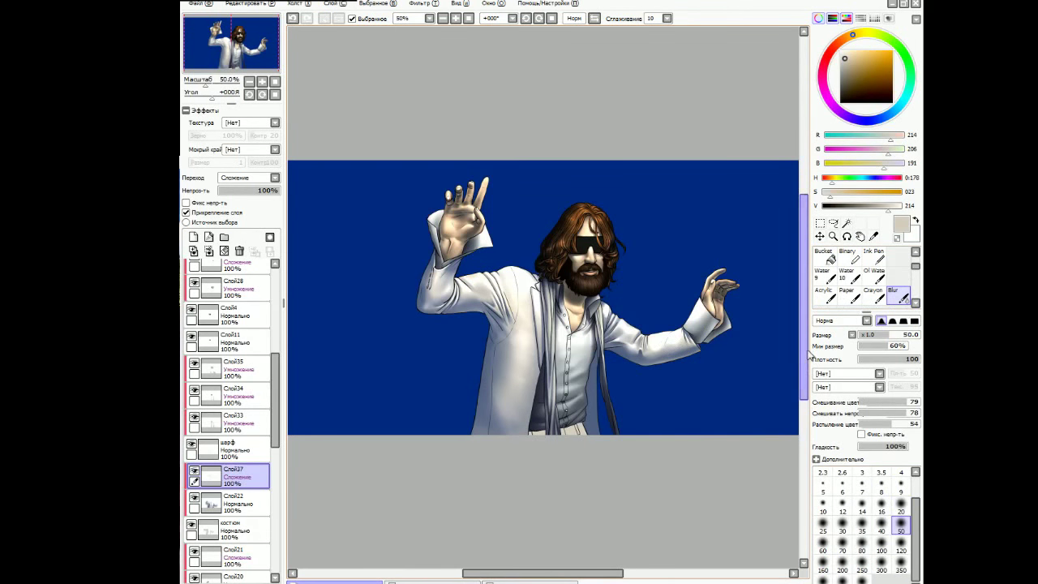
{"action": "scroll", "coordinate": [616, 438], "scroll_direction": "up", "scroll_amount": 1}
Add a clipped Multiply layer directly above the jacket's existing shadow layer and sample a dark blue-grey for the AirBrush.
{"action": "left_click", "coordinate": [193, 237]}
{"action": "left_click", "coordinate": [235, 499]}
{"action": "left_click", "coordinate": [274, 177]}
{"action": "left_click", "coordinate": [243, 191]}
{"action": "left_click", "coordinate": [193, 237]}
{"action": "left_click", "coordinate": [594, 392], "text": "alt"}
{"action": "key", "text": "a"}
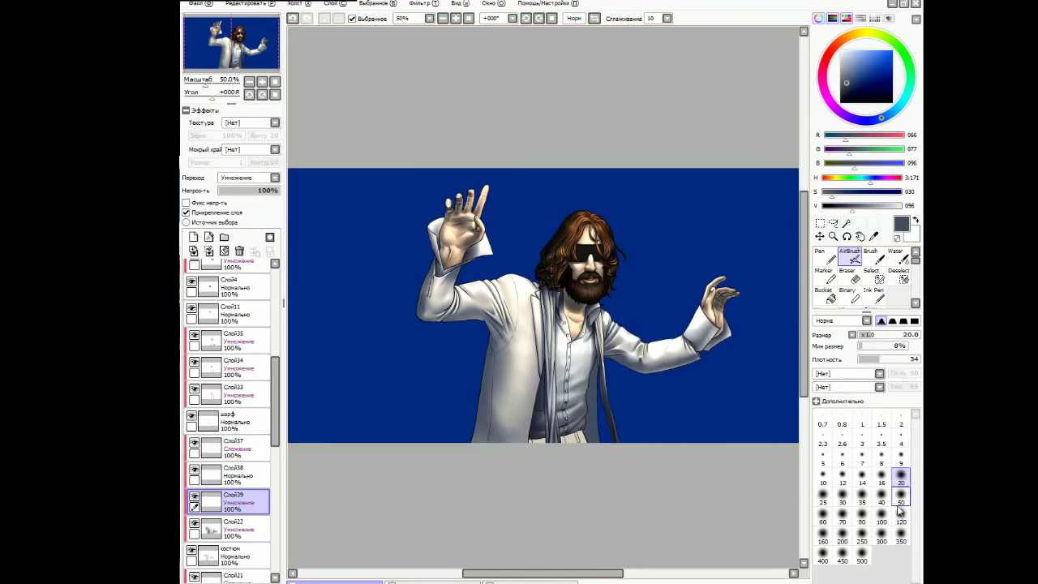
Deepen the shadows along the jacket's lower body and the undersides of both sleeves with the size 120 AirBrush.
{"action": "key", "text": "plus"}
{"action": "left_click_drag", "start_coordinate": [621, 243], "coordinate": [591, 357]}
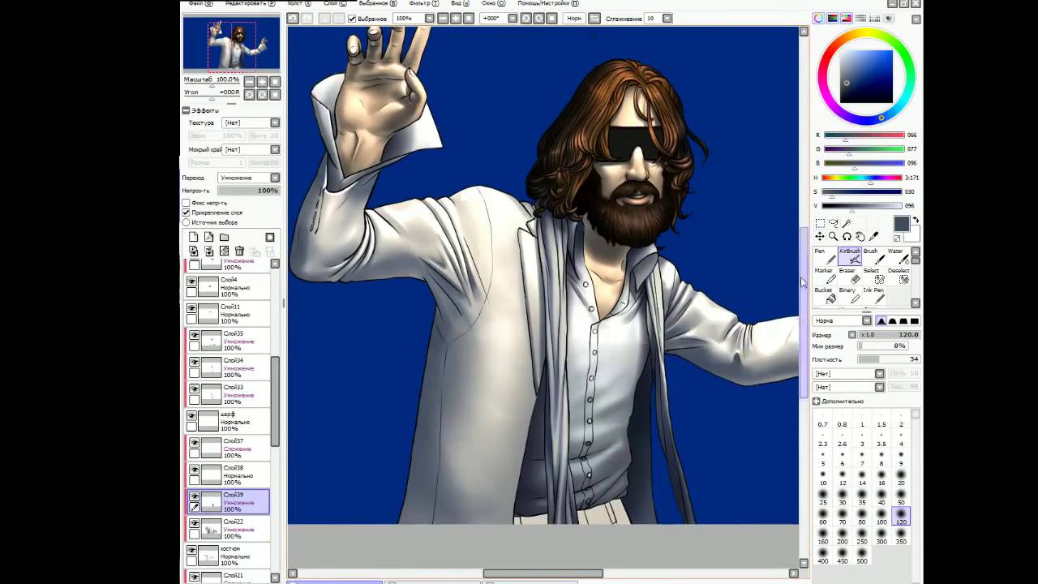
{"action": "left_click_drag", "start_coordinate": [730, 378], "coordinate": [598, 379]}
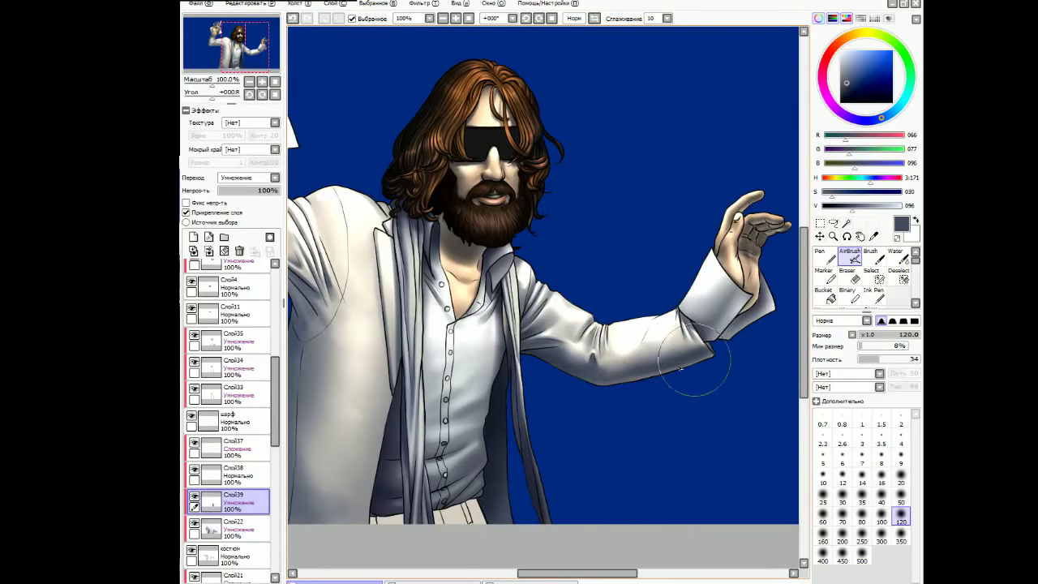
{"action": "left_click_drag", "start_coordinate": [383, 203], "coordinate": [572, 203]}
{"action": "left_click_drag", "start_coordinate": [503, 458], "coordinate": [568, 491]}
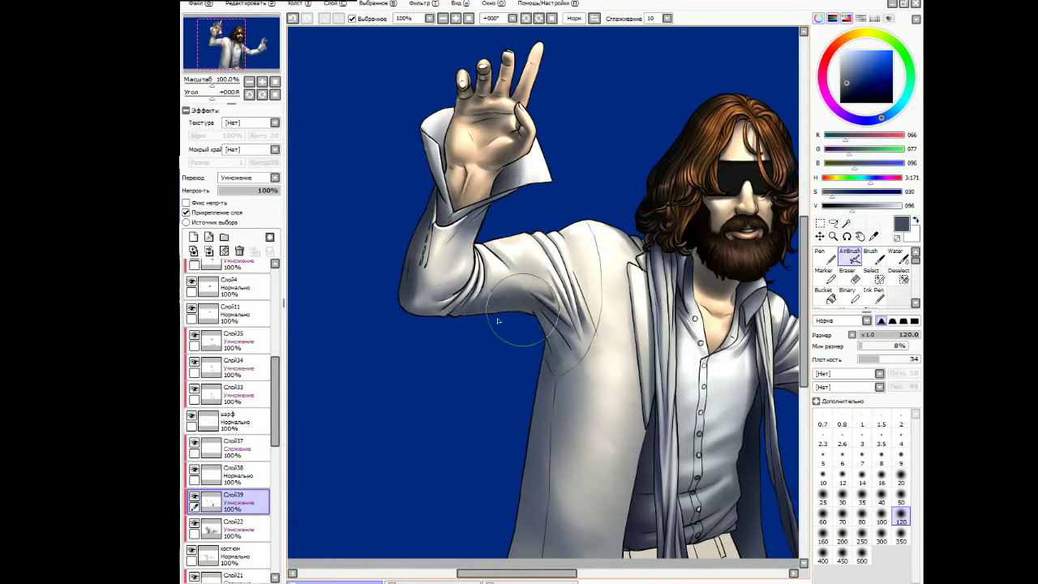
Sample the jacket's beige base colour with its shading layers hidden, show them again, and remove the unused Normal layer.
{"action": "scroll", "coordinate": [227, 406], "scroll_direction": "down", "scroll_amount": 1}
{"action": "left_click", "coordinate": [235, 509]}
{"action": "left_click", "coordinate": [194, 451]}
{"action": "left_click", "coordinate": [194, 451]}
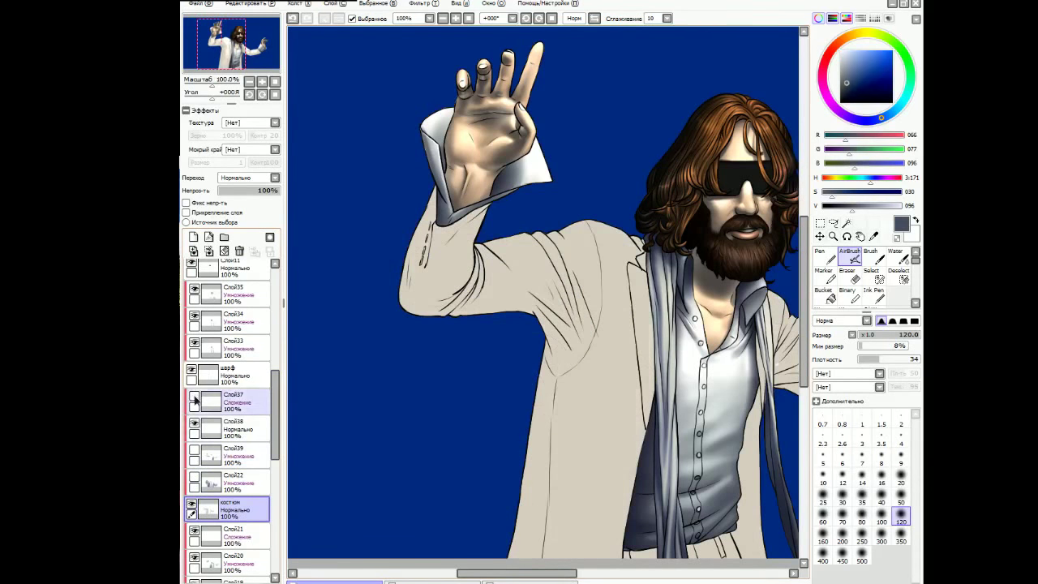
{"action": "left_click", "coordinate": [459, 429], "text": "alt"}
{"action": "left_click", "coordinate": [235, 450]}
{"action": "key", "text": "n"}
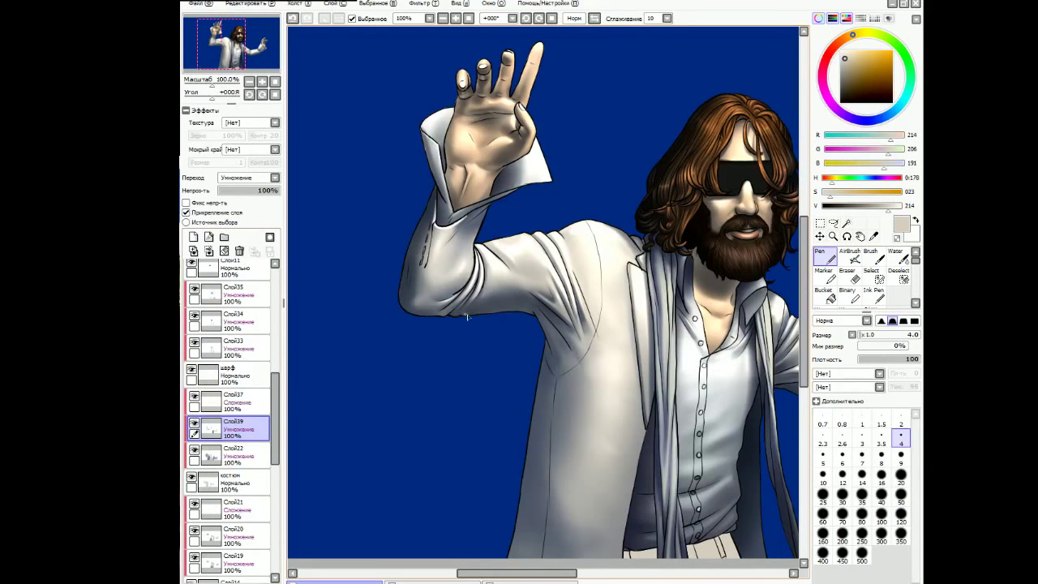
Touch up the base colour along the jacket's sleeve and hem outlines on the suit layer with the size 4 Pen.
{"action": "left_click", "coordinate": [227, 483]}
{"action": "scroll", "coordinate": [377, 288], "scroll_direction": "up", "scroll_amount": 1}
{"action": "left_click_drag", "start_coordinate": [410, 241], "coordinate": [515, 306]}
{"action": "left_click_drag", "start_coordinate": [418, 285], "coordinate": [527, 417]}
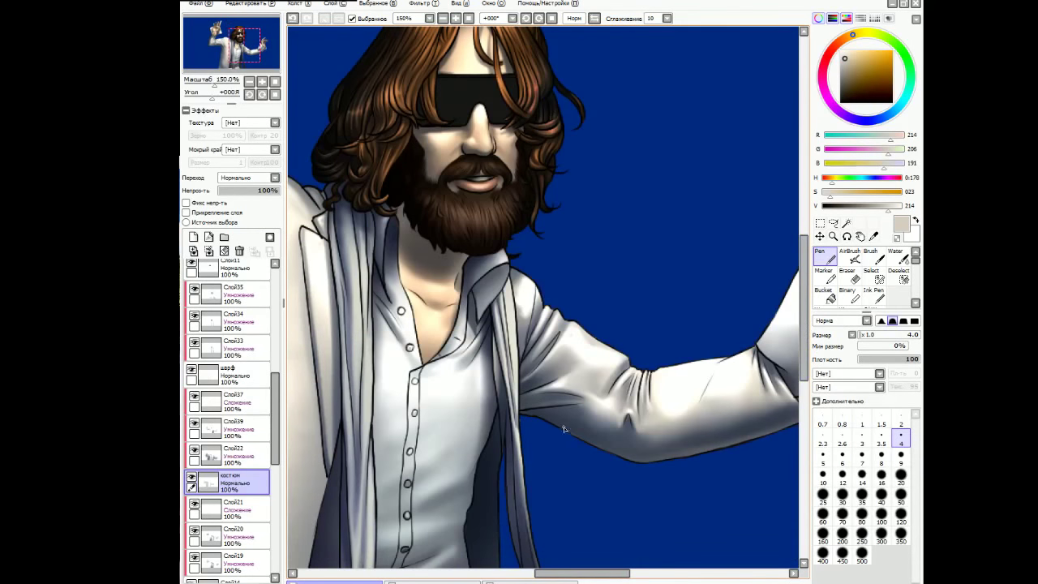
{"action": "scroll", "coordinate": [601, 449], "scroll_direction": "down", "scroll_amount": 4}
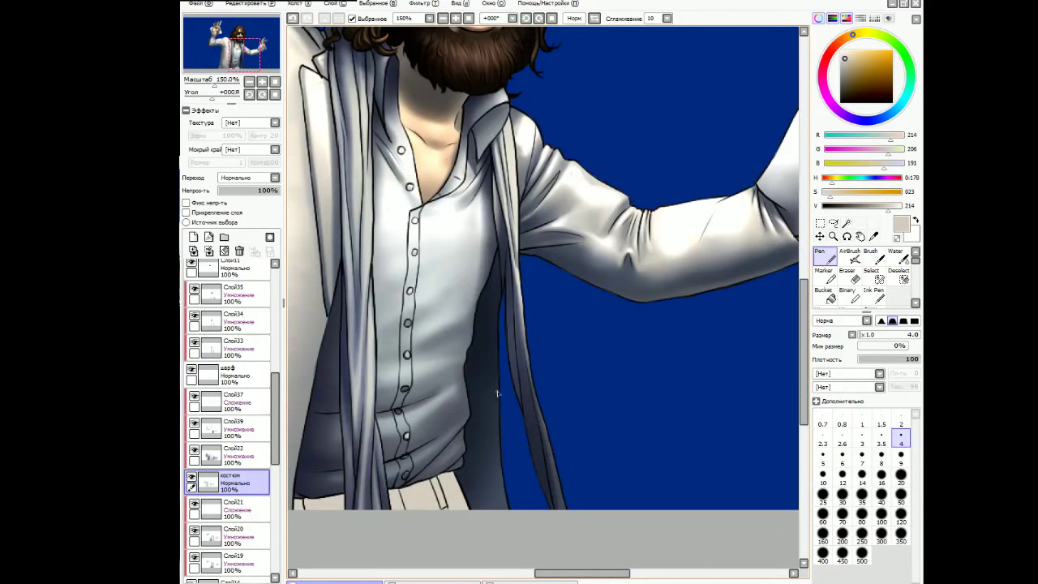
{"action": "scroll", "coordinate": [499, 340], "scroll_direction": "up", "scroll_amount": 2}
{"action": "scroll", "coordinate": [735, 298], "scroll_direction": "left", "scroll_amount": 5}
{"action": "scroll", "coordinate": [739, 278], "scroll_direction": "down", "scroll_amount": 1}
Shade the jacket's side and the raised sleeve in dark blue-grey on the upper Multiply layer with the size 120 AirBrush.
{"action": "key", "text": "v"}
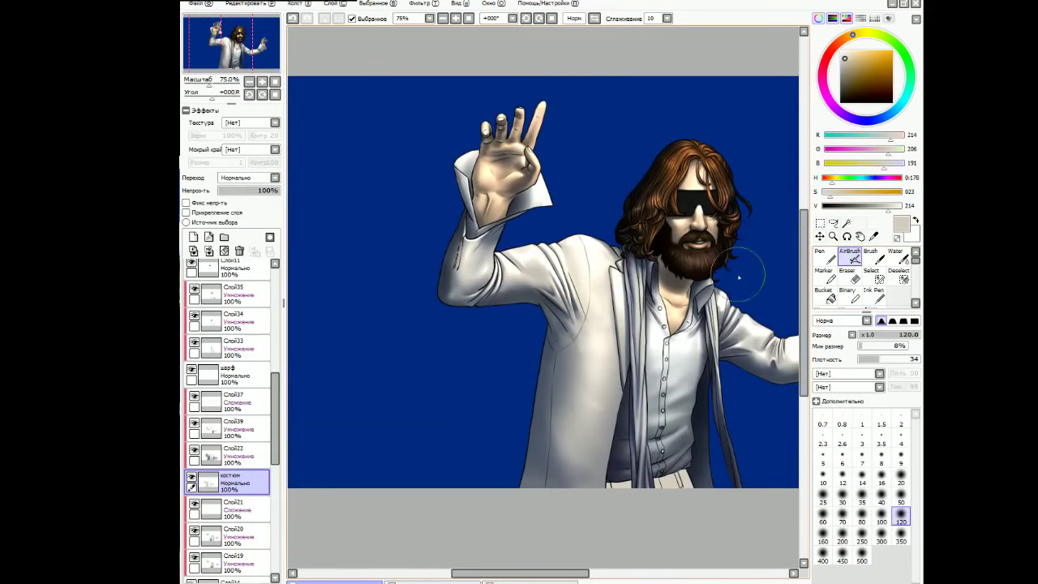
{"action": "left_click", "coordinate": [536, 403], "text": "alt"}
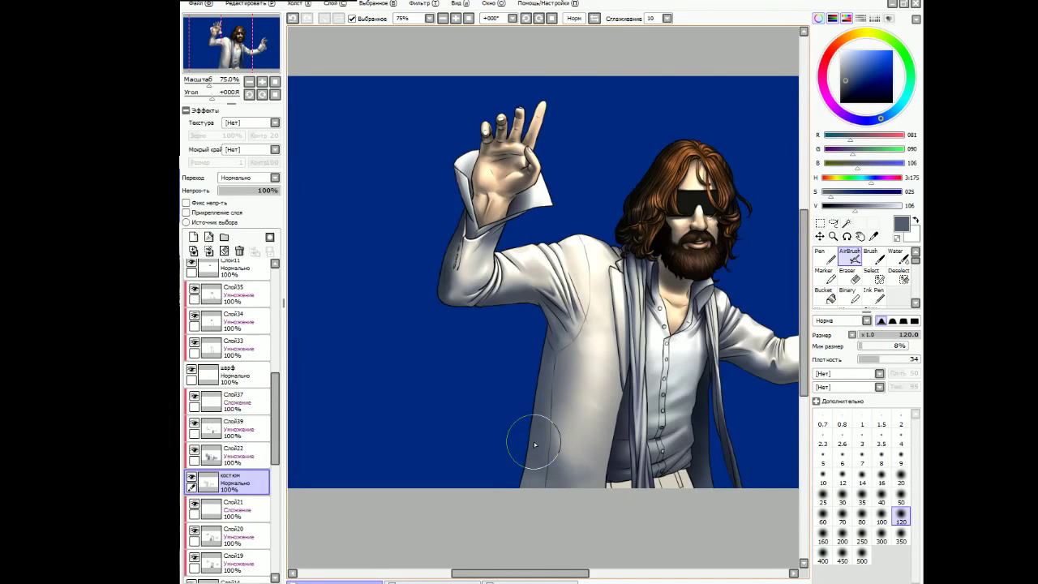
{"action": "left_click", "coordinate": [545, 324], "text": "ctrl+shift"}
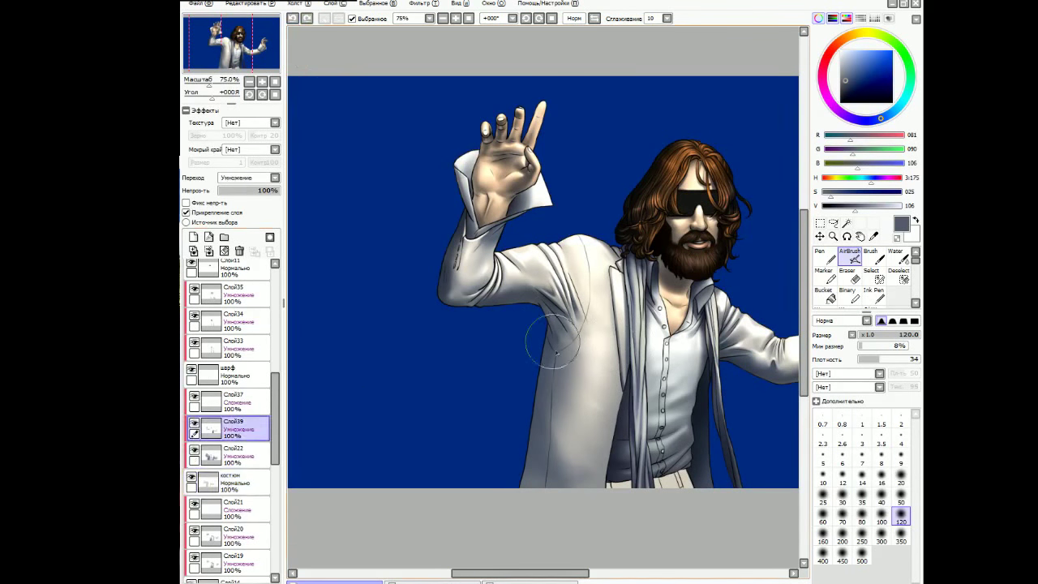
{"action": "mouse_move", "coordinate": [547, 449]}
{"action": "left_mouse_down"}
{"action": "mouse_move", "coordinate": [592, 381]}
{"action": "mouse_move", "coordinate": [487, 406]}
{"action": "mouse_move", "coordinate": [601, 374]}
{"action": "mouse_move", "coordinate": [578, 498]}
{"action": "left_mouse_up"}
{"action": "scroll", "coordinate": [592, 536], "scroll_direction": "right", "scroll_amount": 1}
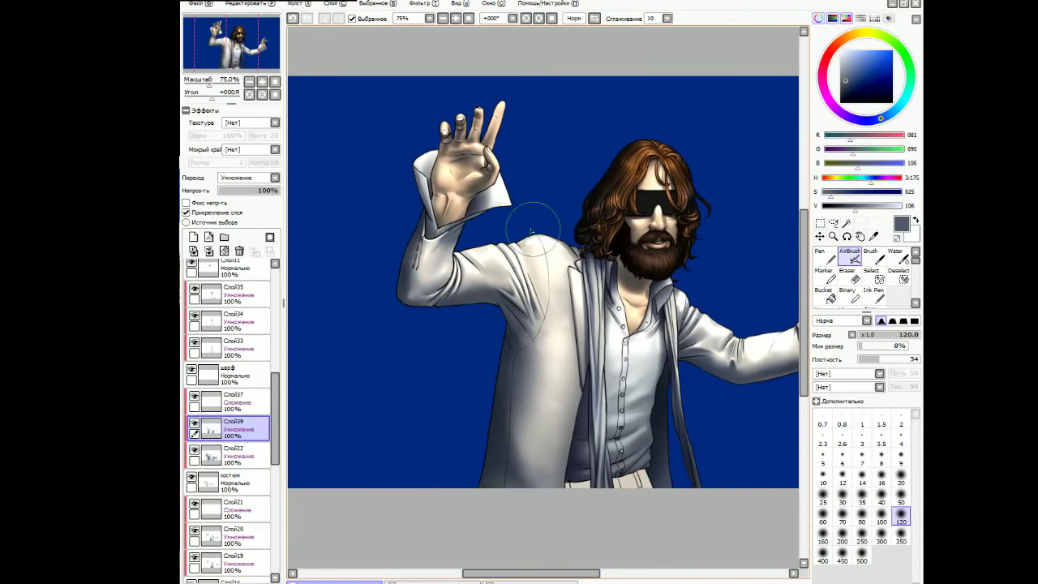
{"action": "left_click", "coordinate": [393, 359], "text": "ctrl+shift"}
{"action": "left_click", "coordinate": [451, 249], "text": "ctrl+shift"}
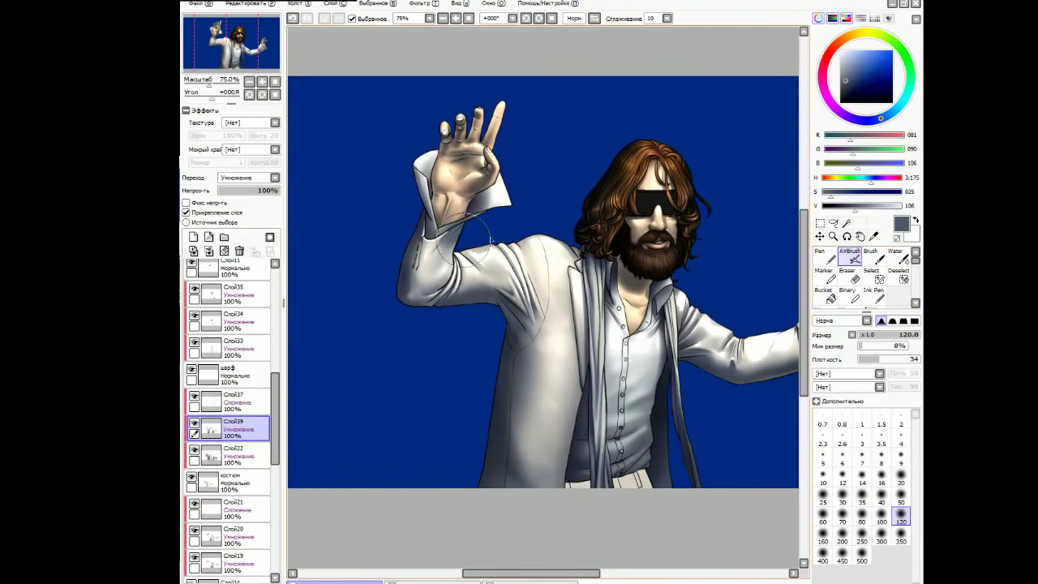
Darken the folds between the raised sleeve's elbow and shoulder with the AirBrush reduced to size 50.
{"action": "left_click_drag", "start_coordinate": [535, 29], "coordinate": [491, 261]}
{"action": "key", "text": "bracketleft"}
{"action": "key", "text": "bracketleft"}
{"action": "key", "text": "bracketleft"}
{"action": "key", "text": "bracketleft"}
{"action": "key", "text": "bracketleft"}
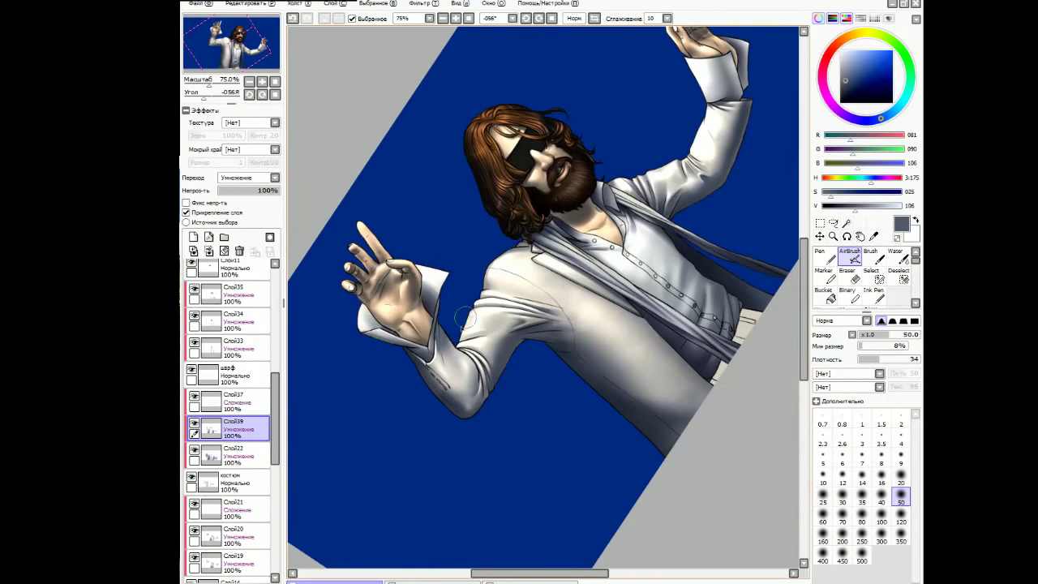
Soften the raised sleeve's highlights on the jacket's Addition layer with the size 50 Blur.
{"action": "key", "text": "b"}
{"action": "left_click", "coordinate": [466, 329], "text": "ctrl+shift"}
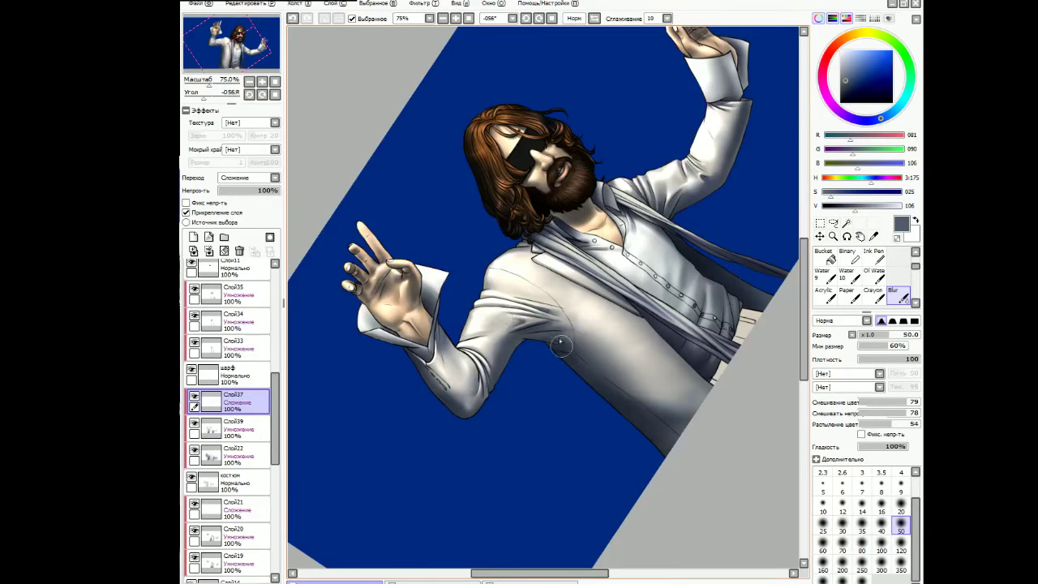
{"action": "key", "text": "Home"}
Add shadows to the outstretched sleeve and the jacket's lower edge on the upper Multiply layer with the size 50 AirBrush.
{"action": "key", "text": "v"}
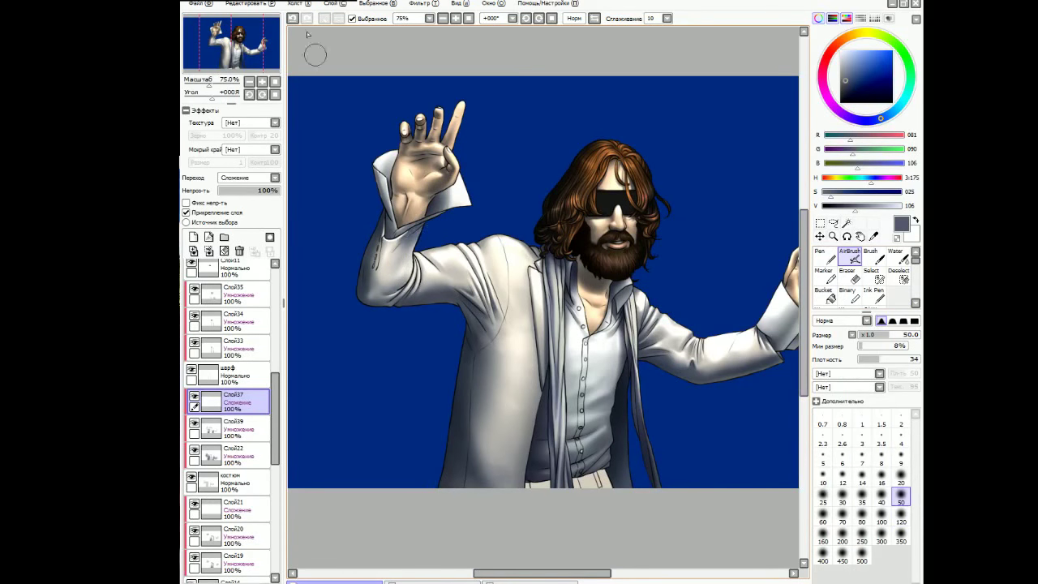
{"action": "key", "text": "Page_Down"}
{"action": "mouse_move", "coordinate": [552, 573]}
{"action": "left_mouse_down"}
{"action": "mouse_move", "coordinate": [563, 575]}
{"action": "mouse_move", "coordinate": [566, 559]}
{"action": "left_mouse_up"}
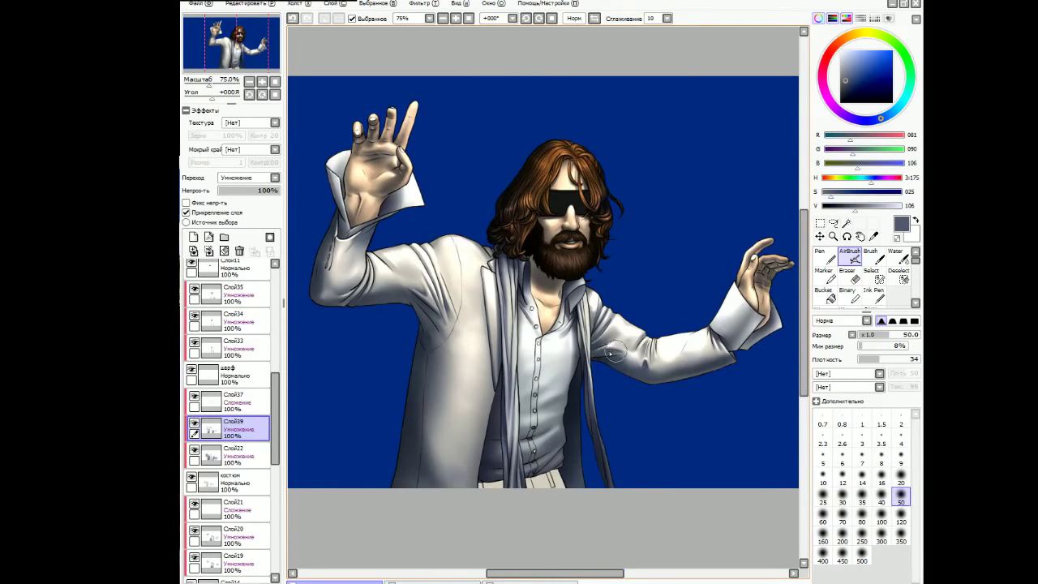
{"action": "left_click_drag", "start_coordinate": [619, 520], "coordinate": [501, 474]}
{"action": "scroll", "coordinate": [479, 357], "scroll_direction": "up", "scroll_amount": 2}
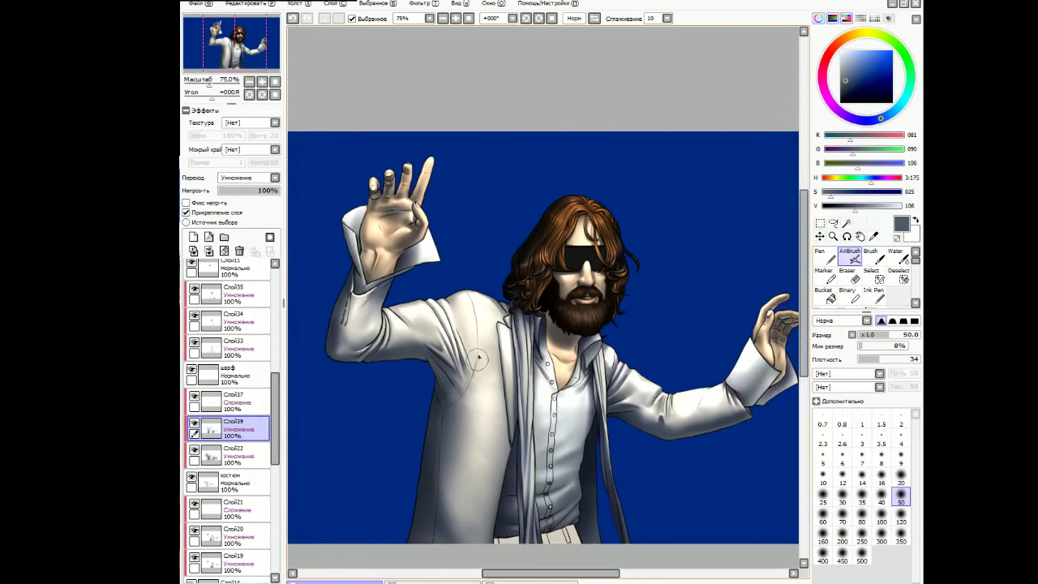
Shade the trousers in neutral grey on their clipped Multiply layer with the size 350 AirBrush.
{"action": "key", "text": "ctrl+minus"}
{"action": "scroll", "coordinate": [231, 422], "scroll_direction": "down", "scroll_amount": 3}
{"action": "left_click", "coordinate": [232, 462]}
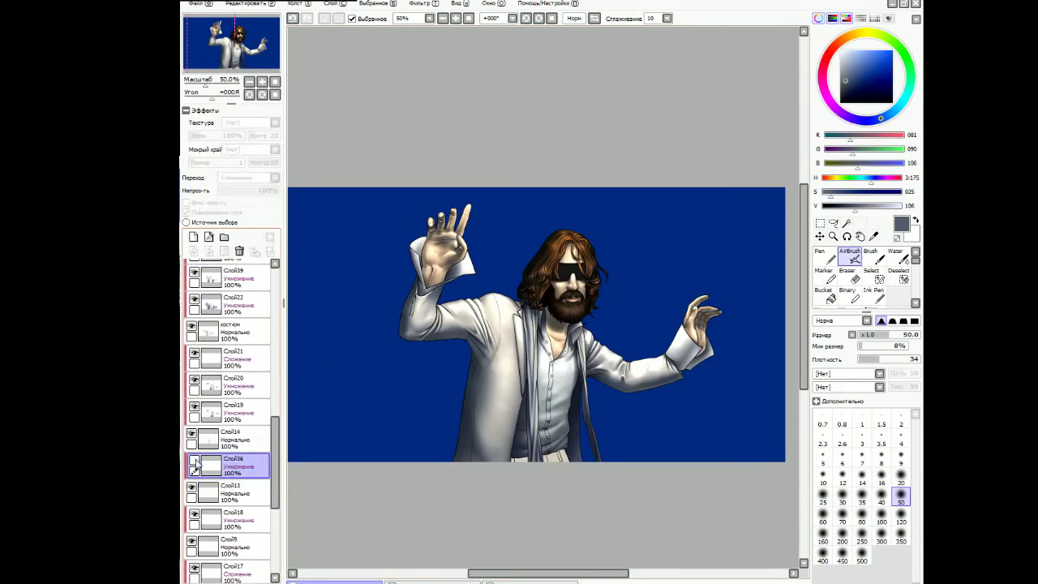
{"action": "key", "text": "ctrl+plus"}
{"action": "left_click_drag", "start_coordinate": [805, 335], "coordinate": [804, 381]}
{"action": "left_click", "coordinate": [448, 302], "text": "alt"}
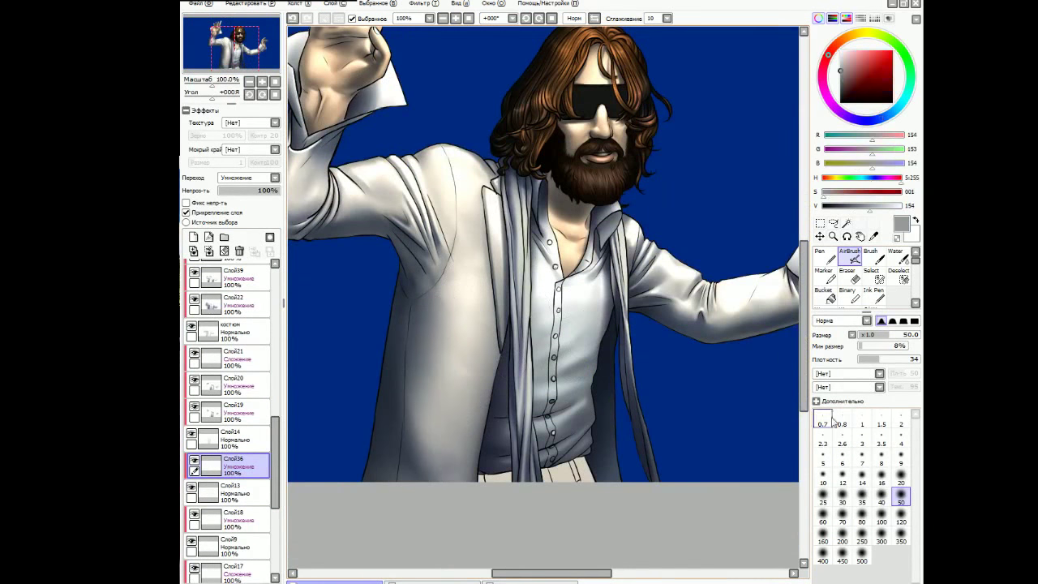
{"action": "left_click", "coordinate": [901, 535]}
{"action": "scroll", "coordinate": [649, 387], "scroll_direction": "left", "scroll_amount": 2}
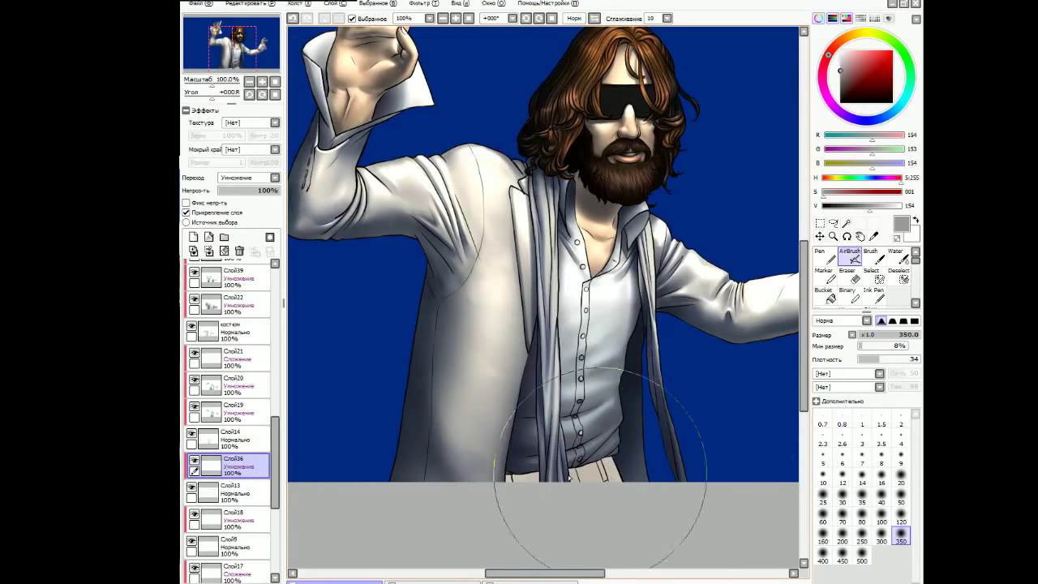
Touch up the shirt's base colour with the size 4 Pen and shade the trousers in dark blue-grey with the AirBrush up to size 50.
{"action": "left_click", "coordinate": [231, 438]}
{"action": "mouse_move", "coordinate": [194, 408]}
{"action": "left_mouse_down"}
{"action": "mouse_move", "coordinate": [209, 345]}
{"action": "mouse_move", "coordinate": [194, 408]}
{"action": "left_mouse_up"}
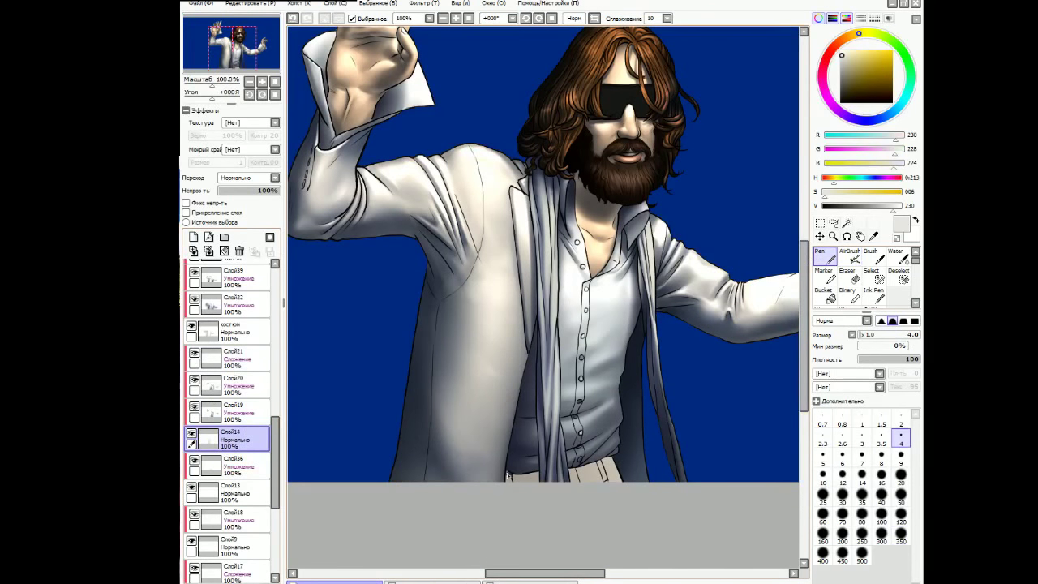
{"action": "left_click", "coordinate": [231, 462]}
{"action": "left_click", "coordinate": [455, 351], "text": "alt"}
{"action": "mouse_move", "coordinate": [455, 352]}
{"action": "left_mouse_down"}
{"action": "mouse_move", "coordinate": [500, 494]}
{"action": "mouse_move", "coordinate": [719, 301]}
{"action": "left_mouse_up"}
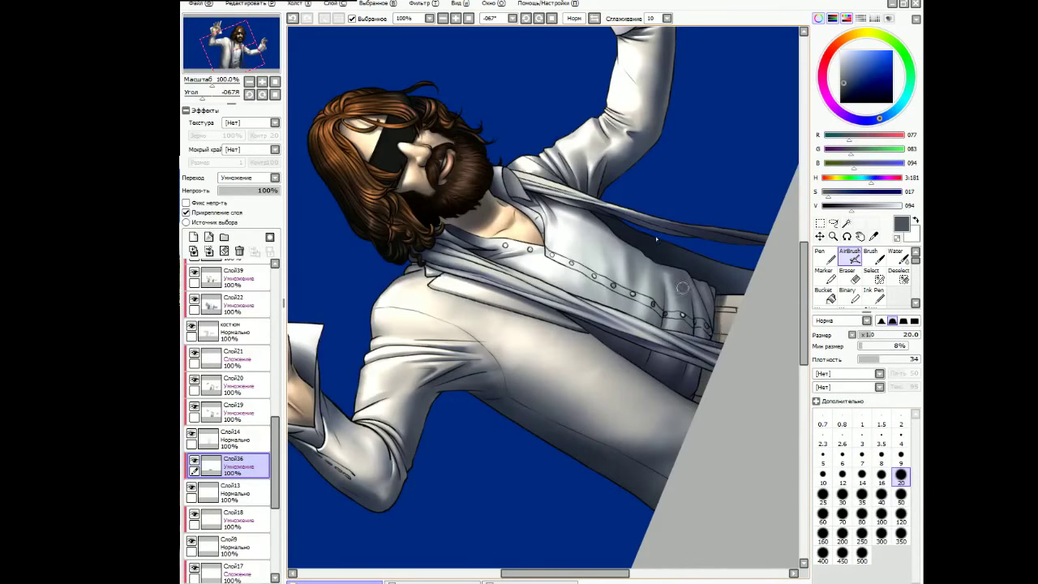
{"action": "key", "text": "Home"}
{"action": "scroll", "coordinate": [682, 287], "scroll_direction": "up", "scroll_amount": 2}
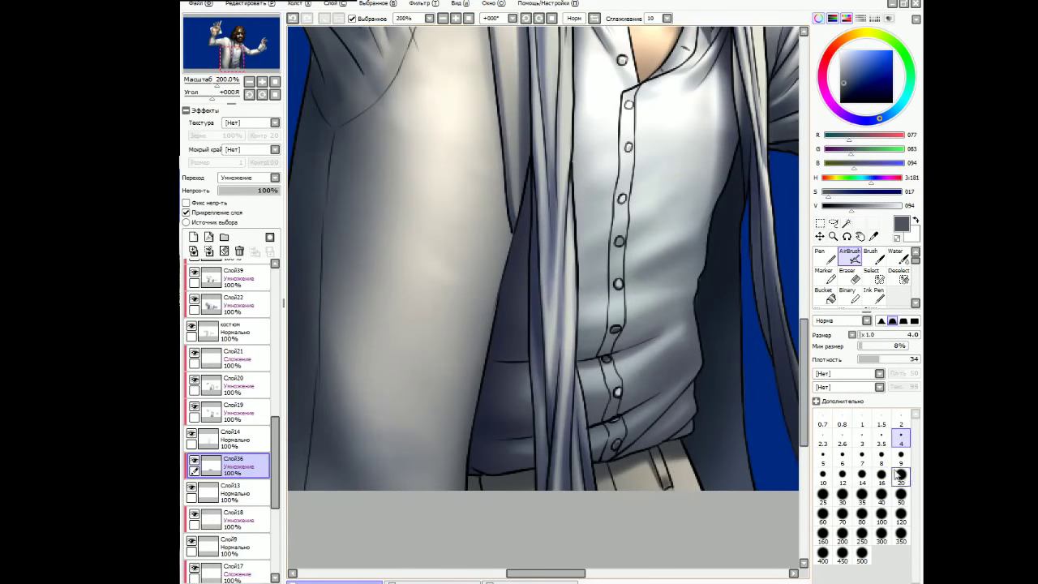
{"action": "left_click", "coordinate": [901, 497]}
{"action": "scroll", "coordinate": [536, 189], "scroll_direction": "down", "scroll_amount": 3}
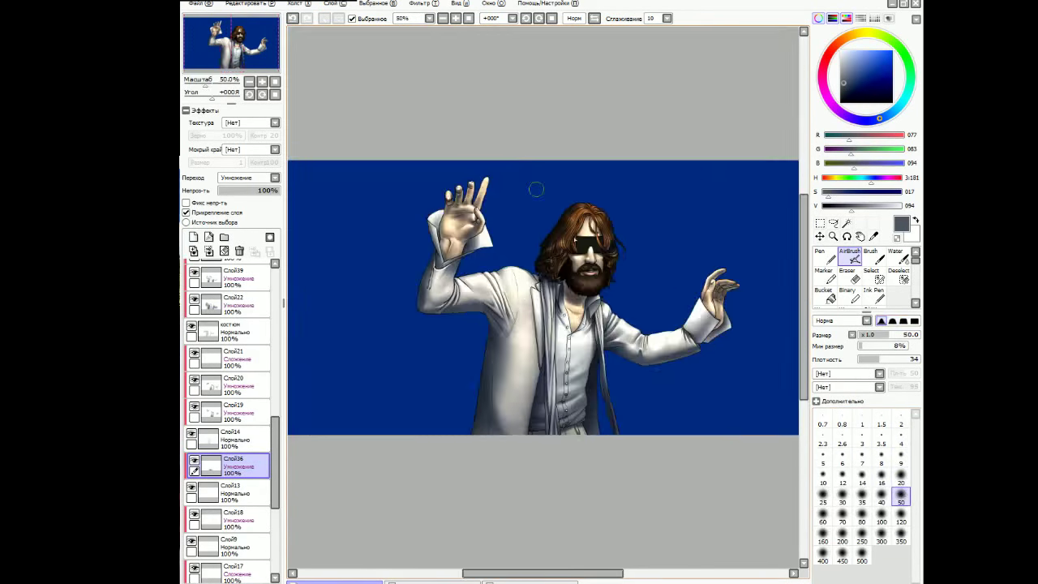
Add a second clipped Multiply layer for the trousers and paint fold shadows in near-black blue with the size 20 AirBrush.
{"action": "key", "text": "ctrl+shift+n"}
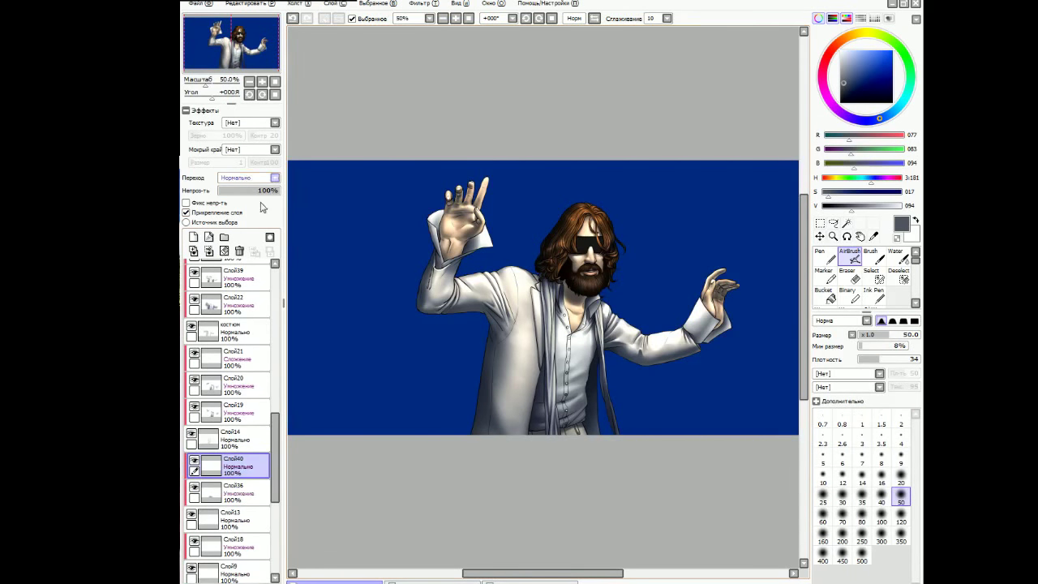
{"action": "scroll", "coordinate": [525, 491], "scroll_direction": "up", "scroll_amount": 1}
{"action": "key", "text": "bracketright"}
{"action": "key", "text": "bracketright"}
{"action": "key", "text": "bracketright"}
{"action": "key", "text": "bracketright"}
{"action": "key", "text": "bracketright"}
{"action": "key", "text": "bracketleft"}
{"action": "key", "text": "bracketleft"}
{"action": "key", "text": "bracketleft"}
{"action": "key", "text": "bracketleft"}
{"action": "key", "text": "bracketleft"}
{"action": "key", "text": "bracketleft"}
{"action": "key", "text": "bracketleft"}
{"action": "key", "text": "bracketleft"}
{"action": "key", "text": "bracketleft"}
{"action": "key", "text": "bracketleft"}
{"action": "key", "text": "bracketleft"}
{"action": "key", "text": "bracketleft"}
{"action": "key", "text": "bracketleft"}
{"action": "key", "text": "bracketleft"}
{"action": "key", "text": "bracketleft"}
{"action": "key", "text": "bracketleft"}
{"action": "key", "text": "bracketleft"}
{"action": "key", "text": "bracketleft"}
{"action": "key", "text": "bracketleft"}
{"action": "key", "text": "bracketleft"}
{"action": "scroll", "coordinate": [790, 339], "scroll_direction": "up", "scroll_amount": 2}
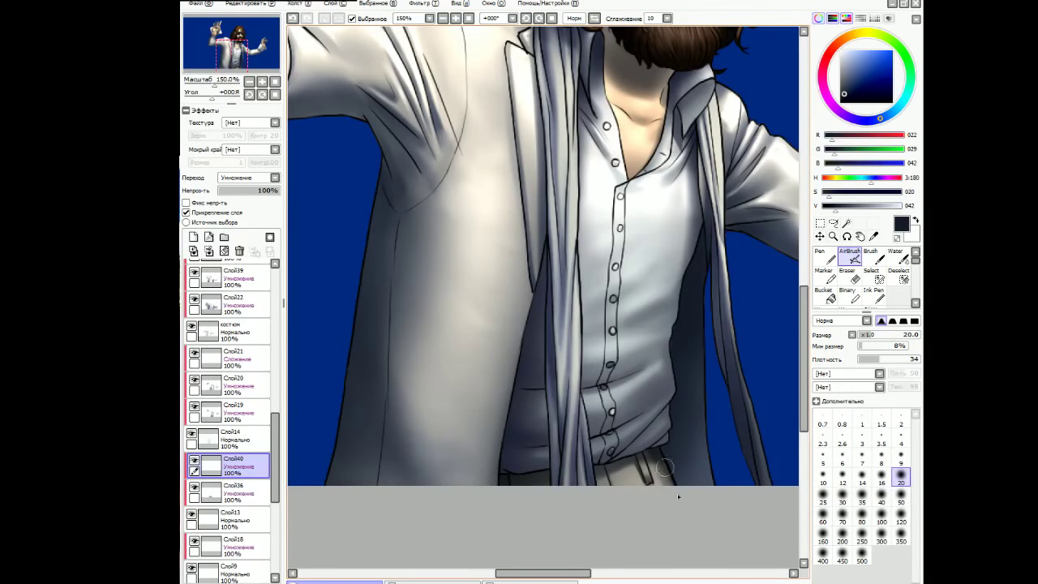
Deepen the trouser shadows beneath the shirt hem with the size 50 AirBrush.
{"action": "key", "text": "bracketright"}
{"action": "key", "text": "bracketright"}
{"action": "key", "text": "bracketright"}
{"action": "key", "text": "bracketright"}
{"action": "key", "text": "bracketright"}
{"action": "key", "text": "Delete"}
{"action": "key", "text": "Delete"}
{"action": "key", "text": "Delete"}
{"action": "key", "text": "Delete"}
{"action": "key", "text": "Home"}
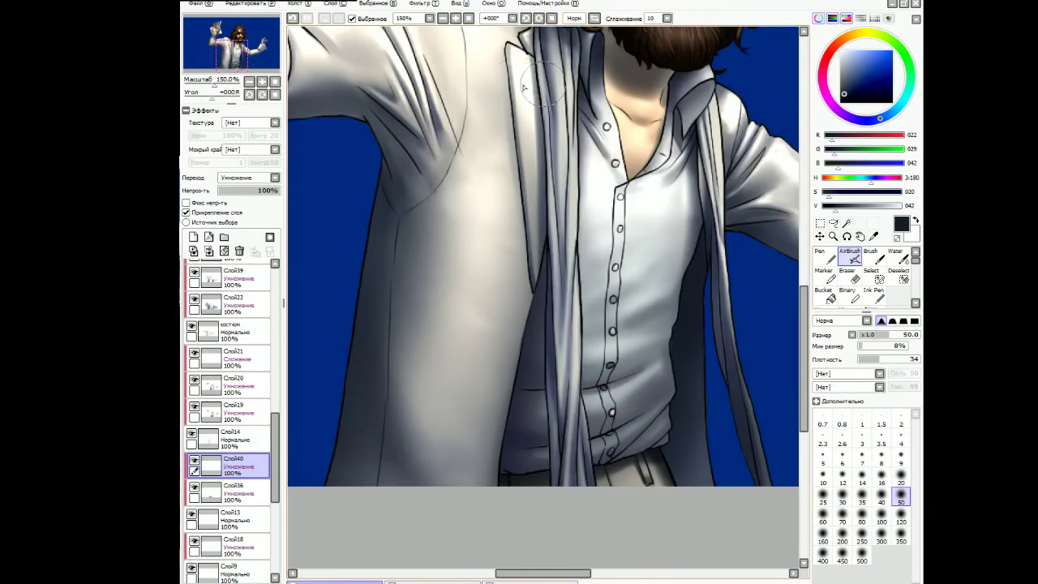
Broaden the trouser shadows with the size 120 AirBrush and set the new Multiply layer's opacity to 73%.
{"action": "scroll", "coordinate": [683, 407], "scroll_direction": "down", "scroll_amount": 3}
{"action": "key", "text": "bracketright"}
{"action": "key", "text": "bracketright"}
{"action": "key", "text": "bracketright"}
{"action": "key", "text": "bracketright"}
{"action": "key", "text": "bracketright"}
{"action": "left_click", "coordinate": [456, 18]}
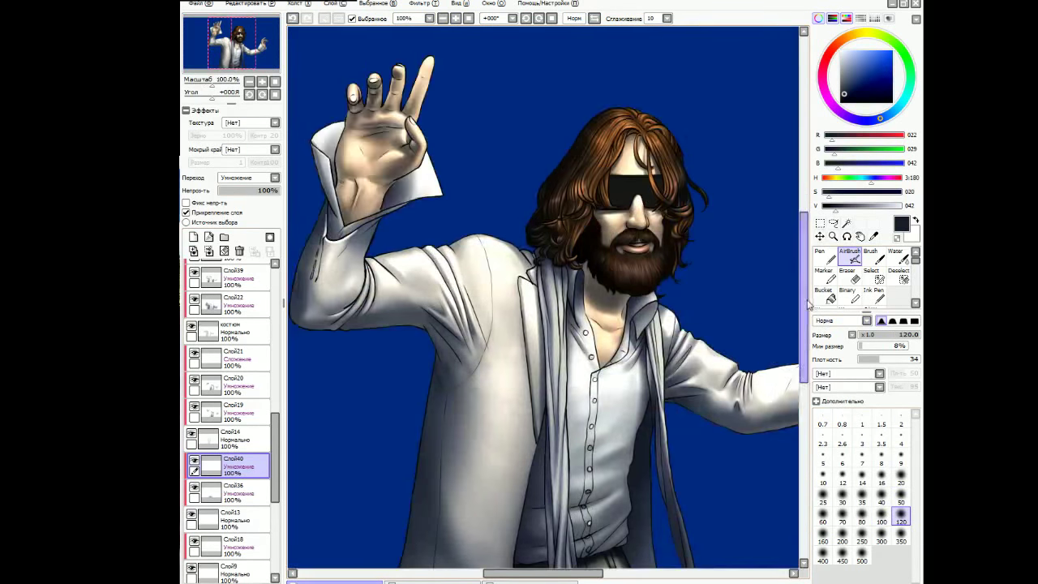
{"action": "scroll", "coordinate": [604, 430], "scroll_direction": "down", "scroll_amount": 3}
{"action": "left_click", "coordinate": [263, 190]}
Add a clipped Multiply layer for the sunglasses and shade the lenses in near-black (RGB 22) with the AirBrush at sizes 9 and 120.
{"action": "scroll", "coordinate": [247, 432], "scroll_direction": "up", "scroll_amount": 1}
{"action": "left_click", "coordinate": [247, 432]}
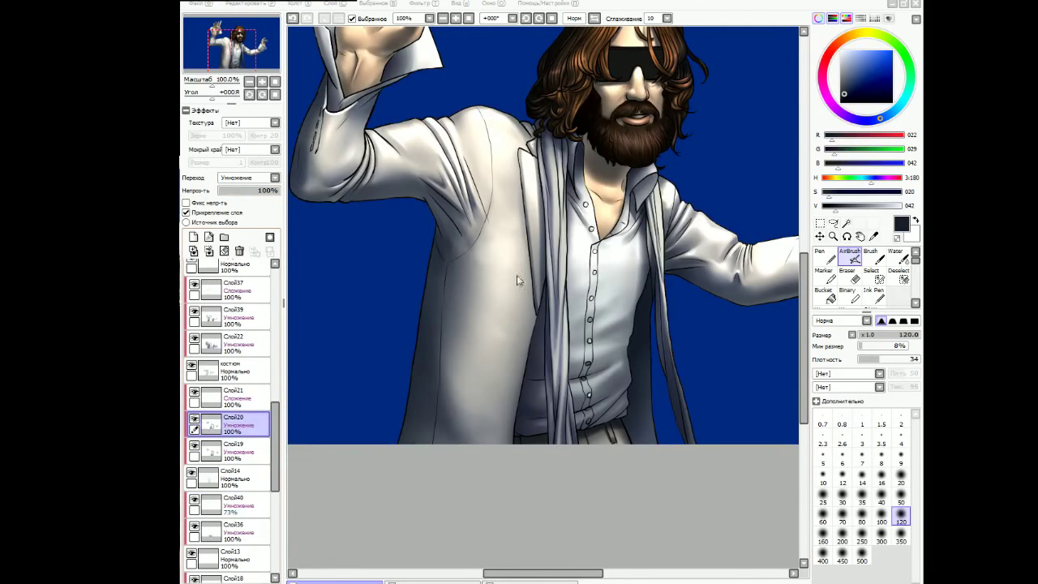
{"action": "left_click", "coordinate": [444, 18]}
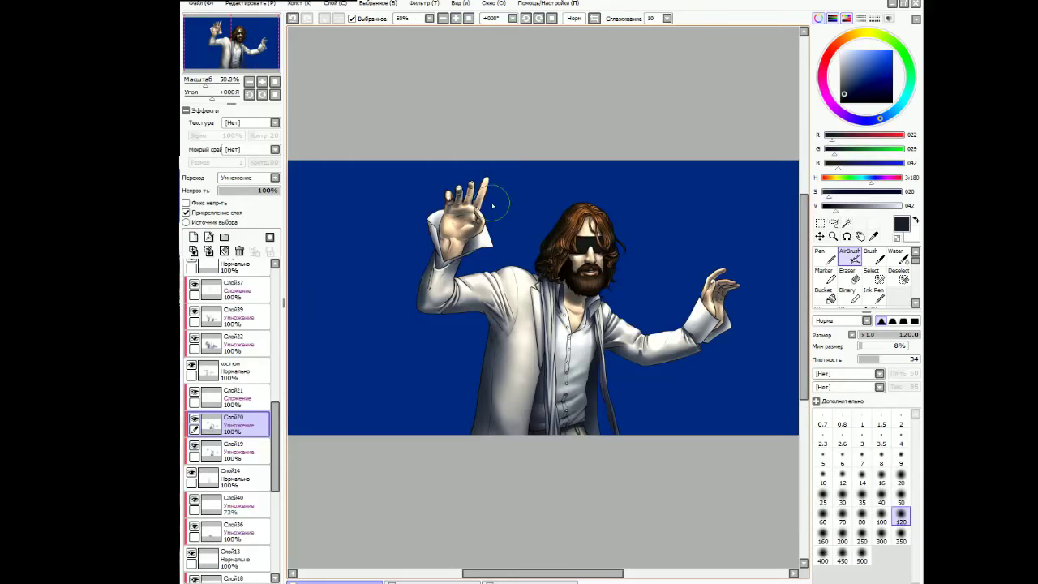
{"action": "left_click", "coordinate": [456, 18]}
{"action": "scroll", "coordinate": [243, 418], "scroll_direction": "up", "scroll_amount": 5}
{"action": "left_click", "coordinate": [235, 487]}
{"action": "scroll", "coordinate": [535, 244], "scroll_direction": "up", "scroll_amount": 1}
{"action": "key", "text": "bracketleft"}
{"action": "left_click_drag", "start_coordinate": [664, 319], "coordinate": [640, 313]}
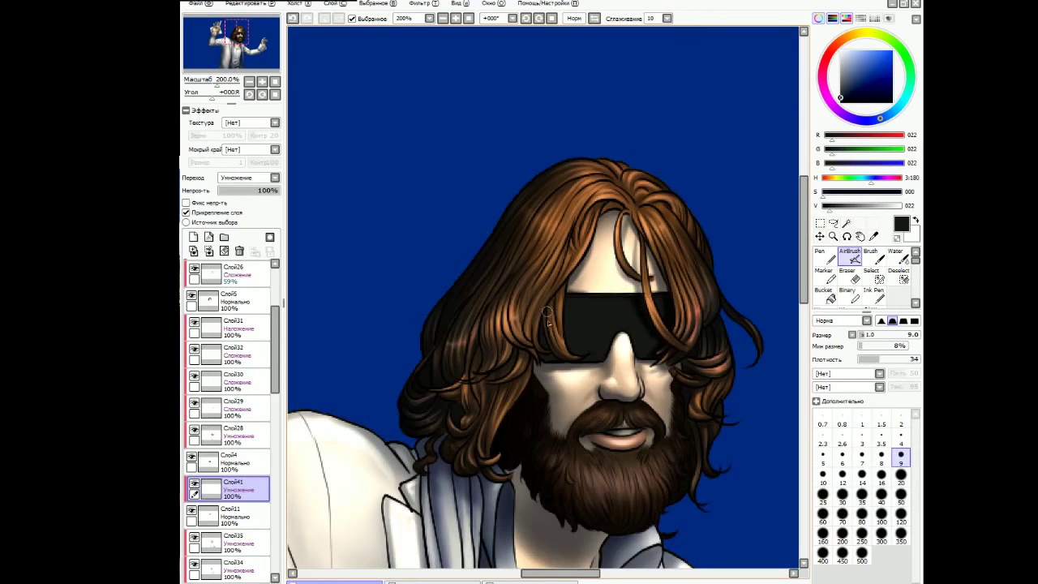
{"action": "scroll", "coordinate": [580, 348], "scroll_direction": "up", "scroll_amount": 1}
{"action": "key", "text": "bracketright"}
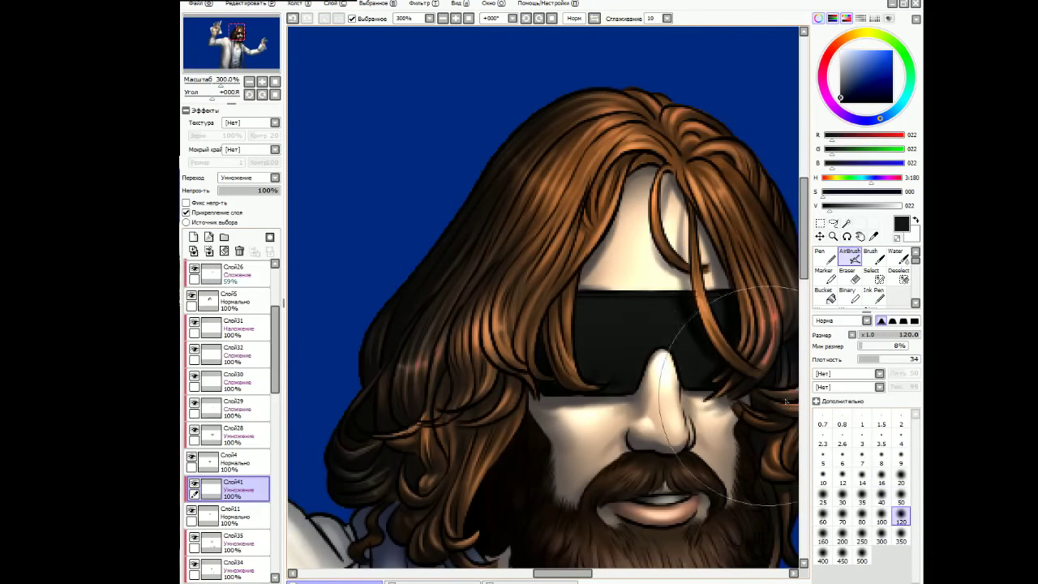
Add a clipped Addition layer for the sunglasses and brush a faint rim highlight in near-black (RGB 22) with the AirBrush.
{"action": "key", "text": "ctrl+shift+n"}
{"action": "left_click", "coordinate": [901, 441]}
{"action": "left_click_drag", "start_coordinate": [730, 455], "coordinate": [808, 260]}
{"action": "key", "text": "bracketright"}
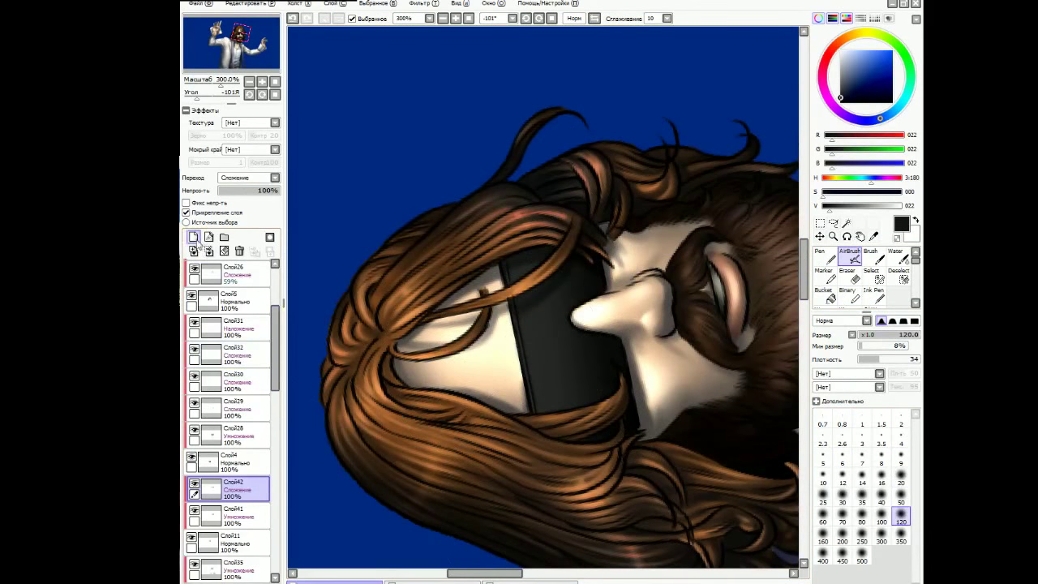
Add a second clipped Addition layer for the sunglasses and paint mid-grey (RGB 140) reflections with the AirBrush at sizes 9 and 50.
{"action": "key", "text": "ctrl+shift+n"}
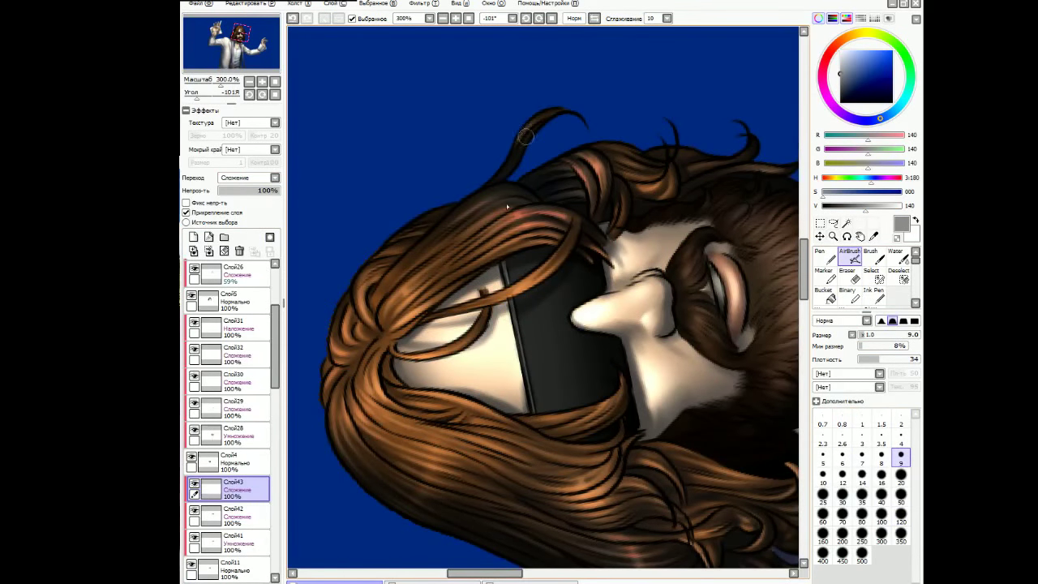
{"action": "key", "text": "Home"}
{"action": "key", "text": "ctrl+Tab"}
{"action": "key", "text": "ctrl+Tab"}
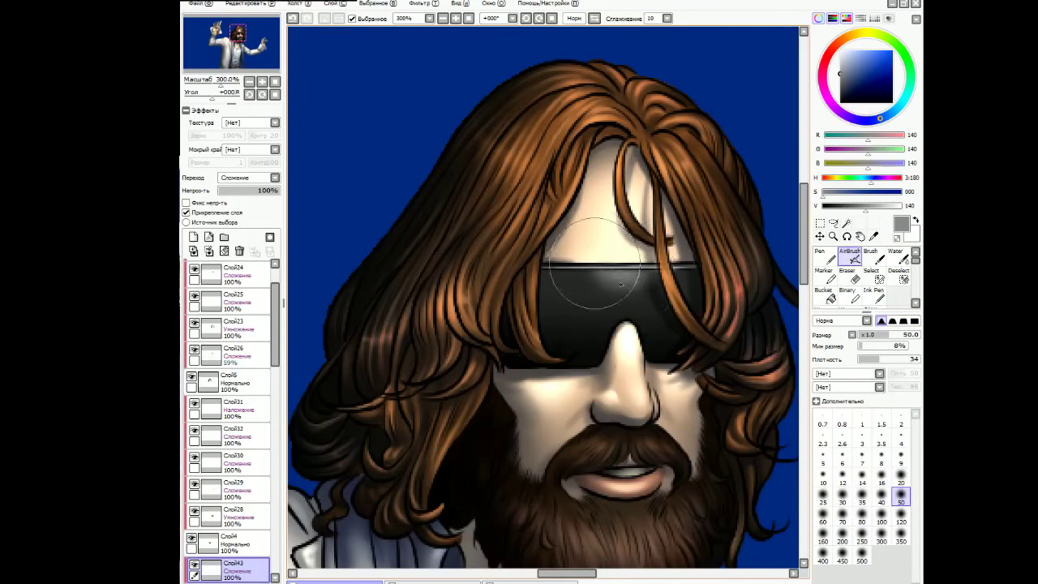
{"action": "scroll", "coordinate": [894, 298], "scroll_direction": "down", "scroll_amount": 2}
{"action": "left_click", "coordinate": [894, 298]}
{"action": "key", "text": "v"}
{"action": "key", "text": "Page_Down"}
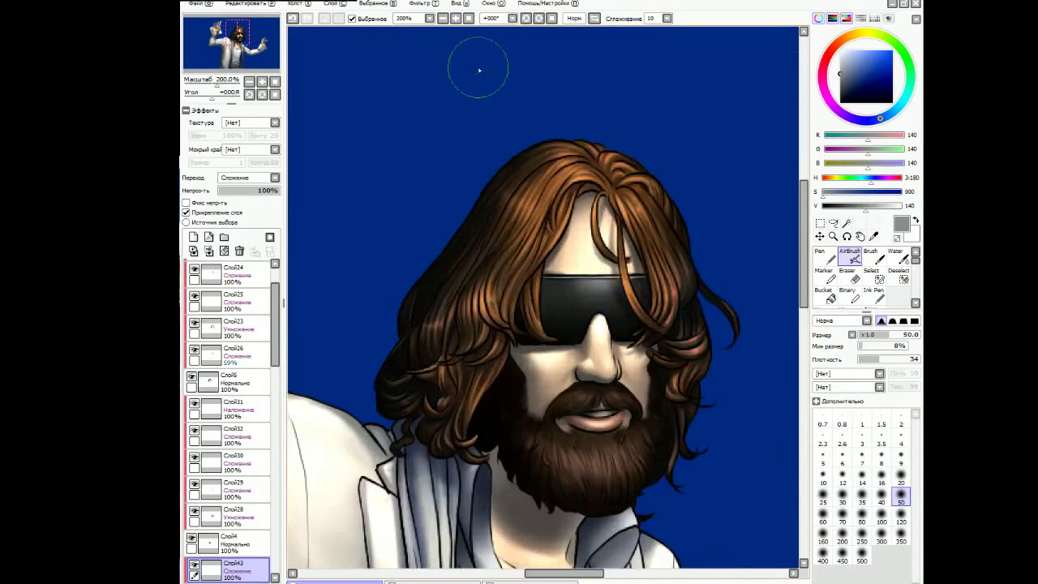
Add a third Addition layer for near-white (RGB 240) lens reflections, using the AirBrush up to size 120 and blending with the size 20 Blur.
{"action": "left_click_drag", "start_coordinate": [634, 320], "coordinate": [568, 284]}
{"action": "key", "text": "x"}
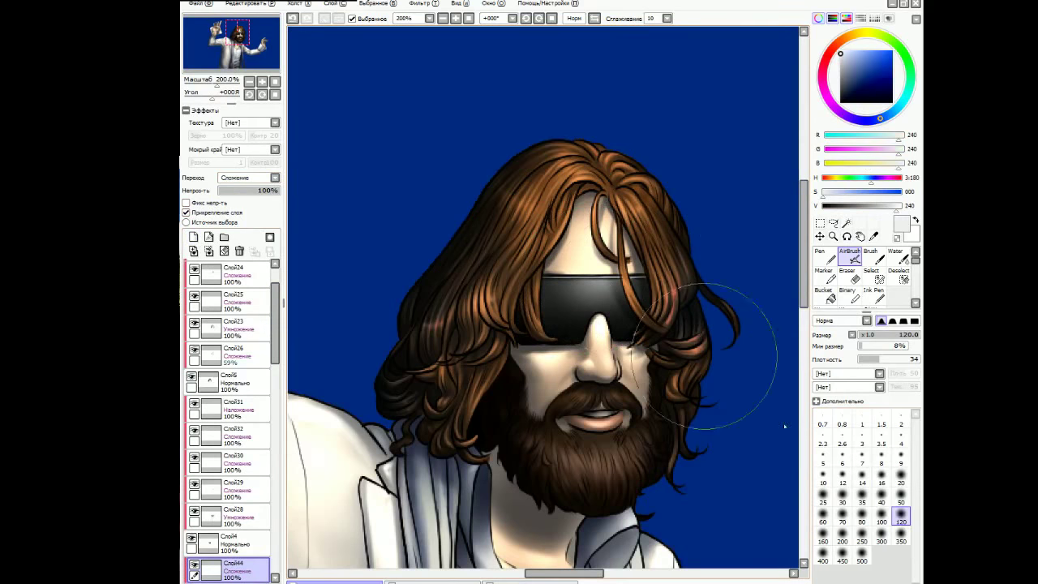
{"action": "key", "text": "b"}
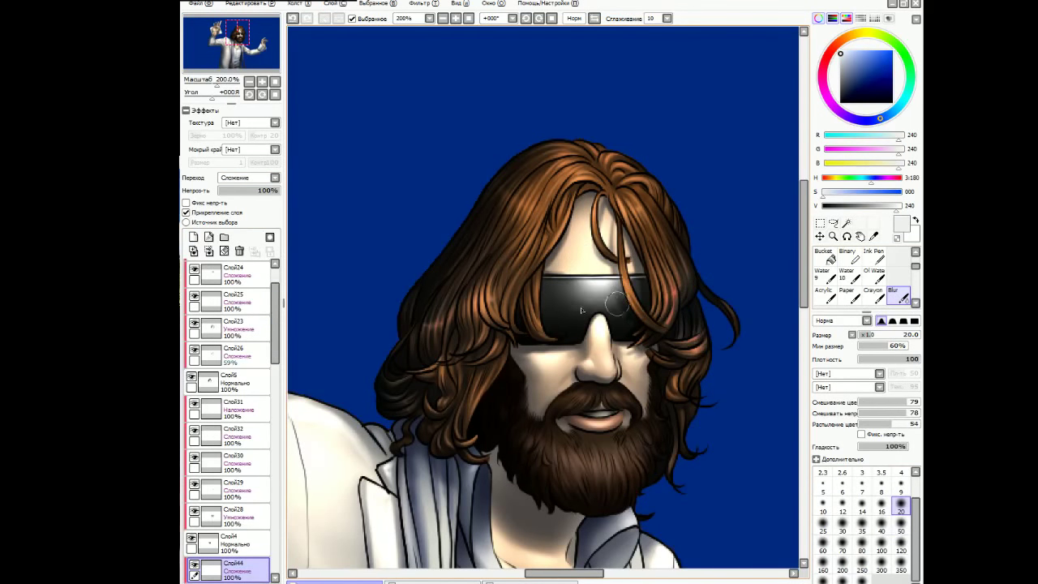
{"action": "key", "text": "v"}
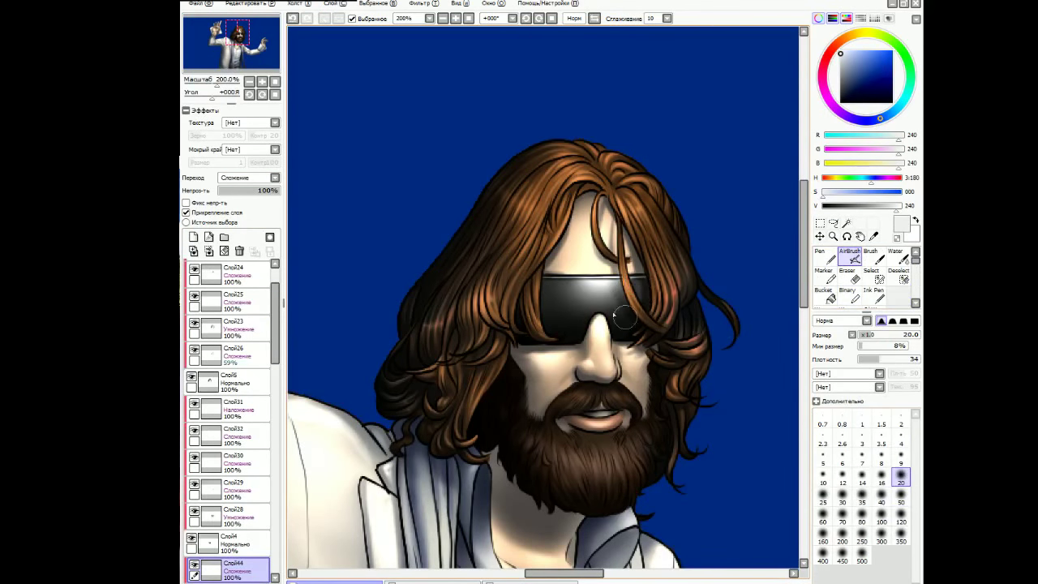
{"action": "key", "text": "bracketright"}
{"action": "key", "text": "bracketright"}
{"action": "key", "text": "bracketright"}
{"action": "key", "text": "bracketright"}
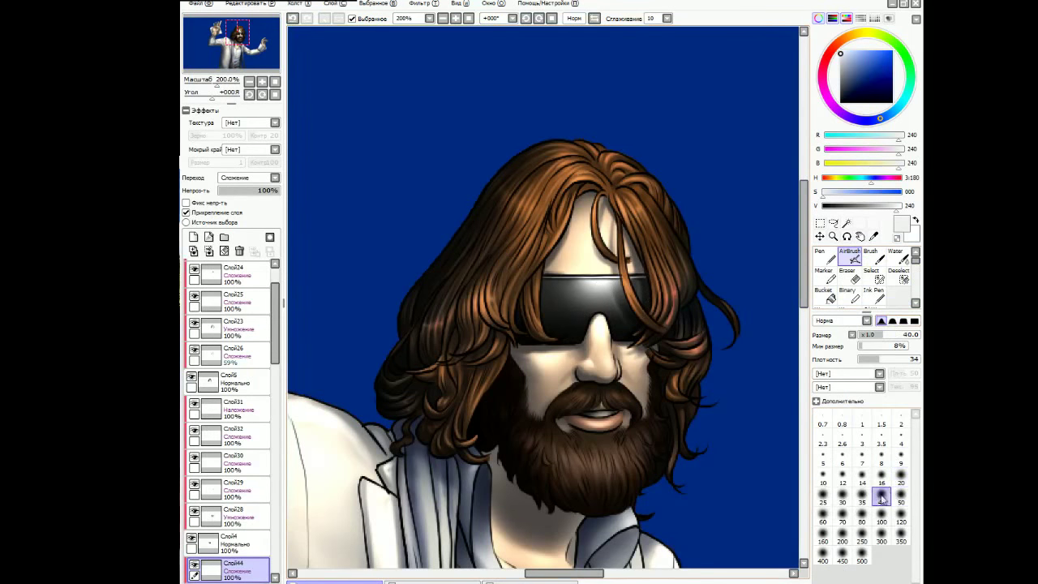
{"action": "key", "text": "b"}
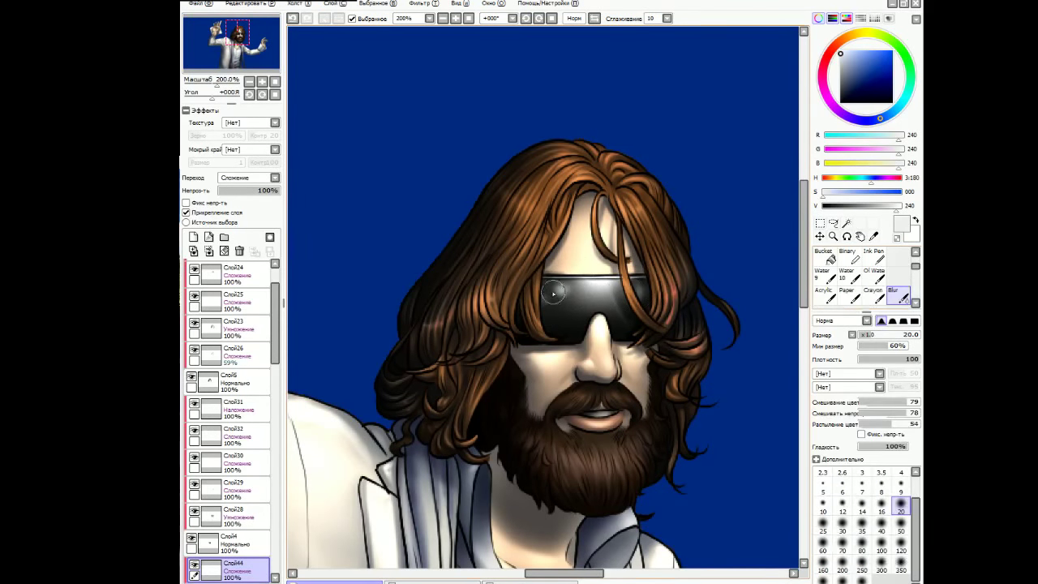
Add a clipped Multiply layer above the blue background and darken its edges in dark blue (35, 46, 70) with the size 500 AirBrush.
{"action": "scroll", "coordinate": [304, 149], "scroll_direction": "down", "scroll_amount": 3}
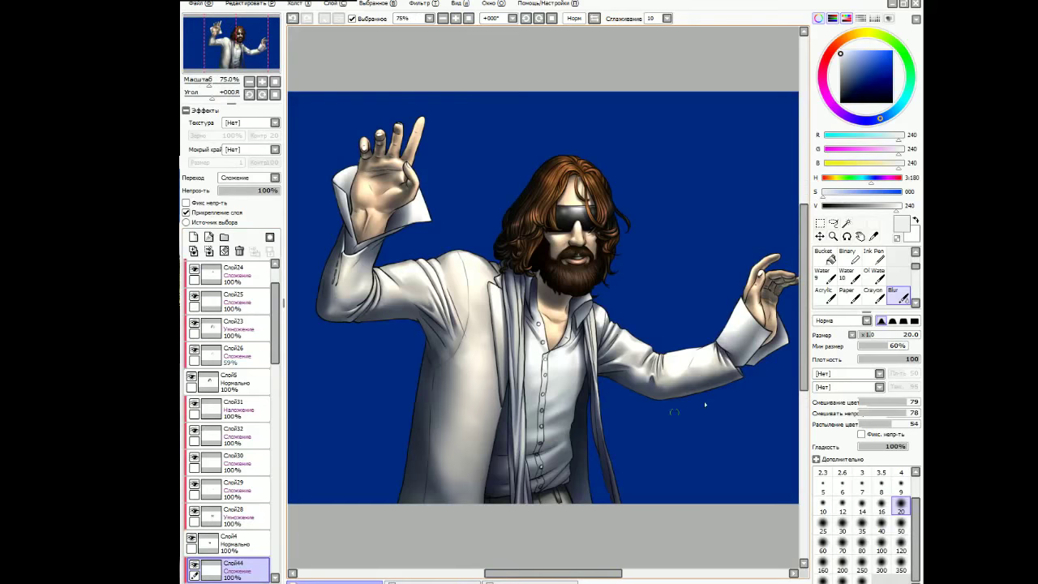
{"action": "left_click", "coordinate": [456, 23]}
{"action": "scroll", "coordinate": [227, 406], "scroll_direction": "down", "scroll_amount": 3}
{"action": "left_click", "coordinate": [227, 487]}
{"action": "key", "text": "a"}
{"action": "left_click", "coordinate": [850, 205]}
{"action": "left_click_drag", "start_coordinate": [850, 210], "coordinate": [844, 209]}
{"action": "key", "text": "ctrl+minus"}
{"action": "mouse_move", "coordinate": [649, 381]}
{"action": "left_mouse_down"}
{"action": "mouse_move", "coordinate": [641, 352]}
{"action": "mouse_move", "coordinate": [698, 317]}
{"action": "left_mouse_up"}
{"action": "mouse_move", "coordinate": [406, 308]}
{"action": "left_mouse_down"}
{"action": "mouse_move", "coordinate": [416, 357]}
{"action": "mouse_move", "coordinate": [489, 378]}
{"action": "mouse_move", "coordinate": [672, 316]}
{"action": "left_mouse_up"}
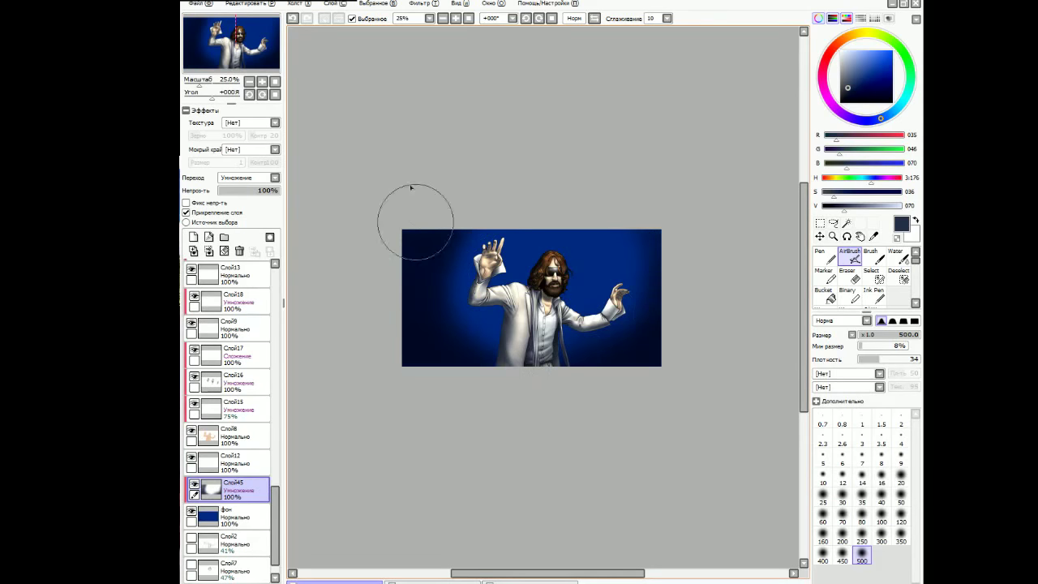
Strengthen the background vignette with the size 500 Pen, smooth it with the size 500 Blur and even it out with the AirBrush.
{"action": "key", "text": "n"}
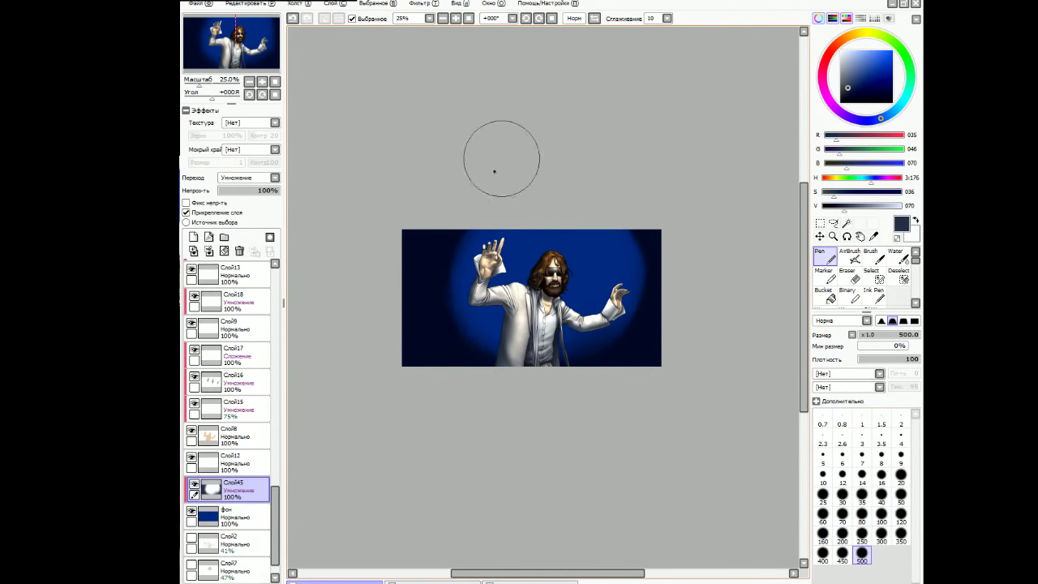
{"action": "key", "text": "b"}
{"action": "left_click_drag", "start_coordinate": [599, 332], "coordinate": [473, 348]}
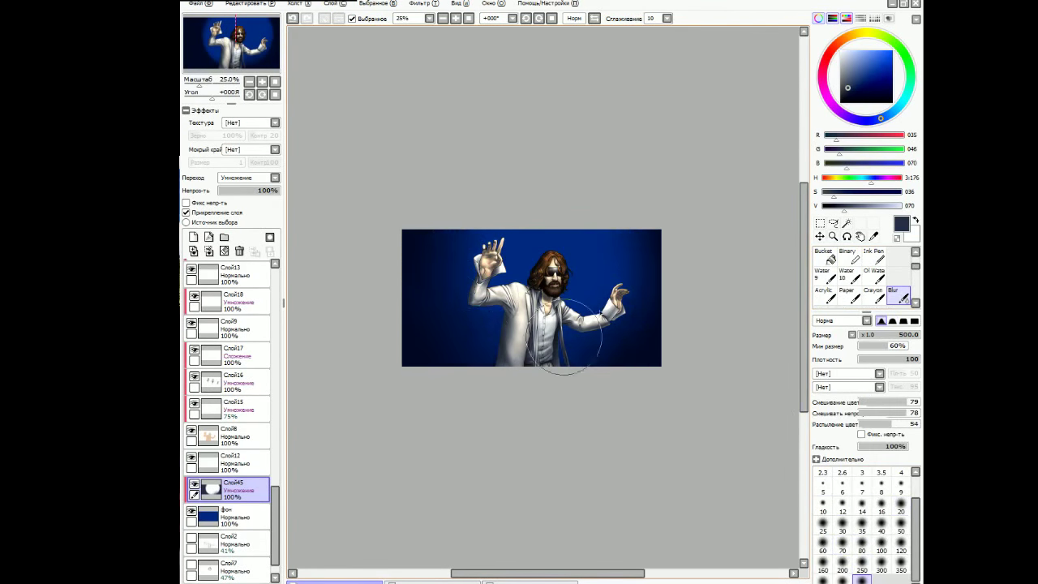
{"action": "key", "text": "v"}
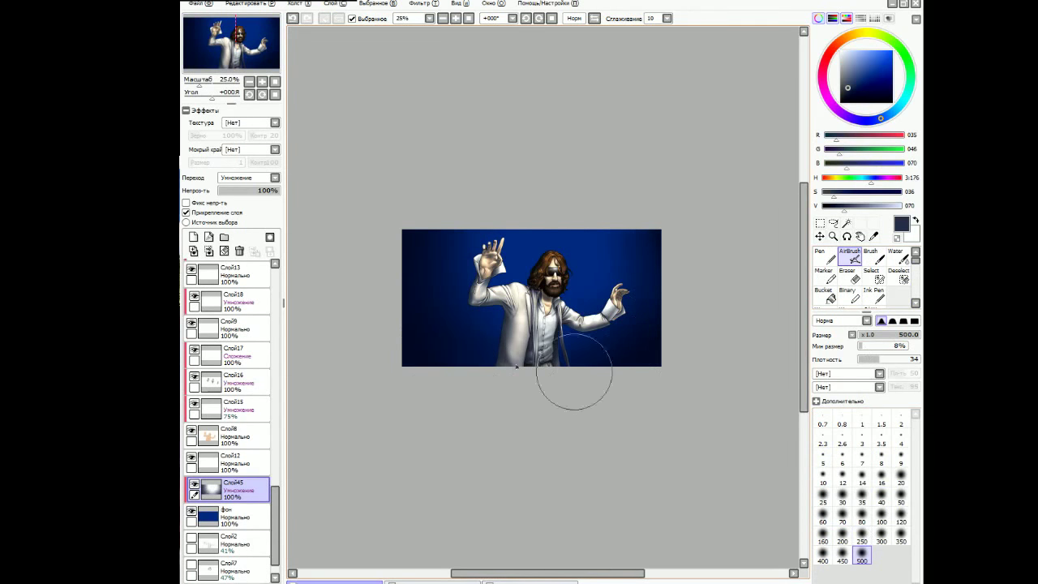
Add a clipped Addition layer above the vignette and paint a pale blue (230, 238, 255) glow behind the head with a large AirBrush.
{"action": "scroll", "coordinate": [574, 373], "scroll_direction": "up", "scroll_amount": 2}
{"action": "scroll", "coordinate": [519, 243], "scroll_direction": "down", "scroll_amount": 1}
{"action": "left_click", "coordinate": [193, 236]}
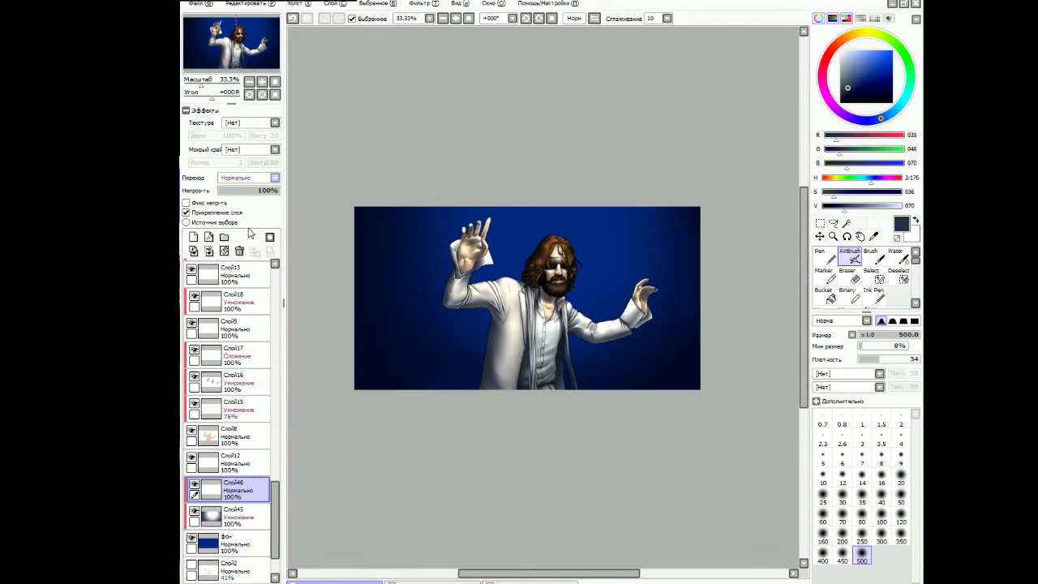
{"action": "scroll", "coordinate": [250, 177], "scroll_direction": "down", "scroll_amount": 1}
{"action": "scroll", "coordinate": [528, 299], "scroll_direction": "up", "scroll_amount": 1}
{"action": "left_click", "coordinate": [552, 341], "text": "alt"}
{"action": "left_click", "coordinate": [902, 536]}
{"action": "mouse_move", "coordinate": [571, 249]}
{"action": "left_mouse_down"}
{"action": "mouse_move", "coordinate": [519, 256]}
{"action": "mouse_move", "coordinate": [550, 298]}
{"action": "mouse_move", "coordinate": [577, 199]}
{"action": "mouse_move", "coordinate": [623, 250]}
{"action": "mouse_move", "coordinate": [626, 279]}
{"action": "mouse_move", "coordinate": [507, 280]}
{"action": "mouse_move", "coordinate": [625, 321]}
{"action": "mouse_move", "coordinate": [458, 278]}
{"action": "mouse_move", "coordinate": [655, 177]}
{"action": "left_mouse_up"}
{"action": "left_click", "coordinate": [862, 560]}
{"action": "left_click", "coordinate": [293, 18]}
Add another clipped Addition layer and intensify the halo around the head with the size 500 AirBrush and Blur.
{"action": "left_click", "coordinate": [193, 236]}
{"action": "scroll", "coordinate": [254, 233], "scroll_direction": "down", "scroll_amount": 1}
{"action": "scroll", "coordinate": [864, 276], "scroll_direction": "down", "scroll_amount": 2}
{"action": "left_click", "coordinate": [898, 296]}
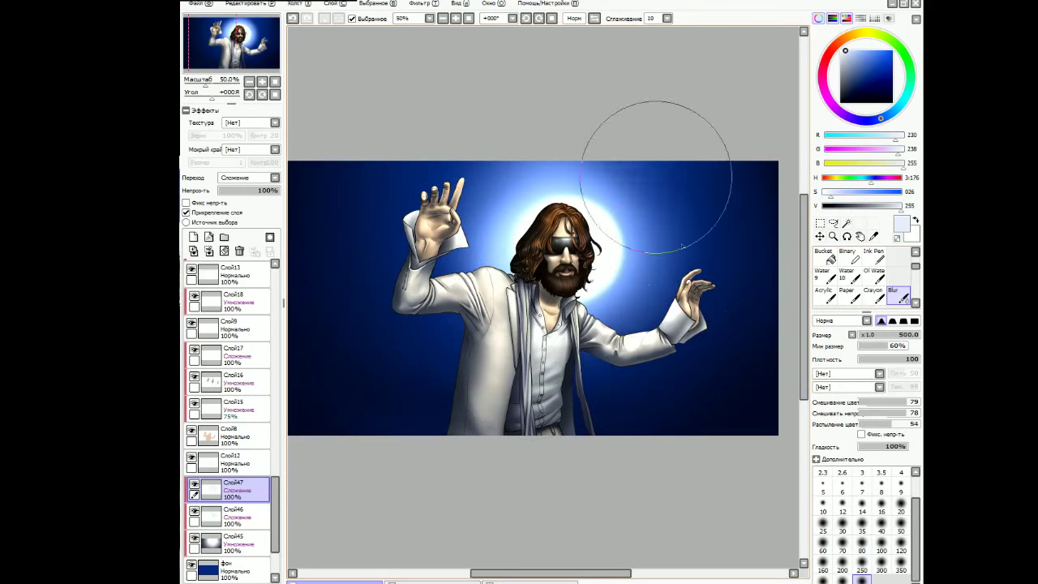
{"action": "scroll", "coordinate": [864, 276], "scroll_direction": "up", "scroll_amount": 2}
{"action": "left_click", "coordinate": [850, 256]}
{"action": "left_click_drag", "start_coordinate": [593, 574], "coordinate": [590, 581]}
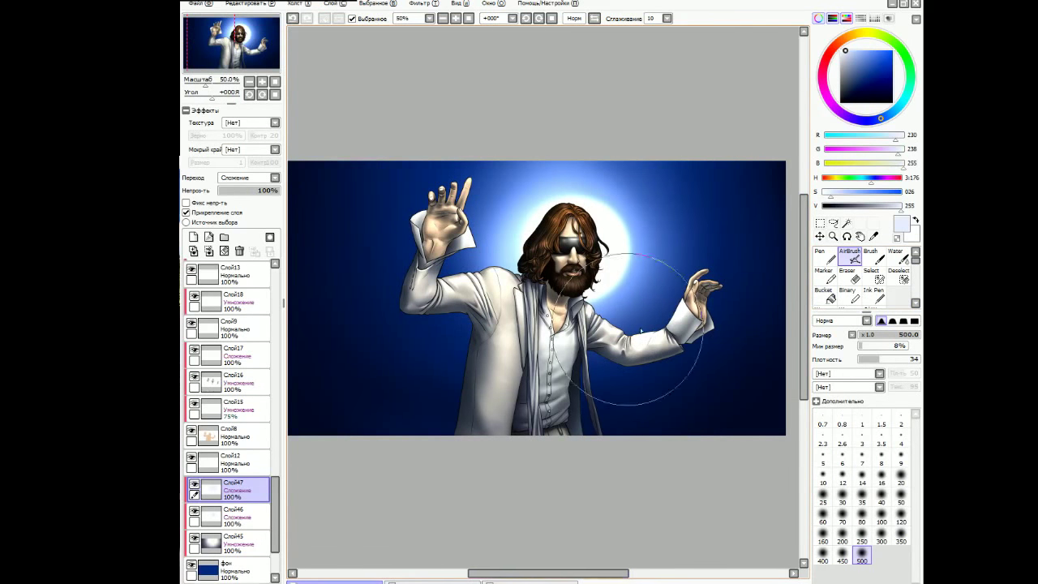
Rotate the canvas to -90° and paint a tapering light streak through both sides of the halo with the size 120 AirBrush, then reset the rotation.
{"action": "key", "text": "Delete"}
{"action": "key", "text": "Delete"}
{"action": "key", "text": "Delete"}
{"action": "key", "text": "Delete"}
{"action": "key", "text": "Delete"}
{"action": "key", "text": "Delete"}
{"action": "key", "text": "bracketleft"}
{"action": "key", "text": "bracketleft"}
{"action": "key", "text": "bracketleft"}
{"action": "key", "text": "bracketleft"}
{"action": "key", "text": "bracketleft"}
{"action": "key", "text": "bracketleft"}
{"action": "key", "text": "bracketleft"}
{"action": "key", "text": "bracketleft"}
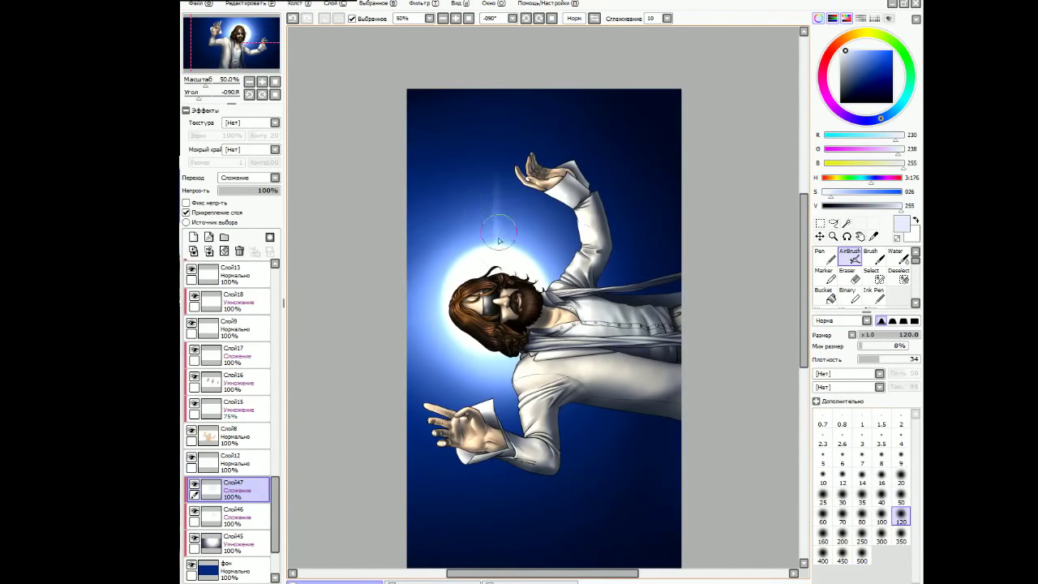
{"action": "scroll", "coordinate": [497, 457], "scroll_direction": "down", "scroll_amount": 2}
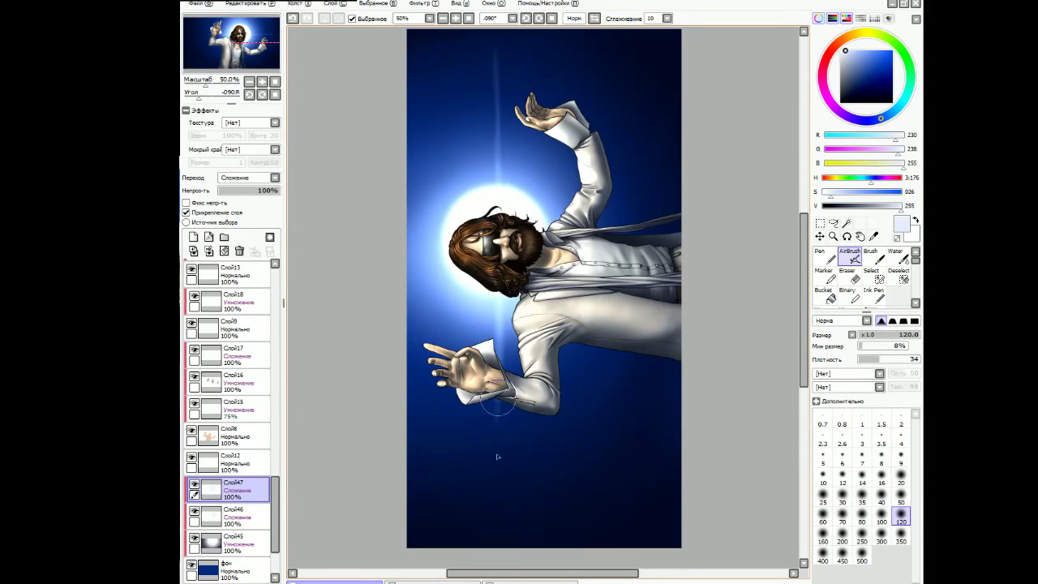
{"action": "scroll", "coordinate": [801, 300], "scroll_direction": "up", "scroll_amount": 2}
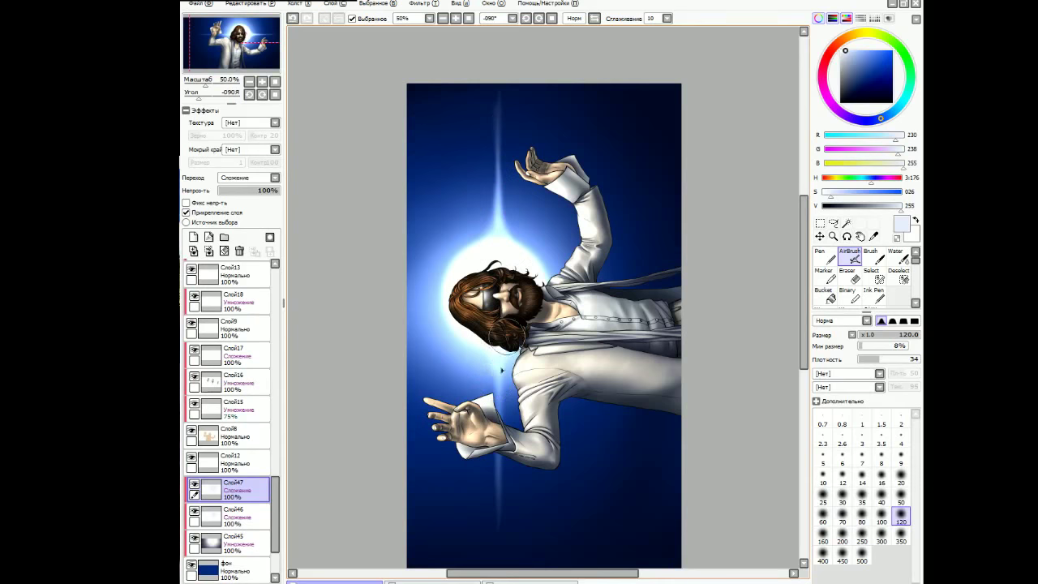
{"action": "key", "text": "Home"}
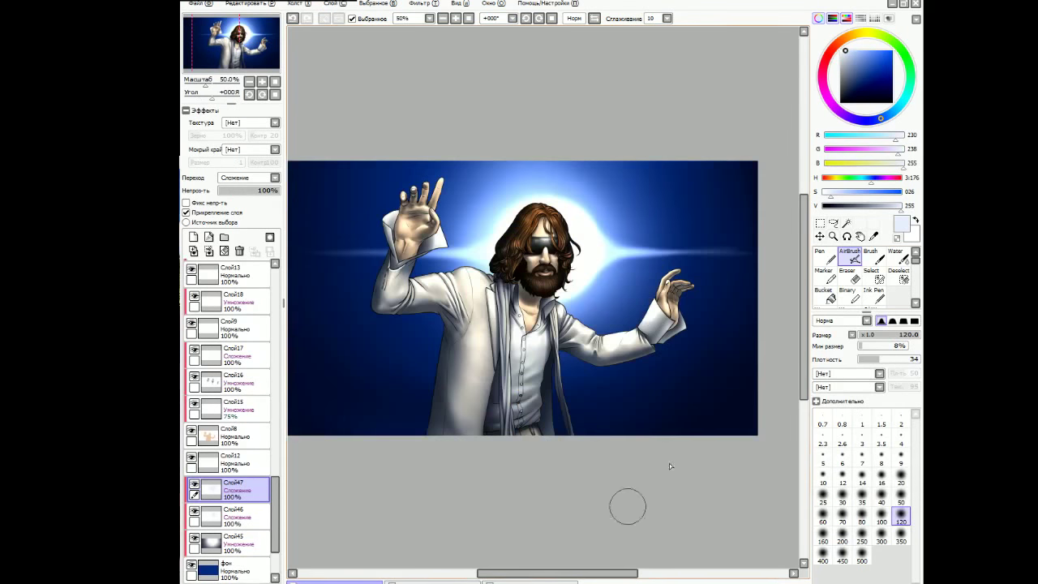
Rotate the canvas to 90°, thin and soften the light streak on both sides with the size 50 Blur, and reset the rotation.
{"action": "key", "text": "ctrl+t"}
{"action": "key", "text": "Escape"}
{"action": "key", "text": "bracketleft"}
{"action": "key", "text": "bracketleft"}
{"action": "key", "text": "bracketleft"}
{"action": "key", "text": "End"}
{"action": "key", "text": "End"}
{"action": "key", "text": "End"}
{"action": "key", "text": "End"}
{"action": "key", "text": "End"}
{"action": "key", "text": "End"}
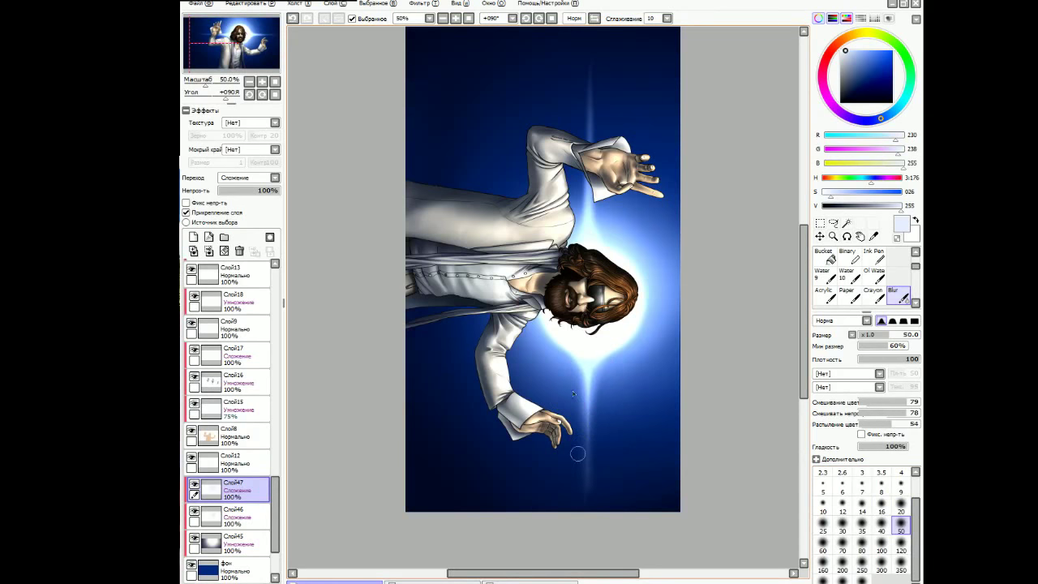
{"action": "scroll", "coordinate": [608, 438], "scroll_direction": "up", "scroll_amount": 3}
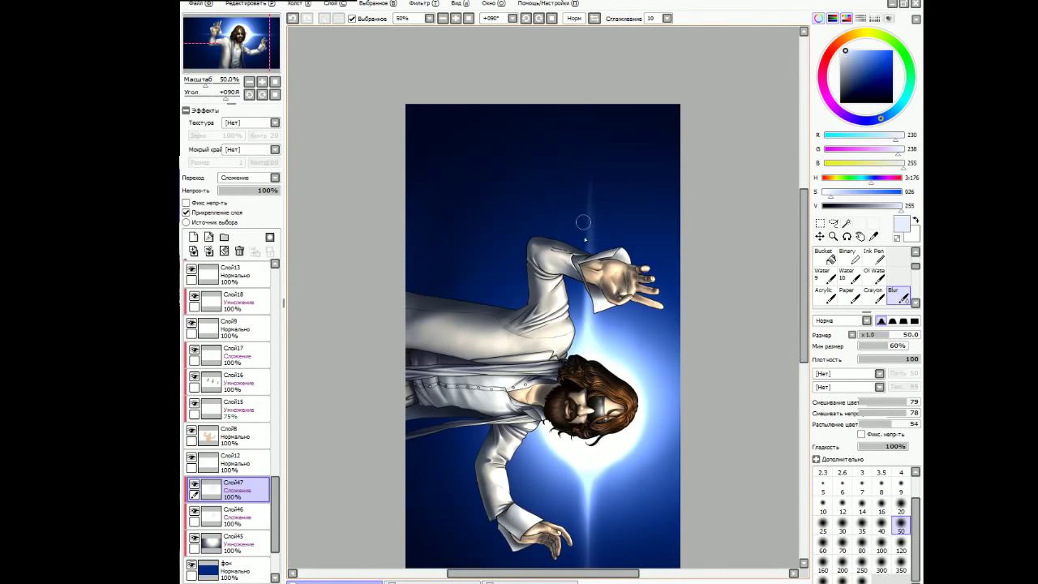
{"action": "key", "text": "Home"}
Adjust the two Addition glow layers behind the head with the Move tool.
{"action": "key", "text": "a"}
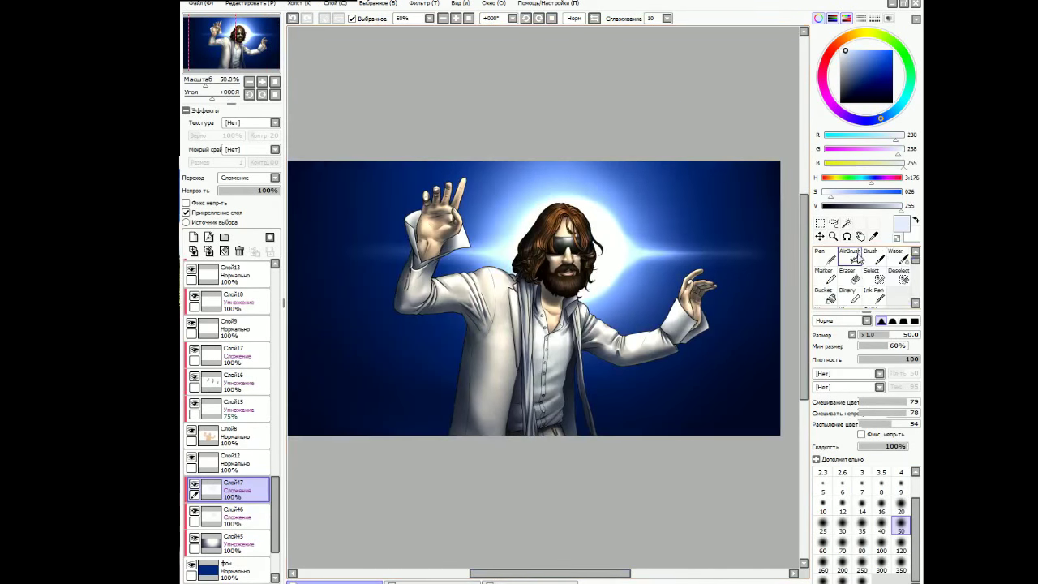
{"action": "left_click", "coordinate": [269, 511]}
{"action": "key", "text": "v"}
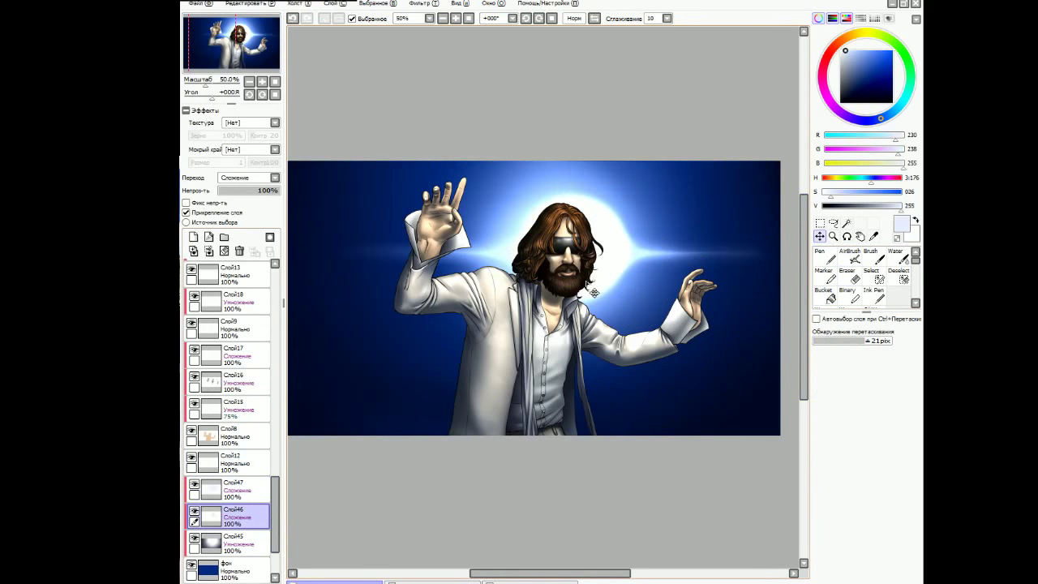
{"action": "left_click", "coordinate": [236, 489]}
{"action": "scroll", "coordinate": [276, 486], "scroll_direction": "up", "scroll_amount": 2}
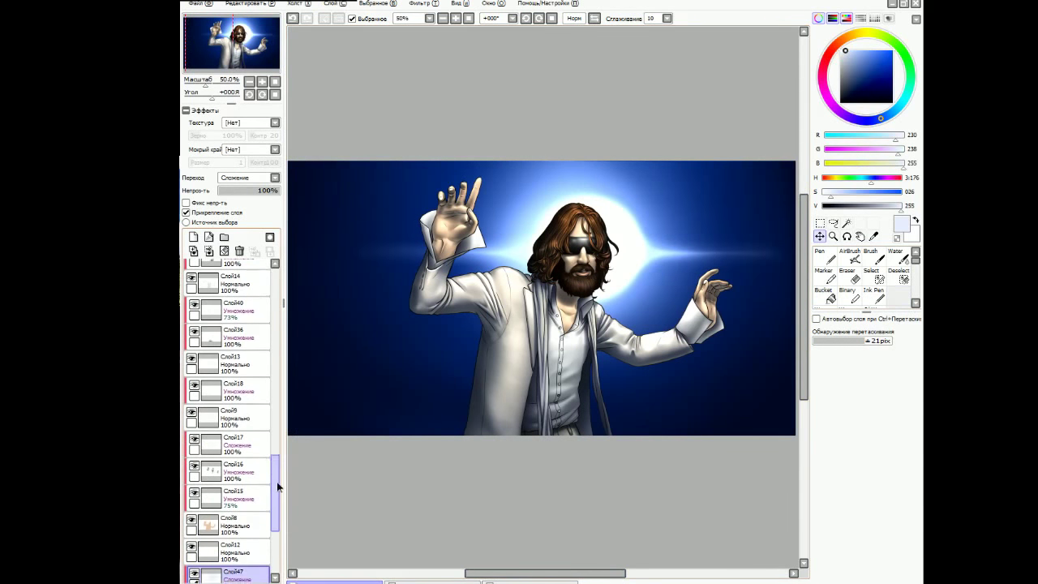
Paint pale smoky haze in the background's lower-left area with the size 500 AirBrush and soften it with the size 120 Blur.
{"action": "key", "text": "a"}
{"action": "left_click", "coordinate": [862, 558]}
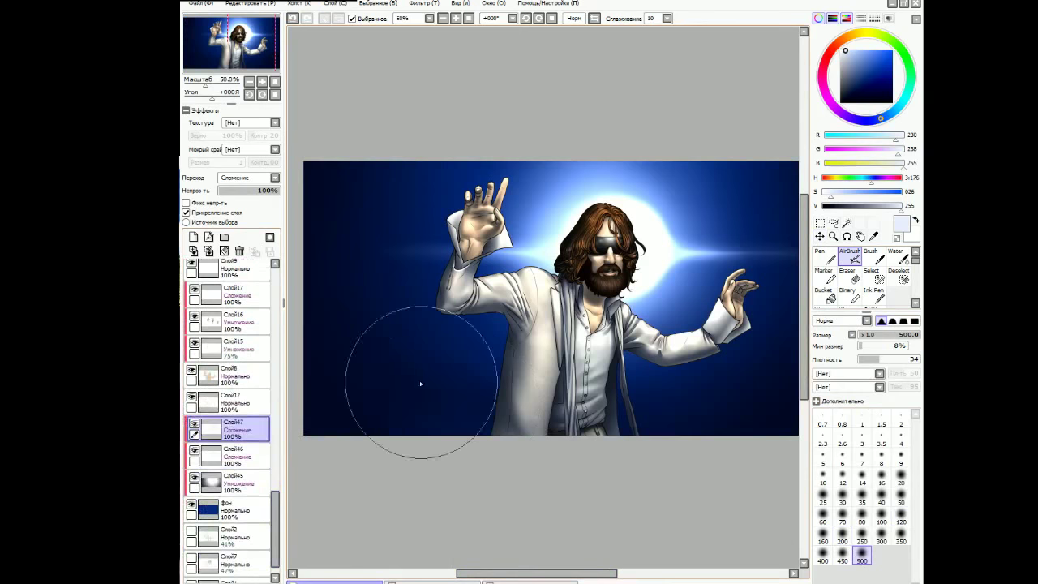
{"action": "mouse_move", "coordinate": [356, 384]}
{"action": "left_mouse_down"}
{"action": "mouse_move", "coordinate": [424, 348]}
{"action": "mouse_move", "coordinate": [433, 419]}
{"action": "left_mouse_up"}
{"action": "key", "text": "r"}
{"action": "left_click", "coordinate": [901, 554]}
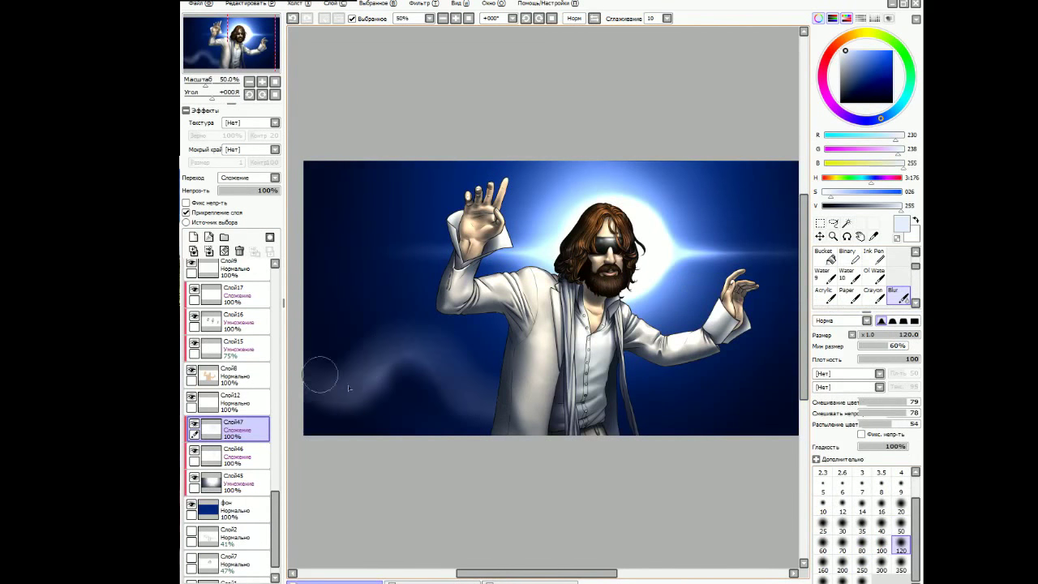
{"action": "key", "text": "e"}
{"action": "left_click_drag", "start_coordinate": [541, 574], "coordinate": [463, 572]}
{"action": "key", "text": "r"}
{"action": "left_click_drag", "start_coordinate": [541, 573], "coordinate": [578, 573]}
{"action": "key", "text": "v"}
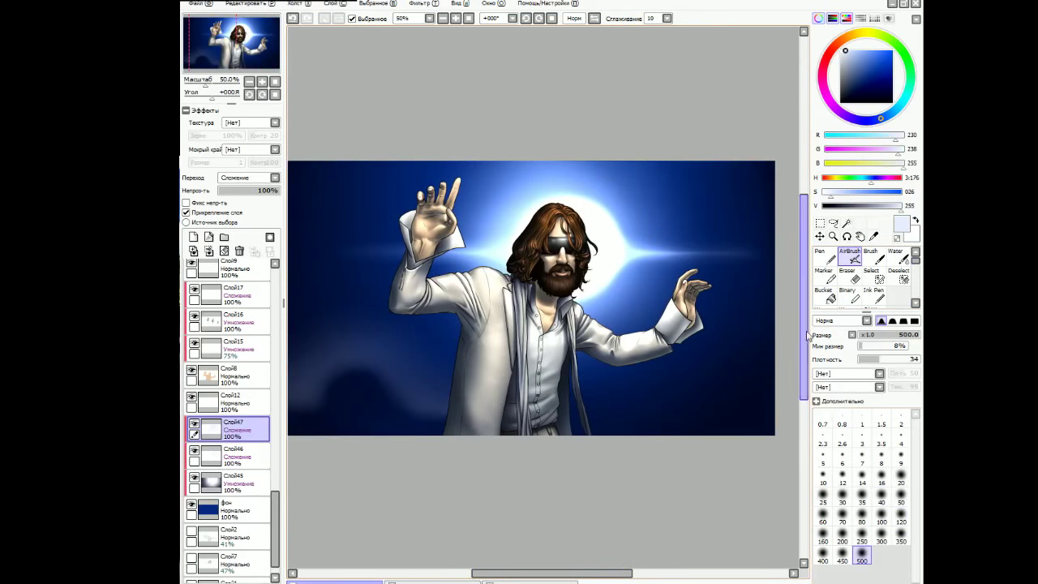
Brush a faint wisp of haze between the halo and the lower hand with the size 120 AirBrush and blend it.
{"action": "scroll", "coordinate": [808, 335], "scroll_direction": "up", "scroll_amount": 1}
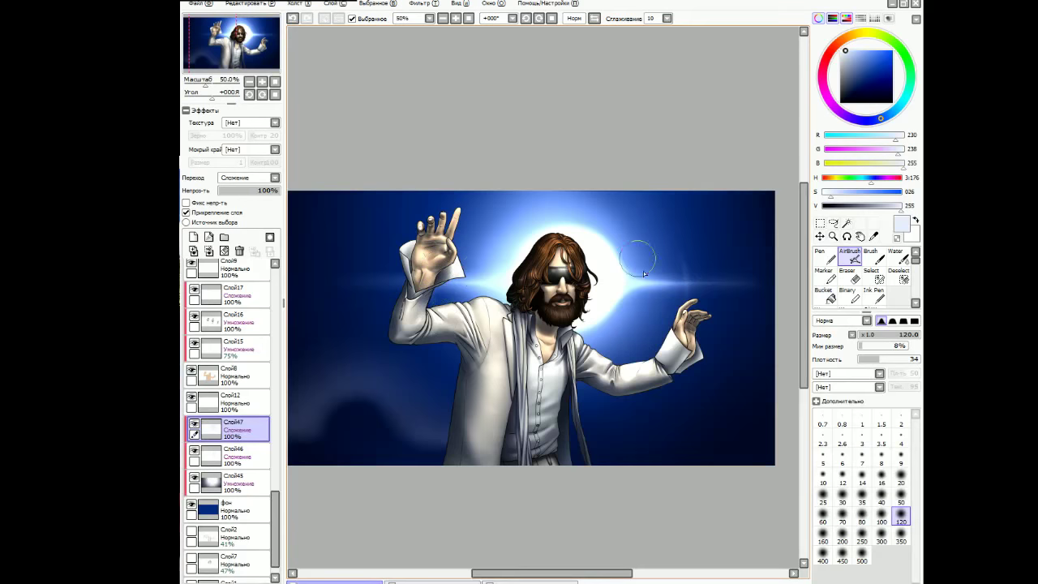
{"action": "key", "text": "r"}
{"action": "key", "text": "v"}
{"action": "left_click_drag", "start_coordinate": [556, 573], "coordinate": [551, 561]}
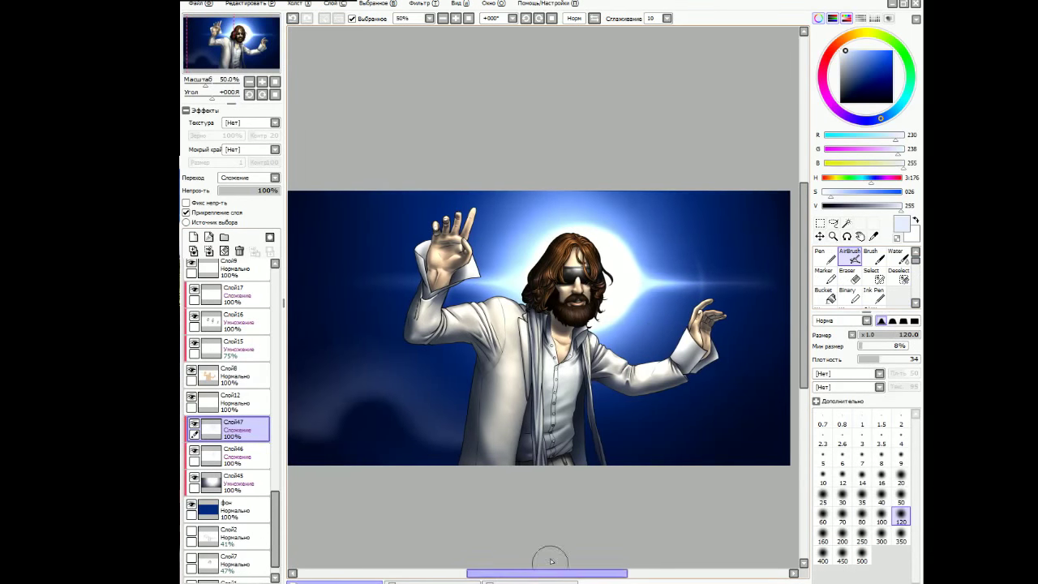
On layer Слой12, airbrush a soft pale glow around the figure's hands and sleeves at size 100 and soften it with the size 50 Blur.
{"action": "scroll", "coordinate": [271, 438], "scroll_direction": "down", "scroll_amount": 1}
{"action": "left_click", "coordinate": [239, 381]}
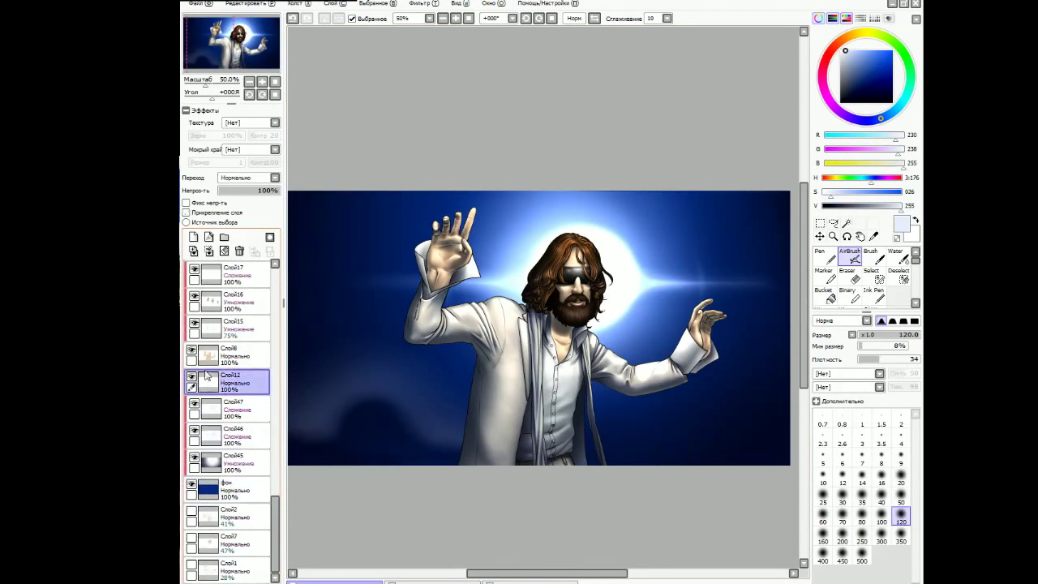
{"action": "scroll", "coordinate": [558, 355], "scroll_direction": "up", "scroll_amount": 1}
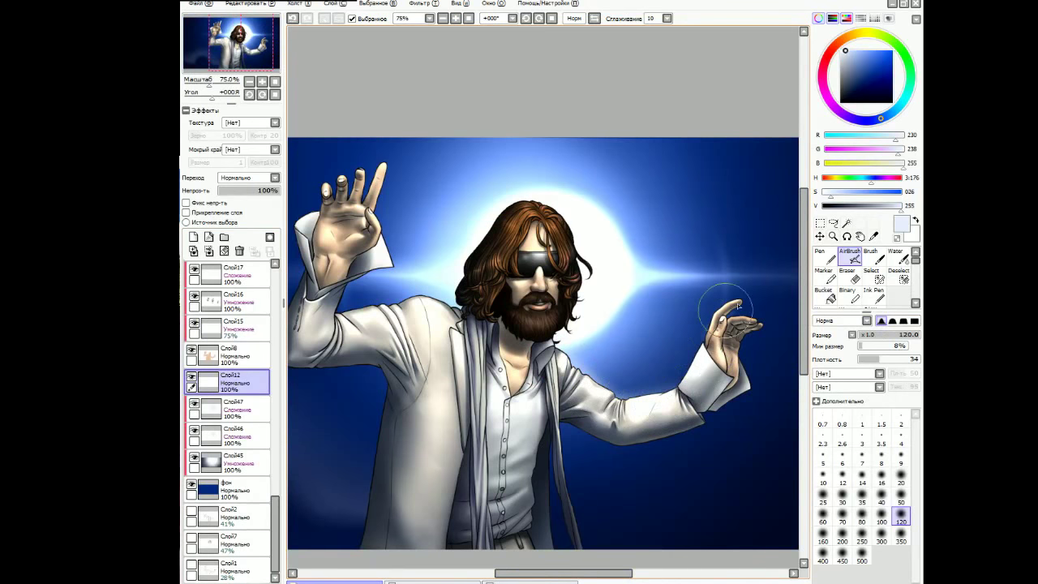
{"action": "left_click", "coordinate": [876, 513]}
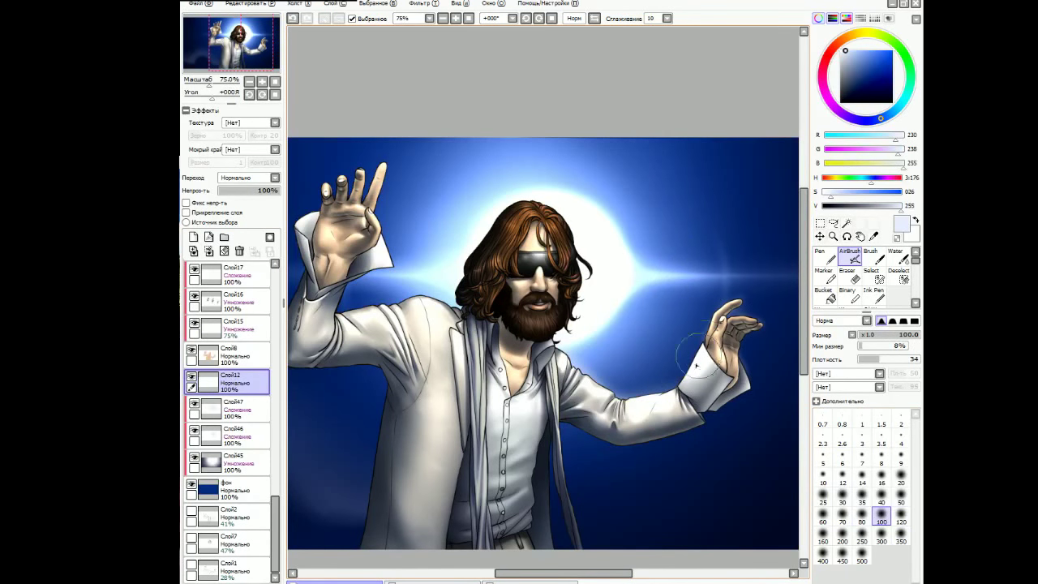
{"action": "scroll", "coordinate": [502, 407], "scroll_direction": "left", "scroll_amount": 2}
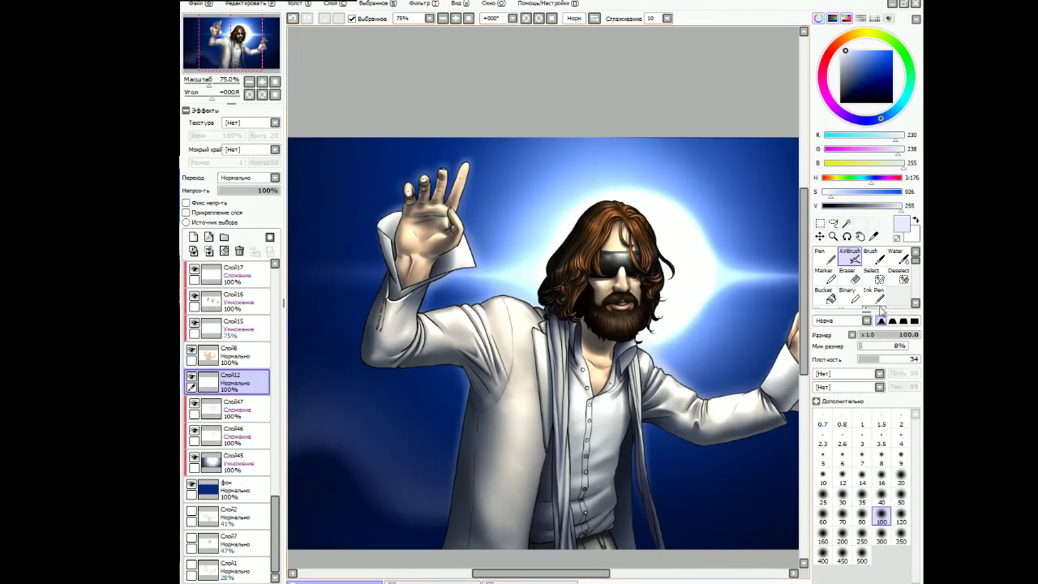
{"action": "key", "text": "r"}
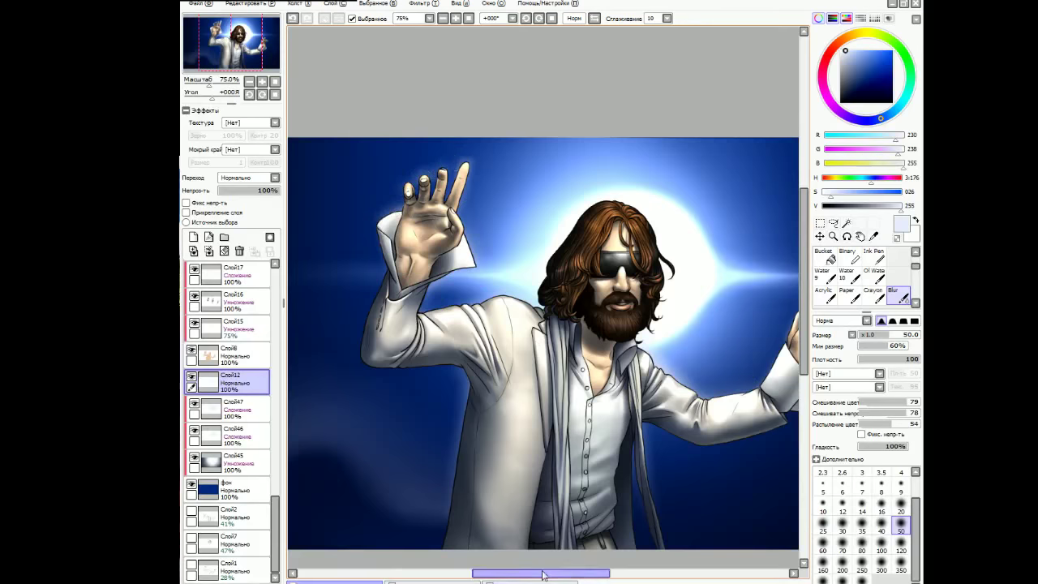
Select the whole figure with the Magic wand, starting on layer Слой8 and adding the hair, scarf and suit areas.
{"action": "scroll", "coordinate": [777, 366], "scroll_direction": "down", "scroll_amount": 2}
{"action": "left_click", "coordinate": [227, 355]}
{"action": "left_click", "coordinate": [846, 223]}
{"action": "left_click", "coordinate": [403, 378]}
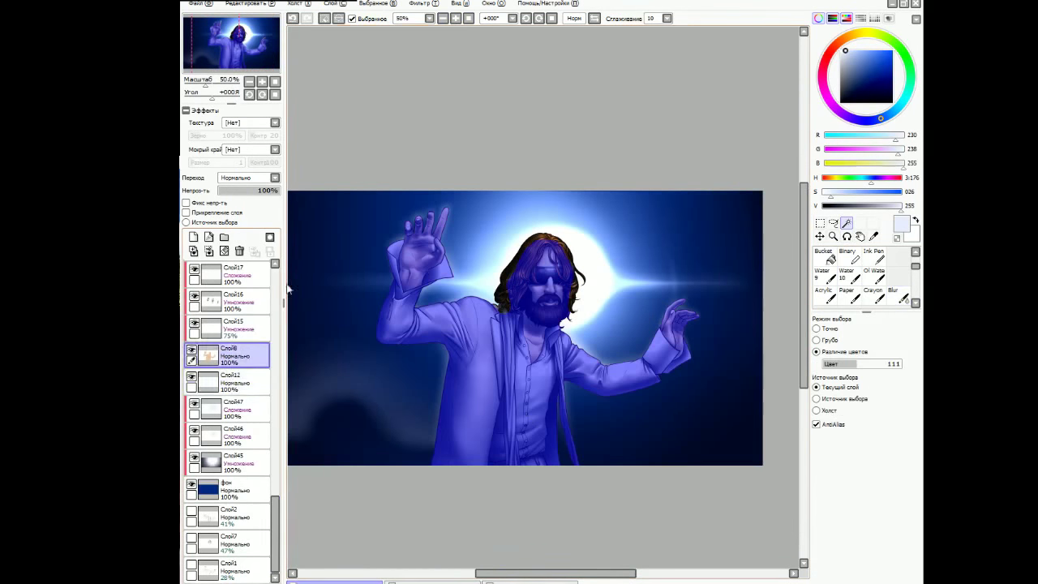
{"action": "left_click", "coordinate": [532, 249], "text": "ctrl+shift"}
{"action": "left_click", "coordinate": [499, 296], "text": "ctrl+shift"}
{"action": "left_click", "coordinate": [498, 308], "text": "ctrl+shift"}
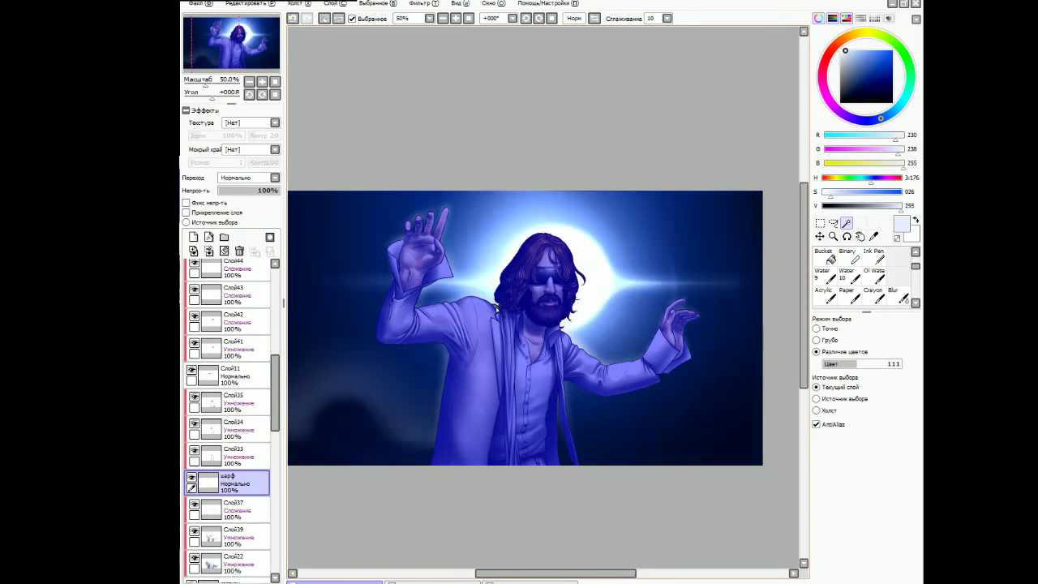
{"action": "left_click", "coordinate": [498, 308], "text": "ctrl+shift"}
Touch up gaps in the figure's selection around the hair and suit with the size 2 Select brush.
{"action": "scroll", "coordinate": [498, 309], "scroll_direction": "up", "scroll_amount": 2}
{"action": "key", "text": "n"}
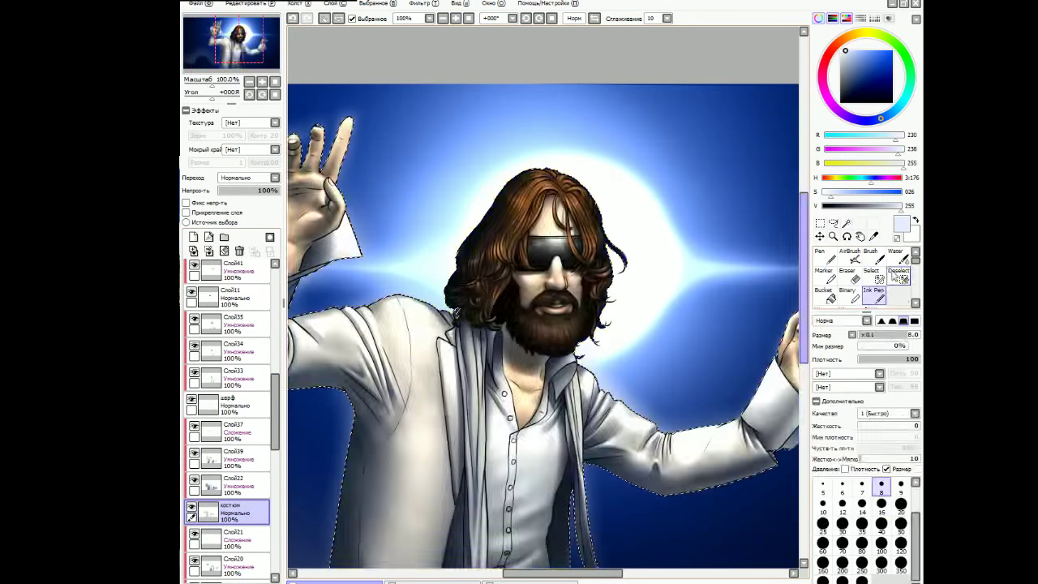
{"action": "key", "text": "s"}
{"action": "scroll", "coordinate": [454, 316], "scroll_direction": "down", "scroll_amount": 2}
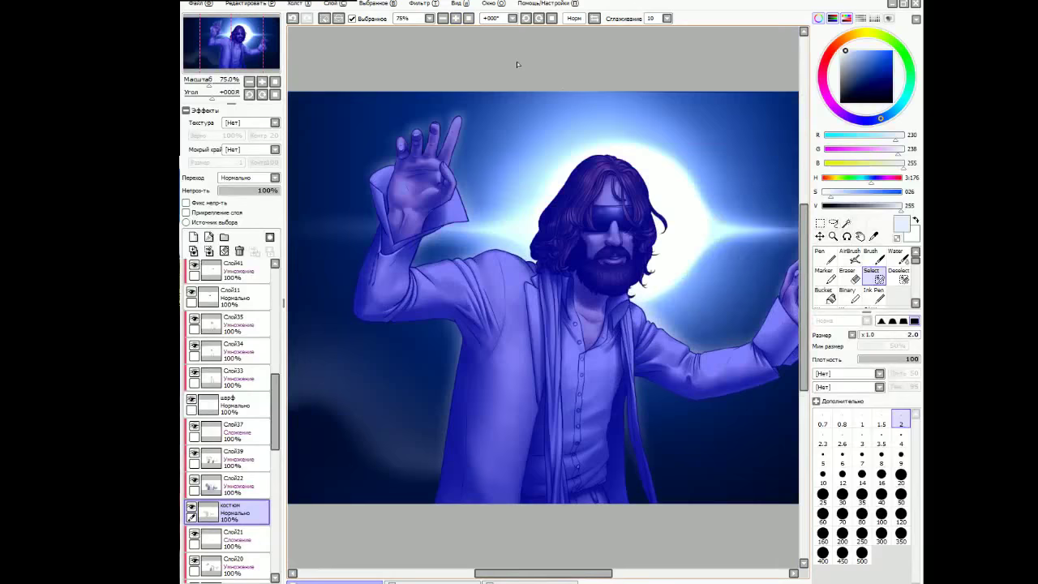
Fill the selected figure with blue (RGB 0, 36, 115) on a new top layer set to Screen at 36% opacity, and deselect.
{"action": "key", "text": "g"}
{"action": "left_click", "coordinate": [425, 196], "text": "alt"}
{"action": "left_click", "coordinate": [193, 237]}
{"action": "left_click", "coordinate": [568, 341]}
{"action": "scroll", "coordinate": [248, 177], "scroll_direction": "down", "scroll_amount": 3}
{"action": "left_click_drag", "start_coordinate": [276, 190], "coordinate": [240, 192]}
{"action": "key", "text": "ctrl+d"}
{"action": "scroll", "coordinate": [506, 383], "scroll_direction": "right", "scroll_amount": 1}
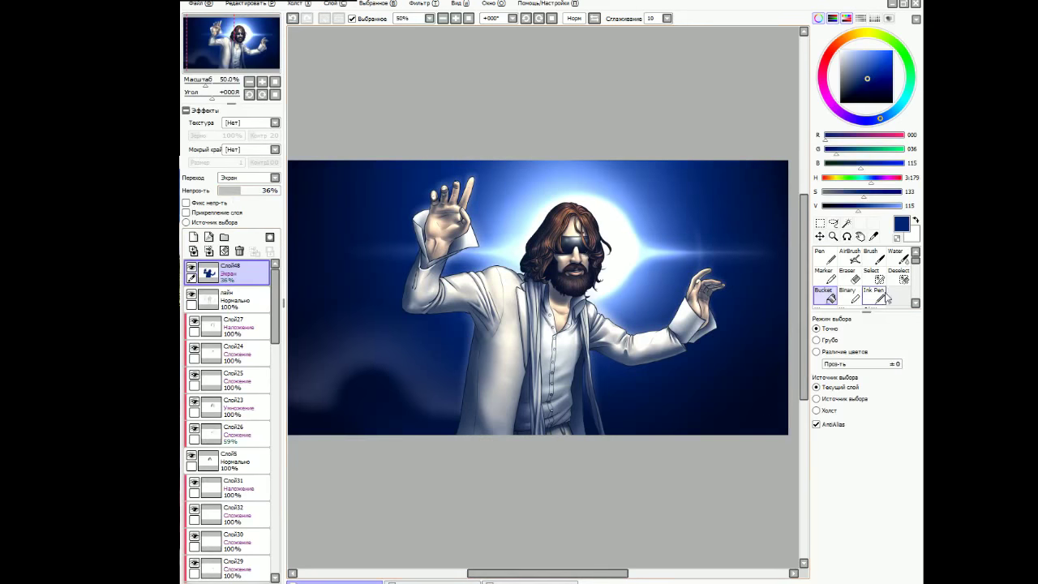
Add another layer at the top, pick dark blue (RGB 0, 0, 76) for the AirBrush and select the figure with the Magic wand.
{"action": "left_click", "coordinate": [850, 256]}
{"action": "left_click", "coordinate": [193, 237]}
{"action": "left_click", "coordinate": [186, 212]}
{"action": "left_click", "coordinate": [714, 357], "text": "alt"}
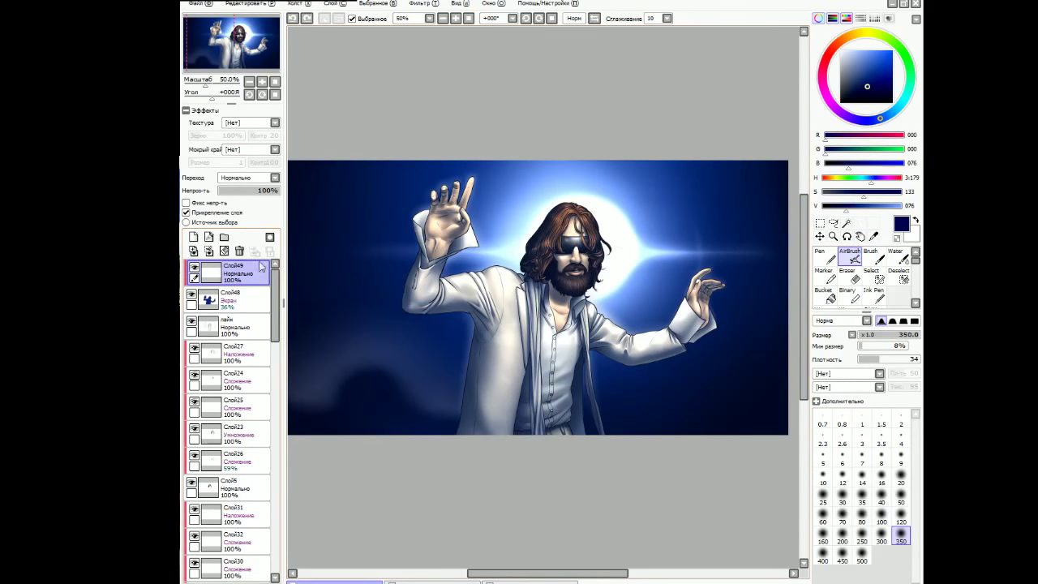
{"action": "scroll", "coordinate": [261, 324], "scroll_direction": "down", "scroll_amount": 5}
{"action": "left_click", "coordinate": [267, 487]}
{"action": "left_click", "coordinate": [846, 223]}
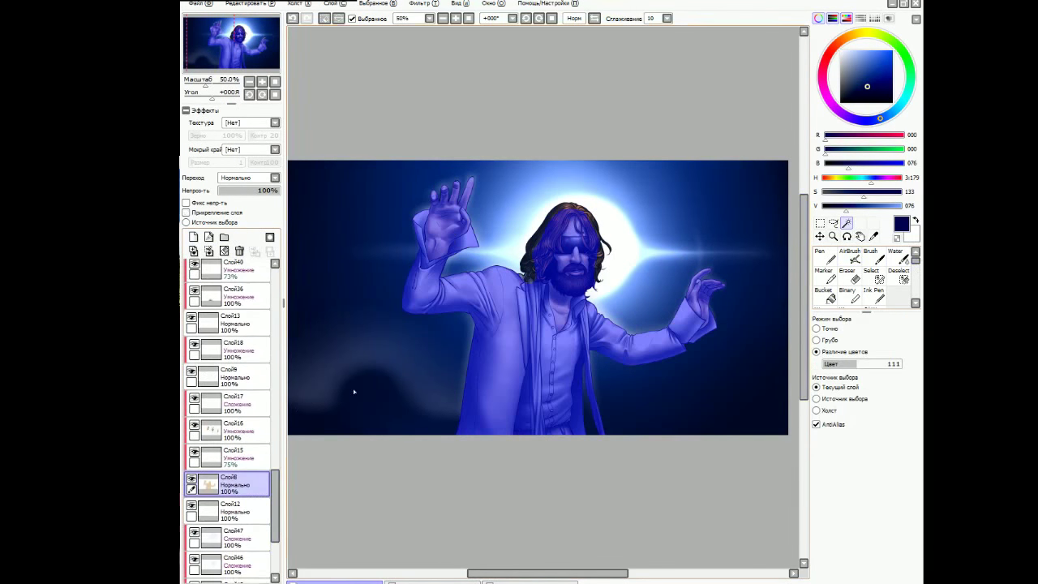
Airbrush dark blue over the figure's lower body at size 500, deselect, and set that layer's blending mode to Overlay.
{"action": "left_click", "coordinate": [852, 258]}
{"action": "mouse_move", "coordinate": [723, 337]}
{"action": "left_mouse_down"}
{"action": "mouse_move", "coordinate": [665, 365]}
{"action": "mouse_move", "coordinate": [568, 381]}
{"action": "left_mouse_up"}
{"action": "left_click", "coordinate": [275, 177]}
{"action": "left_click", "coordinate": [279, 198]}
{"action": "key", "text": "ctrl+d"}
{"action": "scroll", "coordinate": [275, 180], "scroll_direction": "up", "scroll_amount": 3}
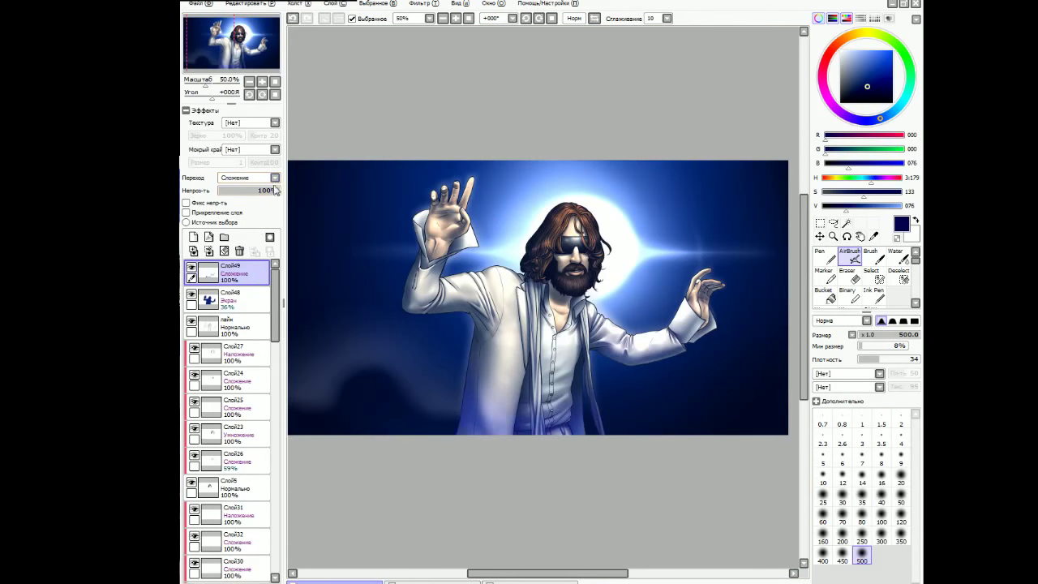
{"action": "scroll", "coordinate": [275, 190], "scroll_direction": "up", "scroll_amount": 1}
{"action": "left_click", "coordinate": [239, 298]}
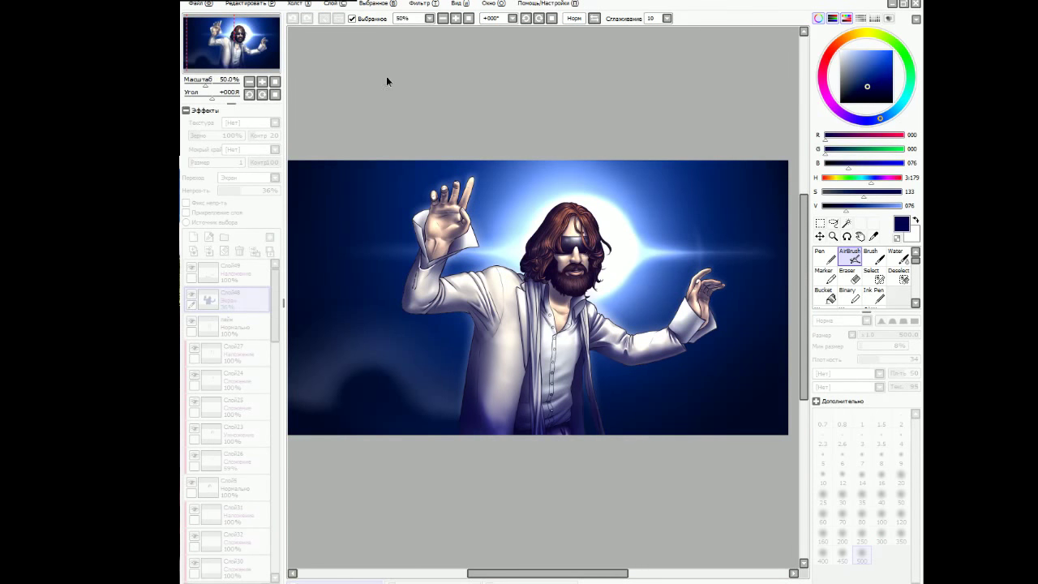
Select the figure from layer Слой8 and airbrush dark blue shade over the lower sleeve and side on a new layer above the line art.
{"action": "scroll", "coordinate": [278, 323], "scroll_direction": "down", "scroll_amount": 2}
{"action": "scroll", "coordinate": [275, 405], "scroll_direction": "down", "scroll_amount": 5}
{"action": "left_click", "coordinate": [236, 491]}
{"action": "scroll", "coordinate": [274, 495], "scroll_direction": "down", "scroll_amount": 1}
{"action": "key", "text": "w"}
{"action": "left_click_drag", "start_coordinate": [276, 497], "coordinate": [276, 280]}
{"action": "left_click", "coordinate": [236, 325]}
{"action": "key", "text": "v"}
{"action": "key", "text": "ctrl+d"}
Set the new shade layer's blending mode to Multiply and its opacity to 45%.
{"action": "scroll", "coordinate": [275, 177], "scroll_direction": "down", "scroll_amount": 2}
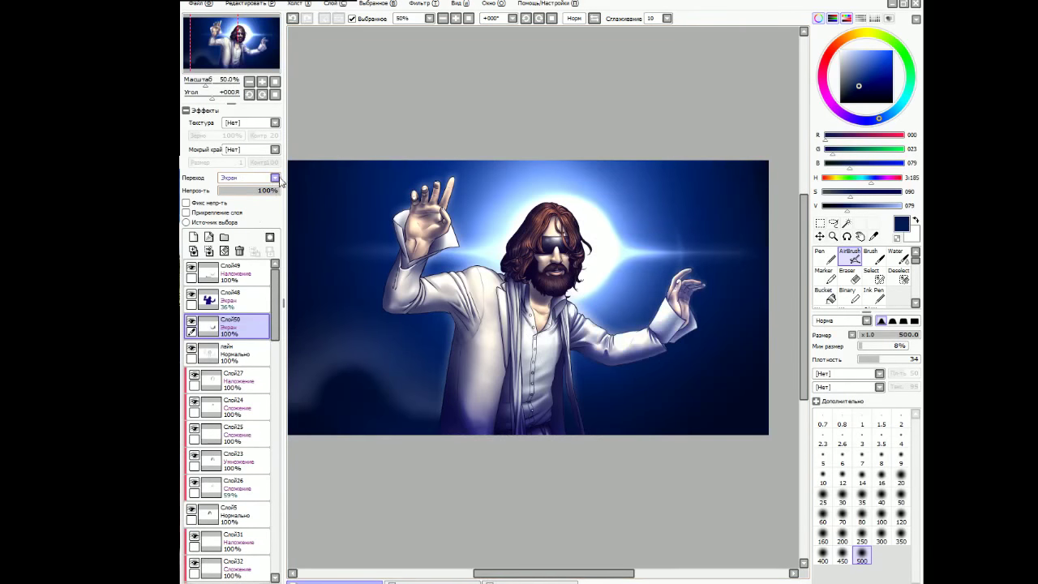
{"action": "scroll", "coordinate": [260, 177], "scroll_direction": "up", "scroll_amount": 3}
{"action": "left_click_drag", "start_coordinate": [264, 191], "coordinate": [246, 191]}
{"action": "left_click_drag", "start_coordinate": [549, 574], "coordinate": [553, 576]}
Add a new top layer and airbrush white rim glow over the halo-side hair edge and loose curls at size 20.
{"action": "left_click", "coordinate": [193, 237]}
{"action": "scroll", "coordinate": [551, 259], "scroll_direction": "up", "scroll_amount": 4}
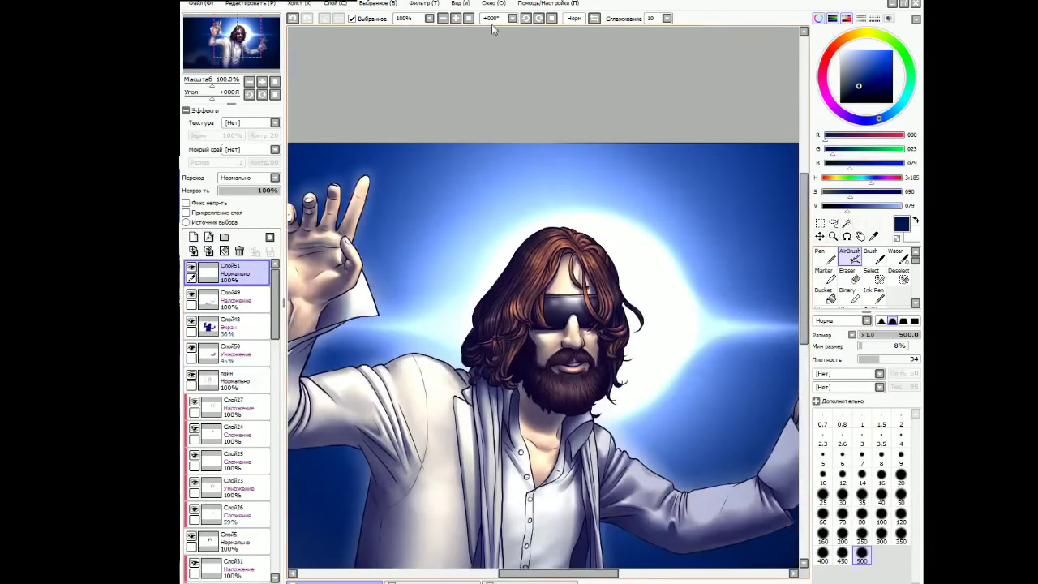
{"action": "left_click", "coordinate": [901, 457]}
{"action": "left_click", "coordinate": [901, 475]}
{"action": "key", "text": "x"}
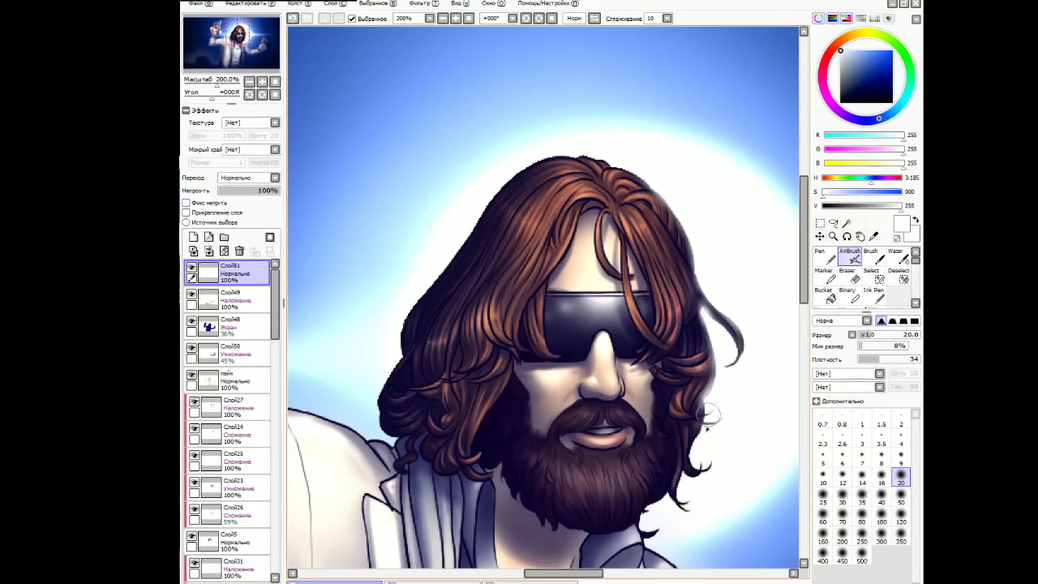
{"action": "scroll", "coordinate": [686, 406], "scroll_direction": "down", "scroll_amount": 3}
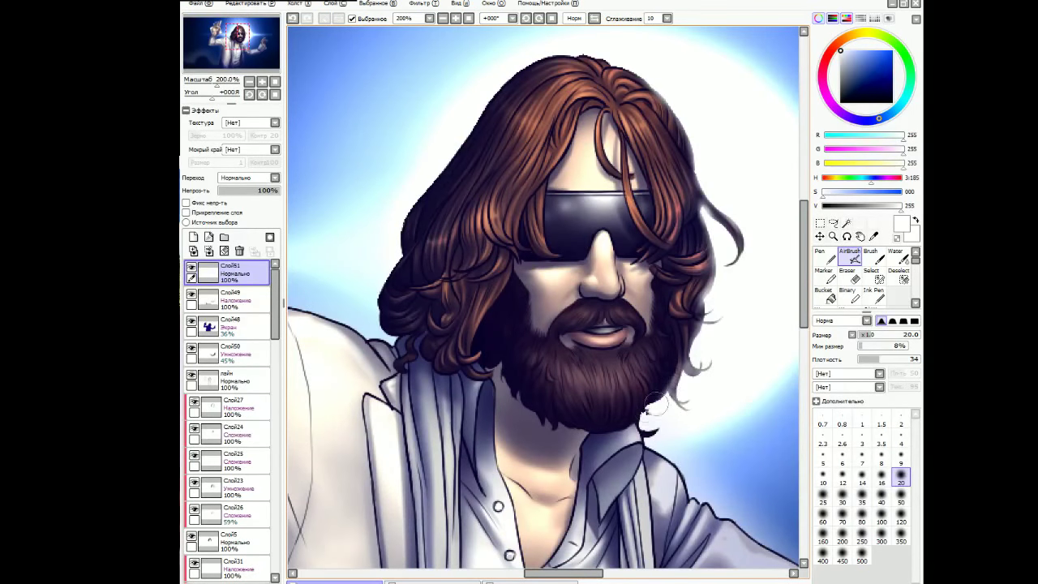
Fade the loose curls beside the beard into the halo with the white AirBrush at size 50.
{"action": "key", "text": "bracketright"}
{"action": "key", "text": "bracketright"}
{"action": "key", "text": "bracketright"}
{"action": "key", "text": "bracketright"}
{"action": "key", "text": "bracketright"}
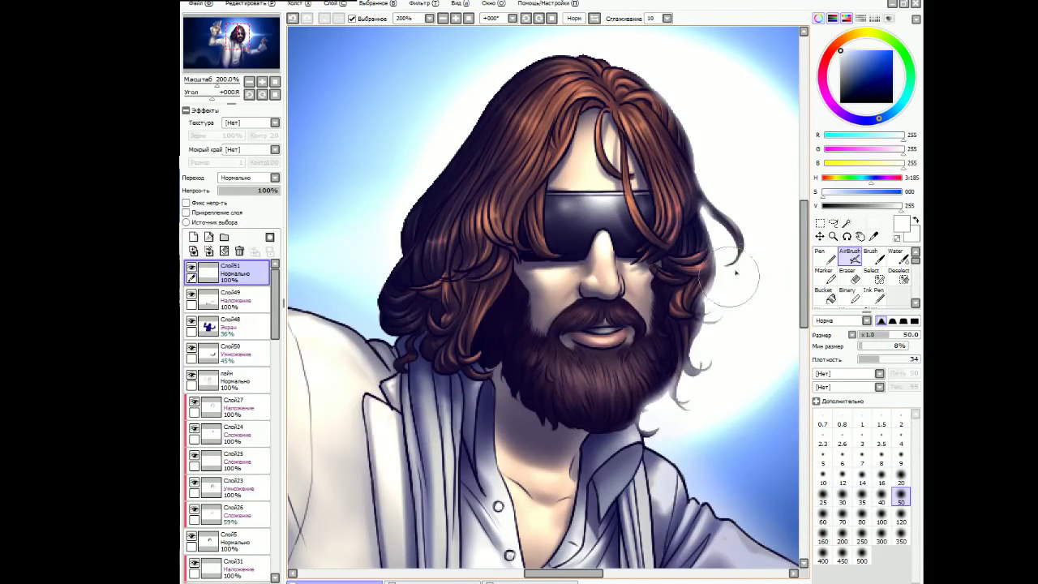
Airbrush white glow along the crown of the hair at size 20.
{"action": "scroll", "coordinate": [735, 272], "scroll_direction": "up", "scroll_amount": 3}
{"action": "key", "text": "bracketleft"}
{"action": "key", "text": "bracketleft"}
{"action": "key", "text": "bracketleft"}
{"action": "key", "text": "bracketleft"}
{"action": "key", "text": "bracketleft"}
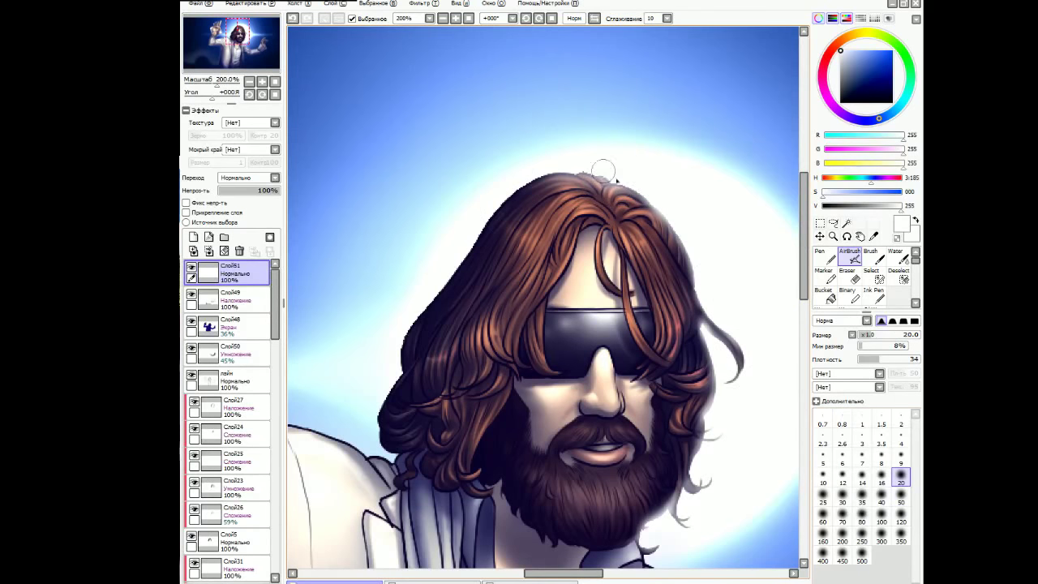
{"action": "mouse_move", "coordinate": [546, 166]}
{"action": "left_mouse_down"}
{"action": "mouse_move", "coordinate": [519, 183]}
{"action": "mouse_move", "coordinate": [432, 299]}
{"action": "mouse_move", "coordinate": [454, 260]}
{"action": "mouse_move", "coordinate": [454, 225]}
{"action": "mouse_move", "coordinate": [519, 174]}
{"action": "left_mouse_up"}
Widen the white glow around the hair's outer edges beside the sunglasses with the AirBrush at size 50.
{"action": "key", "text": "bracketright"}
{"action": "key", "text": "bracketright"}
{"action": "key", "text": "bracketright"}
{"action": "key", "text": "bracketright"}
{"action": "key", "text": "bracketright"}
{"action": "mouse_move", "coordinate": [690, 243]}
{"action": "left_mouse_down"}
{"action": "mouse_move", "coordinate": [714, 274]}
{"action": "mouse_move", "coordinate": [706, 336]}
{"action": "left_mouse_up"}
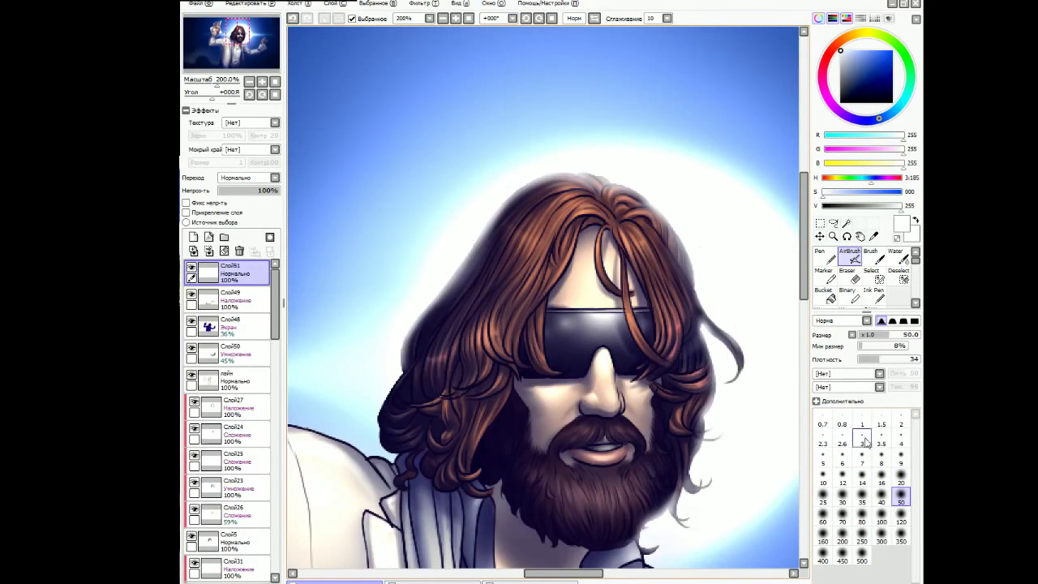
Airbrush white glow along the lower hair edge above the shoulder and along the beard's halo side at size 20.
{"action": "key", "text": "bracketleft"}
{"action": "key", "text": "bracketleft"}
{"action": "key", "text": "bracketleft"}
{"action": "key", "text": "bracketleft"}
{"action": "key", "text": "bracketleft"}
{"action": "left_click_drag", "start_coordinate": [397, 369], "coordinate": [373, 428]}
{"action": "scroll", "coordinate": [372, 428], "scroll_direction": "down", "scroll_amount": 2}
{"action": "left_click_drag", "start_coordinate": [665, 357], "coordinate": [688, 457]}
Brush a broad, soft white glow beside the face and beard with the AirBrush at size 350.
{"action": "key", "text": "minus"}
{"action": "key", "text": "minus"}
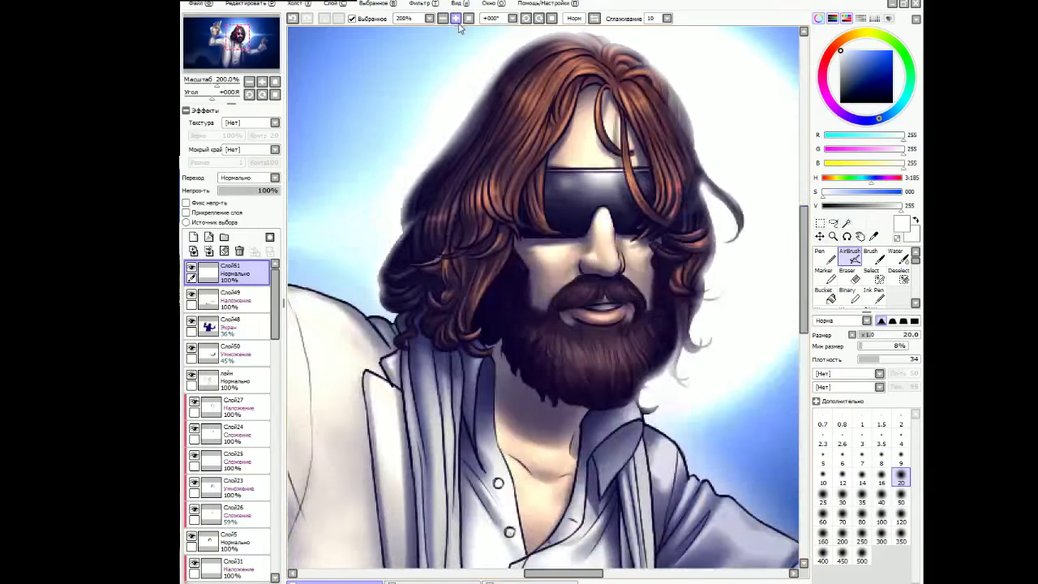
{"action": "key", "text": "bracketright"}
{"action": "key", "text": "bracketright"}
{"action": "key", "text": "bracketright"}
{"action": "key", "text": "bracketright"}
{"action": "key", "text": "bracketright"}
{"action": "key", "text": "bracketright"}
{"action": "key", "text": "bracketright"}
{"action": "key", "text": "bracketright"}
{"action": "key", "text": "bracketright"}
{"action": "key", "text": "bracketright"}
{"action": "key", "text": "bracketright"}
{"action": "key", "text": "bracketright"}
{"action": "key", "text": "bracketright"}
{"action": "key", "text": "bracketright"}
{"action": "key", "text": "bracketright"}
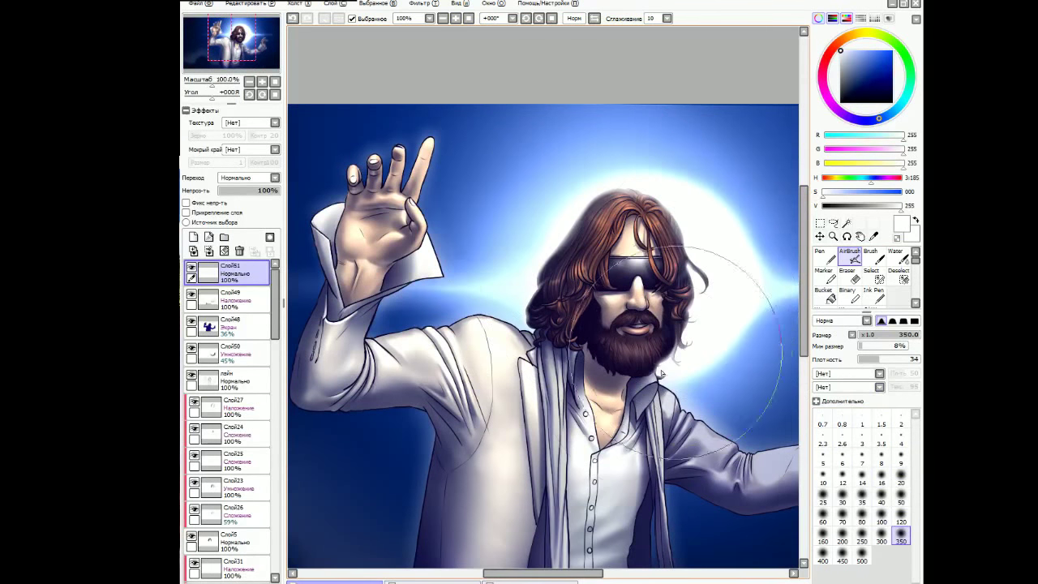
Rotate the canvas to -90°, airbrush white glow where the hair meets the shoulder at size 50, and straighten the canvas.
{"action": "key", "text": "Delete"}
{"action": "key", "text": "Delete"}
{"action": "key", "text": "Delete"}
{"action": "key", "text": "Delete"}
{"action": "key", "text": "Delete"}
{"action": "key", "text": "Delete"}
{"action": "key", "text": "bracketleft"}
{"action": "key", "text": "bracketleft"}
{"action": "key", "text": "bracketleft"}
{"action": "key", "text": "bracketleft"}
{"action": "key", "text": "bracketleft"}
{"action": "key", "text": "bracketleft"}
{"action": "key", "text": "bracketleft"}
{"action": "key", "text": "bracketleft"}
{"action": "key", "text": "bracketleft"}
{"action": "key", "text": "bracketleft"}
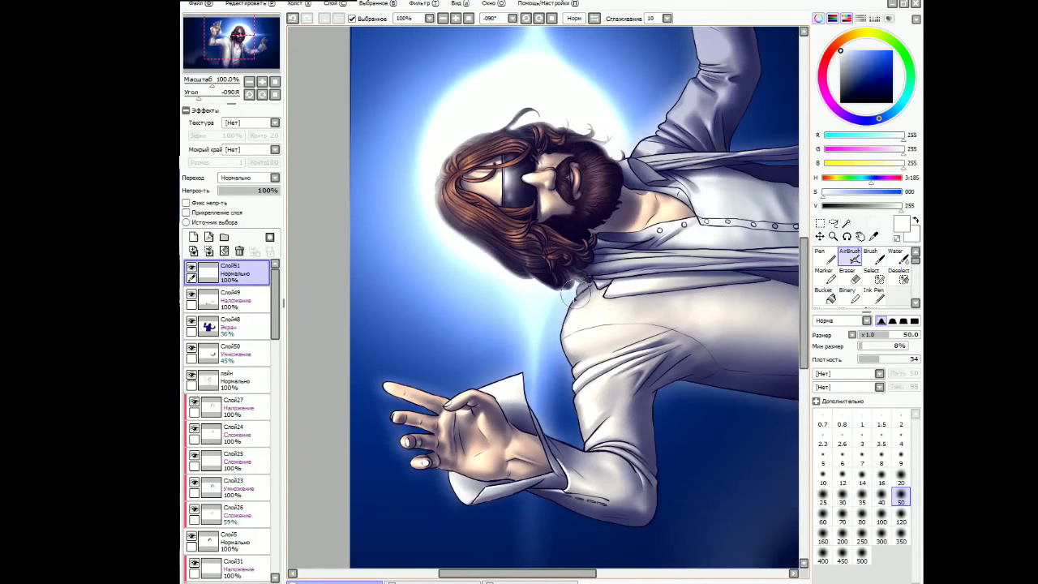
{"action": "key", "text": "End"}
{"action": "key", "text": "End"}
{"action": "key", "text": "End"}
{"action": "key", "text": "End"}
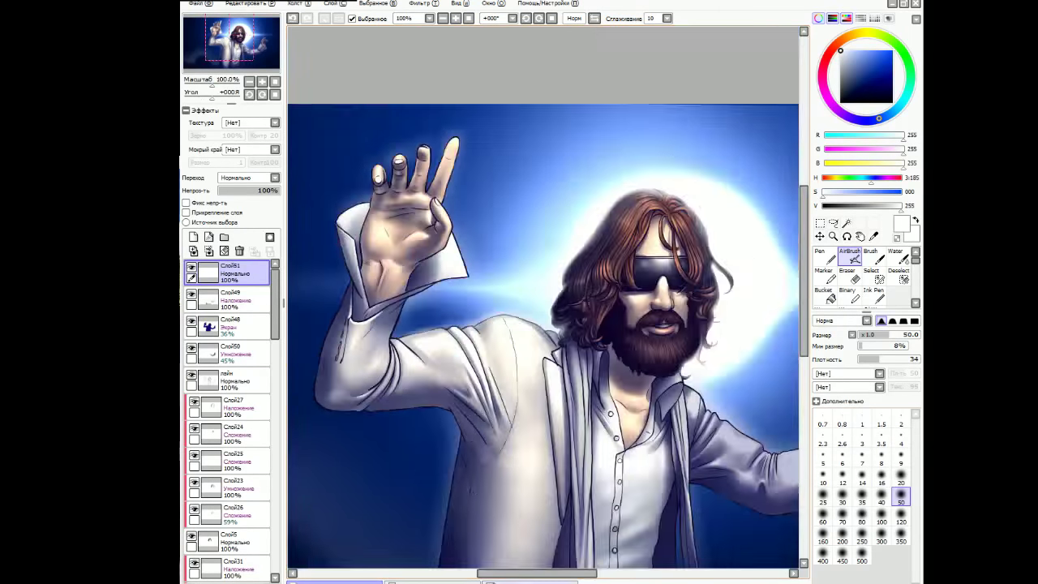
Rotate the canvas to -67°, airbrush white glow along the shoulder and raised arm's inner sleeve at size 20, and reset the rotation.
{"action": "key", "text": "plus"}
{"action": "key", "text": "plus"}
{"action": "key", "text": "bracketleft"}
{"action": "key", "text": "bracketleft"}
{"action": "key", "text": "bracketleft"}
{"action": "key", "text": "bracketleft"}
{"action": "key", "text": "bracketleft"}
{"action": "double_click", "coordinate": [527, 18]}
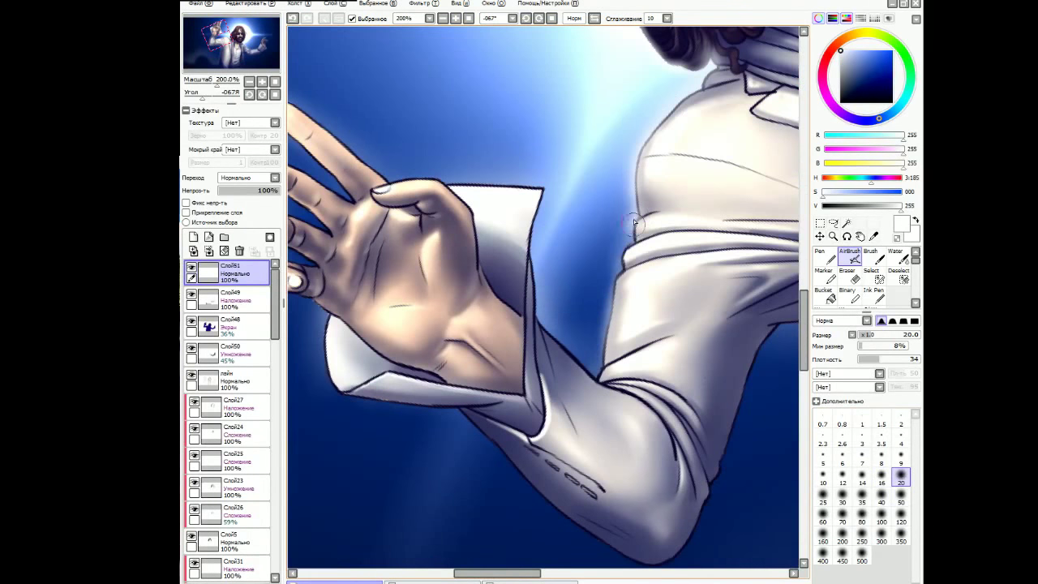
{"action": "key", "text": "Home"}
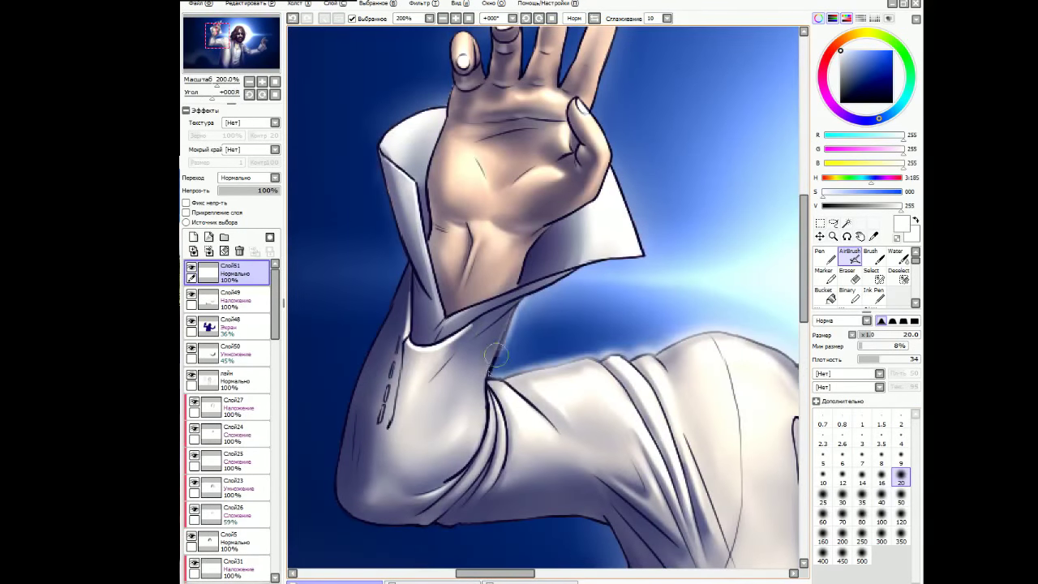
Outline the raised hand's fingers and the shirt cuff with white glow using the AirBrush at size 14.
{"action": "key", "text": "bracketleft"}
{"action": "key", "text": "bracketleft"}
{"action": "scroll", "coordinate": [653, 292], "scroll_direction": "up", "scroll_amount": 2}
{"action": "mouse_move", "coordinate": [595, 172]}
{"action": "left_mouse_down"}
{"action": "mouse_move", "coordinate": [607, 235]}
{"action": "mouse_move", "coordinate": [602, 186]}
{"action": "mouse_move", "coordinate": [625, 113]}
{"action": "left_mouse_up"}
{"action": "scroll", "coordinate": [576, 154], "scroll_direction": "up", "scroll_amount": 3}
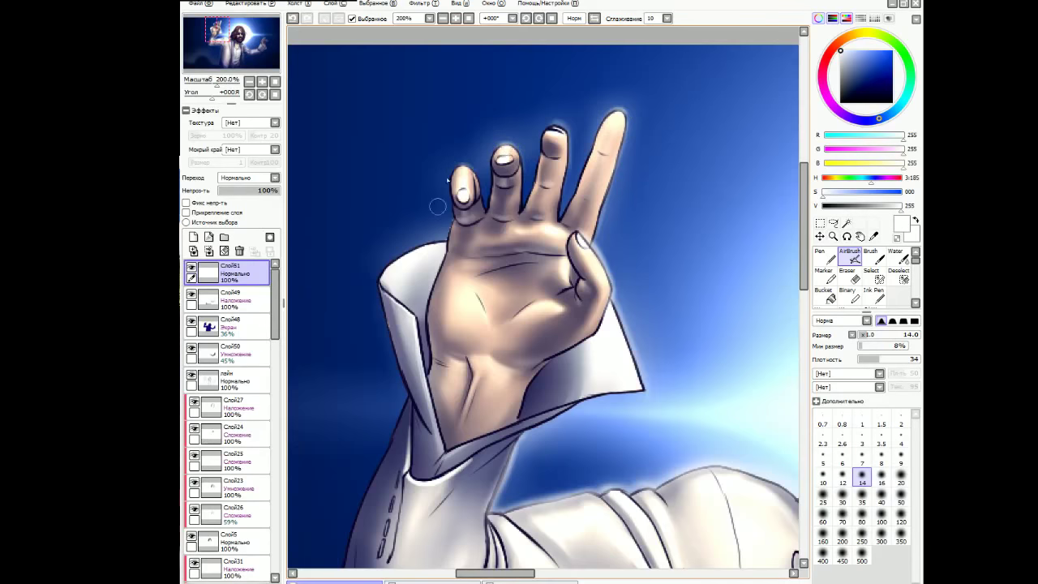
{"action": "key", "text": "Delete"}
{"action": "key", "text": "Delete"}
{"action": "key", "text": "Delete"}
{"action": "key", "text": "Home"}
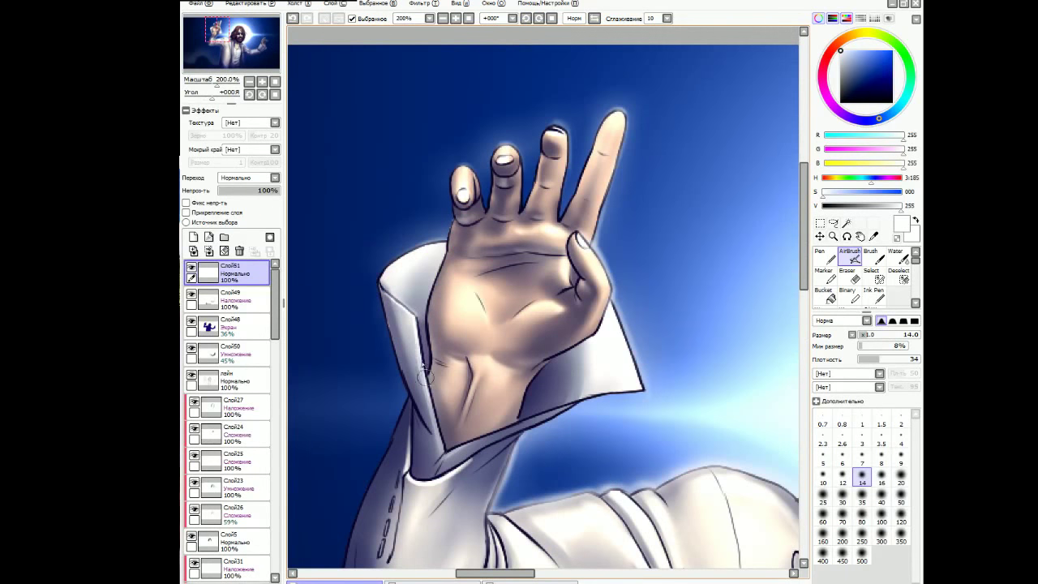
Airbrush white glow beneath the raised arm's sleeve and down the jacket's outer edge at size 14.
{"action": "scroll", "coordinate": [413, 333], "scroll_direction": "down", "scroll_amount": 6}
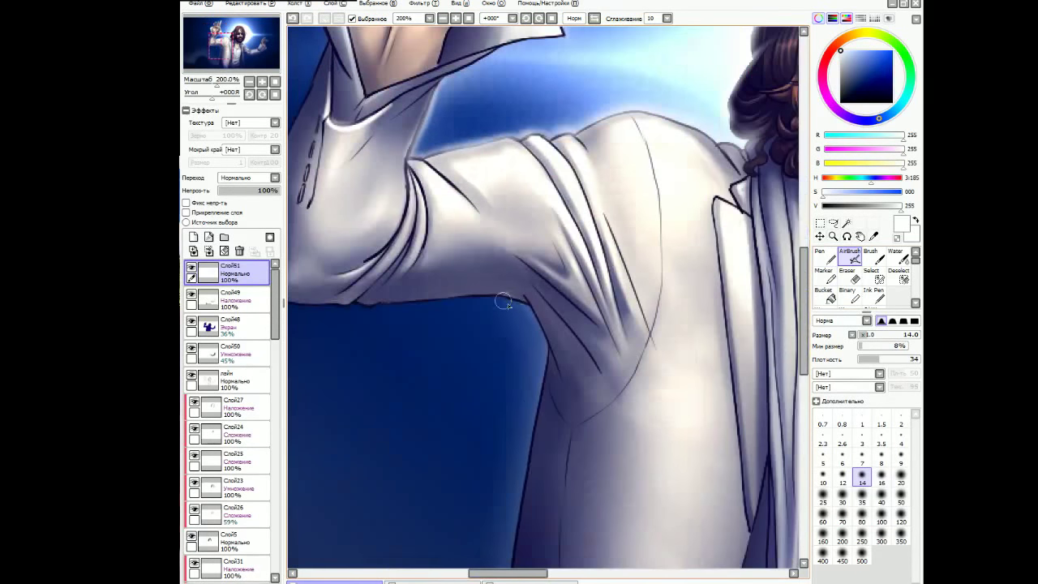
{"action": "scroll", "coordinate": [538, 333], "scroll_direction": "down", "scroll_amount": 2}
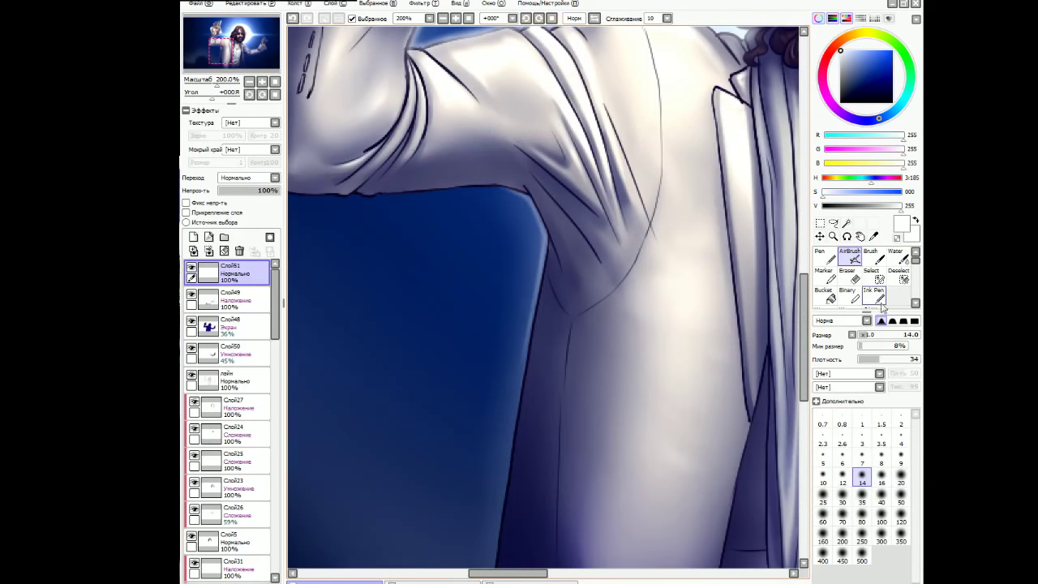
{"action": "key", "text": "e"}
{"action": "key", "text": "e"}
Airbrush thin white glow along the hanging scarf end and the jacket edge beside it at size 14.
{"action": "left_click_drag", "start_coordinate": [508, 572], "coordinate": [577, 572]}
{"action": "scroll", "coordinate": [550, 324], "scroll_direction": "down", "scroll_amount": 2}
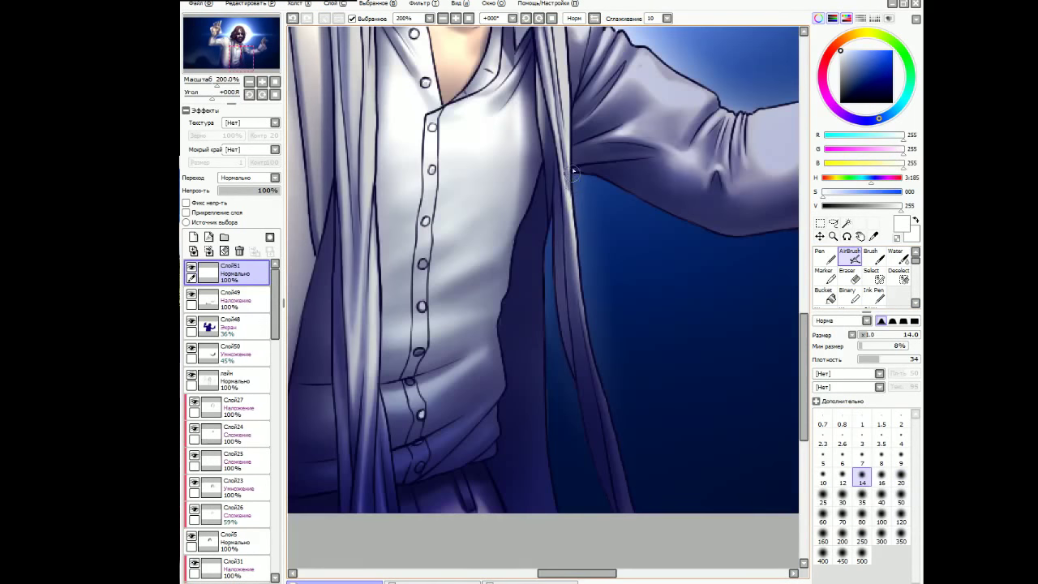
{"action": "left_click_drag", "start_coordinate": [568, 170], "coordinate": [580, 308]}
{"action": "left_click_drag", "start_coordinate": [584, 243], "coordinate": [604, 398]}
{"action": "left_click_drag", "start_coordinate": [550, 219], "coordinate": [575, 420]}
Rotate the canvas to 90° and airbrush white glow along the extended arm's sleeve edges at size 14.
{"action": "key", "text": "End"}
{"action": "key", "text": "End"}
{"action": "key", "text": "End"}
{"action": "key", "text": "End"}
{"action": "key", "text": "End"}
{"action": "key", "text": "End"}
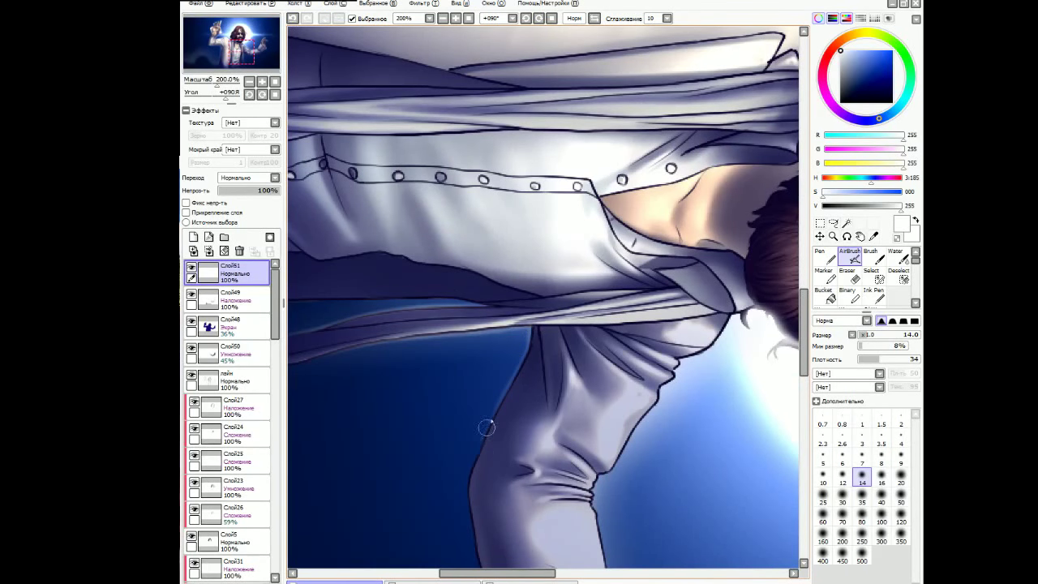
{"action": "scroll", "coordinate": [733, 168], "scroll_direction": "down", "scroll_amount": 3}
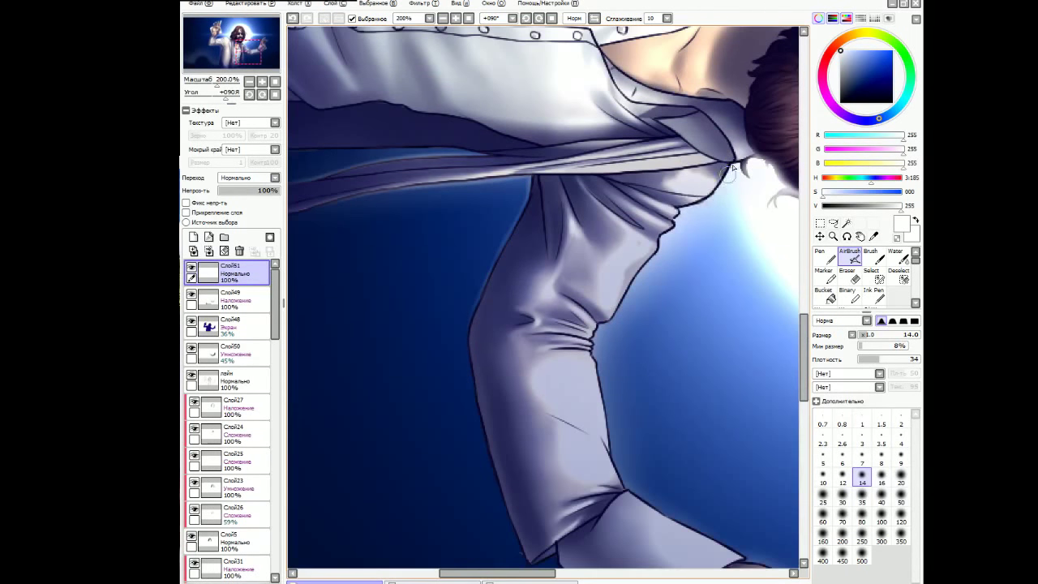
{"action": "mouse_move", "coordinate": [662, 244]}
{"action": "left_mouse_down"}
{"action": "mouse_move", "coordinate": [623, 292]}
{"action": "mouse_move", "coordinate": [597, 348]}
{"action": "mouse_move", "coordinate": [633, 374]}
{"action": "mouse_move", "coordinate": [599, 360]}
{"action": "mouse_move", "coordinate": [624, 486]}
{"action": "left_mouse_up"}
Rotate the canvas to -45°, airbrush white glow around the extended arm's cuff and hand, and reset the rotation.
{"action": "key", "text": "Delete"}
{"action": "key", "text": "Delete"}
{"action": "key", "text": "Delete"}
{"action": "key", "text": "Delete"}
{"action": "key", "text": "Delete"}
{"action": "key", "text": "Delete"}
{"action": "key", "text": "Delete"}
{"action": "key", "text": "Delete"}
{"action": "key", "text": "Delete"}
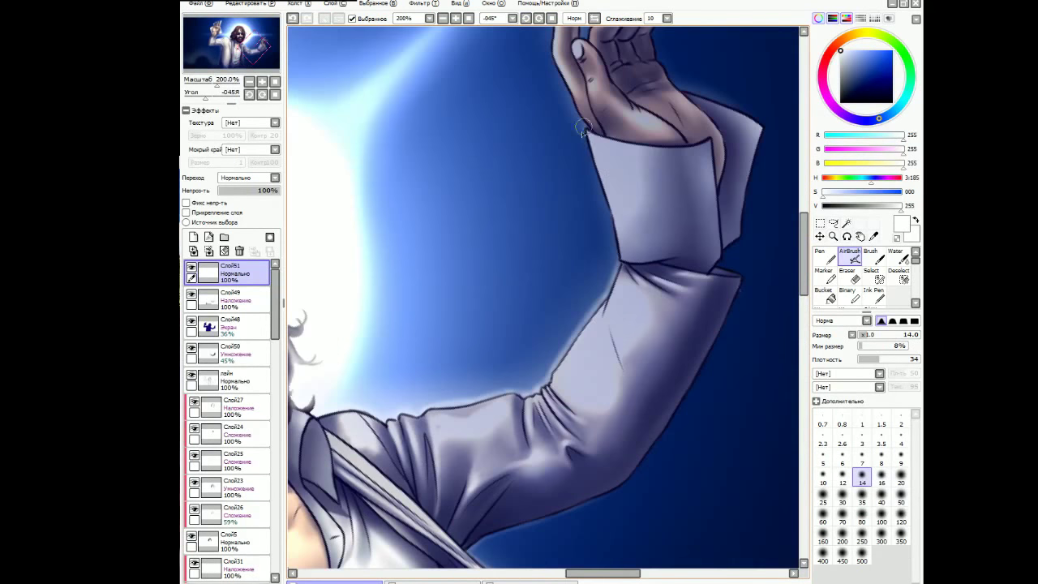
{"action": "left_click_drag", "start_coordinate": [585, 130], "coordinate": [609, 264]}
{"action": "scroll", "coordinate": [545, 178], "scroll_direction": "up", "scroll_amount": 3}
{"action": "left_click_drag", "start_coordinate": [551, 196], "coordinate": [584, 190]}
{"action": "key", "text": "Home"}
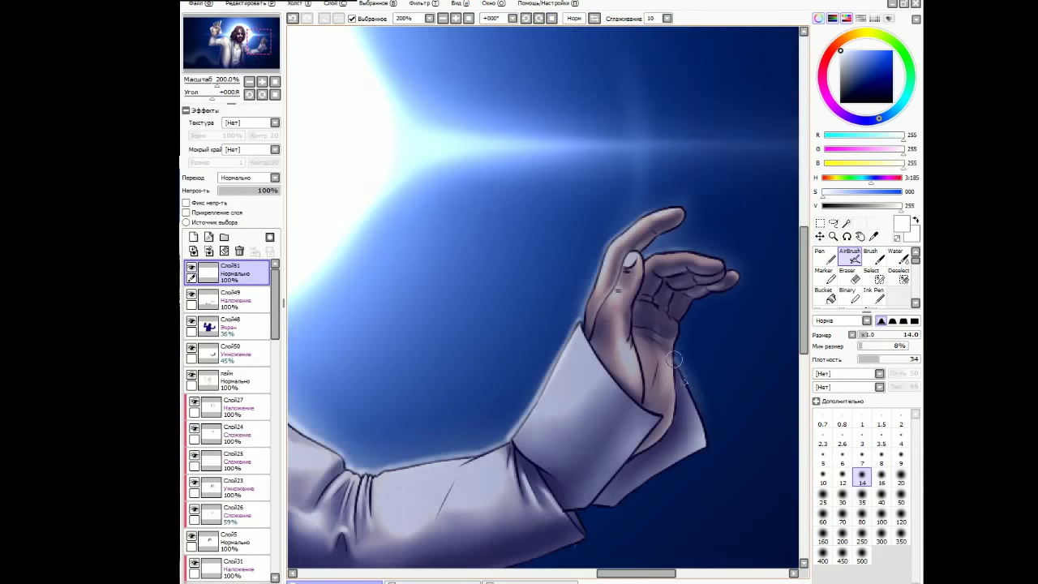
Airbrush a soft white glare onto the upper middle of the sunglasses at size 120.
{"action": "key", "text": "minus"}
{"action": "key", "text": "minus"}
{"action": "key", "text": "minus"}
{"action": "key", "text": "plus"}
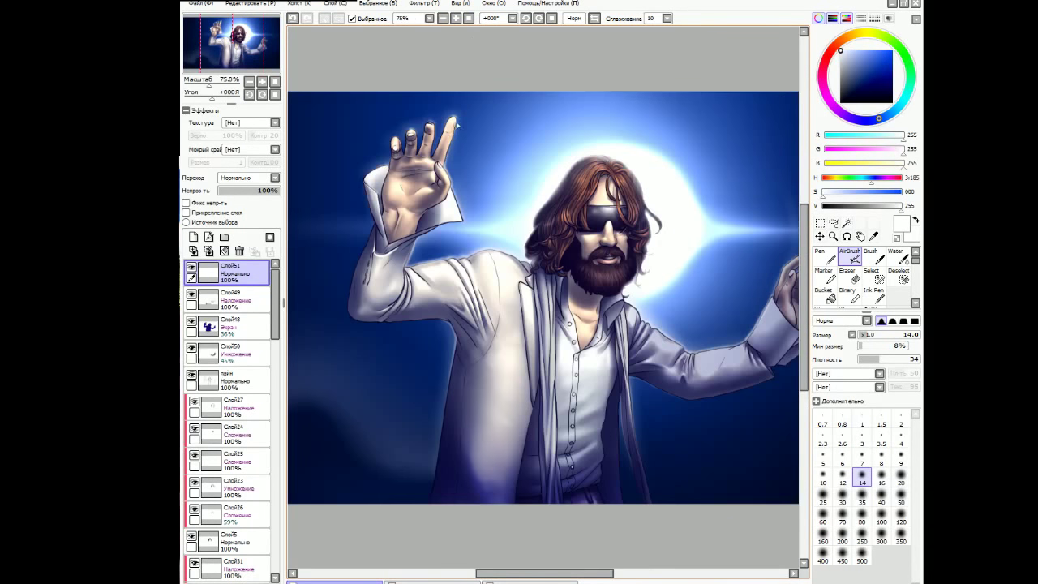
{"action": "key", "text": "plus"}
{"action": "scroll", "coordinate": [628, 424], "scroll_direction": "up", "scroll_amount": 3}
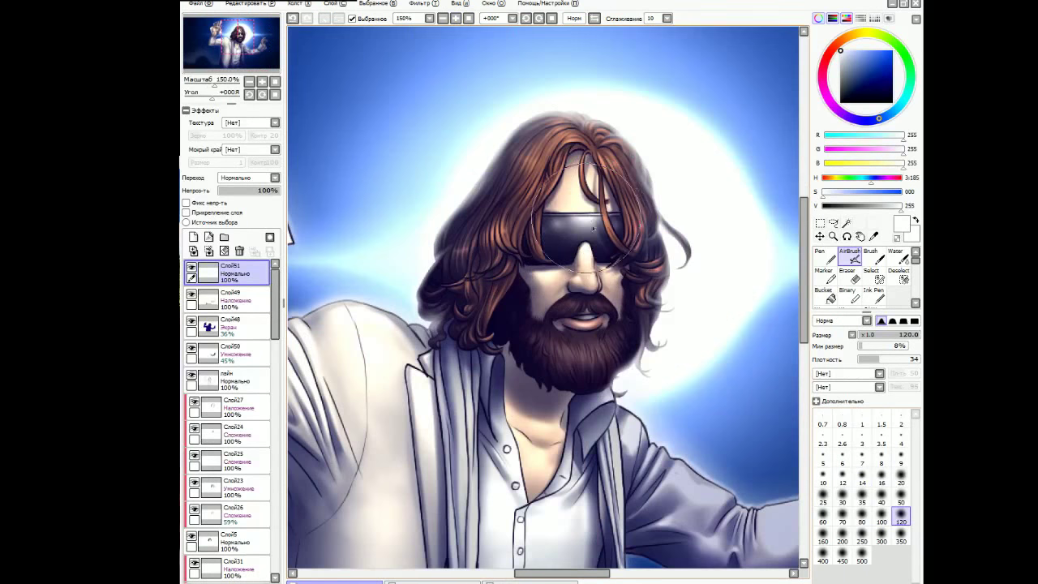
{"action": "left_click_drag", "start_coordinate": [594, 229], "coordinate": [577, 231]}
Airbrush thin white light rays across the sunglasses' glare at size 9, rotating the canvas to -45° and 45°.
{"action": "key", "text": "Delete"}
{"action": "key", "text": "Delete"}
{"action": "key", "text": "Delete"}
{"action": "key", "text": "Page_Up"}
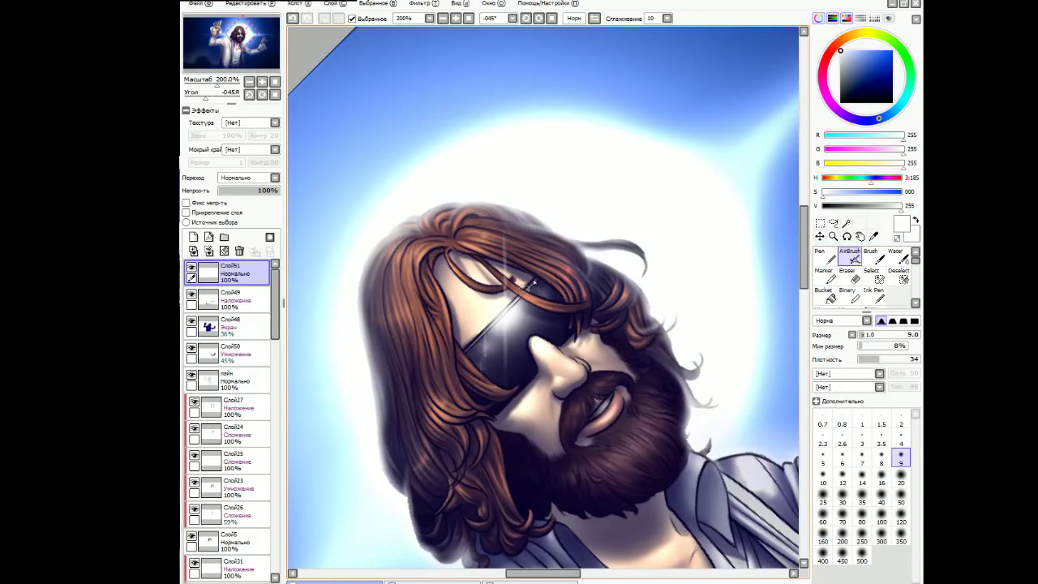
{"action": "key", "text": "End"}
{"action": "key", "text": "End"}
{"action": "key", "text": "End"}
{"action": "key", "text": "End"}
{"action": "key", "text": "End"}
{"action": "key", "text": "End"}
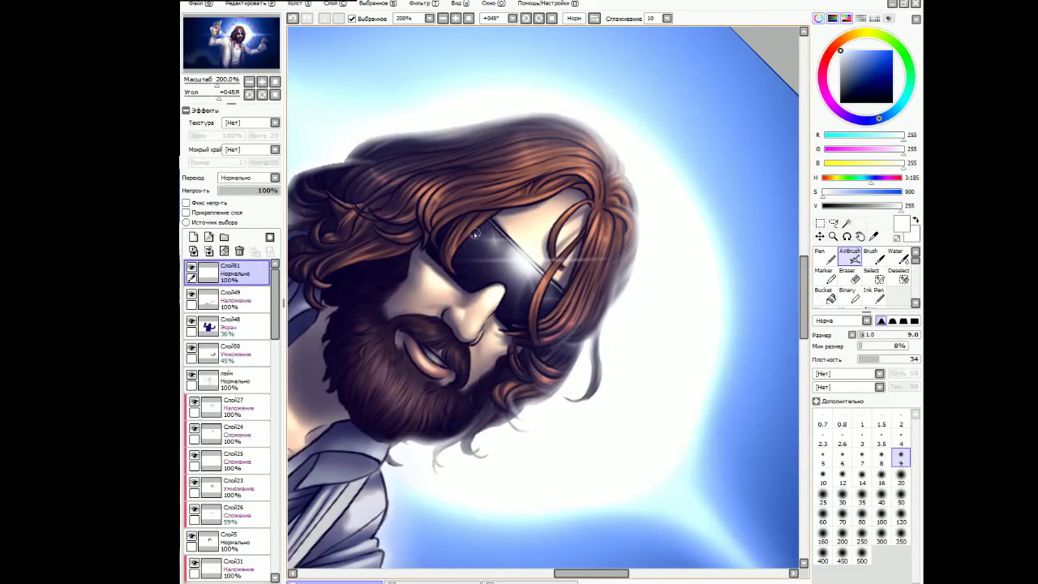
Build up the sunglasses' star-shaped glint with the AirBrush at sizes 20 and 50, and reset the canvas rotation.
{"action": "key", "text": "Delete"}
{"action": "key", "text": "Delete"}
{"action": "left_click", "coordinate": [900, 477]}
{"action": "key", "text": "Delete"}
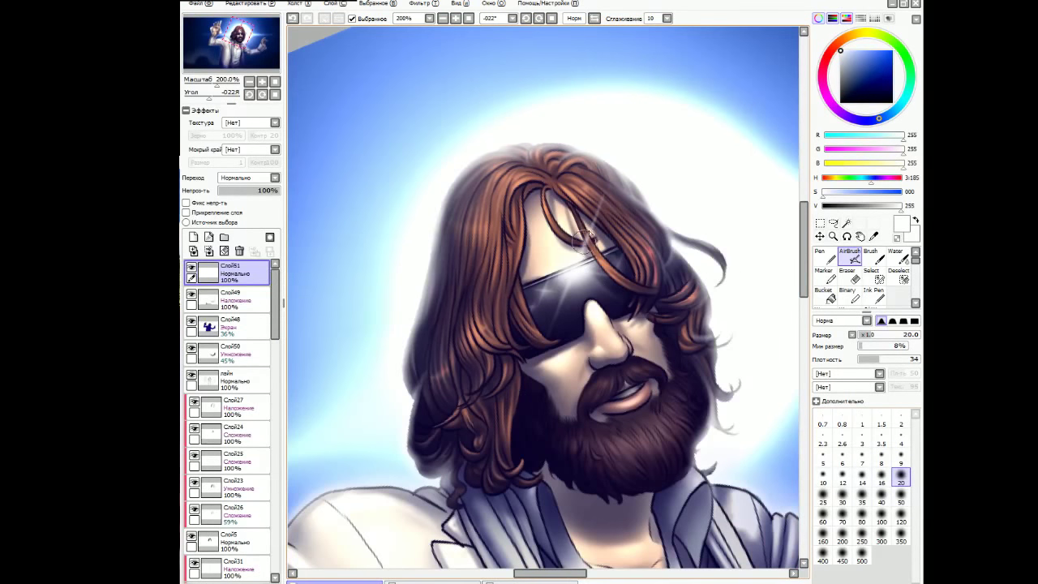
{"action": "key", "text": "bracketright"}
{"action": "key", "text": "bracketright"}
{"action": "key", "text": "bracketright"}
{"action": "key", "text": "bracketright"}
{"action": "key", "text": "bracketright"}
{"action": "left_click", "coordinate": [532, 18]}
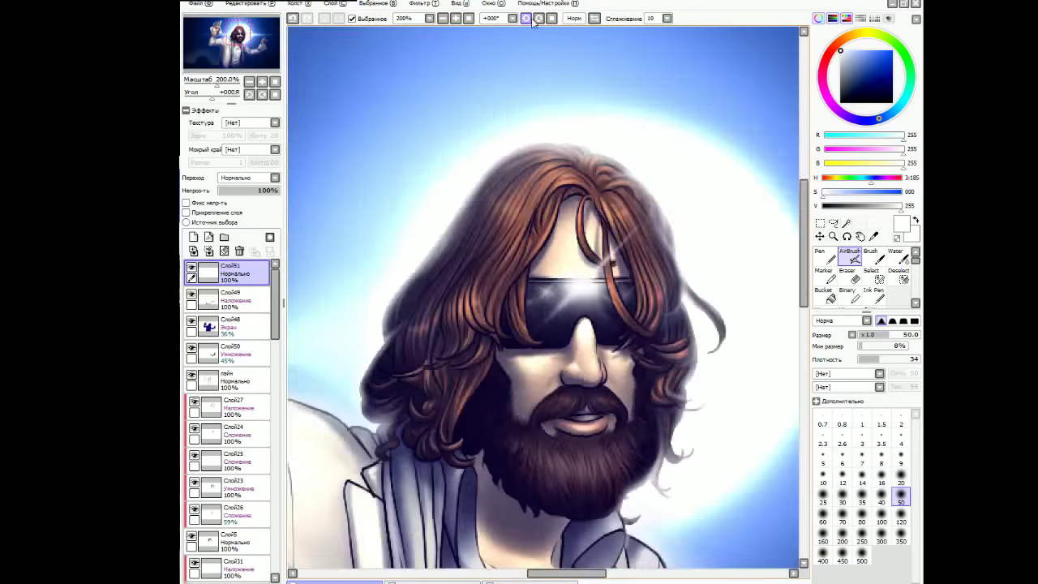
{"action": "scroll", "coordinate": [552, 292], "scroll_direction": "down", "scroll_amount": 2}
{"action": "scroll", "coordinate": [637, 292], "scroll_direction": "up", "scroll_amount": 1}
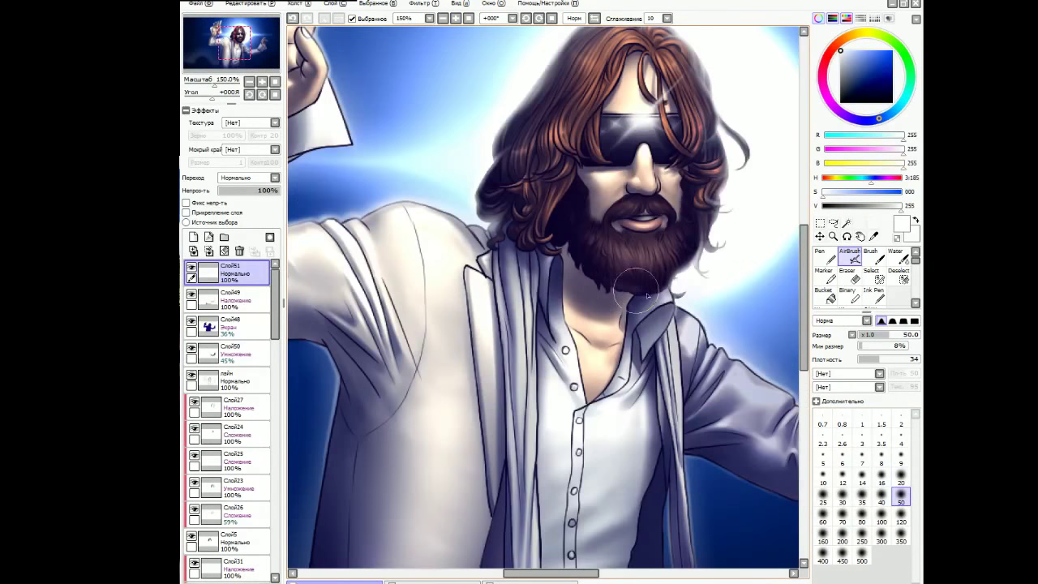
{"action": "scroll", "coordinate": [673, 268], "scroll_direction": "up", "scroll_amount": 1}
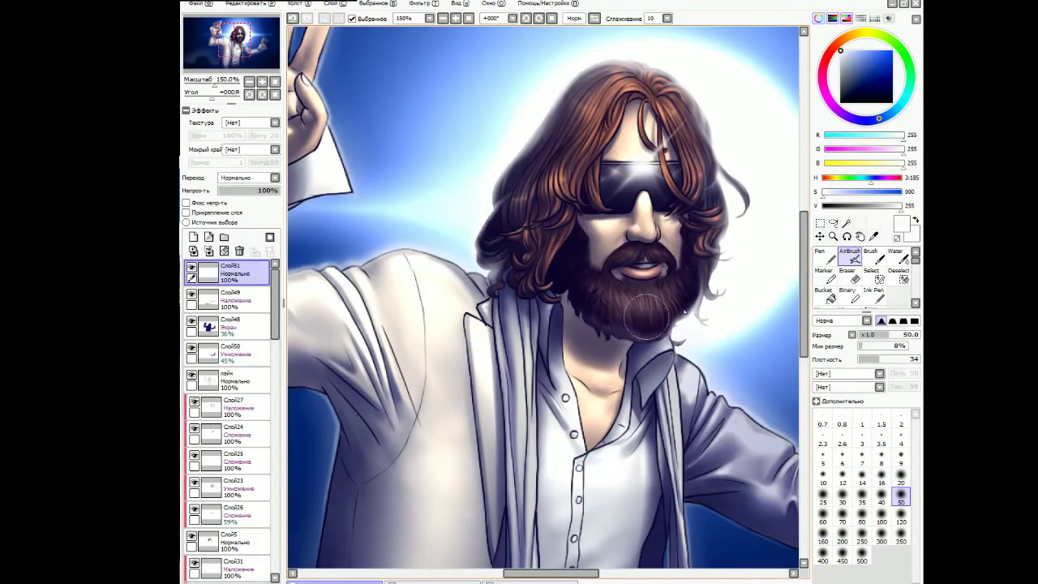
Try airbrushing a faint white haze over the lower jacket and scarf at size 500.
{"action": "key", "text": "ctrl+minus"}
{"action": "key", "text": "ctrl+minus"}
{"action": "left_click", "coordinate": [862, 558]}
{"action": "mouse_move", "coordinate": [617, 479]}
{"action": "left_mouse_down"}
{"action": "mouse_move", "coordinate": [559, 528]}
{"action": "mouse_move", "coordinate": [598, 545]}
{"action": "mouse_move", "coordinate": [579, 533]}
{"action": "mouse_move", "coordinate": [601, 487]}
{"action": "left_mouse_up"}
{"action": "scroll", "coordinate": [897, 301], "scroll_direction": "down", "scroll_amount": 1}
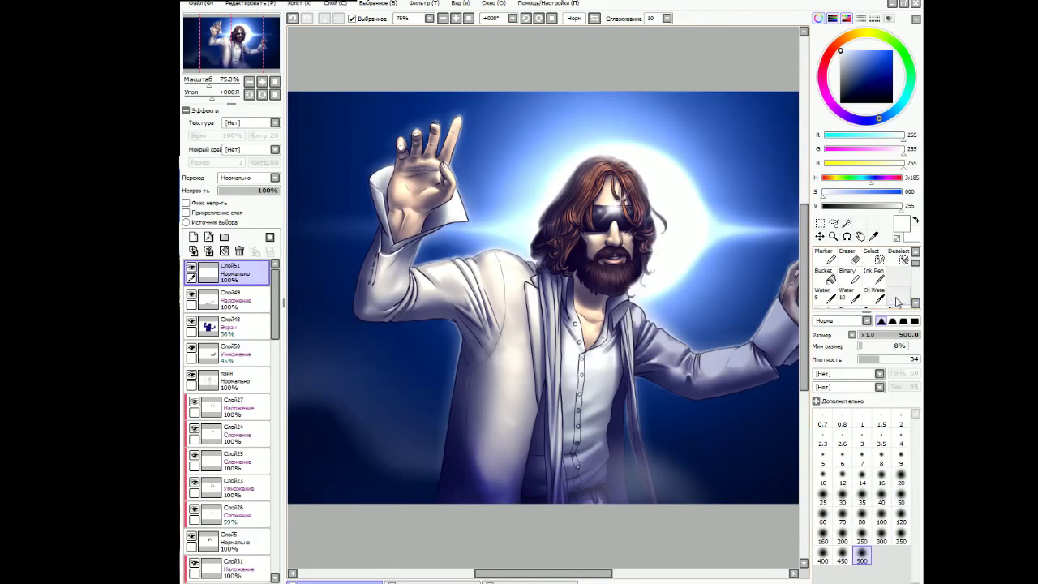
Set the glow layer's blending mode to Экран (Screen) and its opacity to 90%, undoing the last stroke.
{"action": "scroll", "coordinate": [897, 302], "scroll_direction": "down", "scroll_amount": 1}
{"action": "left_click", "coordinate": [899, 295]}
{"action": "left_click", "coordinate": [275, 177]}
{"action": "left_click", "coordinate": [261, 229]}
{"action": "key", "text": "ctrl+z"}
{"action": "key", "text": "ctrl+y"}
{"action": "key", "text": "ctrl+z"}
{"action": "left_click", "coordinate": [273, 190]}
{"action": "scroll", "coordinate": [536, 454], "scroll_direction": "down", "scroll_amount": 2}
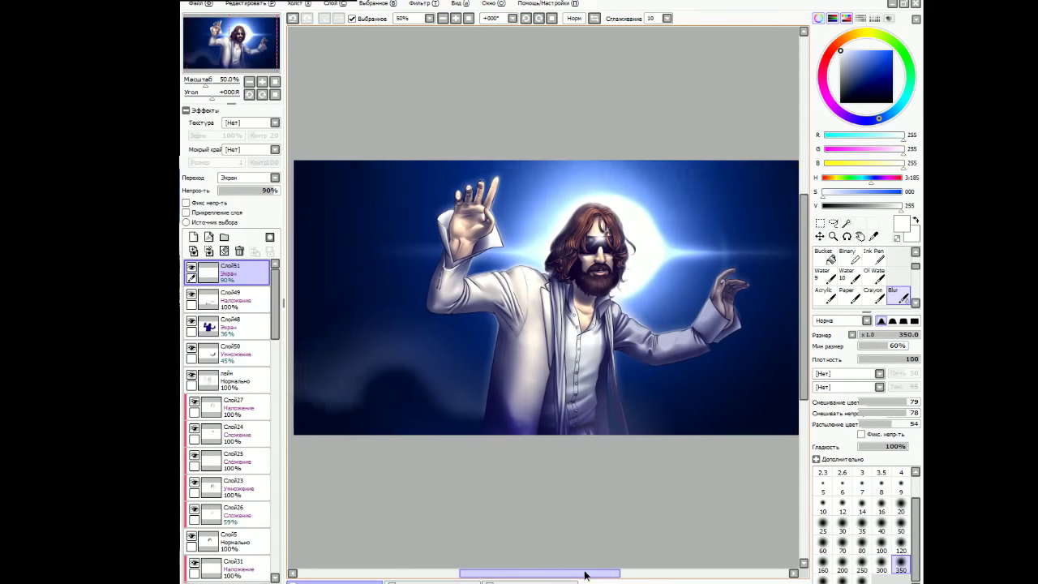
Create a new top layer and write the artist's signature in white with the Brush at size 4.
{"action": "key", "text": "ctrl+shift+n"}
{"action": "scroll", "coordinate": [557, 452], "scroll_direction": "up", "scroll_amount": 3}
{"action": "key", "text": "b"}
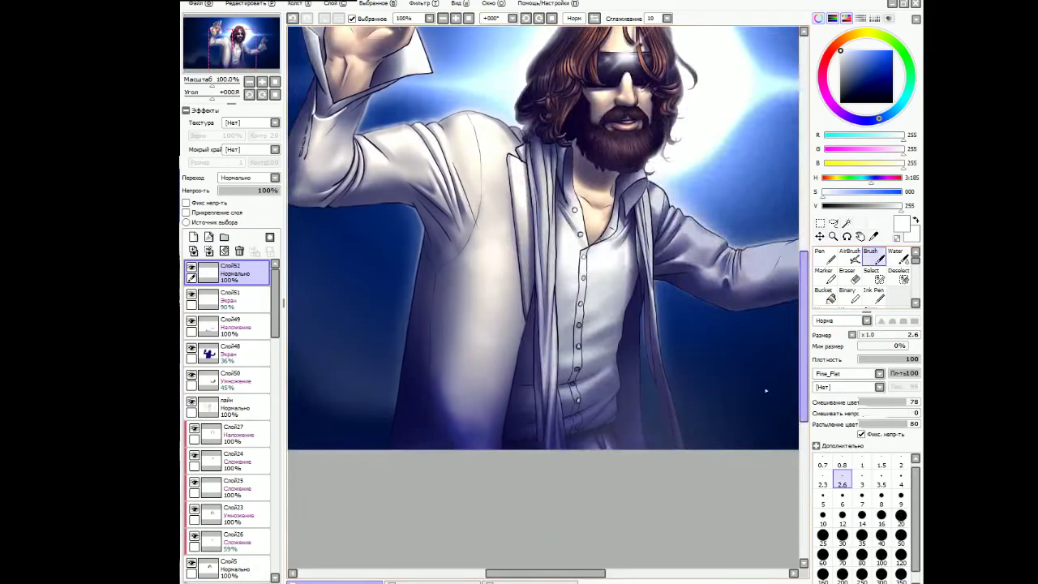
{"action": "scroll", "coordinate": [766, 391], "scroll_direction": "up", "scroll_amount": 2}
{"action": "scroll", "coordinate": [510, 491], "scroll_direction": "down", "scroll_amount": 1}
{"action": "key", "text": "bracketright"}
{"action": "key", "text": "bracketright"}
{"action": "key", "text": "bracketright"}
{"action": "left_click_drag", "start_coordinate": [516, 498], "coordinate": [519, 451]}
{"action": "left_click_drag", "start_coordinate": [584, 456], "coordinate": [583, 498]}
{"action": "left_click_drag", "start_coordinate": [603, 456], "coordinate": [600, 497]}
{"action": "left_click_drag", "start_coordinate": [622, 456], "coordinate": [649, 493]}
Handwrite the year 2017 in white on the dark background beneath the extended arm.
{"action": "scroll", "coordinate": [644, 457], "scroll_direction": "right", "scroll_amount": 5}
{"action": "left_click_drag", "start_coordinate": [576, 464], "coordinate": [610, 501]}
{"action": "left_click_drag", "start_coordinate": [631, 459], "coordinate": [630, 461]}
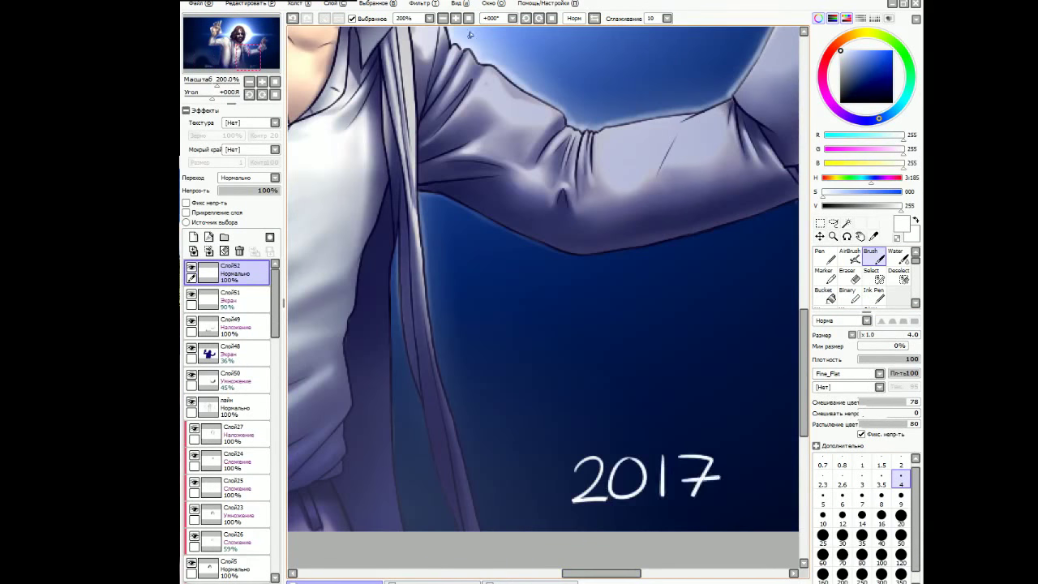
Transform the year and signature into place near the picture's lower edge, and set their layer to Сложение at 45% opacity.
{"action": "scroll", "coordinate": [721, 398], "scroll_direction": "down", "scroll_amount": 3}
{"action": "key", "text": "ctrl+t"}
{"action": "left_click_drag", "start_coordinate": [683, 413], "coordinate": [663, 425]}
{"action": "key", "text": "Return"}
{"action": "key", "text": "ctrl+t"}
{"action": "left_click_drag", "start_coordinate": [454, 405], "coordinate": [443, 413]}
{"action": "key", "text": "Return"}
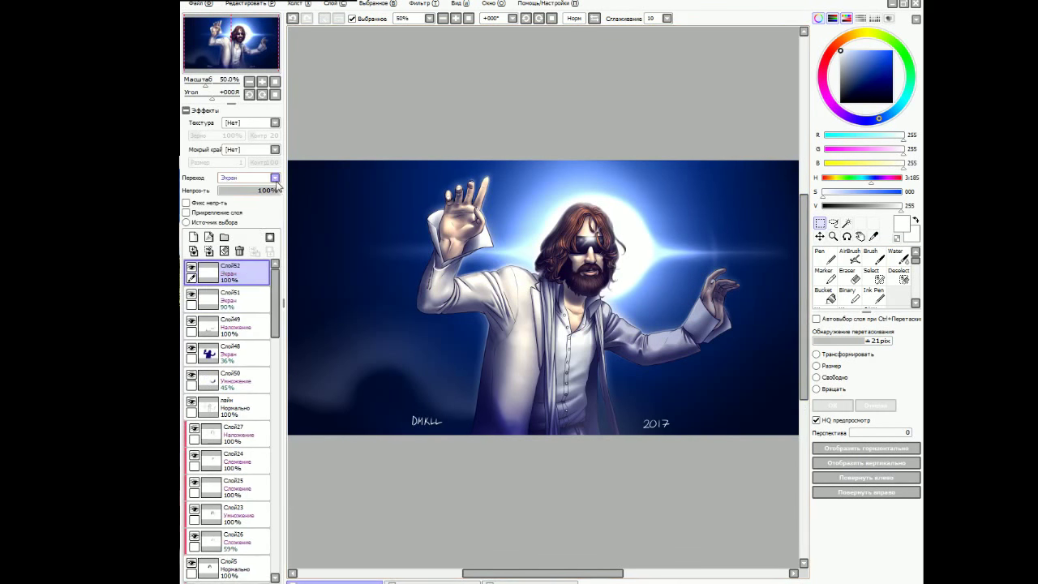
{"action": "left_click_drag", "start_coordinate": [276, 192], "coordinate": [246, 195]}
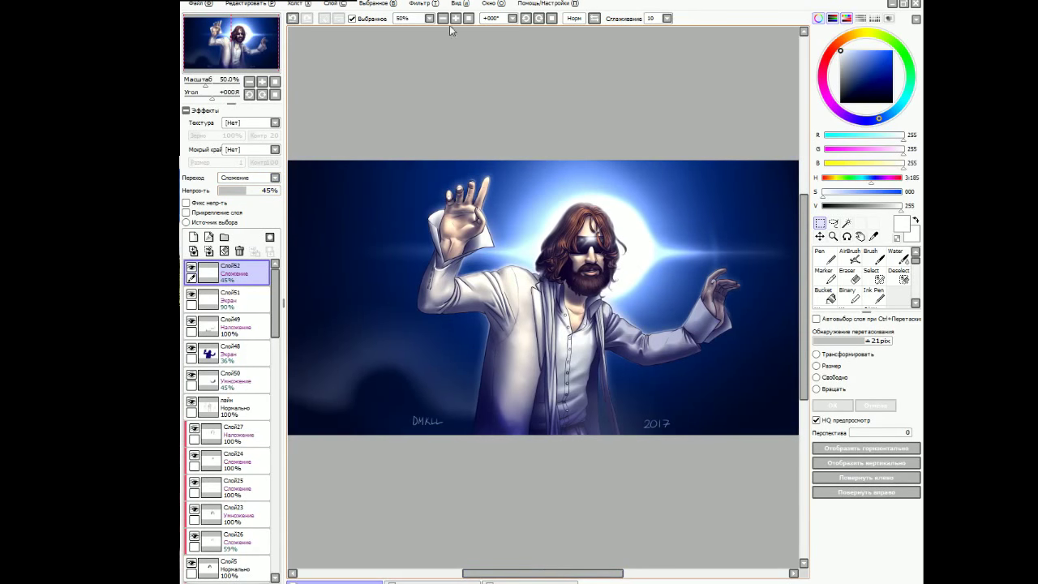
Return to the Слой51 glow layer and dot small white stars near the raised hand with a harder-edged AirBrush at size 9.
{"action": "left_click", "coordinate": [231, 299]}
{"action": "key", "text": "ctrl+plus"}
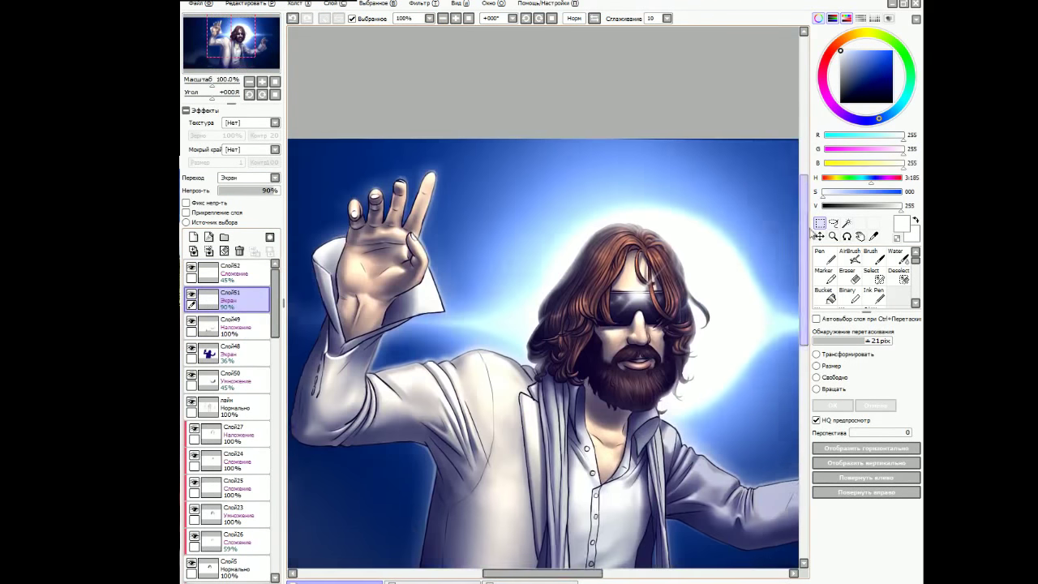
{"action": "left_click", "coordinate": [850, 256]}
{"action": "key", "text": "bracketleft"}
{"action": "key", "text": "bracketleft"}
{"action": "key", "text": "bracketleft"}
{"action": "key", "text": "bracketleft"}
{"action": "key", "text": "bracketleft"}
{"action": "key", "text": "bracketleft"}
{"action": "key", "text": "bracketleft"}
{"action": "key", "text": "bracketleft"}
{"action": "key", "text": "bracketleft"}
{"action": "key", "text": "bracketleft"}
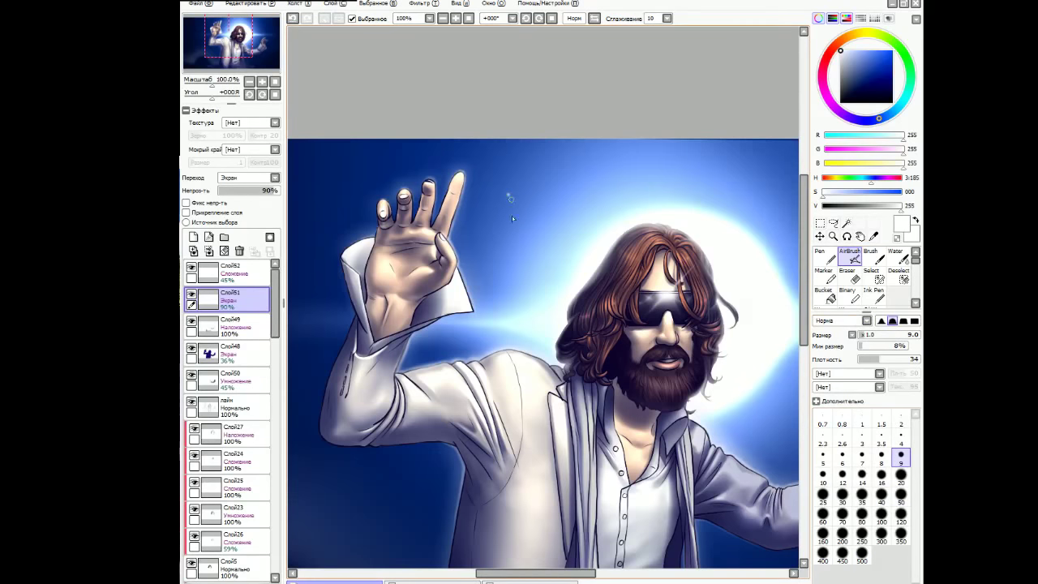
Dot small white stars across the dark sky beside the raised arm and around the glow above the extended arm.
{"action": "left_click_drag", "start_coordinate": [542, 576], "coordinate": [491, 576]}
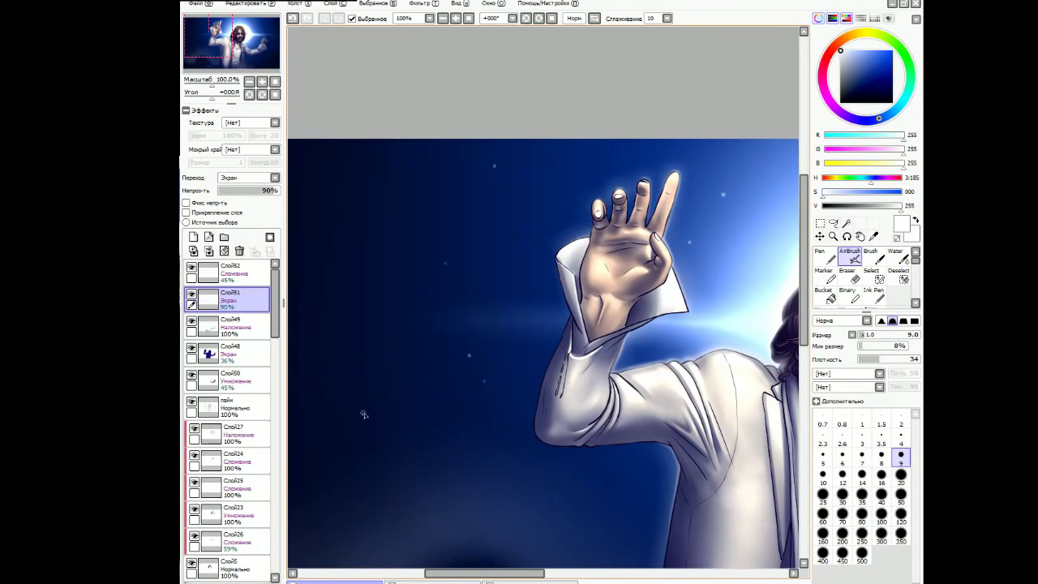
{"action": "scroll", "coordinate": [364, 414], "scroll_direction": "left", "scroll_amount": 3}
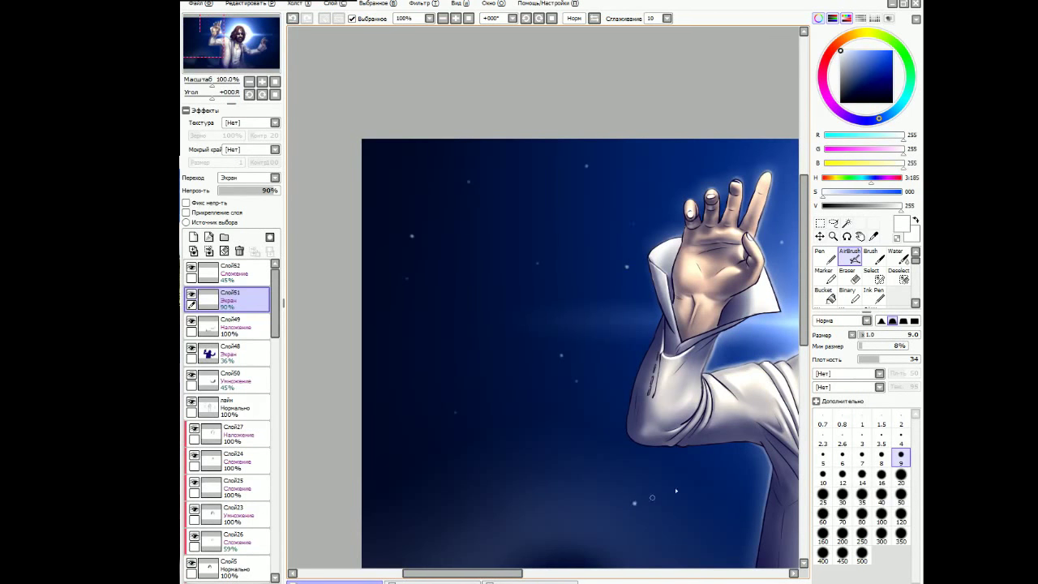
{"action": "scroll", "coordinate": [722, 396], "scroll_direction": "down", "scroll_amount": 2}
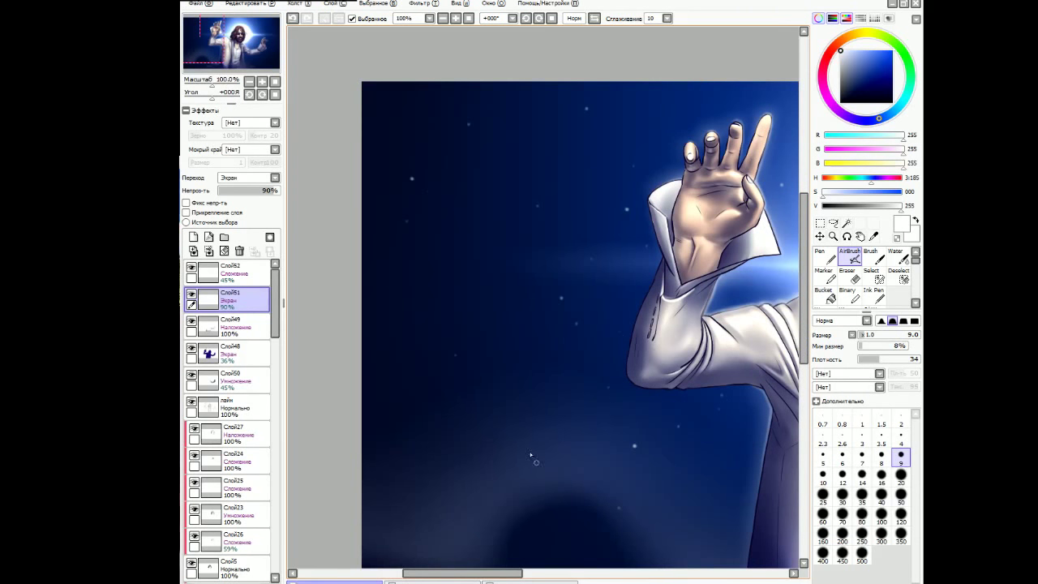
{"action": "scroll", "coordinate": [552, 329], "scroll_direction": "right", "scroll_amount": 15}
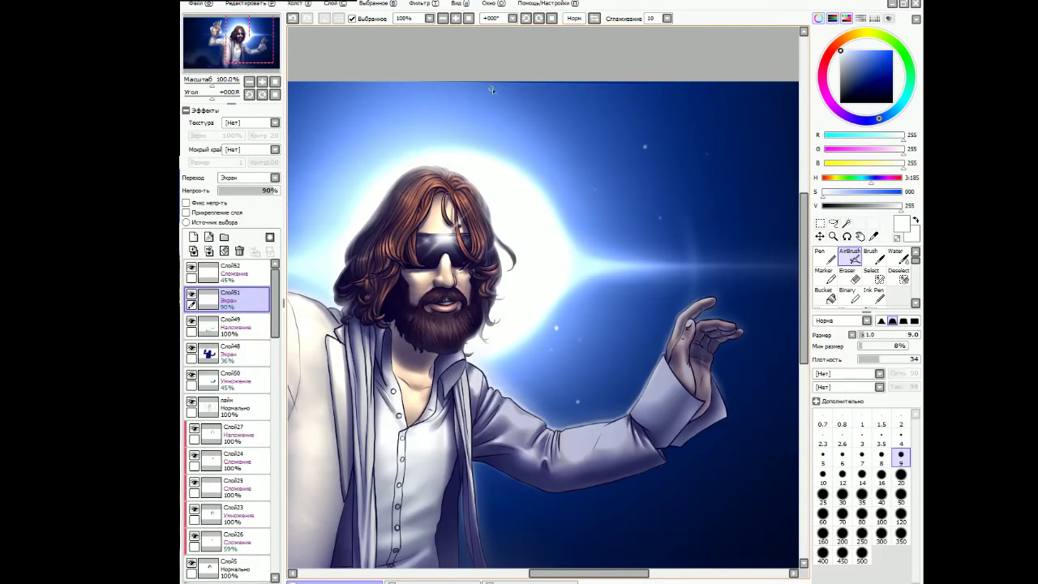
{"action": "key", "text": "ctrl+minus"}
{"action": "key", "text": "b"}
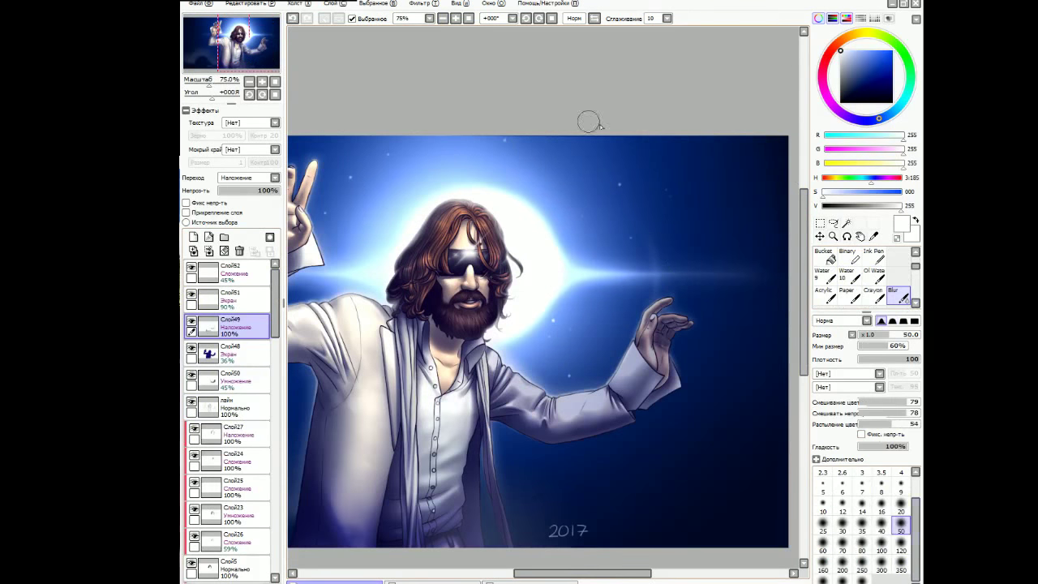
{"action": "left_click", "coordinate": [231, 350]}
{"action": "left_click_drag", "start_coordinate": [275, 300], "coordinate": [273, 555]}
{"action": "left_click", "coordinate": [233, 408]}
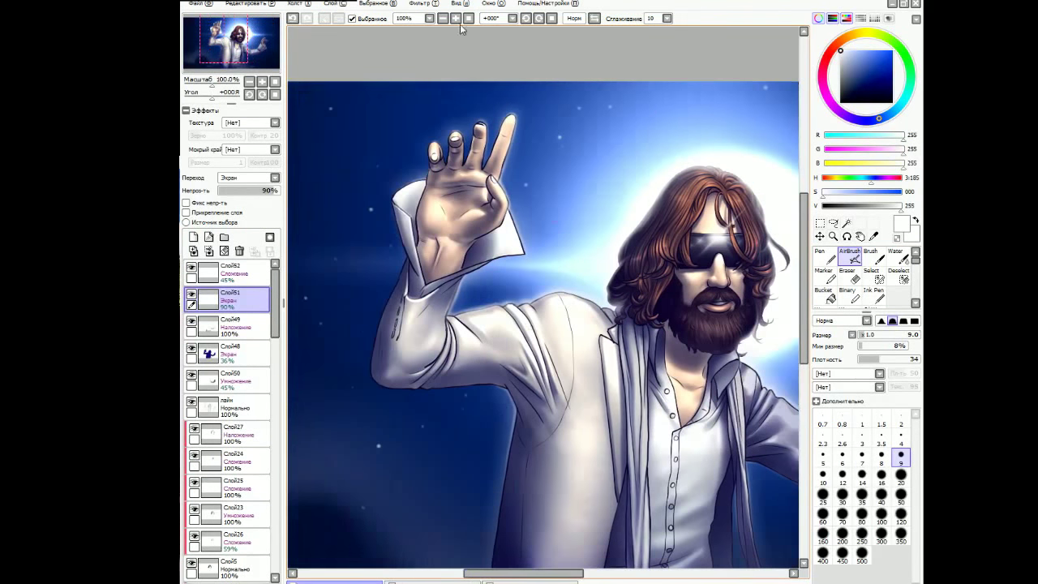
Scatter more size 9 white stars on Слой51 through the sky above, below and beyond the extended arm.
{"action": "left_click", "coordinate": [443, 18]}
{"action": "left_click", "coordinate": [456, 18]}
{"action": "left_click", "coordinate": [455, 20]}
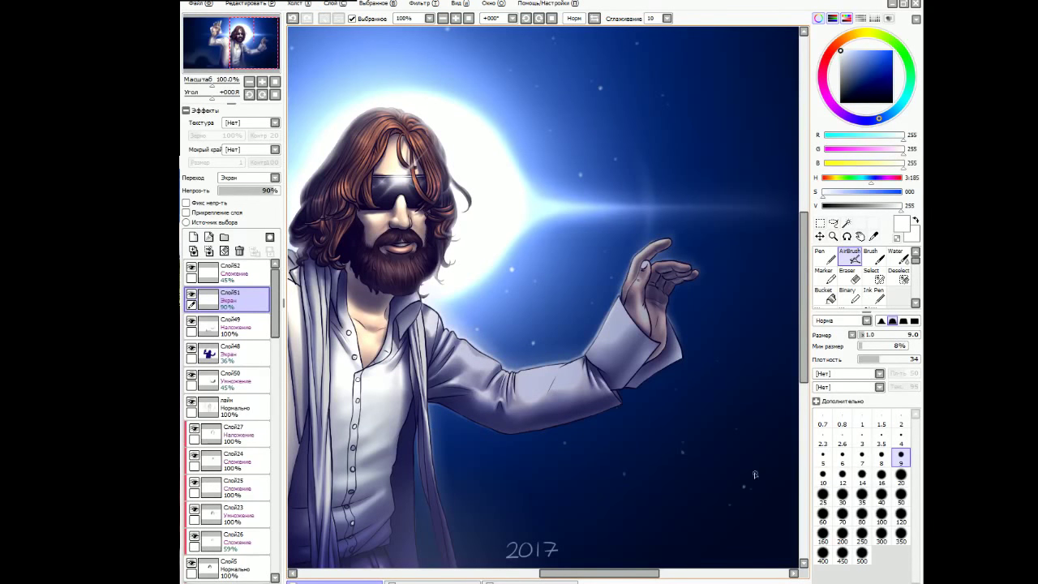
{"action": "scroll", "coordinate": [729, 179], "scroll_direction": "up", "scroll_amount": 3}
{"action": "scroll", "coordinate": [648, 208], "scroll_direction": "right", "scroll_amount": 3}
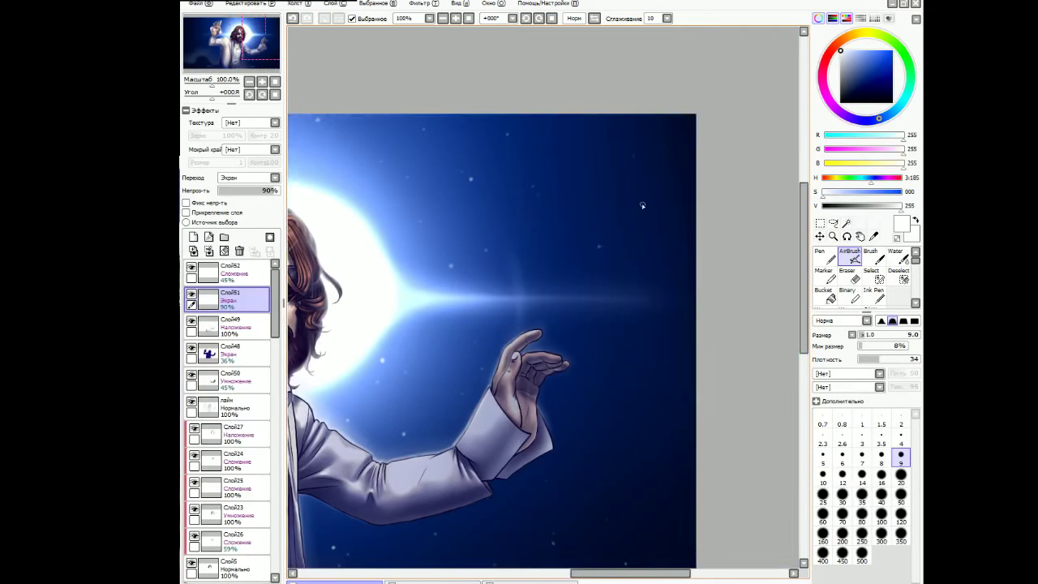
Airbrush soft white halos around some of the stars with the soft-edged AirBrush at size 50.
{"action": "key", "text": "ctrl+minus"}
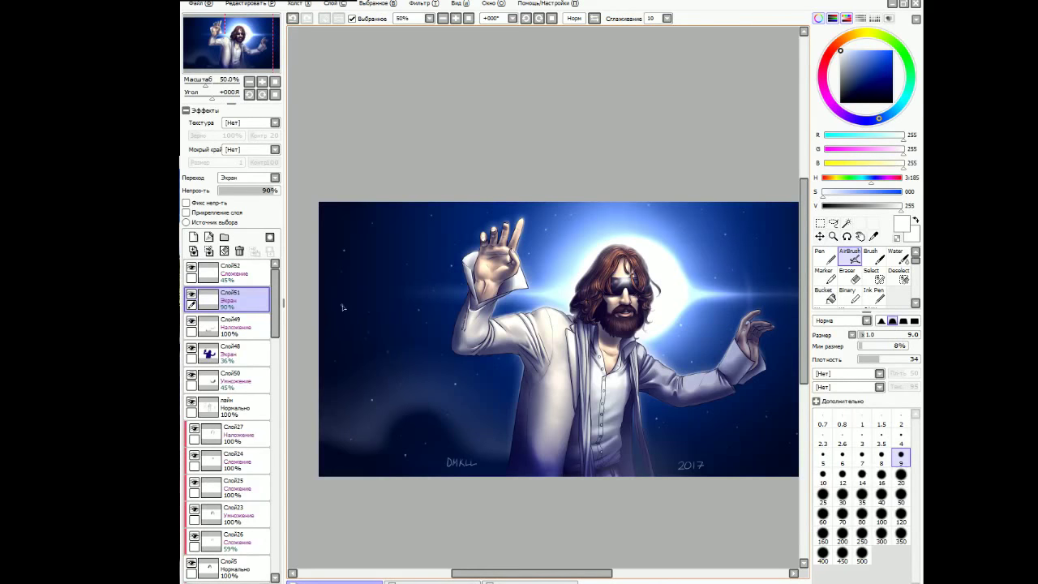
{"action": "scroll", "coordinate": [434, 399], "scroll_direction": "right", "scroll_amount": 1}
{"action": "left_click", "coordinate": [900, 497]}
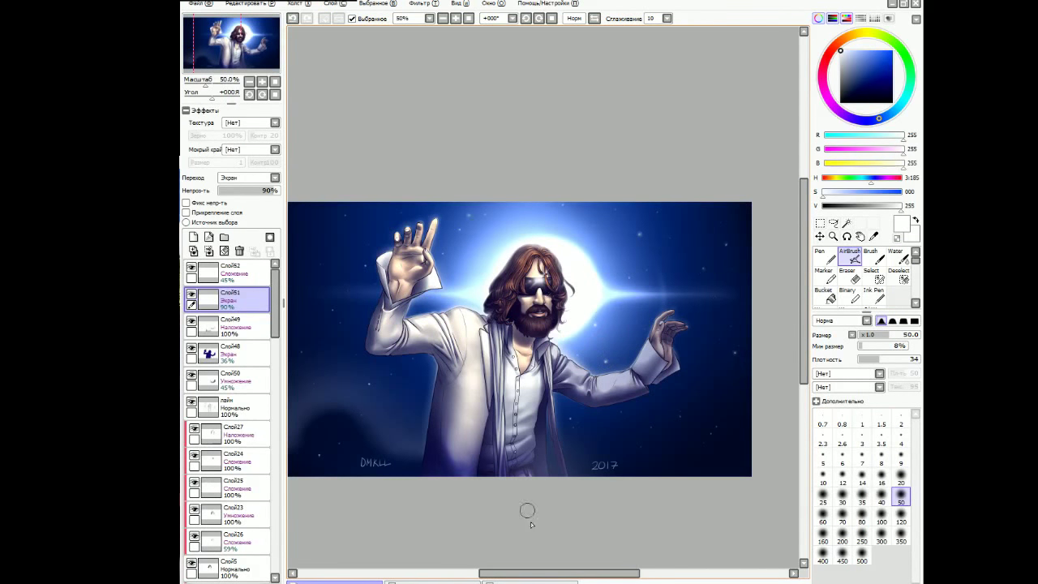
{"action": "scroll", "coordinate": [420, 310], "scroll_direction": "left", "scroll_amount": 1}
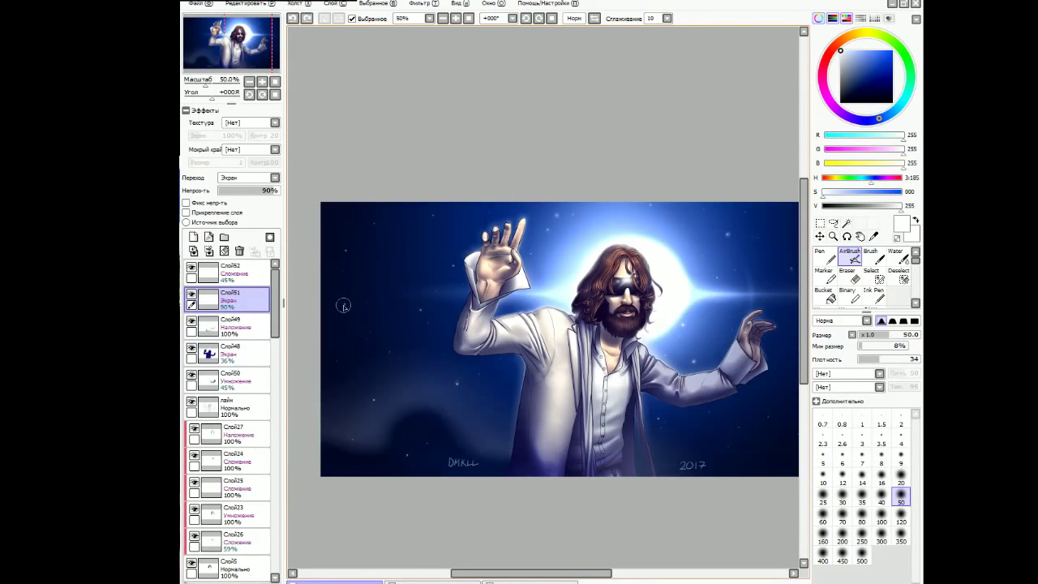
Add a new clipped layer above Слой45 in the background group and choose a pink paint colour.
{"action": "scroll", "coordinate": [457, 54], "scroll_direction": "down", "scroll_amount": 1}
{"action": "scroll", "coordinate": [274, 528], "scroll_direction": "down", "scroll_amount": 5}
{"action": "left_click", "coordinate": [235, 462]}
{"action": "left_click", "coordinate": [193, 237]}
{"action": "left_click", "coordinate": [880, 299]}
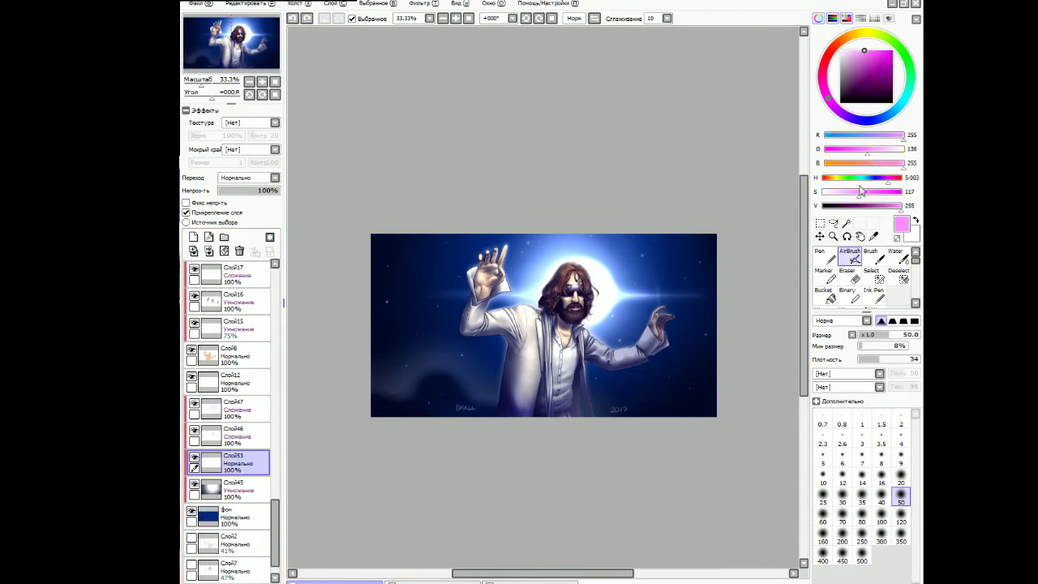
Set up a harder-edged AirBrush in purple (120, 60, 120), testing it on a blank canvas with Fine_Flat, and choose Spread at size 350.
{"action": "left_click", "coordinate": [892, 321]}
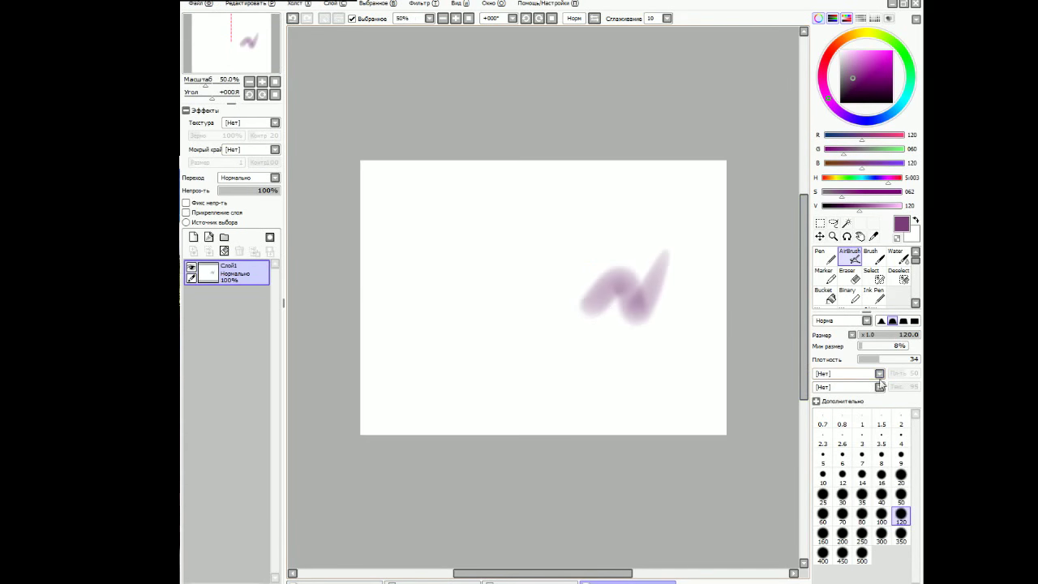
{"action": "left_click_drag", "start_coordinate": [568, 331], "coordinate": [552, 365]}
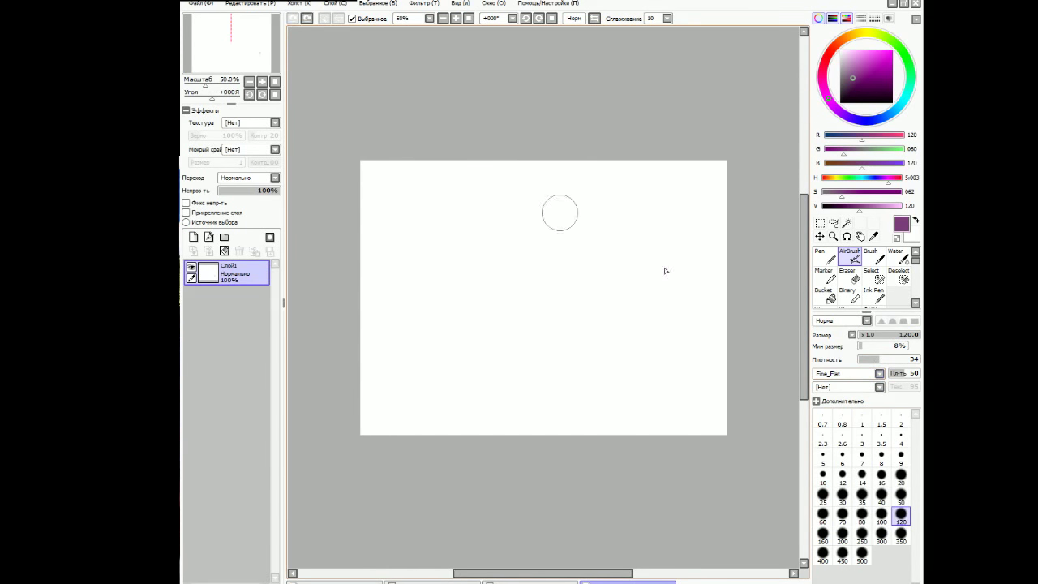
{"action": "left_click_drag", "start_coordinate": [690, 320], "coordinate": [621, 308]}
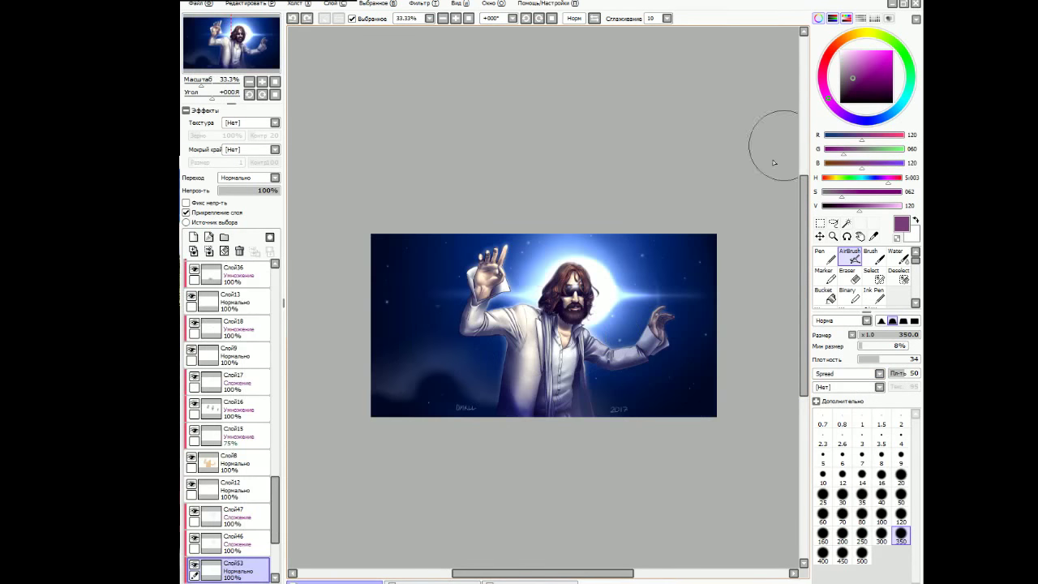
Airbrush purple clouds at size 250 across the sky on both sides of the figure, and set Слой53 to Сложение at 93% opacity.
{"action": "left_click_drag", "start_coordinate": [660, 347], "coordinate": [645, 378]}
{"action": "key", "text": "bracketleft"}
{"action": "key", "text": "bracketleft"}
{"action": "key", "text": "bracketleft"}
{"action": "key", "text": "bracketleft"}
{"action": "key", "text": "bracketleft"}
{"action": "key", "text": "bracketright"}
{"action": "key", "text": "bracketright"}
{"action": "key", "text": "bracketright"}
{"action": "mouse_move", "coordinate": [452, 313]}
{"action": "left_mouse_down"}
{"action": "mouse_move", "coordinate": [406, 301]}
{"action": "mouse_move", "coordinate": [683, 255]}
{"action": "left_mouse_up"}
{"action": "left_click", "coordinate": [275, 177]}
{"action": "left_click", "coordinate": [272, 214]}
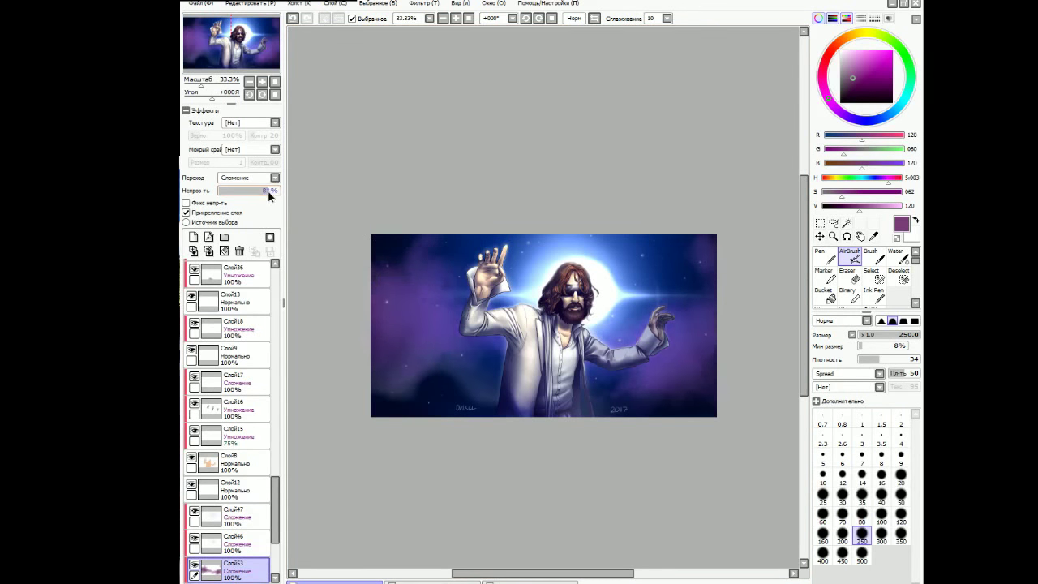
Add a clipped layer above the purple clouds and airbrush greyish-green (120, 144, 120) patches into the sky at size 250.
{"action": "left_click", "coordinate": [193, 237]}
{"action": "left_click", "coordinate": [850, 177]}
{"action": "mouse_move", "coordinate": [685, 304]}
{"action": "left_mouse_down"}
{"action": "mouse_move", "coordinate": [697, 402]}
{"action": "mouse_move", "coordinate": [681, 275]}
{"action": "mouse_move", "coordinate": [662, 250]}
{"action": "mouse_move", "coordinate": [695, 289]}
{"action": "left_mouse_up"}
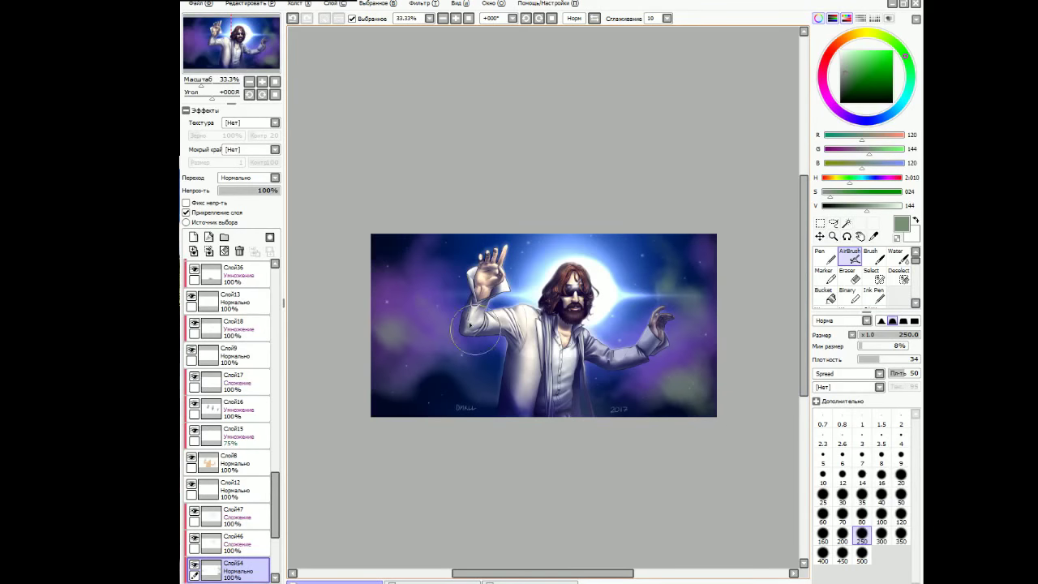
Try the Сложение and Умножение blending modes on the green patches' layer.
{"action": "key", "text": "b"}
{"action": "left_click", "coordinate": [274, 178]}
{"action": "scroll", "coordinate": [274, 185], "scroll_direction": "down", "scroll_amount": 3}
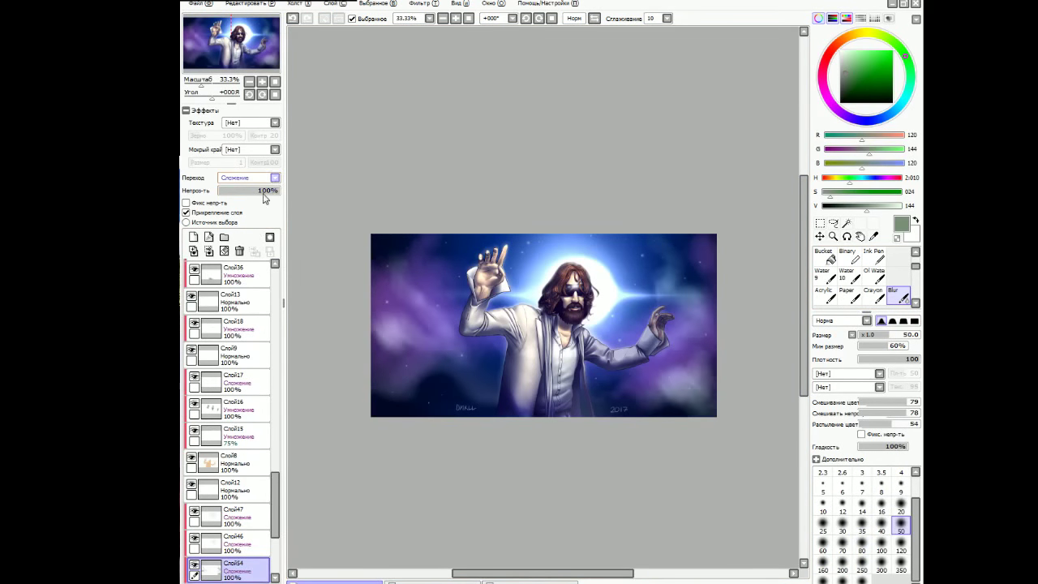
{"action": "scroll", "coordinate": [274, 186], "scroll_direction": "up", "scroll_amount": 5}
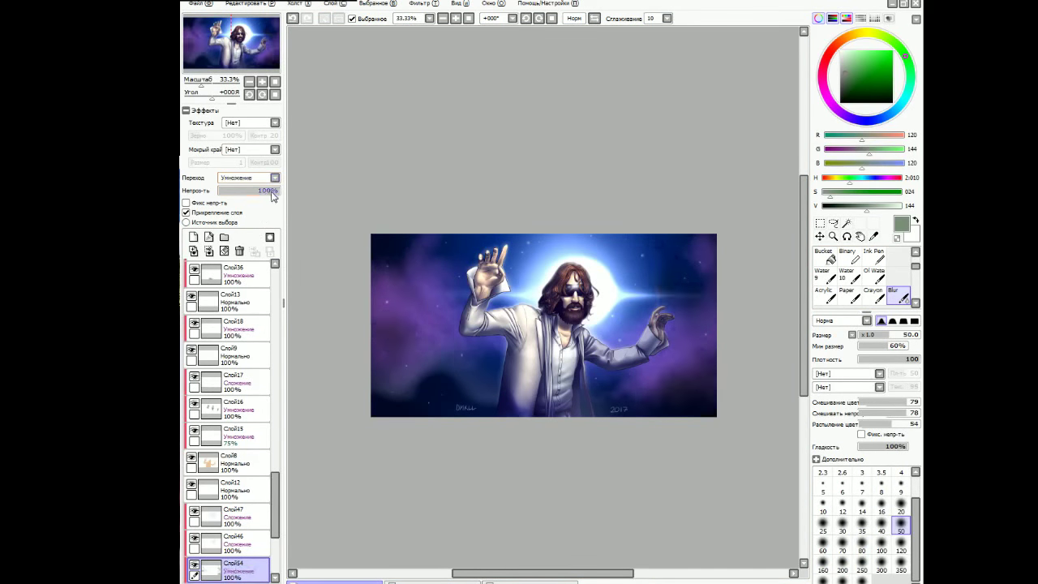
Open a filter adjustment for Слой54, soften its green patches with the Blur brush at size 120, and undo the last change.
{"action": "left_click", "coordinate": [423, 3]}
{"action": "left_click", "coordinate": [410, 68]}
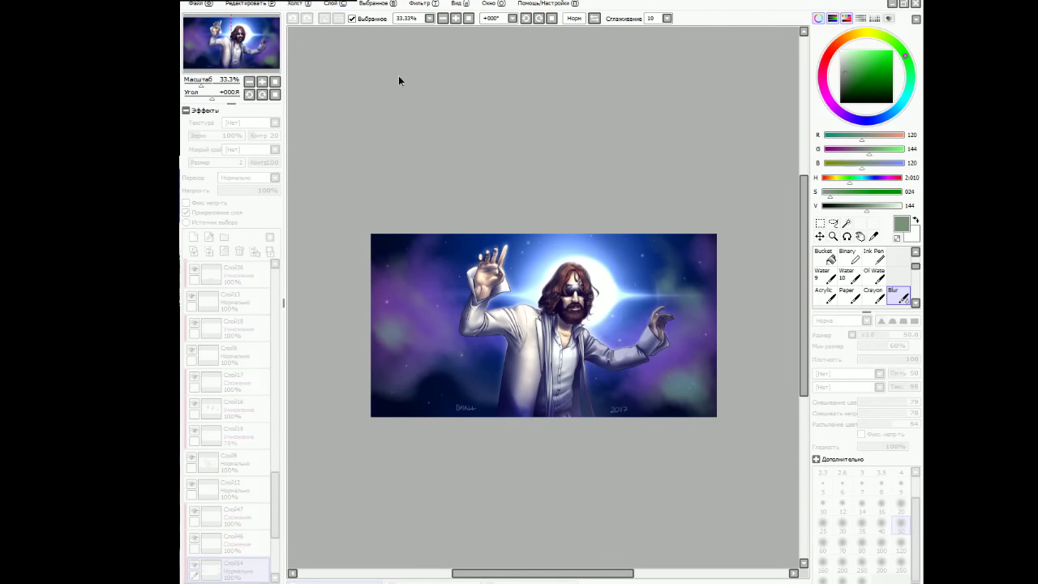
{"action": "key", "text": "bracketright"}
{"action": "key", "text": "bracketright"}
{"action": "key", "text": "bracketright"}
{"action": "key", "text": "bracketright"}
{"action": "key", "text": "bracketright"}
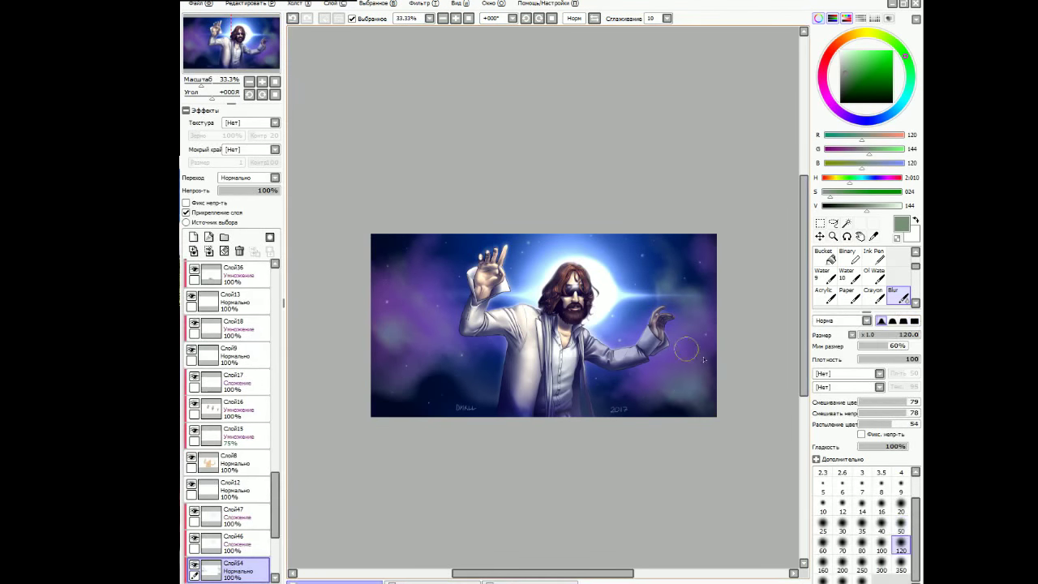
{"action": "key", "text": "ctrl+z"}
Airbrush a soft white glow beside the head on Слой47 with the soft-edged AirBrush at size 300.
{"action": "scroll", "coordinate": [216, 485], "scroll_direction": "down", "scroll_amount": 1}
{"action": "left_click", "coordinate": [216, 485]}
{"action": "left_click", "coordinate": [850, 257]}
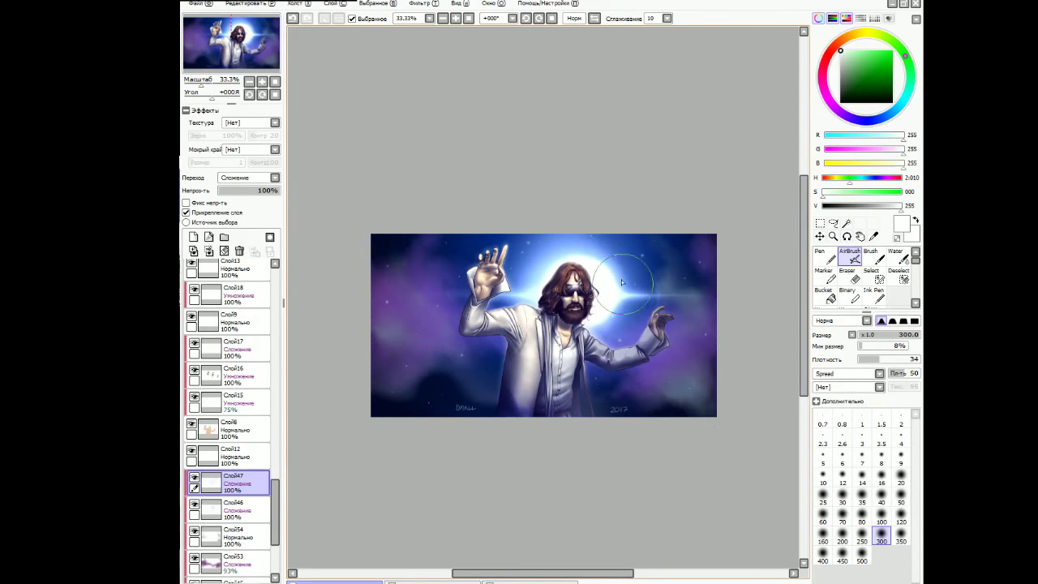
{"action": "key", "text": "ctrl"}
{"action": "left_click_drag", "start_coordinate": [622, 283], "coordinate": [605, 302]}
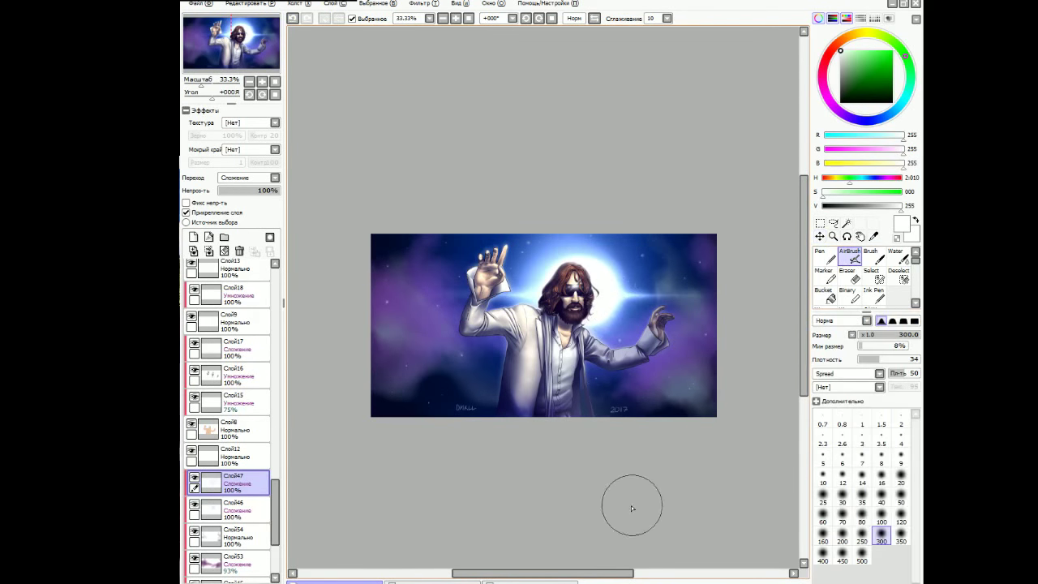
{"action": "left_click", "coordinate": [456, 17]}
{"action": "scroll", "coordinate": [276, 383], "scroll_direction": "up", "scroll_amount": 5}
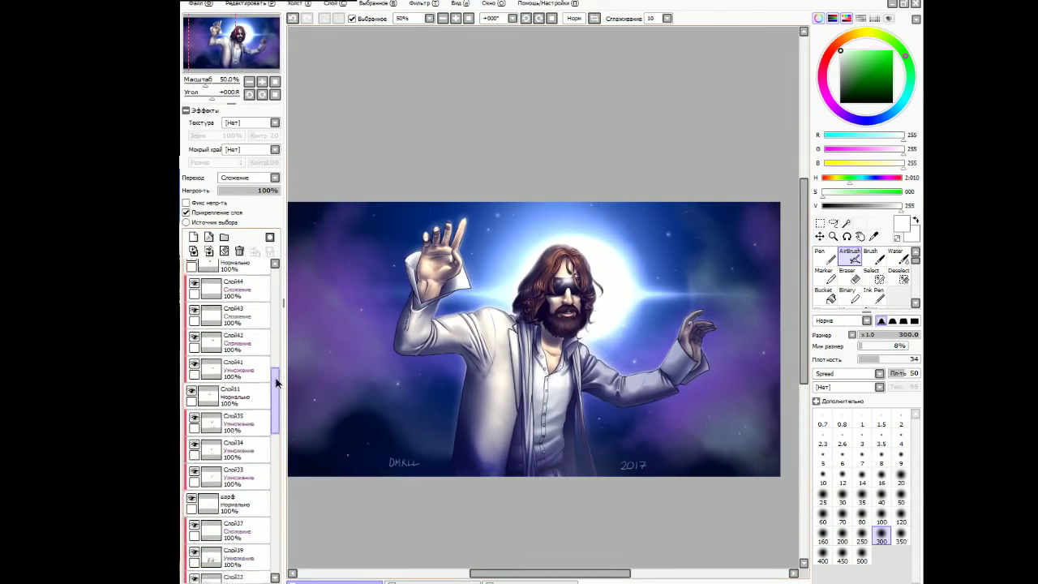